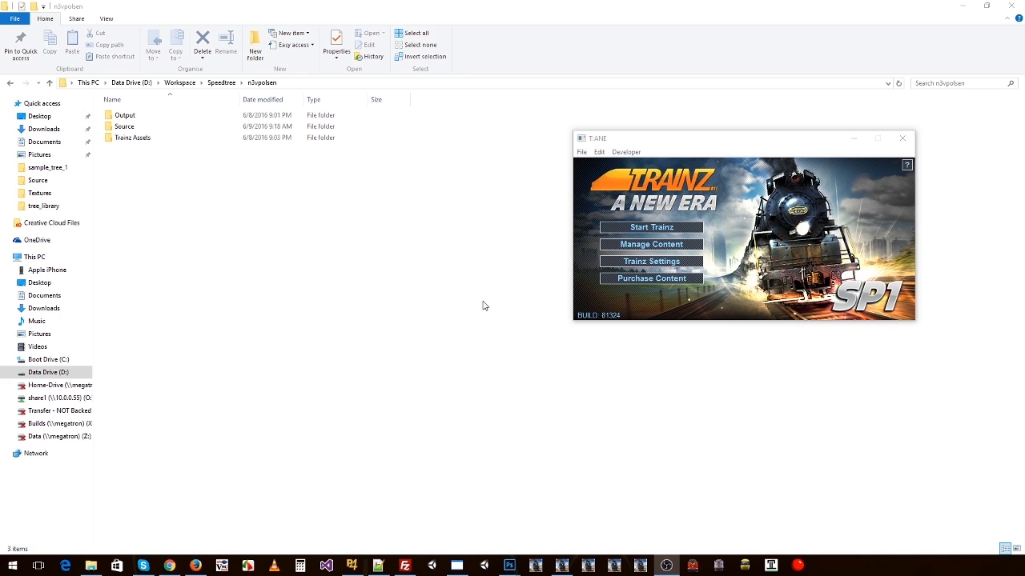
Step: Launch the 64-bit SpeedTree Modeler
click(12, 566)
text(speed)
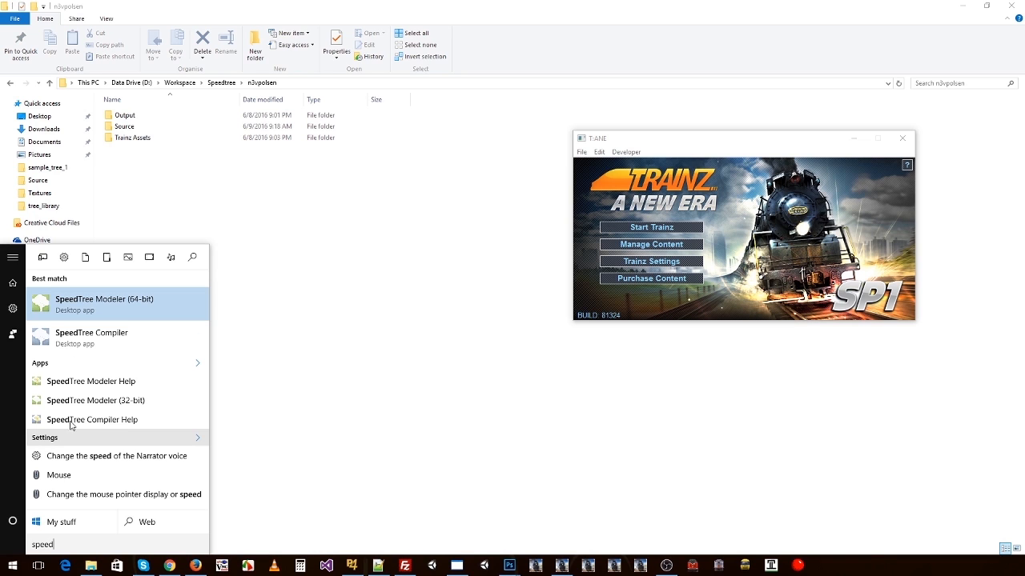
click(99, 308)
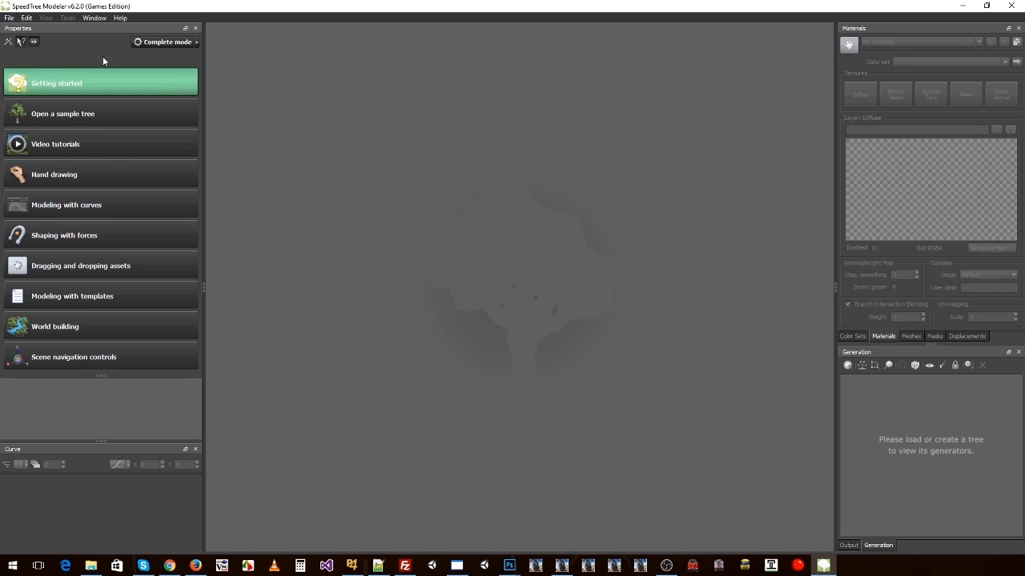
Step: Create a new blank tree document
click(11, 20)
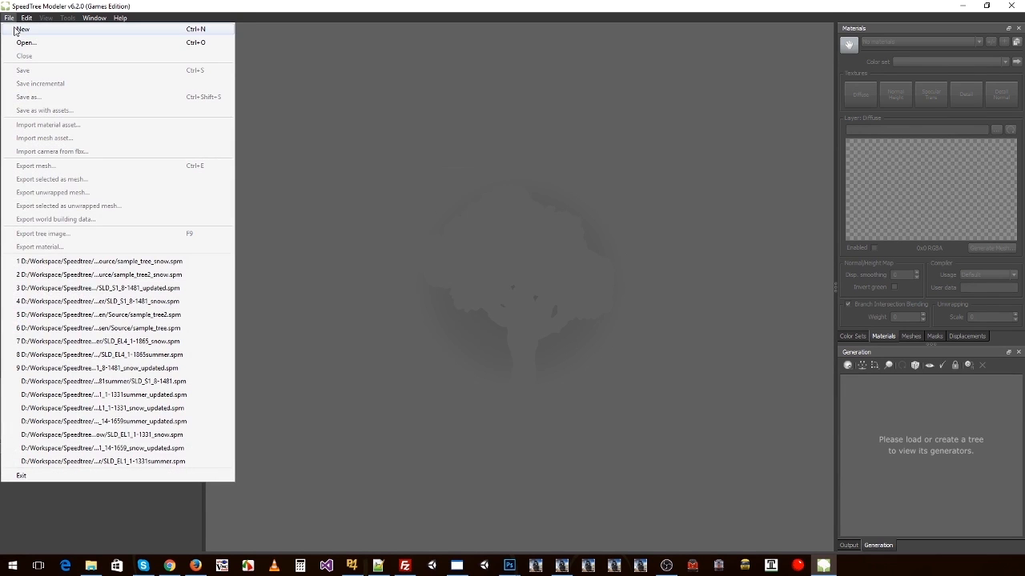
click(358, 57)
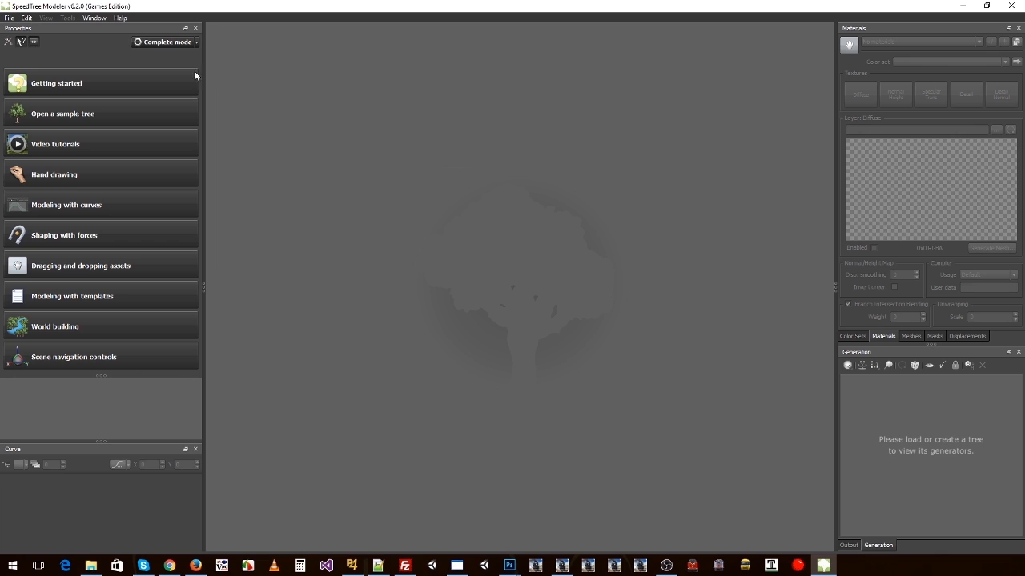
click(9, 18)
click(24, 29)
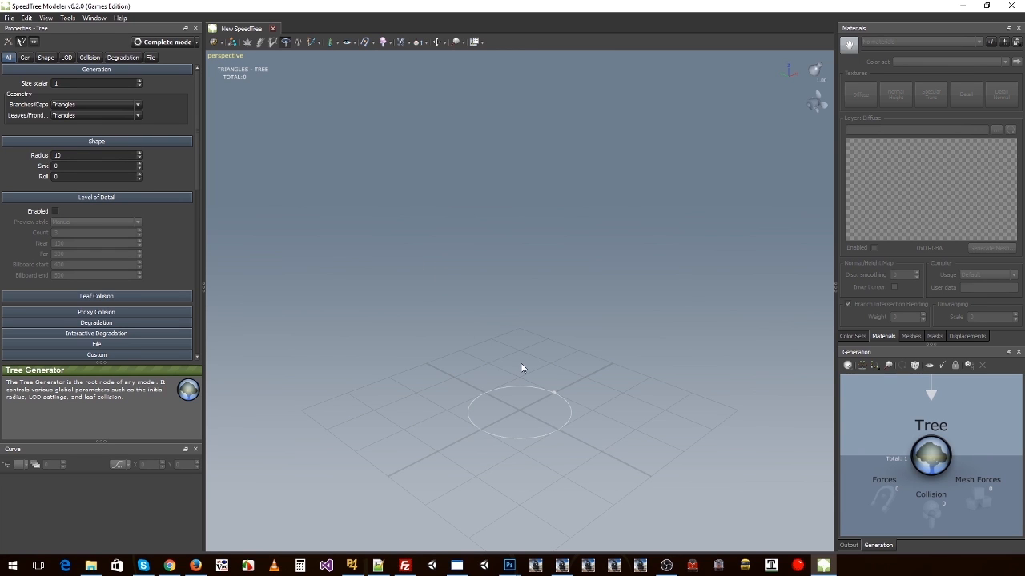
Step: Add the Standard RT.stt trunk template to the empty tree
mouse_move(552, 355)
mouse_down()
mouse_move(500, 382)
mouse_move(491, 365)
mouse_move(549, 359)
mouse_up()
right_click(505, 368)
mouse_move(550, 137)
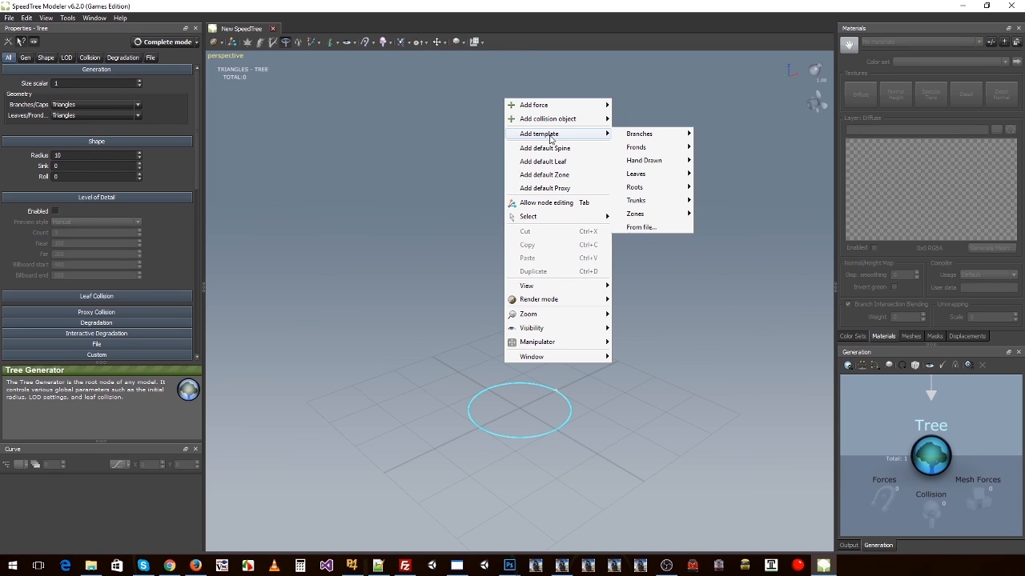
mouse_move(639, 136)
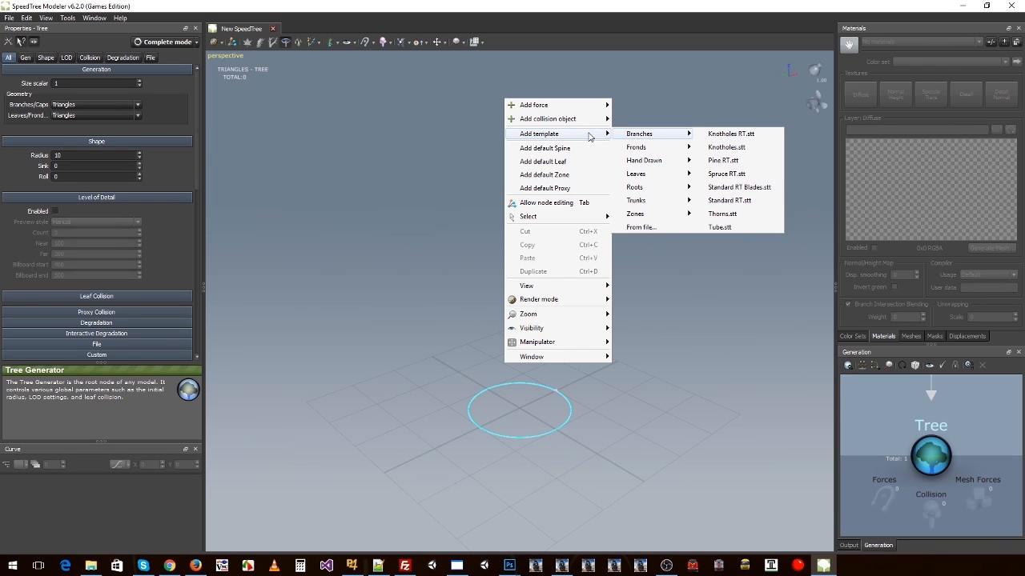
mouse_move(655, 206)
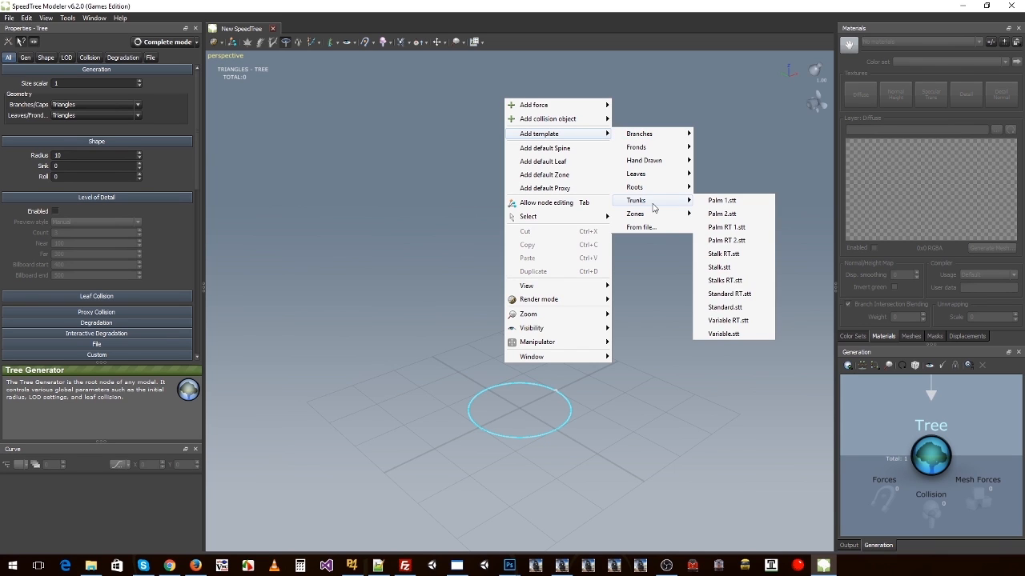
click(726, 295)
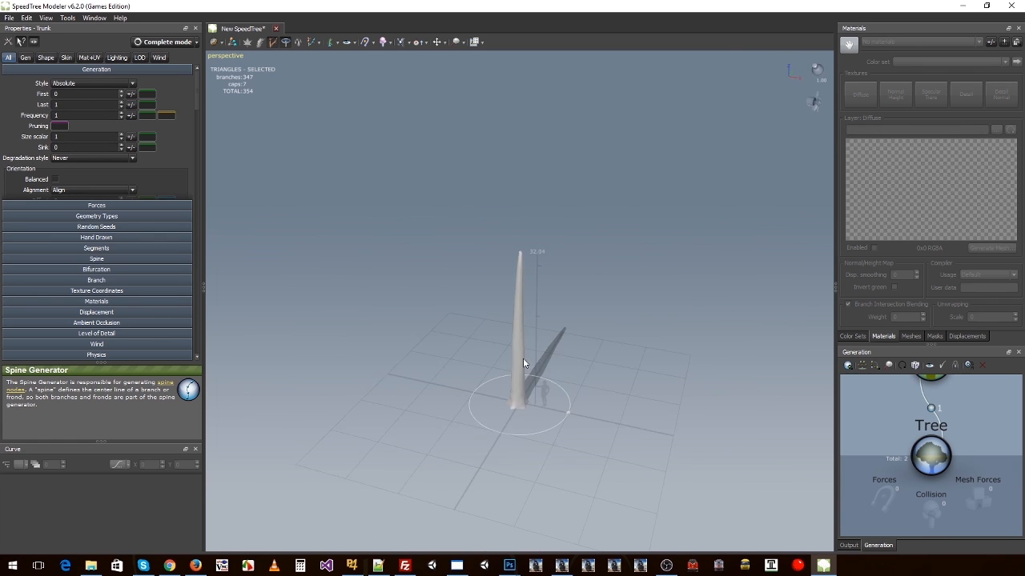
Step: Add the Standard RT.stt branches template to the Trunk generator
scroll(587, 352, up, 3)
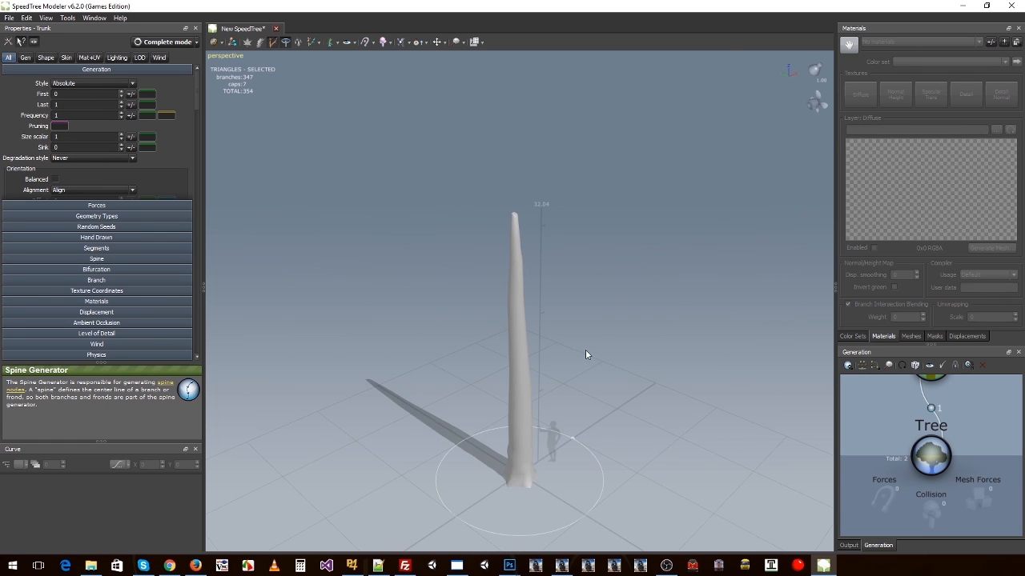
mouse_move(586, 351)
mouse_down()
mouse_move(571, 333)
mouse_move(581, 341)
mouse_up()
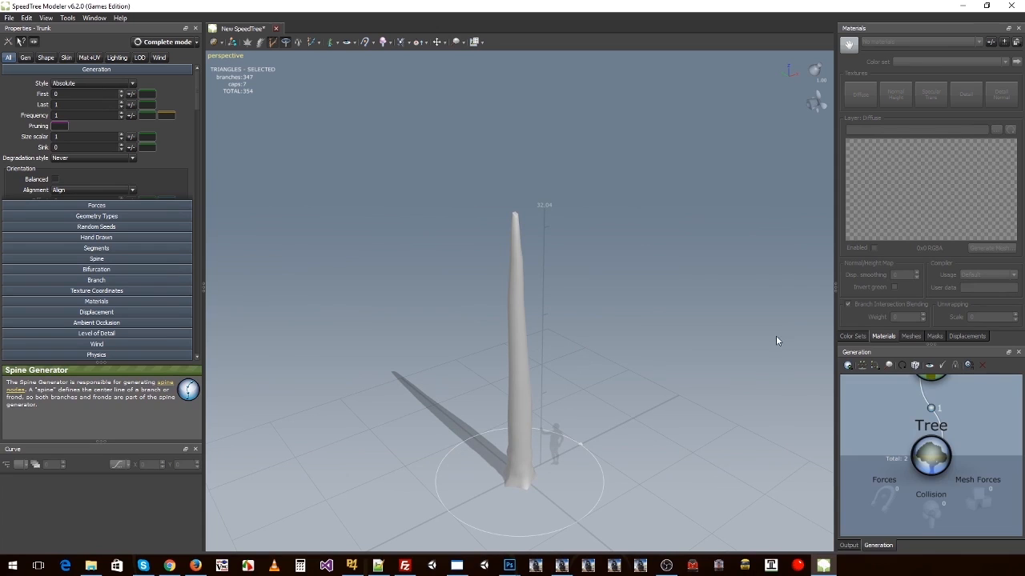
drag(970, 394, 978, 426)
scroll(963, 415, up, 3)
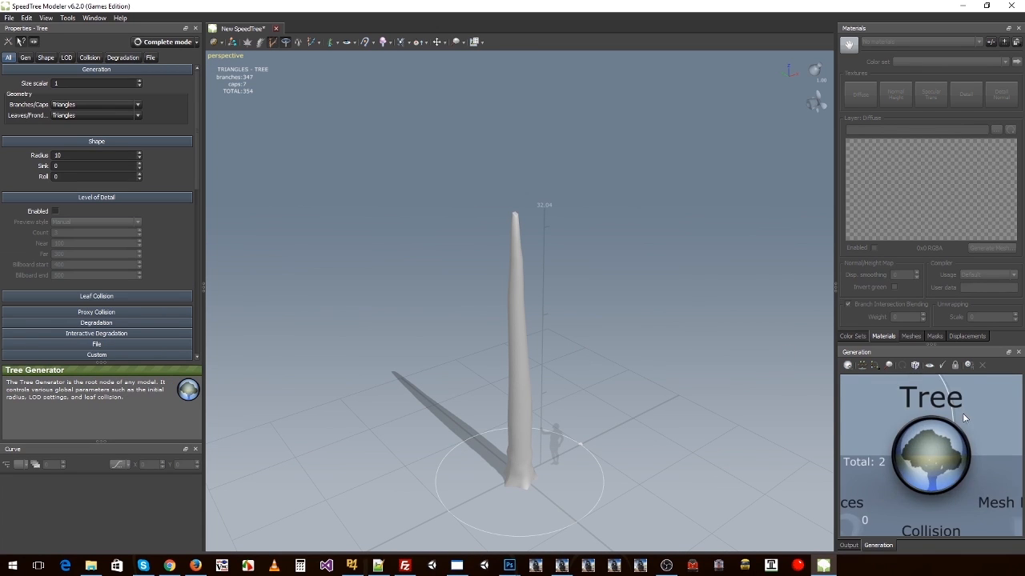
scroll(960, 410, down, 6)
right_click(931, 412)
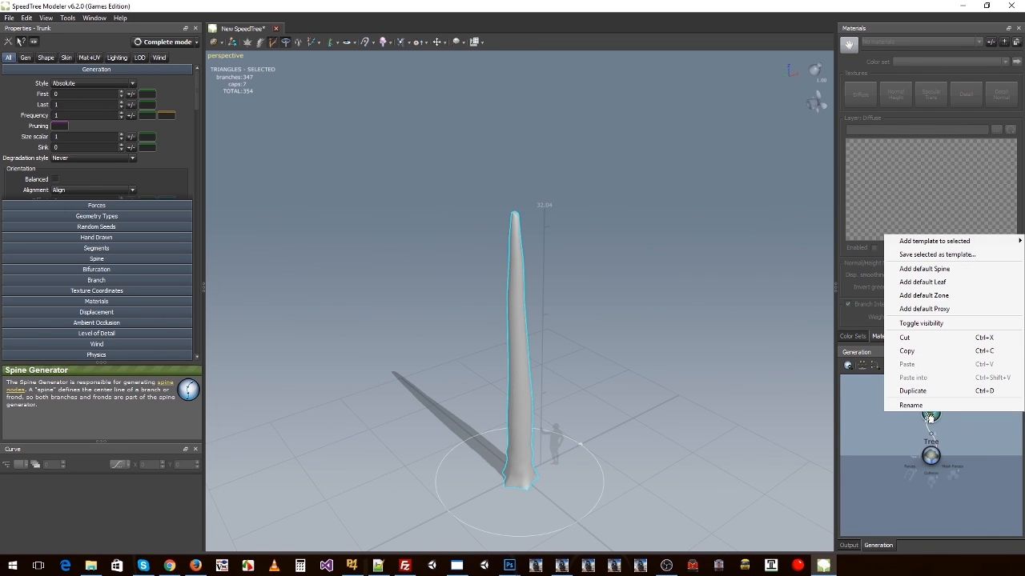
mouse_move(928, 241)
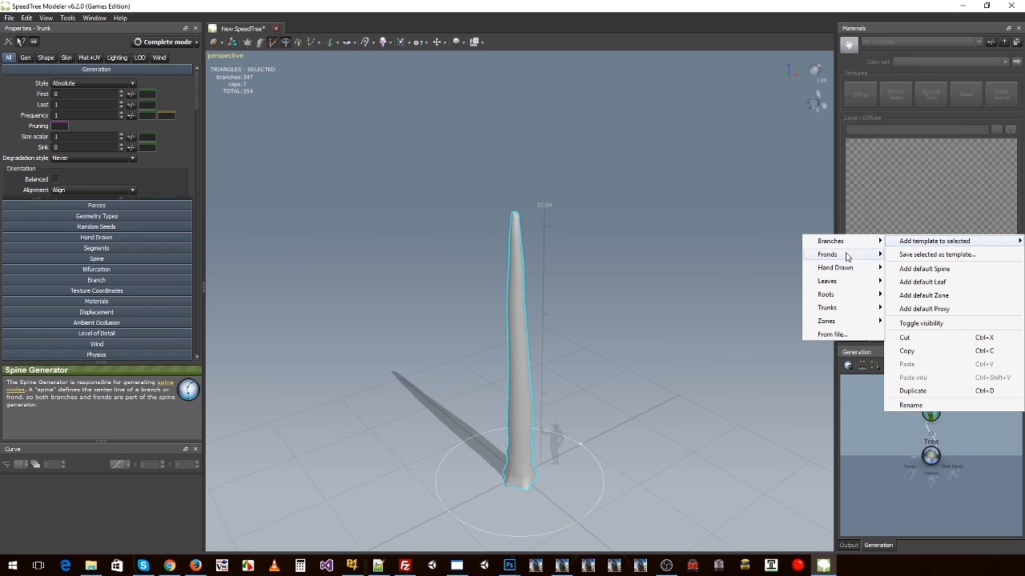
mouse_move(836, 310)
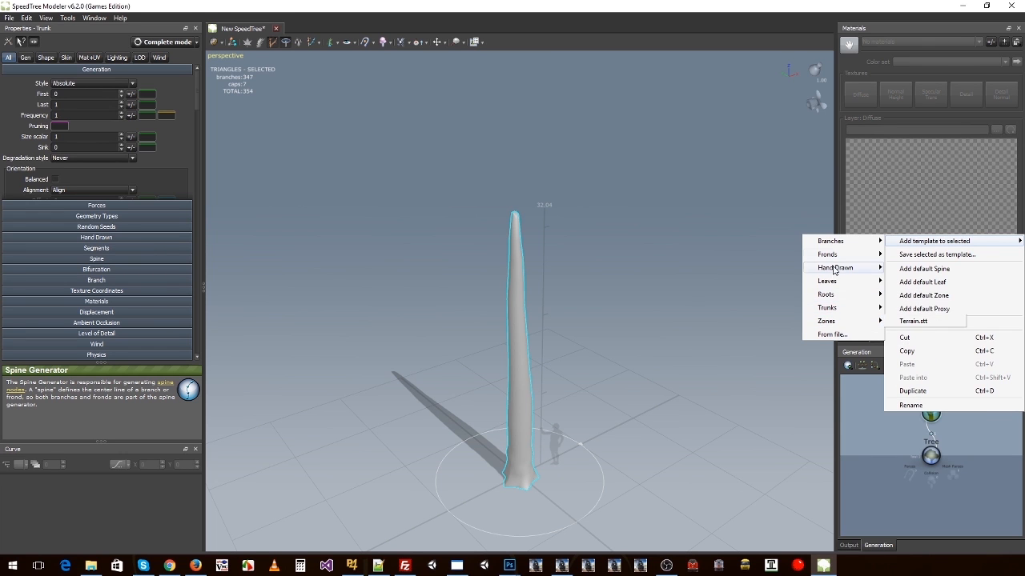
mouse_move(835, 242)
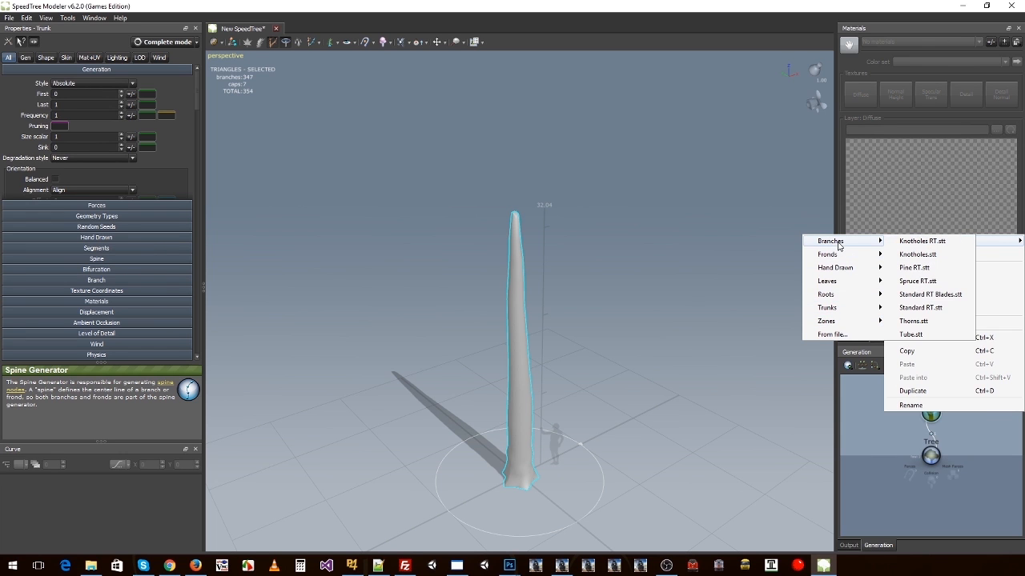
click(924, 311)
Step: Examine the branched tree from several angles and review its chain of generators from Tree up to Level 2
drag(698, 332, 665, 324)
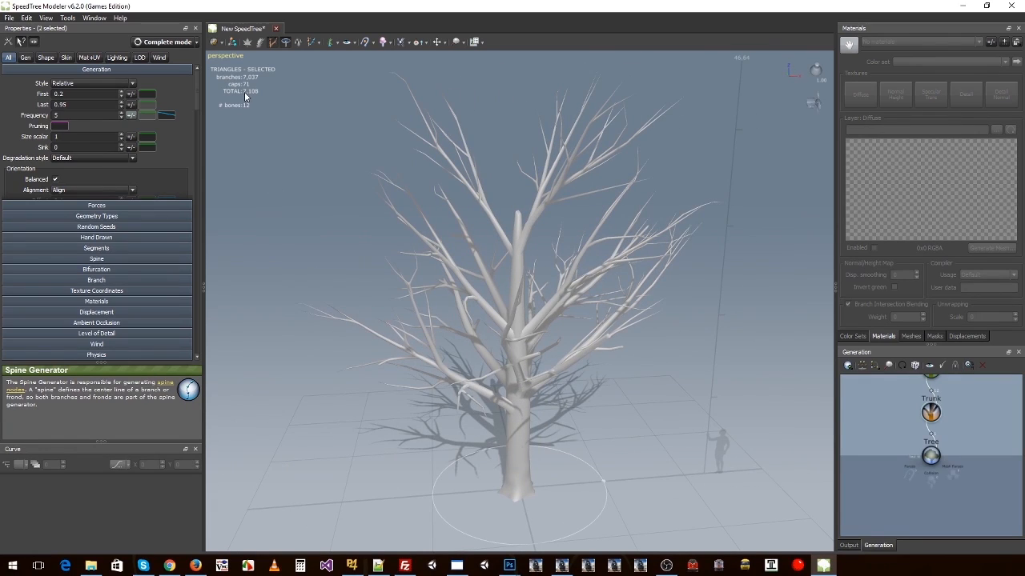
drag(319, 172, 439, 282)
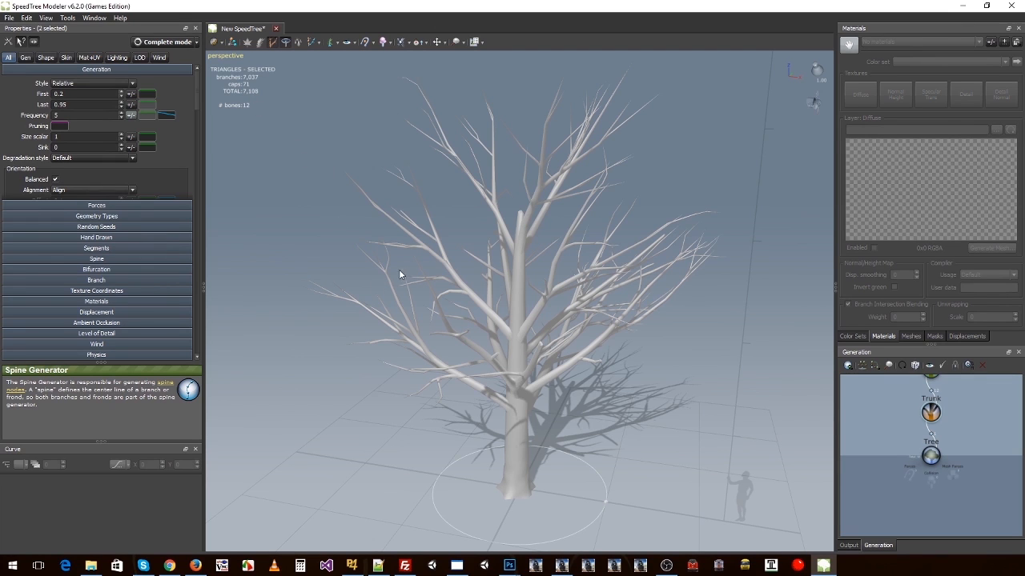
drag(525, 333, 543, 238)
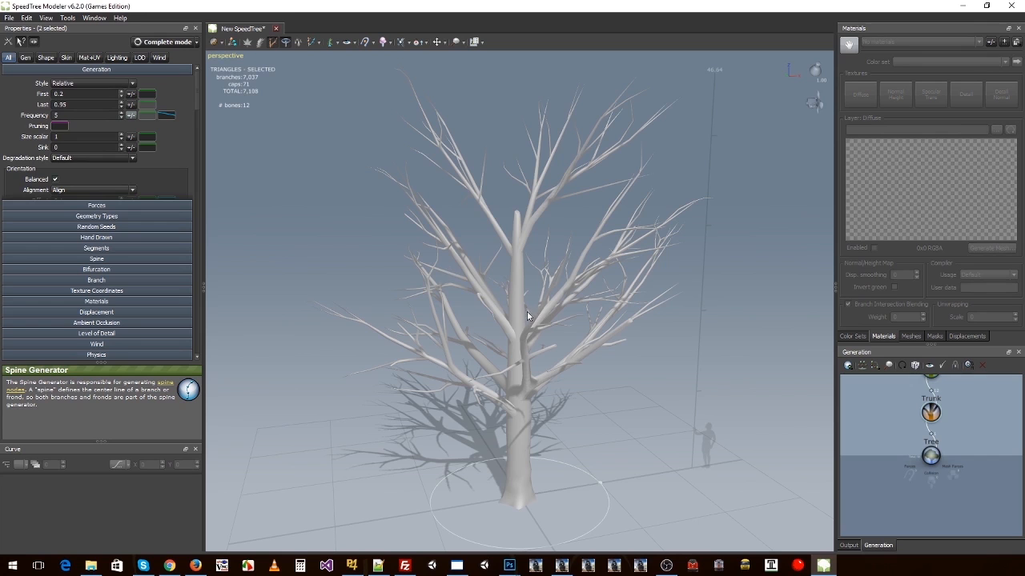
drag(488, 347, 551, 341)
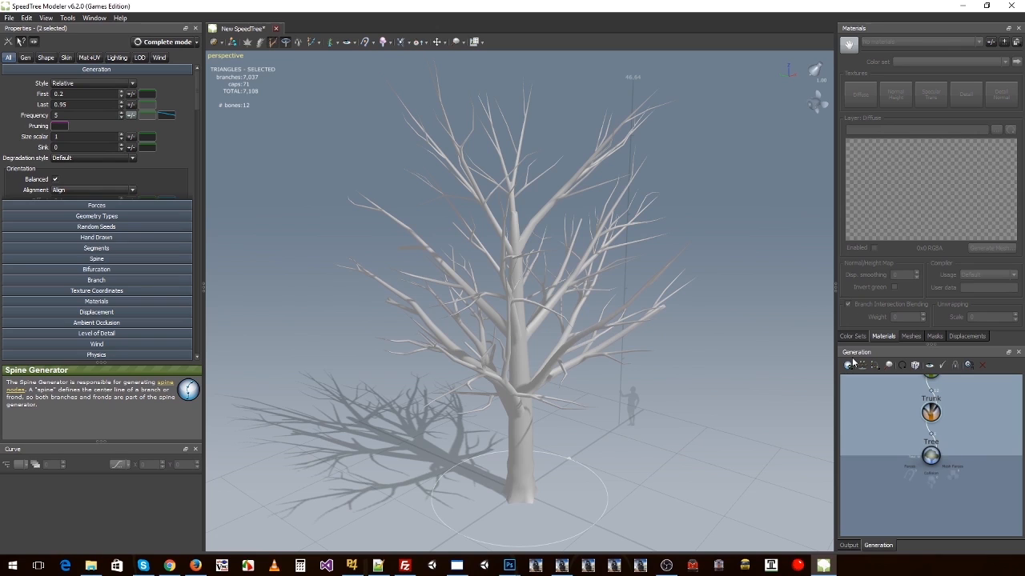
click(930, 455)
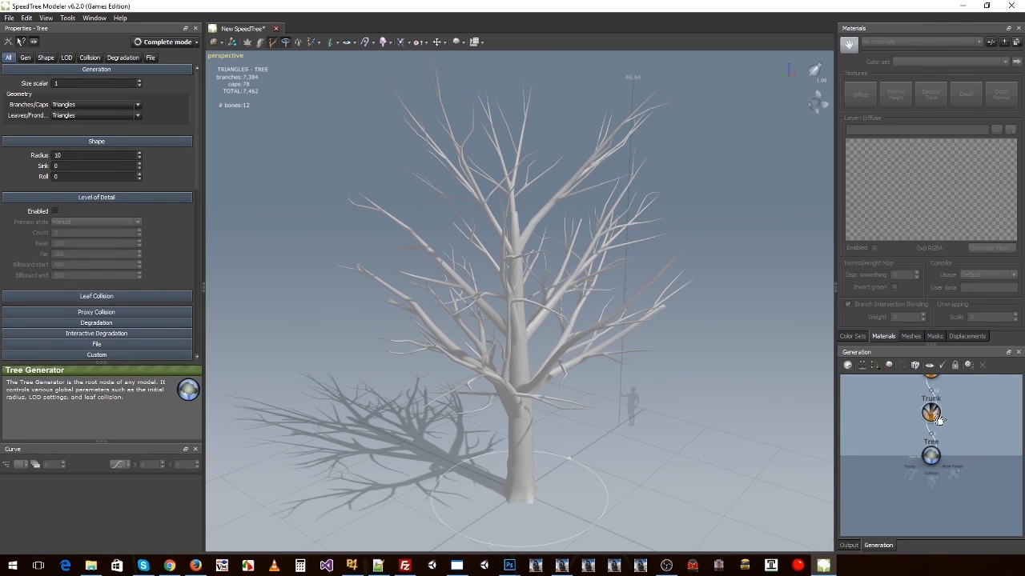
click(933, 415)
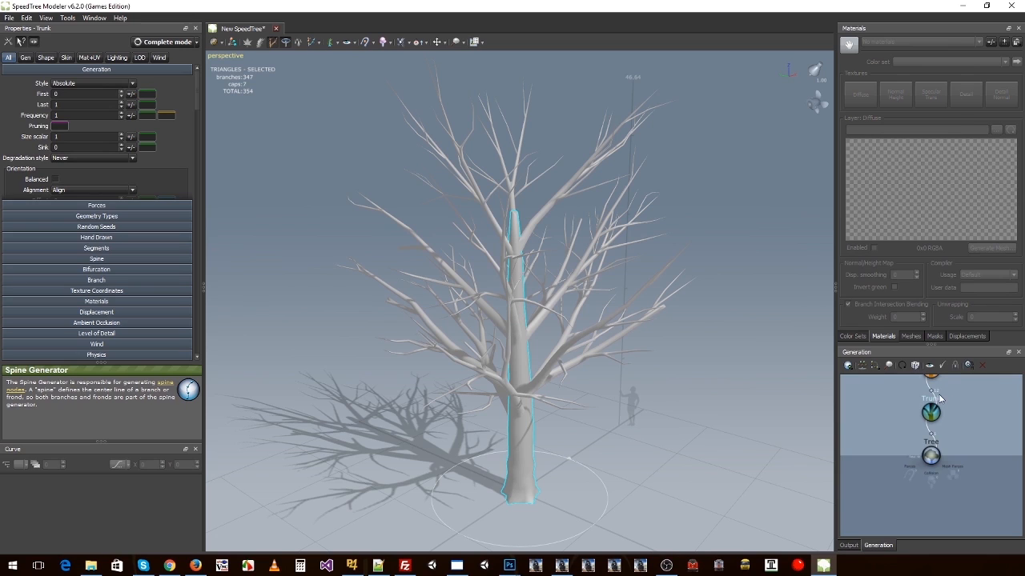
scroll(942, 399, down, 3)
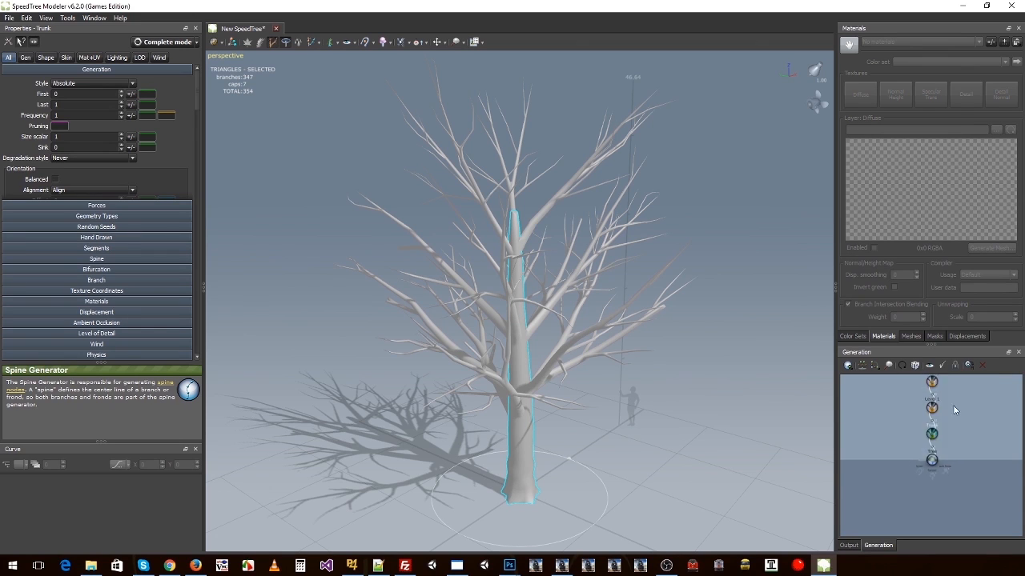
scroll(956, 434, up, 3)
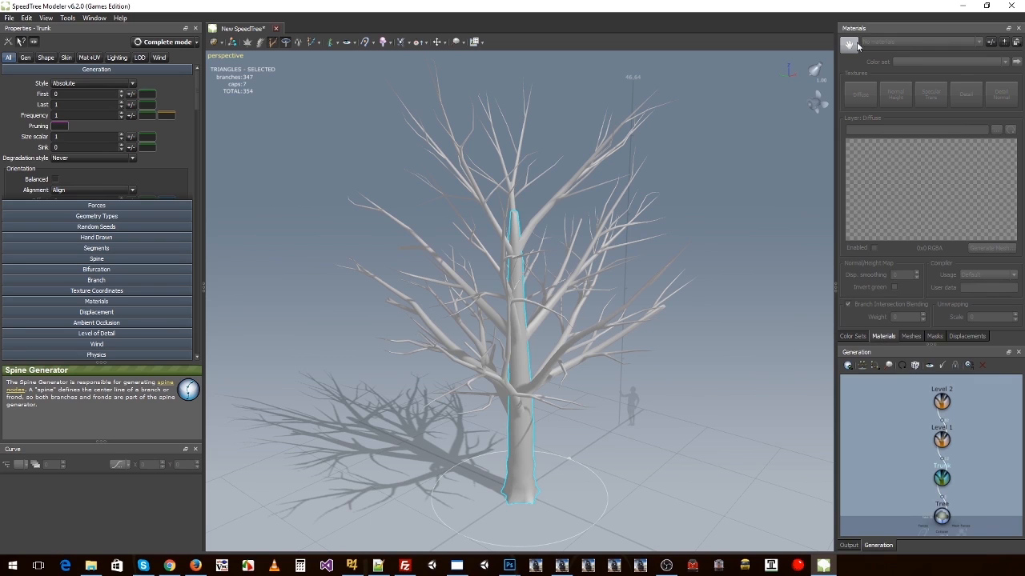
Step: Add a new material from BroadleafBark.tga in the Samples\Textures folder of SpeedTree Applications for Games v6.2.0
click(989, 43)
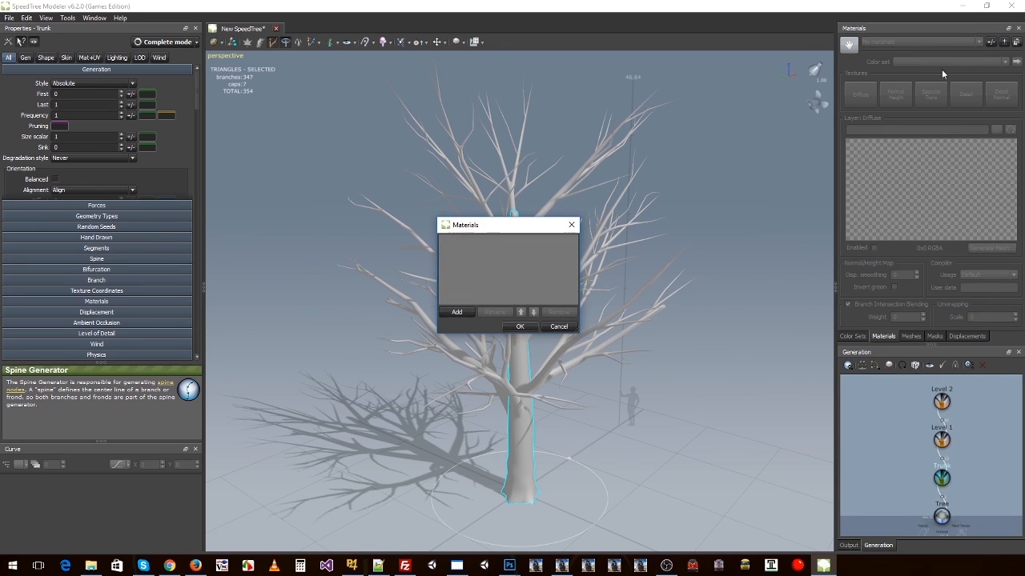
click(567, 326)
click(1003, 41)
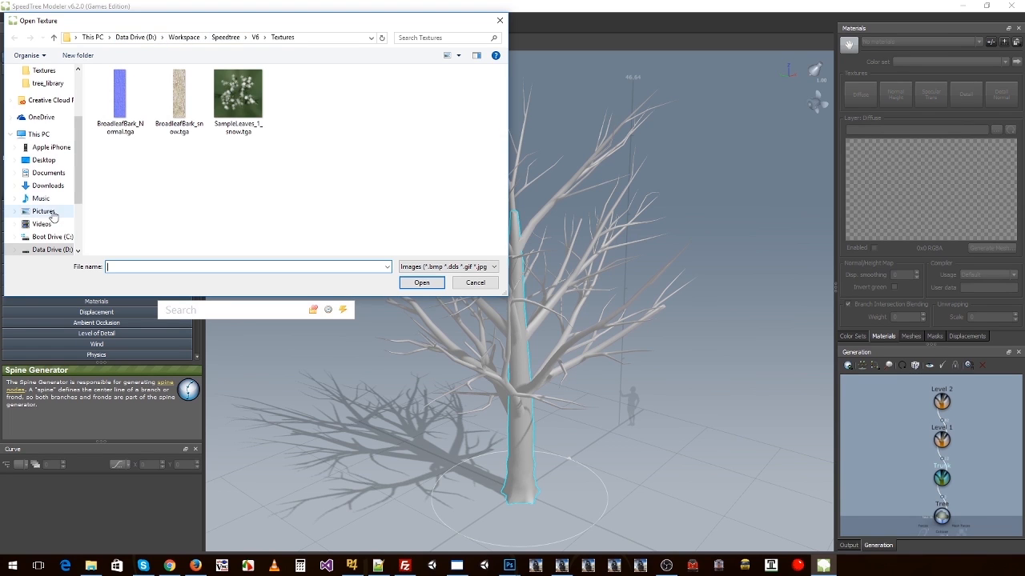
click(48, 237)
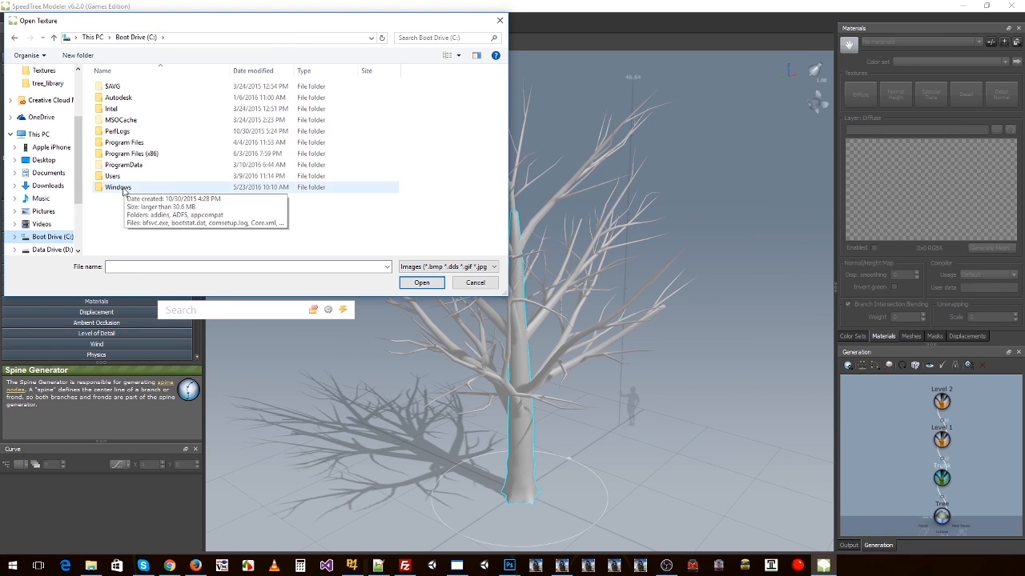
double_click(128, 152)
scroll(150, 199, down, 3)
scroll(149, 199, down, 10)
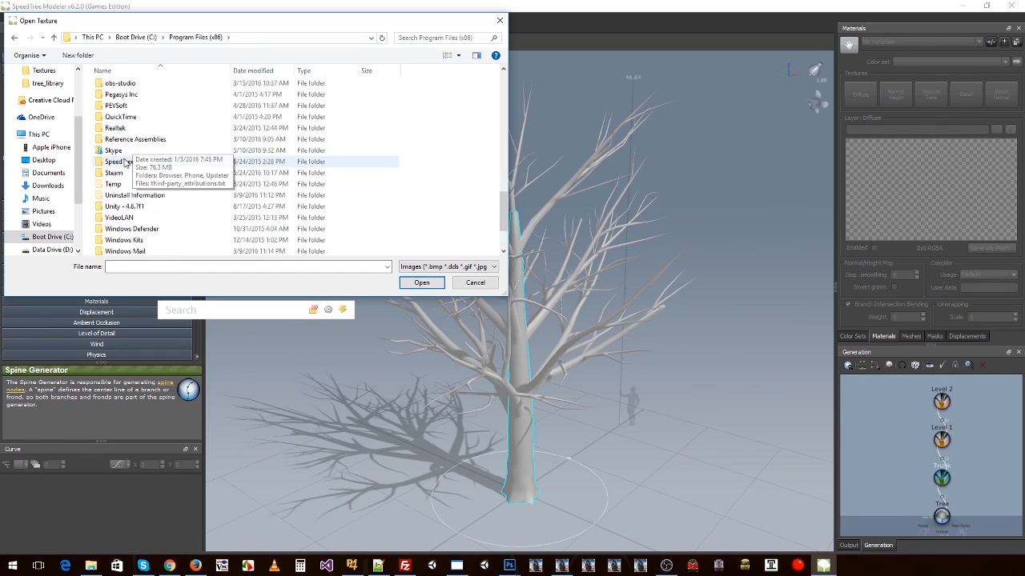
double_click(120, 128)
double_click(124, 87)
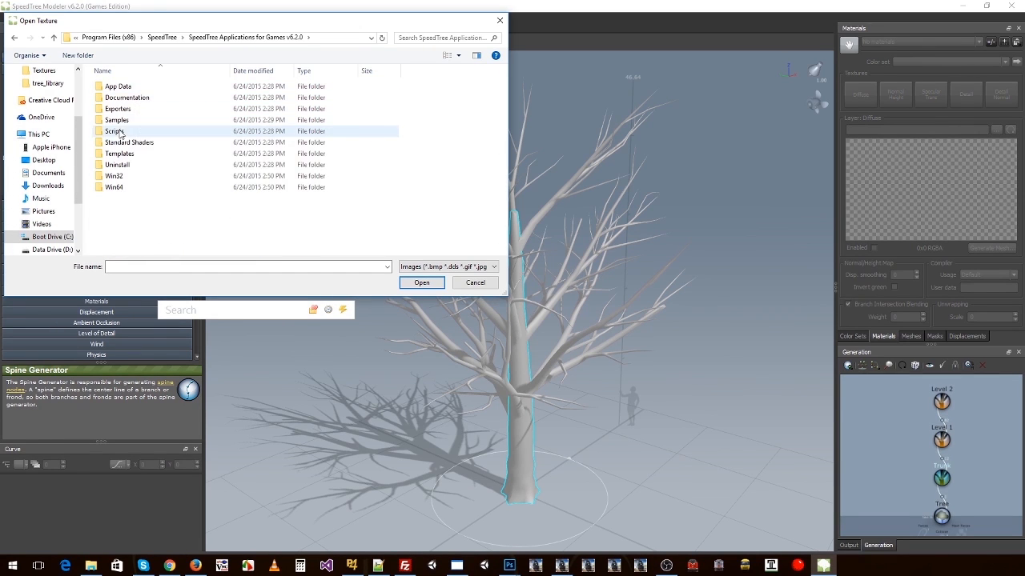
double_click(118, 120)
click(125, 111)
double_click(125, 111)
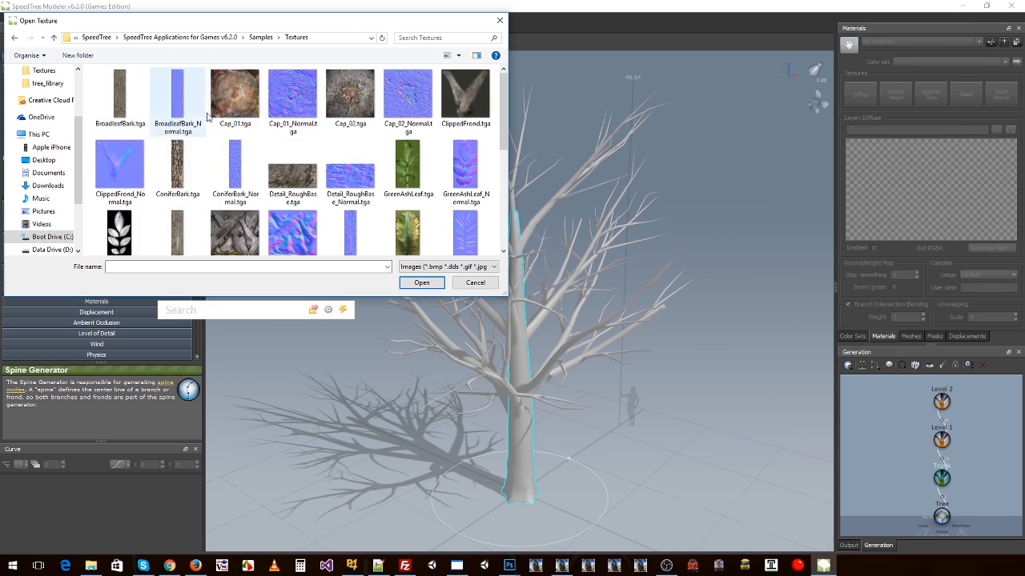
double_click(130, 112)
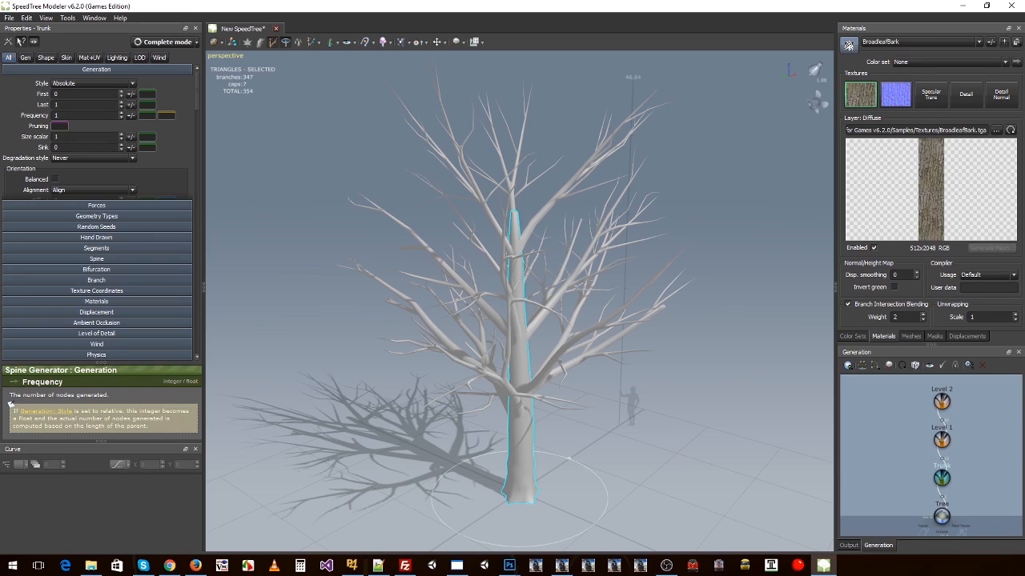
Step: Assign the BroadleafBark material to the Bark color set and inspect the textured trunk and branches up close
click(905, 63)
click(913, 78)
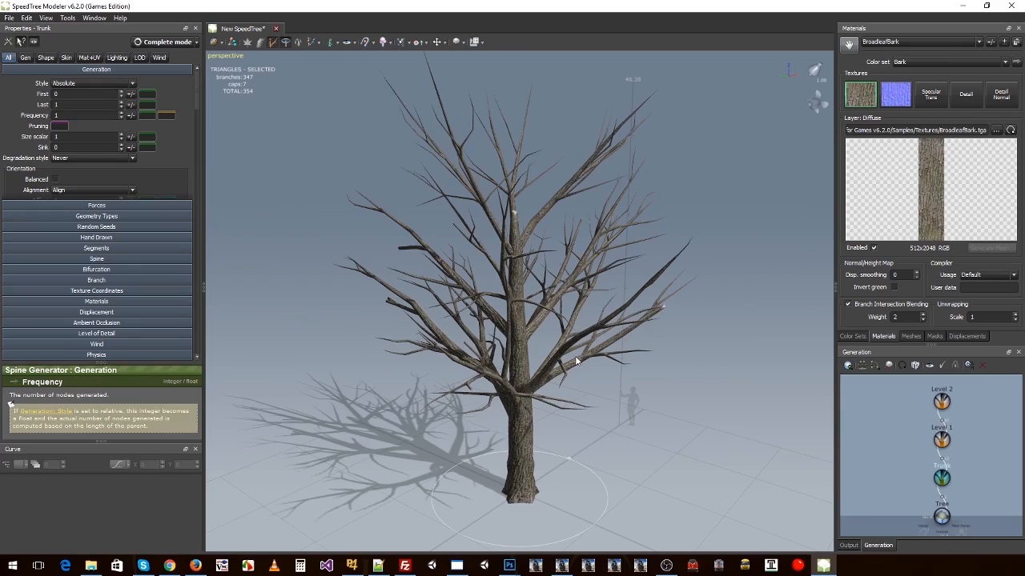
drag(574, 356, 539, 288)
scroll(539, 287, up, 3)
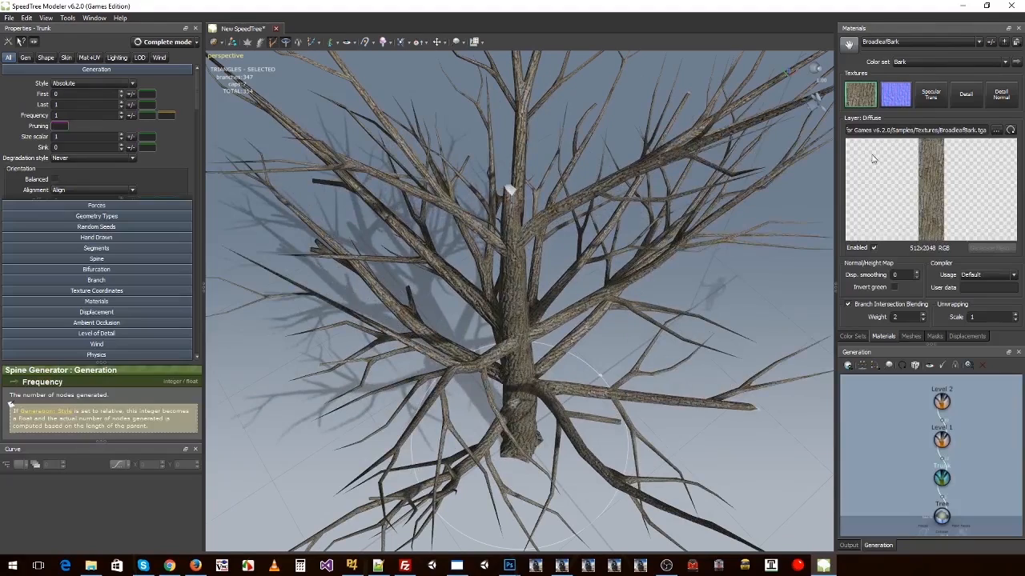
Step: Add a new material from Cap_01.tga in the Samples\Textures folder
click(1003, 41)
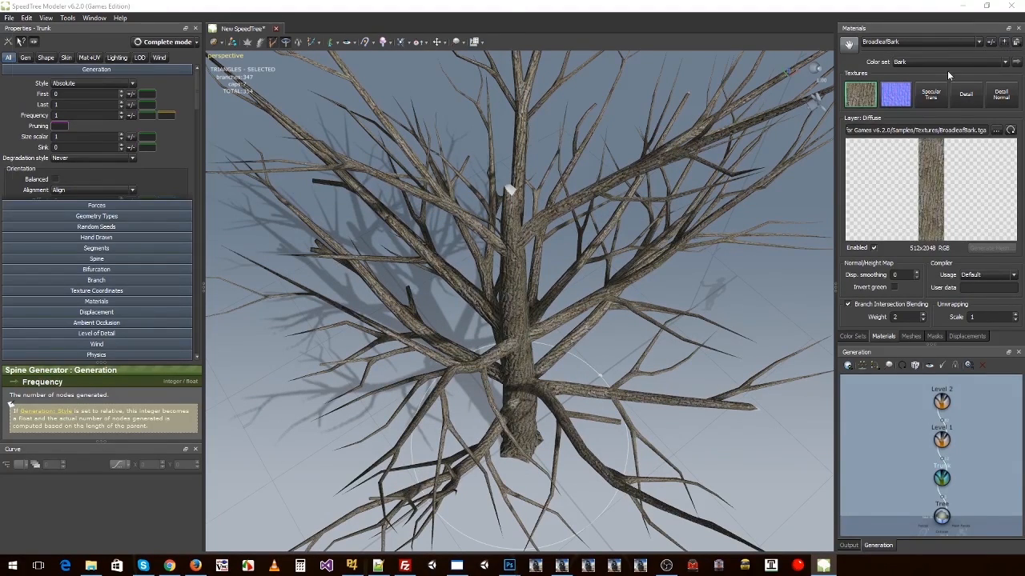
click(233, 96)
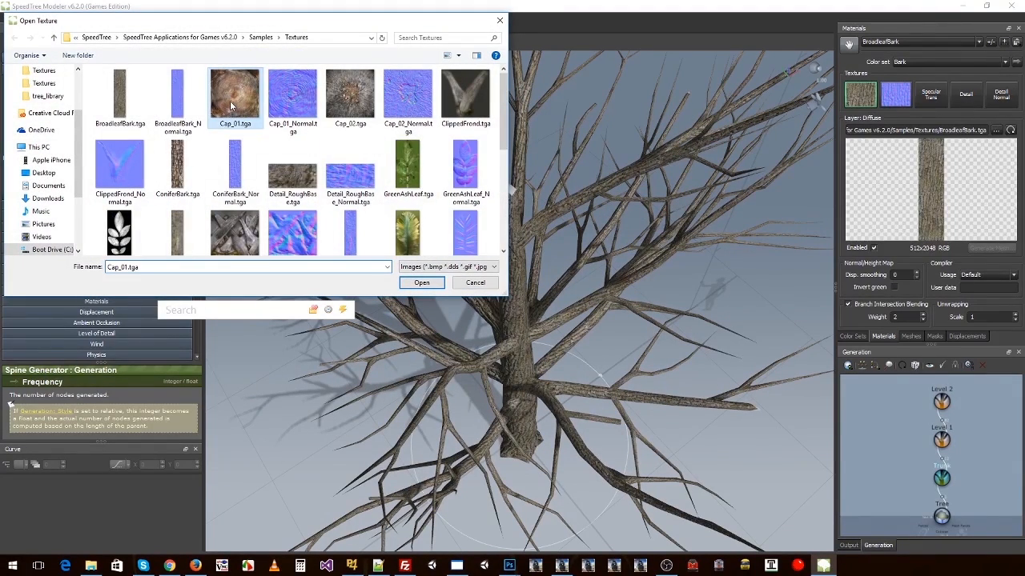
click(421, 282)
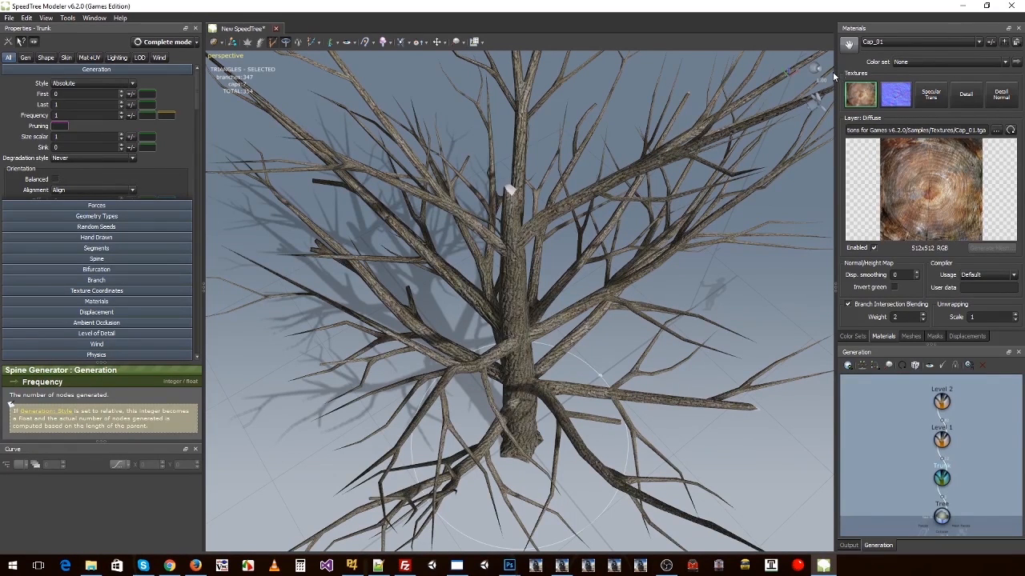
Step: Apply the Cap_01 material to the cut end of the trunk, keeping its color set at None, and inspect the cap
click(914, 61)
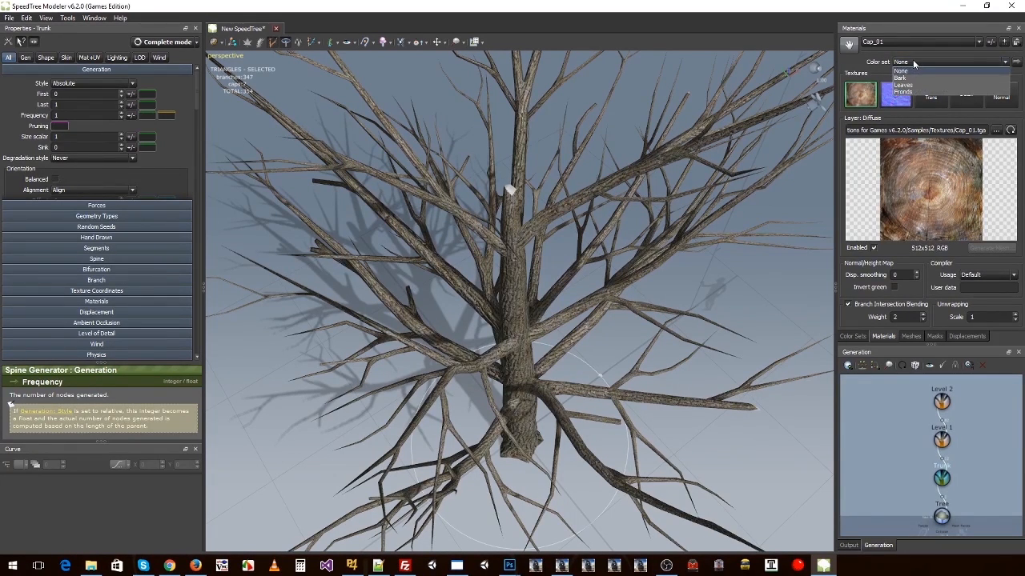
click(914, 62)
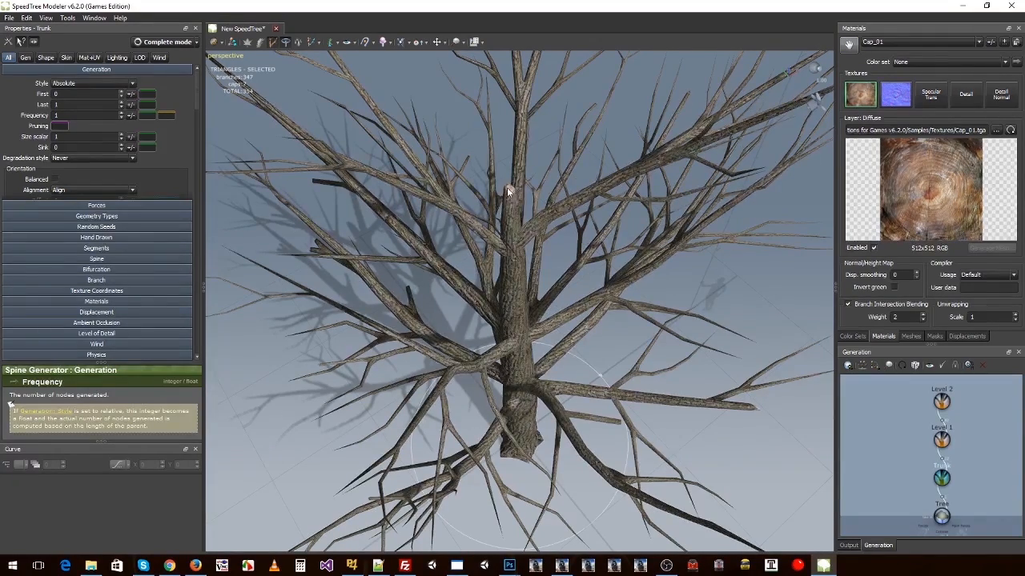
click(507, 189)
drag(606, 209, 569, 212)
scroll(567, 173, down, 5)
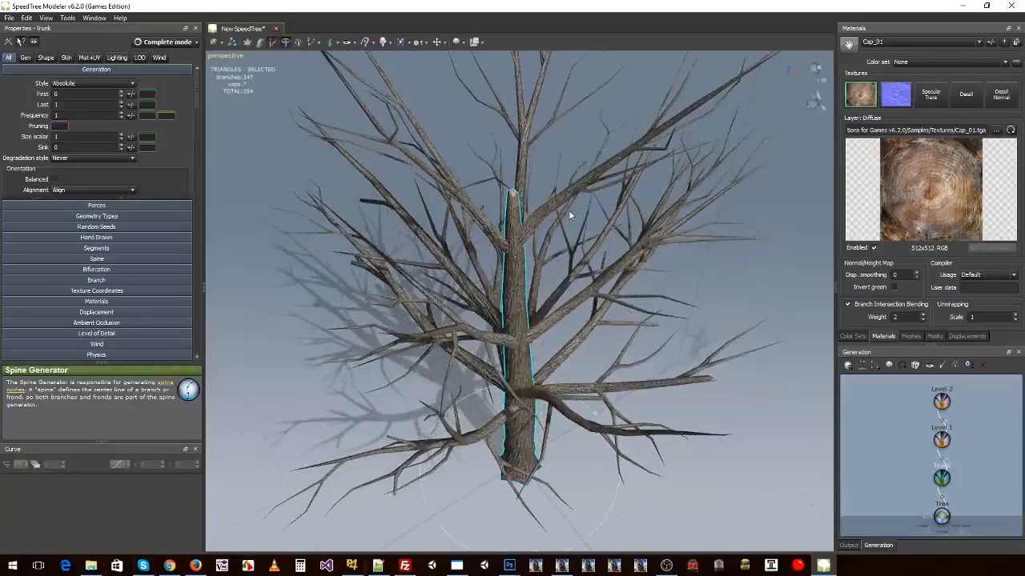
scroll(568, 209, down, 4)
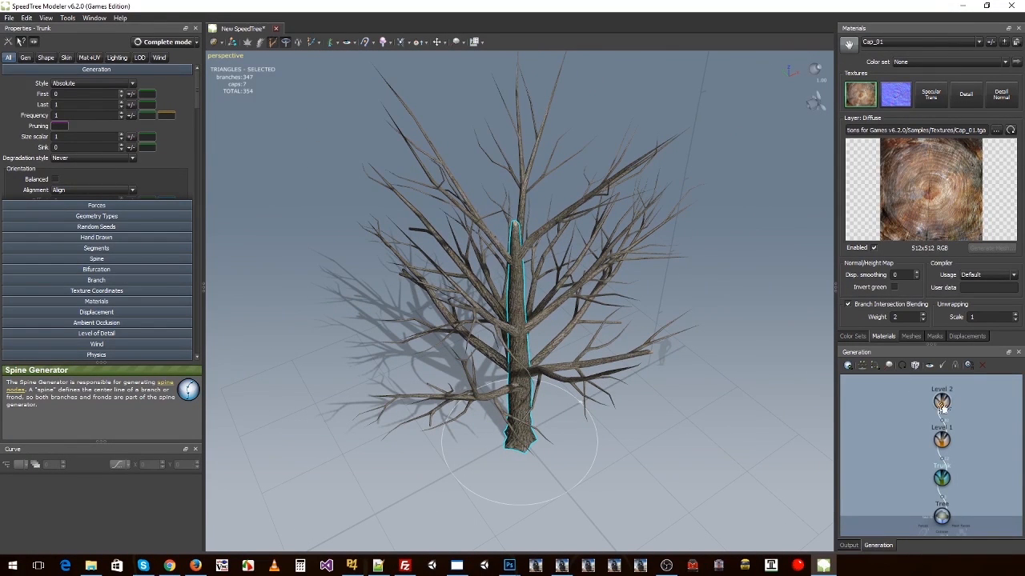
right_click(601, 310)
mouse_move(649, 332)
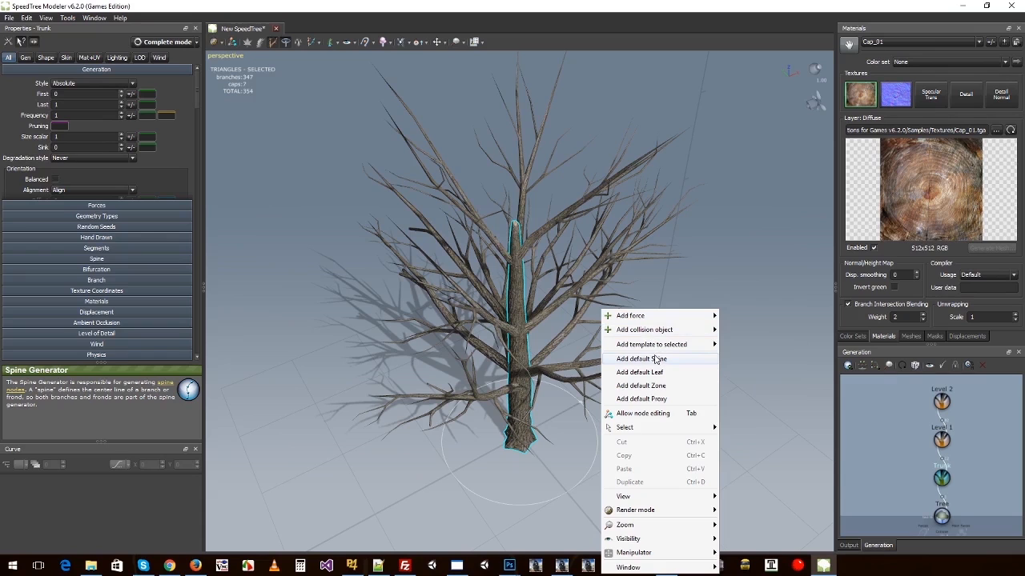
click(697, 198)
right_click(589, 155)
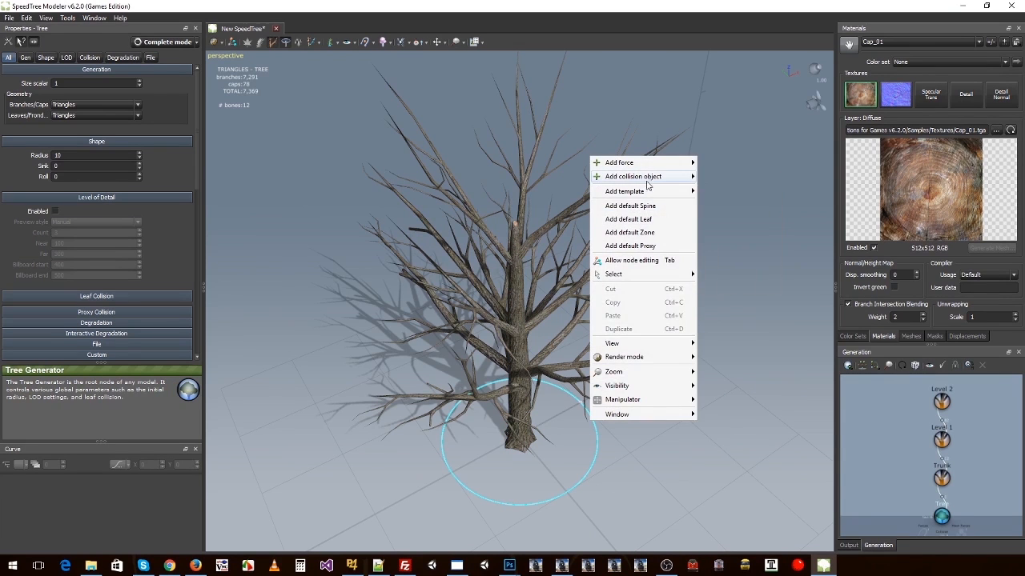
Step: Add the Standard RT.stt leaves template to the Level 2 branch generator
click(941, 401)
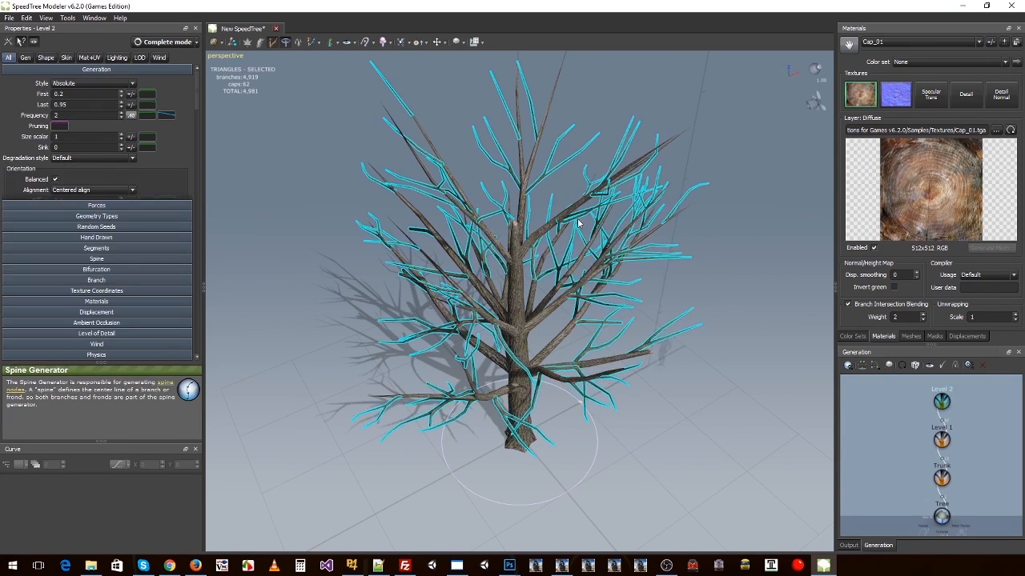
right_click(550, 166)
mouse_move(602, 189)
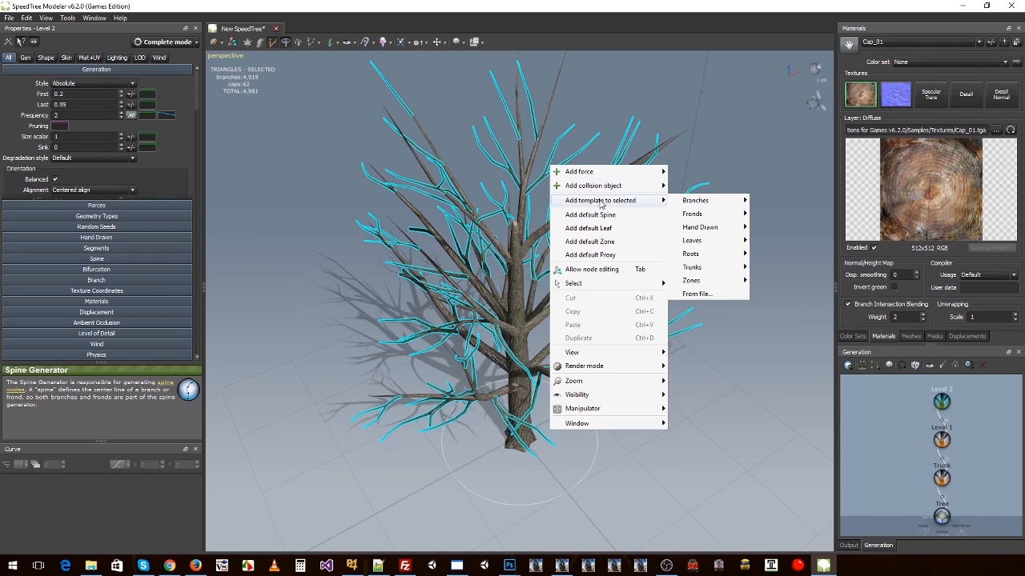
mouse_move(711, 242)
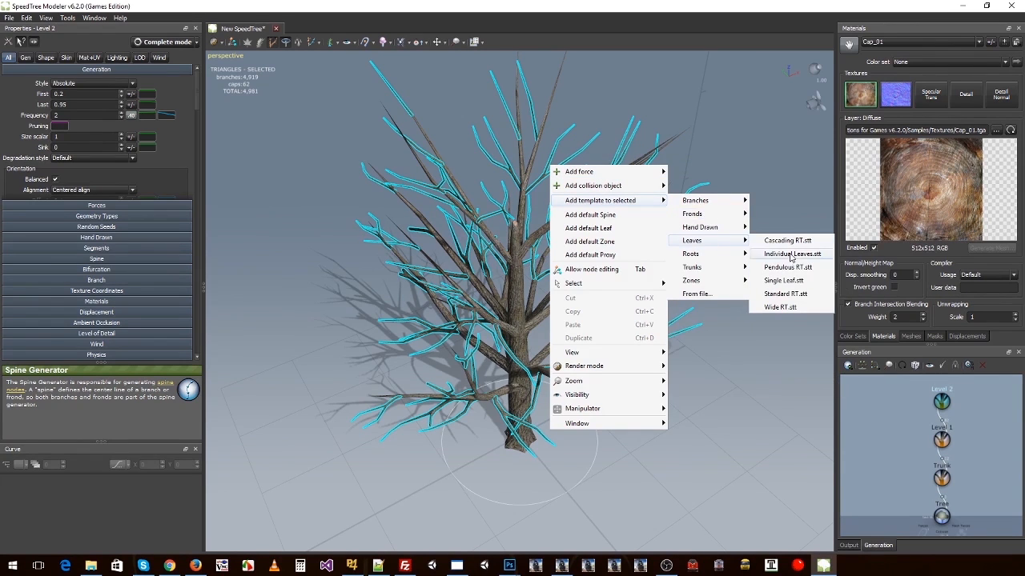
click(784, 294)
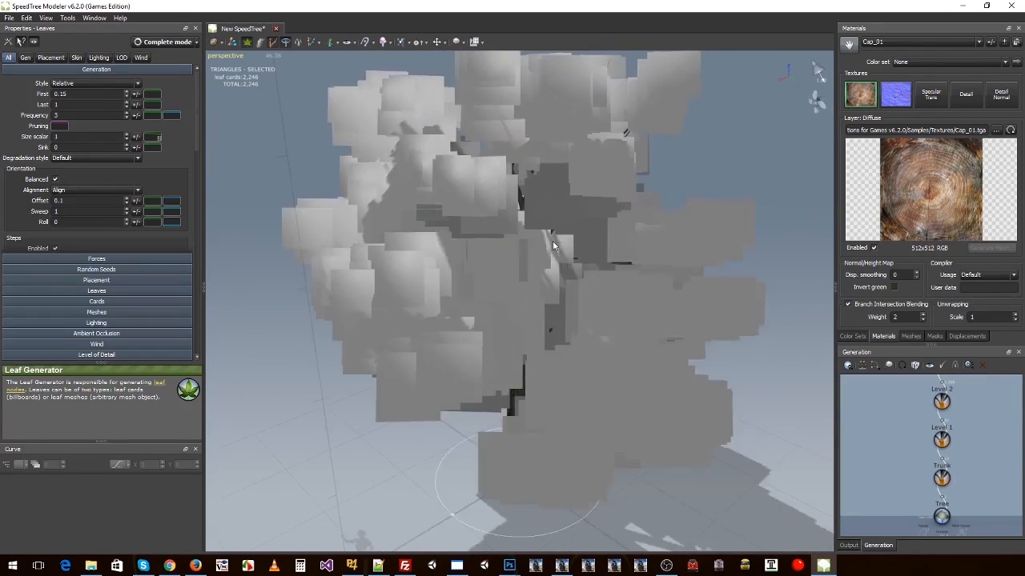
Step: Add a new material from SampleLeaves_1.tga in the Samples\Textures folder and apply it to the leaf cards
drag(653, 227, 793, 248)
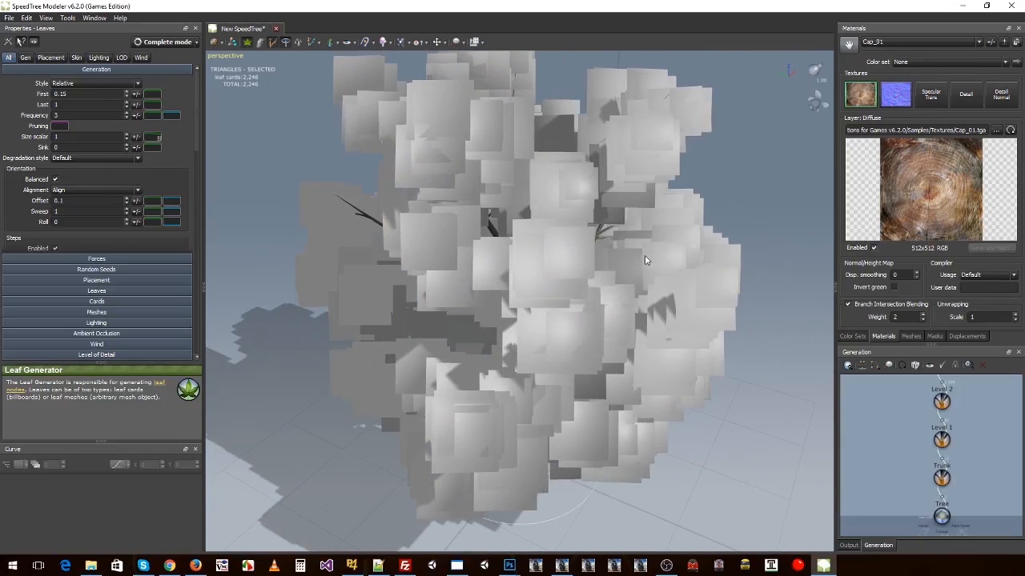
click(1004, 42)
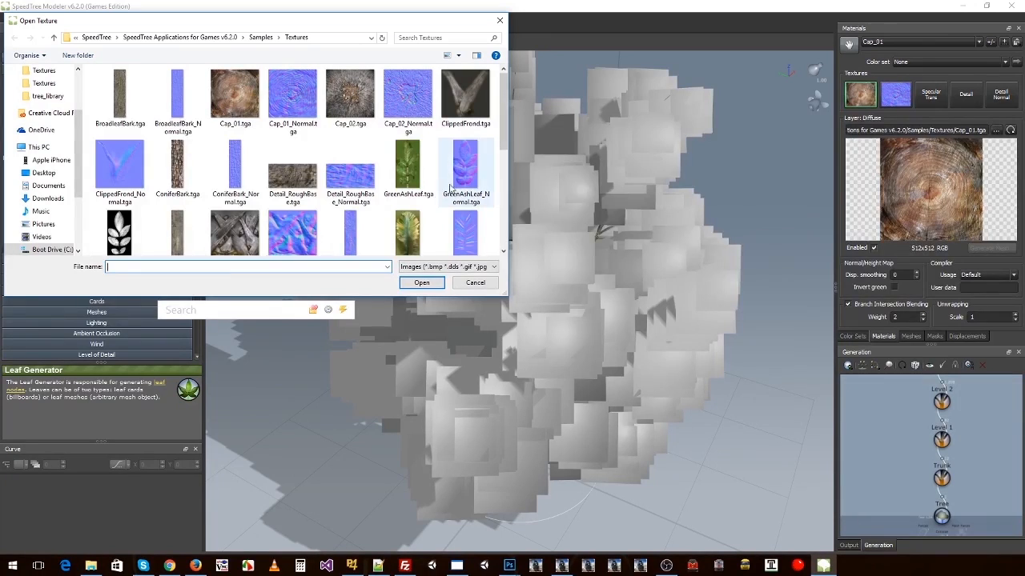
drag(501, 100, 501, 174)
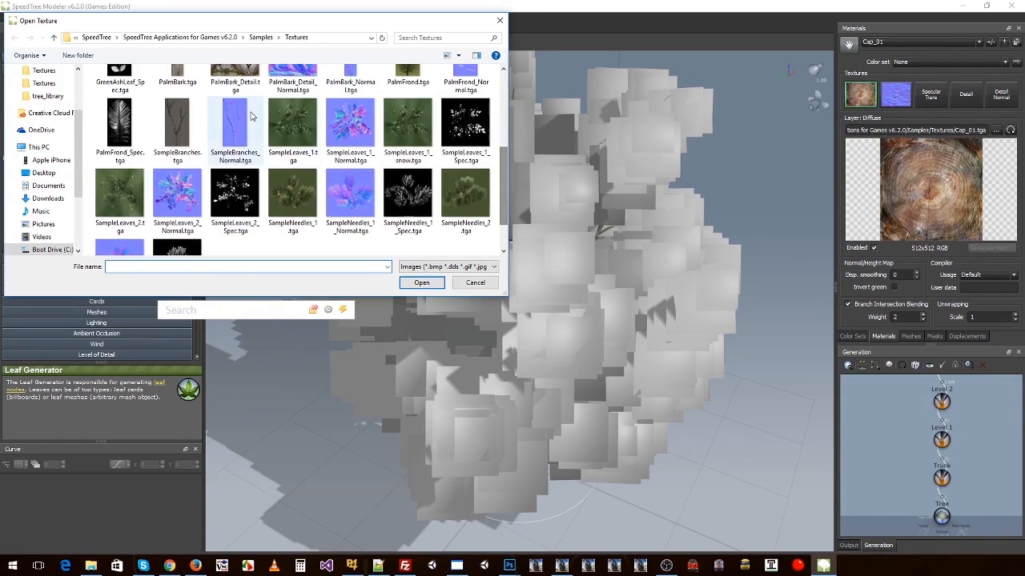
double_click(302, 133)
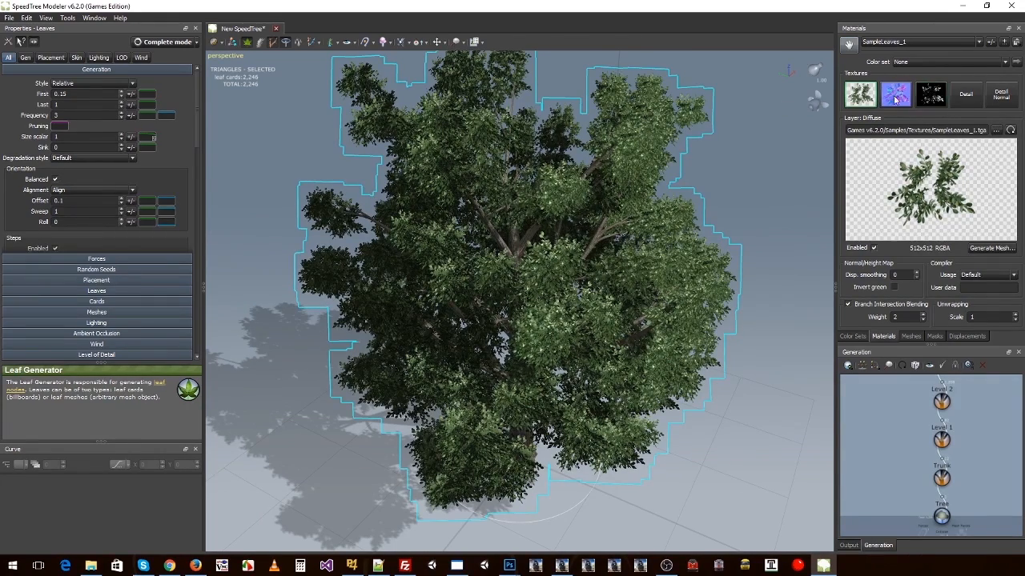
Step: Examine the leafy tree from several angles and distances, and review the triangle statistics for the whole tree
mouse_move(613, 205)
mouse_down()
mouse_move(476, 210)
mouse_move(611, 202)
mouse_move(551, 223)
mouse_move(631, 209)
mouse_up()
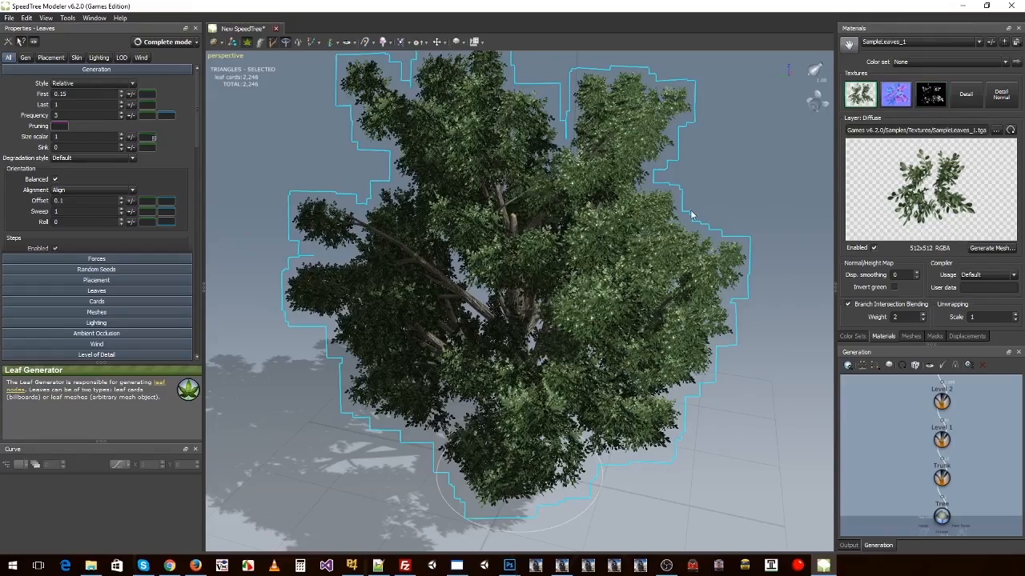
drag(686, 206, 565, 205)
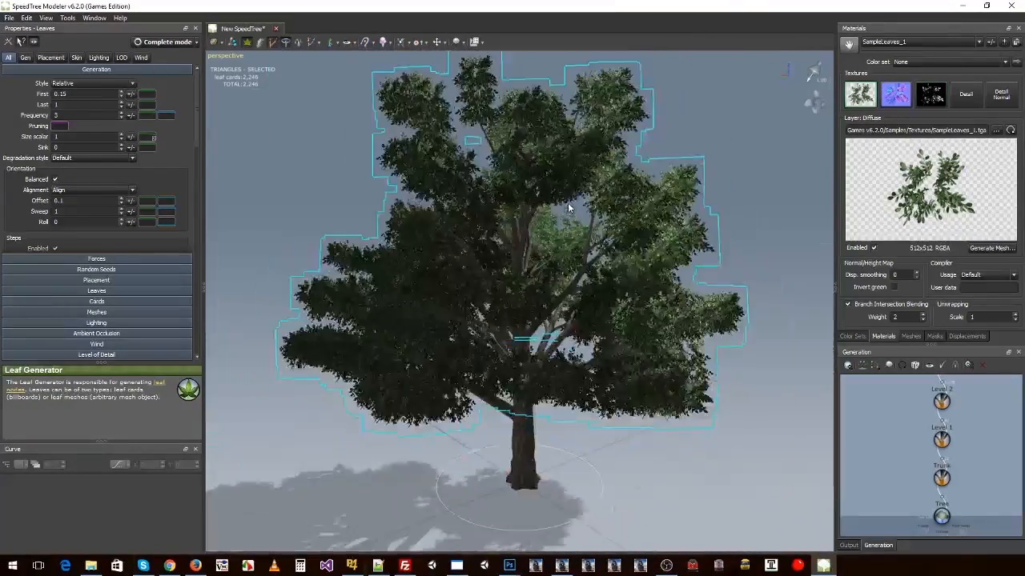
scroll(565, 205, down, 3)
click(407, 183)
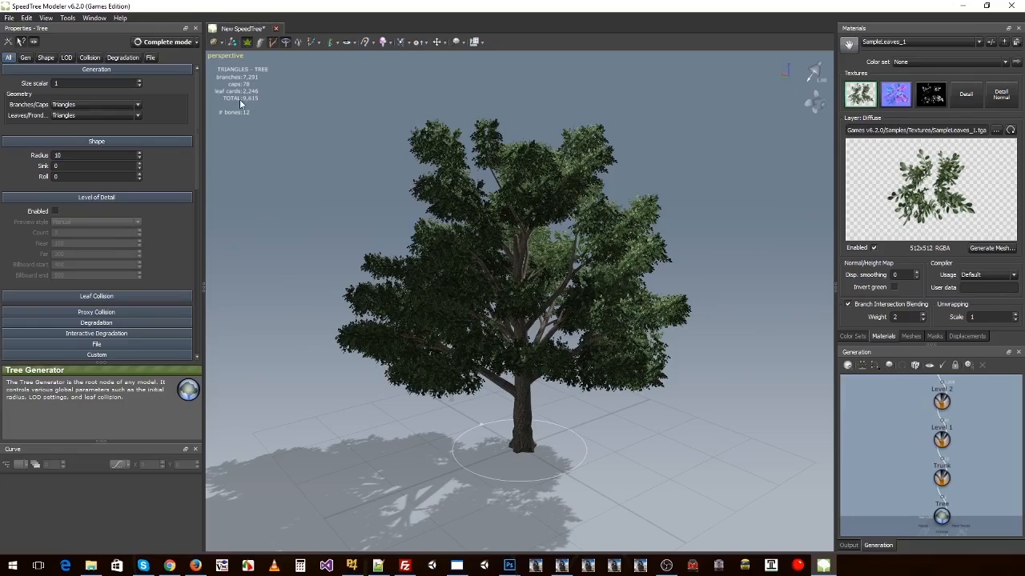
drag(413, 187, 487, 213)
scroll(489, 215, up, 3)
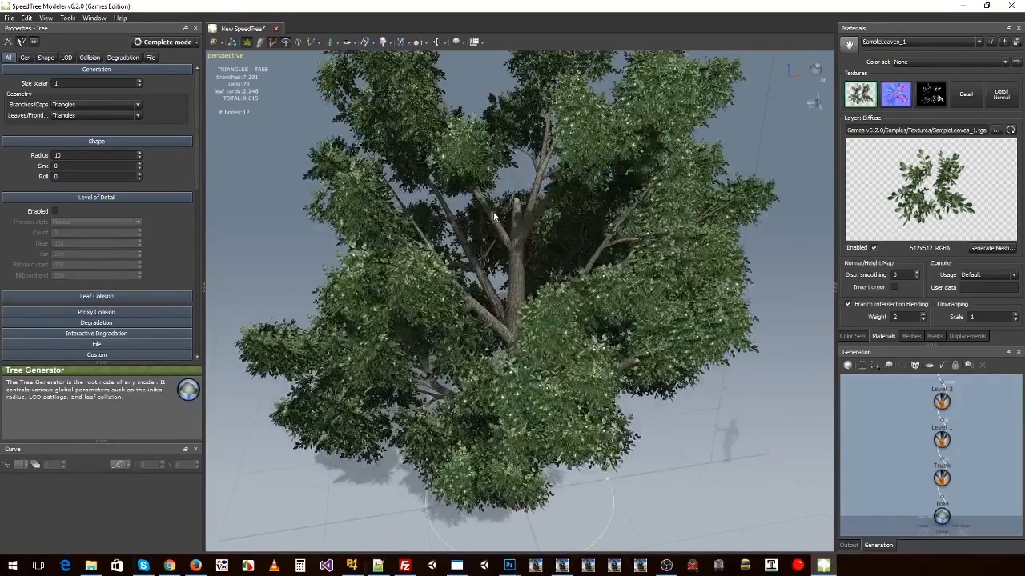
drag(620, 238, 577, 220)
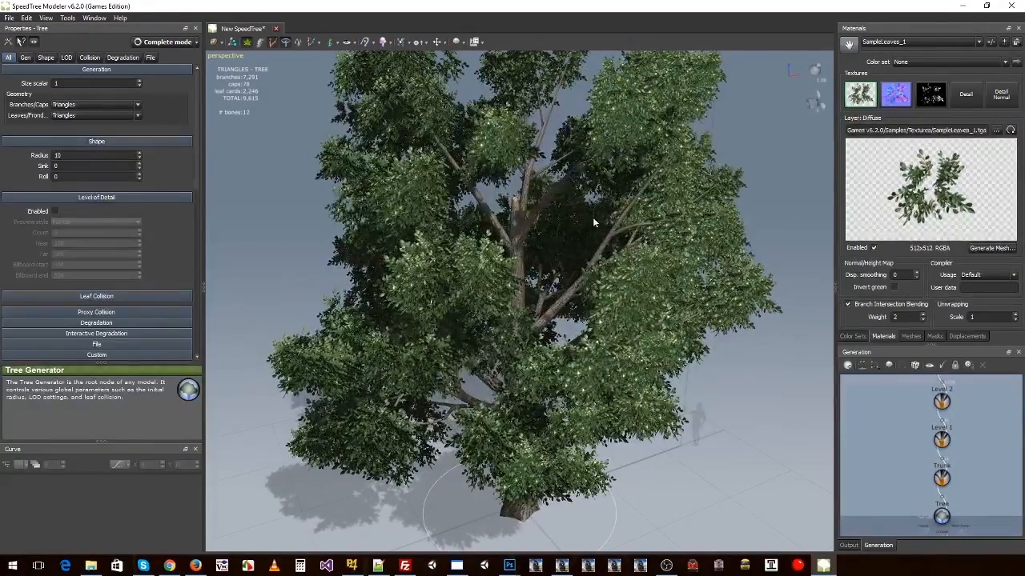
drag(652, 208, 688, 199)
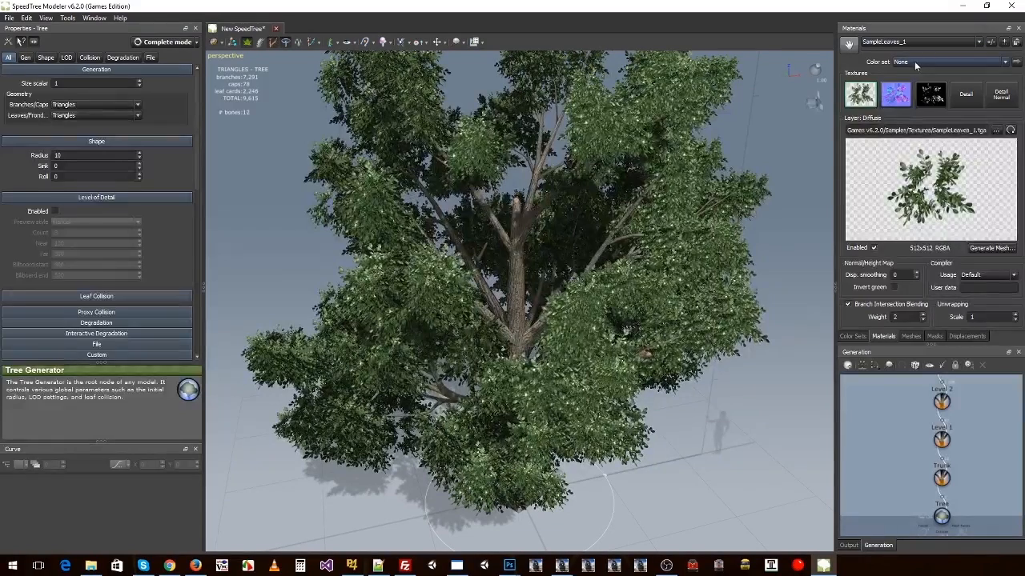
Step: Assign the SampleLeaves_1 material to the Leaves color set and check the foliage
click(923, 64)
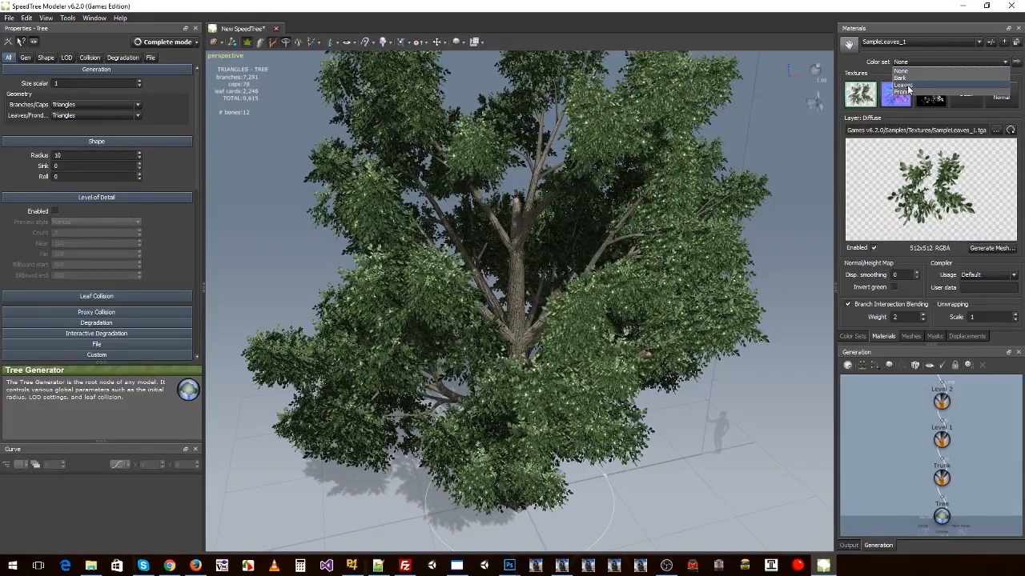
click(904, 85)
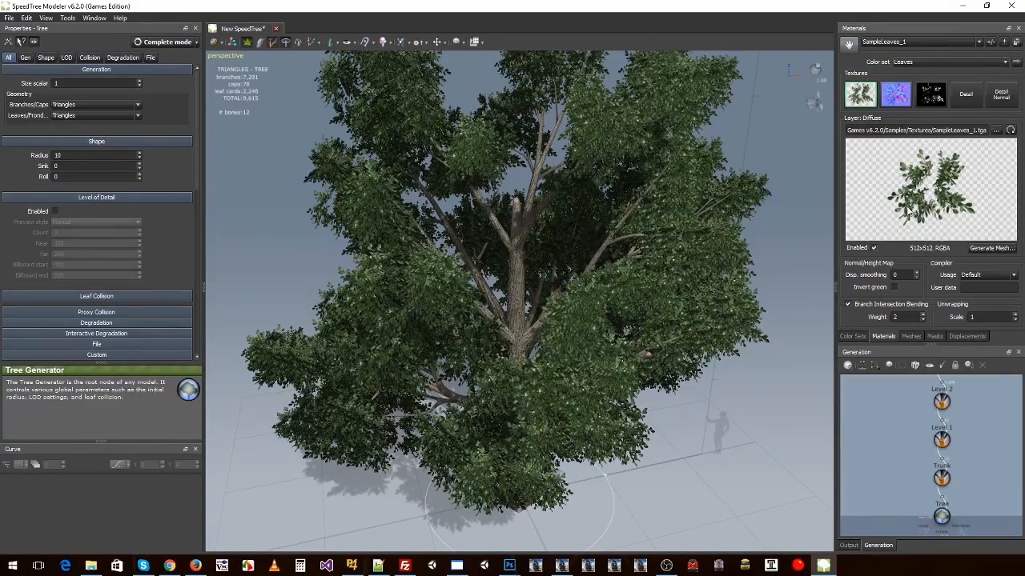
drag(688, 349, 611, 339)
Step: Set the light scalar of the Bark color set to 1.5 and check the bark's brightness
click(851, 336)
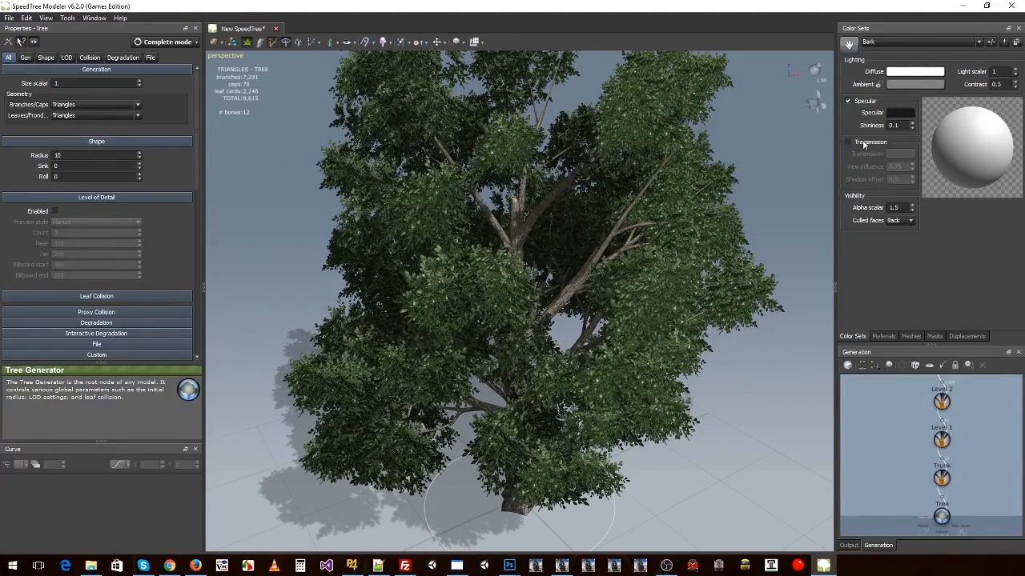
drag(706, 213, 640, 236)
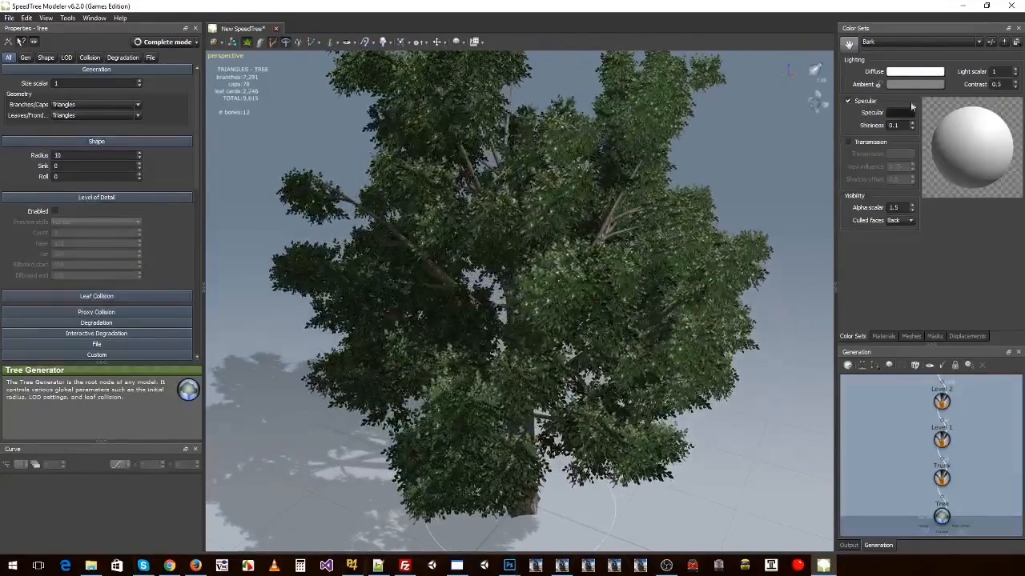
click(1001, 72)
text(.5)
key(Return)
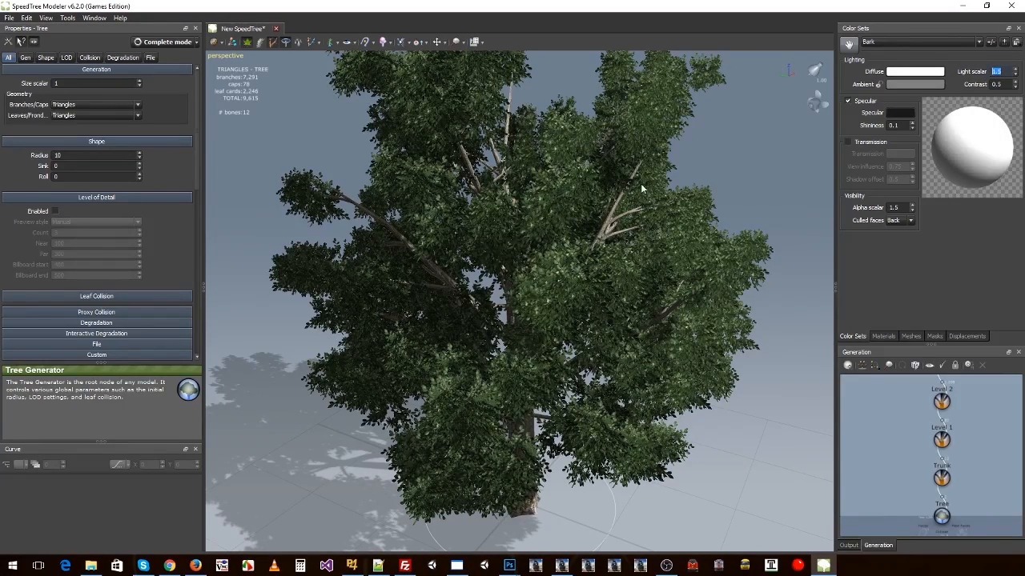
mouse_move(641, 185)
mouse_down()
mouse_move(630, 189)
mouse_move(639, 195)
mouse_up()
Step: Set the light scalar of the Leaves color set to 1.5 and inspect the foliage from several angles
click(874, 44)
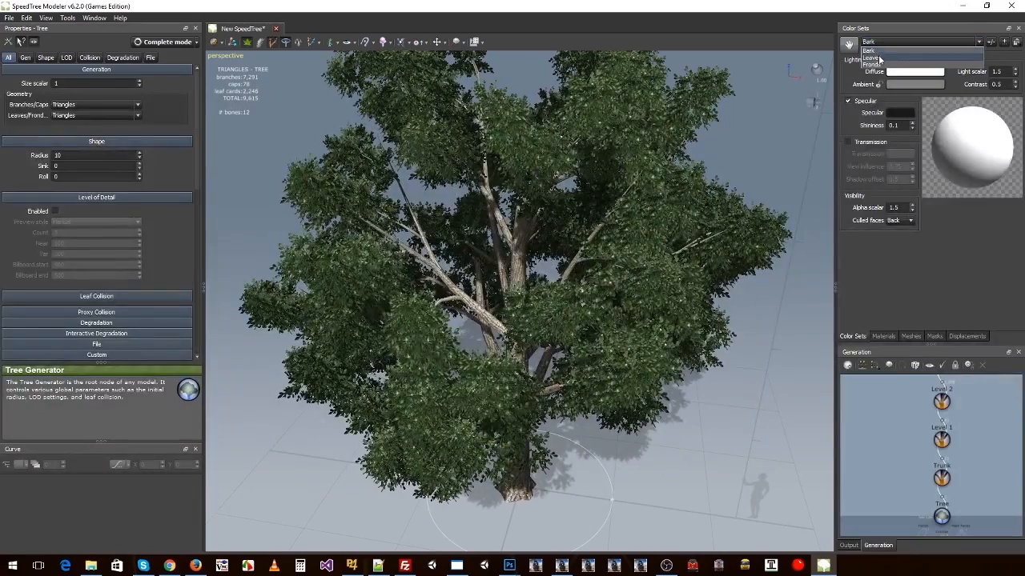
click(879, 61)
drag(1000, 72, 957, 74)
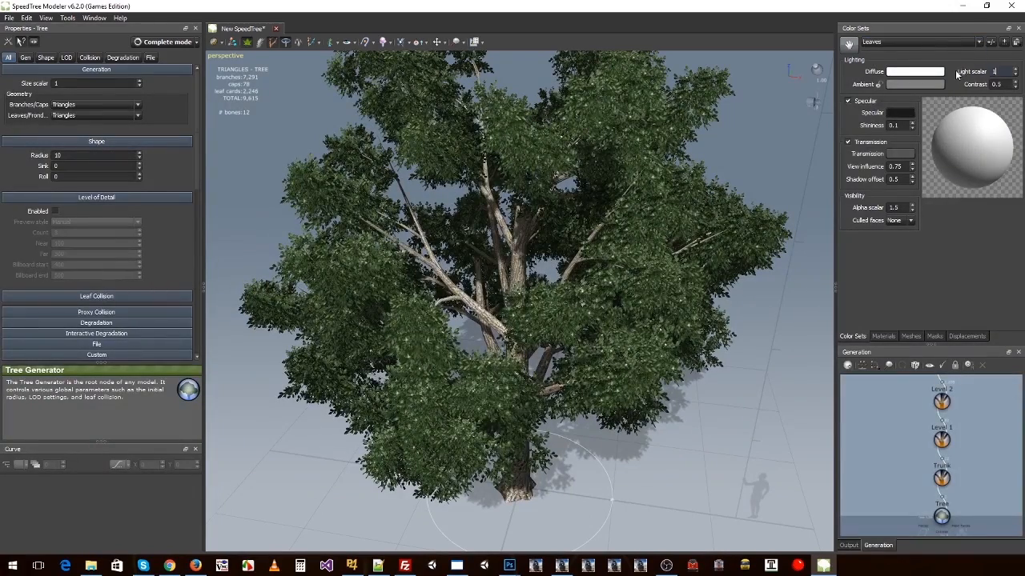
text(.5)
key(Return)
drag(717, 189, 537, 216)
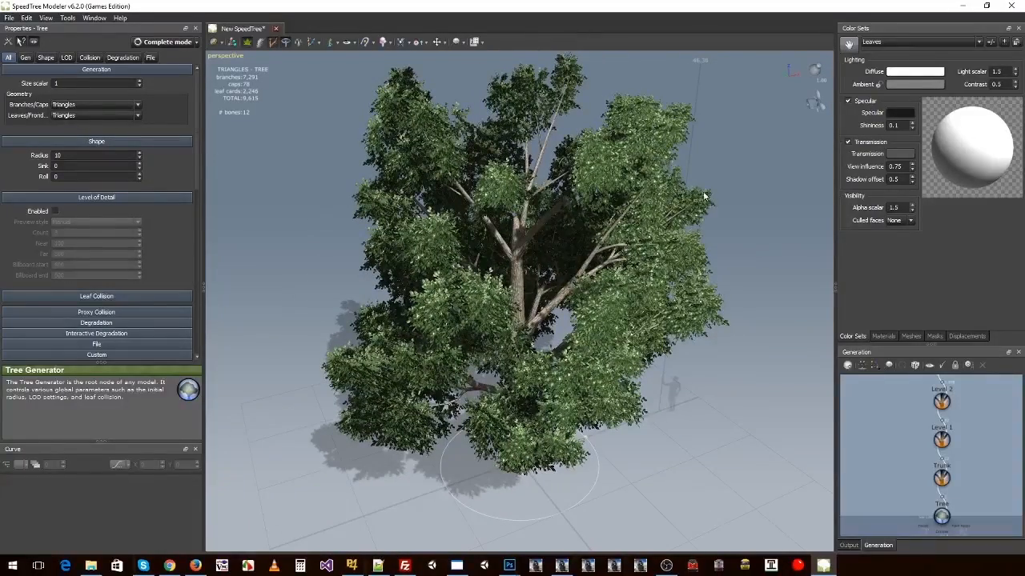
drag(740, 346, 729, 325)
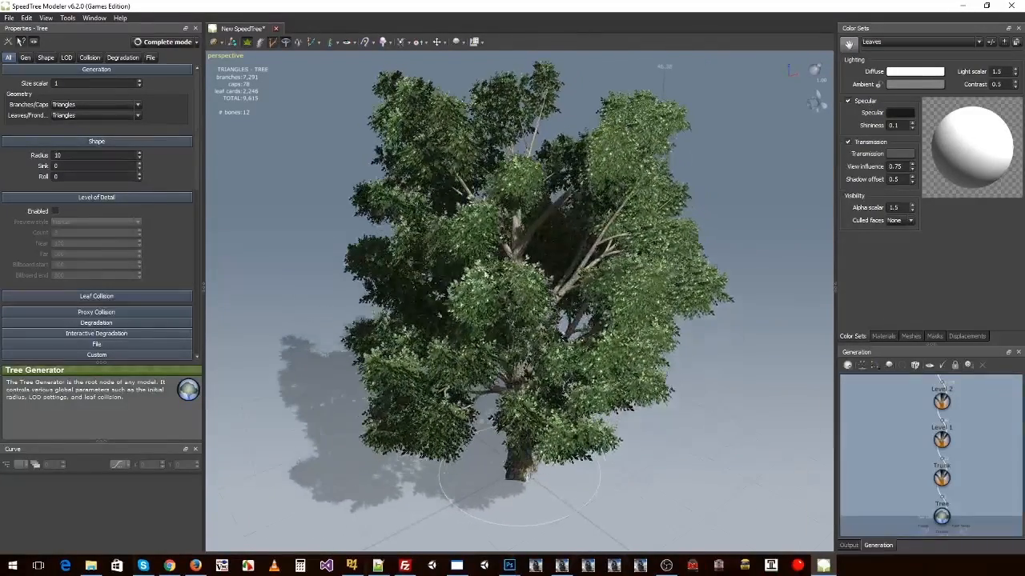
Step: Enable level of detail for the Tree generator and set the LOD count to 4
click(66, 58)
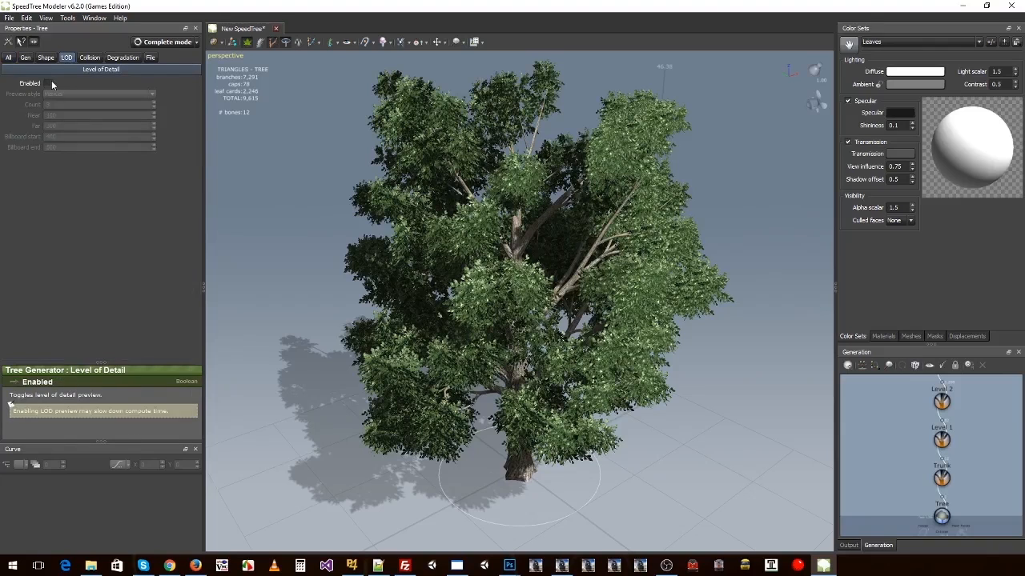
click(46, 84)
double_click(47, 104)
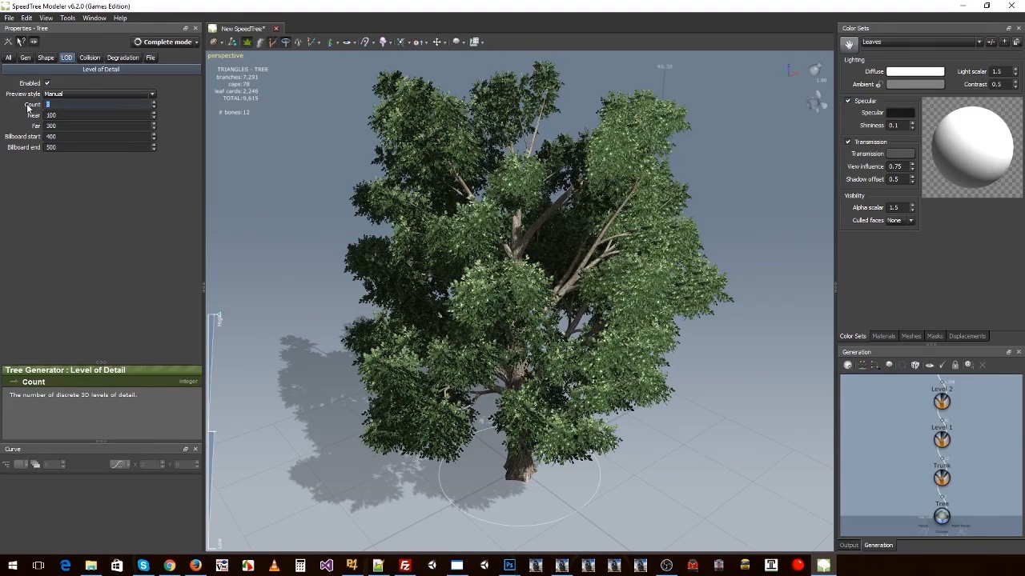
key(Return)
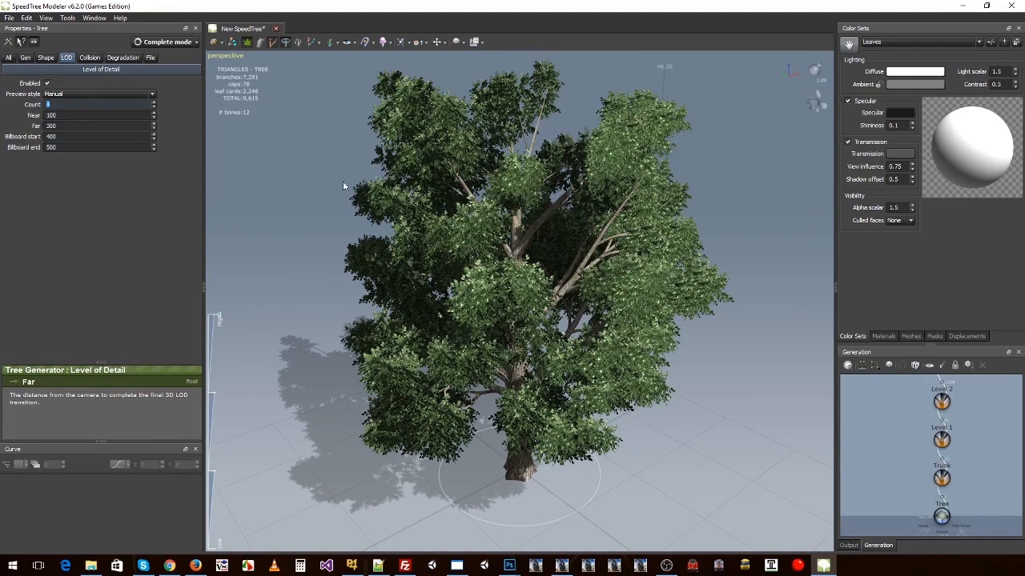
Step: Preview the tree's level of detail transitions between high and low, and inspect the model from another angle
drag(223, 323, 219, 417)
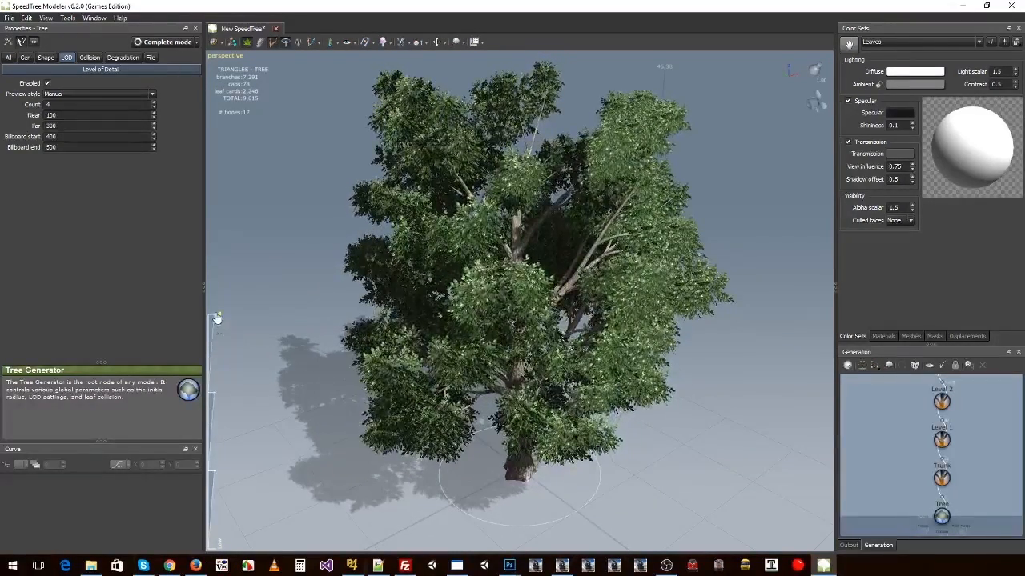
drag(223, 432, 236, 304)
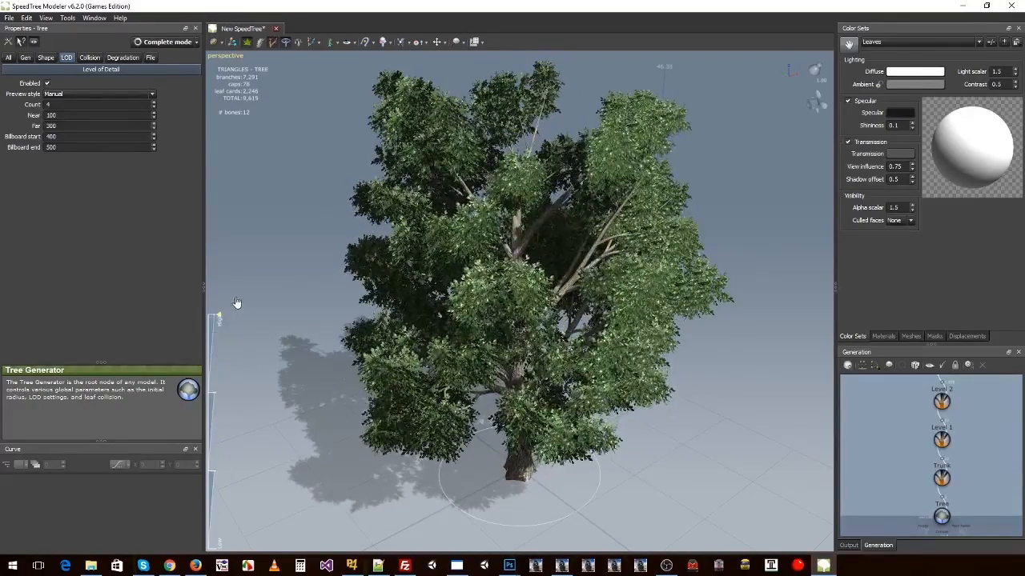
drag(219, 317, 249, 310)
drag(329, 271, 464, 280)
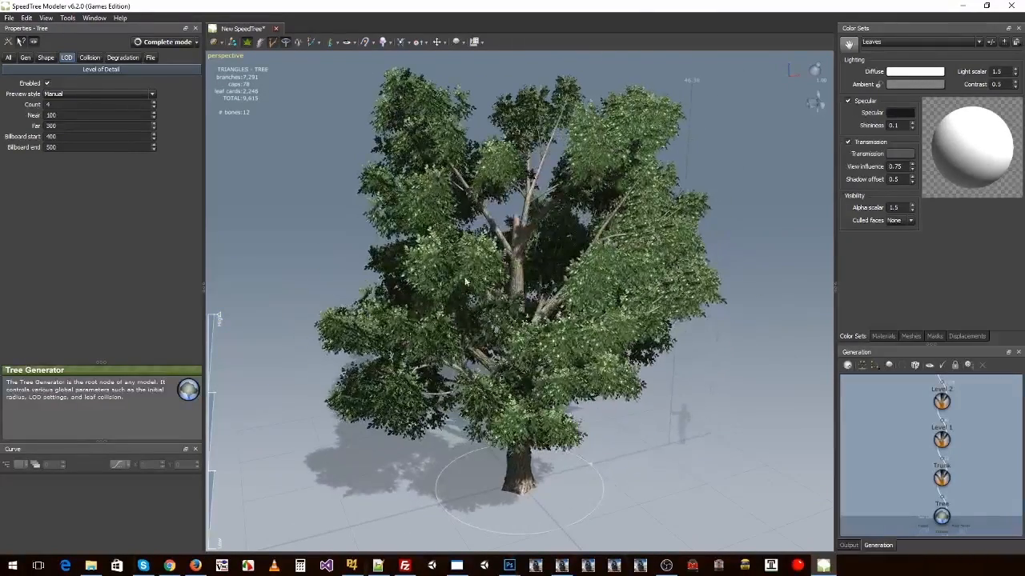
Step: Set the Tree generator's LOD distances to Near 0, Far 300, Billboard start 301 and Billboard end 302, and check the LOD preview
double_click(64, 115)
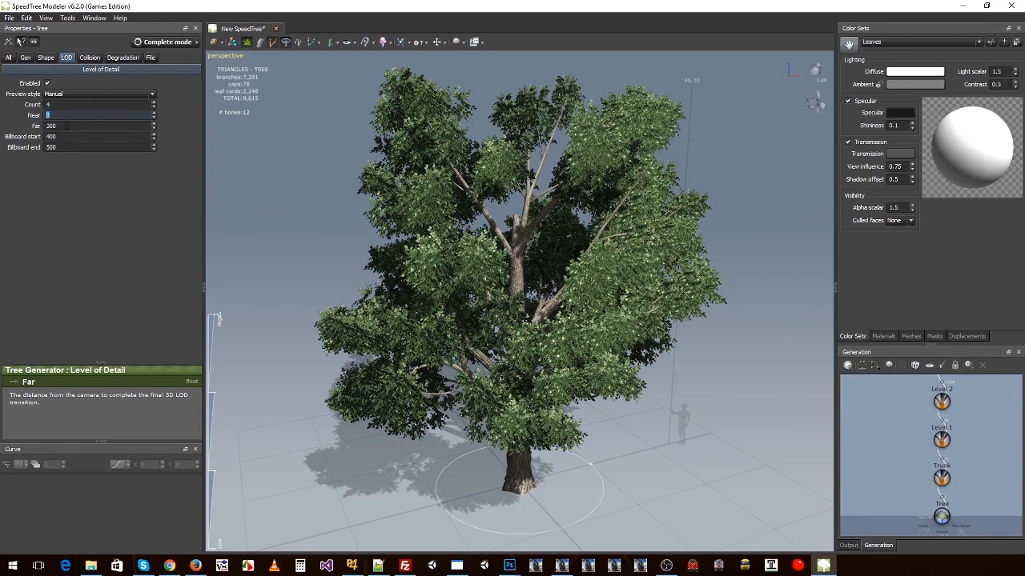
key(Tab)
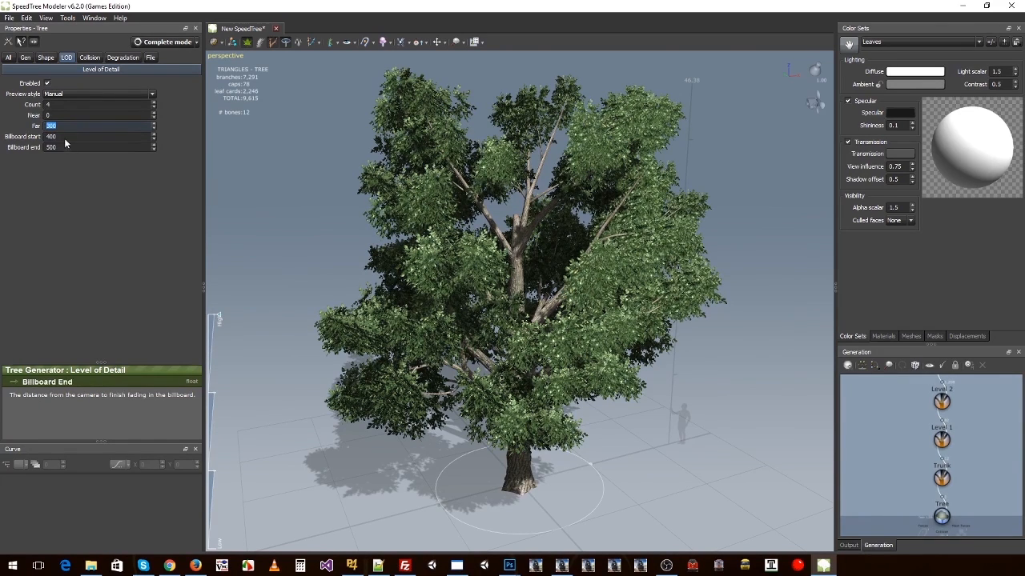
key(Tab)
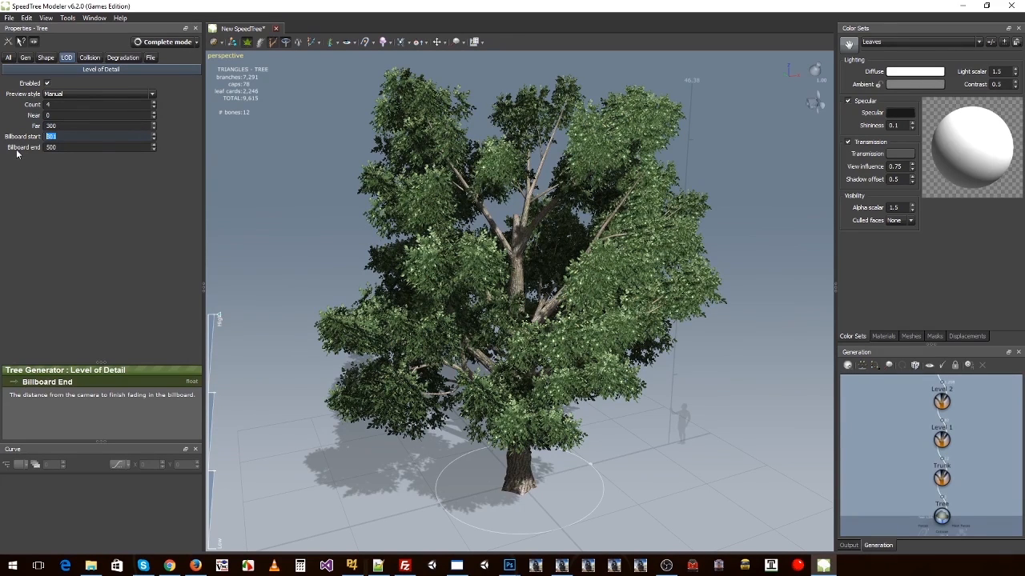
click(60, 147)
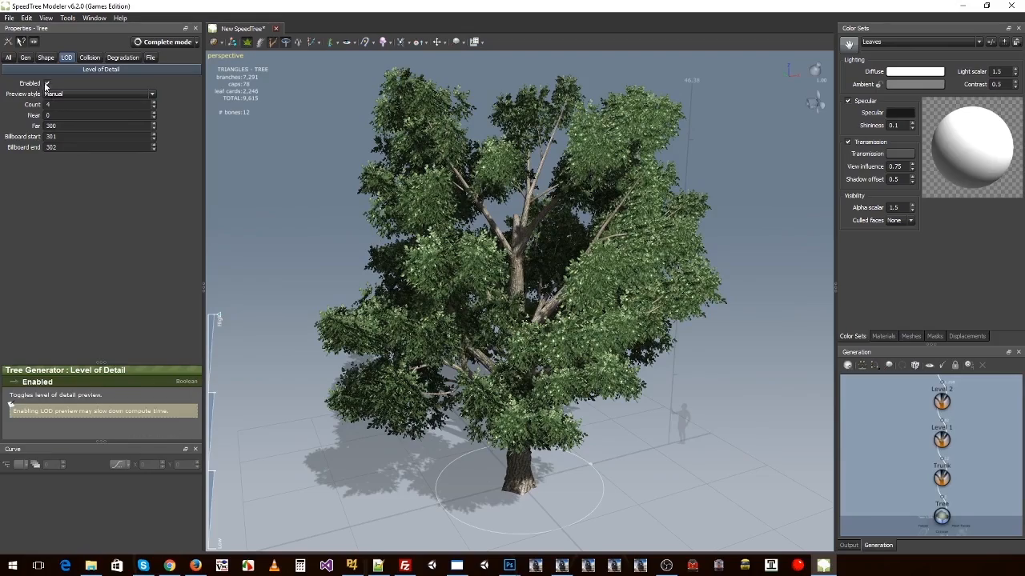
drag(221, 317, 239, 302)
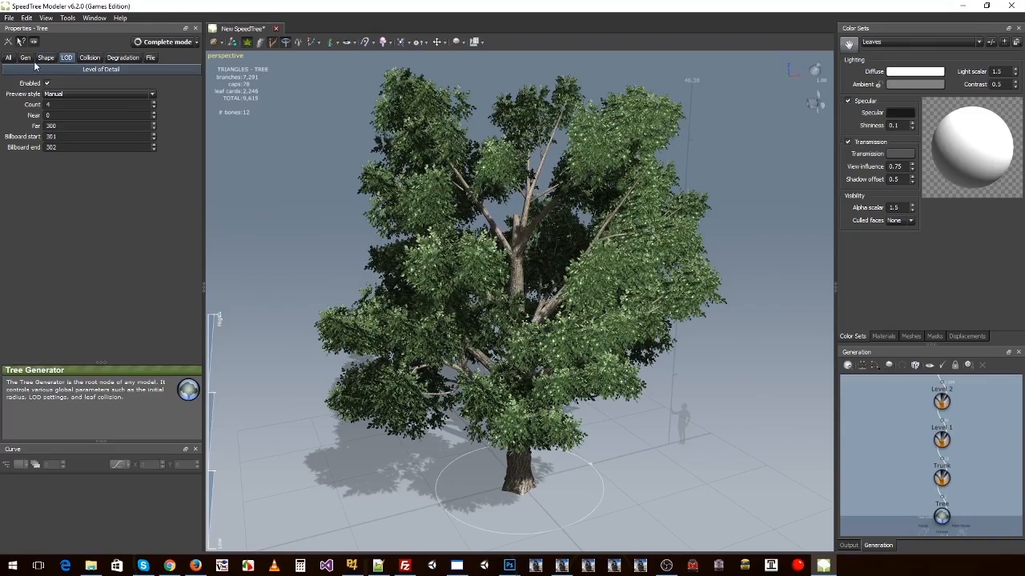
Step: Open the wind fan's settings from the leaves and preview the foliage's motion at different wind strengths
click(402, 209)
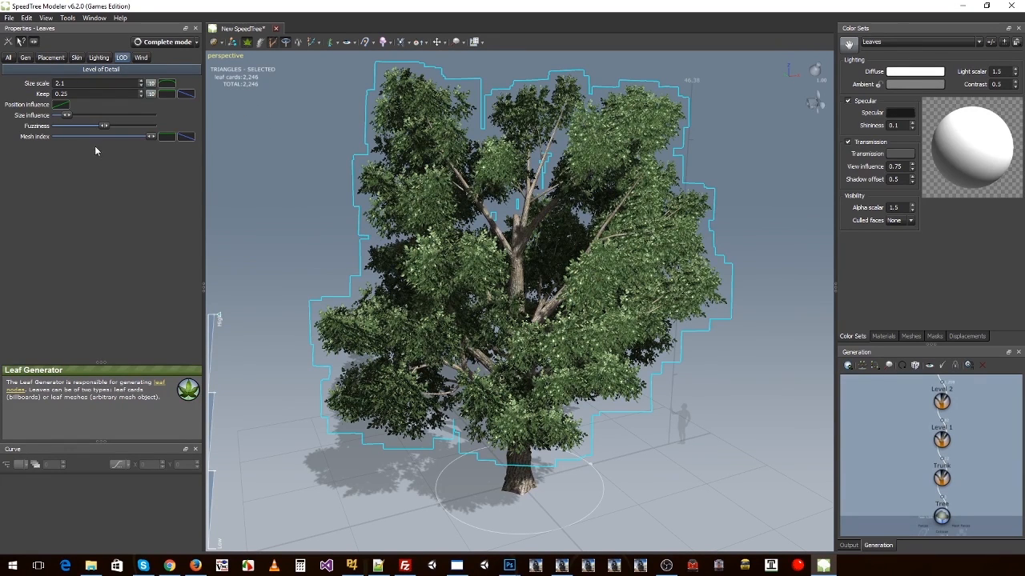
click(141, 57)
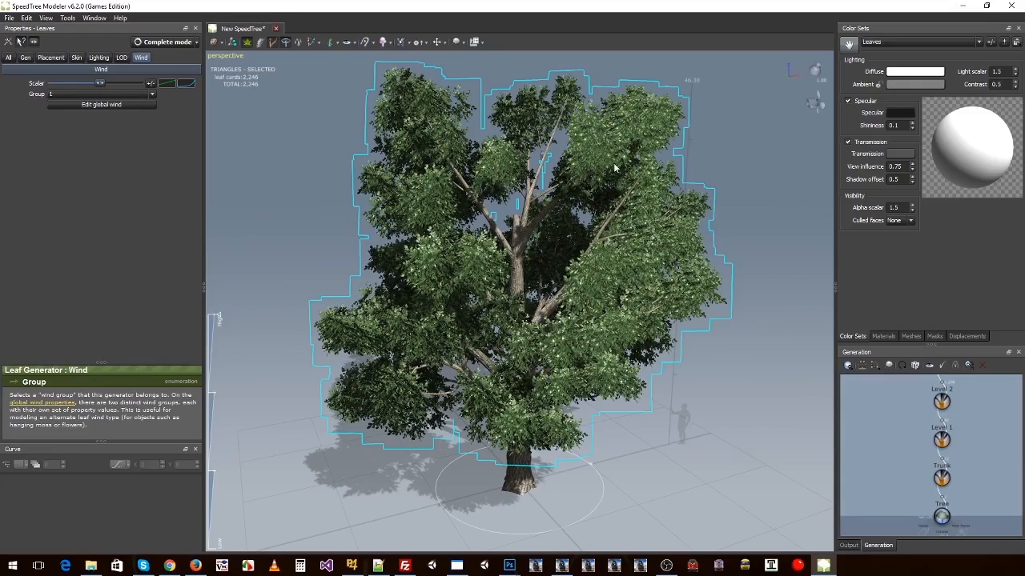
click(818, 107)
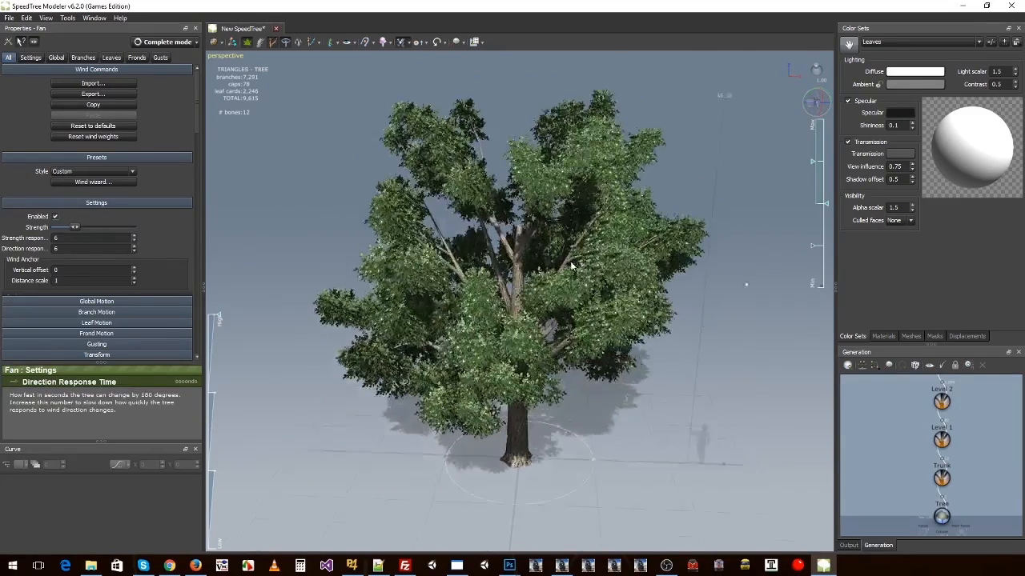
scroll(559, 266, up, 5)
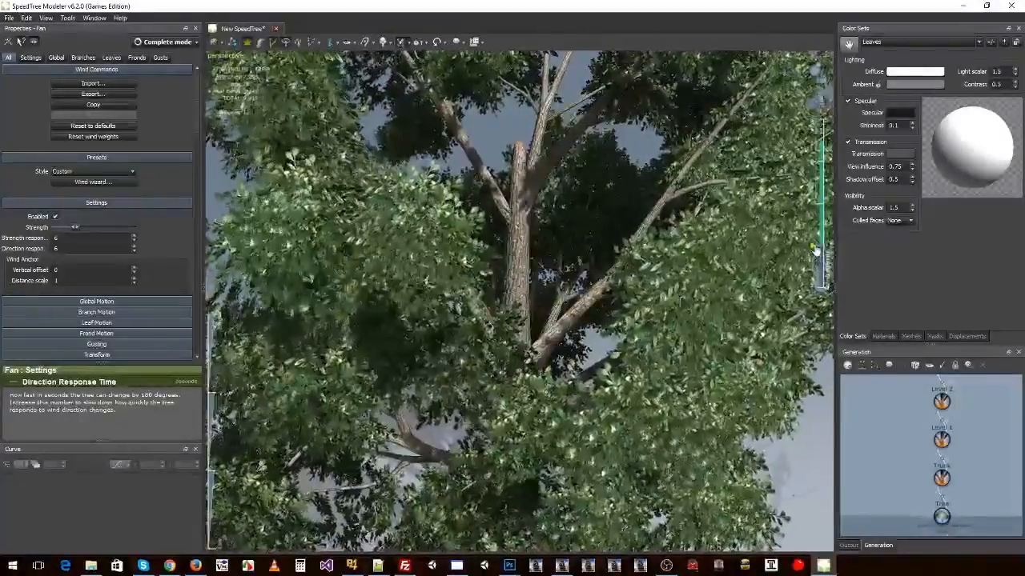
drag(683, 312, 804, 302)
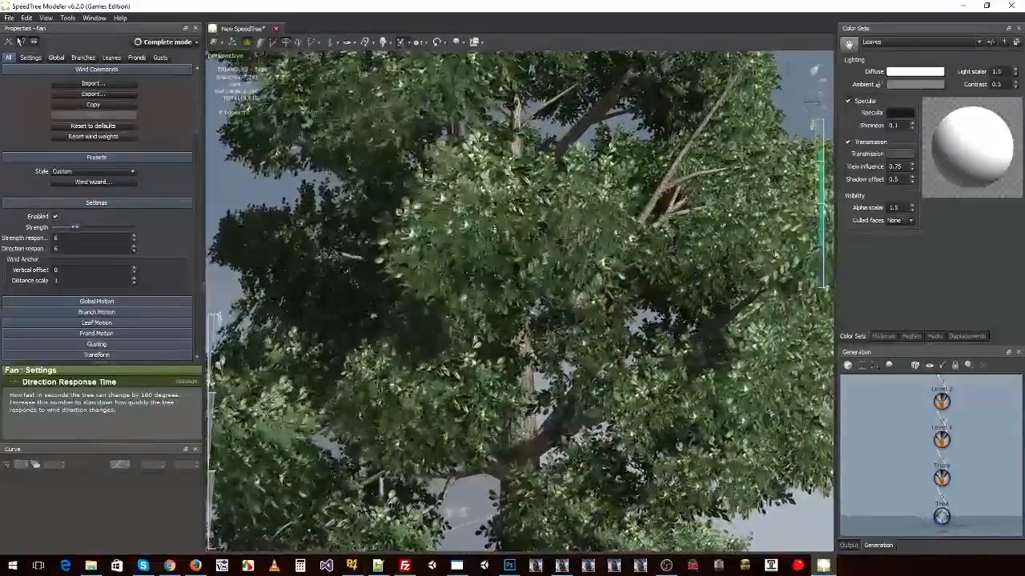
drag(827, 160, 861, 185)
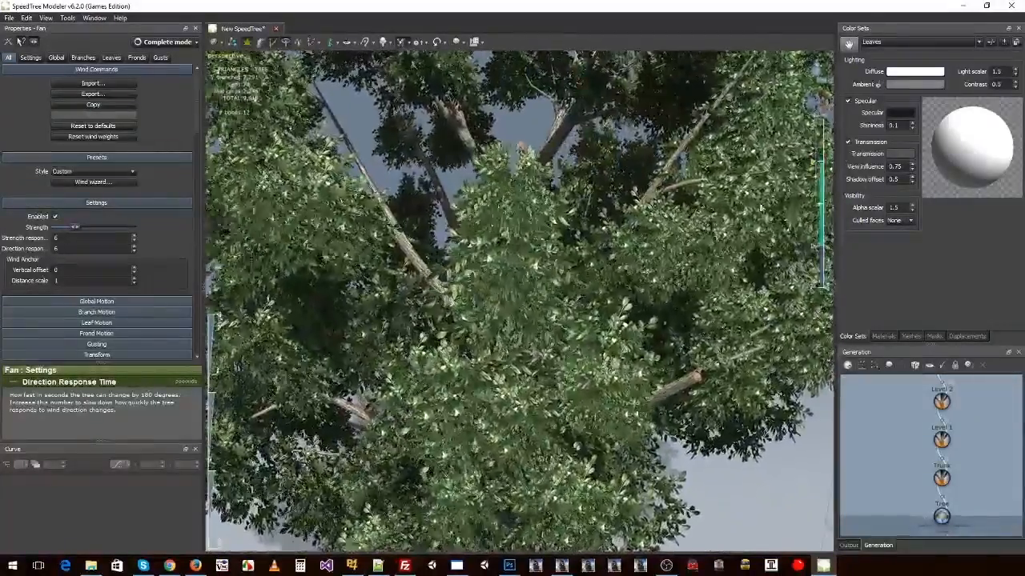
scroll(608, 220, down, 5)
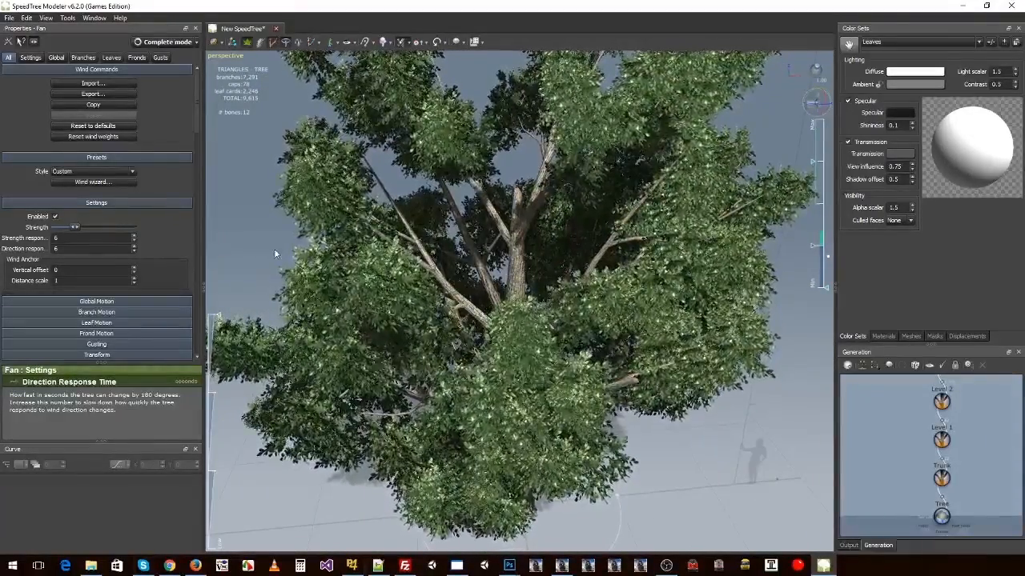
Step: Adjust the wind scalar of the Leaves generator slightly
click(400, 110)
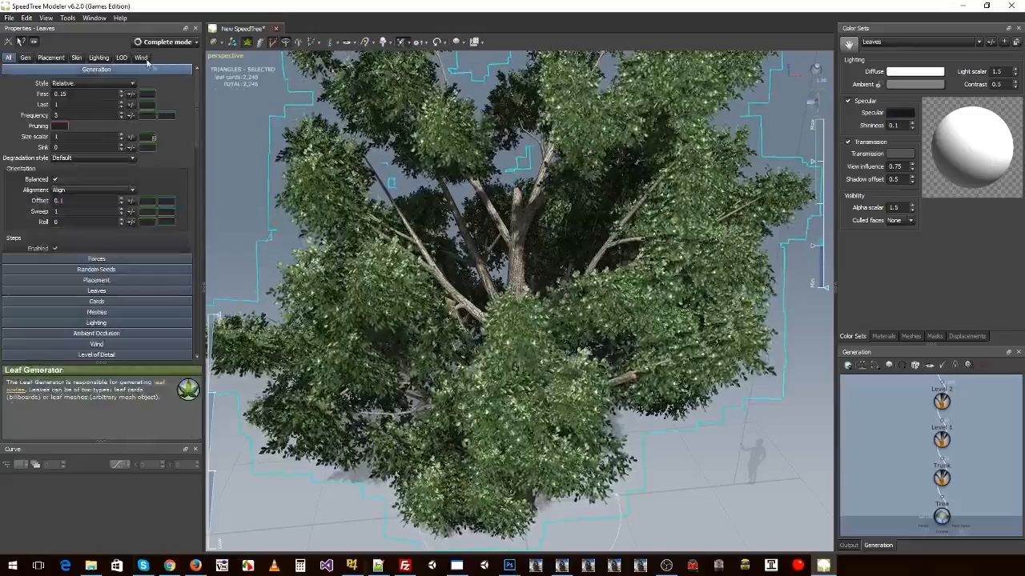
click(141, 57)
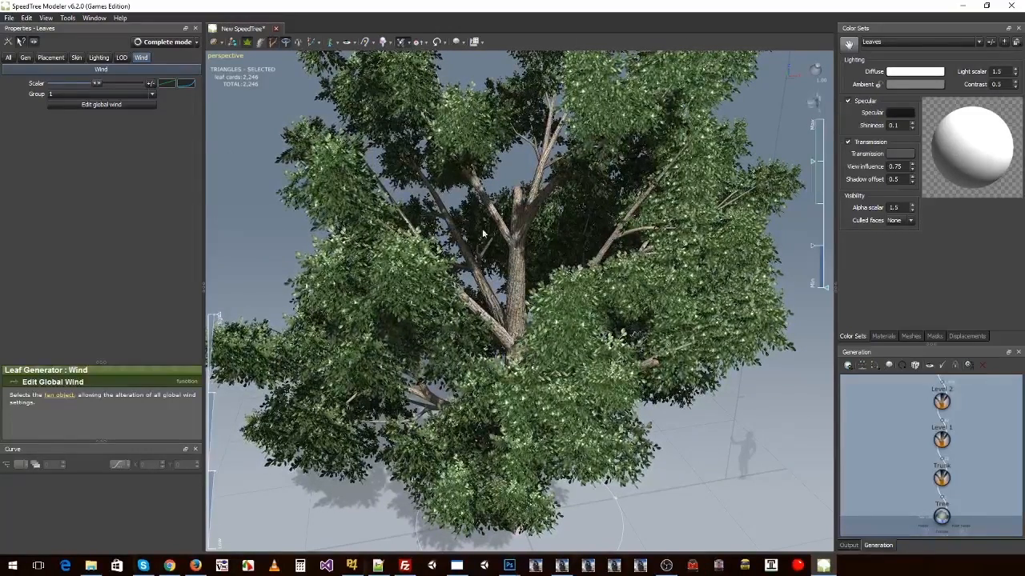
mouse_move(98, 84)
mouse_down()
mouse_move(86, 87)
mouse_move(125, 85)
mouse_move(98, 89)
mouse_up()
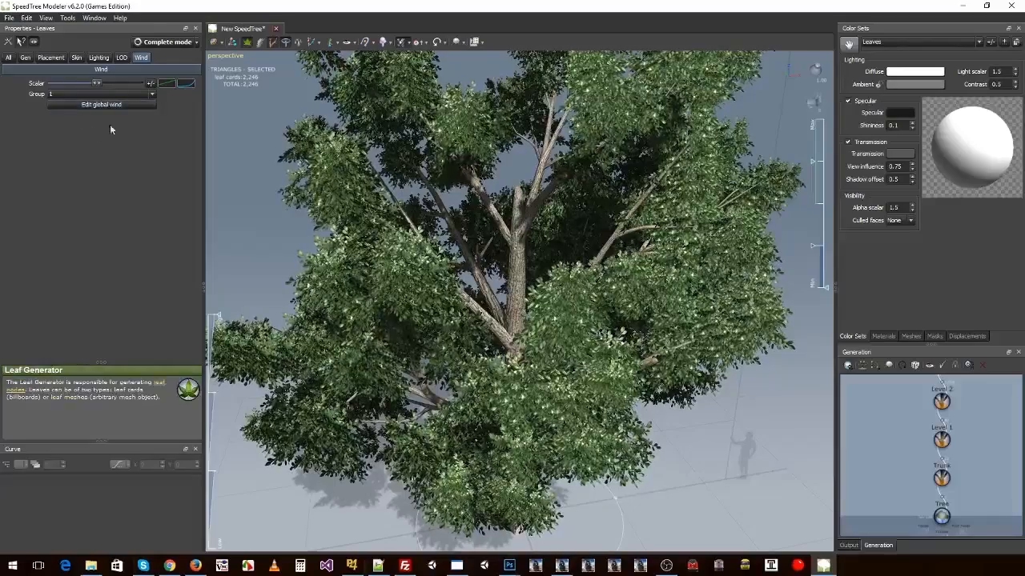
click(148, 83)
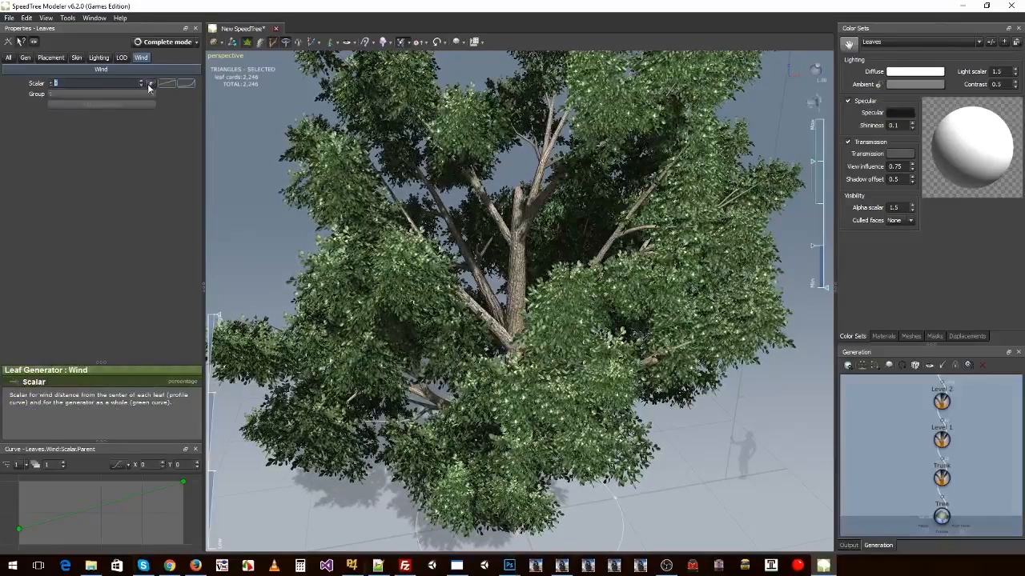
mouse_move(97, 85)
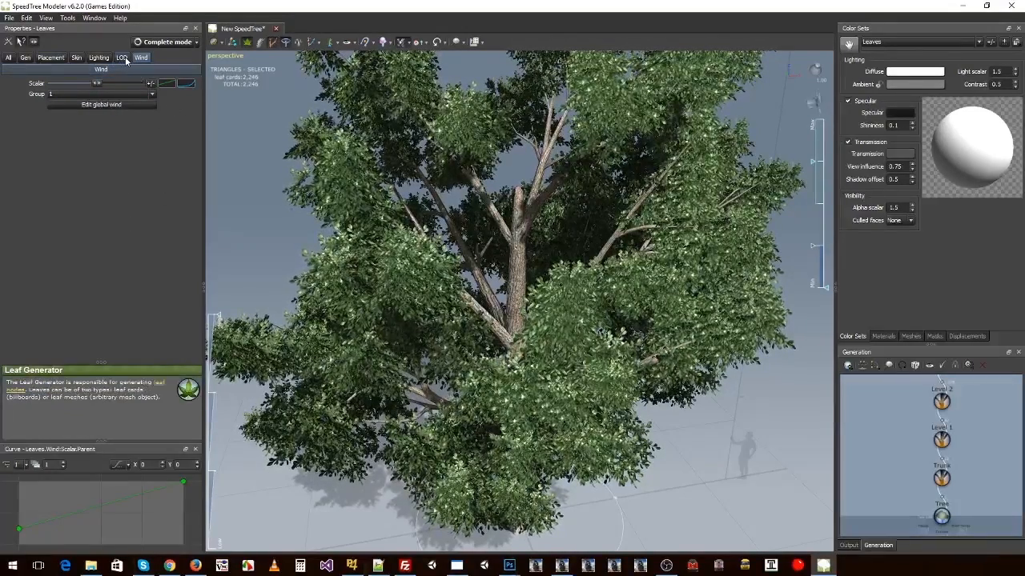
Step: Open the full Leaves generator properties at the lighting settings
click(12, 61)
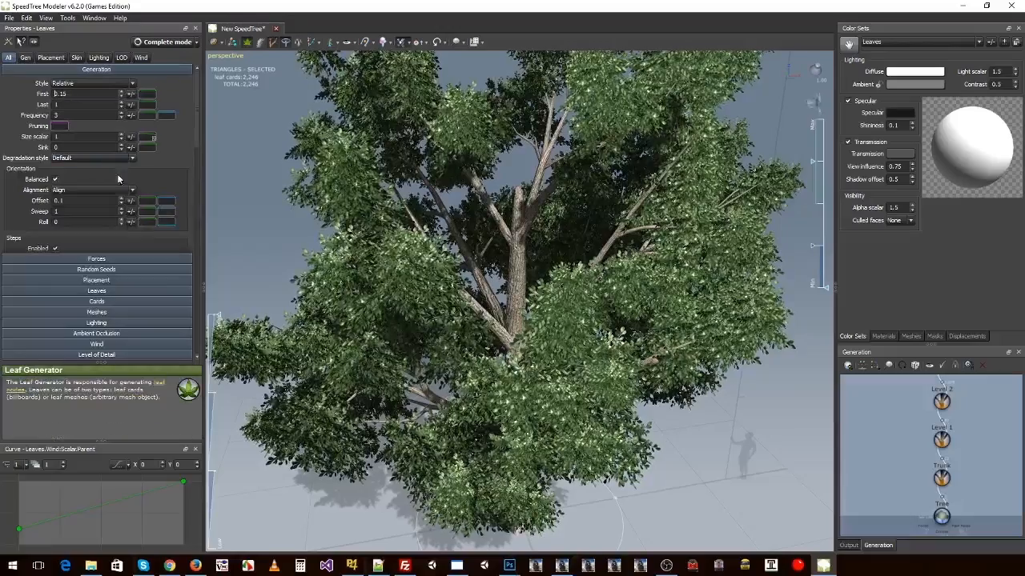
click(361, 235)
drag(360, 234, 498, 259)
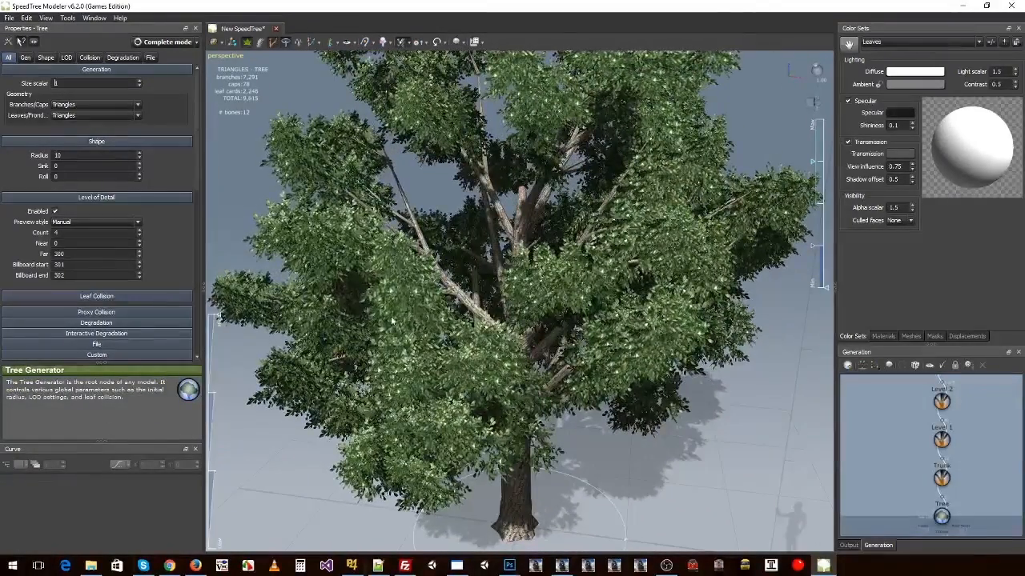
click(391, 298)
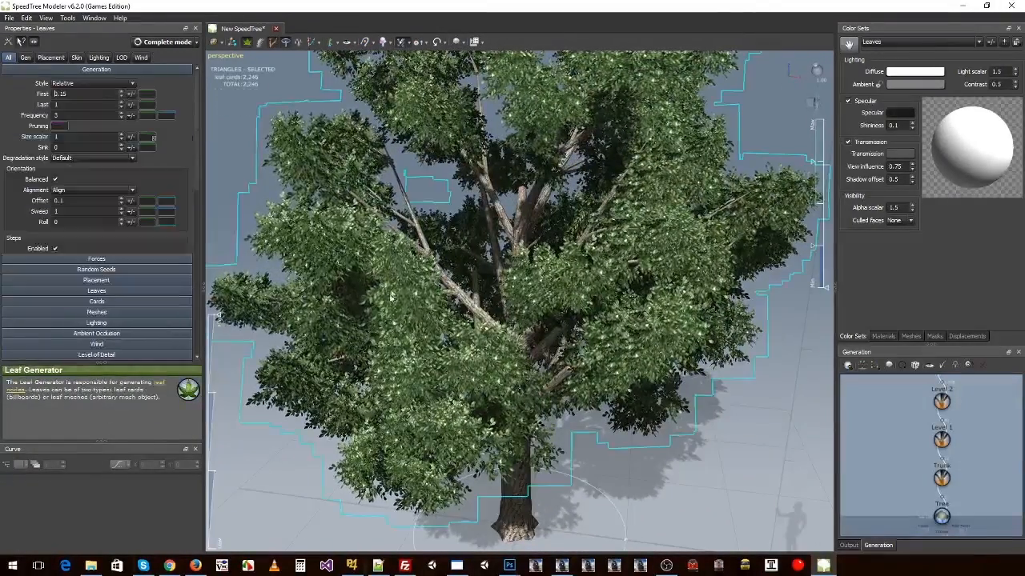
click(96, 323)
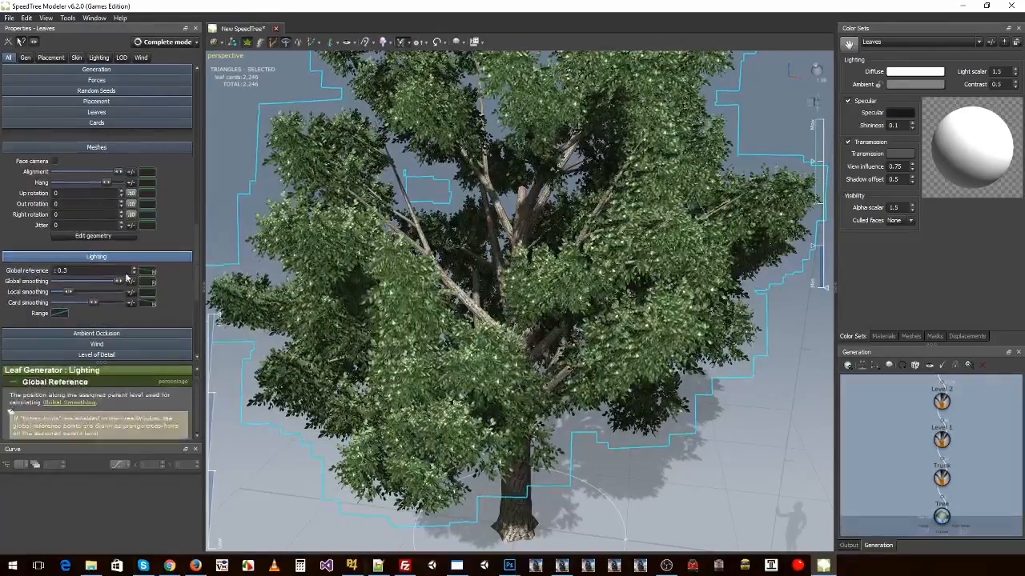
Step: Disable leaf motion in the wind fan's settings
drag(356, 228, 472, 217)
scroll(408, 228, up, 3)
scroll(411, 227, down, 6)
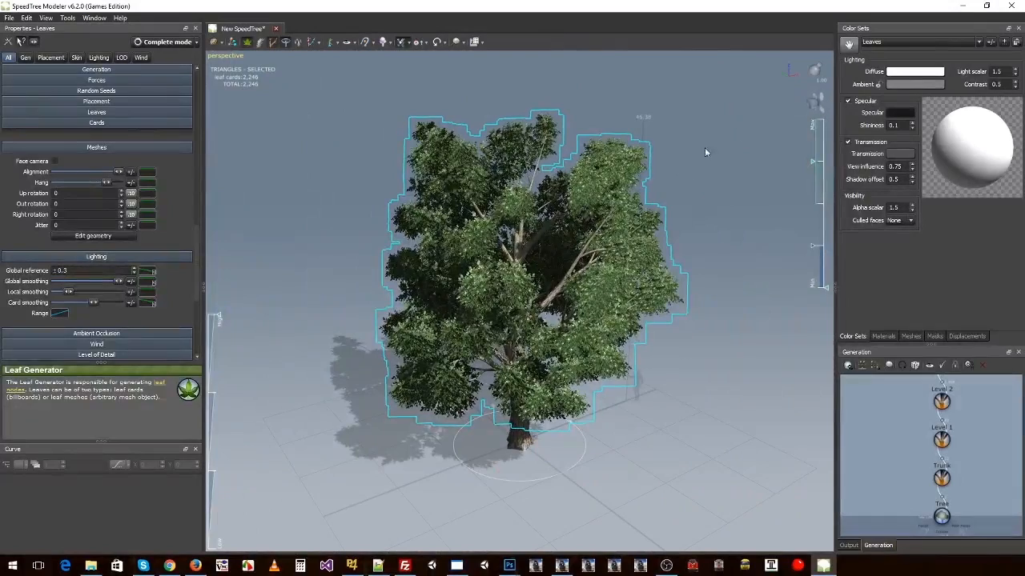
click(815, 102)
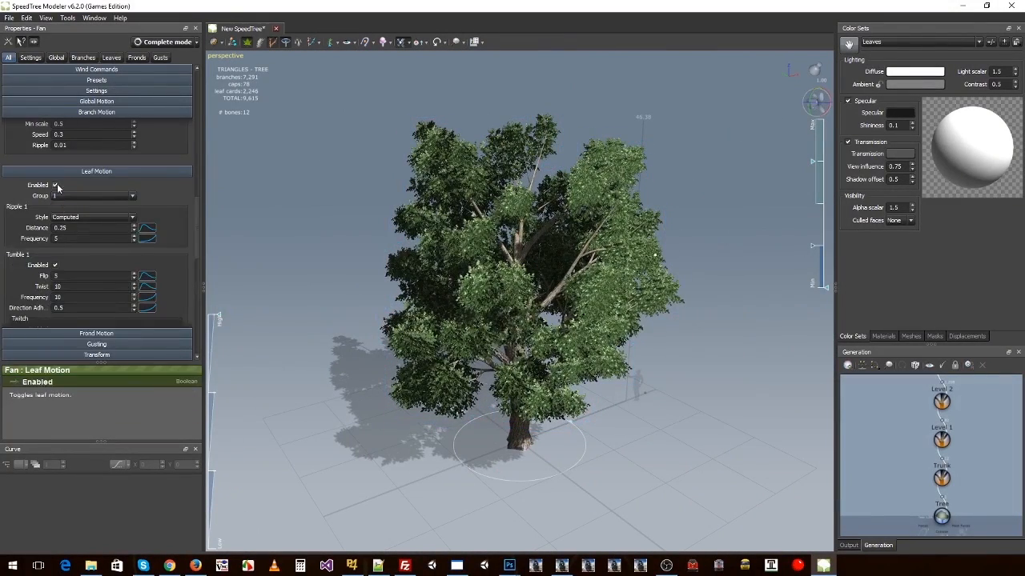
Step: Lower the leaves' card smoothing and global smoothing to their minimum and inspect the foliage's shading from several angles
click(511, 230)
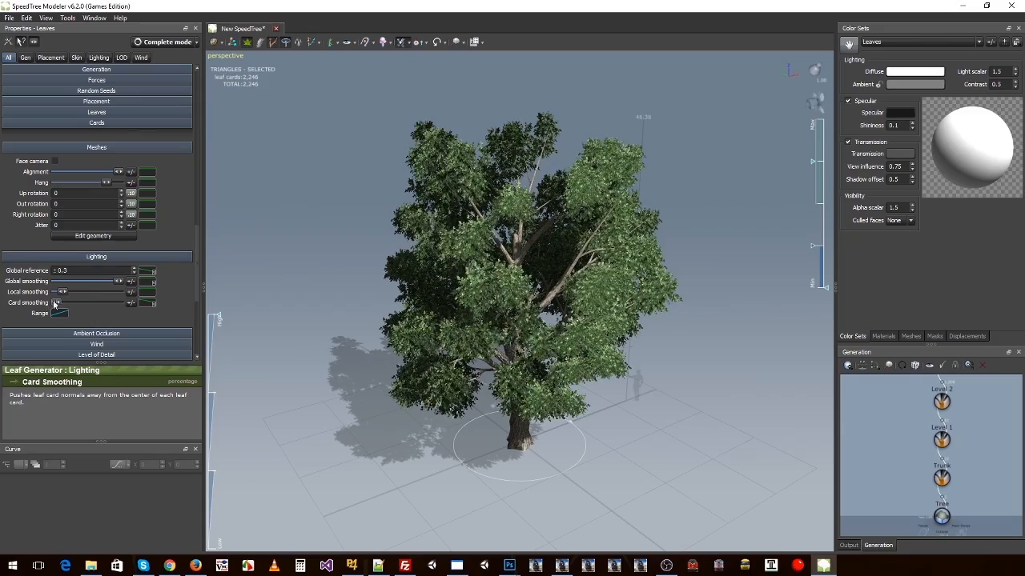
drag(55, 304, 117, 303)
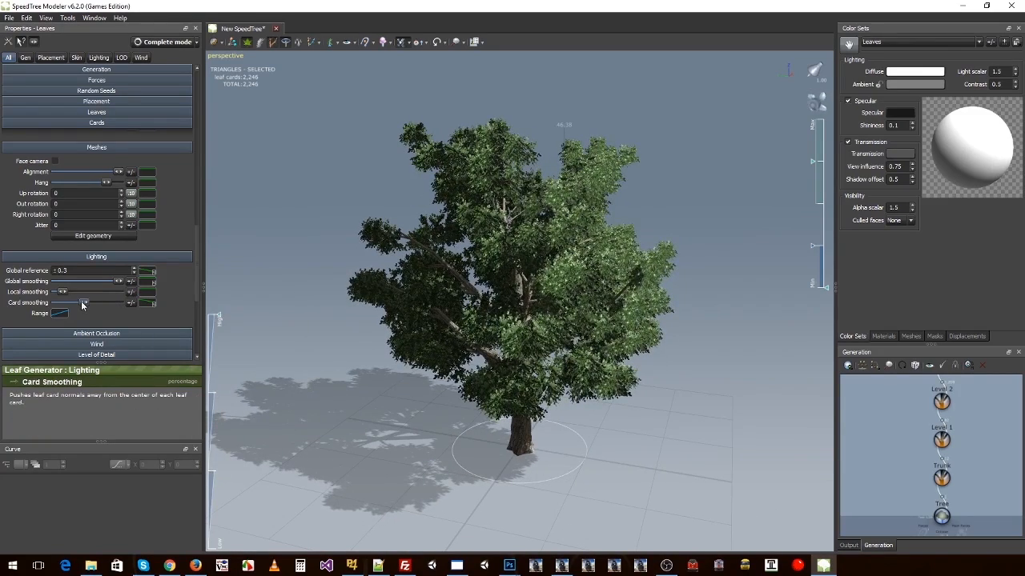
drag(81, 305, 46, 305)
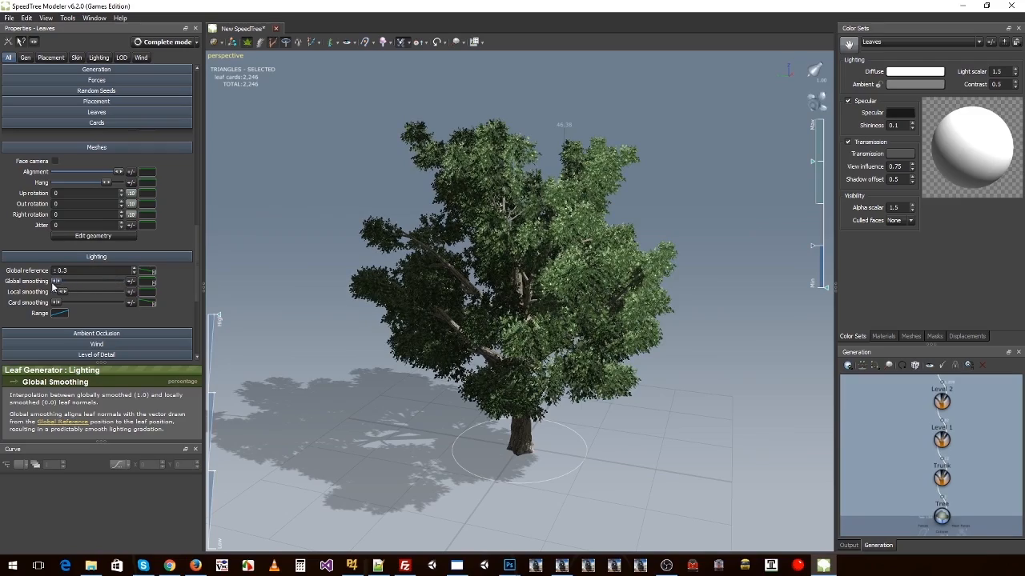
drag(259, 284, 558, 186)
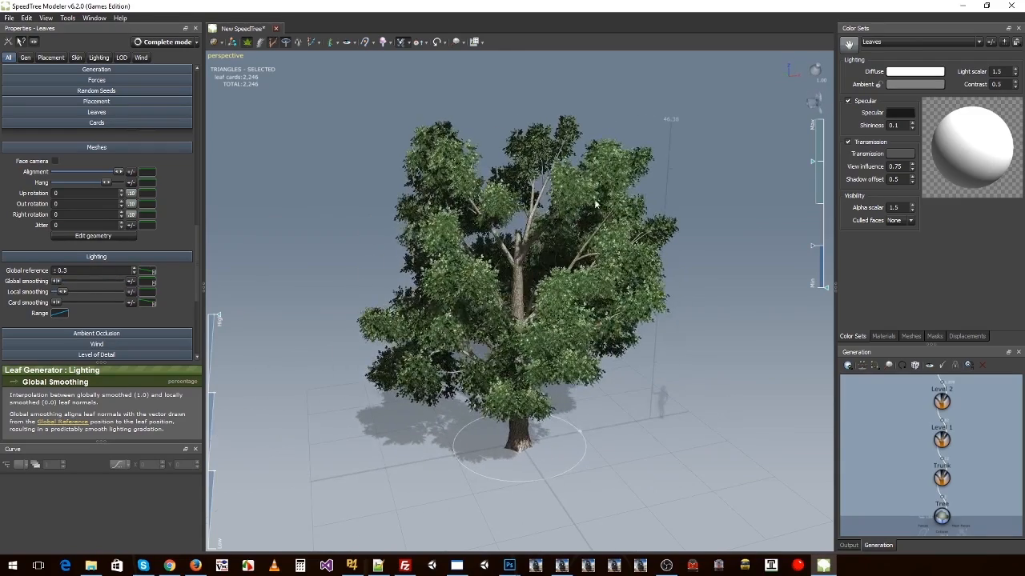
drag(615, 297, 639, 281)
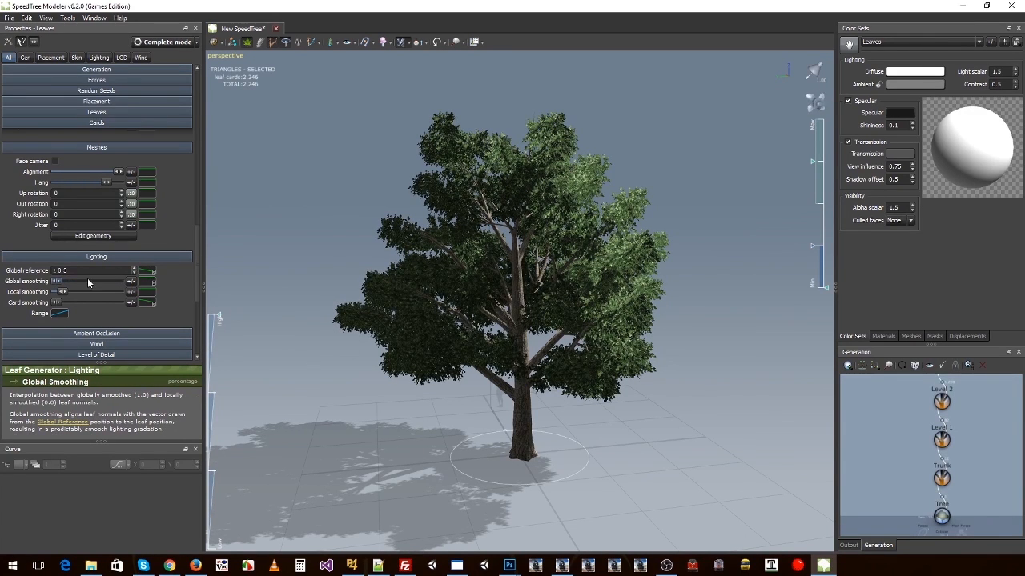
Step: Lower the leaves' local smoothing to its minimum, keep global smoothing at minimum, and reopen the wind fan's settings
drag(92, 284, 53, 288)
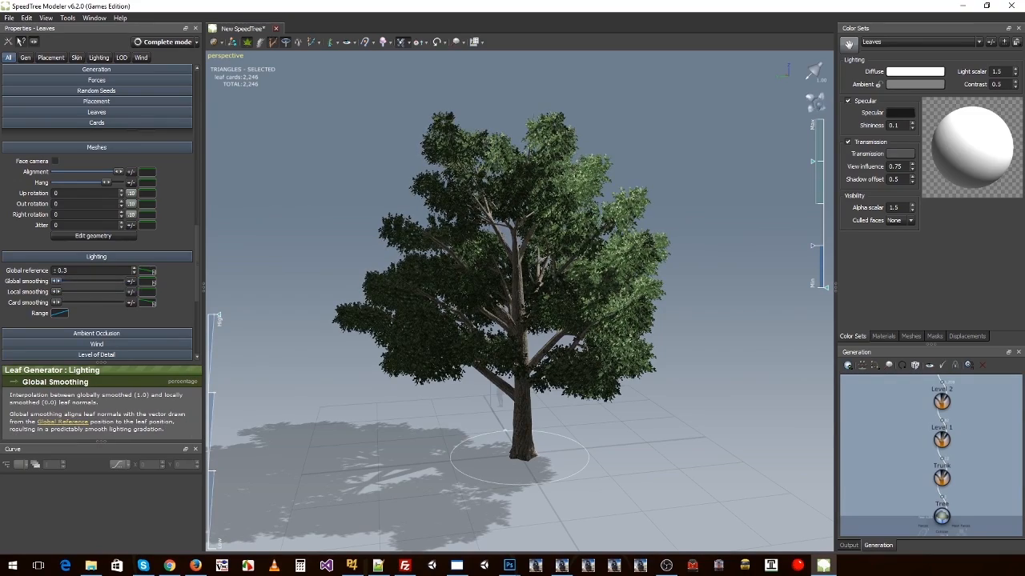
drag(500, 232, 418, 257)
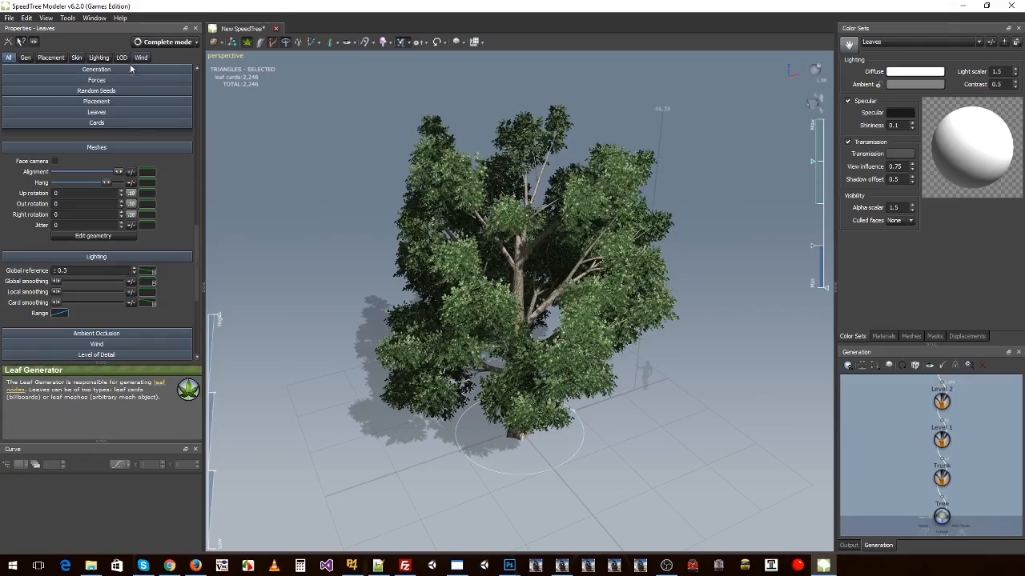
drag(340, 222, 552, 209)
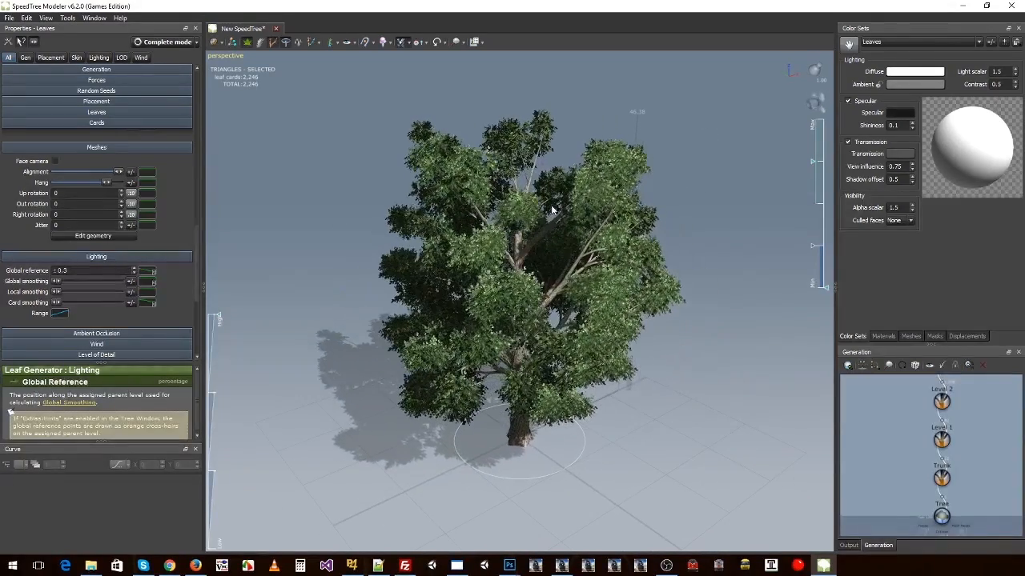
click(811, 103)
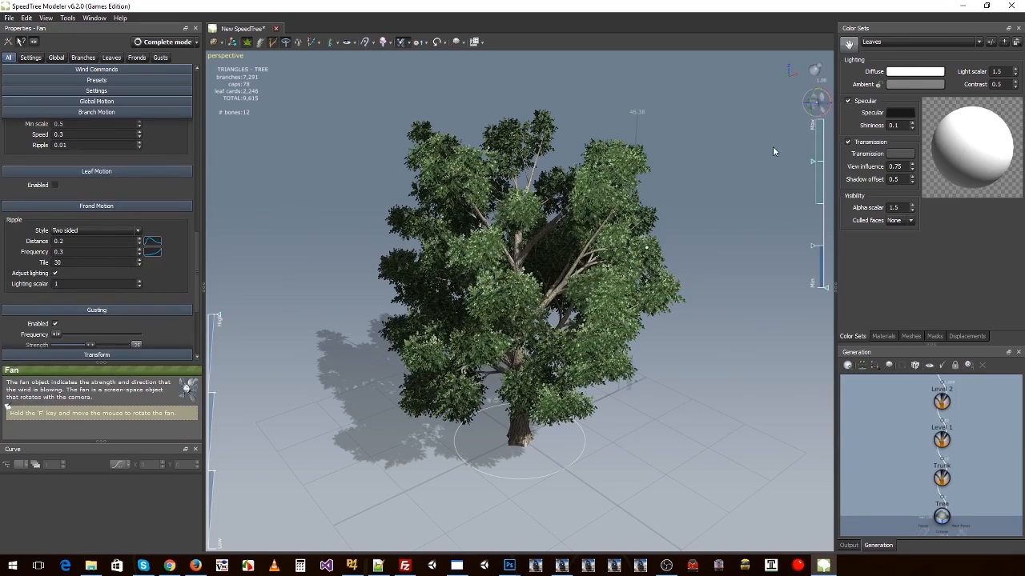
Step: Select the tree's leaves and switch the edited color set to Bark
click(604, 198)
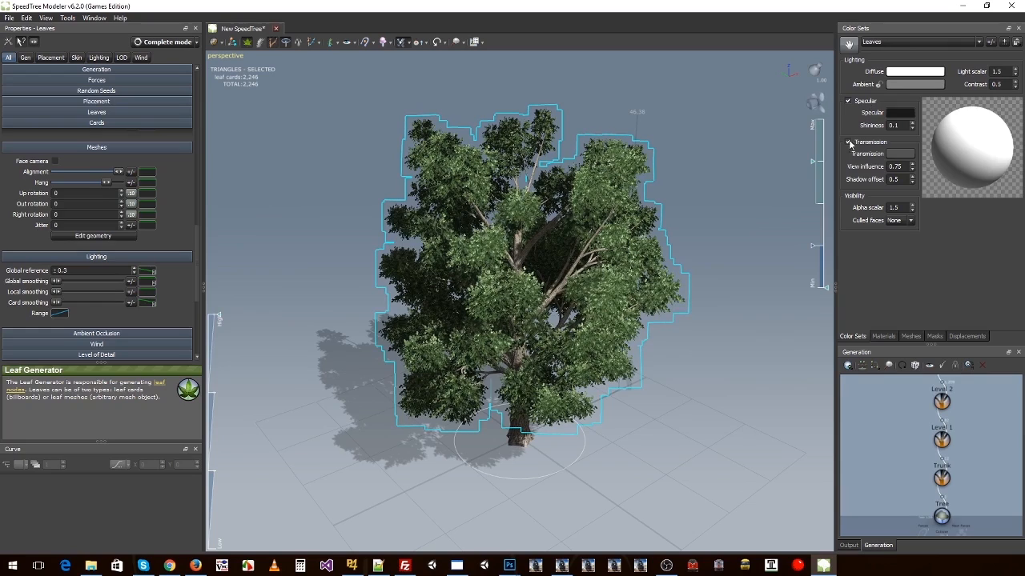
click(883, 336)
click(858, 337)
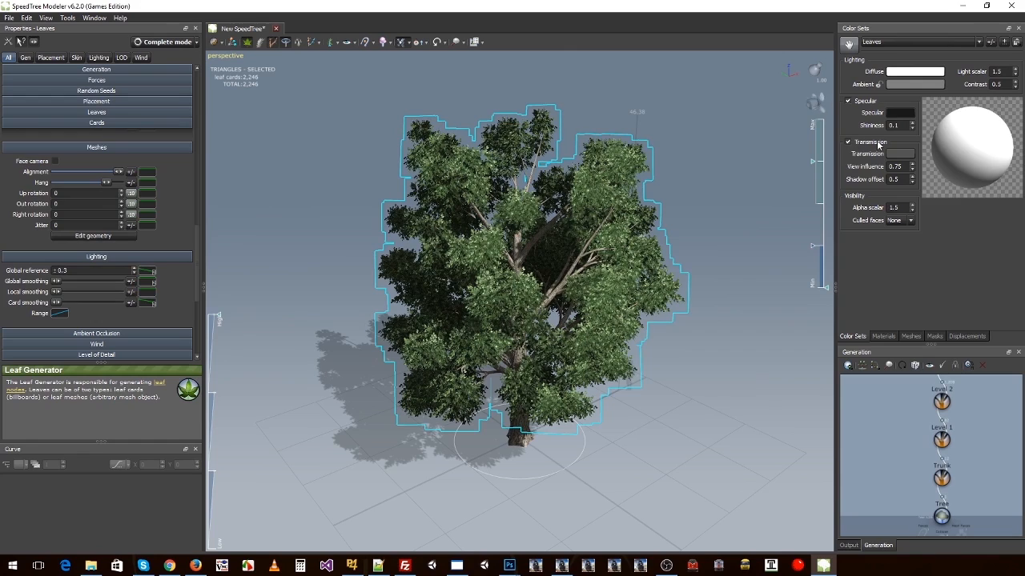
click(880, 41)
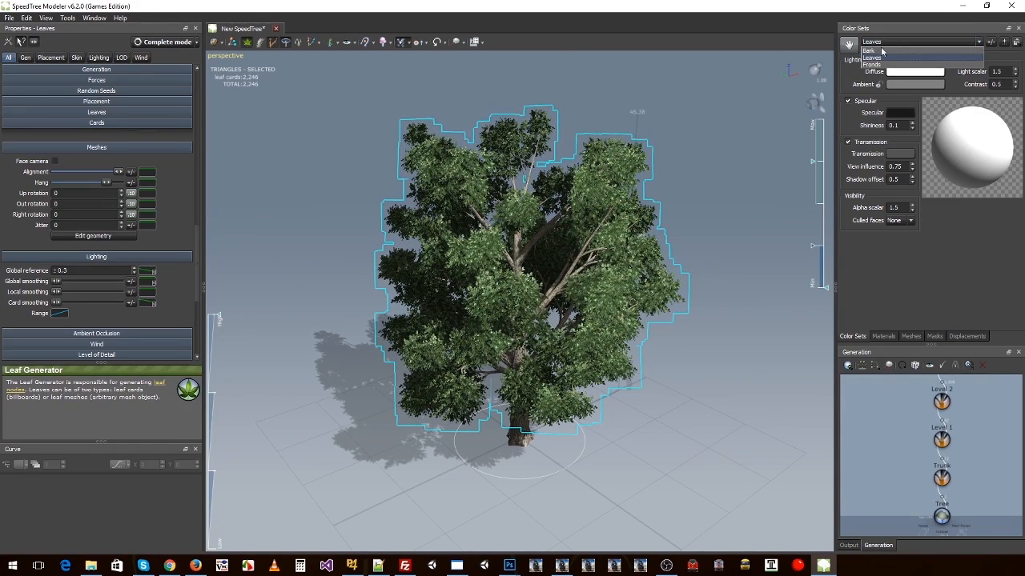
click(880, 59)
Step: Toggle transmission for the Bark color set to compare its effect on the tree
click(849, 142)
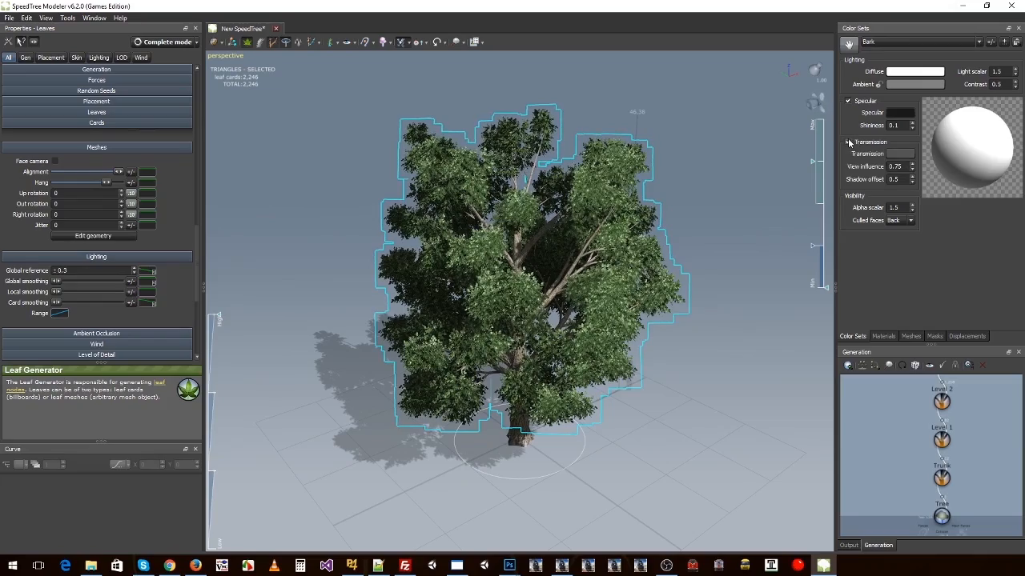
click(848, 143)
click(848, 143)
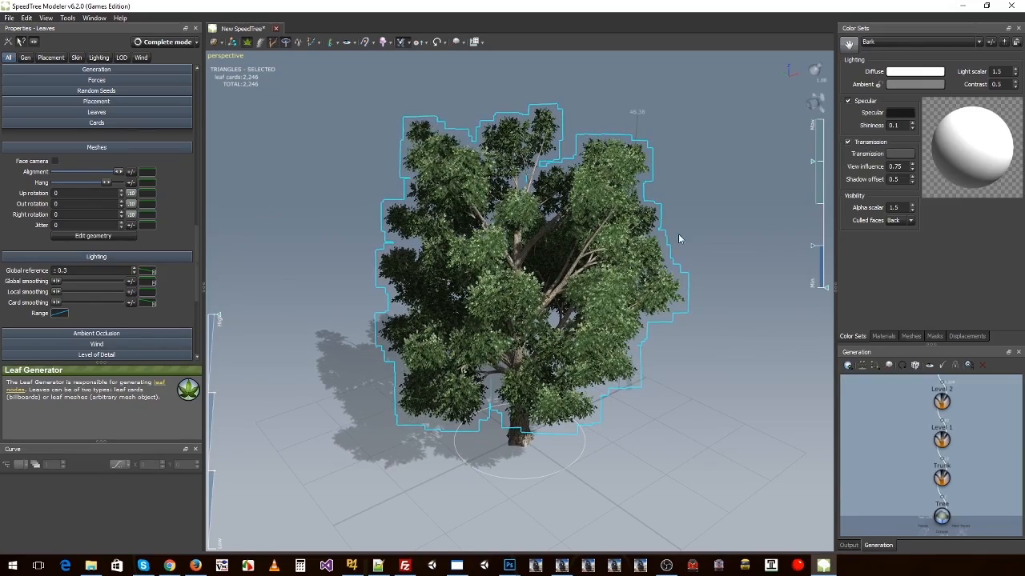
mouse_move(679, 239)
mouse_down()
mouse_move(652, 244)
mouse_move(666, 240)
mouse_up()
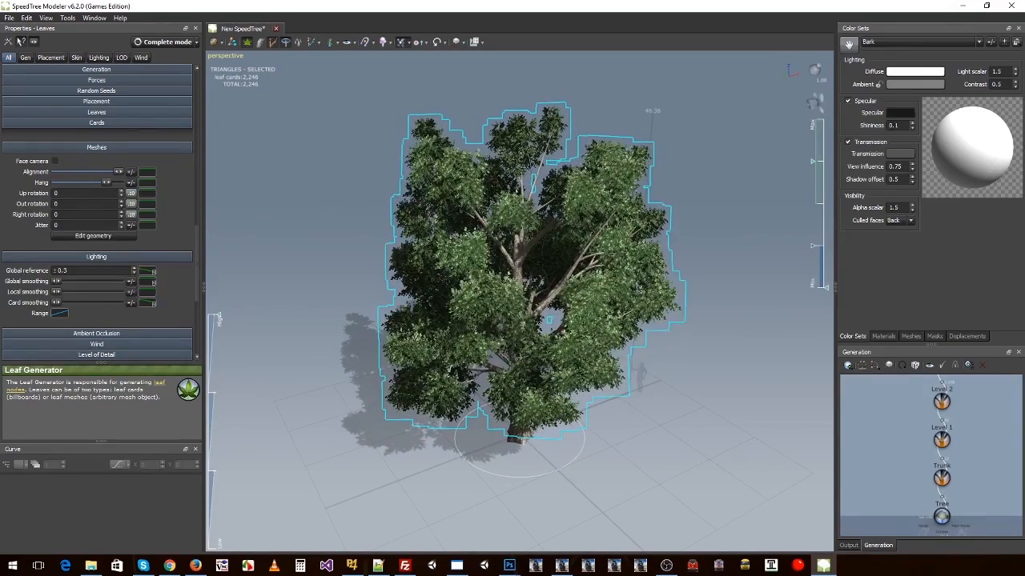
Step: Show the Bark specular color as bars and brighten it to a medium grey, checking the branches up close
click(898, 113)
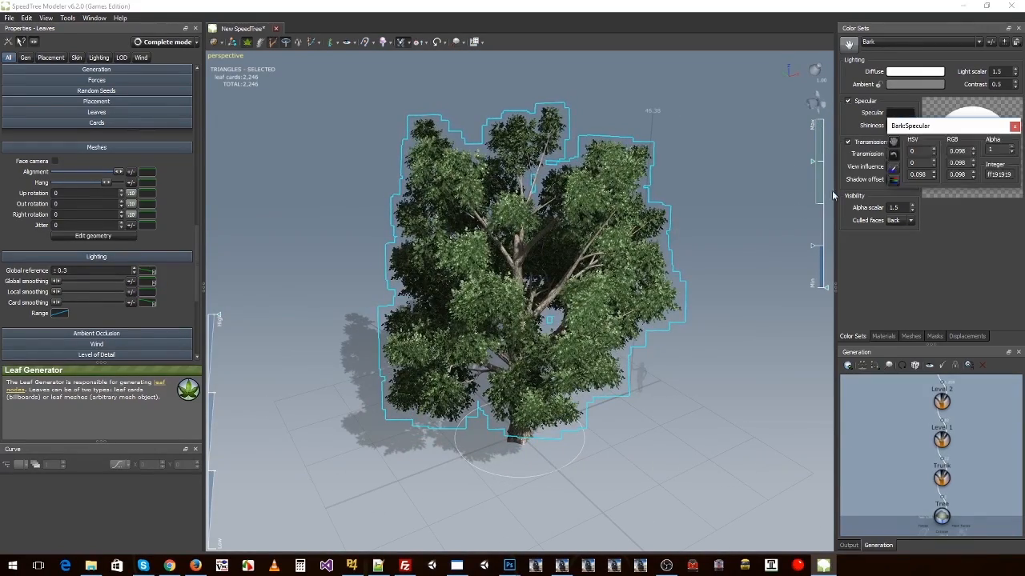
click(894, 182)
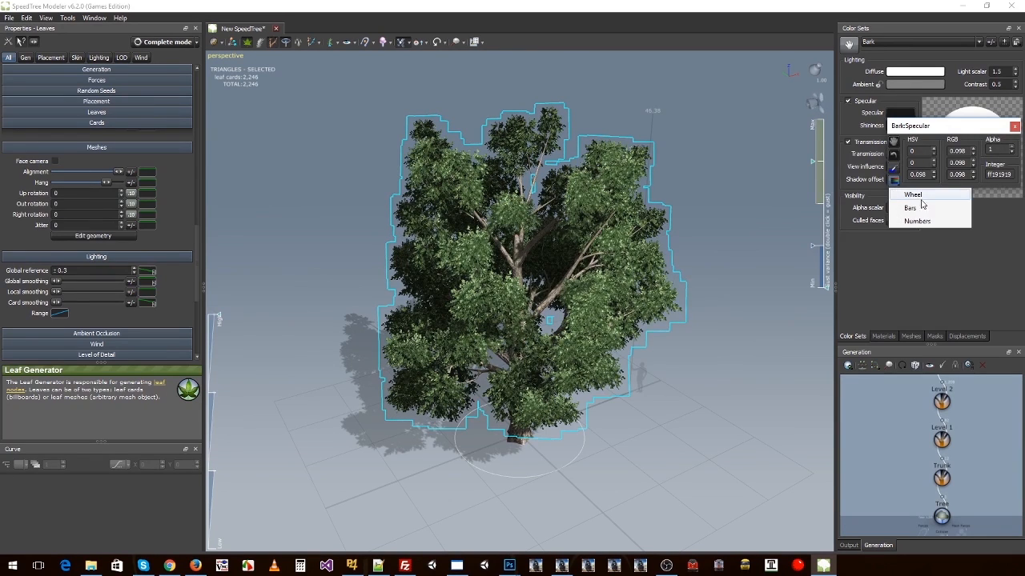
click(919, 212)
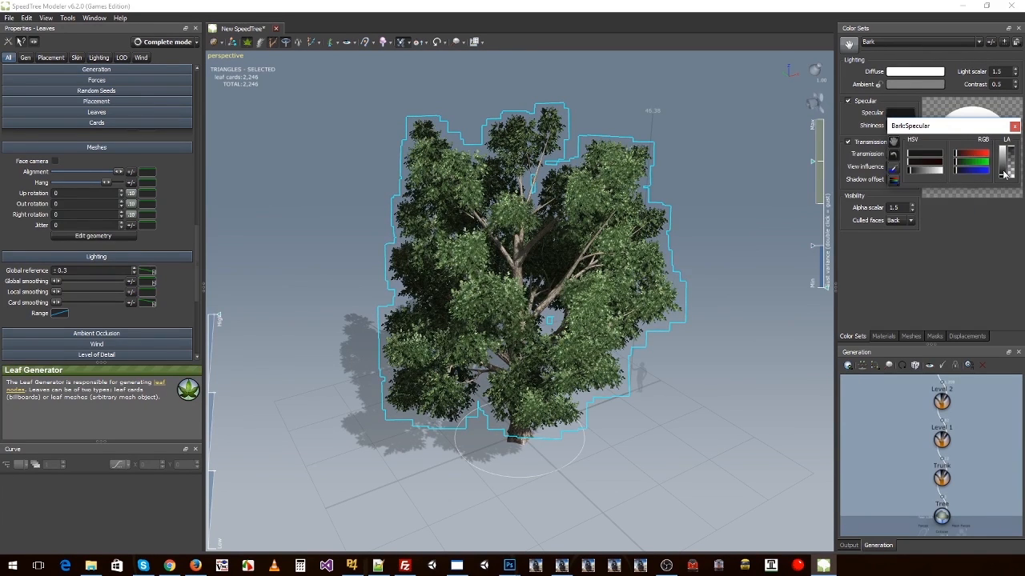
mouse_move(1003, 174)
mouse_down()
mouse_move(1006, 132)
mouse_move(1006, 170)
mouse_move(1003, 161)
mouse_up()
drag(633, 240, 581, 228)
scroll(614, 252, up, 3)
scroll(614, 252, down, 2)
scroll(614, 252, up, 5)
click(900, 112)
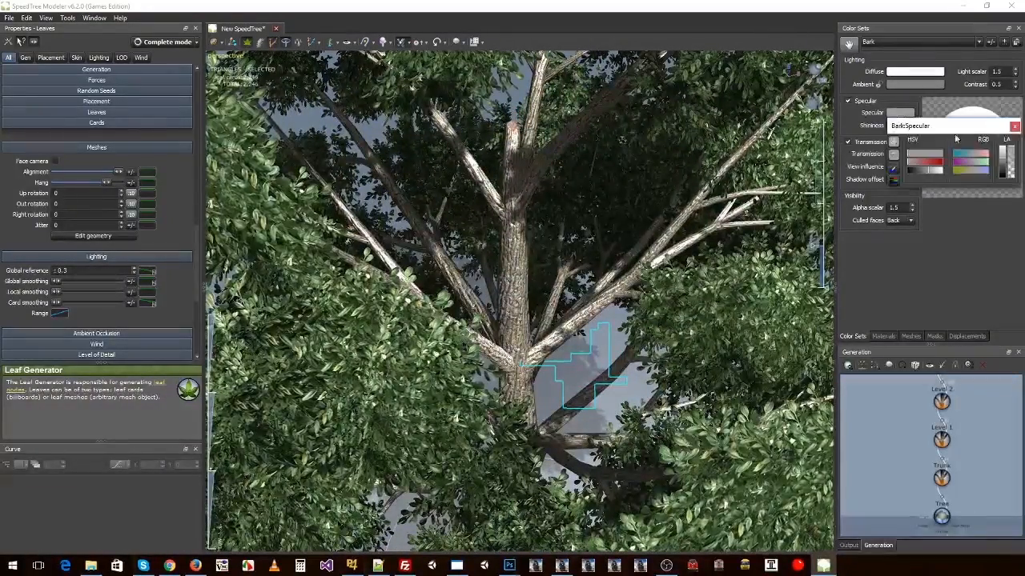
mouse_move(1003, 161)
mouse_down()
mouse_move(1004, 176)
mouse_move(998, 166)
mouse_up()
scroll(617, 233, down, 8)
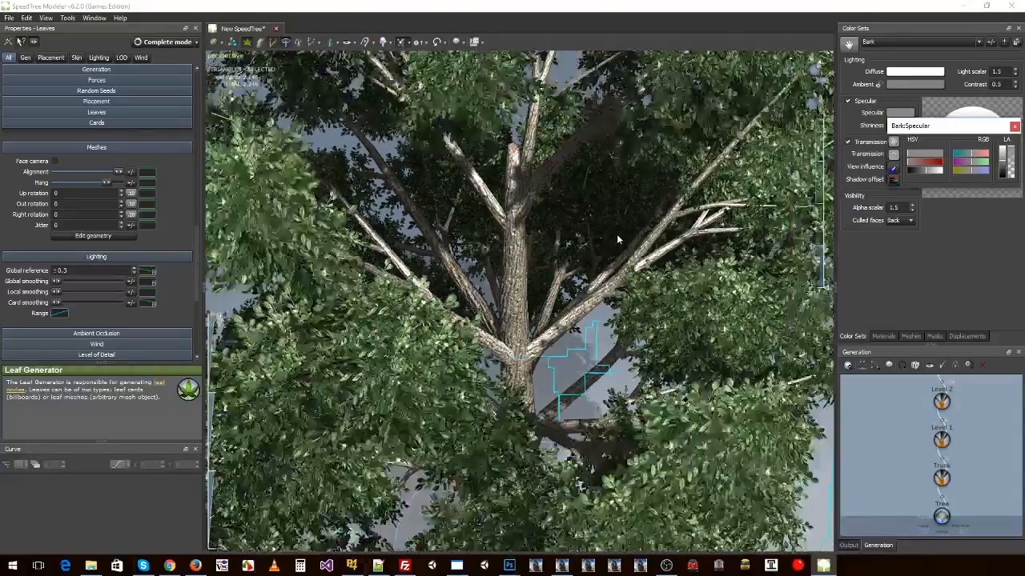
drag(617, 234, 621, 188)
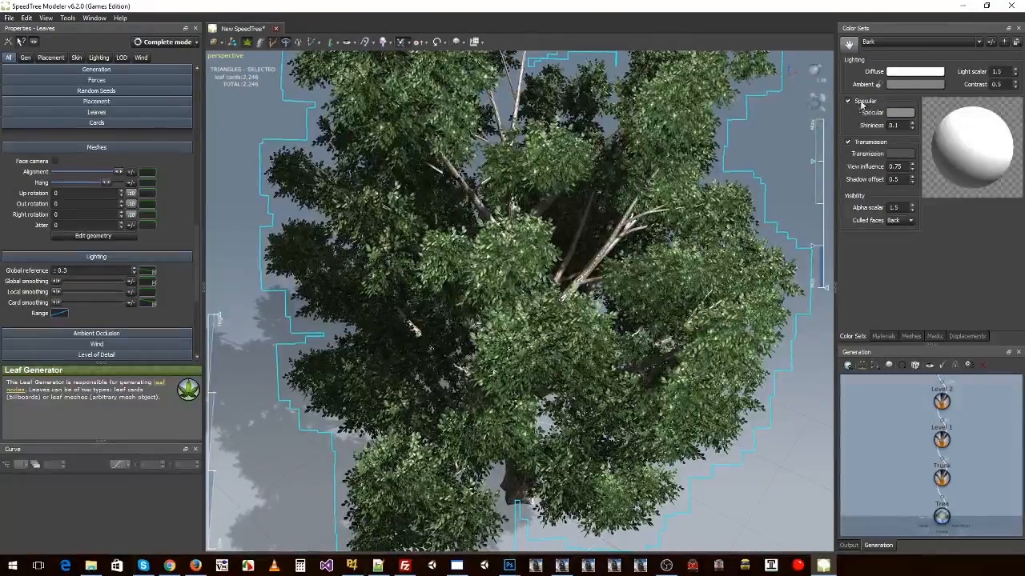
Step: Brighten the Leaves color set's specular color to a darker medium grey
click(881, 42)
click(881, 60)
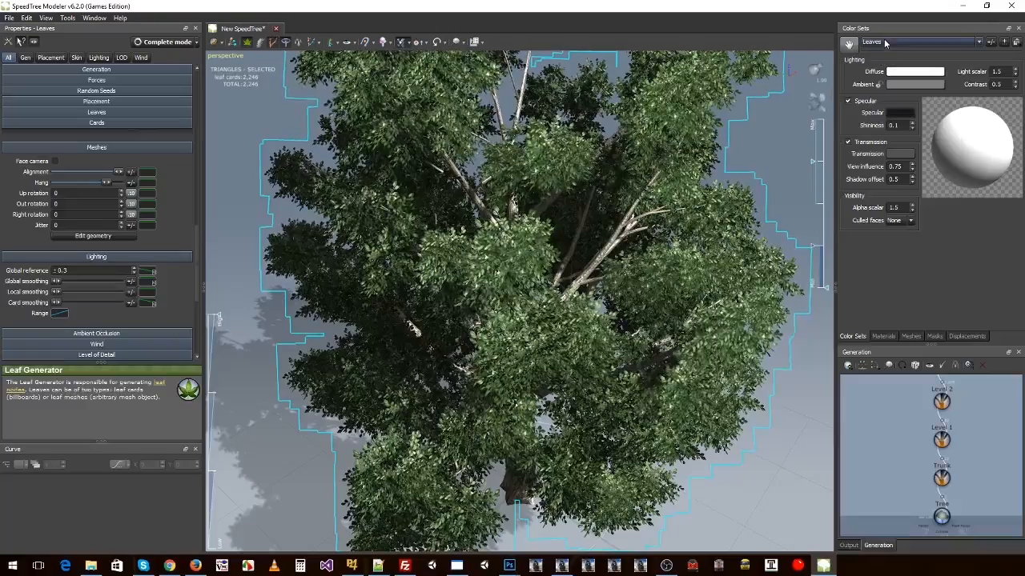
click(895, 114)
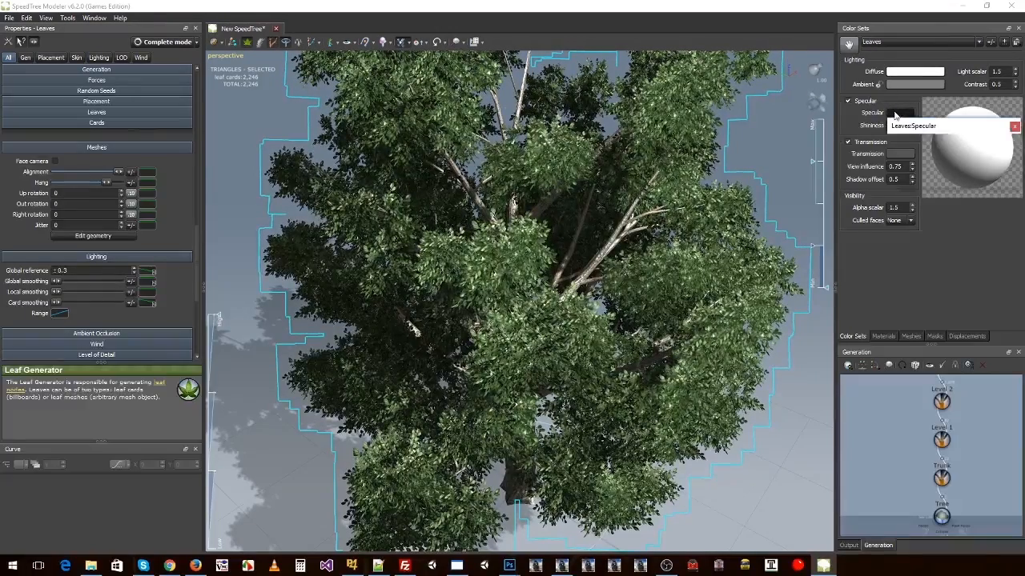
click(1006, 152)
drag(1006, 152, 1001, 165)
click(915, 105)
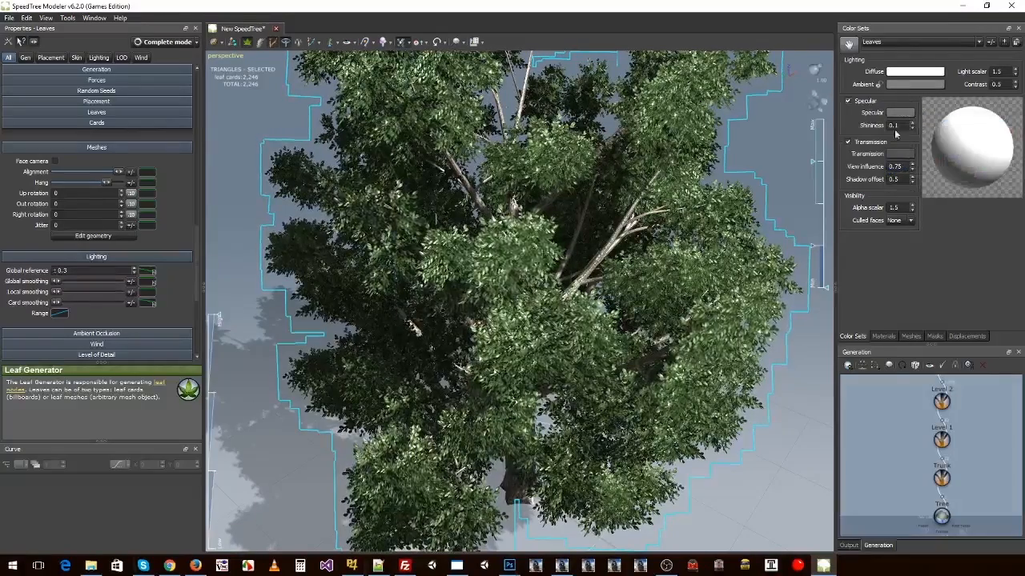
Step: Brighten the Fronds color set's specular color to a medium grey and inspect the whole tree
click(889, 41)
click(878, 69)
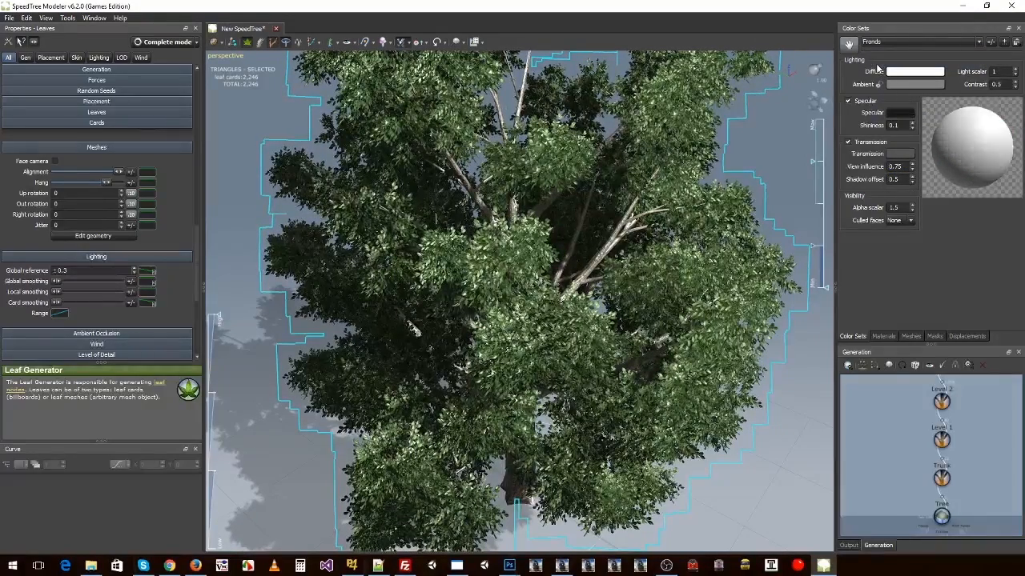
click(900, 112)
drag(1002, 171, 1002, 161)
click(925, 252)
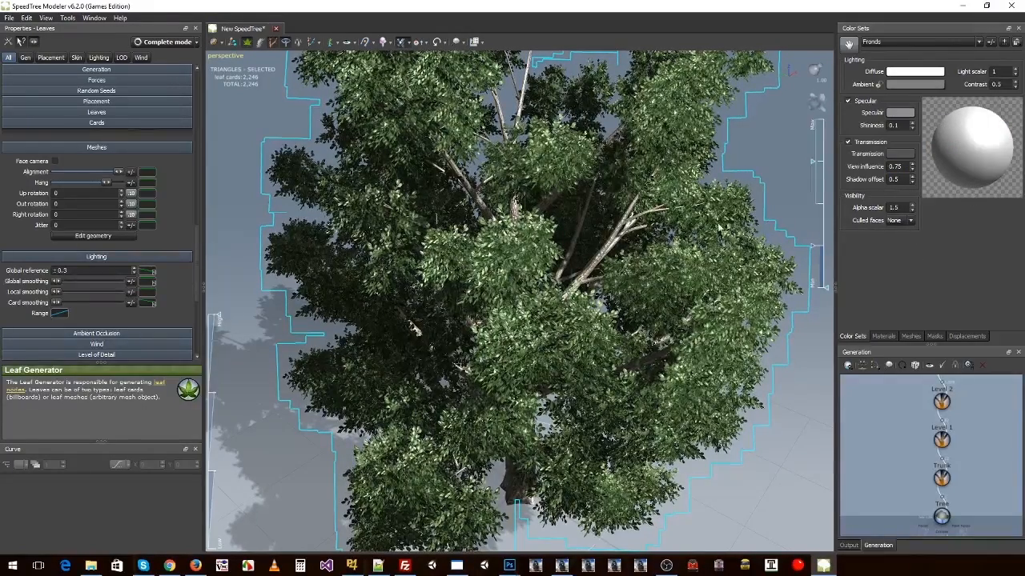
drag(556, 244, 354, 136)
scroll(601, 238, up, 3)
scroll(600, 238, down, 6)
Step: Save the model as tree_1 in the project's Source folder under Speedtree
click(8, 18)
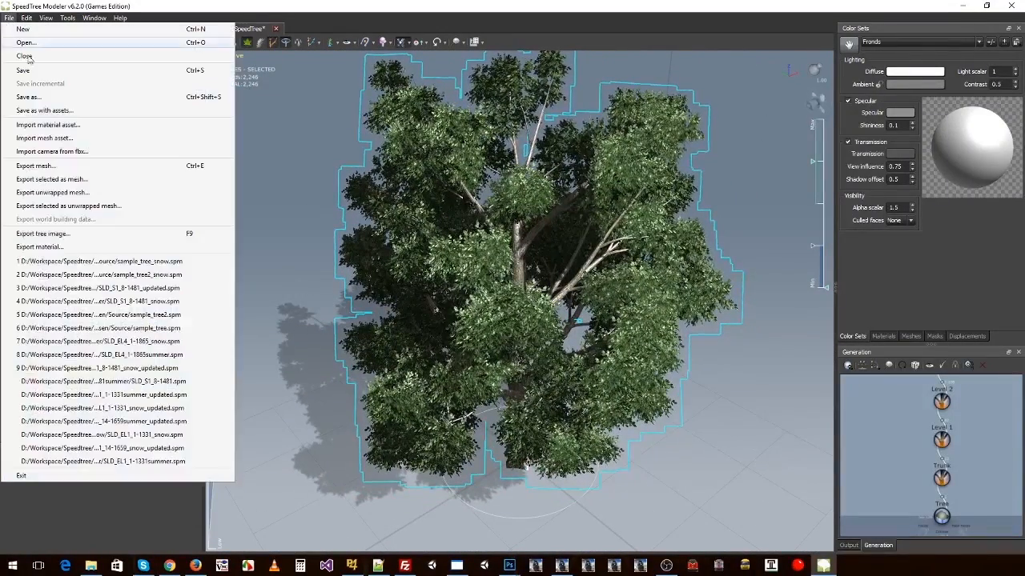
click(36, 98)
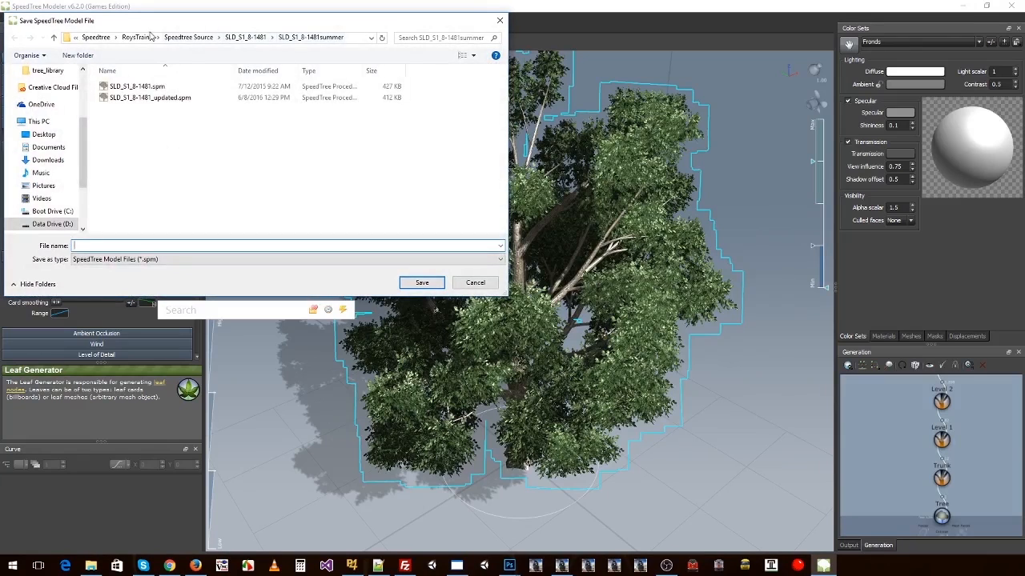
click(96, 37)
double_click(124, 97)
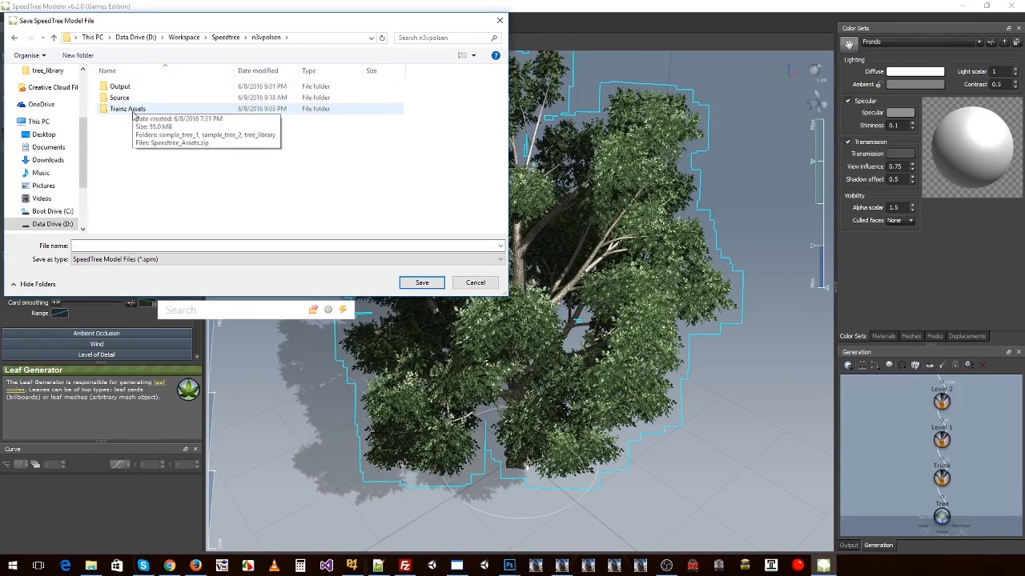
double_click(126, 92)
key(alt+Left)
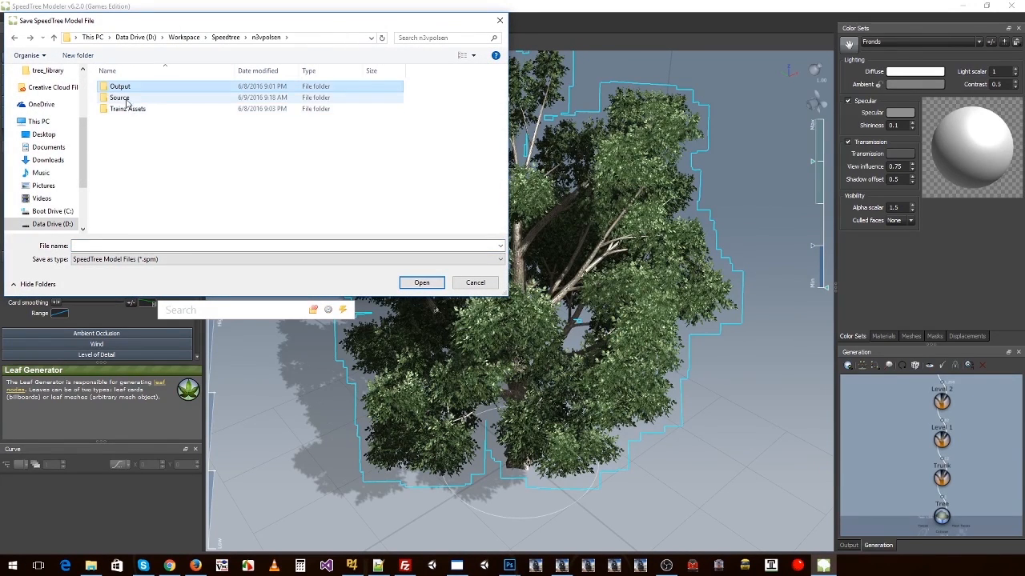
click(125, 99)
double_click(126, 97)
click(134, 246)
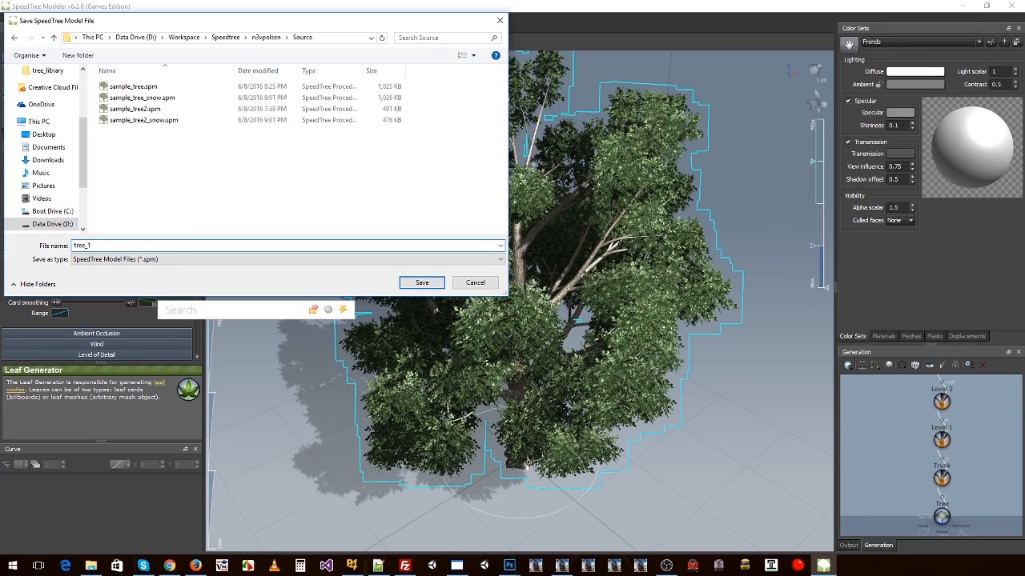
key(Return)
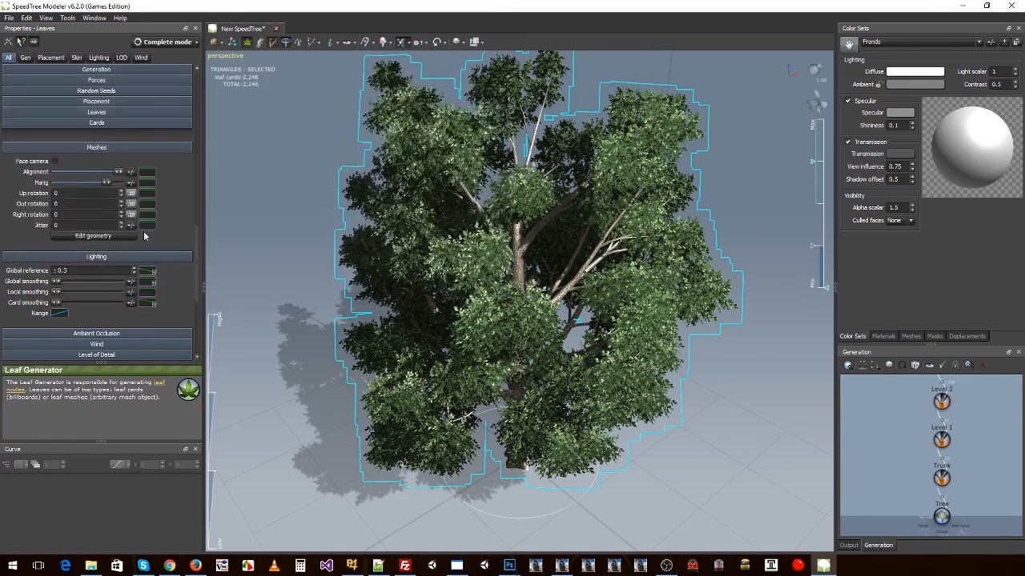
drag(456, 376, 344, 288)
click(290, 208)
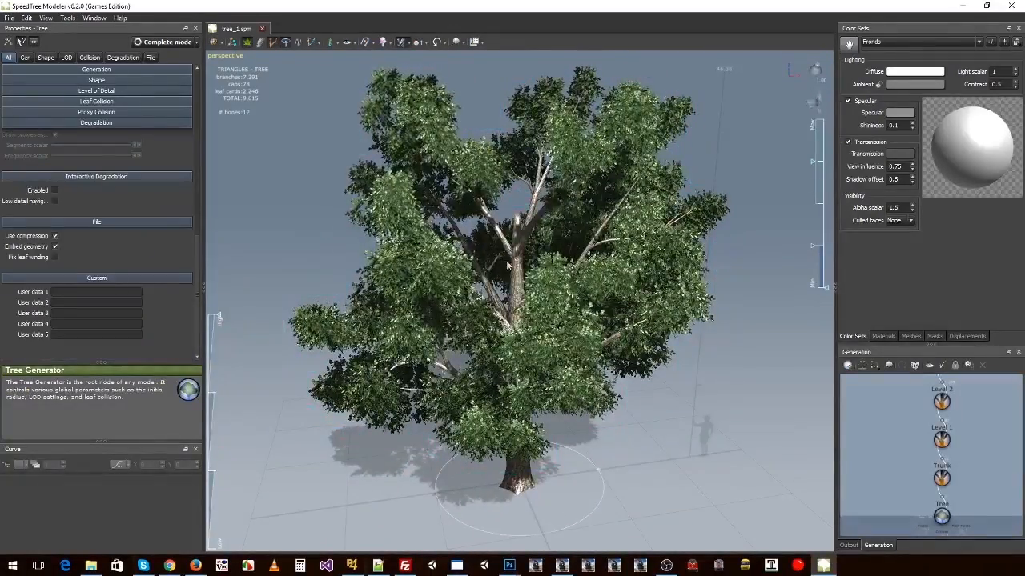
drag(316, 206, 536, 277)
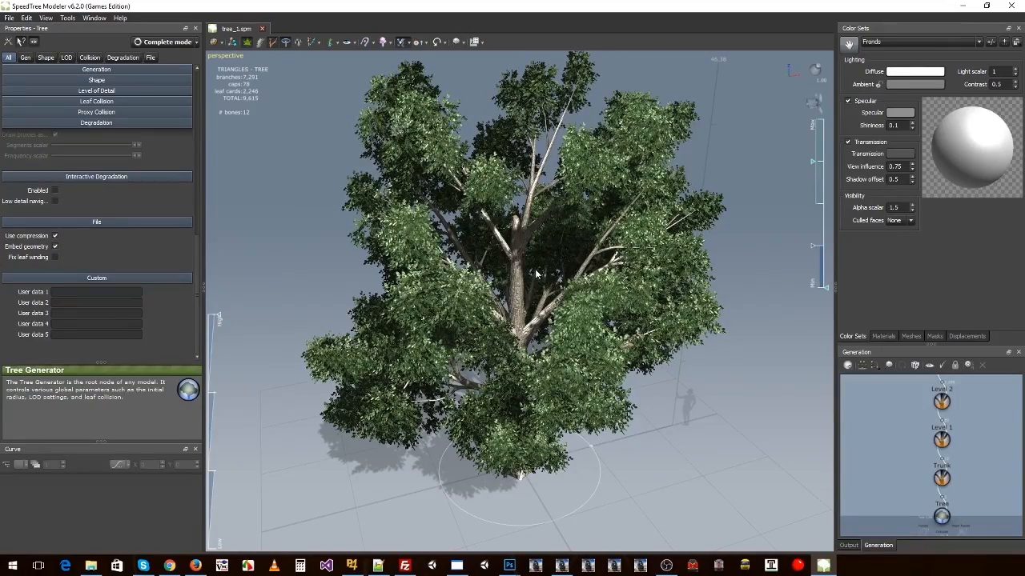
drag(536, 275, 641, 364)
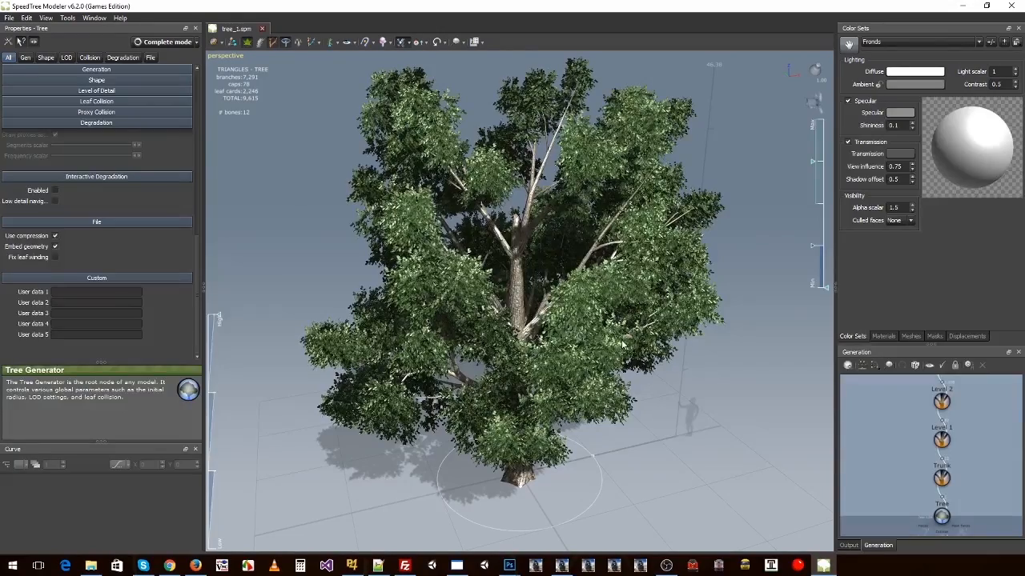
Step: Minimize the modeler and launch SpeedTree Compiler
click(957, 7)
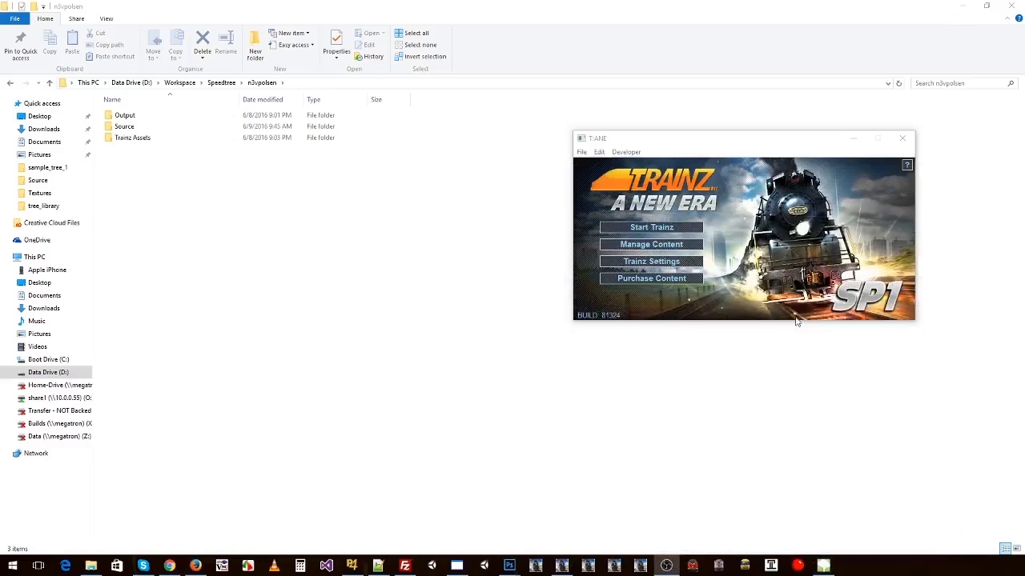
click(13, 566)
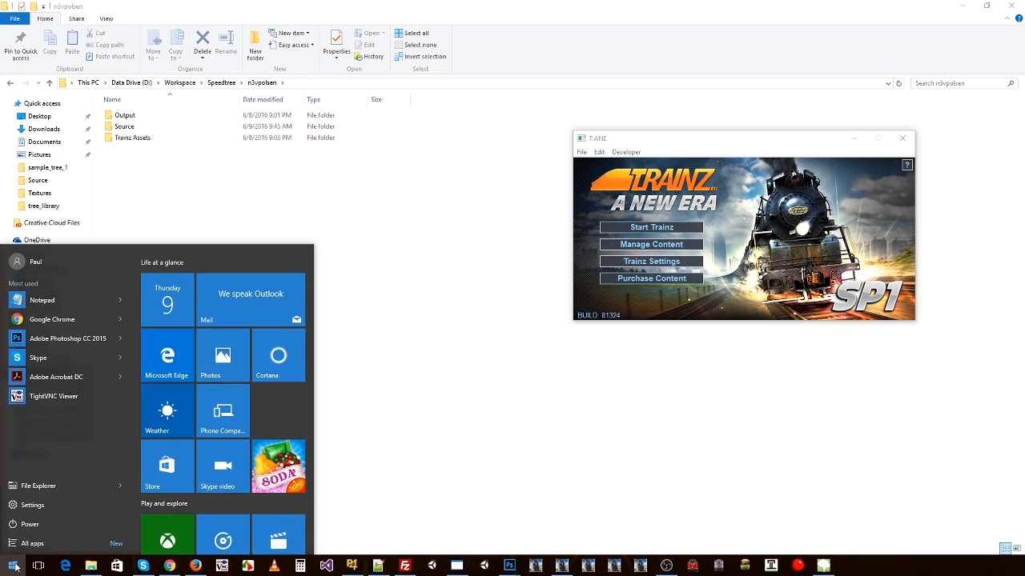
text(sp)
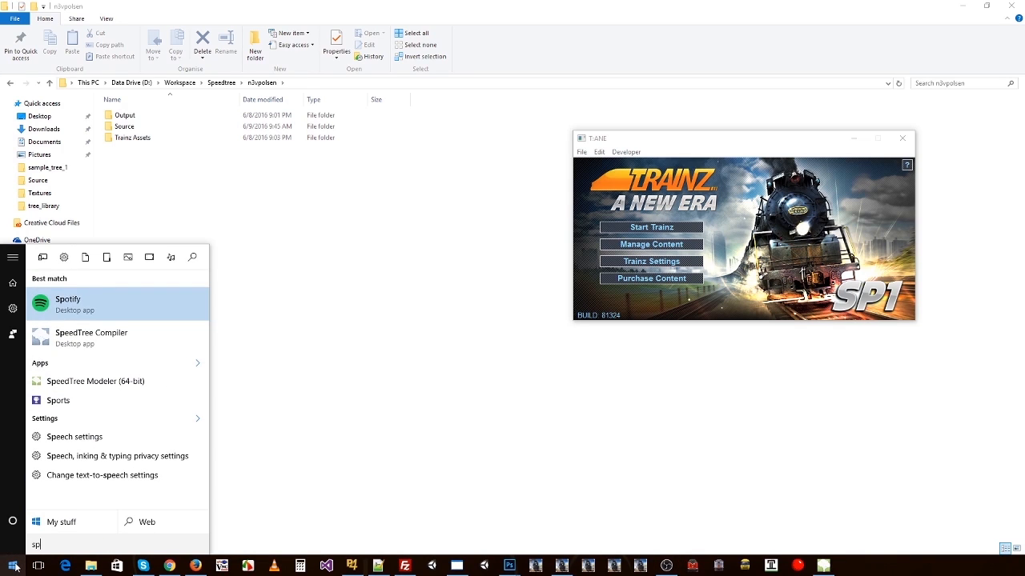
click(96, 381)
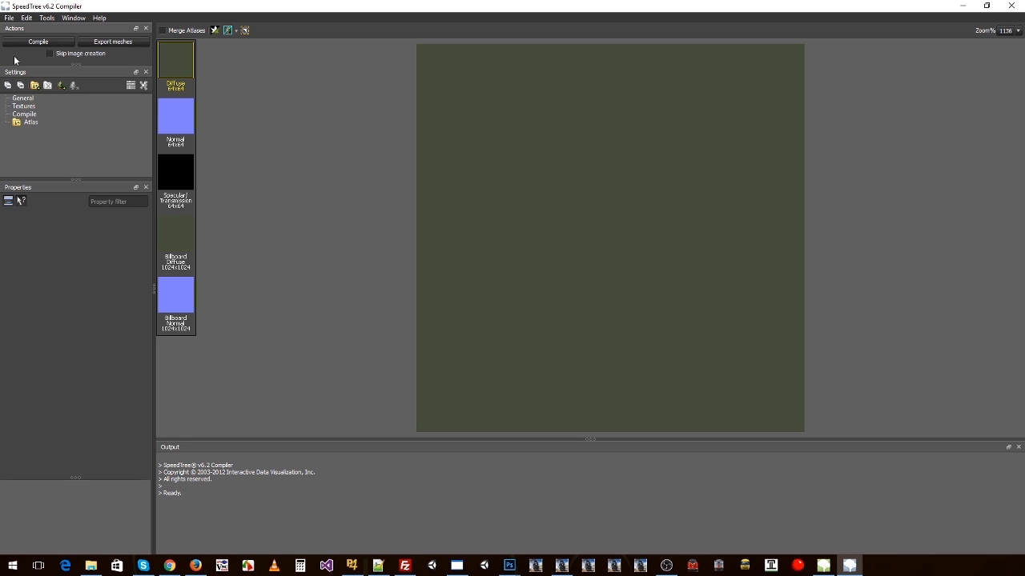
Step: Look through the General, Textures and Compile settings, and add tree_1.spm from the Source folder to the Atlas
click(24, 99)
click(31, 106)
click(29, 114)
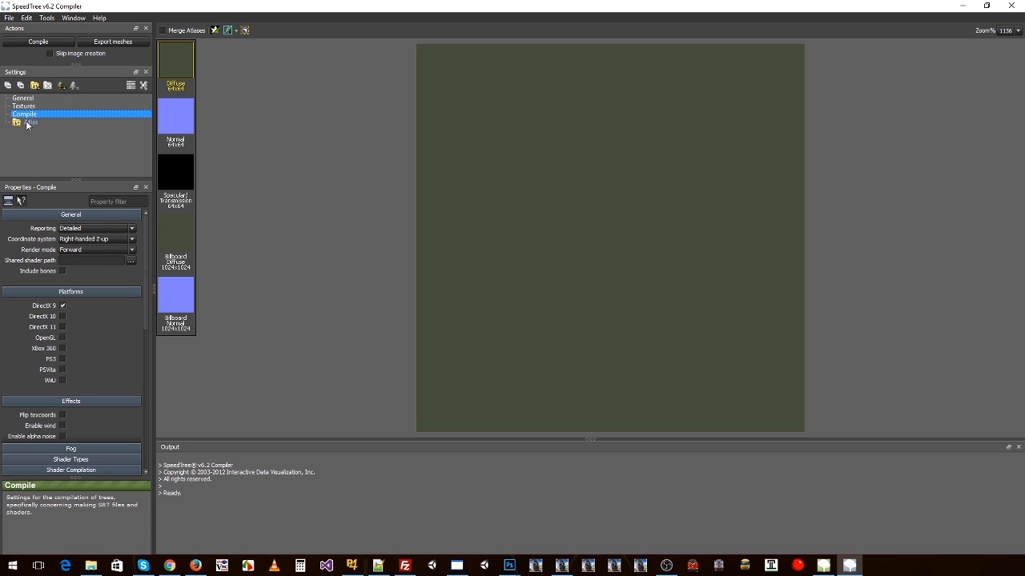
click(29, 123)
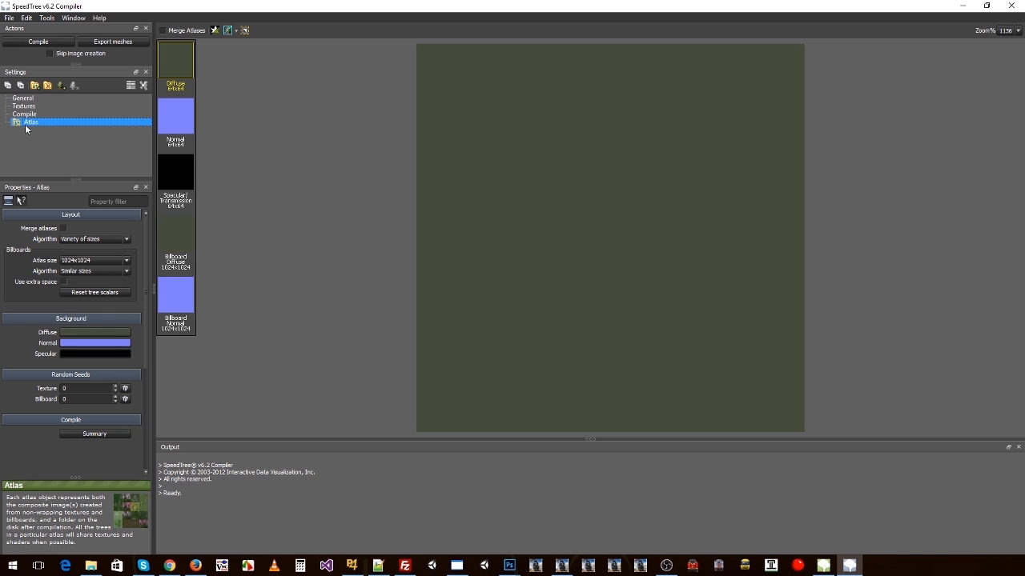
click(63, 86)
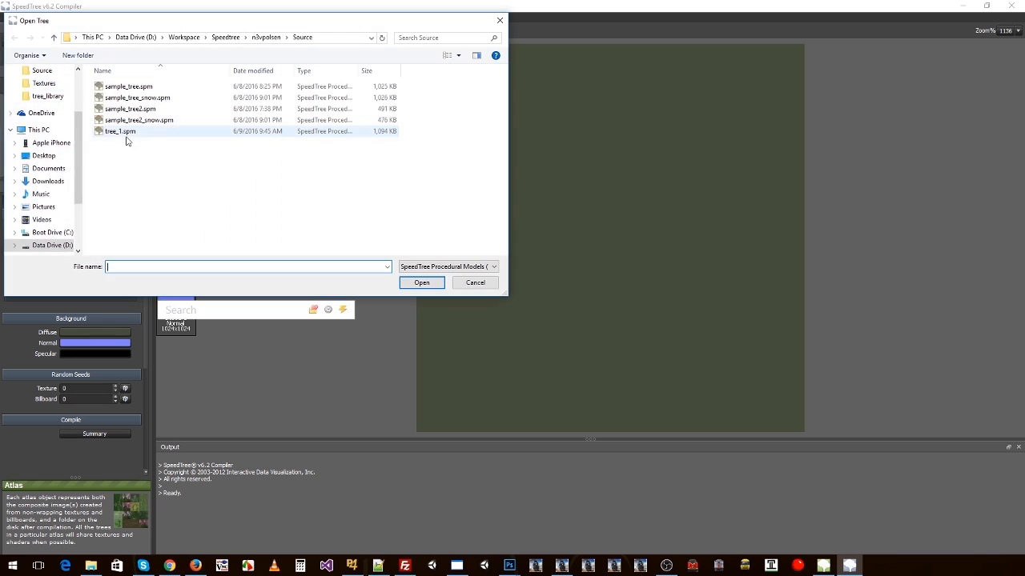
click(116, 133)
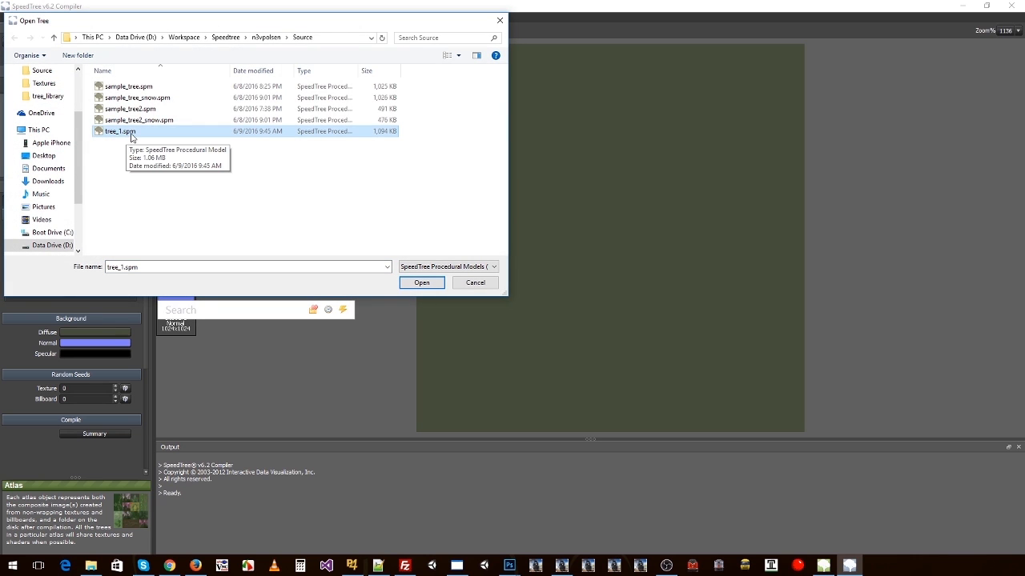
double_click(128, 132)
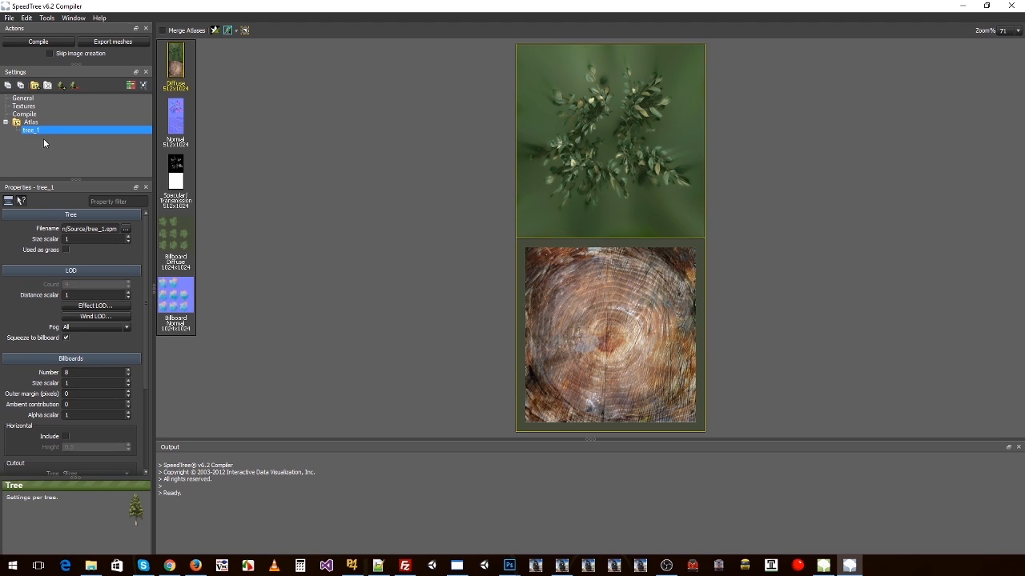
Step: Rename the Atlas object to lowercase atlas and keep tree_1 as the name of the tree inside it
click(30, 121)
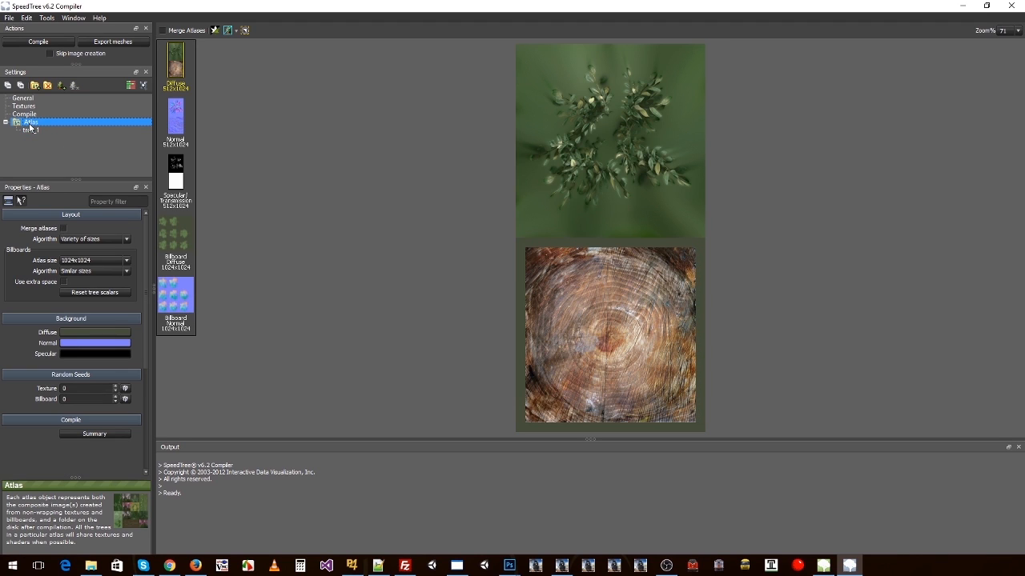
click(30, 124)
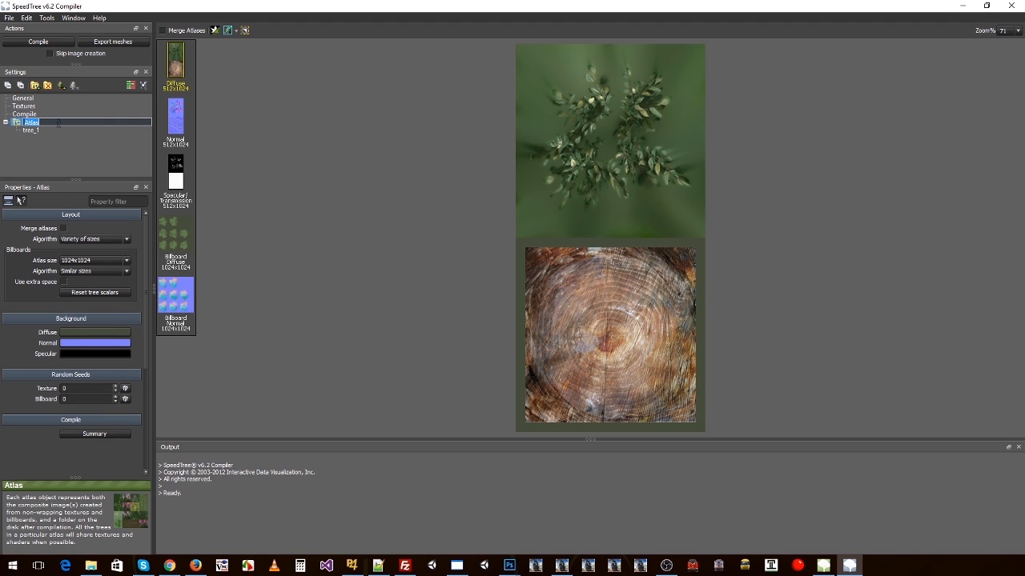
text(atlas)
key(Return)
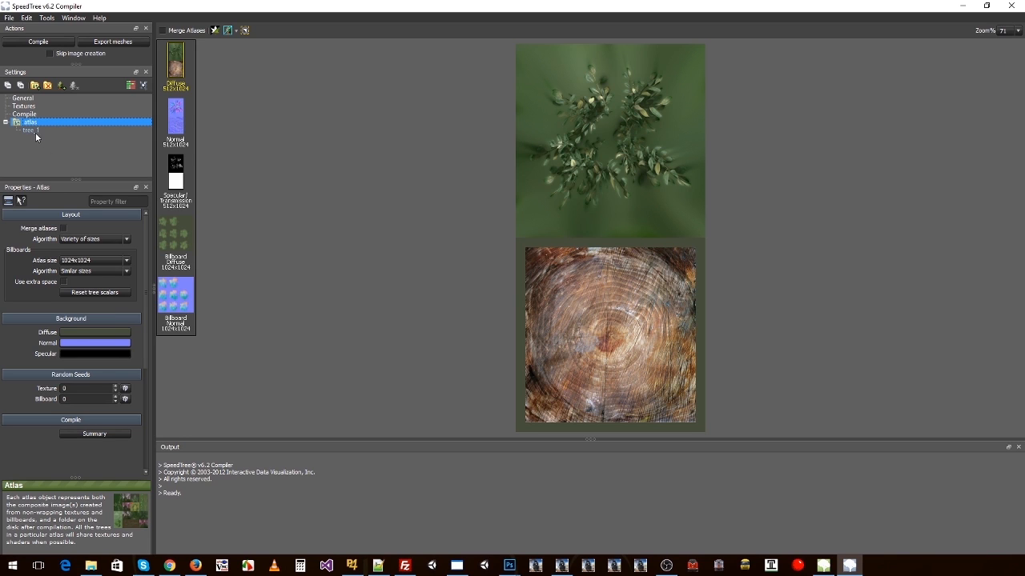
click(35, 131)
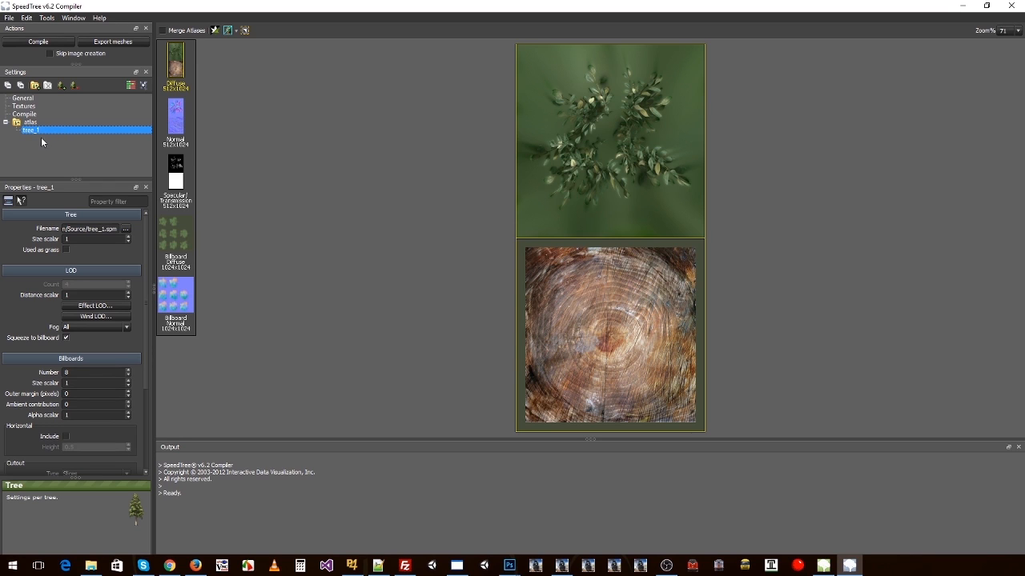
click(34, 132)
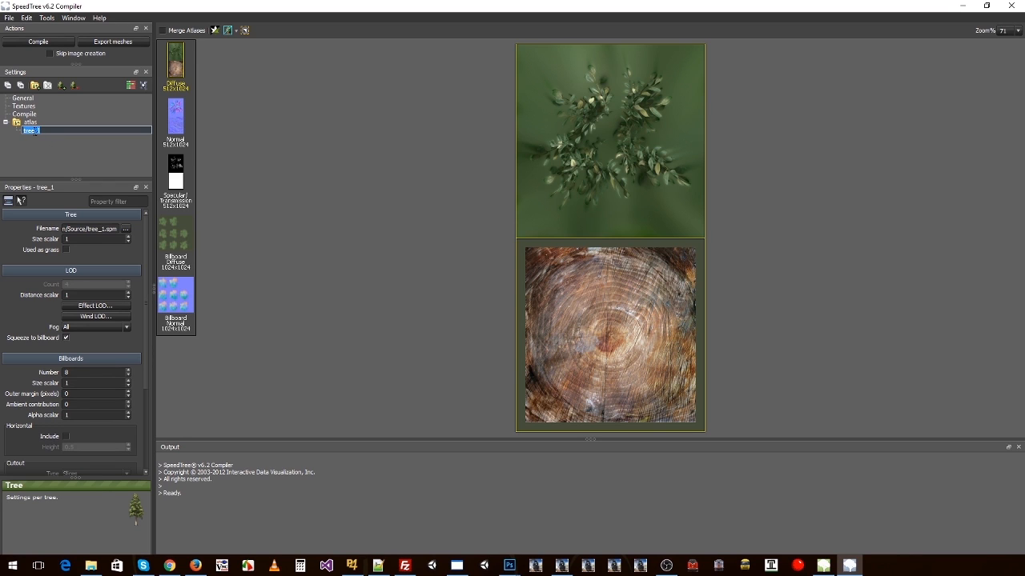
key(Return)
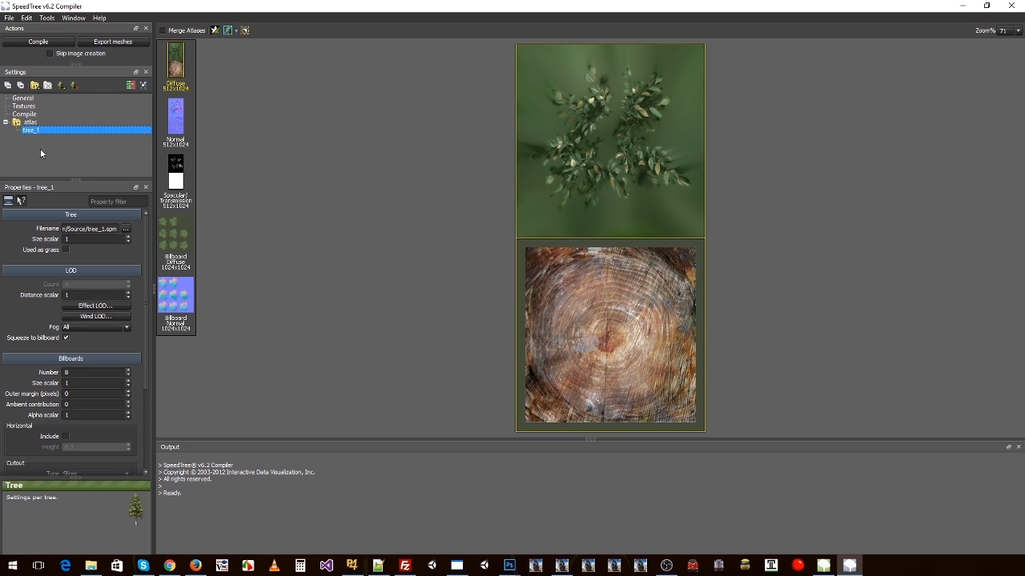
Step: Set the General output directory to the project's Output folder under Workspace and Speedtree on the data drive
click(34, 97)
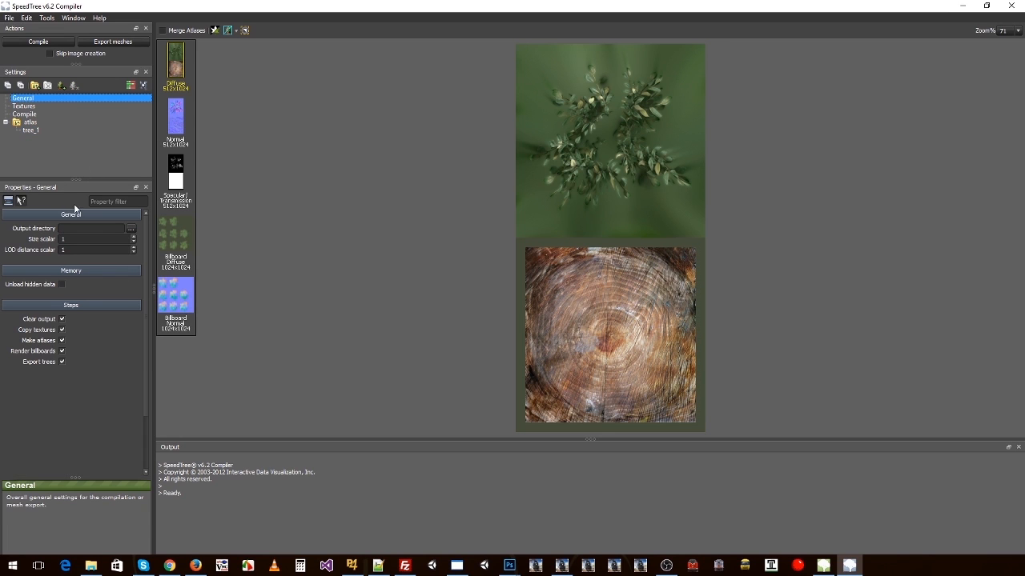
click(131, 229)
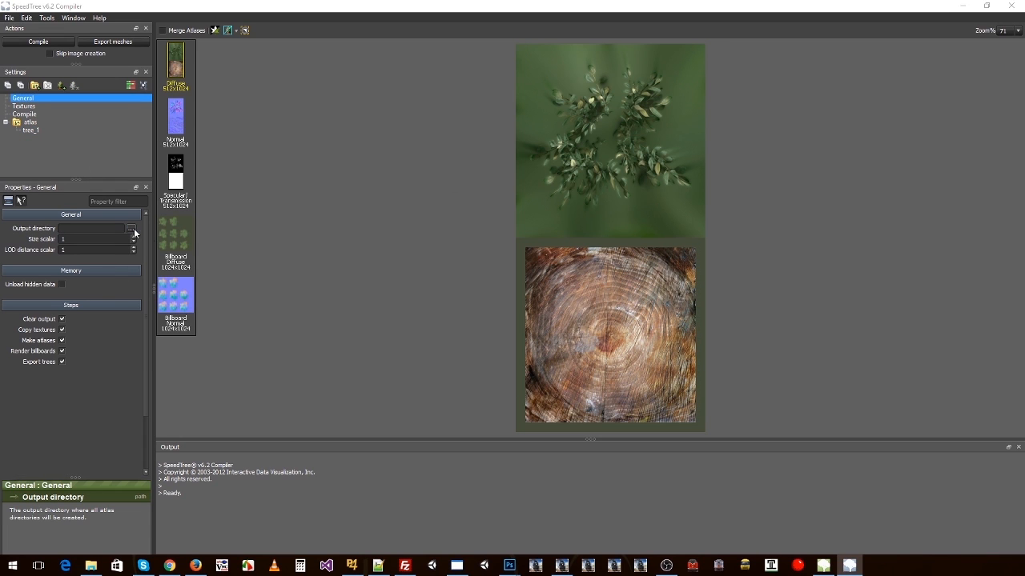
scroll(535, 299, down, 10)
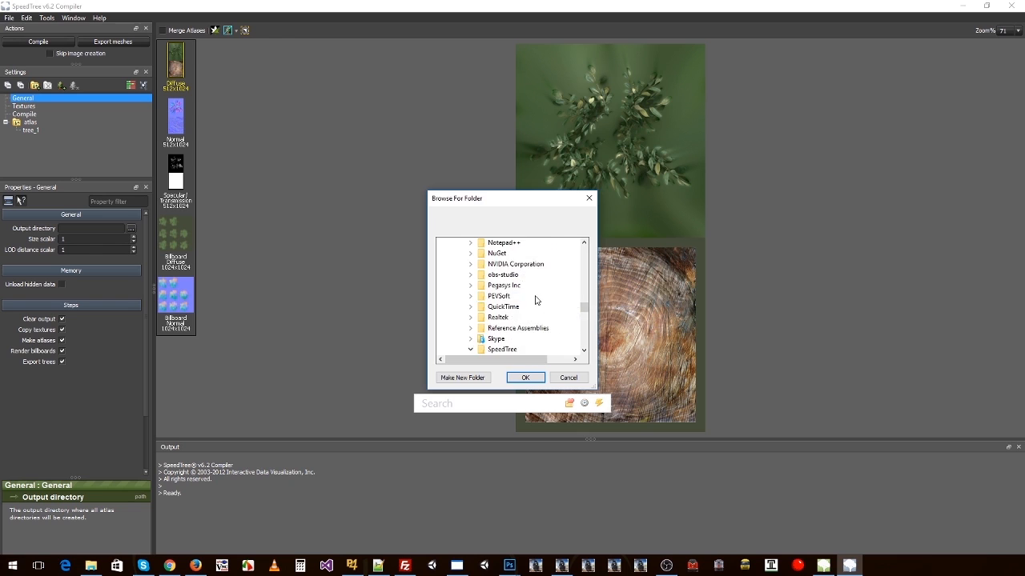
click(500, 287)
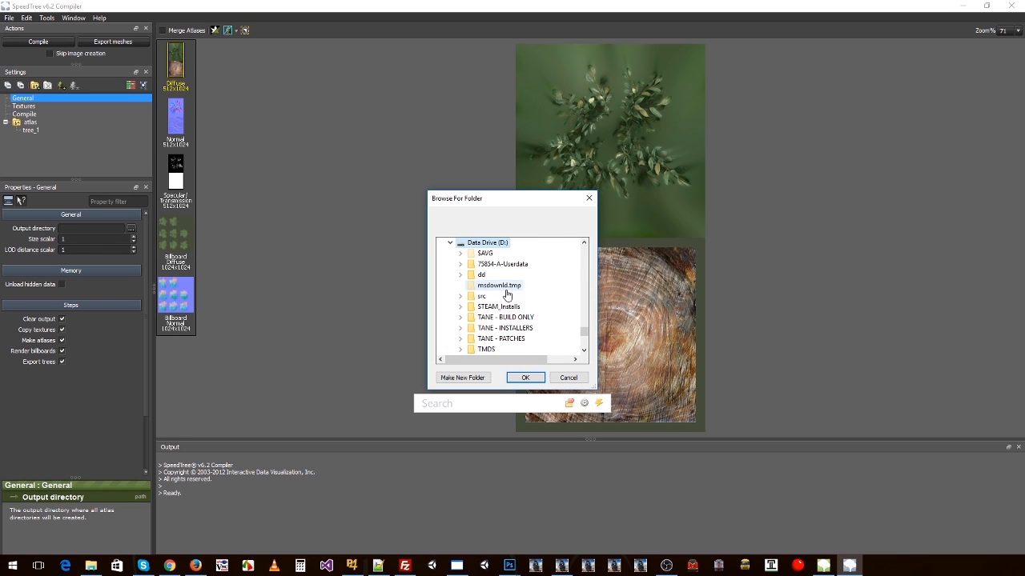
scroll(517, 301, down, 4)
click(500, 255)
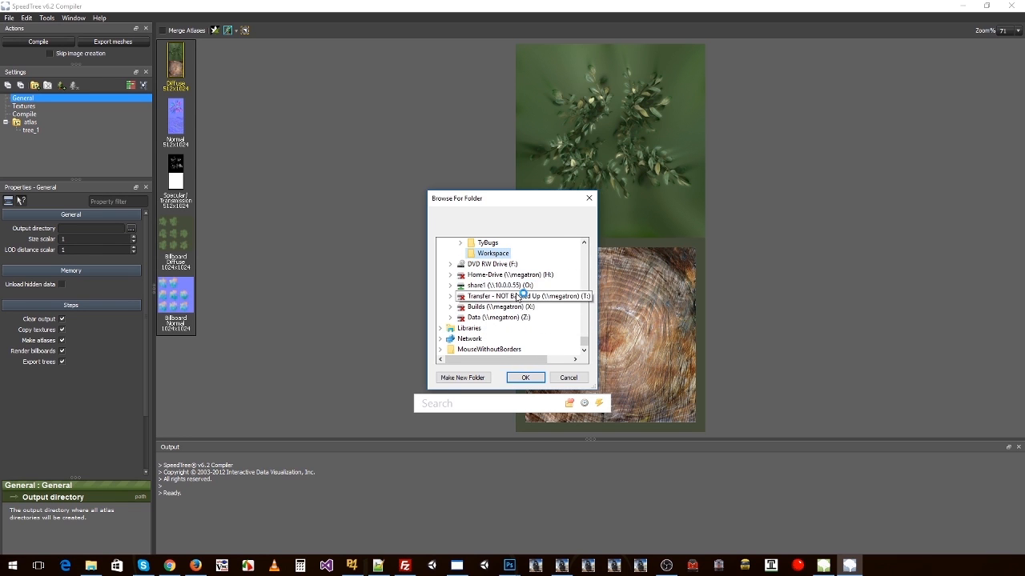
scroll(512, 286, down, 6)
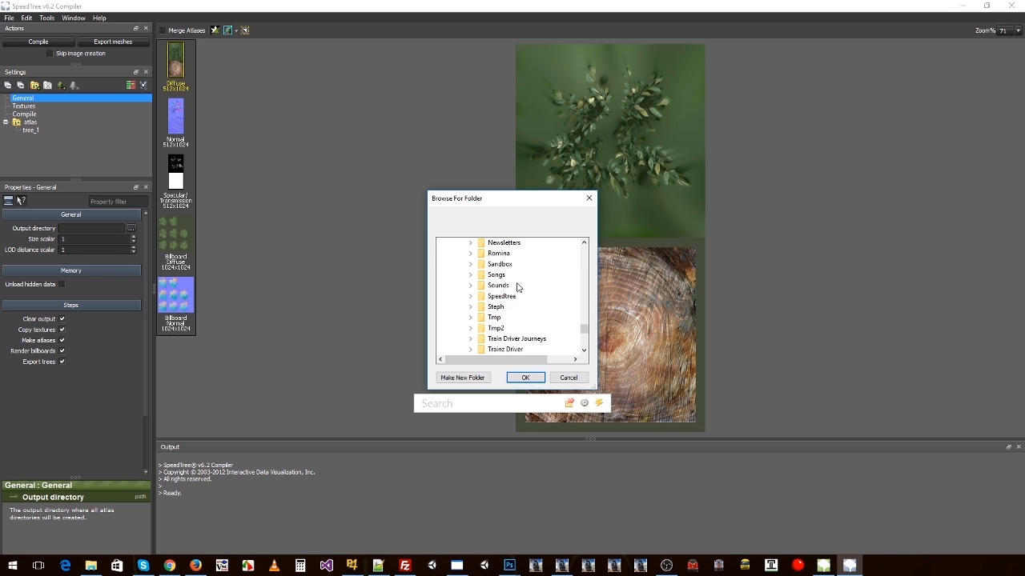
click(501, 296)
click(513, 307)
click(518, 317)
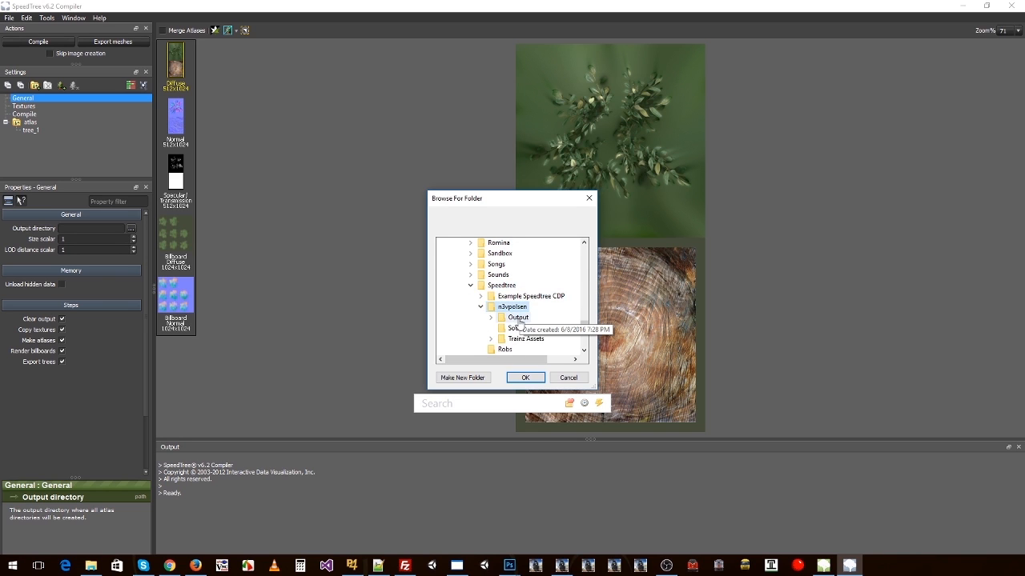
click(525, 377)
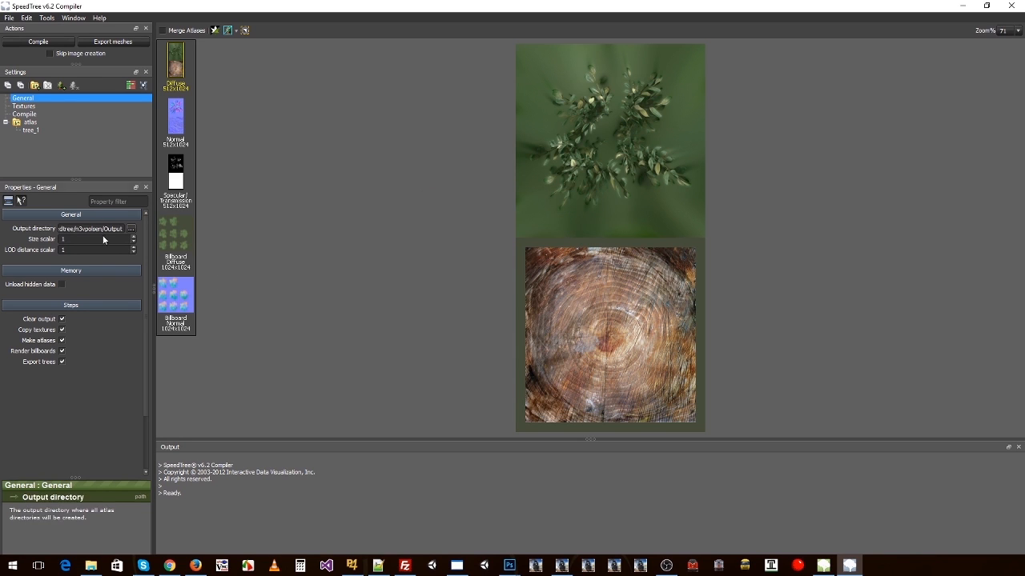
Step: Switch to File Explorer, delete the existing atlas folder from the Output folder, and return to SpeedTree Compiler
key(alt+Tab)
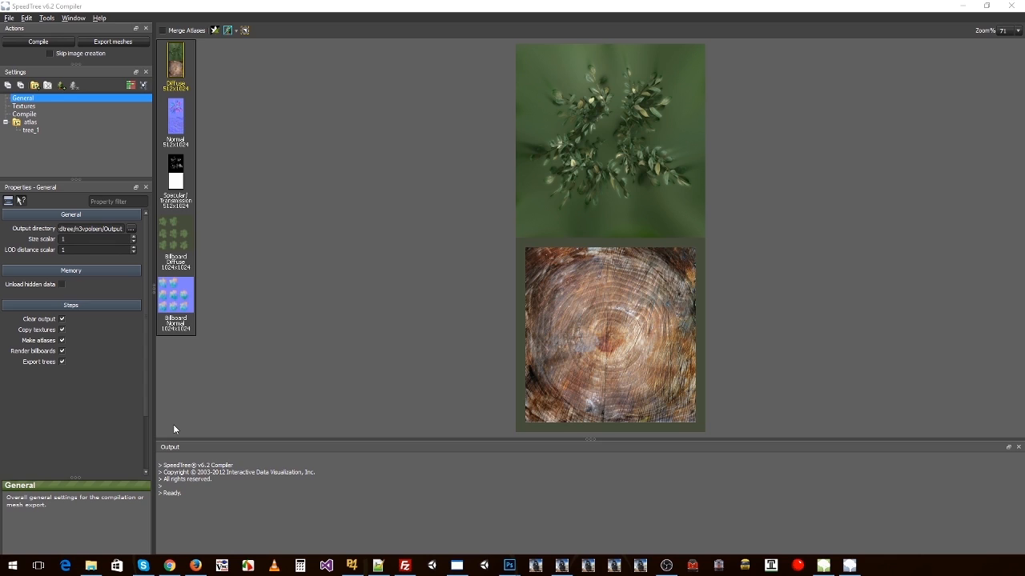
key(alt+Tab)
double_click(131, 116)
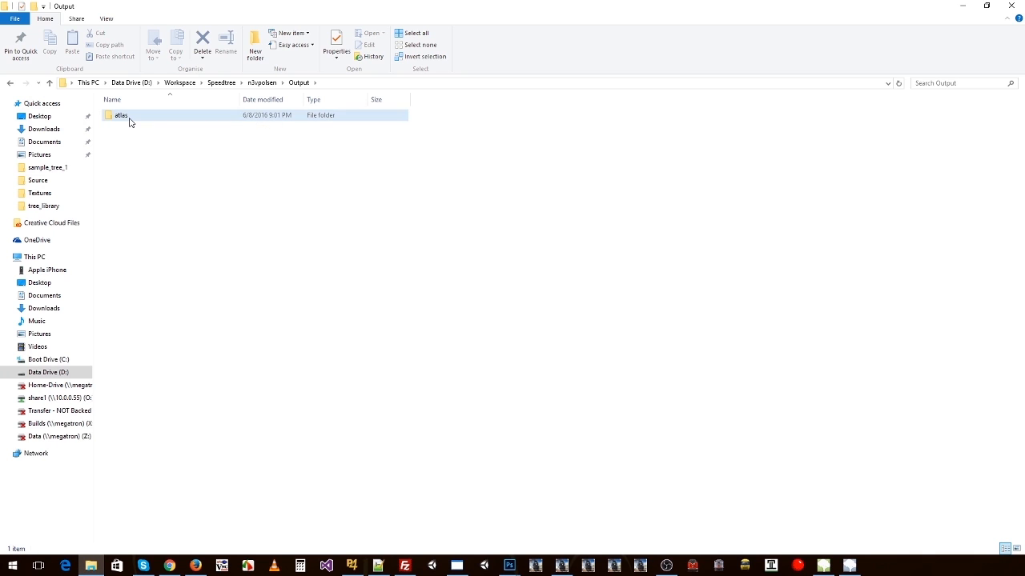
click(130, 120)
key(Delete)
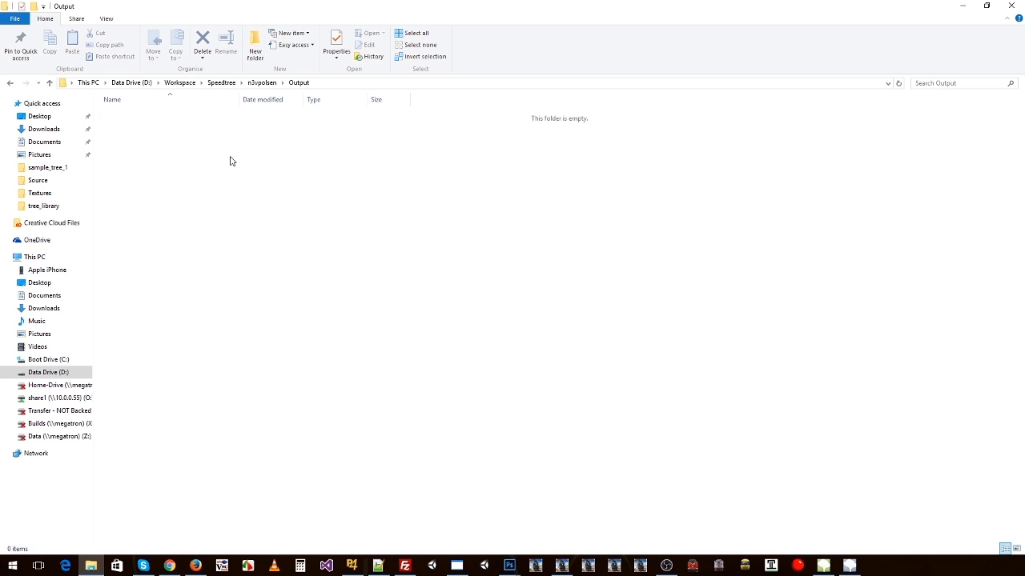
key(alt+Tab)
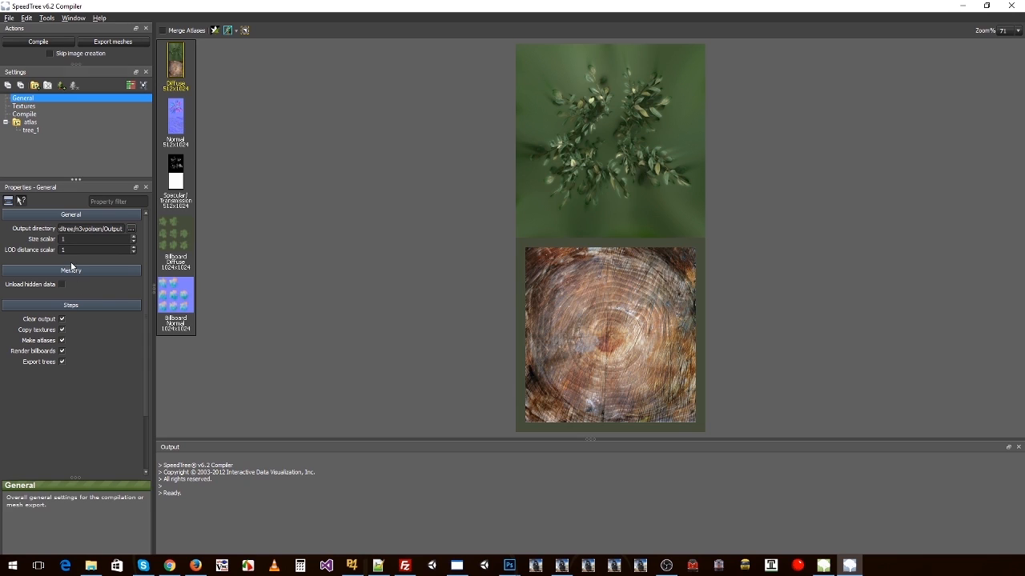
Step: Set the default file type for exported textures to TGA
click(24, 107)
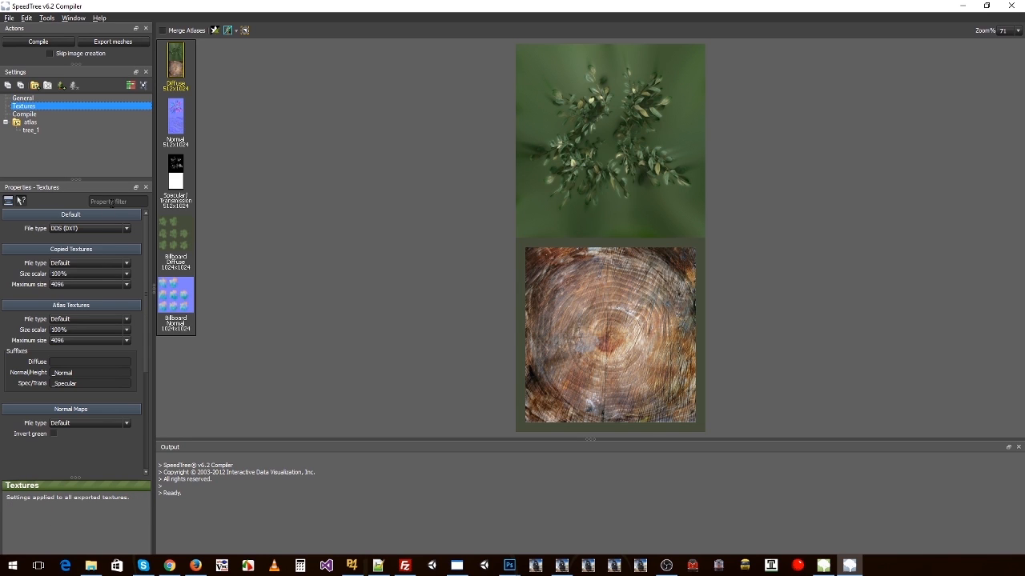
click(60, 229)
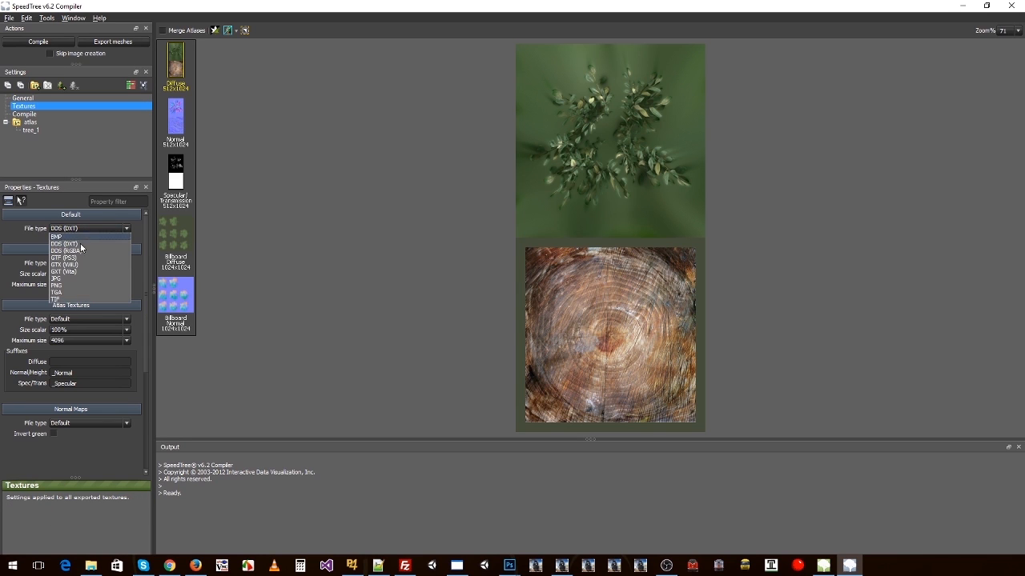
click(69, 296)
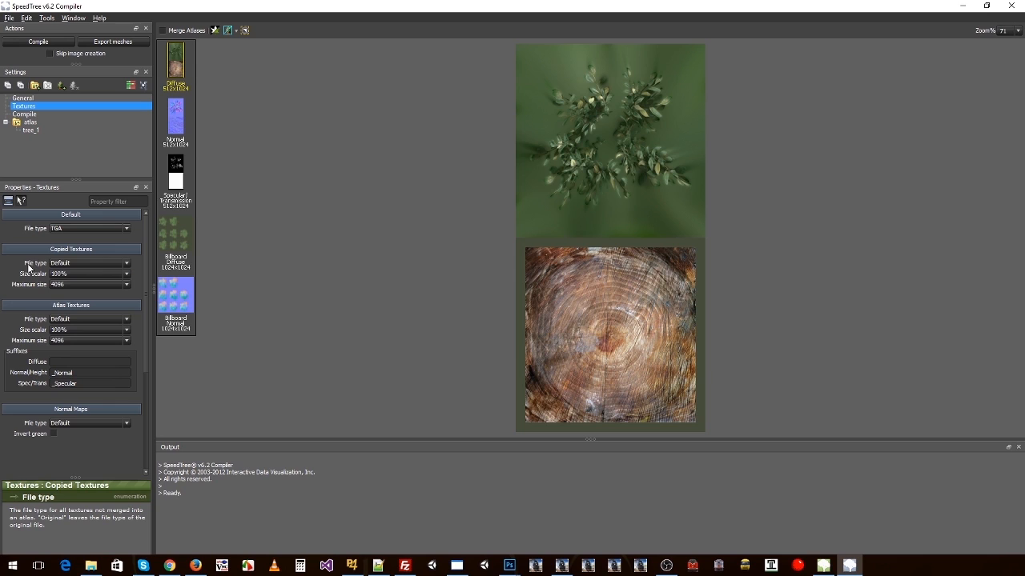
click(75, 216)
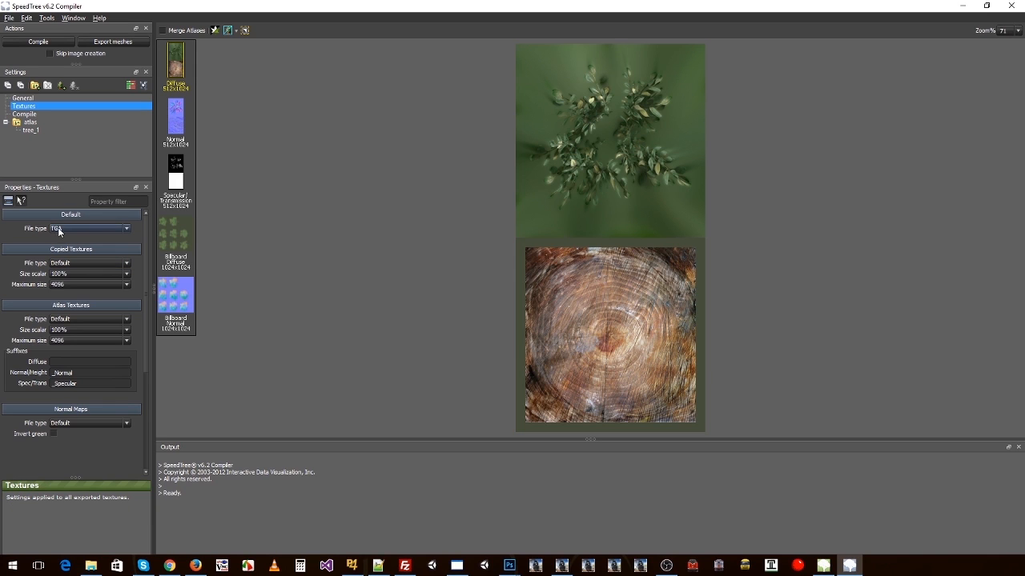
Step: Set the maximum size of both copied and atlas textures to 2048 and enter _Diffuse as the diffuse suffix
click(56, 285)
click(62, 303)
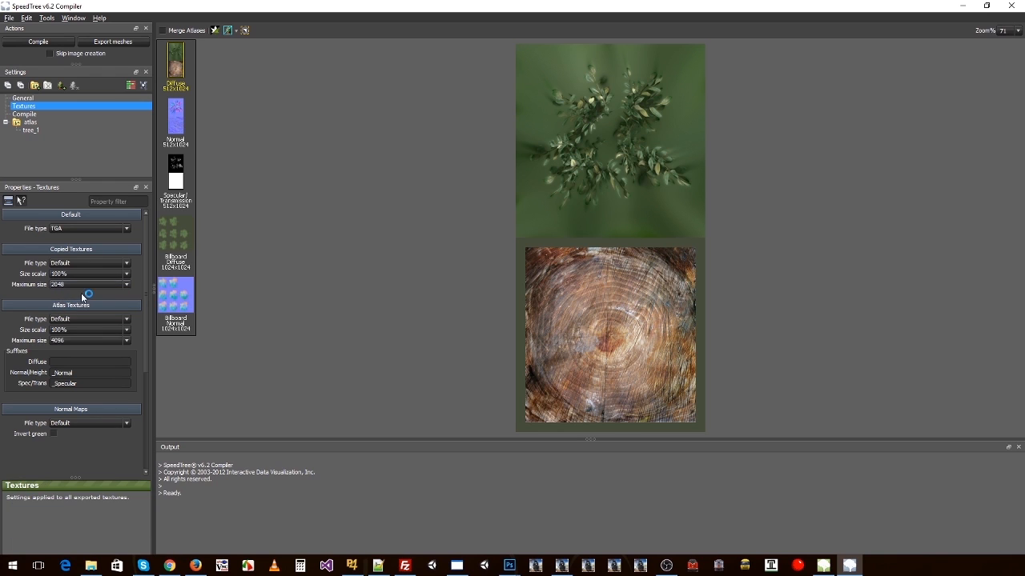
click(59, 342)
click(62, 346)
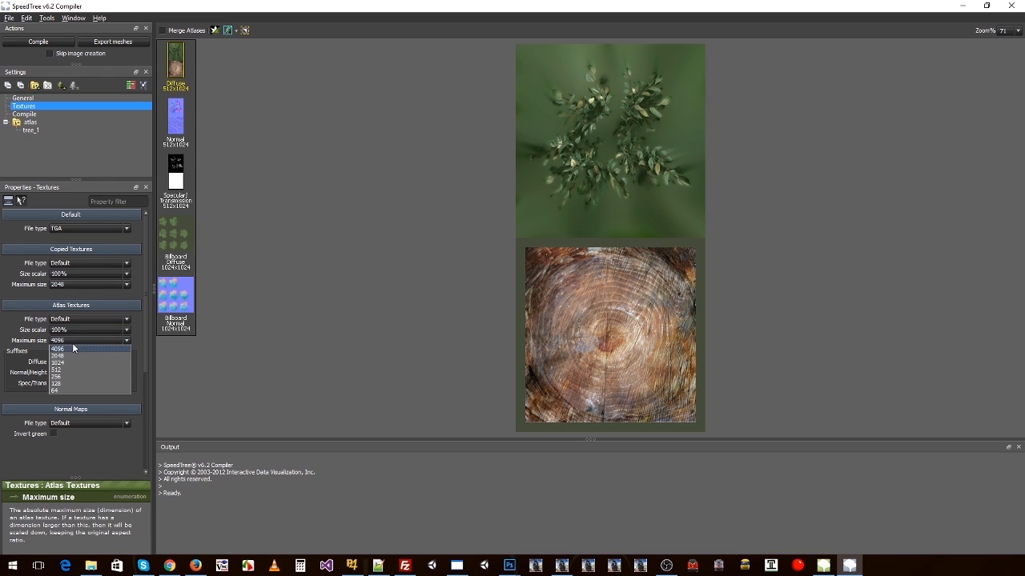
click(64, 355)
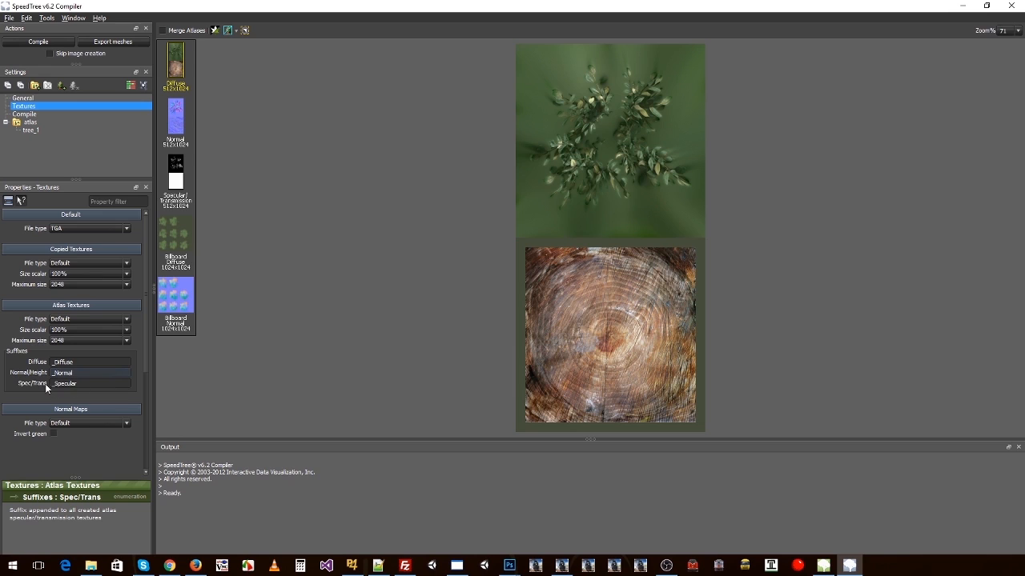
click(81, 384)
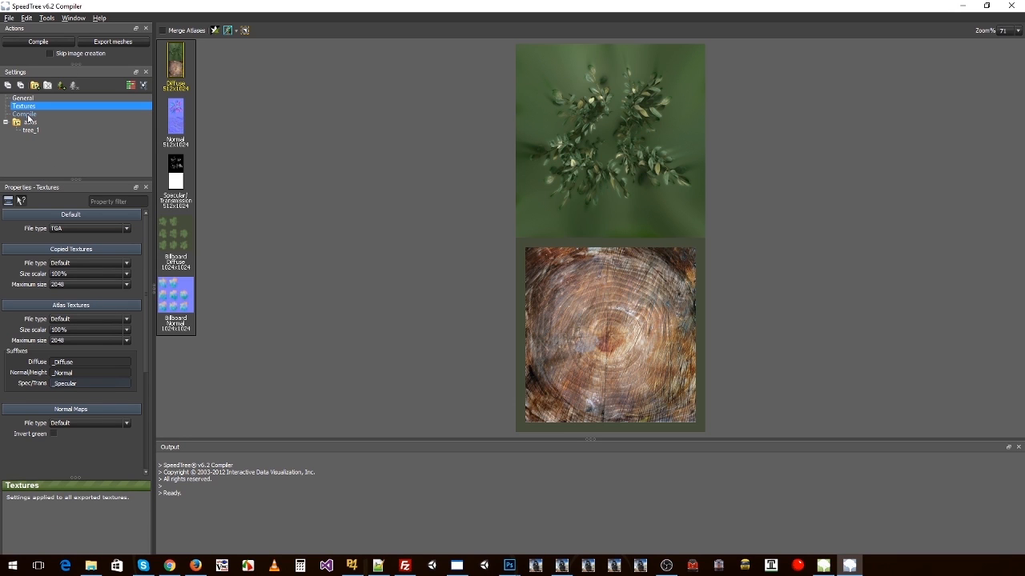
Step: Set the render mode in the Compile settings to Deferred
click(24, 114)
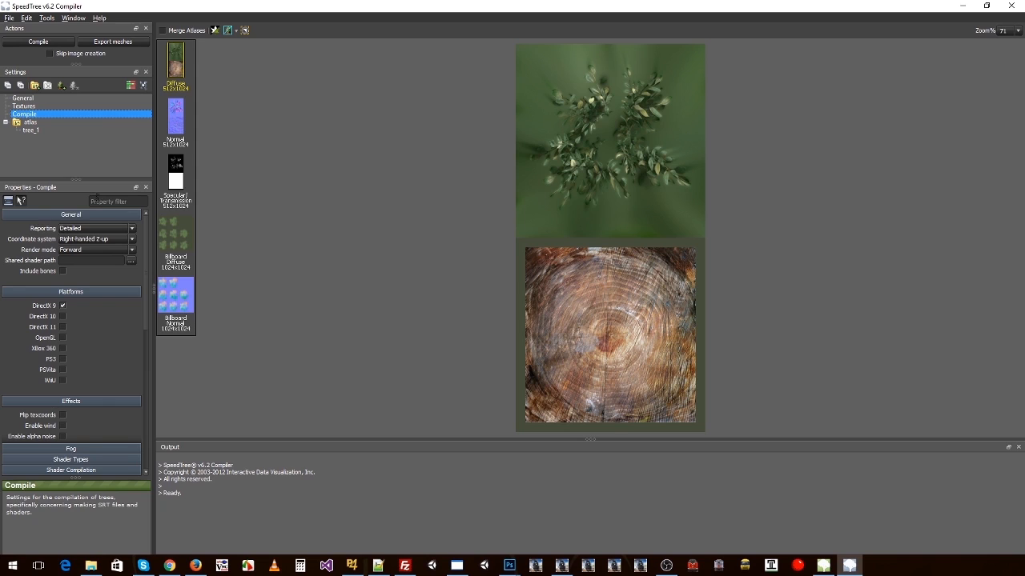
click(77, 229)
click(76, 251)
click(71, 265)
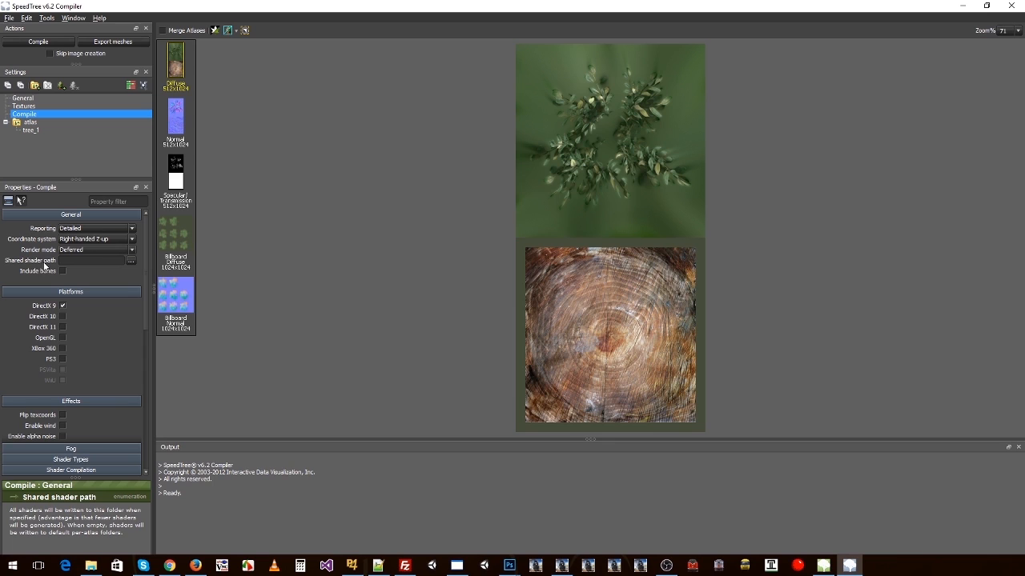
Step: Browse for the shared shader path and select the Standard Shaders folder inside the SpeedTree installation under Program Files (x86)
click(130, 260)
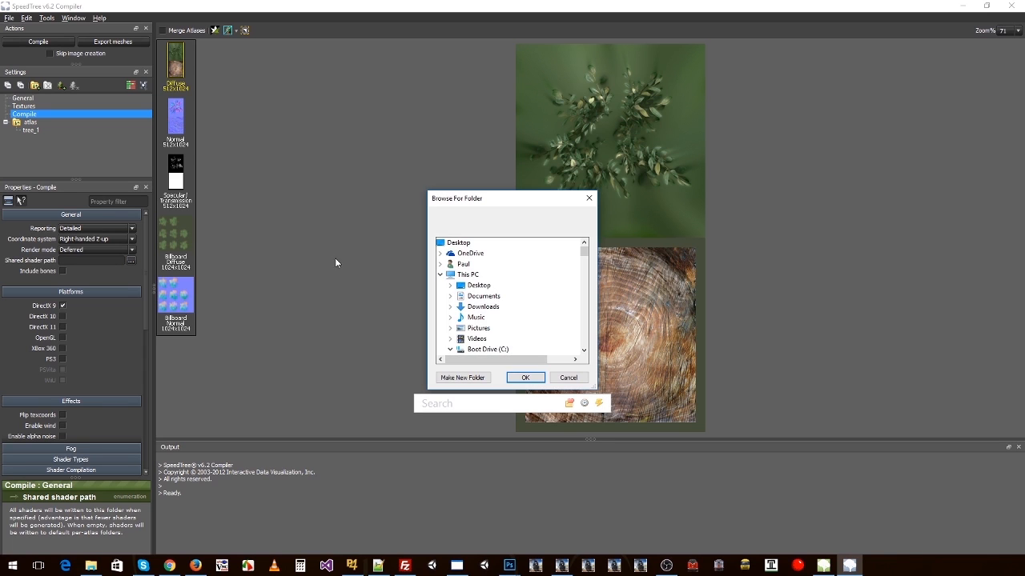
scroll(544, 284, down, 5)
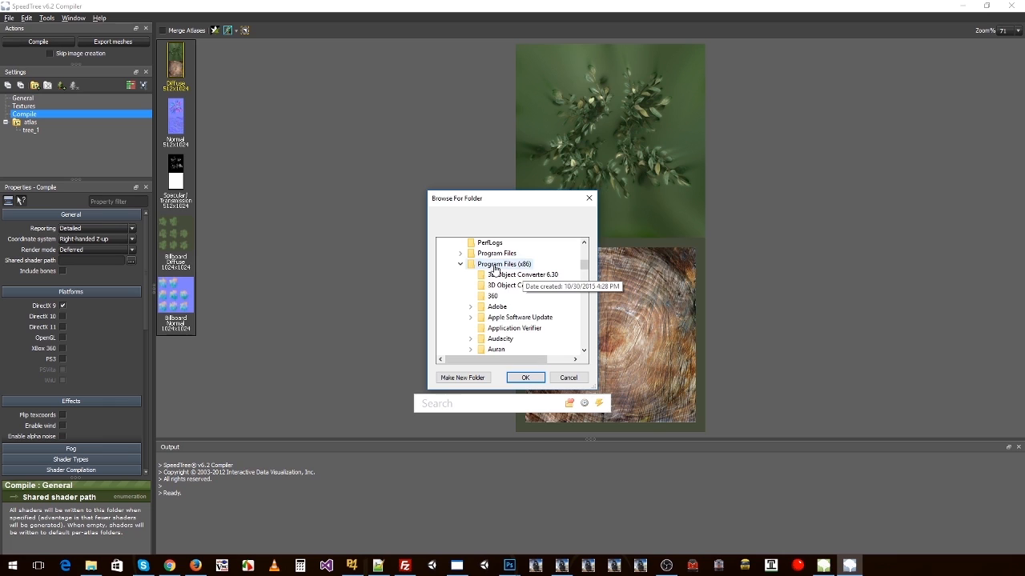
scroll(495, 268, down, 15)
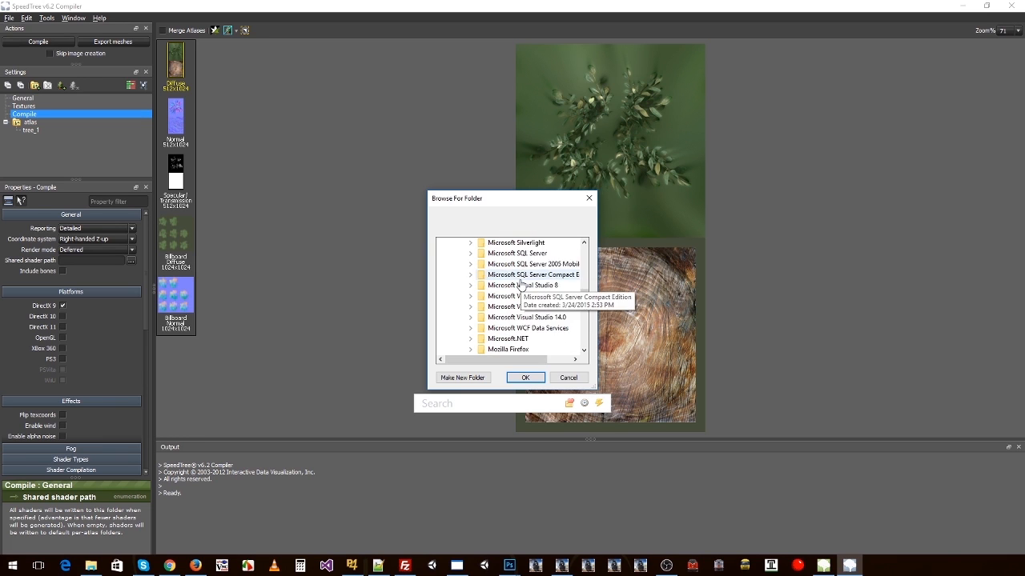
scroll(520, 285, down, 5)
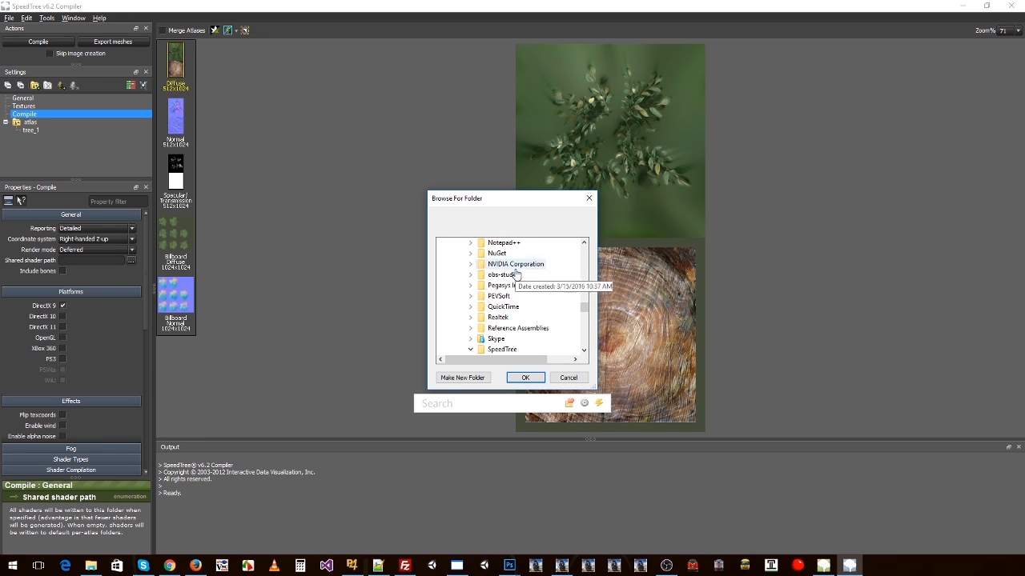
scroll(517, 277, down, 2)
scroll(514, 306, down, 1)
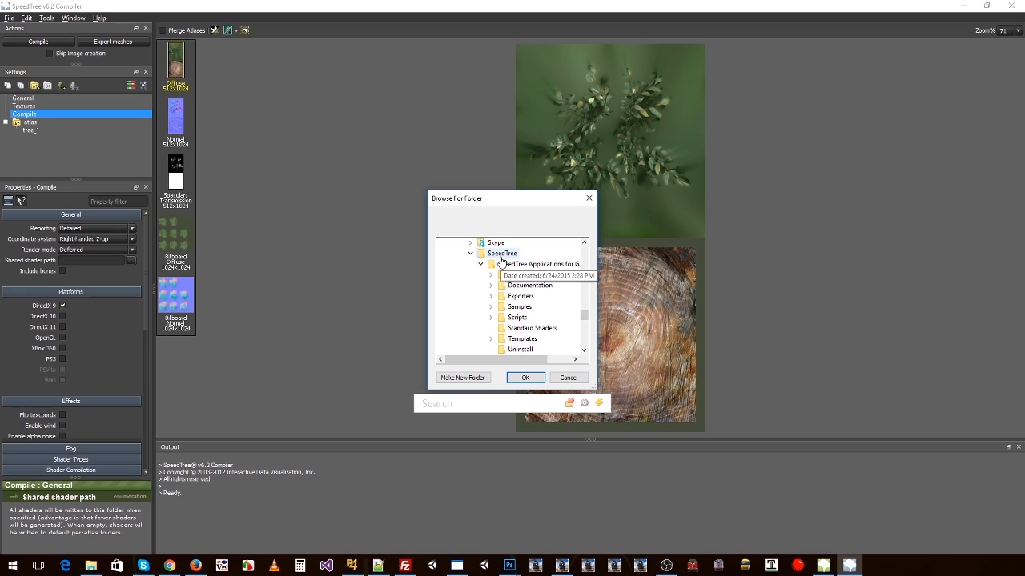
scroll(541, 301, down, 1)
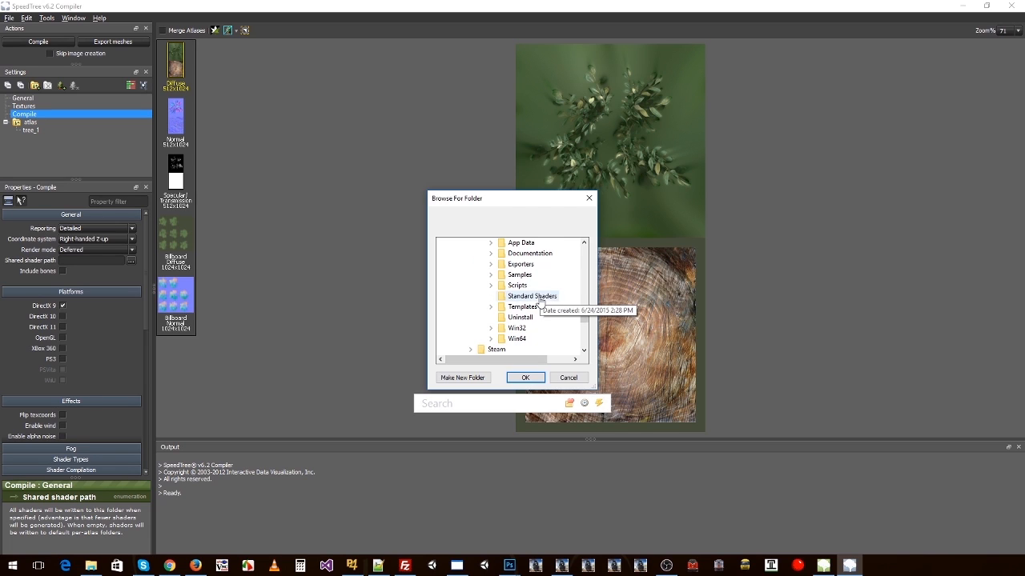
click(541, 300)
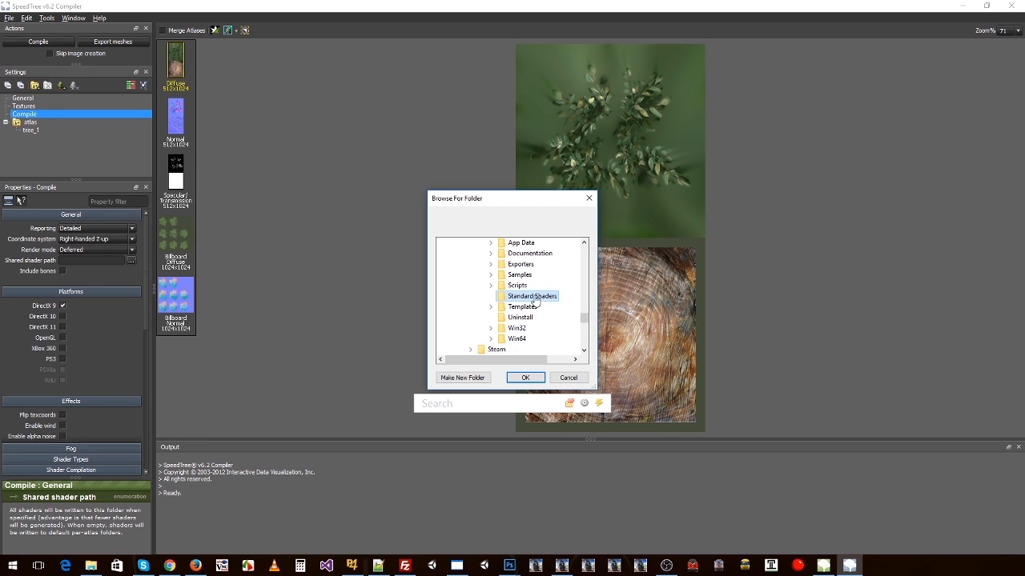
Step: Set the shared shader path to the Standard Shaders folder within Speedtree/V6 in the Workspace folder on the data drive instead
scroll(520, 302, down, 10)
click(489, 306)
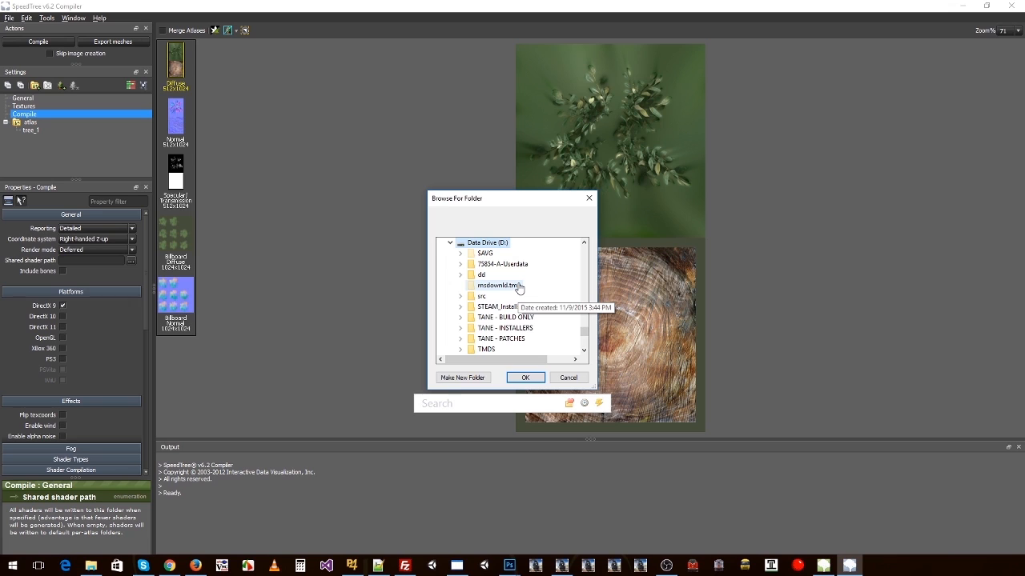
scroll(520, 289, down, 3)
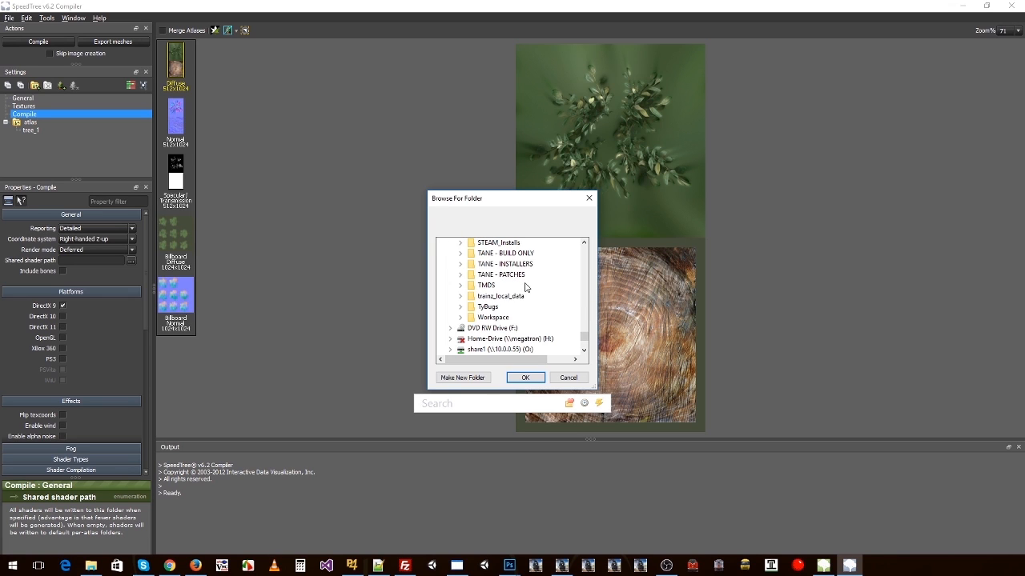
click(493, 320)
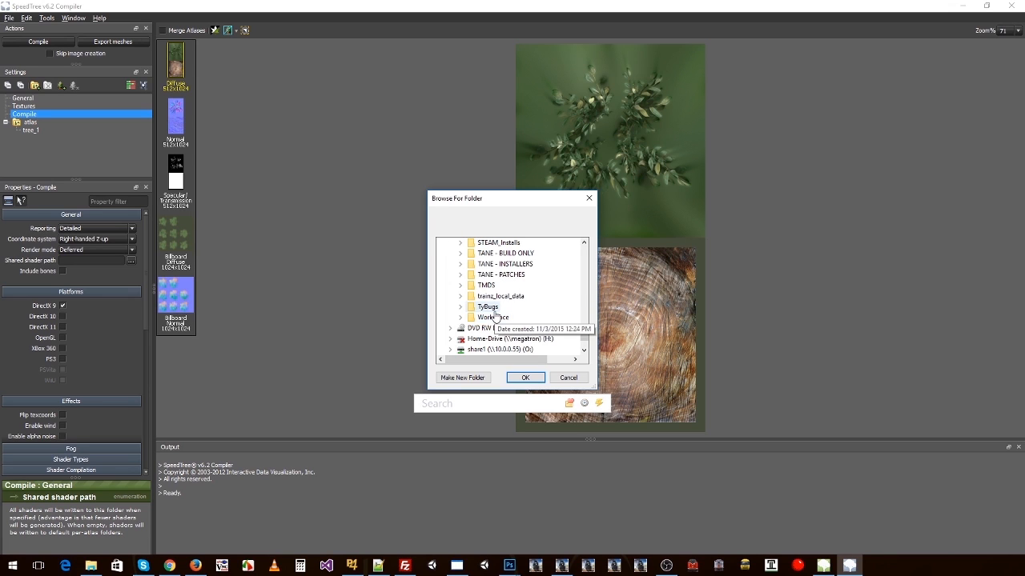
scroll(540, 295, down, 3)
scroll(540, 295, down, 2)
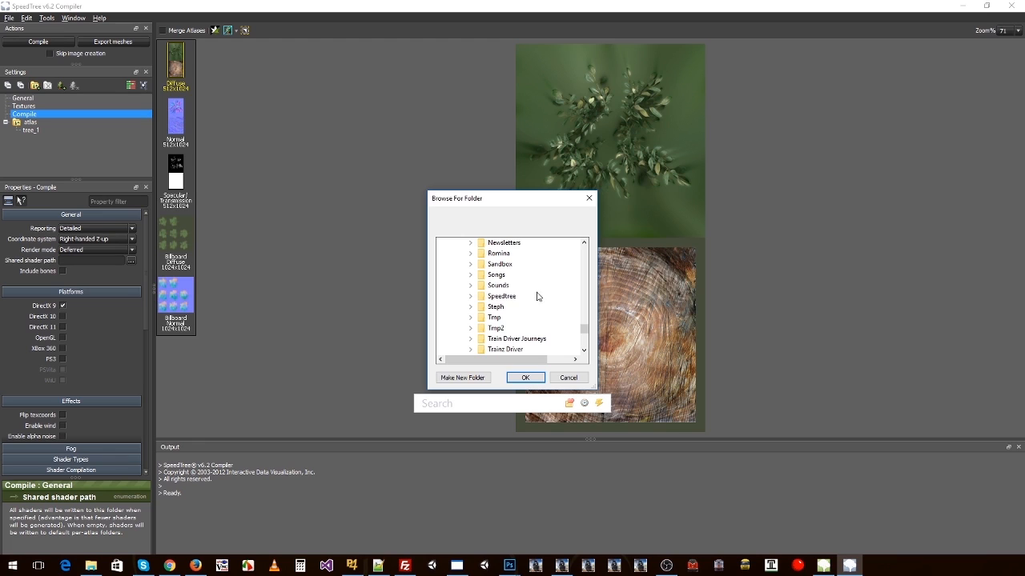
click(509, 296)
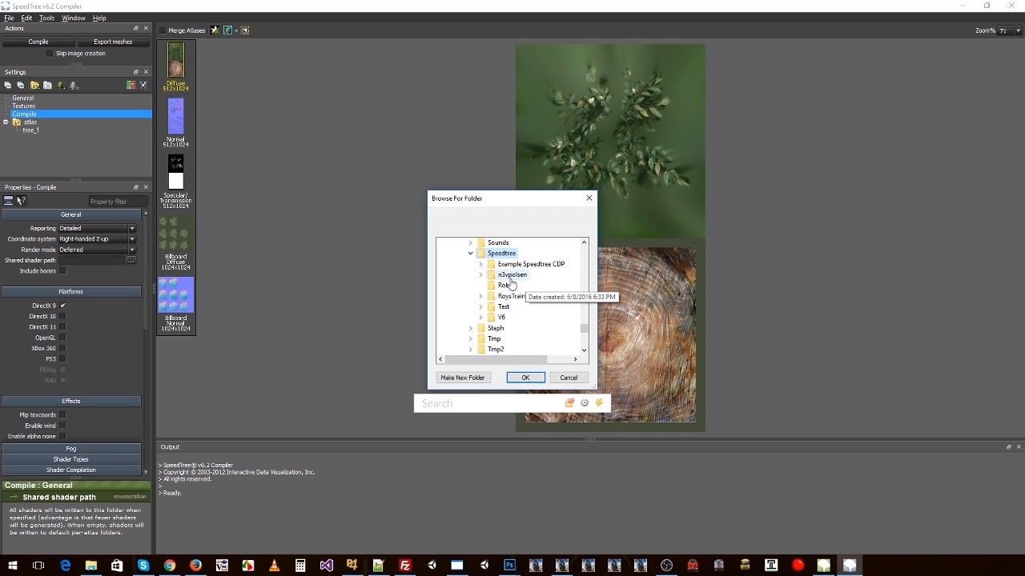
click(501, 317)
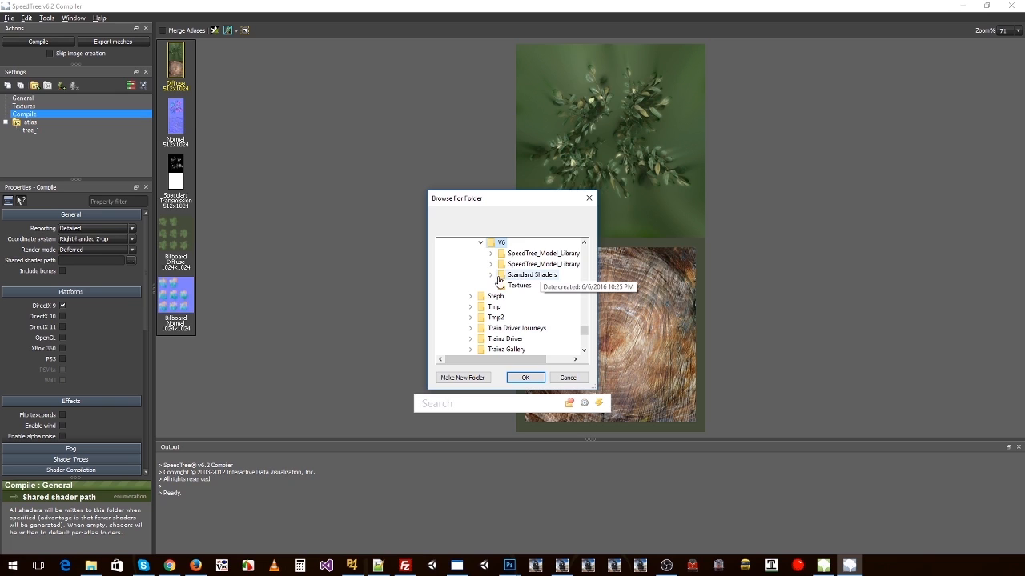
click(516, 275)
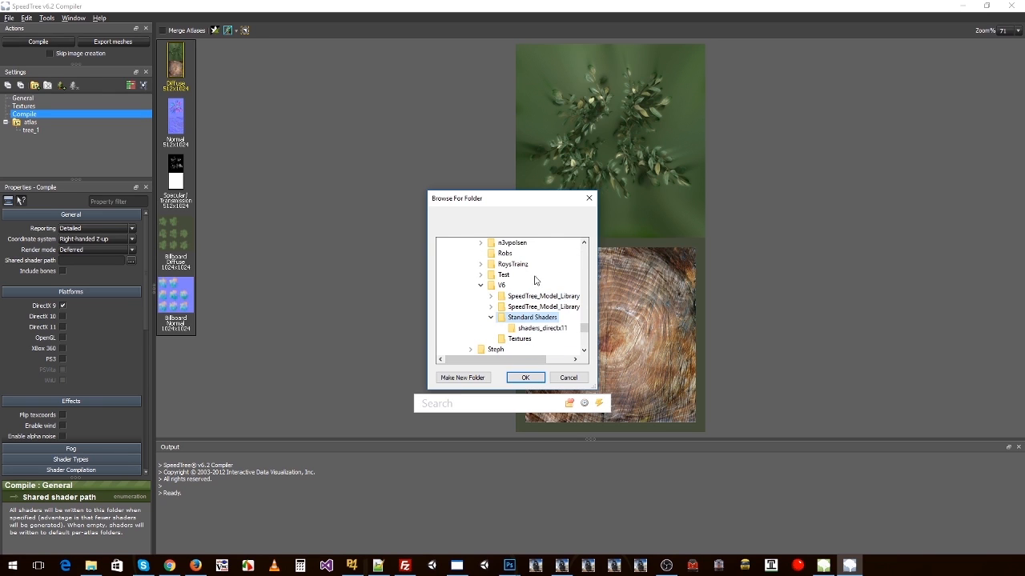
click(525, 377)
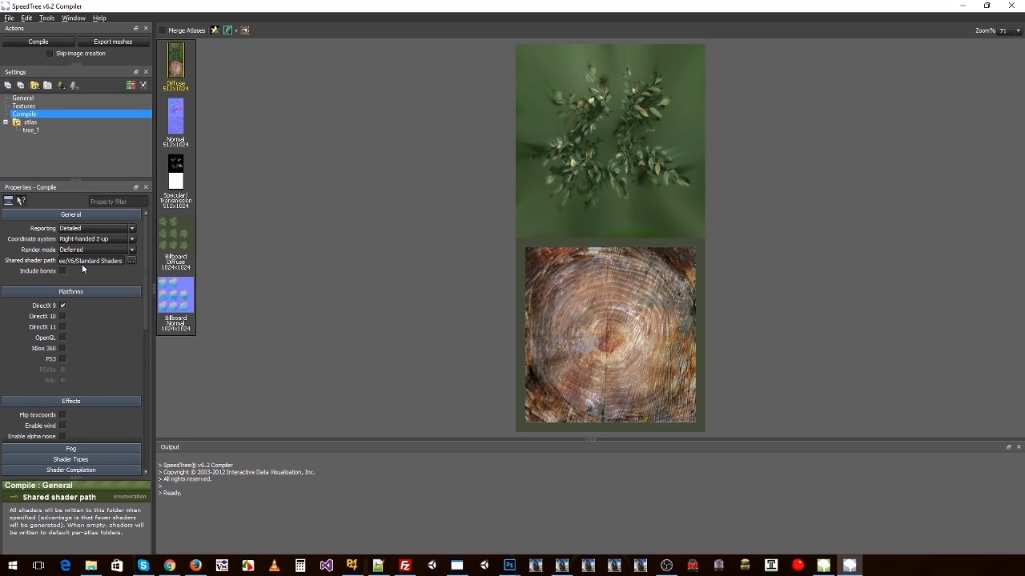
Step: Enable the DirectX 11 platform, disable DirectX 9, and set material merging to SpeedTree 5.x style
click(62, 326)
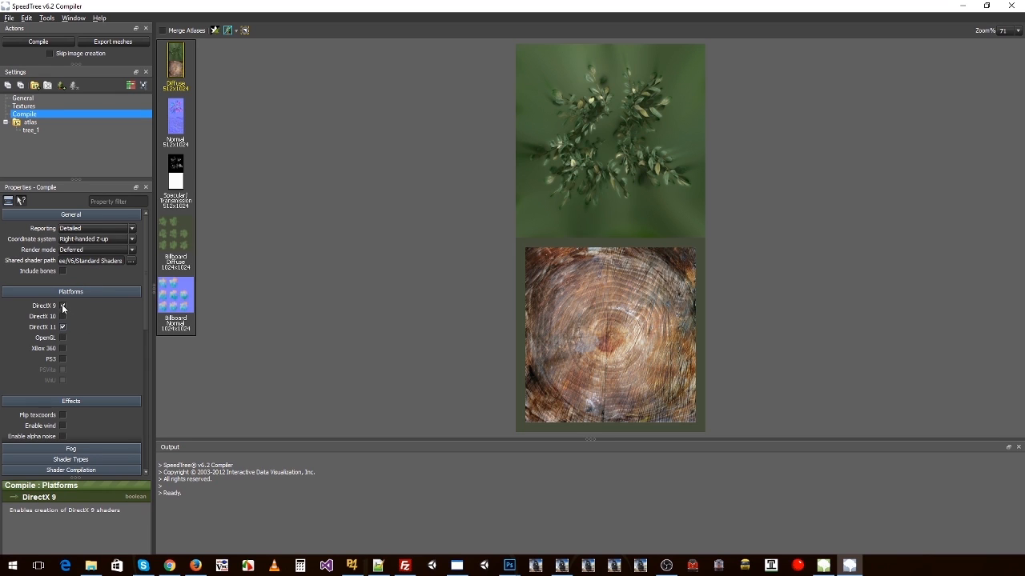
click(62, 306)
scroll(99, 332, down, 2)
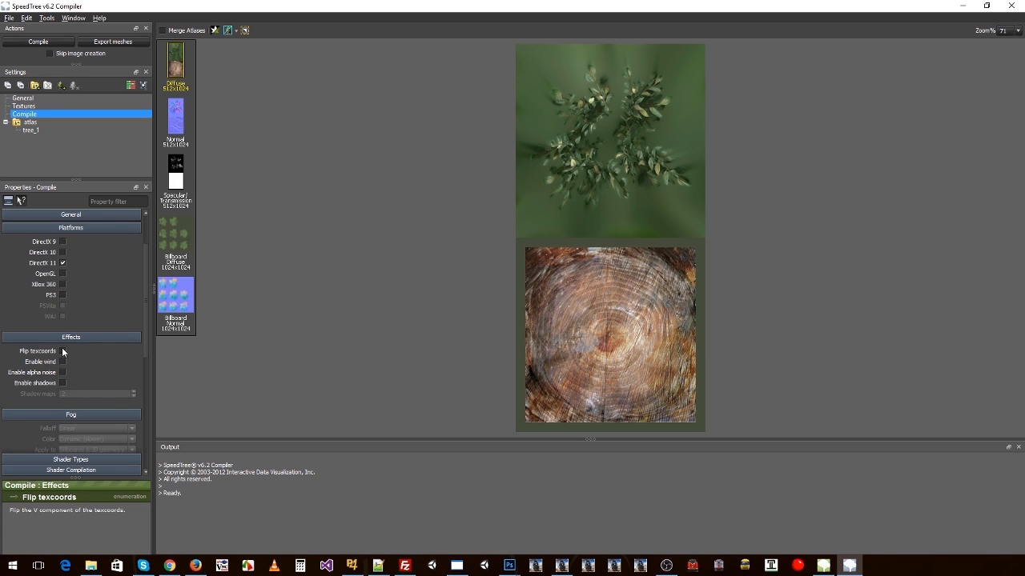
scroll(111, 363, down, 3)
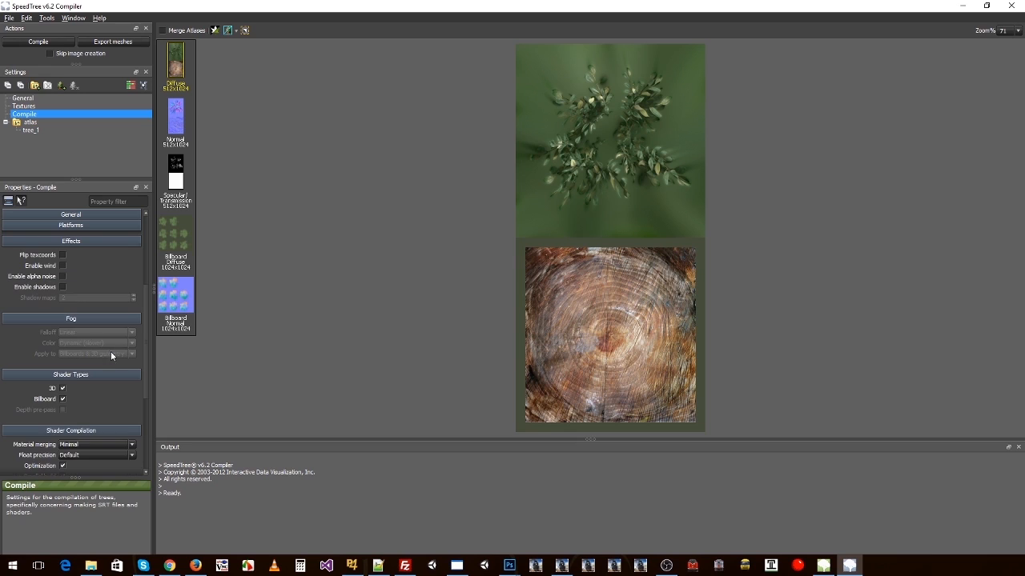
scroll(77, 315, down, 2)
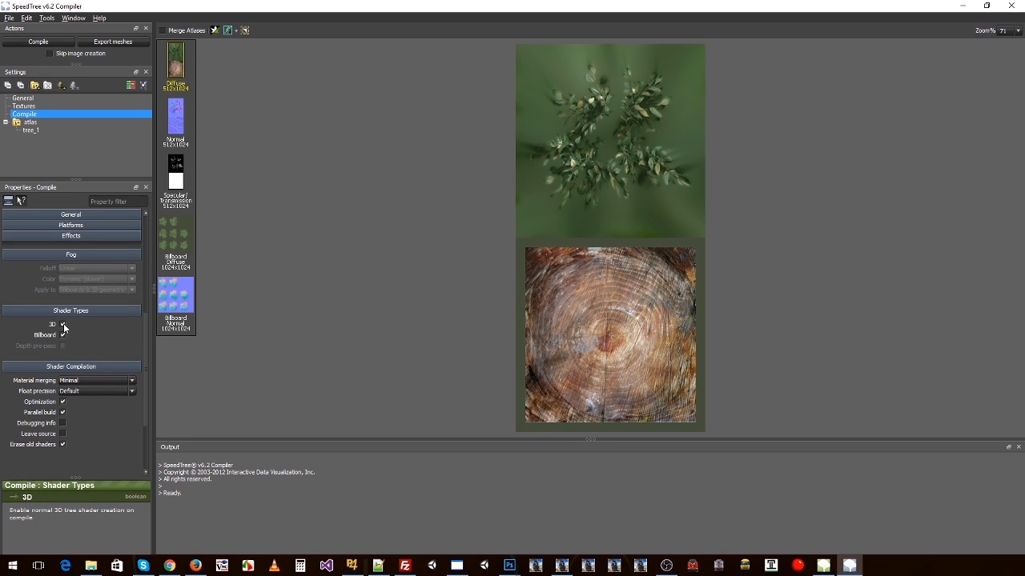
scroll(74, 341, down, 1)
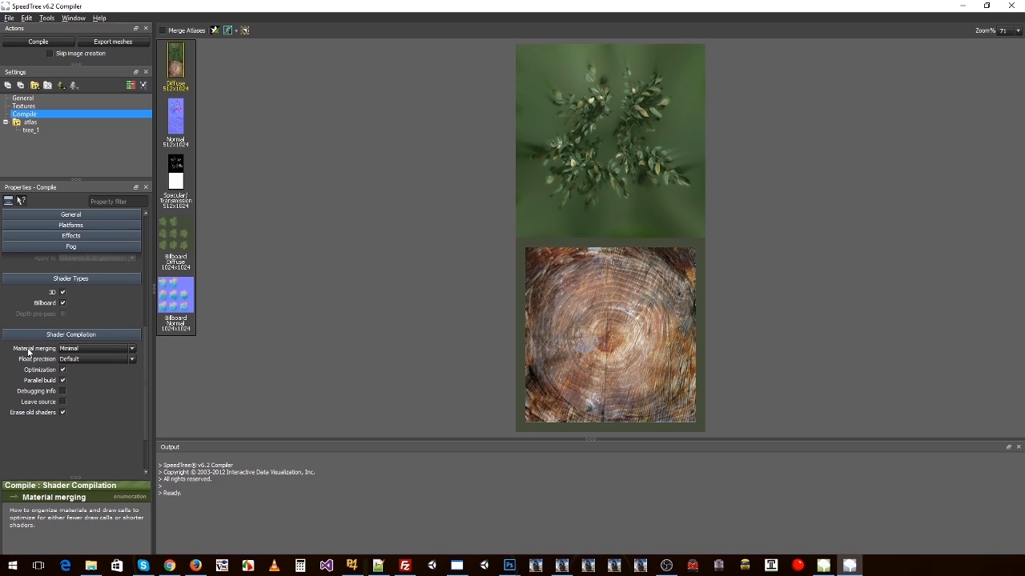
click(83, 349)
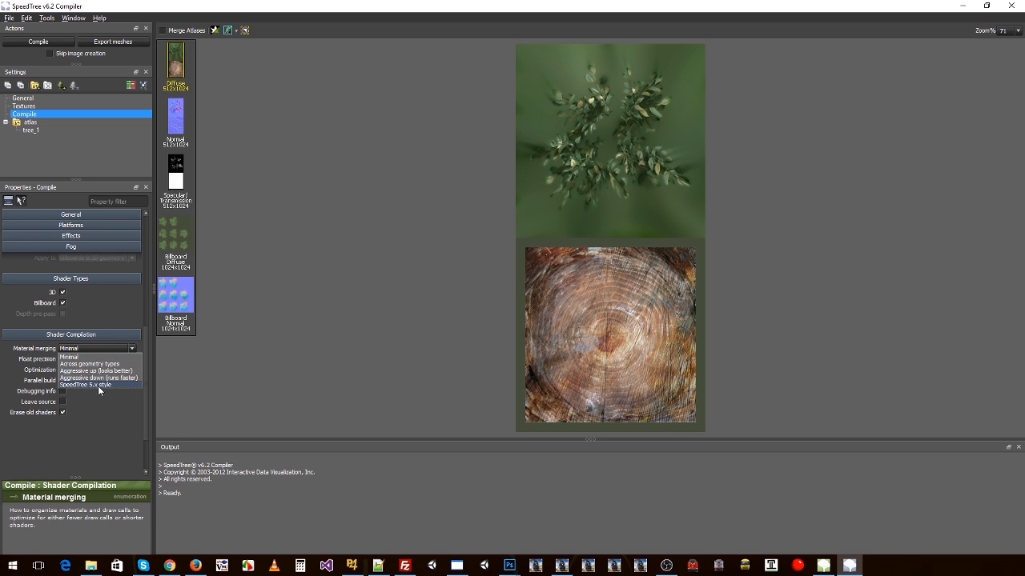
click(106, 385)
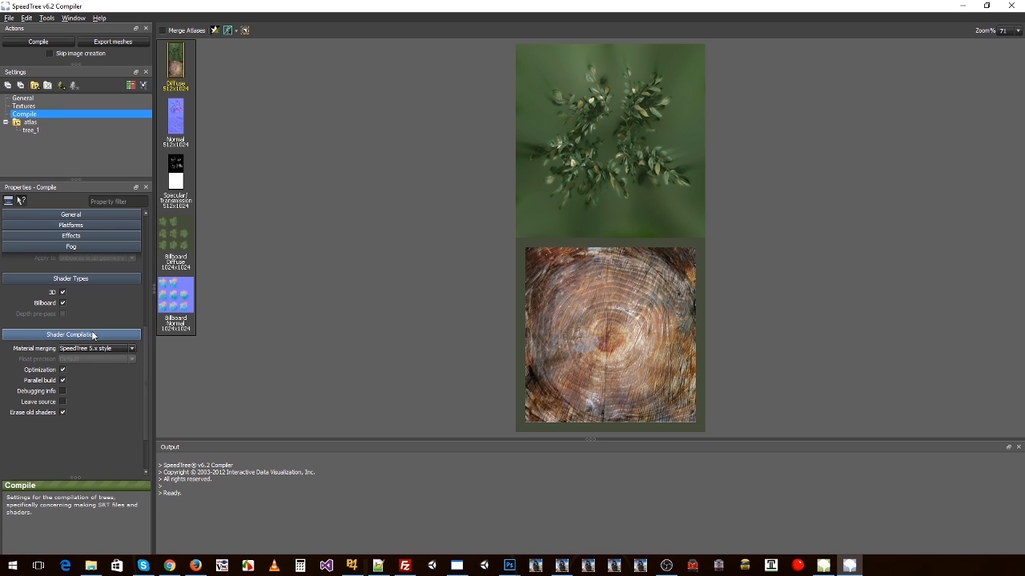
Step: Expand the atlas's layout properties and examine its separate normal, specular/transmission, billboard diffuse and billboard normal textures
click(28, 123)
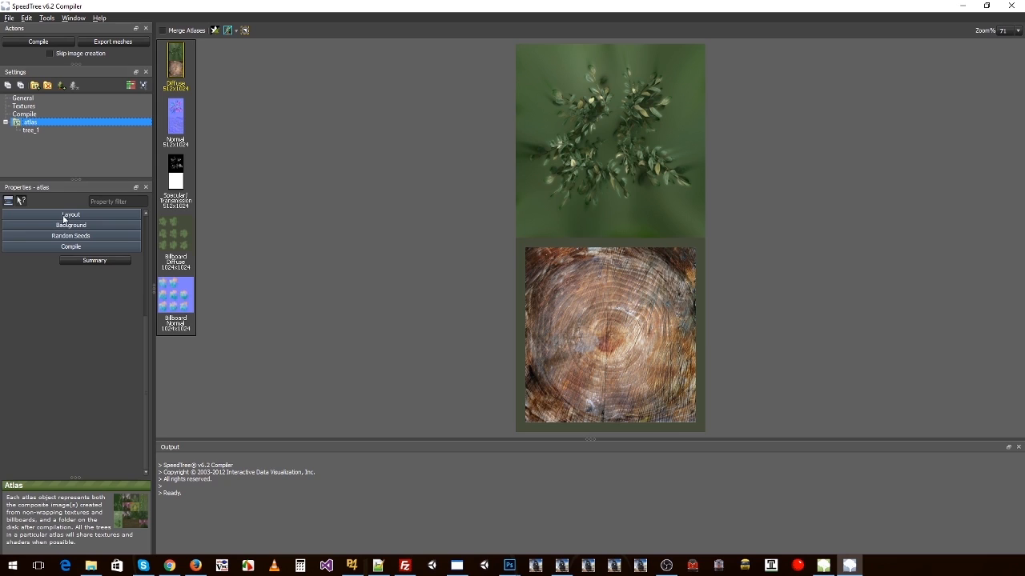
click(64, 216)
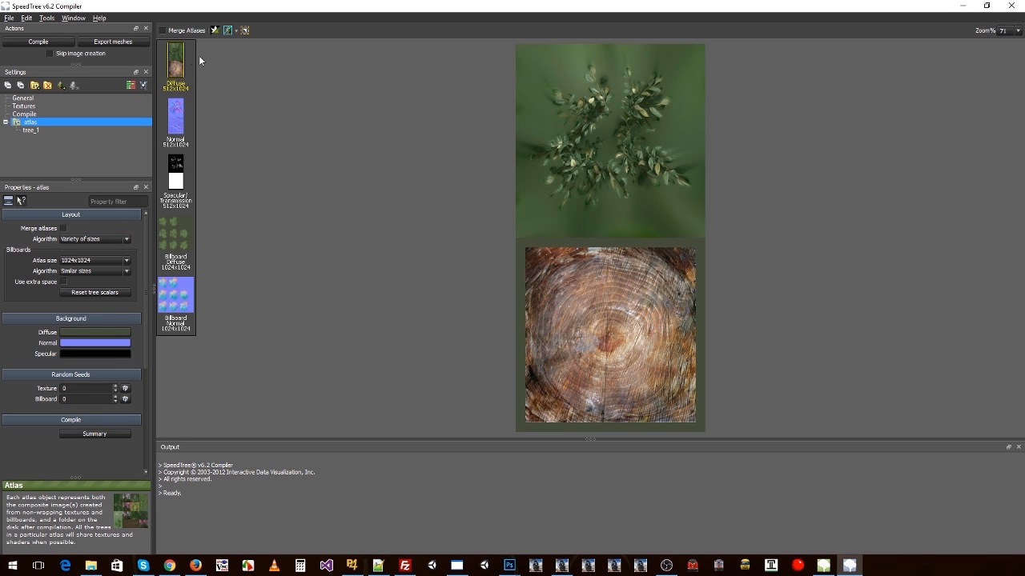
click(180, 176)
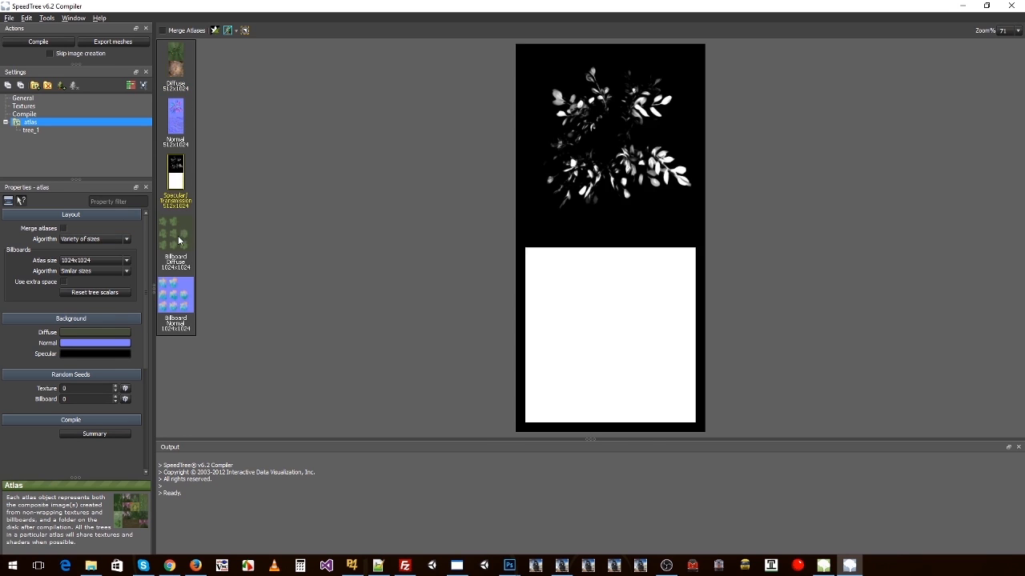
click(181, 240)
click(177, 284)
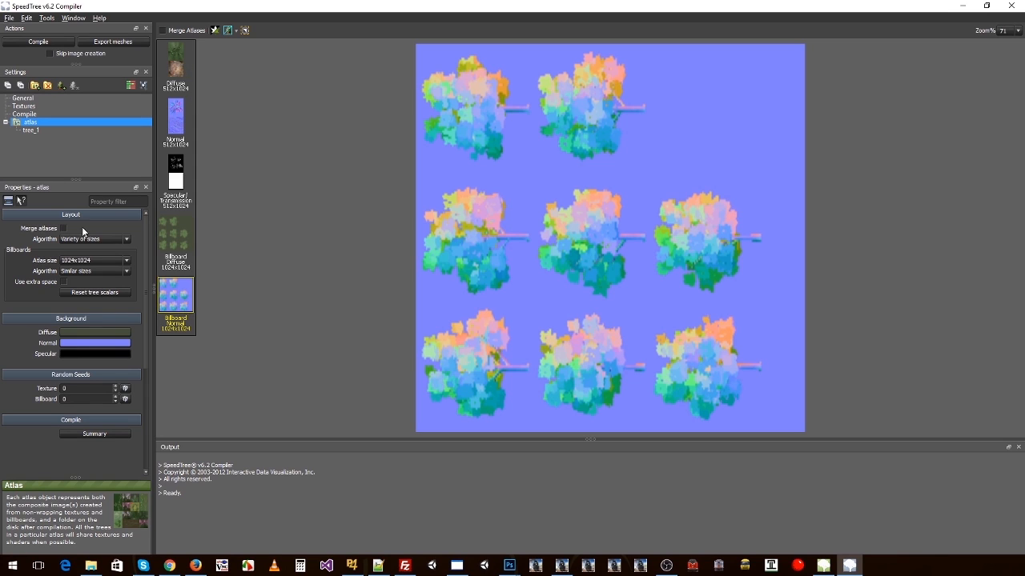
click(176, 240)
click(176, 116)
click(176, 176)
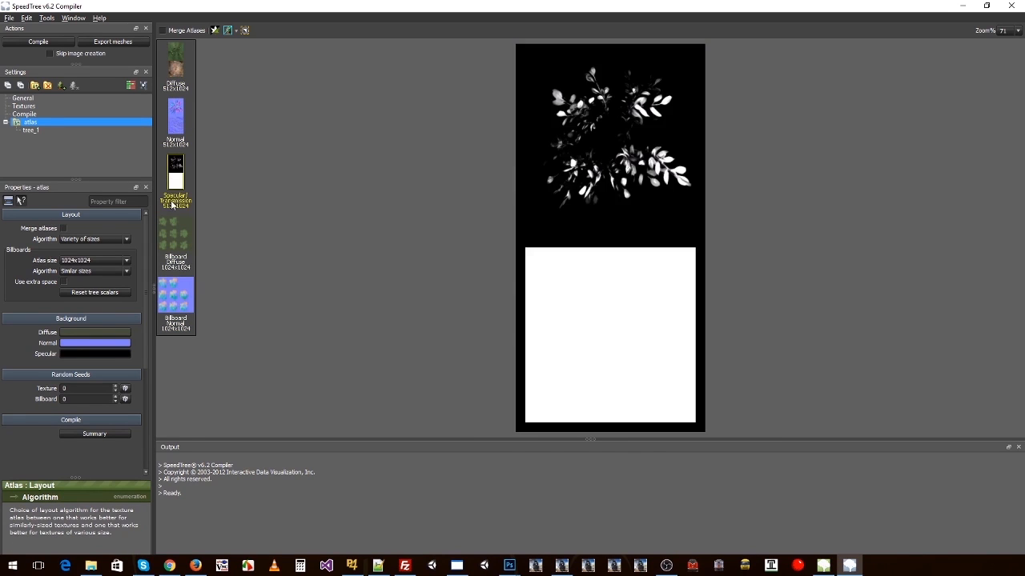
click(175, 232)
click(175, 285)
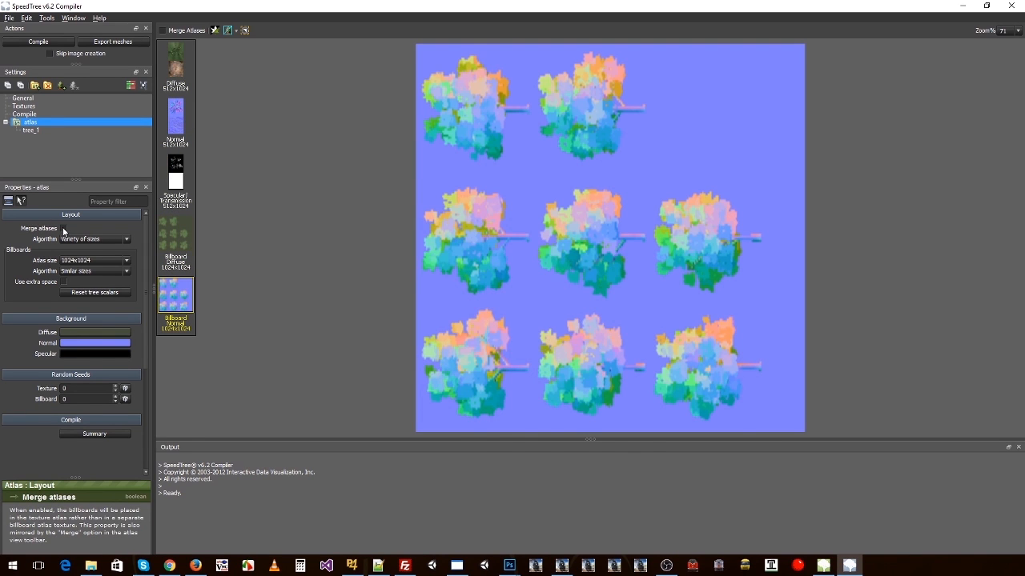
Step: Turn on Merge atlases for the atlas, reviewing the merged diffuse, normal and specular textures and comparing with the unmerged layout
click(64, 228)
click(176, 61)
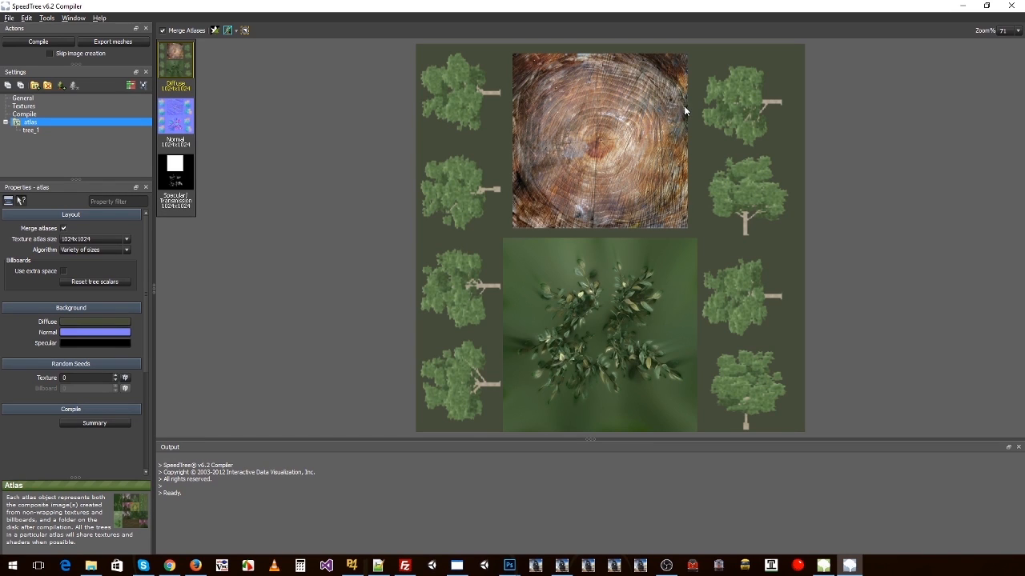
click(185, 115)
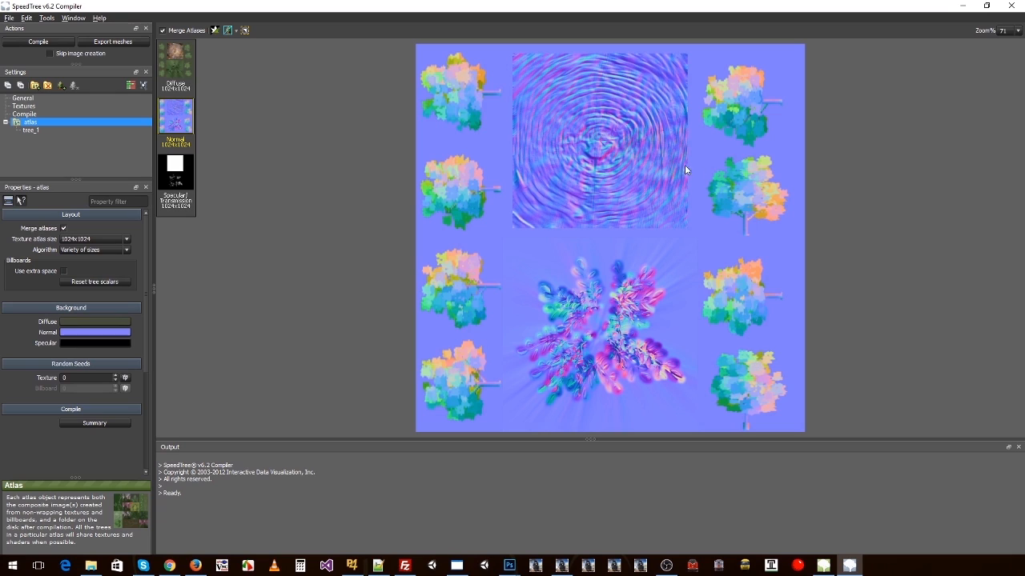
click(175, 172)
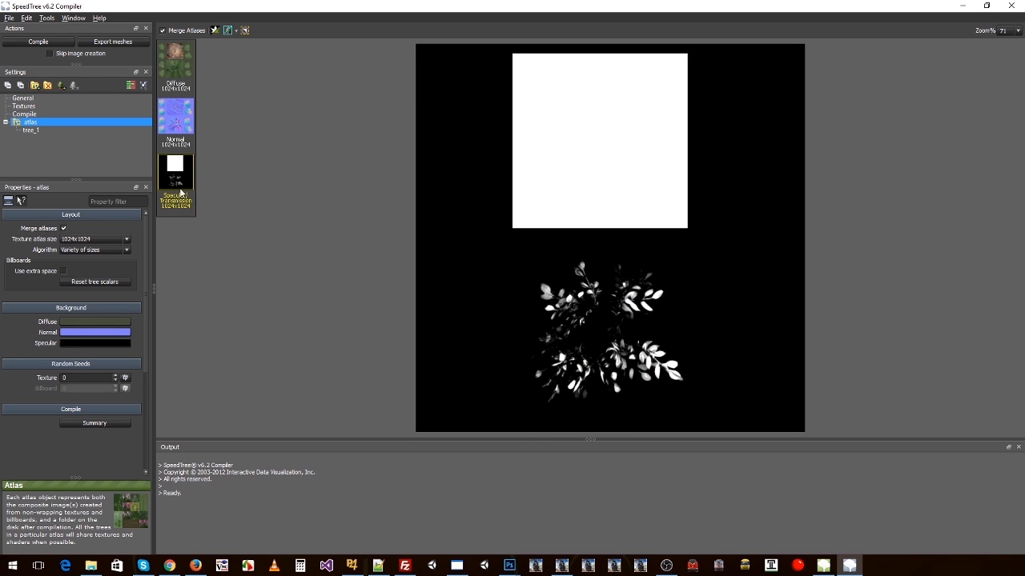
click(63, 228)
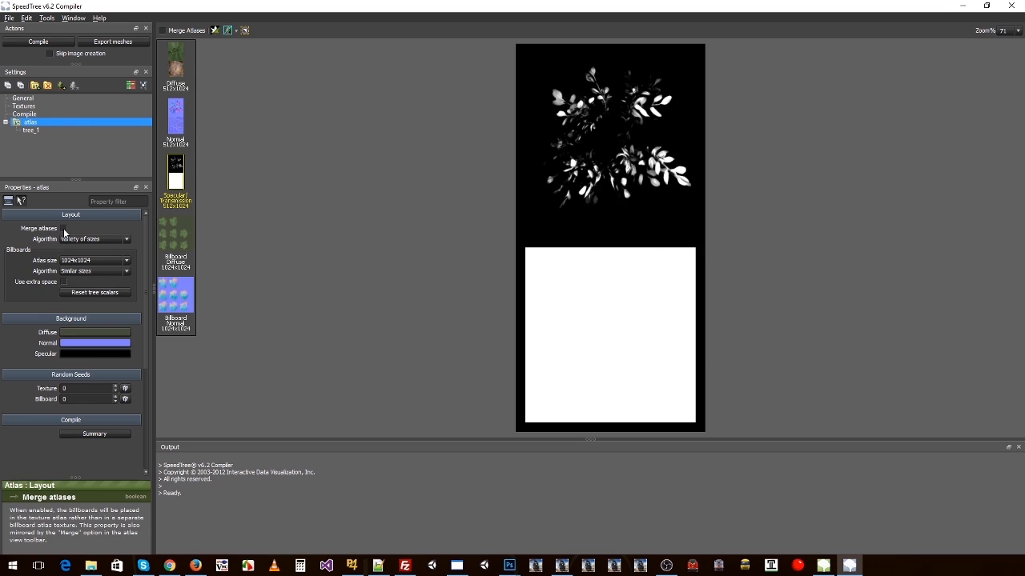
click(63, 228)
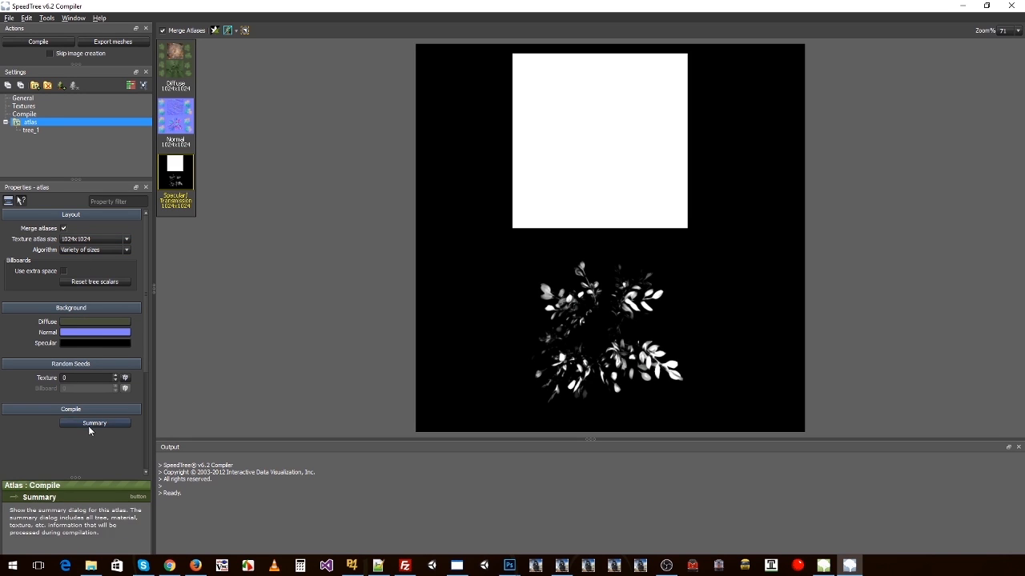
Step: Select tree_1 under the atlas and examine its LOD and billboard properties
click(31, 130)
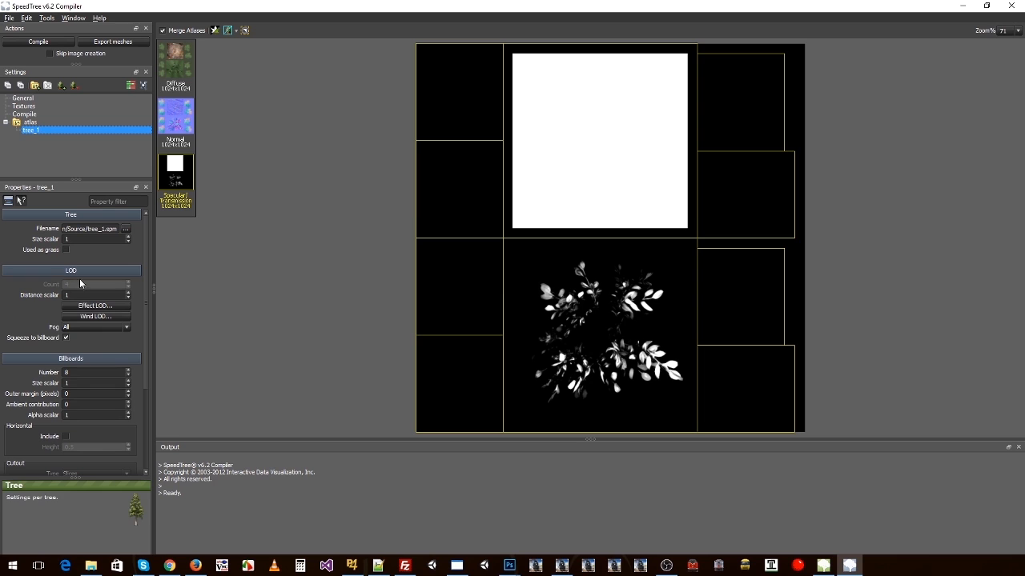
scroll(66, 336, down, 1)
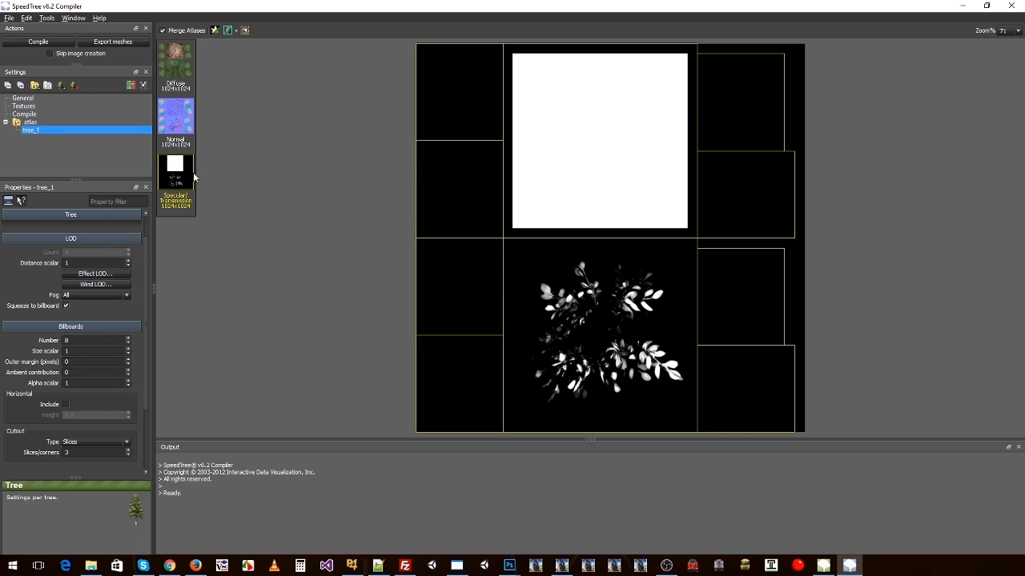
Step: Include a horizontal overhead billboard for tree_1, comparing the diffuse atlas with and without it
click(182, 66)
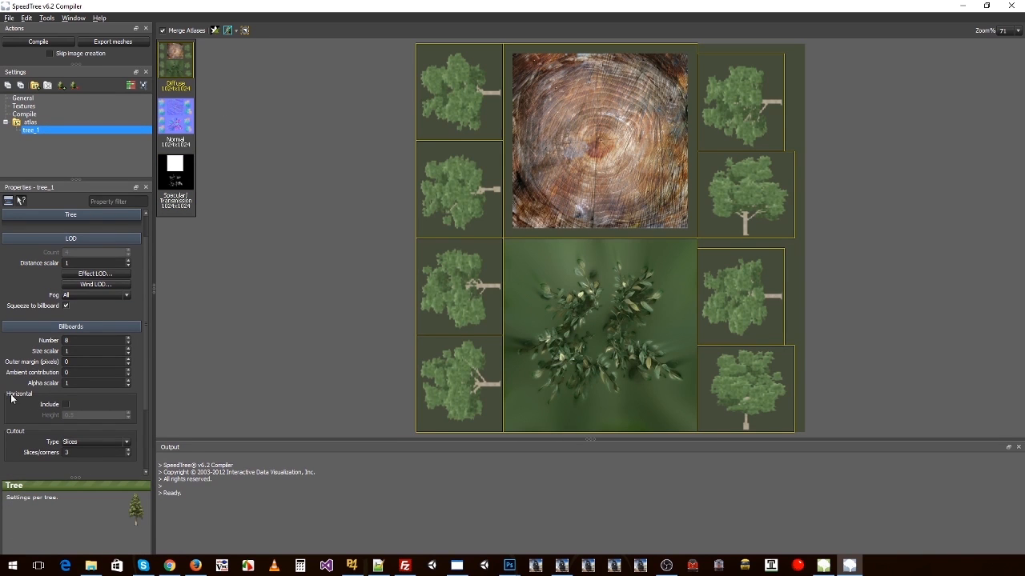
click(65, 405)
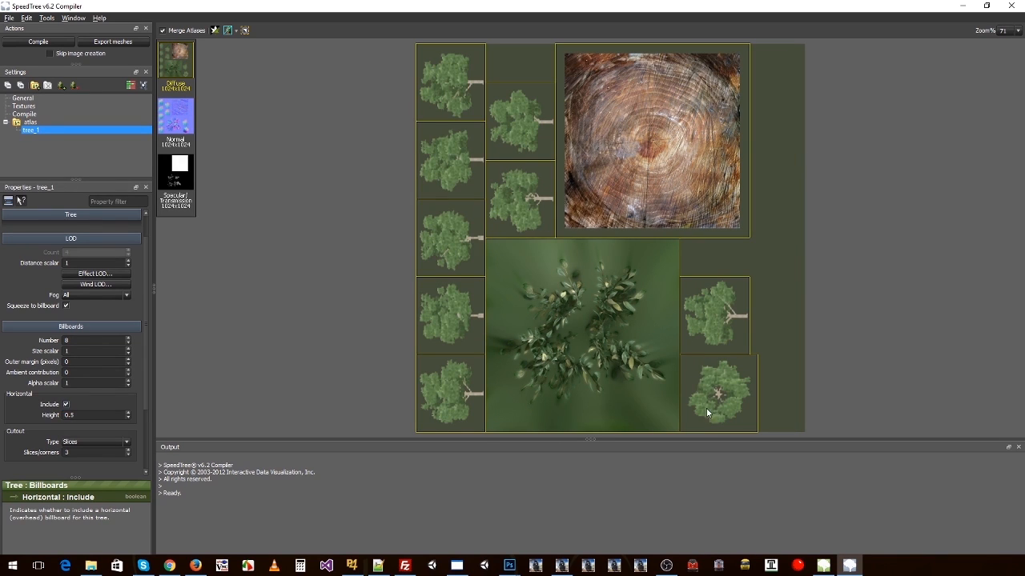
click(66, 405)
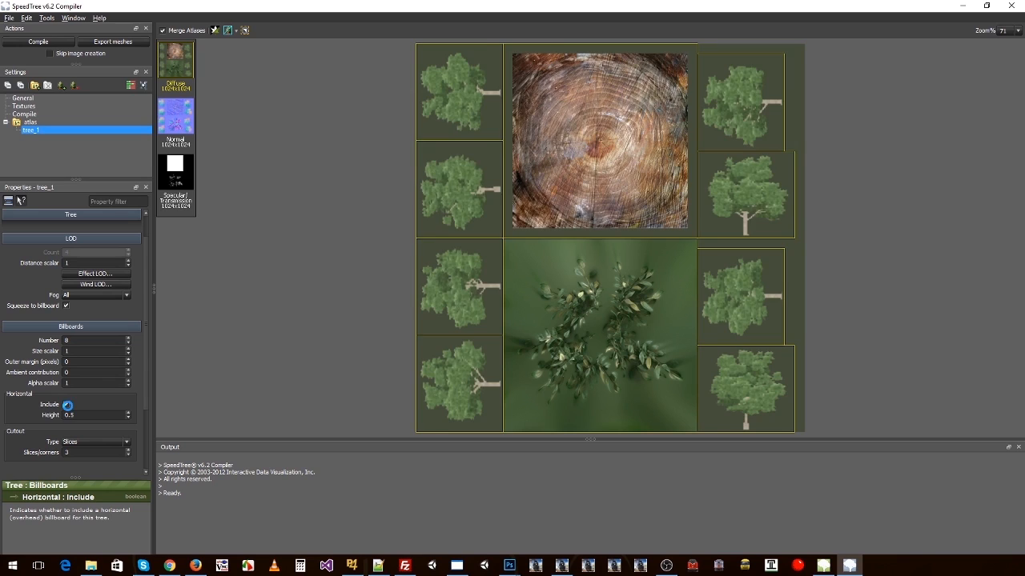
click(66, 405)
click(65, 405)
click(66, 405)
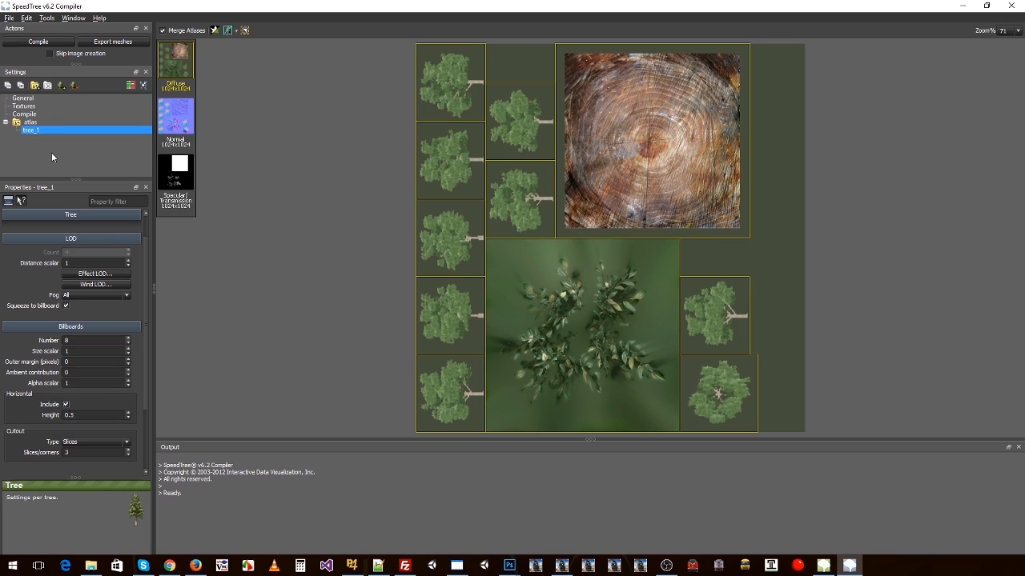
Step: Save the compiler settings as tree_settings_twitch_tv in the Source folder
click(9, 18)
click(24, 85)
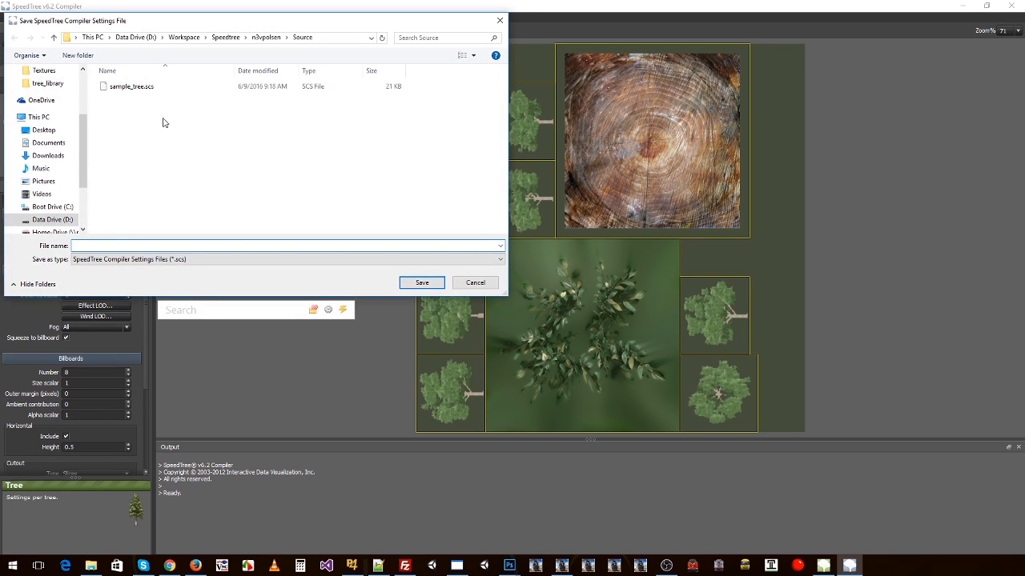
text(tree_)
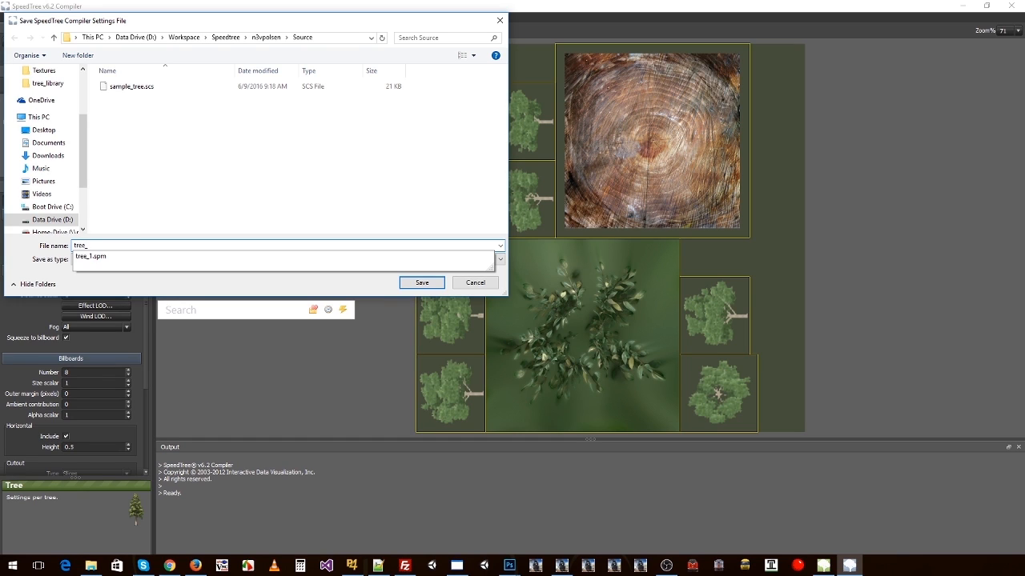
text(settings_twitch_tv)
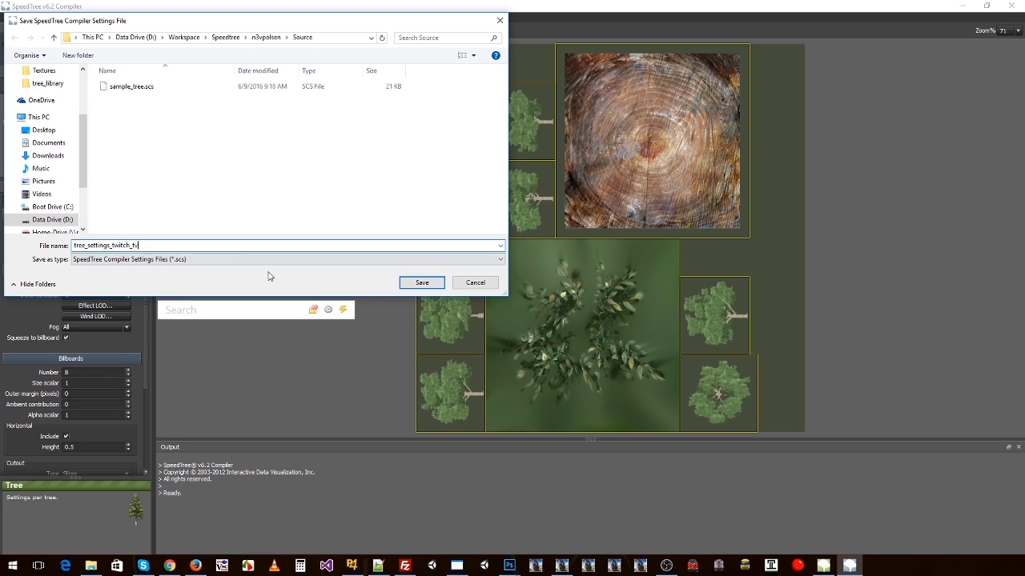
click(413, 283)
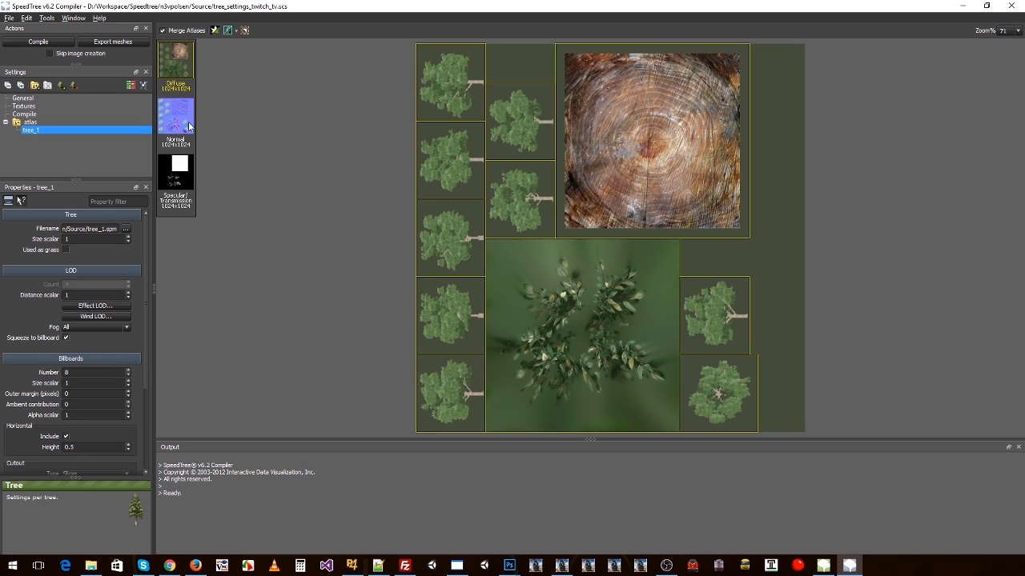
Step: Compile the tree and examine the shader message for Branches_ps.fx in the output log
click(36, 42)
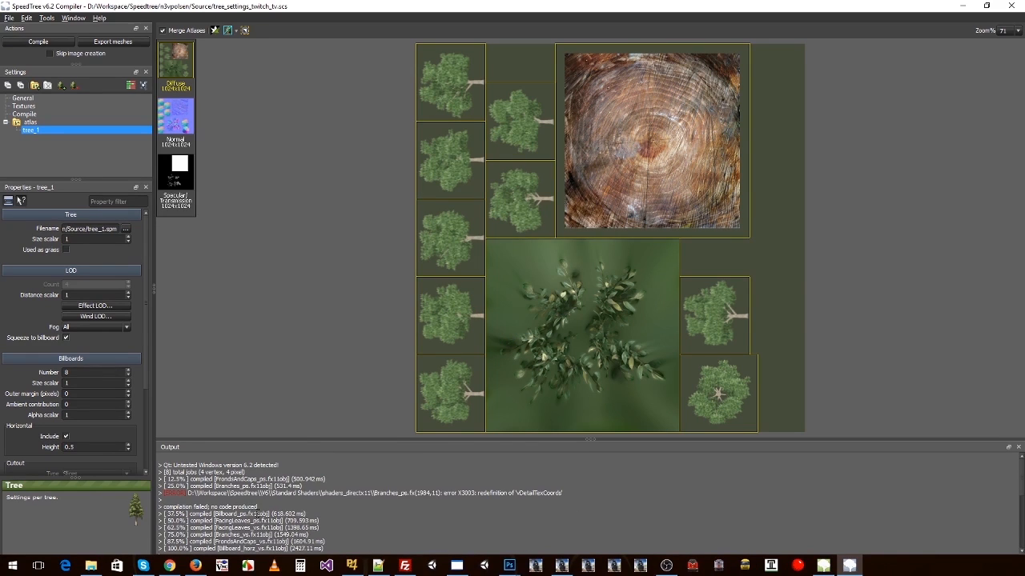
drag(171, 493, 544, 493)
click(510, 495)
drag(565, 493, 160, 497)
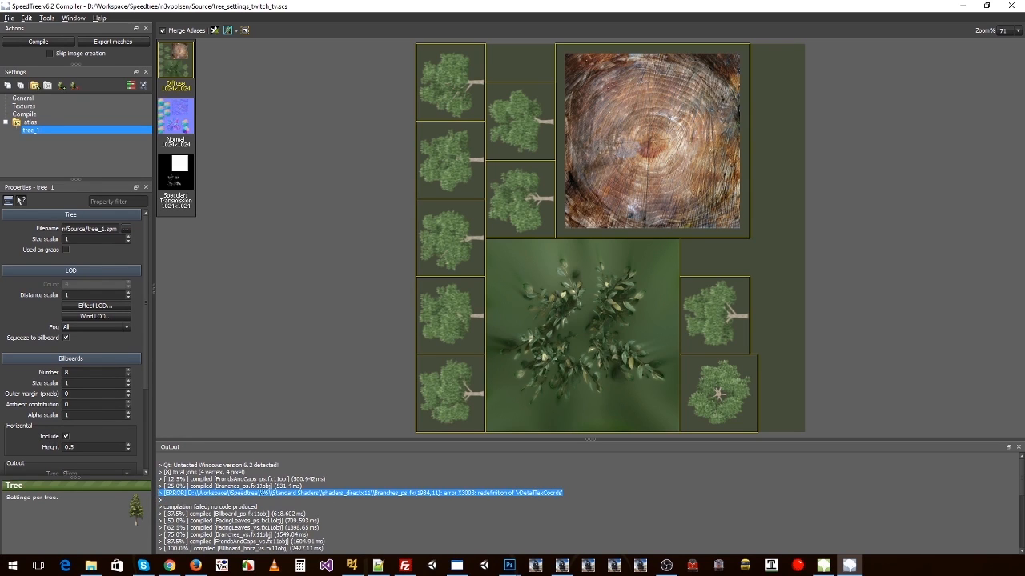
click(282, 491)
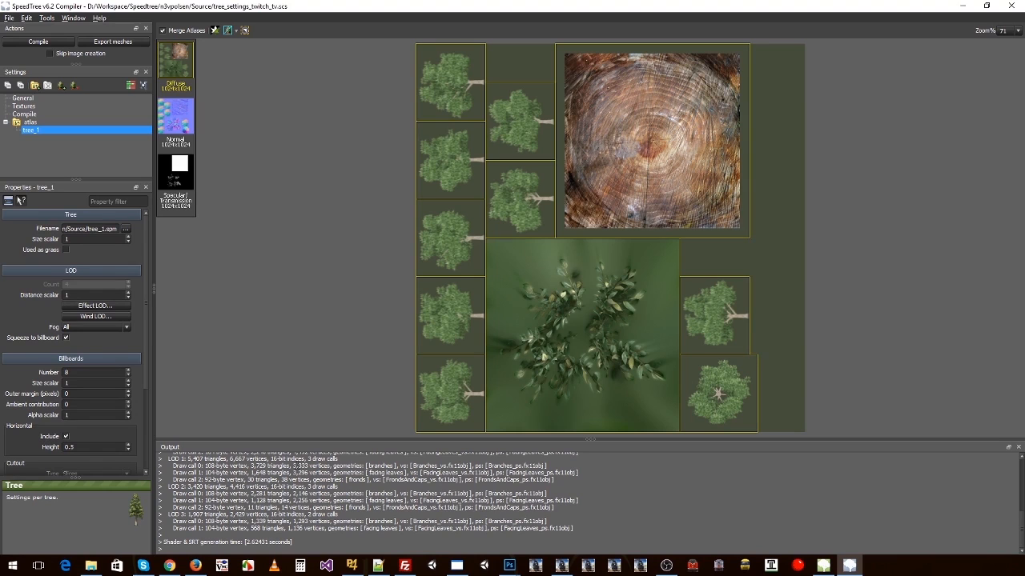
Step: Switch to File Explorer, open the compiled atlas folder inside Output, and inspect its atlas texture files
key(alt+Tab)
key(alt+Tab)
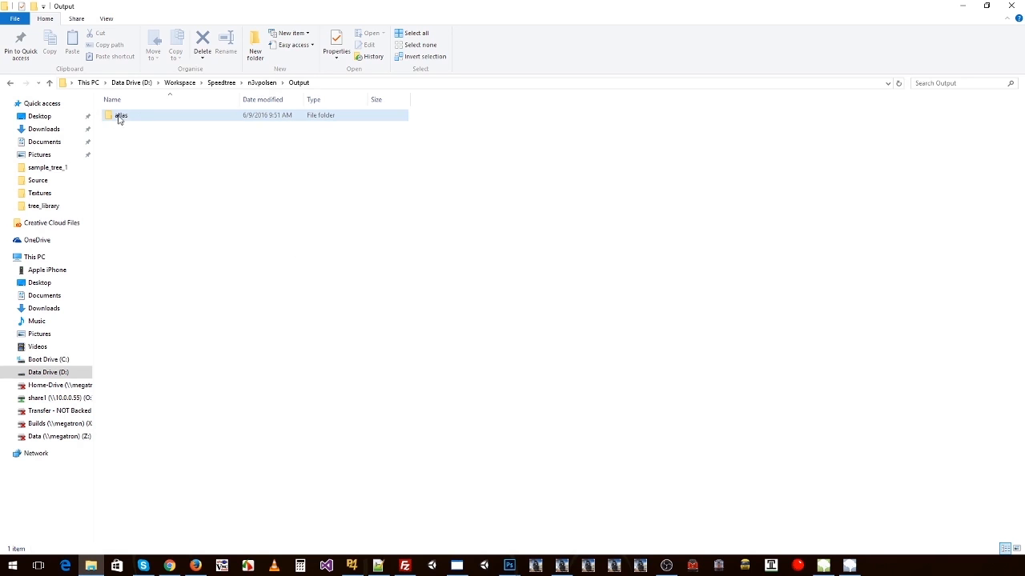
key(alt+Tab)
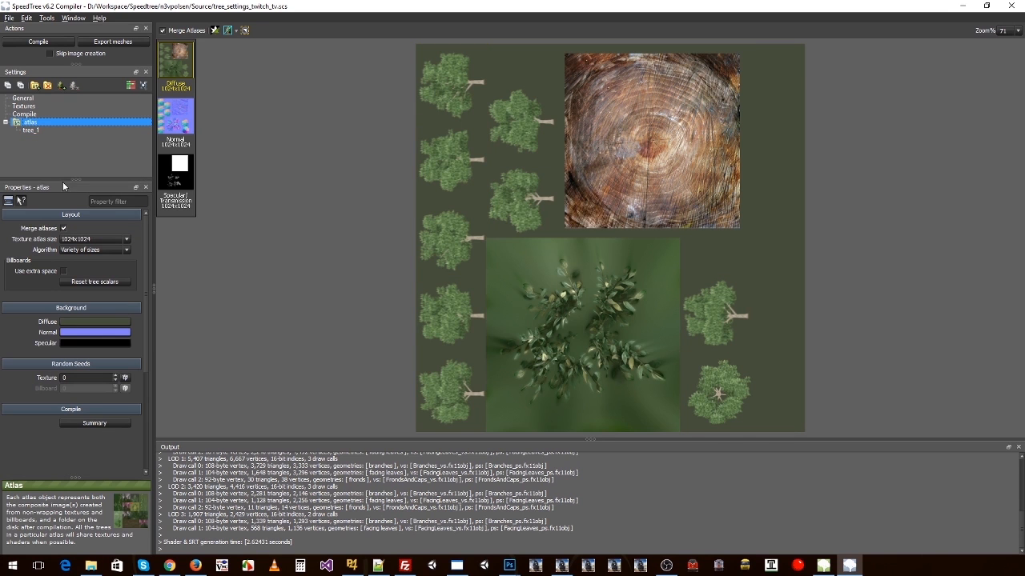
key(alt+Tab)
click(116, 119)
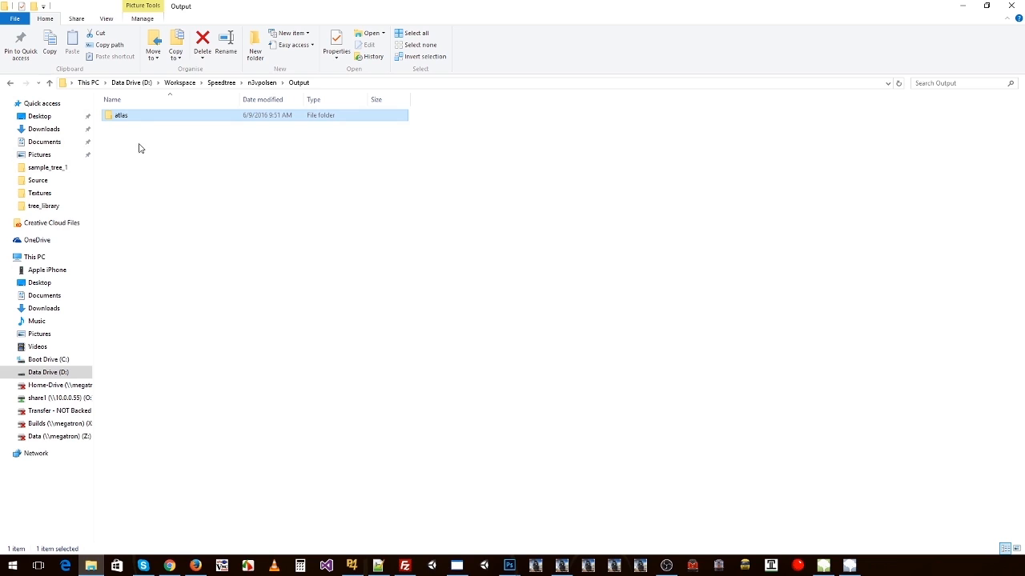
double_click(121, 121)
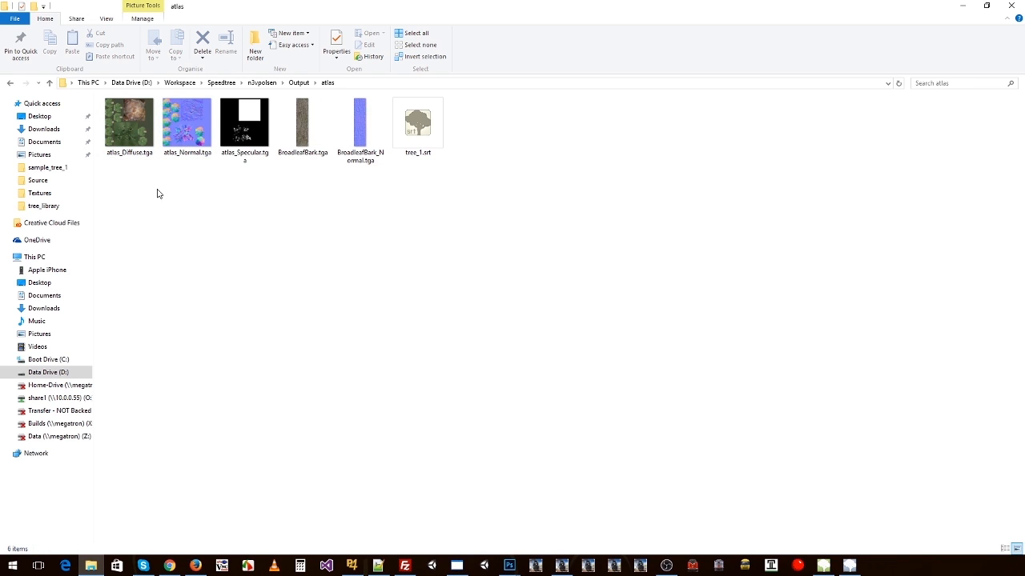
click(129, 128)
click(255, 132)
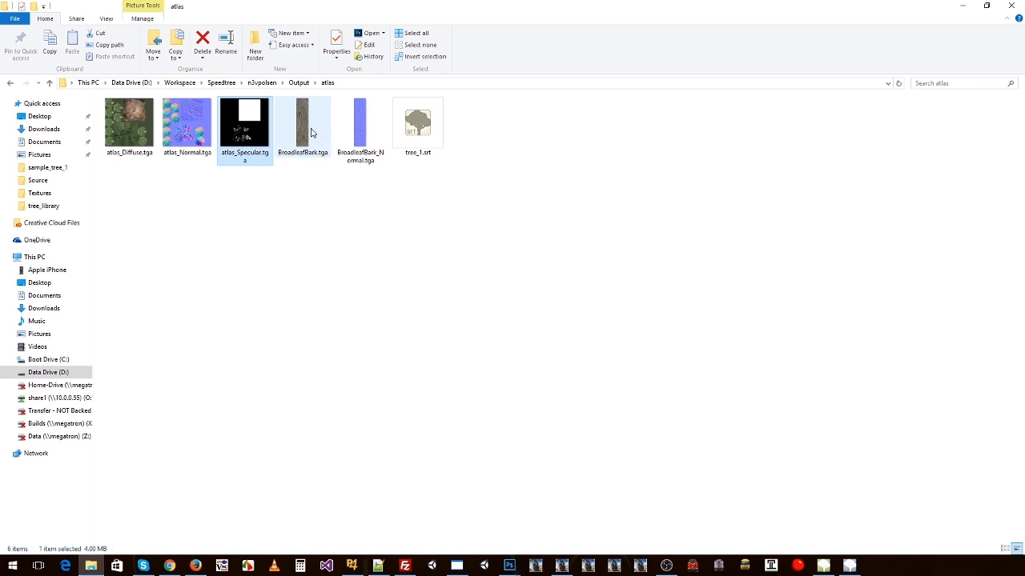
Step: Switch to SpeedTree Compiler and review the atlas's normal, specular/transmission and diffuse textures against the exported files
key(alt+Tab)
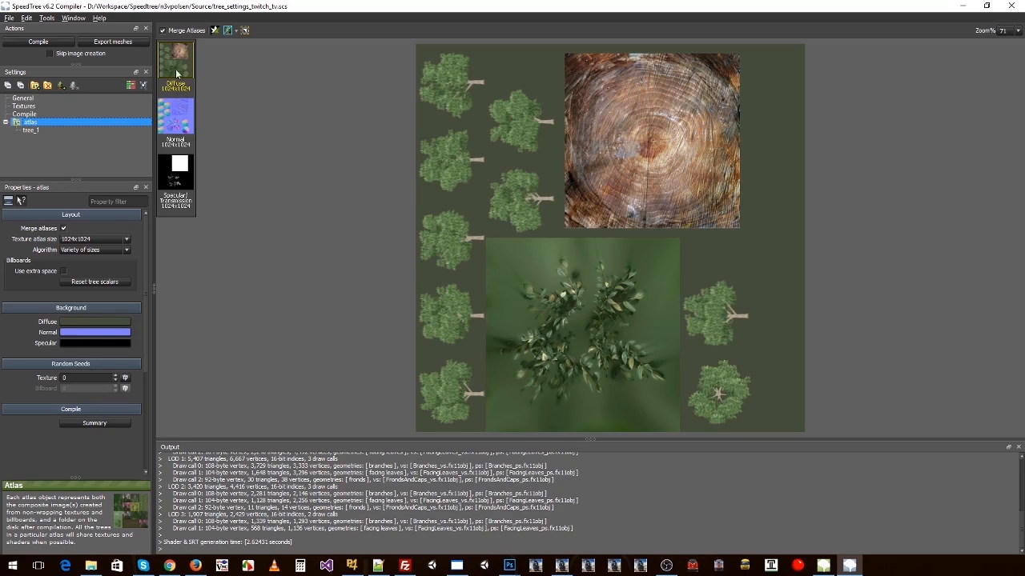
click(173, 105)
click(186, 180)
click(189, 116)
click(187, 70)
Step: Return to File Explorer and inspect the separate BroadleafBark.tga and BroadleafBark_Normal.tga bark textures
key(alt+Tab)
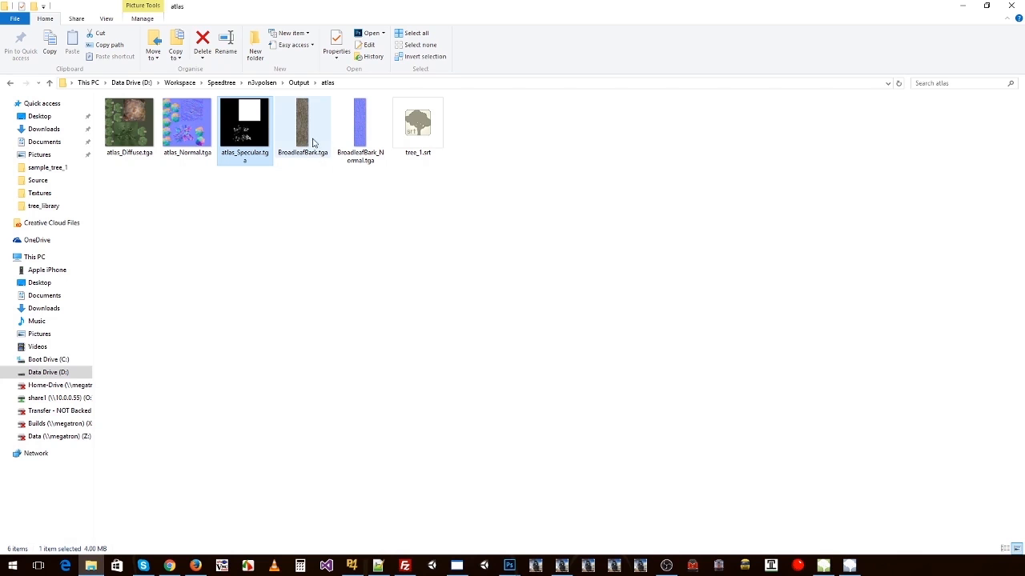
key(Right)
key(Right)
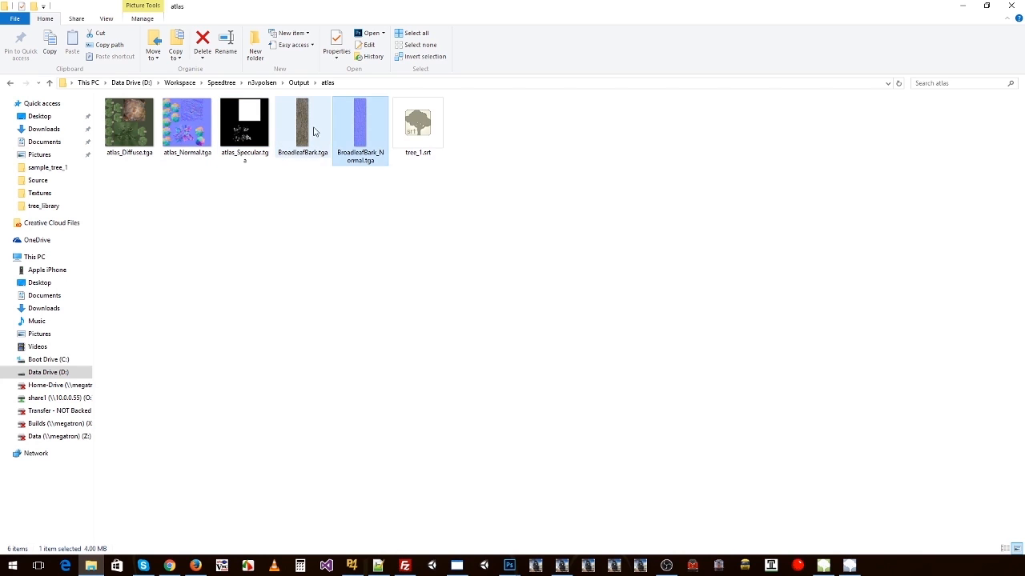
key(Left)
key(Right)
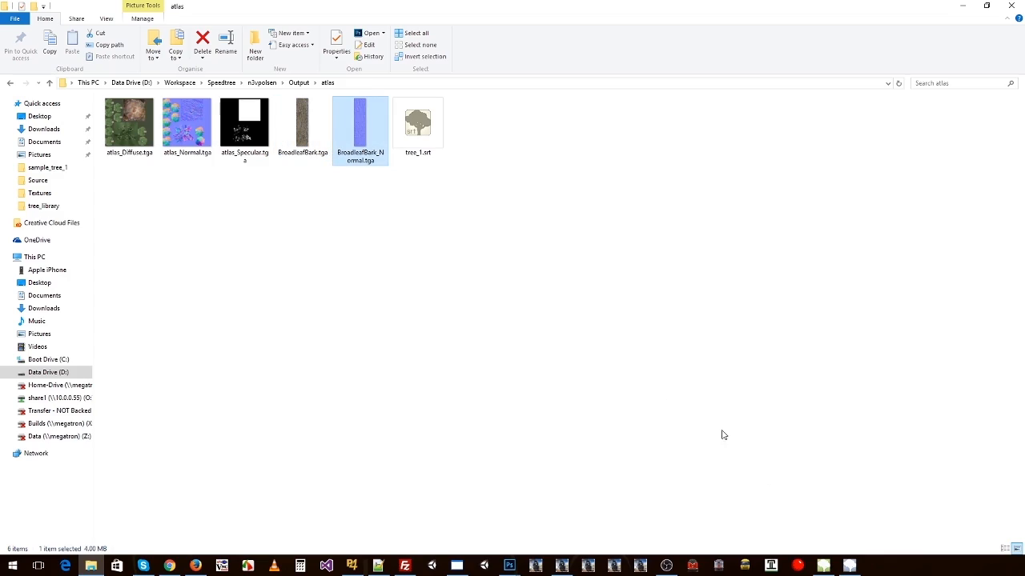
Step: Switch to SpeedTree Modeler, select the trunk and examine the textures of its BroadleafBark material
click(823, 566)
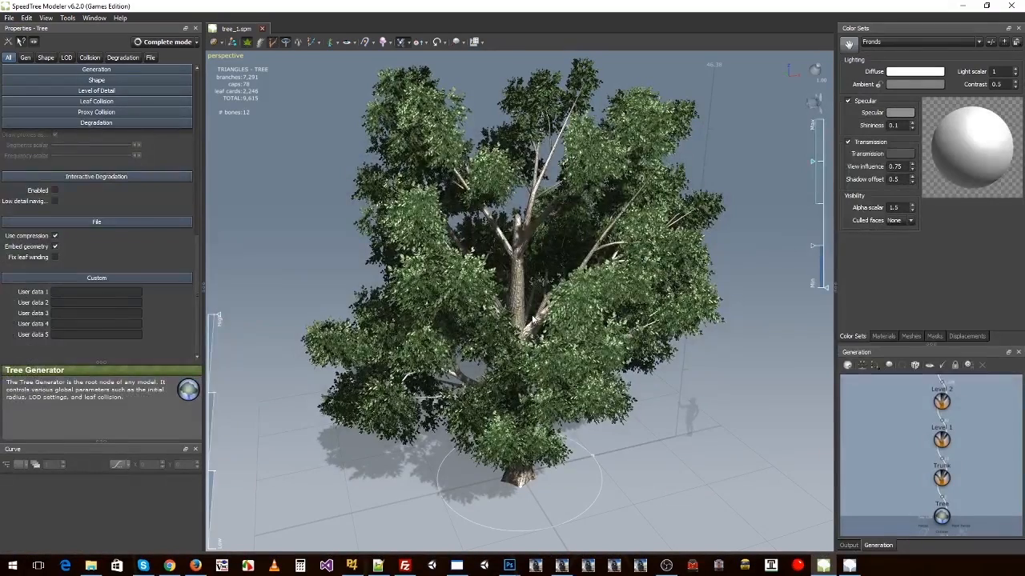
click(531, 320)
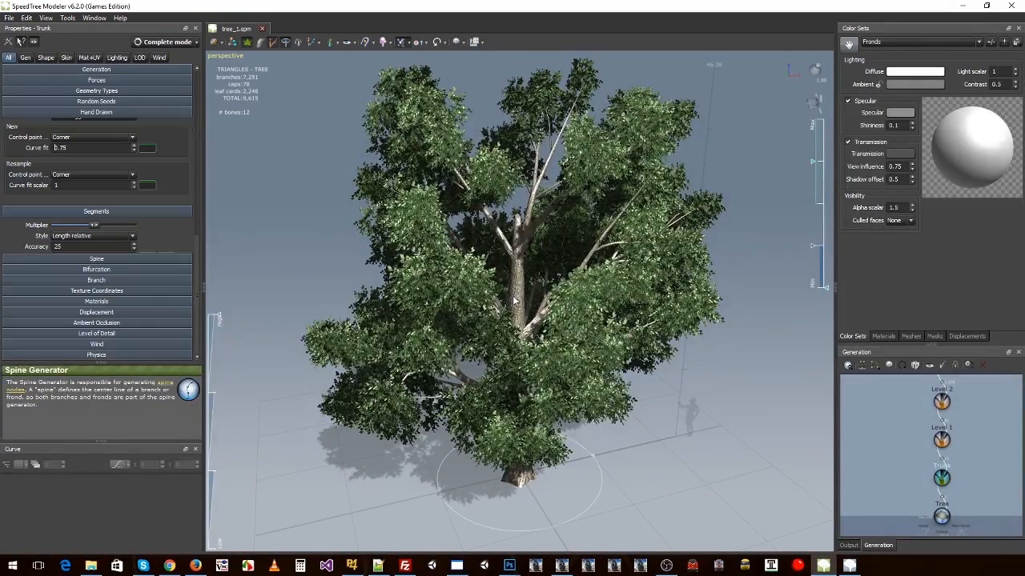
click(884, 336)
click(884, 42)
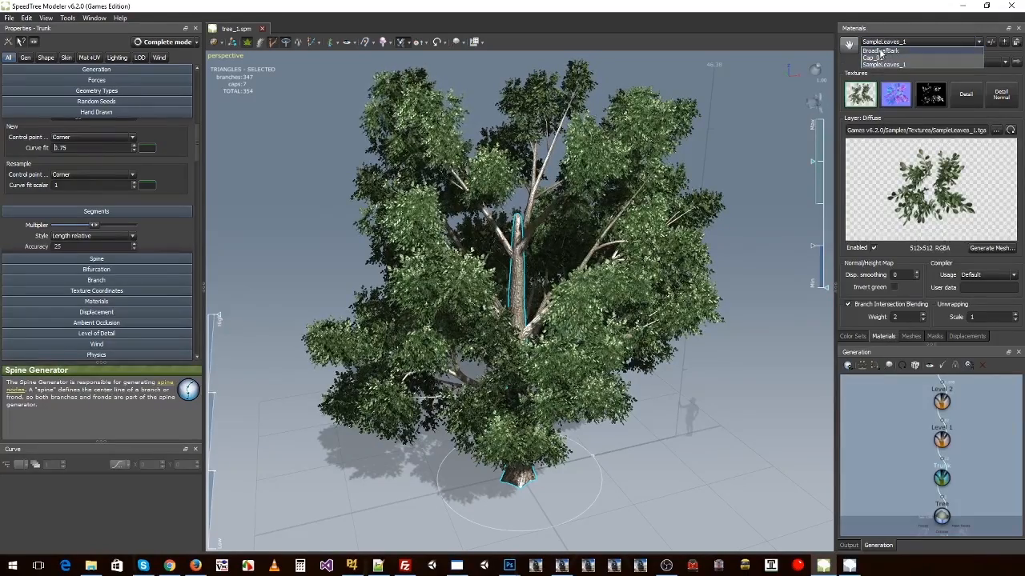
click(880, 51)
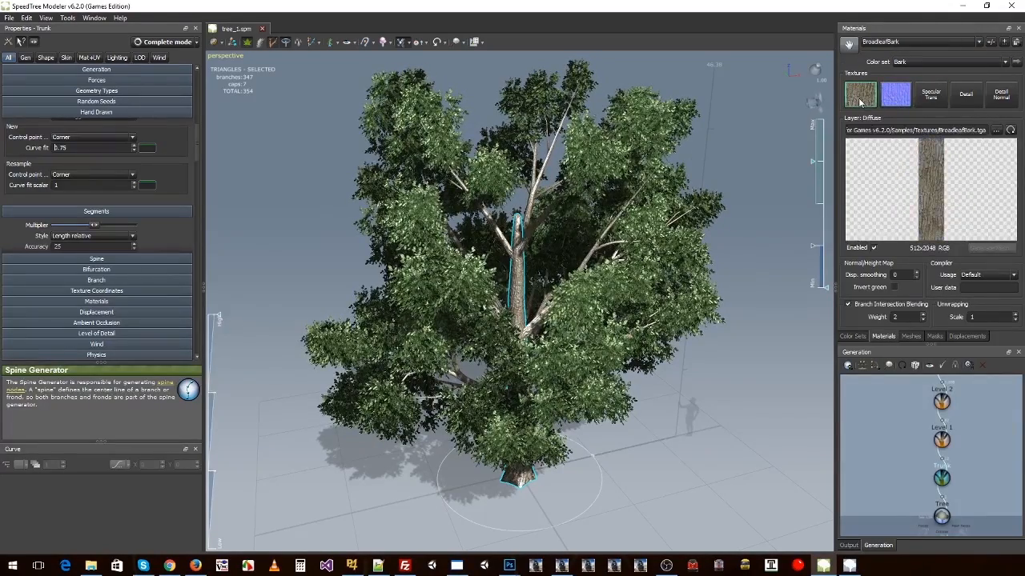
key(alt+Tab)
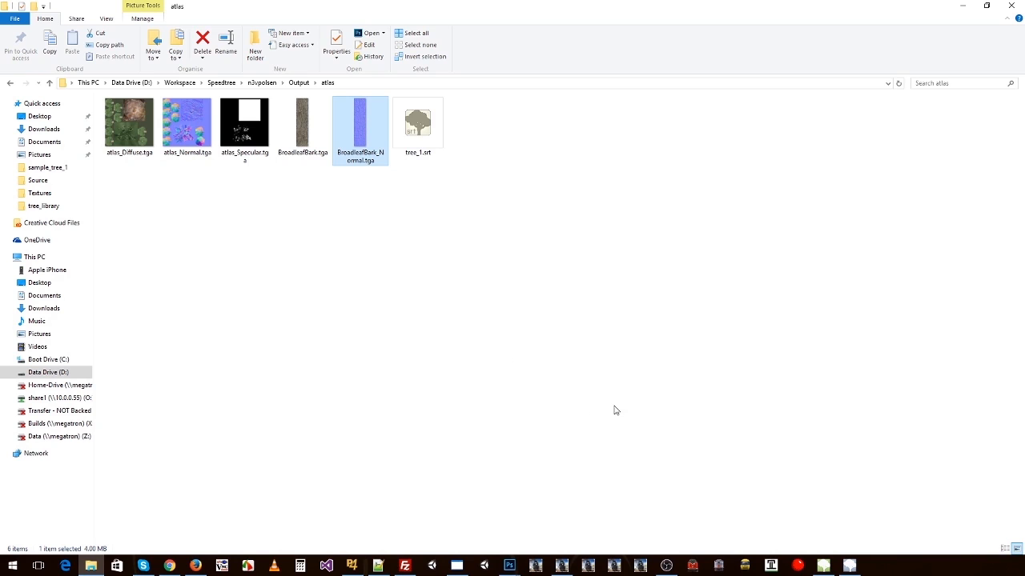
Step: Review the compiled textures and tree_1.srt in File Explorer's atlas folder, selecting all of its files
click(850, 565)
key(alt+Tab)
click(146, 128)
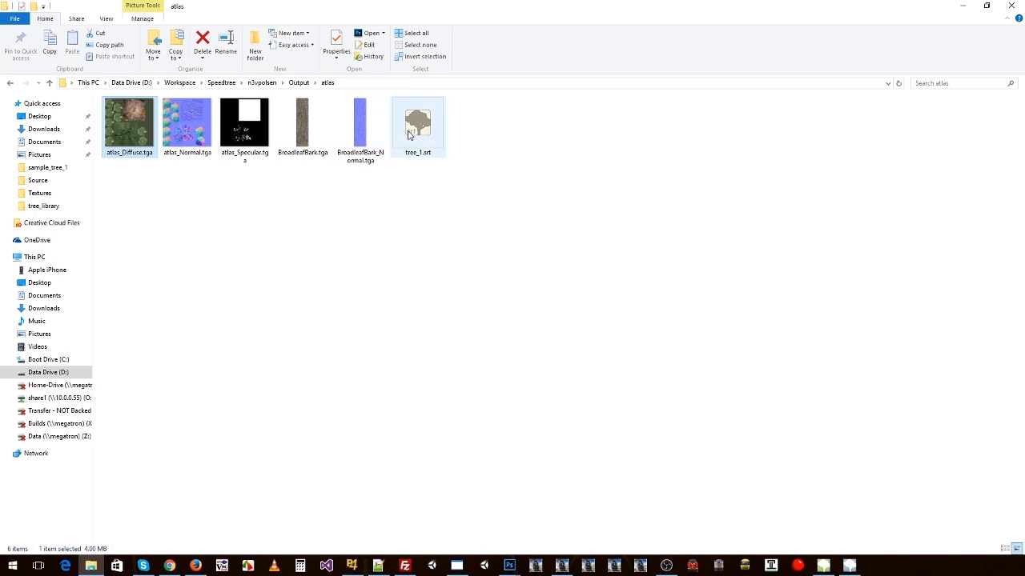
shift+click(408, 134)
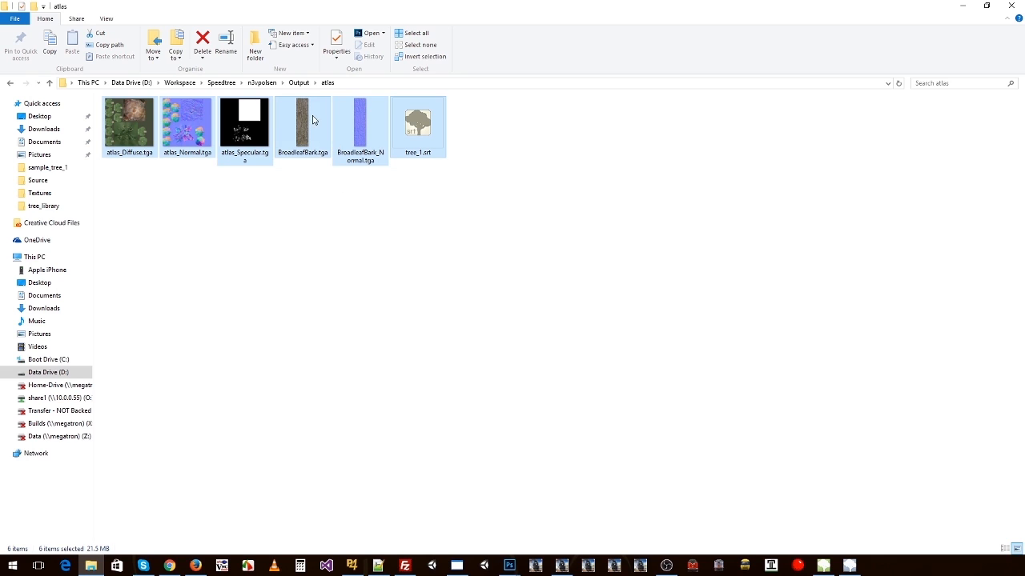
Step: In the Trainz Assets folder, duplicate the tree_library folder and rename the copy tree_1
click(298, 83)
click(271, 84)
double_click(160, 138)
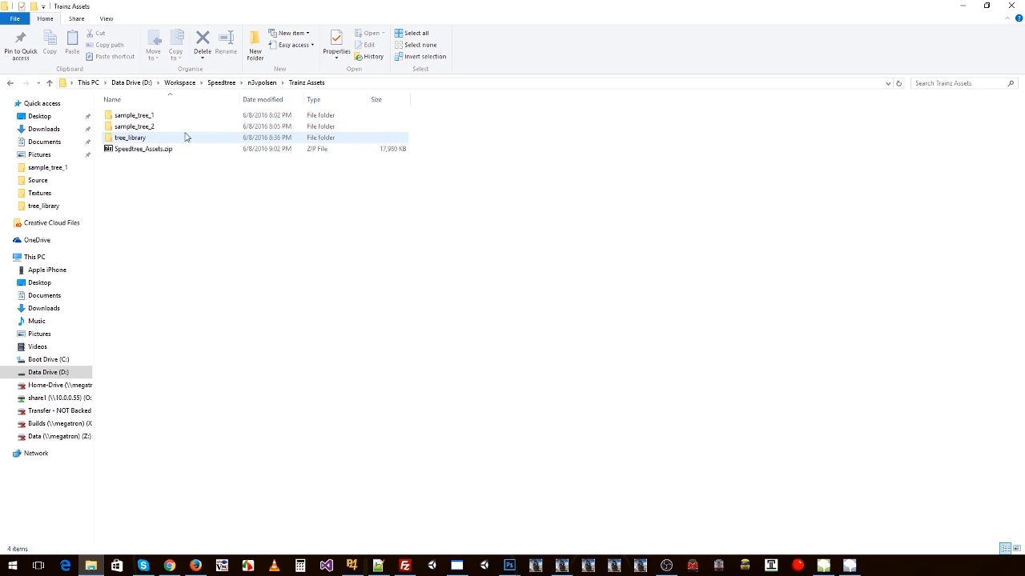
click(157, 118)
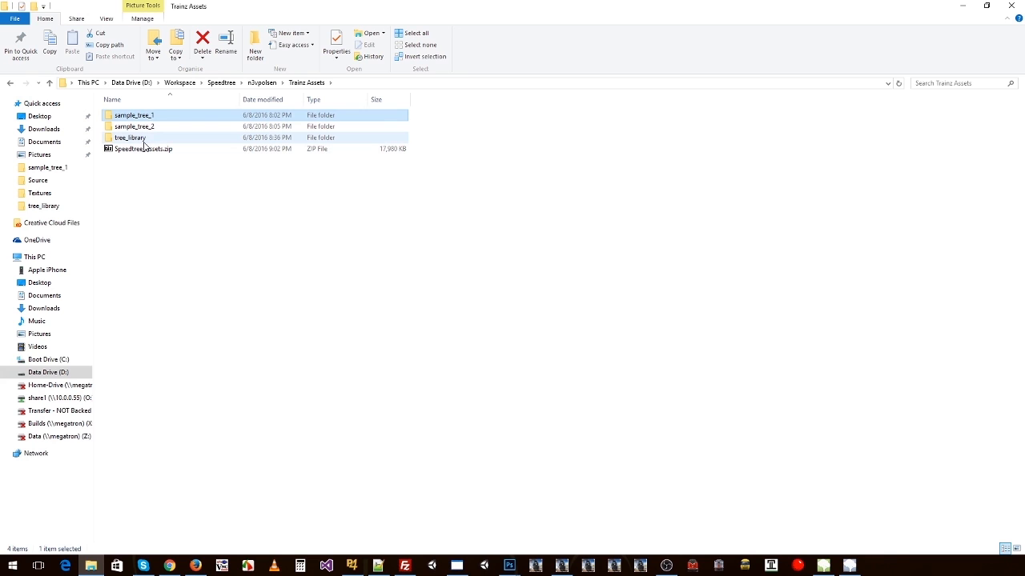
click(145, 141)
key(ctrl+c)
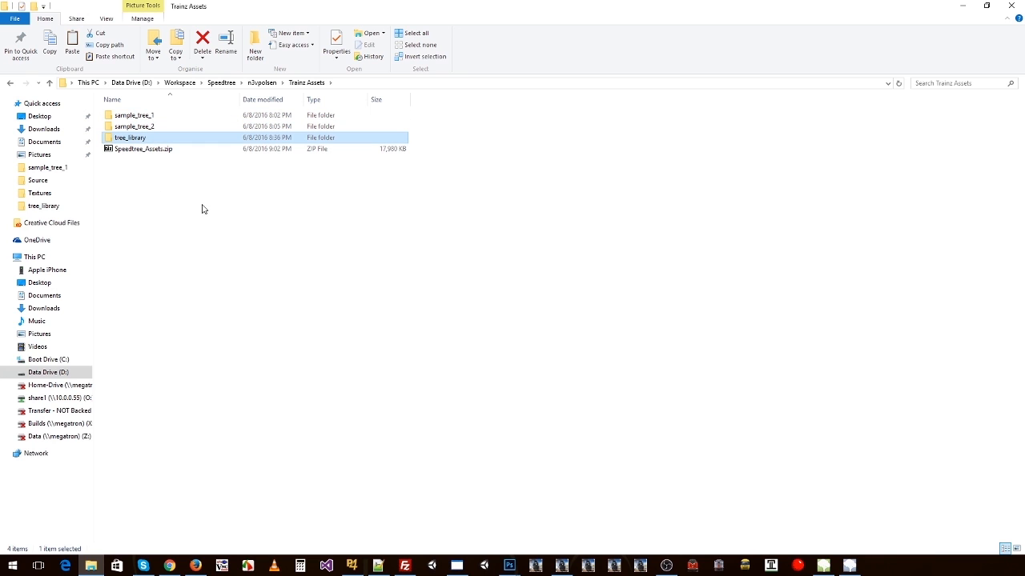
key(ctrl+v)
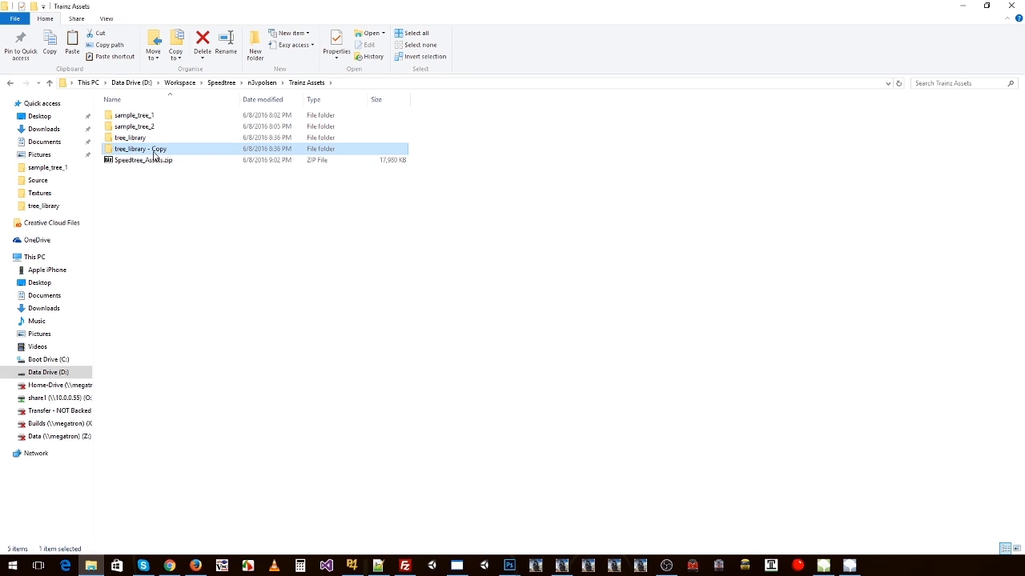
click(155, 152)
text(tree_1)
key(Return)
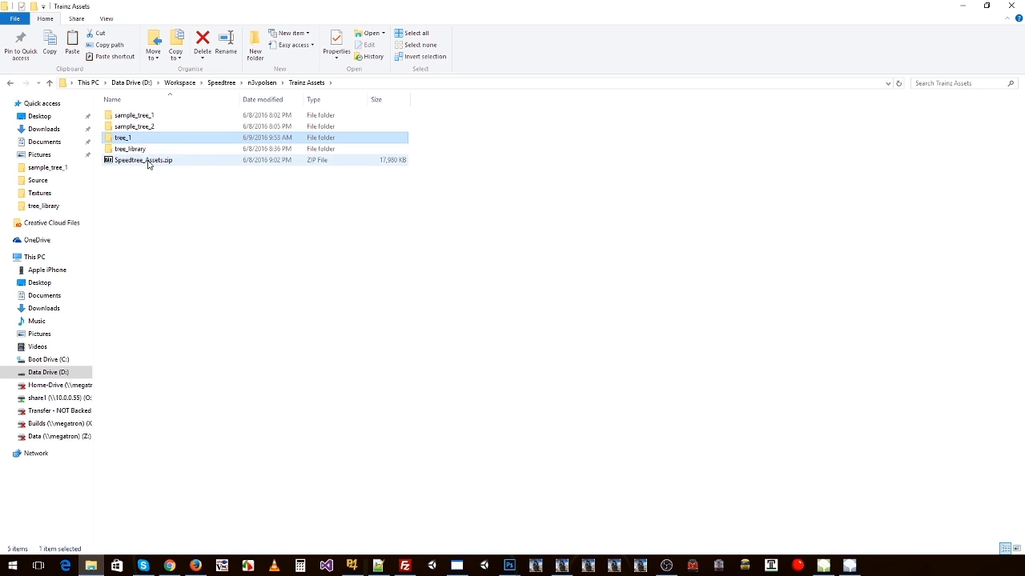
Step: Delete everything in the tree_1 folder except config.txt and thumbnail.jpg
double_click(130, 137)
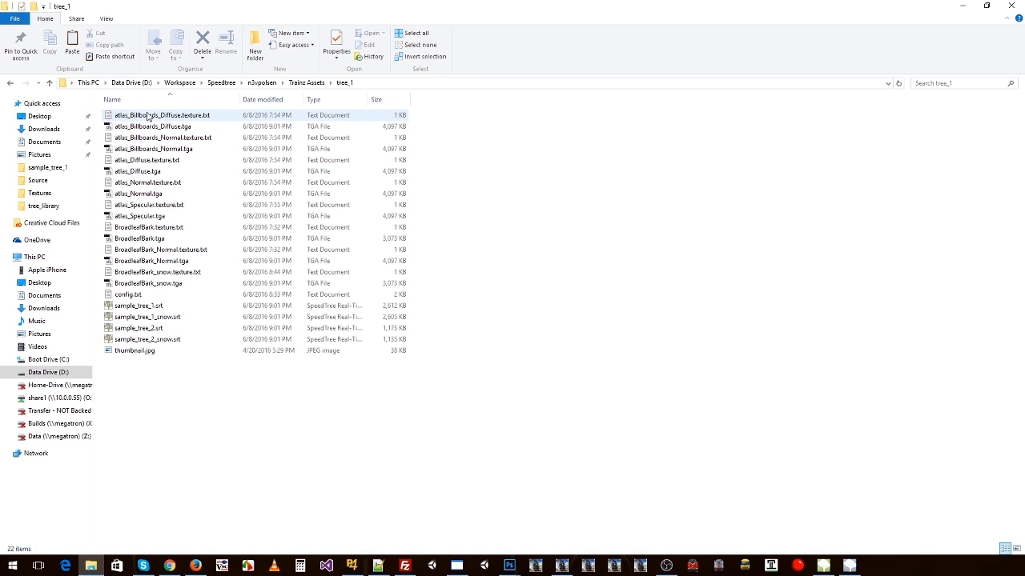
click(148, 118)
key(ctrl+a)
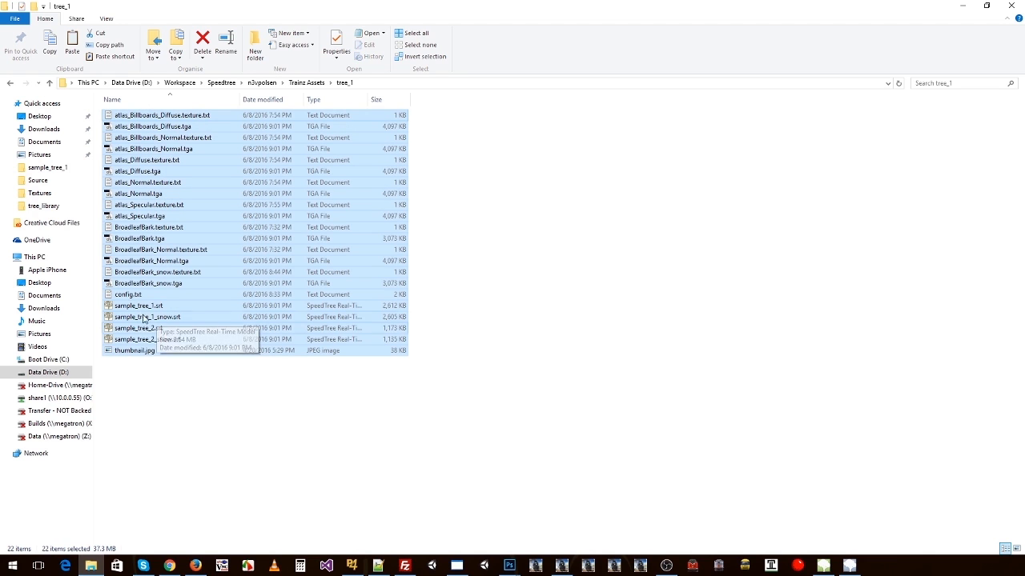
ctrl+click(165, 297)
ctrl+click(183, 349)
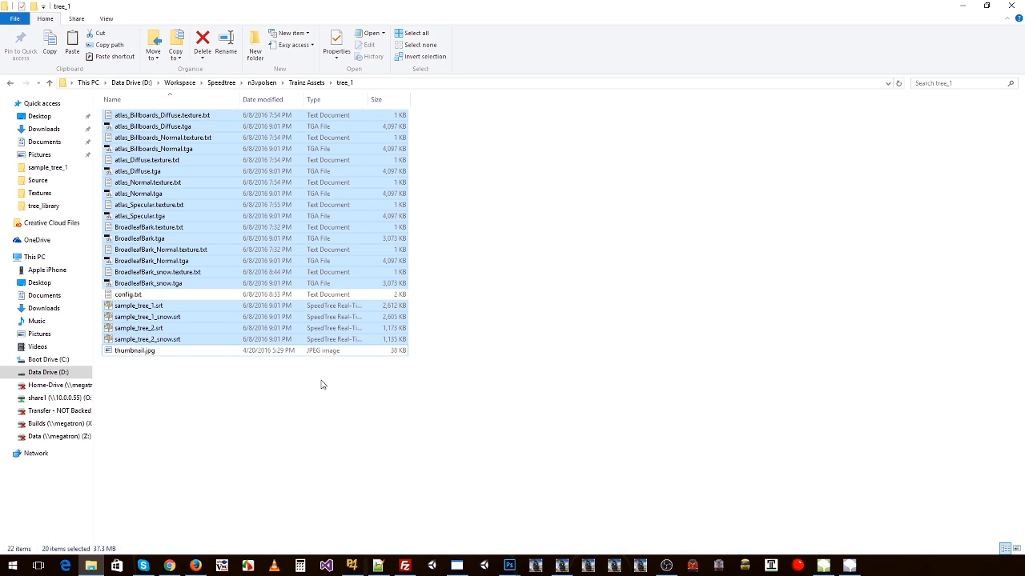
key(Delete)
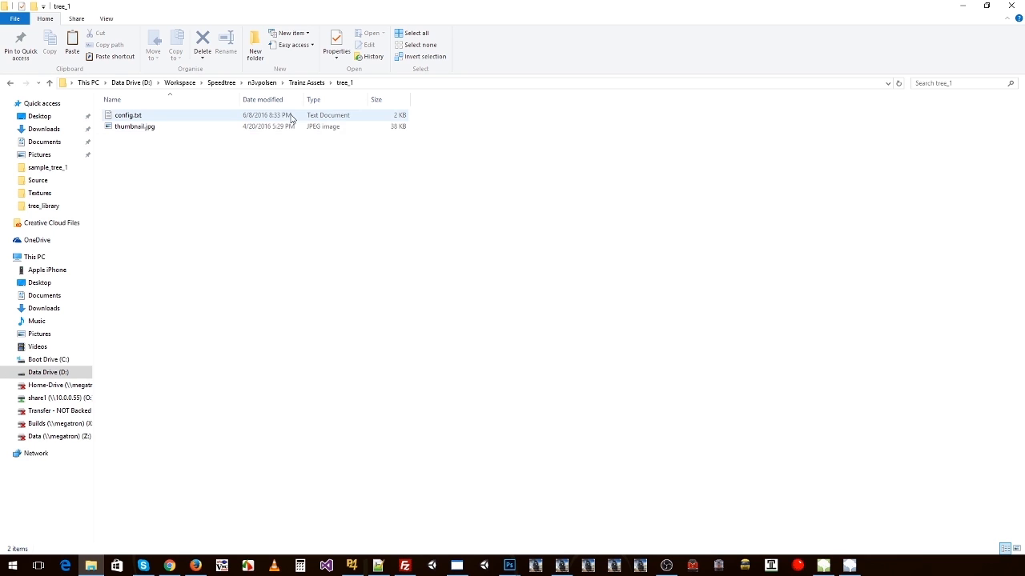
click(212, 128)
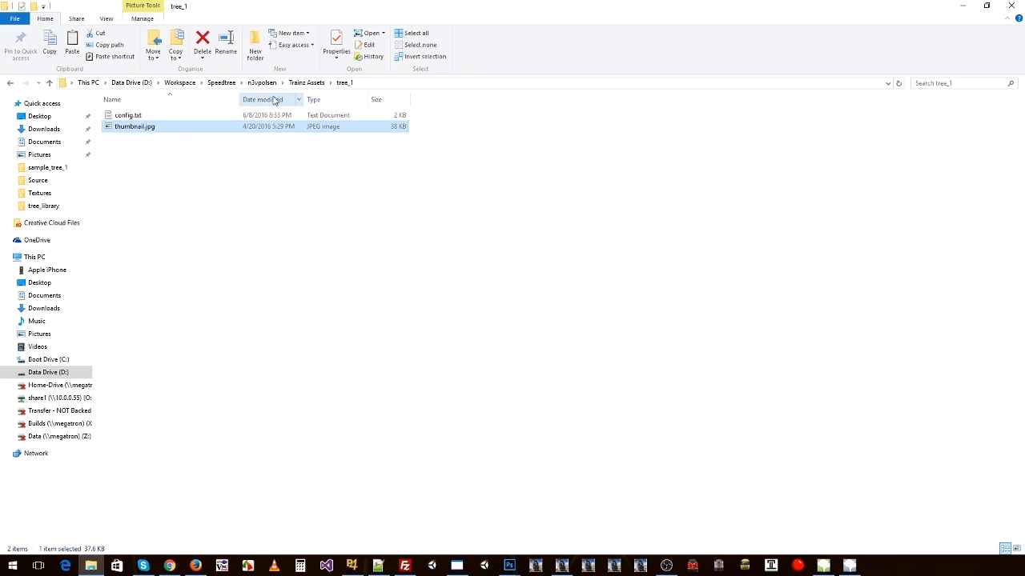
click(133, 118)
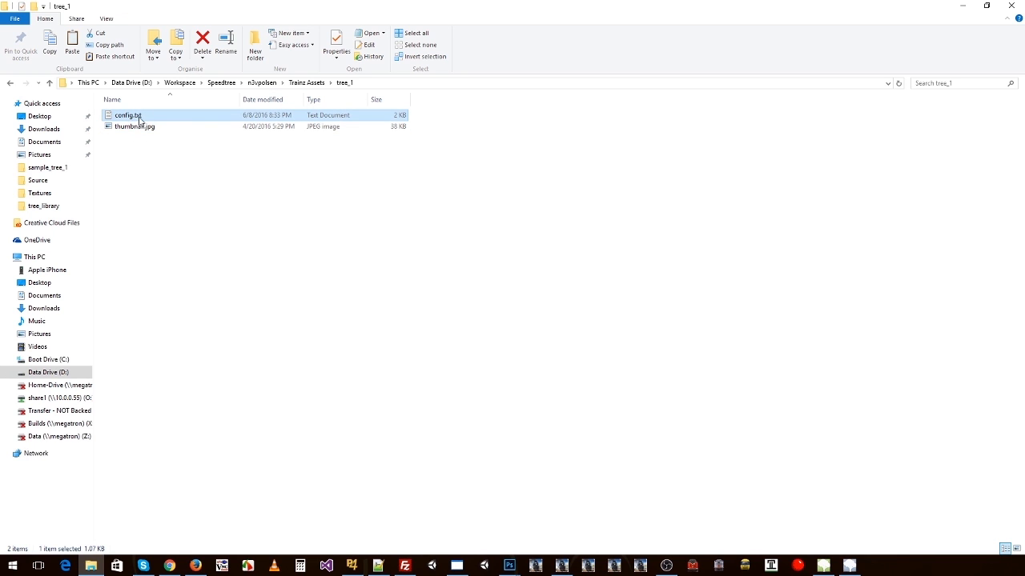
Step: Copy all compiled textures and tree_1.srt from the Output folder's atlas subfolder into the Trainz Assets tree_1 folder
click(264, 83)
double_click(127, 117)
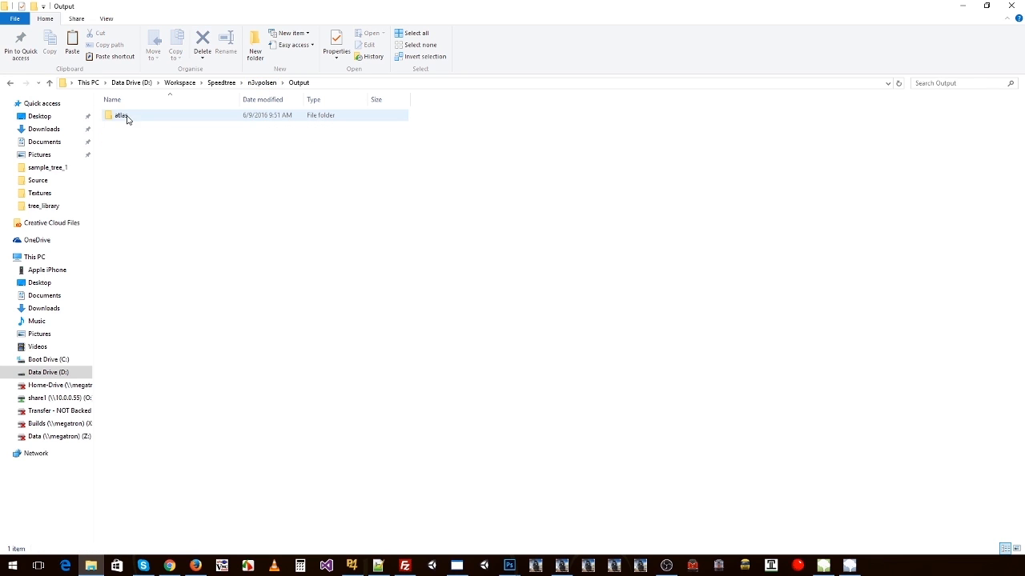
double_click(120, 116)
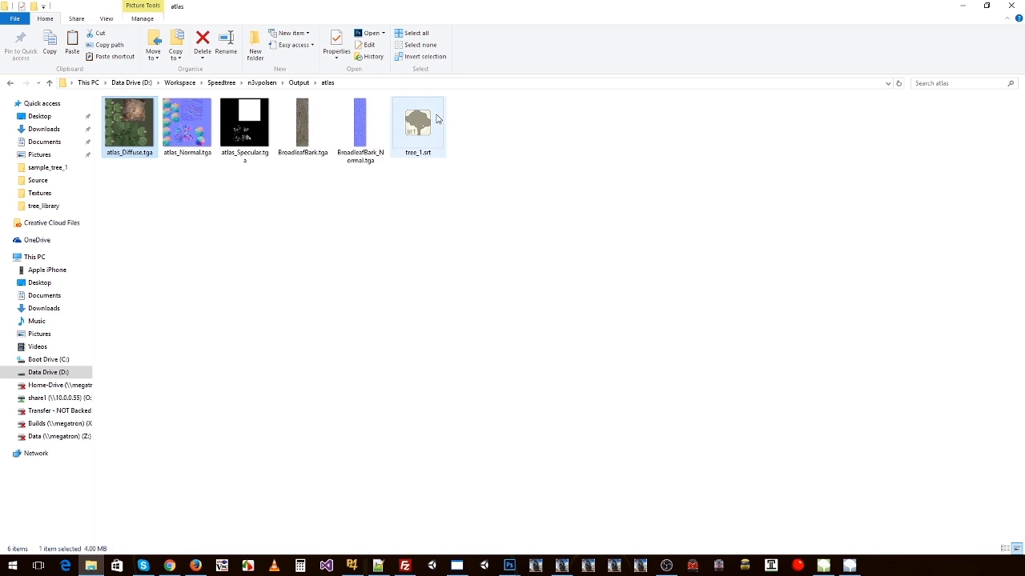
key(ctrl+a)
click(262, 83)
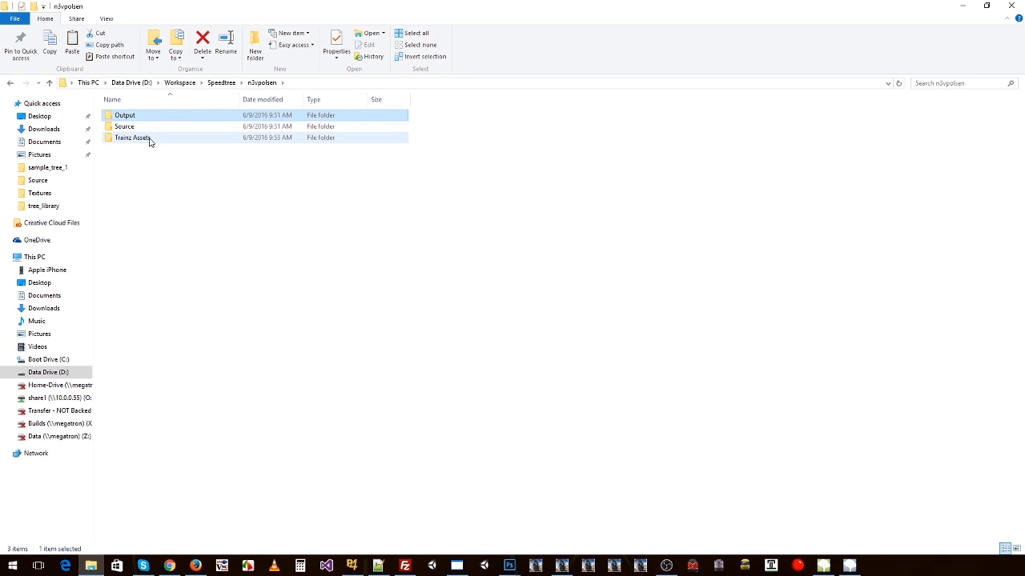
double_click(148, 138)
double_click(149, 138)
key(ctrl+v)
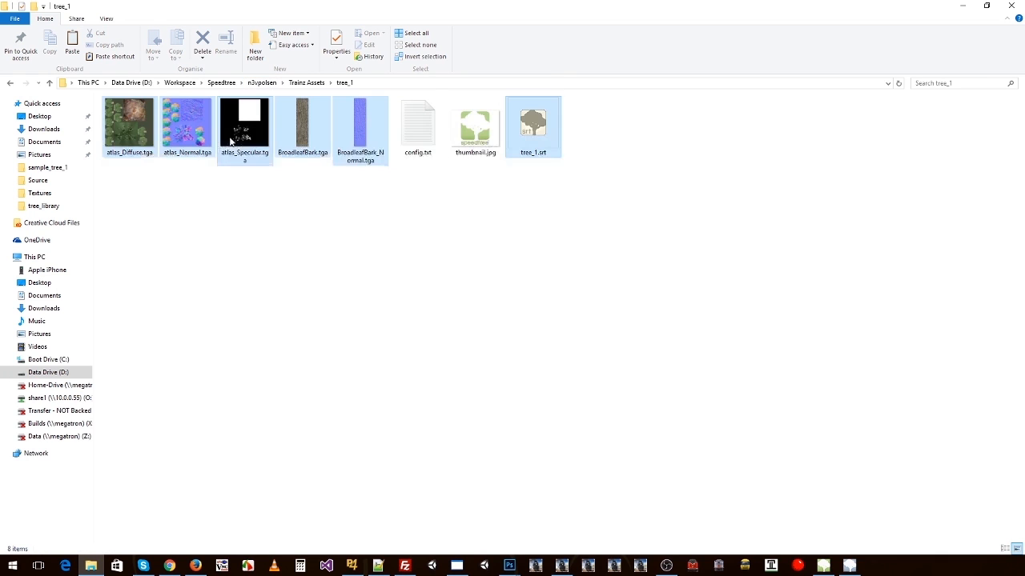
click(345, 240)
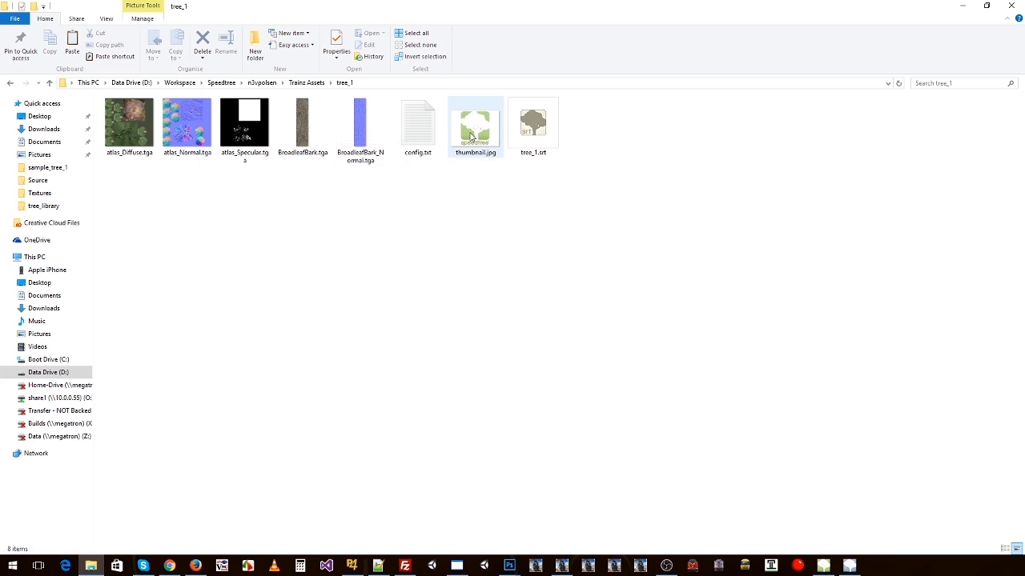
Step: Review the files in the tree_1 folder: tree_1.srt, thumbnail.jpg, config.txt, and the atlas and BroadleafBark textures
click(524, 152)
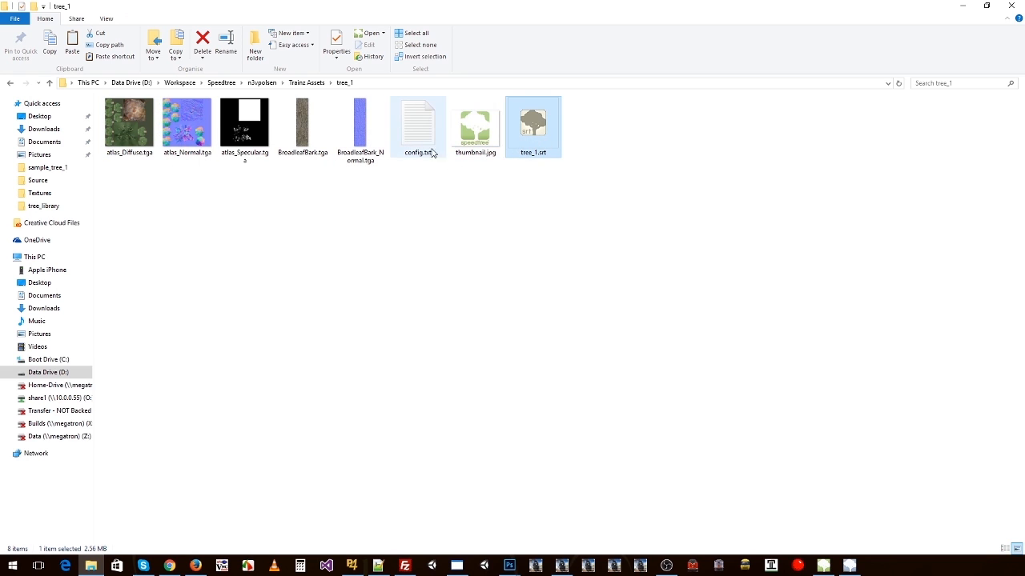
click(459, 144)
click(420, 150)
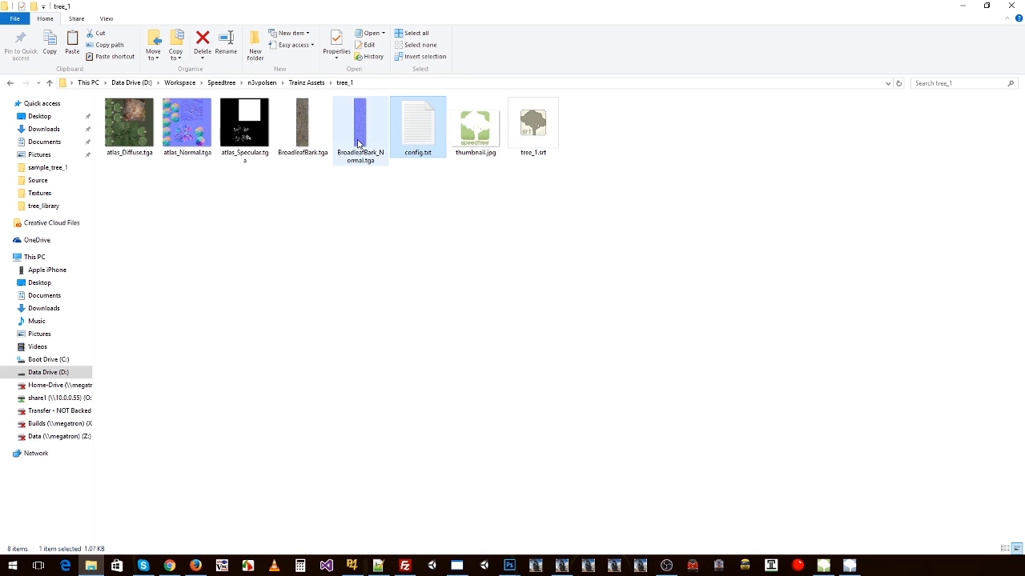
click(130, 136)
click(182, 136)
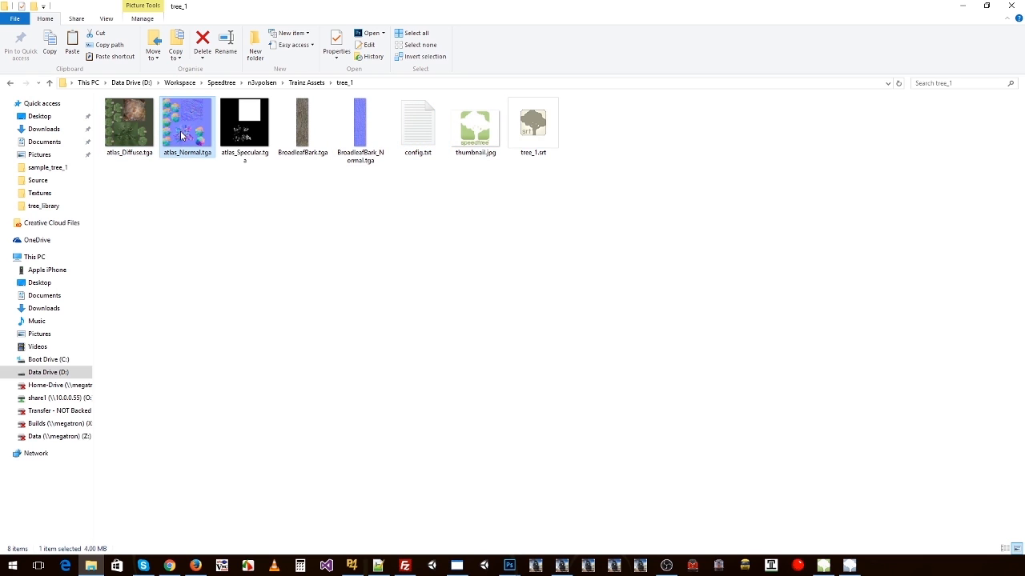
click(240, 133)
click(308, 128)
click(352, 128)
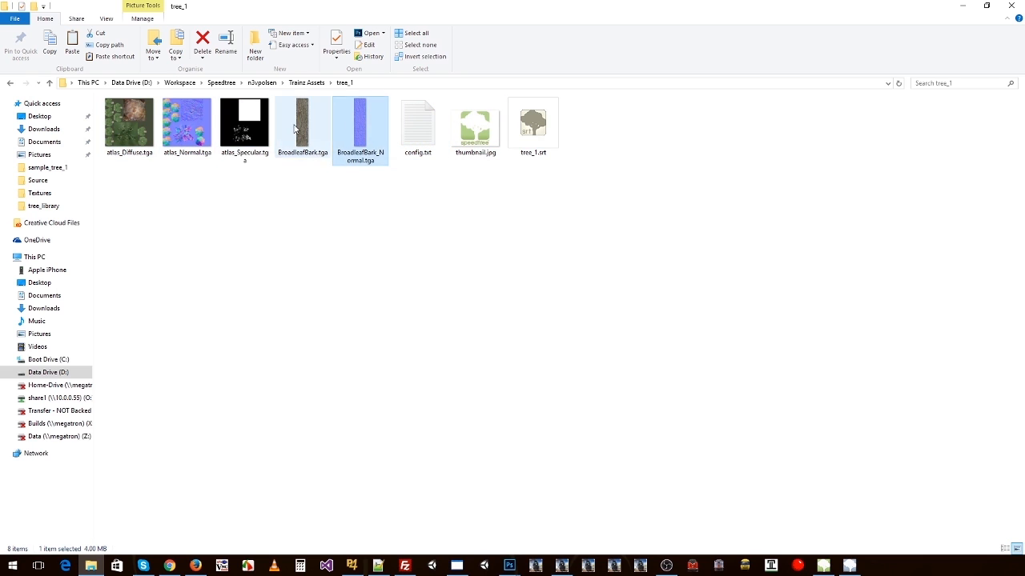
click(242, 134)
click(192, 134)
click(128, 132)
Step: In the tree_library folder, select the texture.txt files of the billboard, atlas specular and non-snow BroadleafBark textures
click(306, 83)
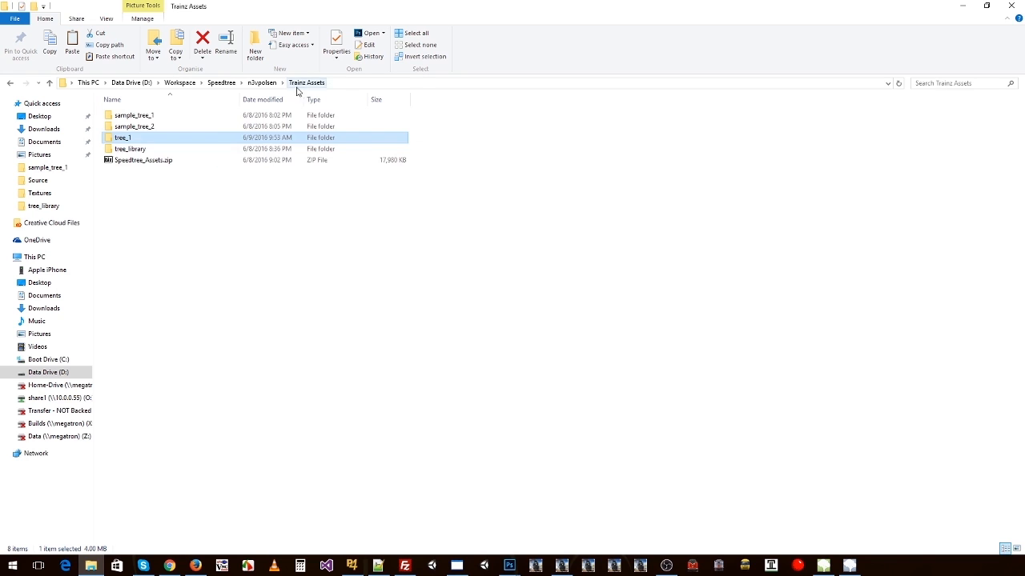
double_click(130, 149)
click(126, 130)
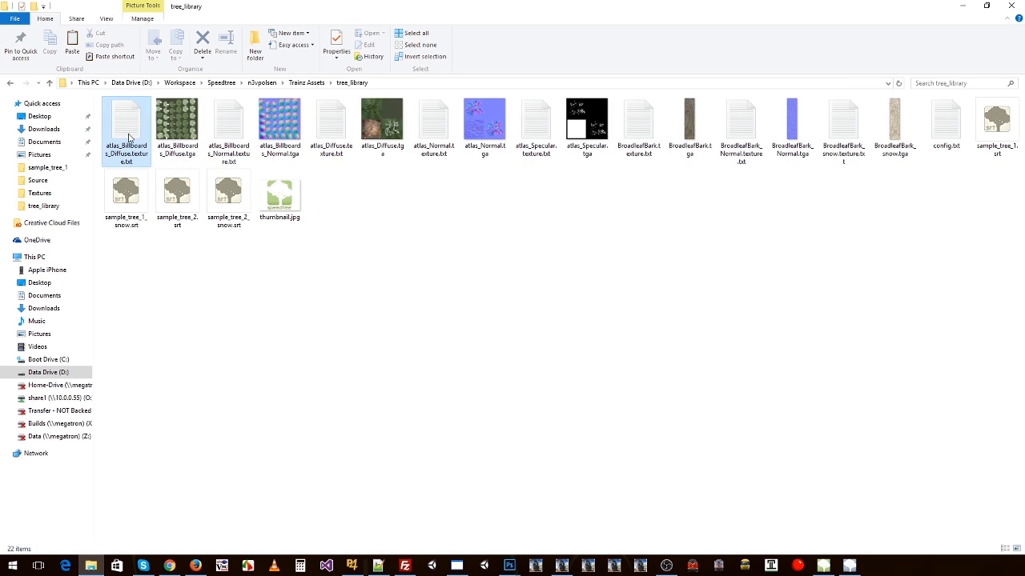
ctrl+click(240, 132)
ctrl+click(332, 128)
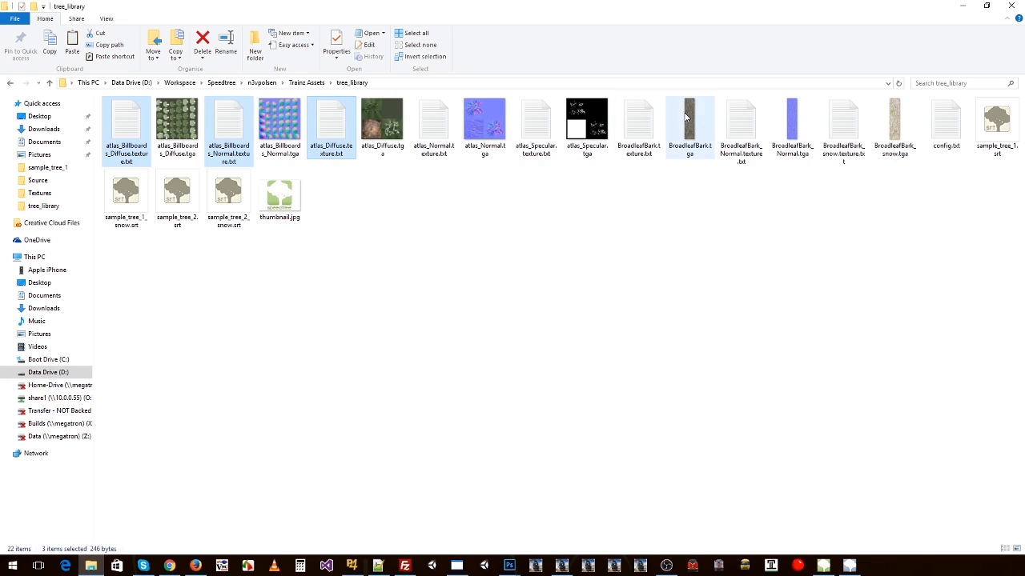
ctrl+click(649, 132)
ctrl+click(742, 135)
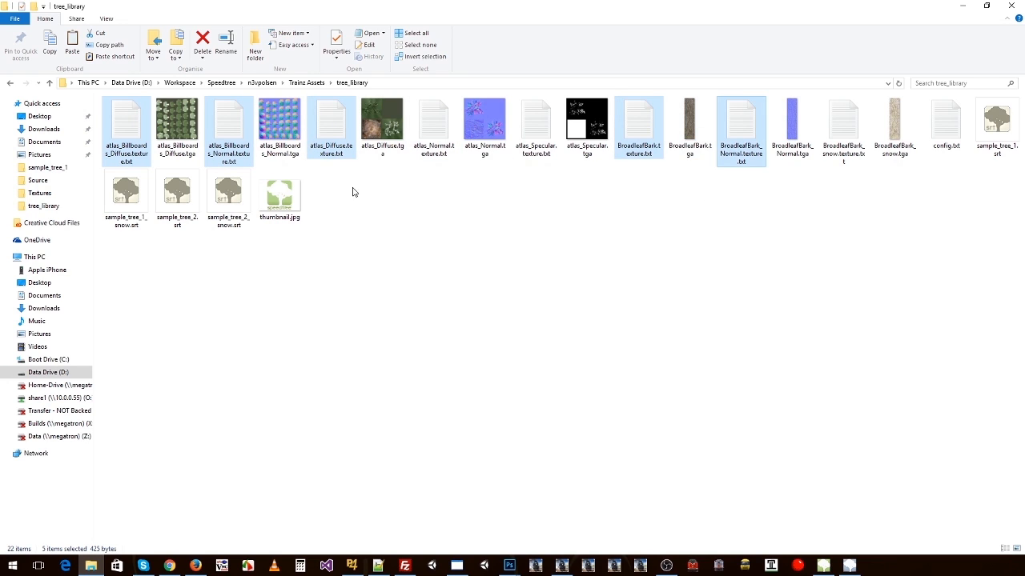
ctrl+click(535, 132)
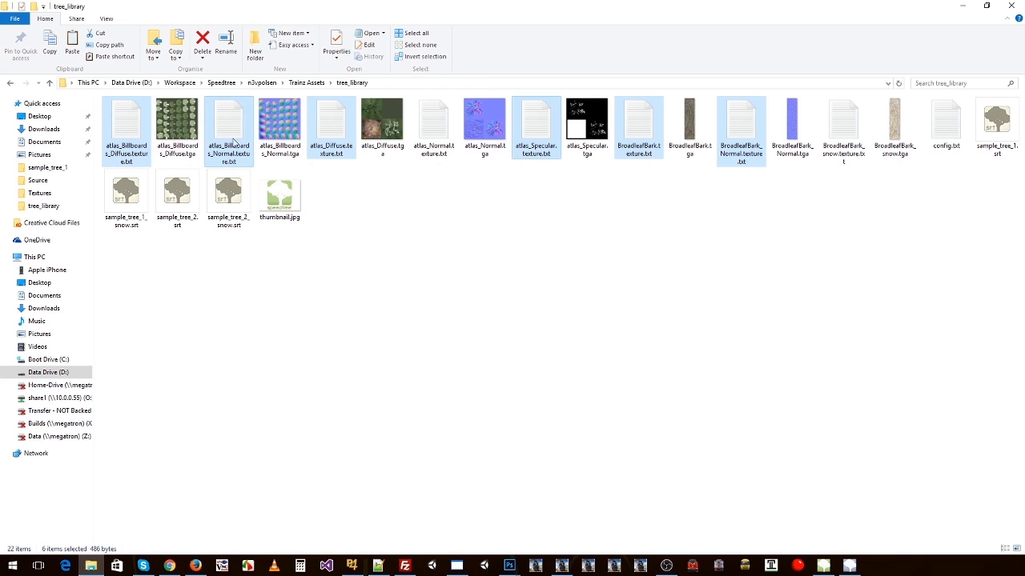
ctrl+click(331, 128)
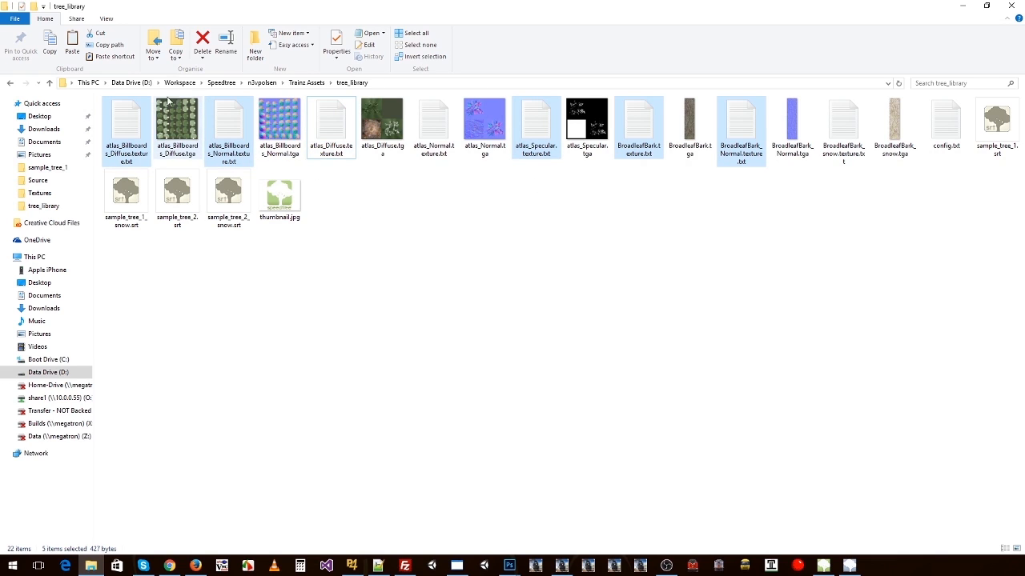
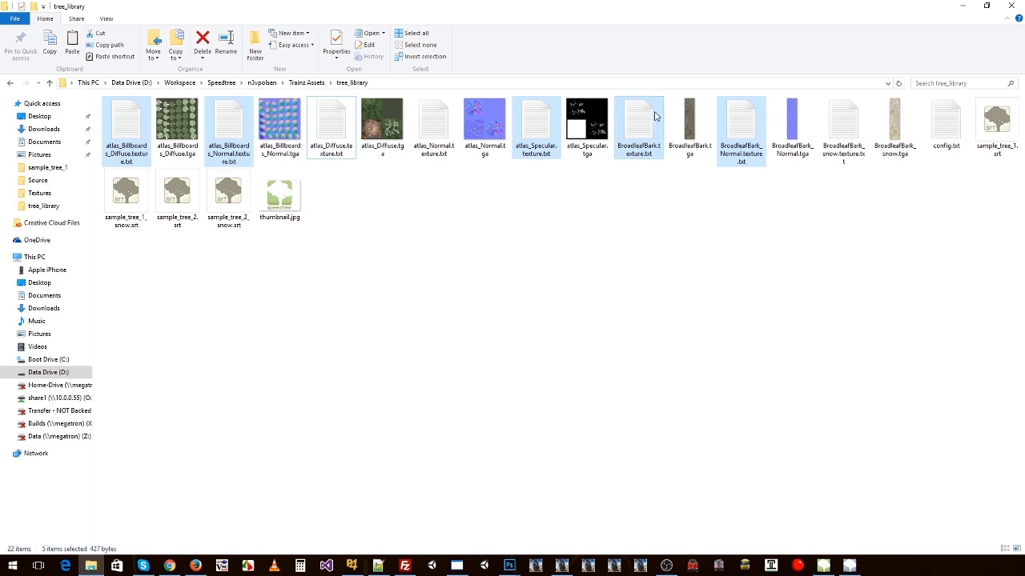
Step: Copy the selected texture.txt files from tree_library into the tree_1 folder under Trainz Assets
click(309, 84)
double_click(149, 140)
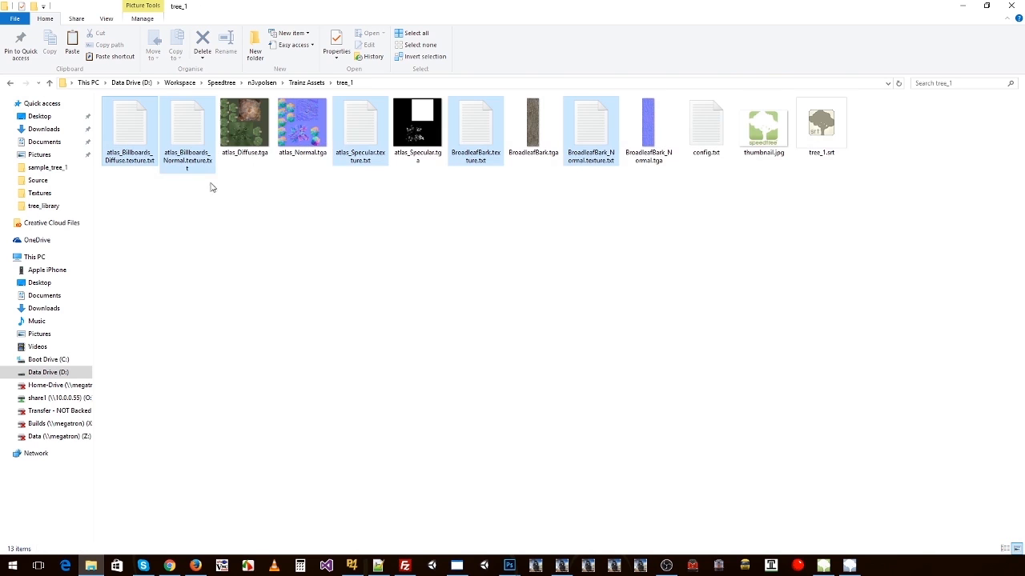
click(360, 195)
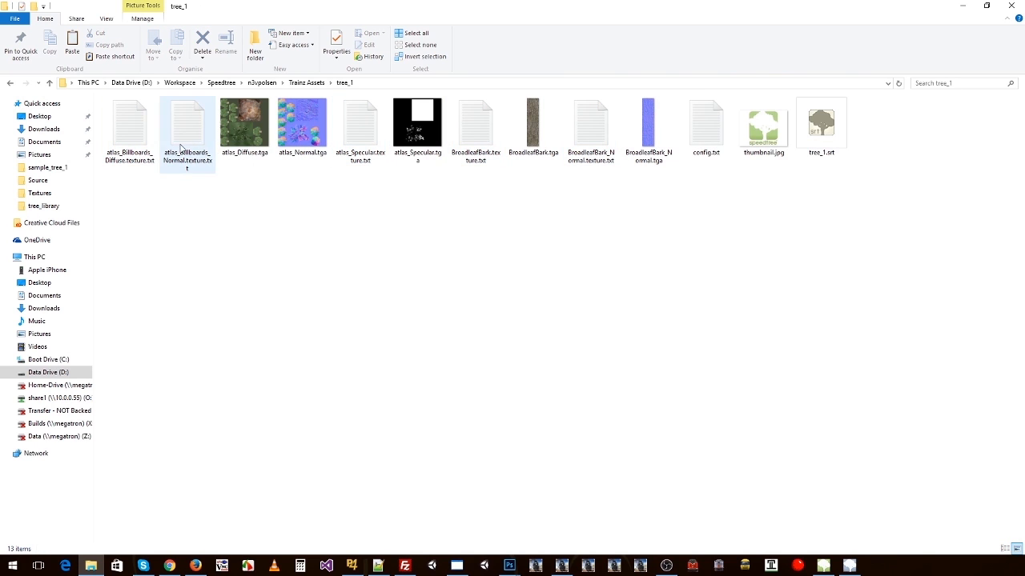
Step: Rename atlas_Billboards_Diffuse.texture.txt as atlas_Diffuse.texture.txt to match the name of atlas_Diffuse.tga
click(132, 144)
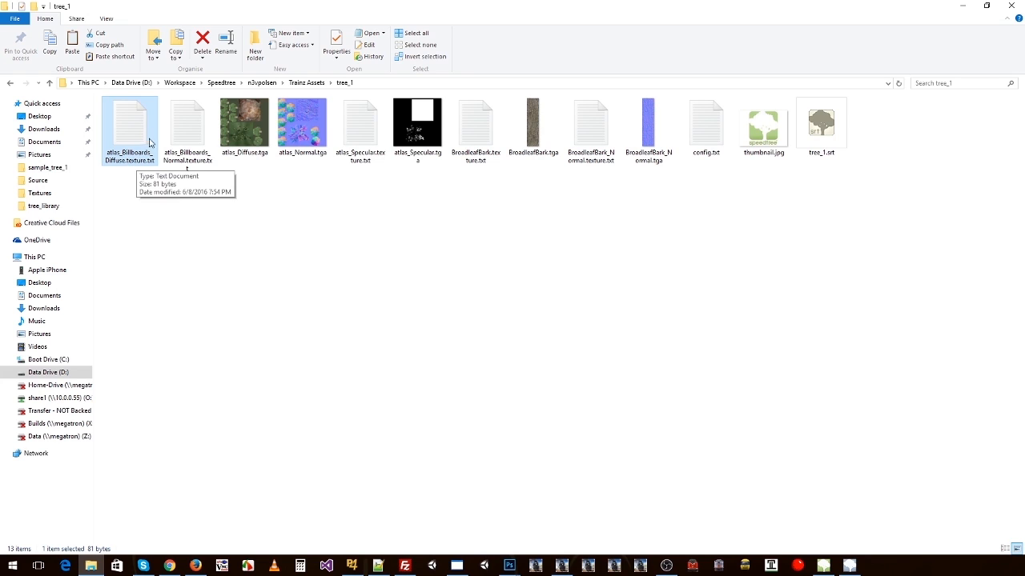
click(244, 156)
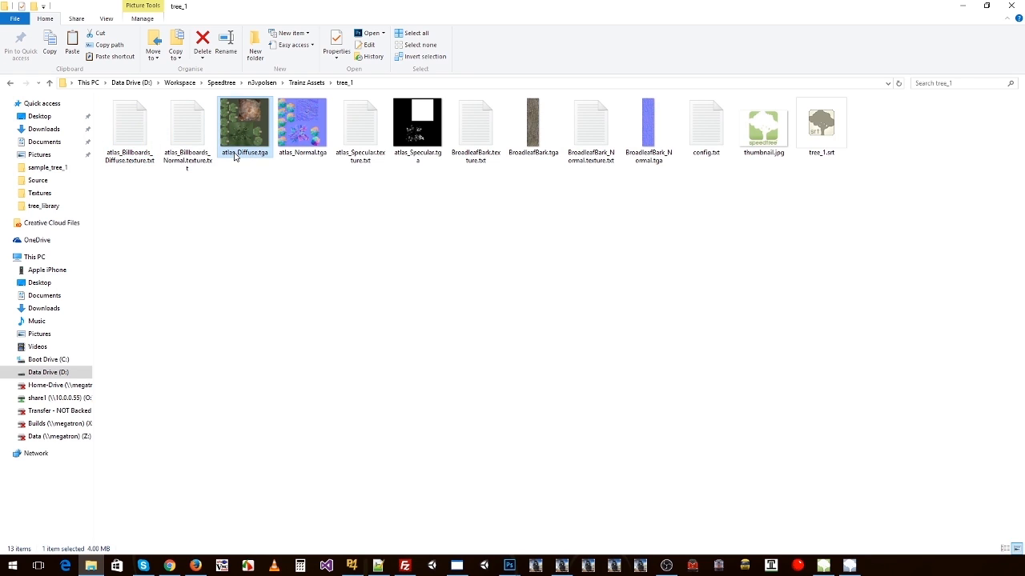
click(236, 157)
key(ctrl+c)
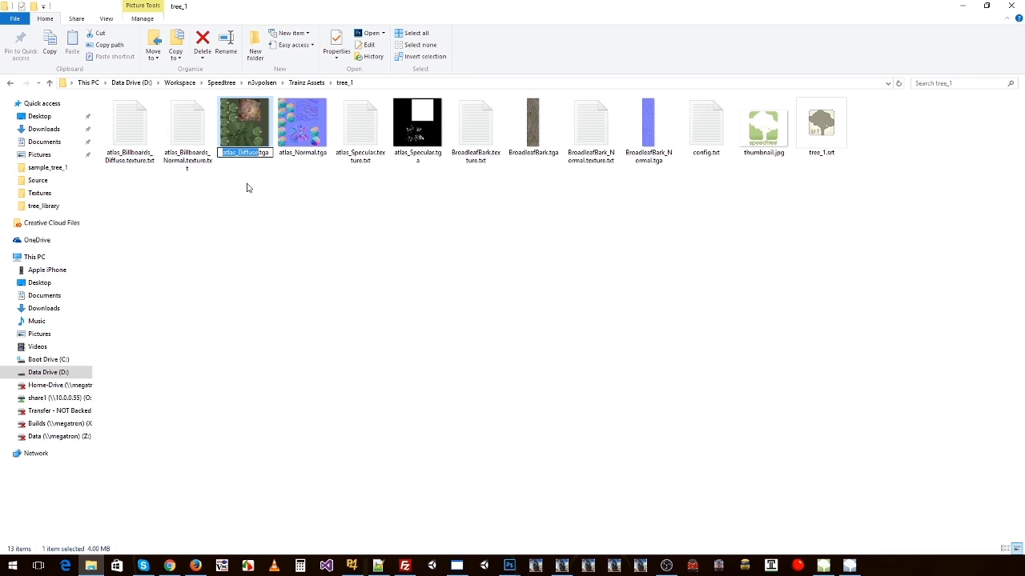
key(Escape)
click(128, 160)
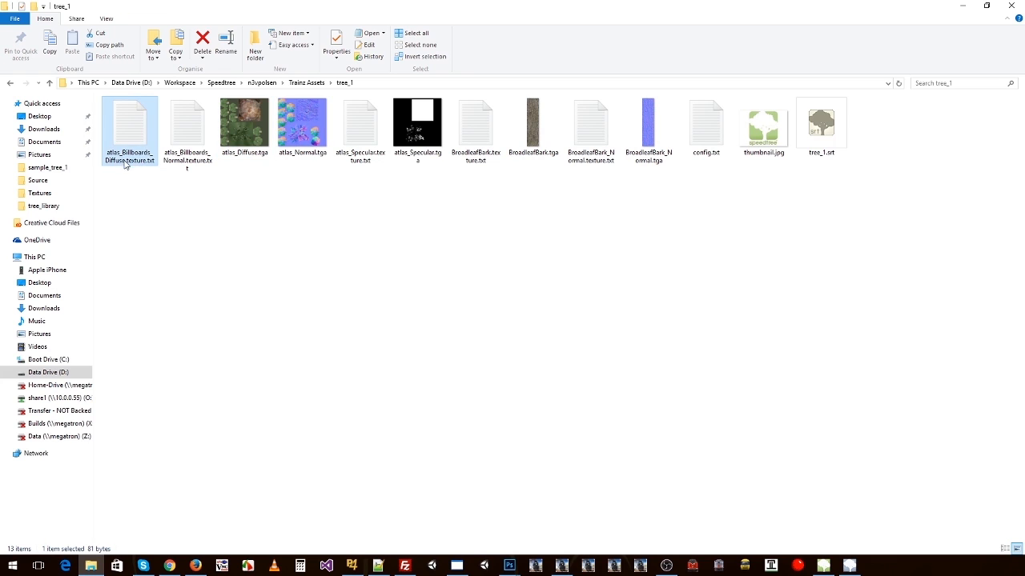
click(126, 161)
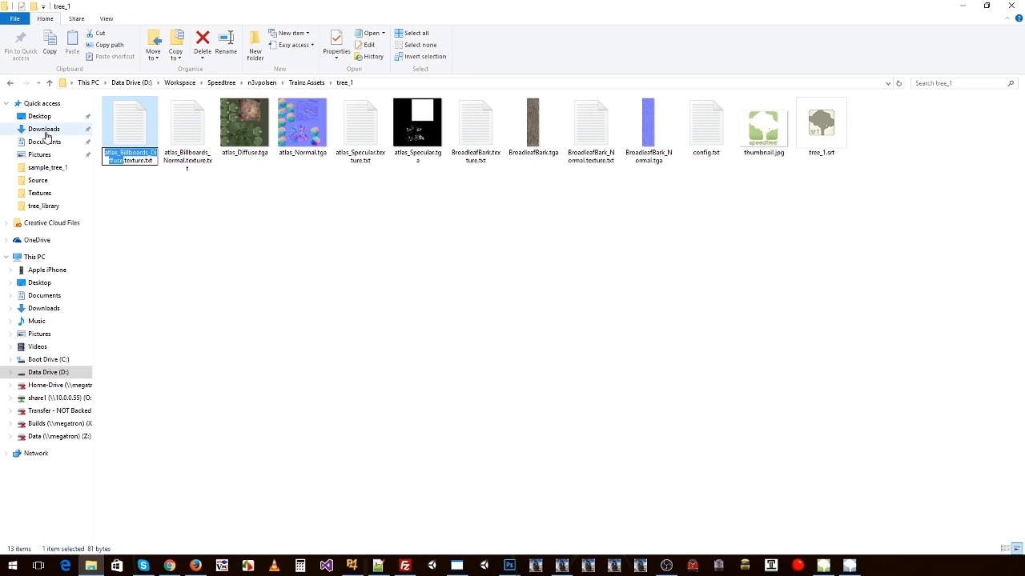
text(atlas_Diffuse)
click(170, 206)
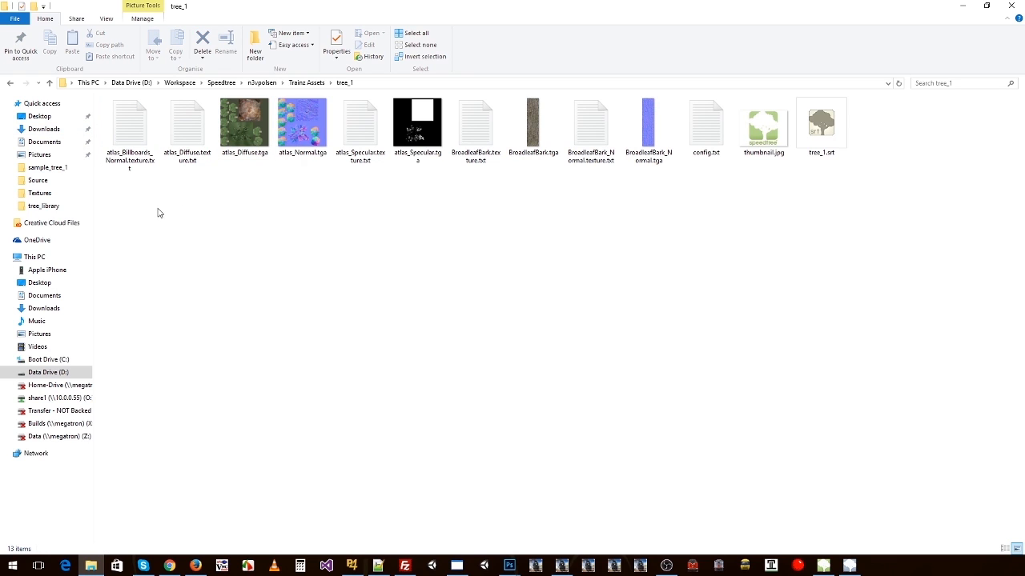
Step: In atlas_Diffuse.texture.txt, set both Primary and Alpha to atlas_Diffuse.tga, then save and close the file
double_click(187, 130)
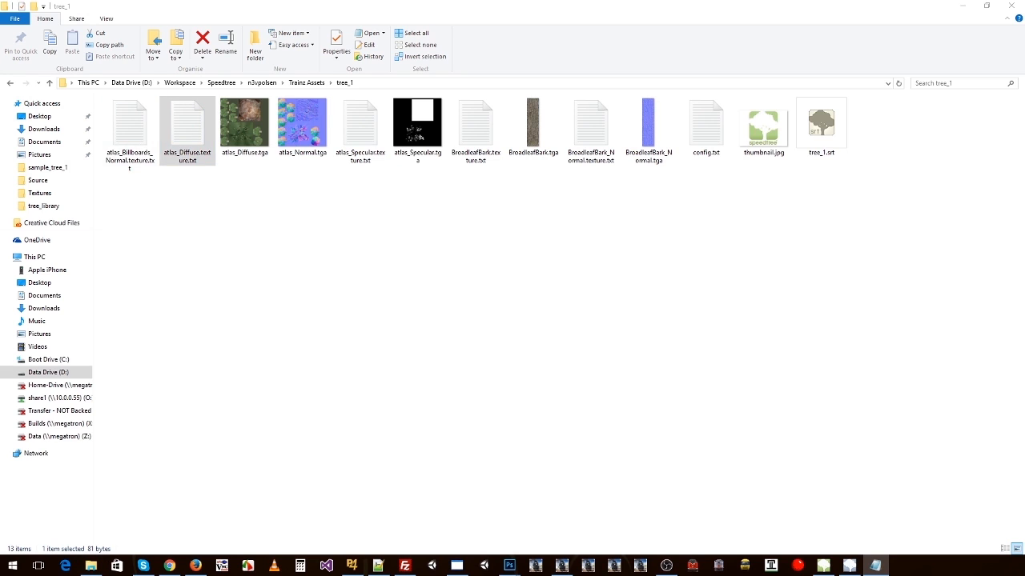
drag(141, 148, 243, 146)
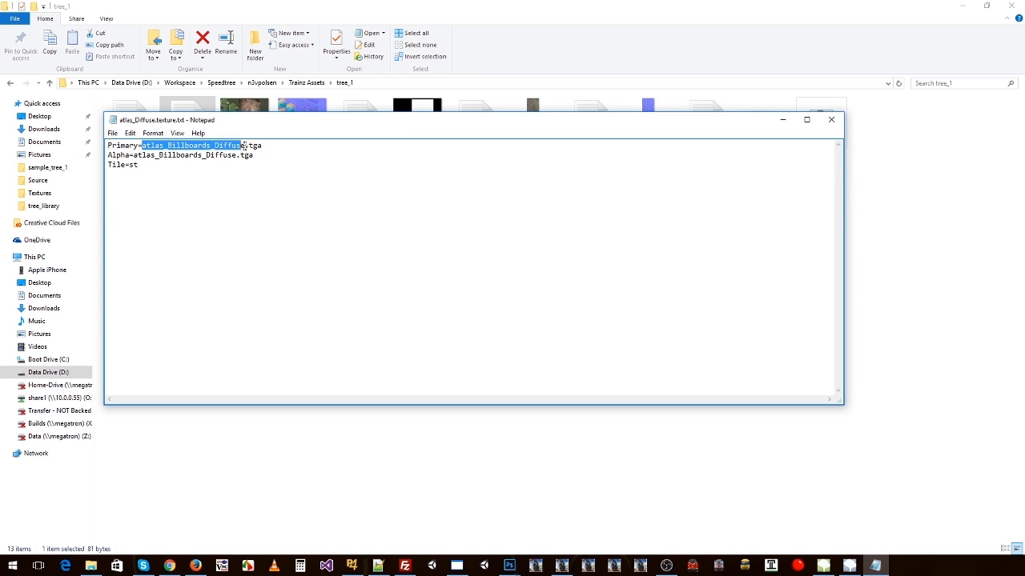
key(ctrl+v)
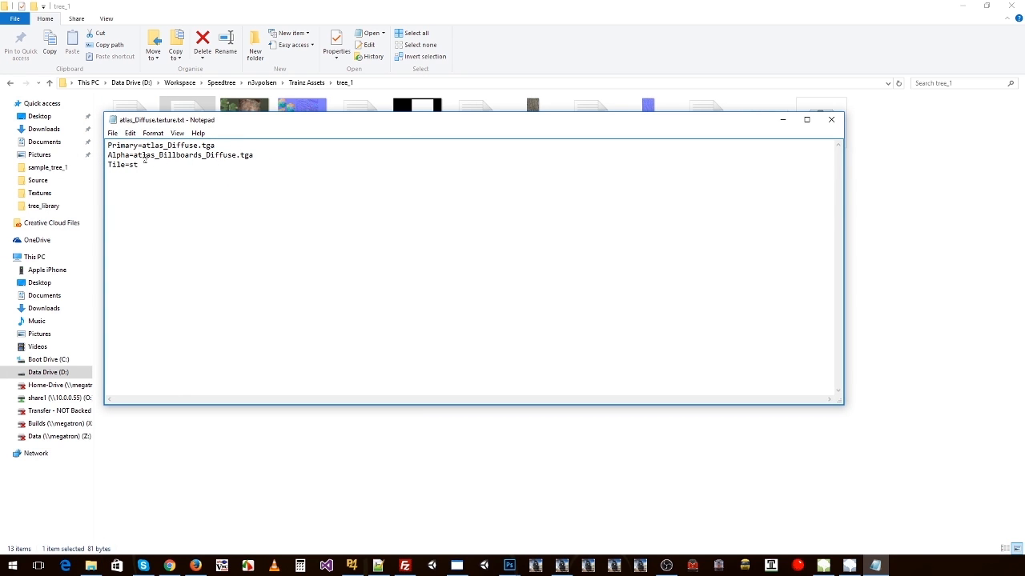
drag(134, 155, 238, 157)
key(ctrl+v)
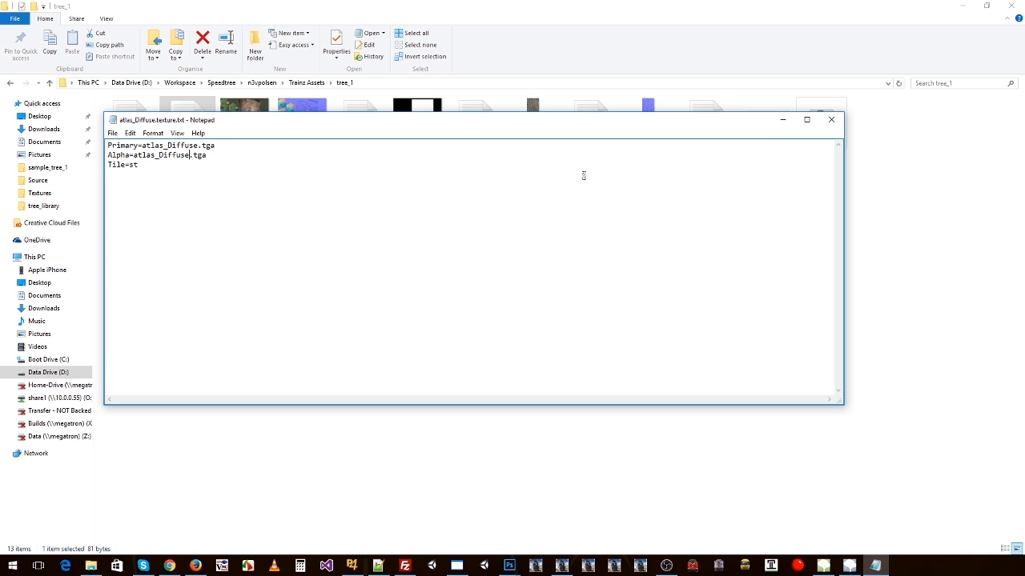
key(ctrl+s)
click(832, 122)
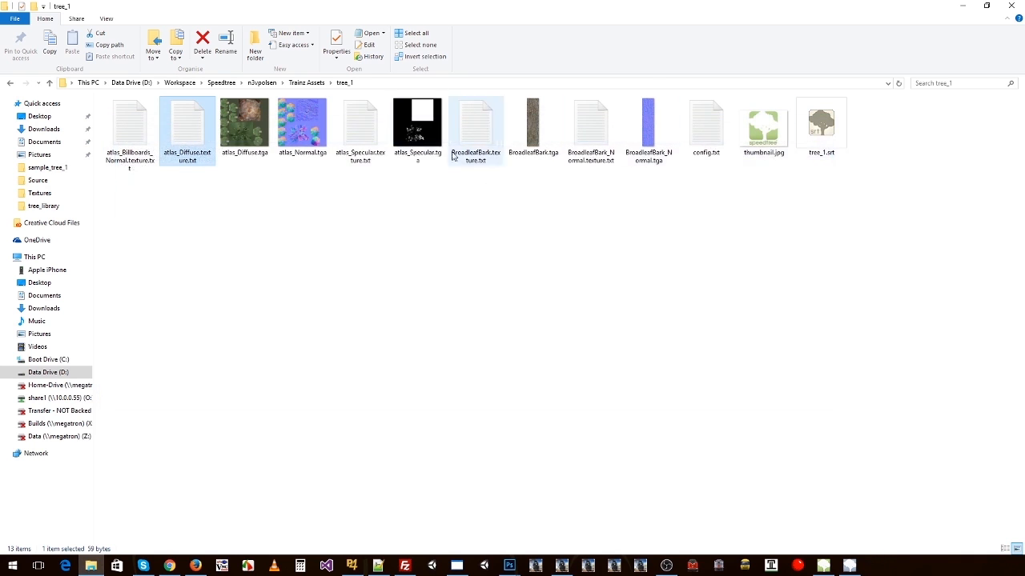
Step: Rename atlas_Billboards_Normal.texture.txt as atlas_Normal.texture.txt to match the name of atlas_Normal.tga
click(298, 154)
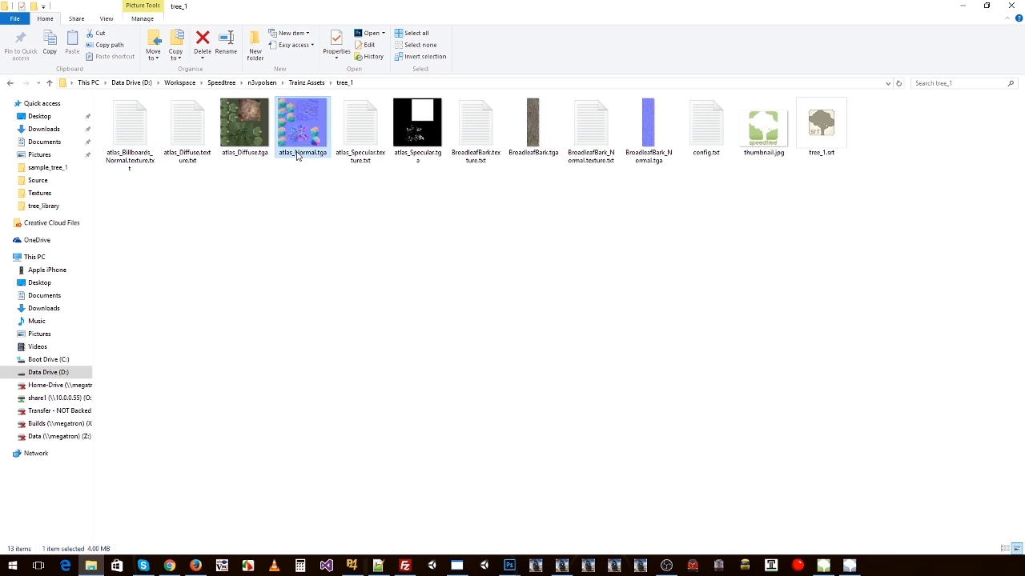
click(126, 164)
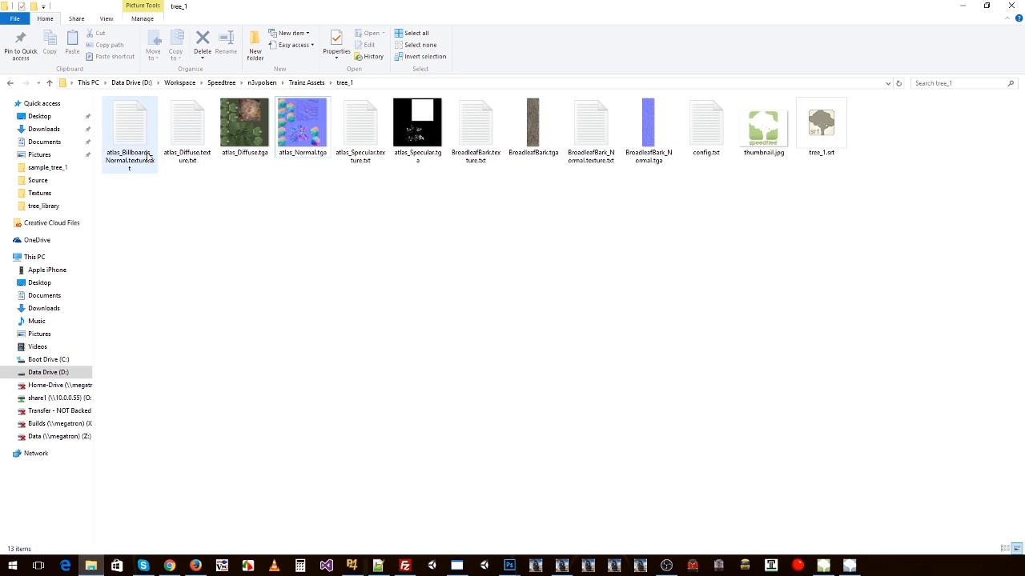
click(127, 161)
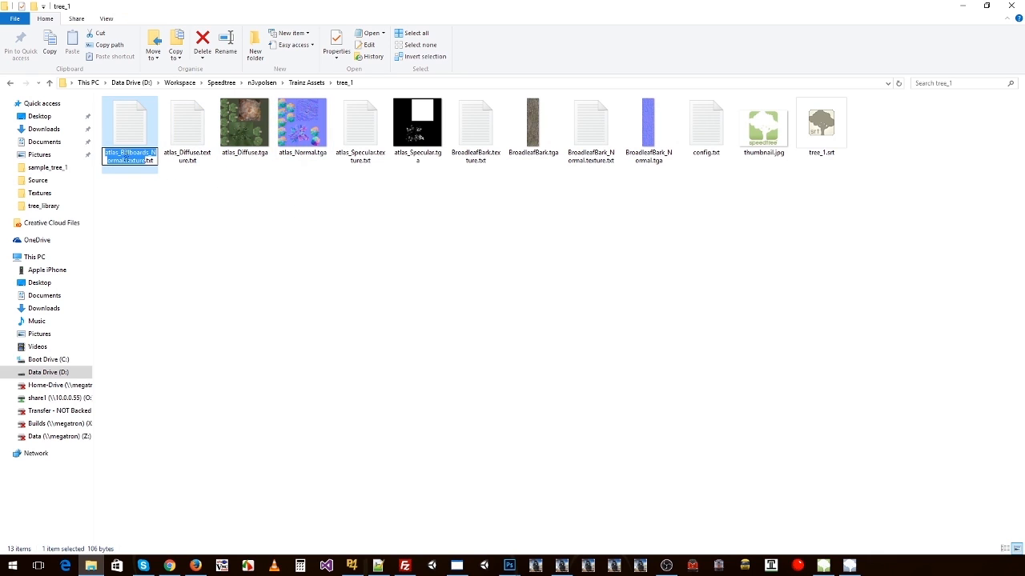
text(atlas_Normal.texture)
click(165, 192)
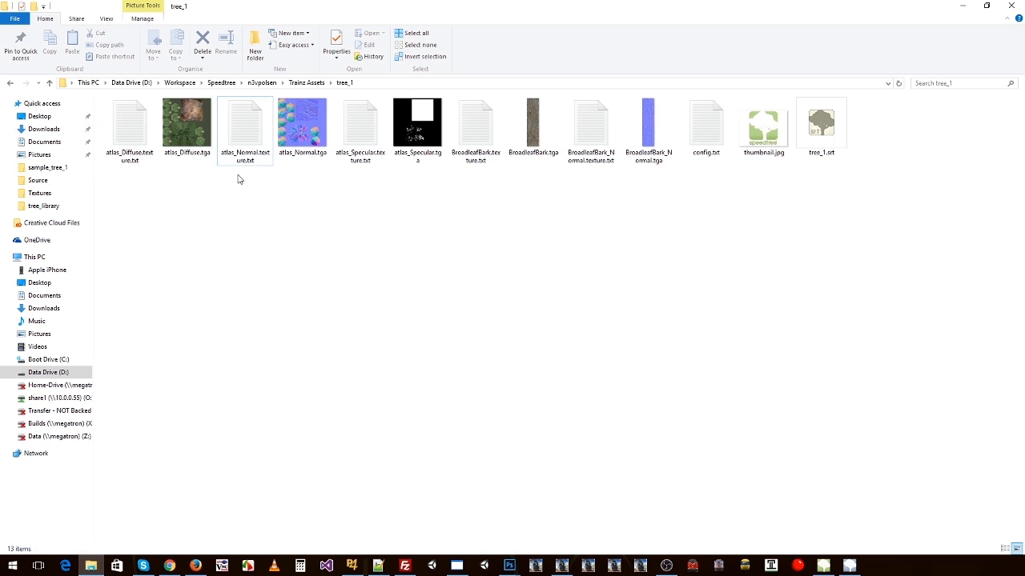
Step: In atlas_Normal.texture.txt, set both Primary and Alpha to atlas_Normal.tga, check the NormalMapHint line, and close the file
click(243, 156)
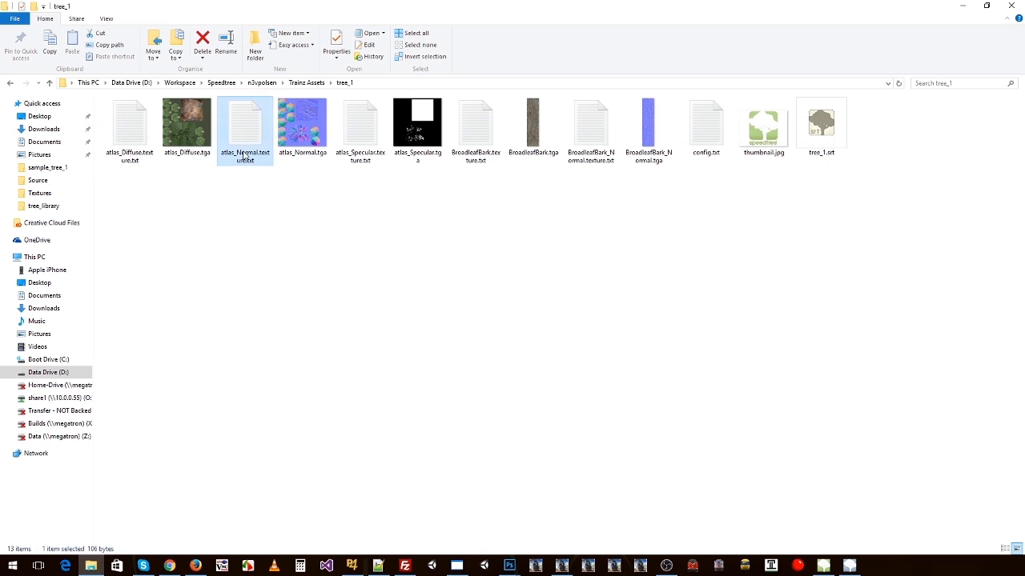
double_click(243, 156)
drag(143, 145, 136, 165)
text(atlas_Normal)
text(atlas_Normal)
drag(218, 175, 107, 175)
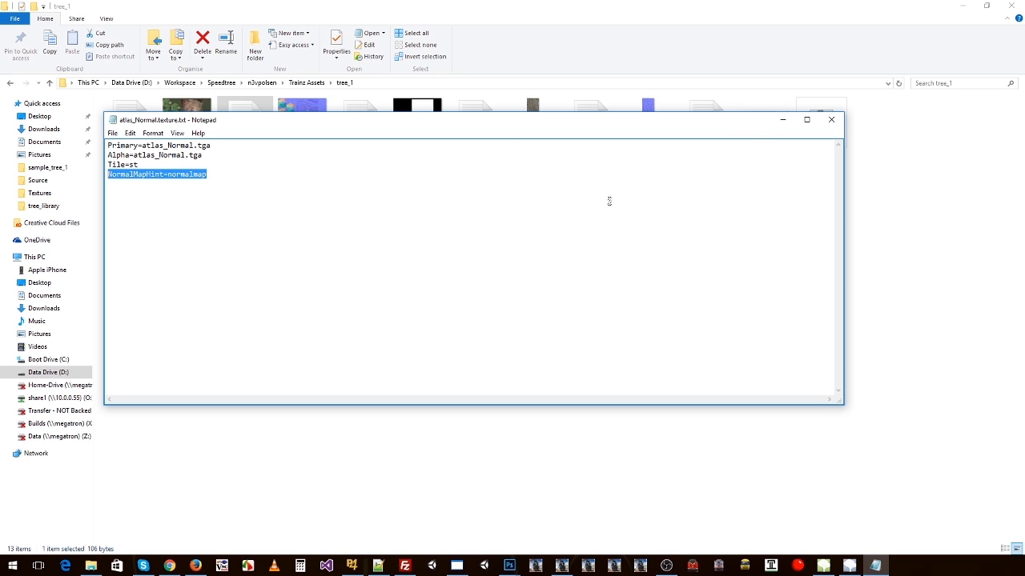
click(829, 122)
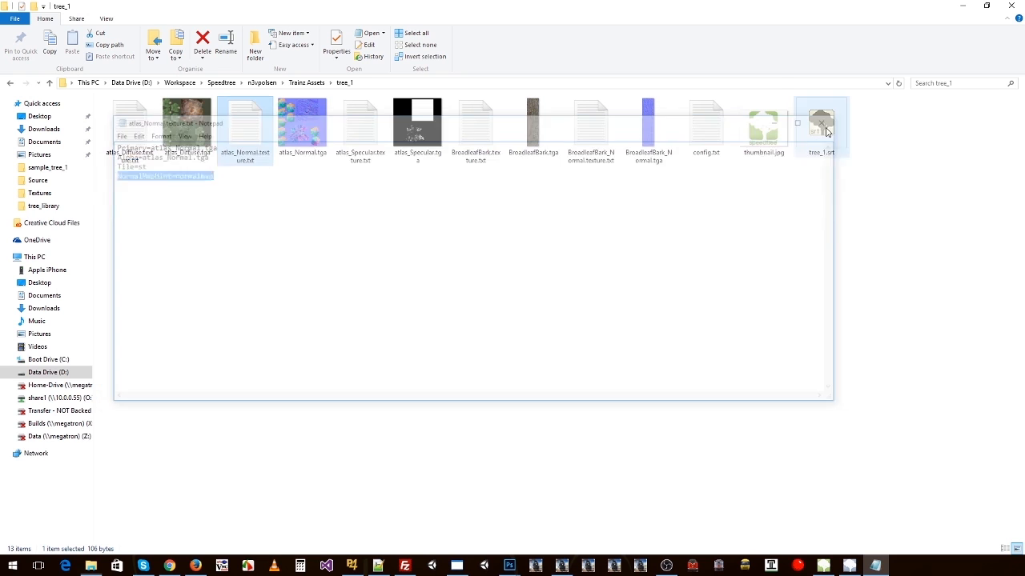
Step: Check that the Primary and Alpha entries in atlas_Specular.texture.txt match the name of the specular TGA texture
click(417, 159)
click(417, 162)
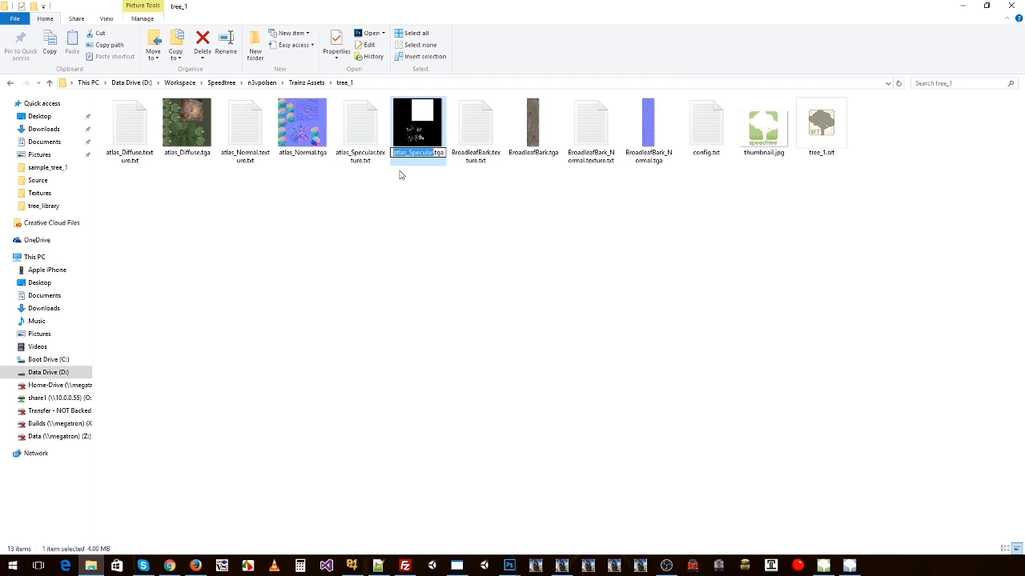
double_click(360, 128)
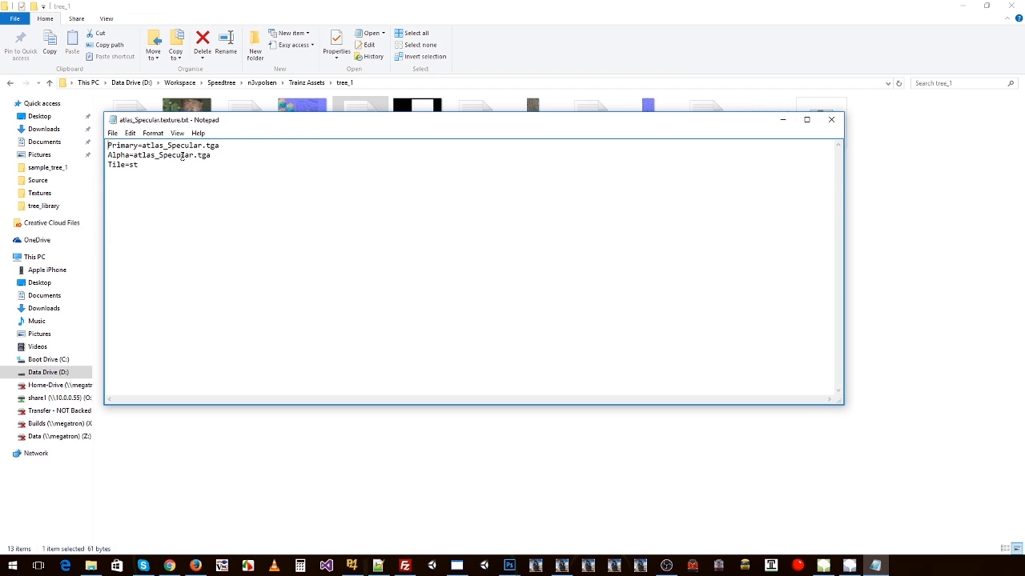
click(831, 119)
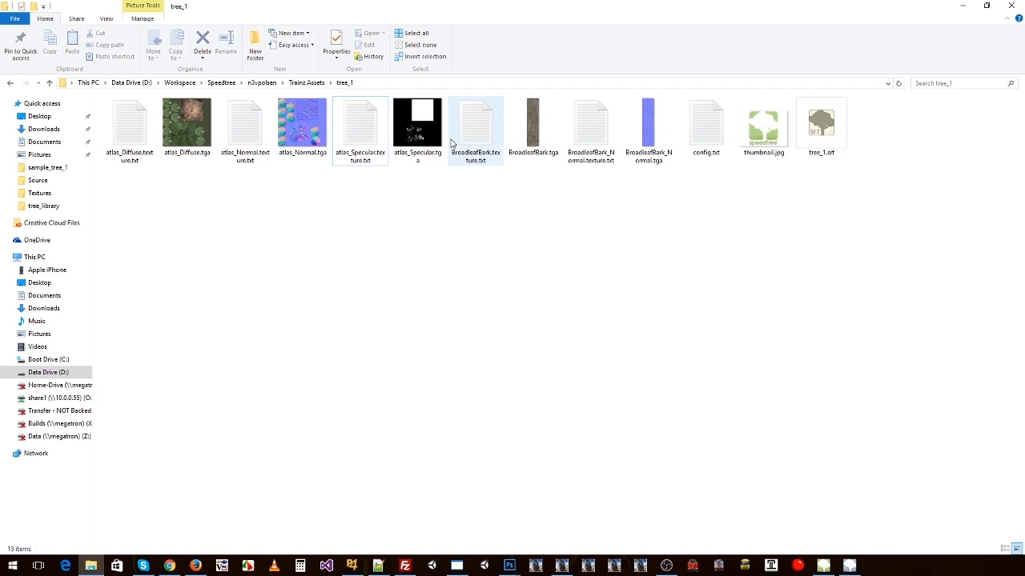
Step: Compare the BroadleafBark texture.txt files with their TGA textures and check the entries in BroadleafBark.texture.txt
click(480, 162)
click(537, 160)
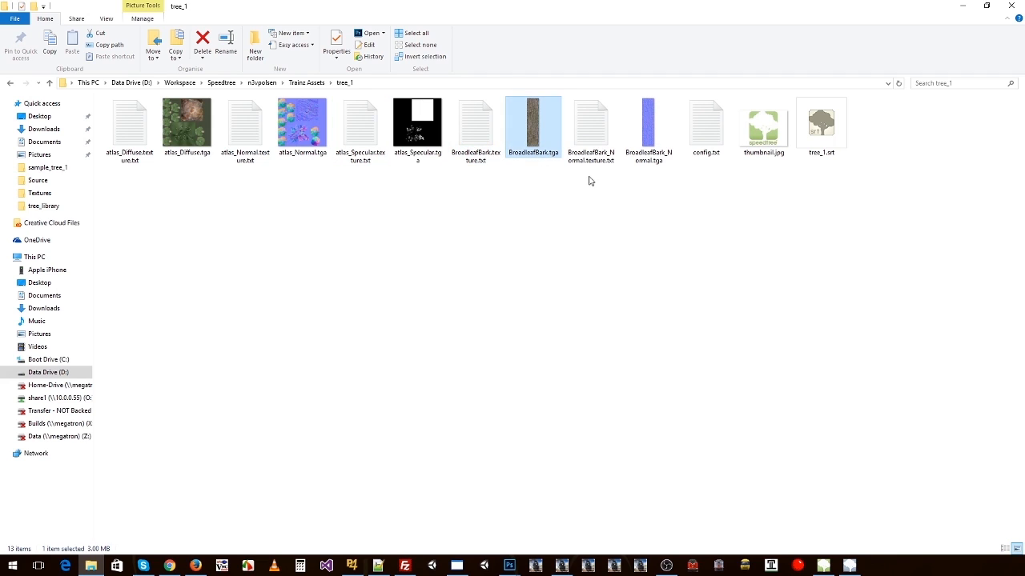
click(594, 157)
click(632, 162)
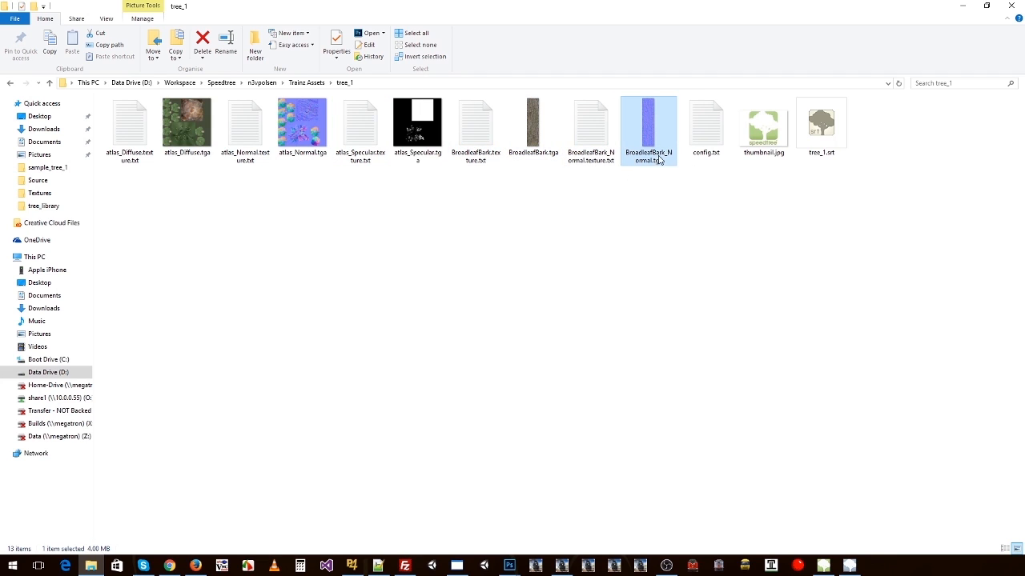
click(536, 148)
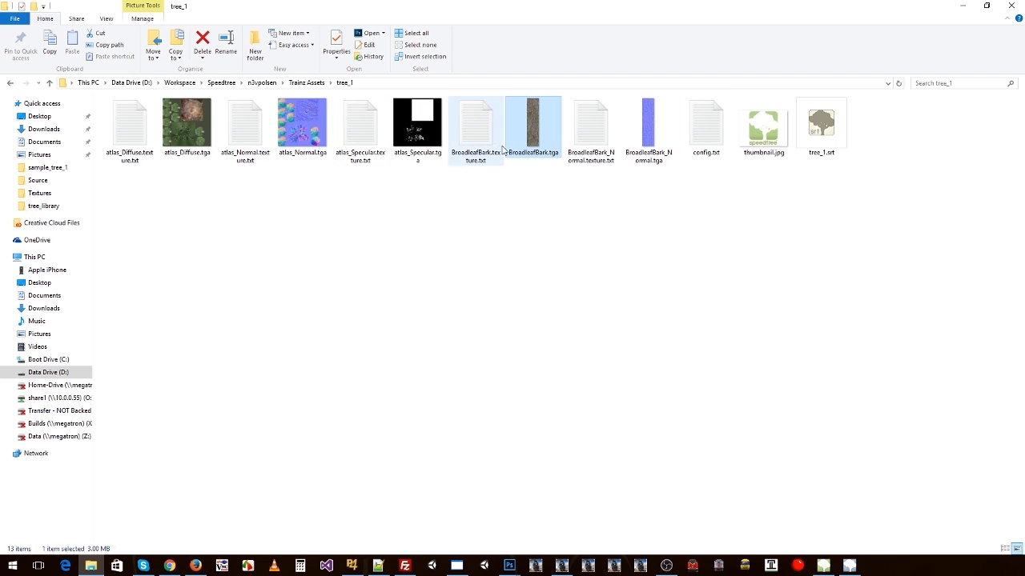
click(483, 142)
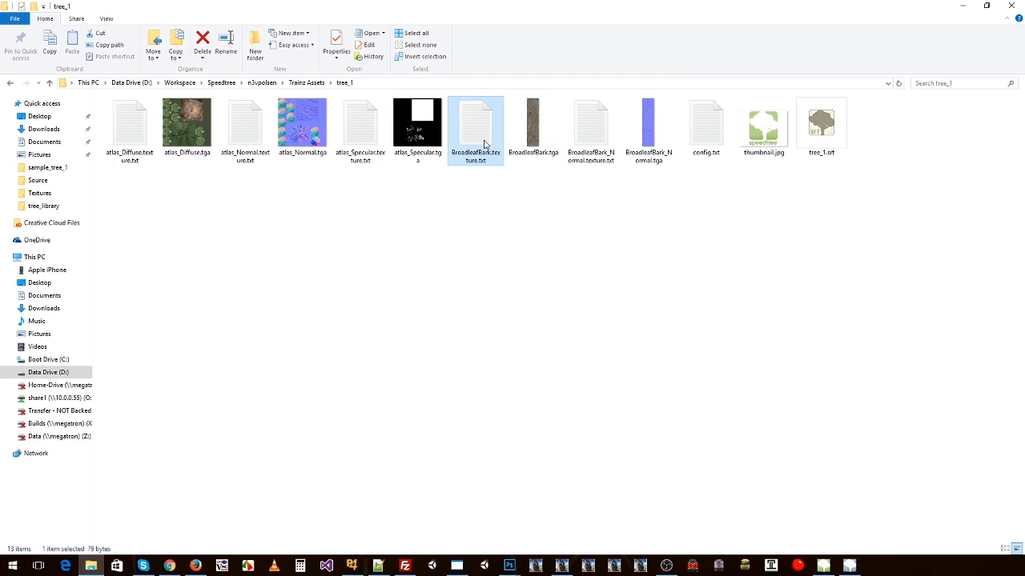
double_click(484, 143)
key(ctrl+a)
click(263, 163)
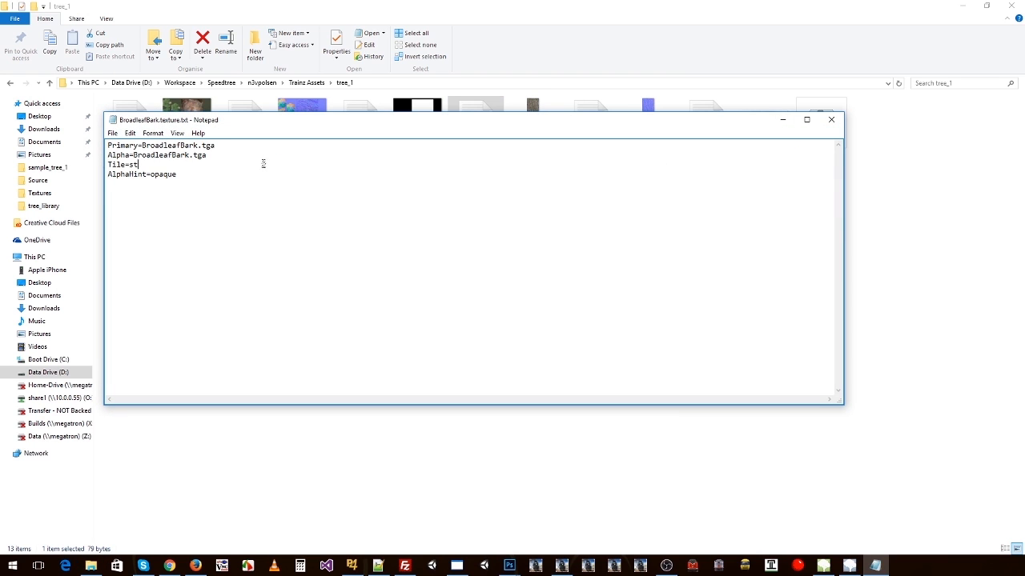
click(831, 120)
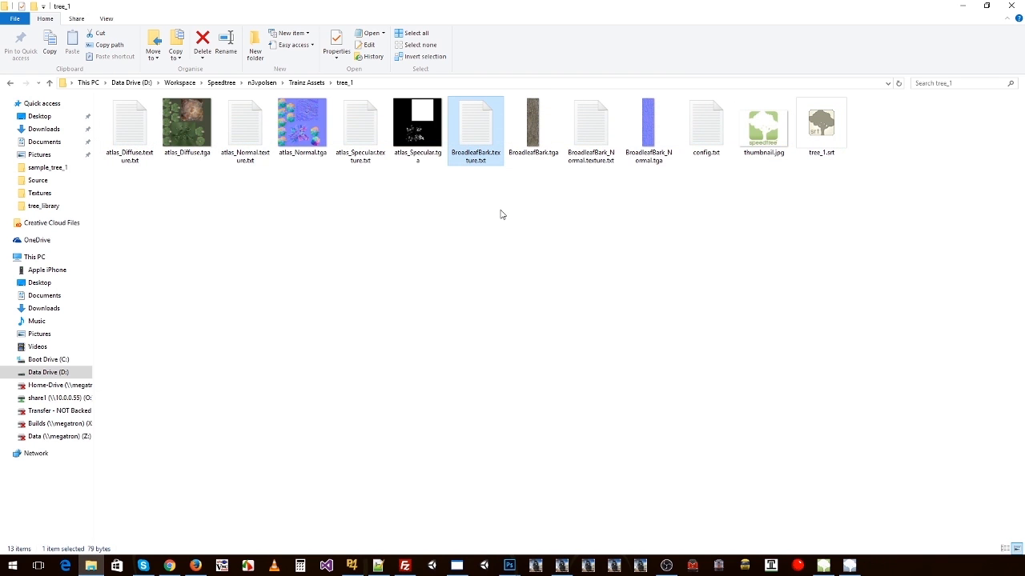
click(362, 126)
click(484, 128)
click(419, 127)
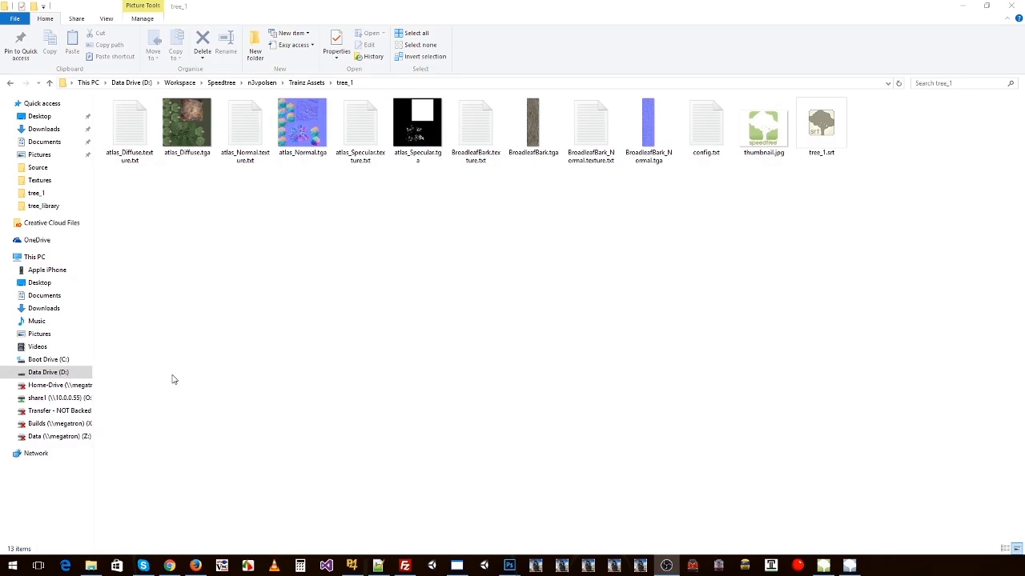
Step: Open config.txt from the tree_1 folder in an enlarged window and review its kuid, kind and username entries
double_click(704, 144)
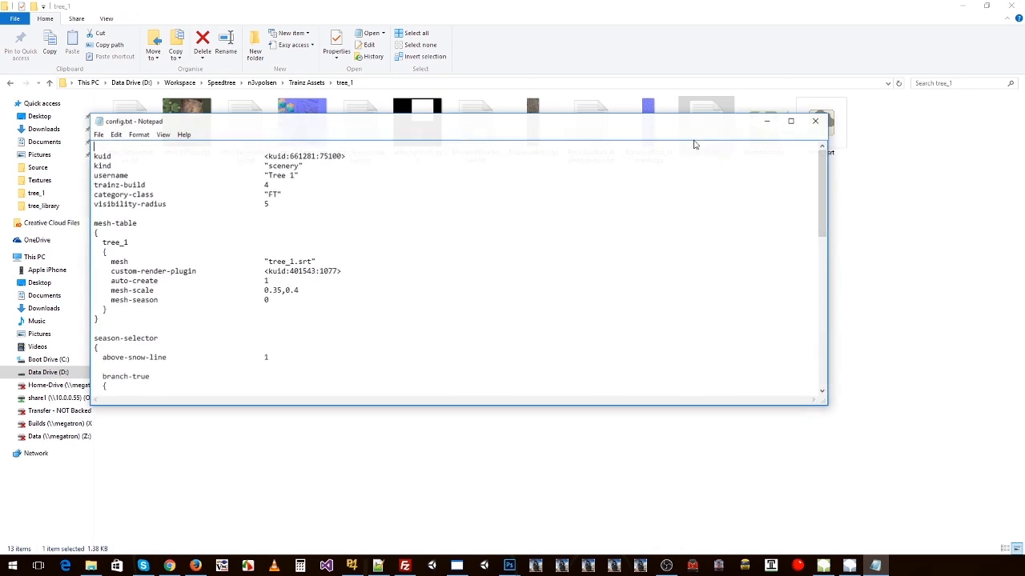
drag(342, 114, 341, 55)
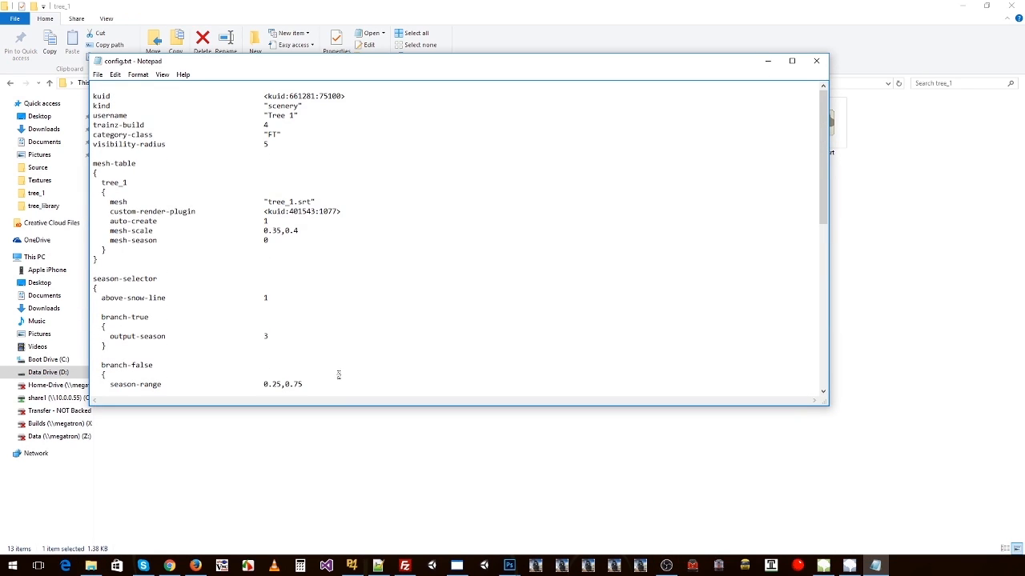
drag(337, 406, 340, 497)
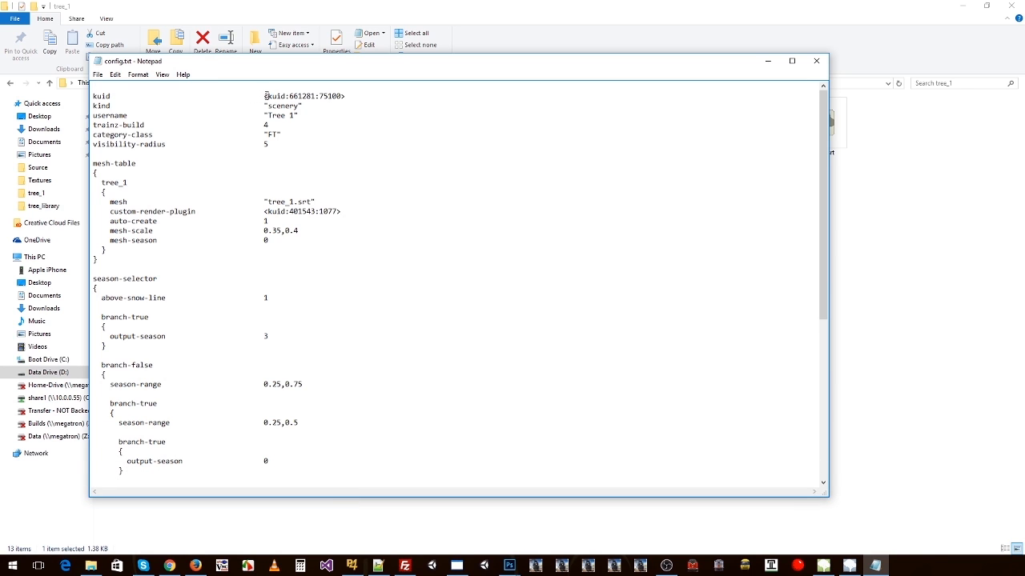
drag(265, 96, 342, 95)
click(313, 96)
double_click(312, 96)
click(301, 96)
click(325, 104)
drag(94, 105, 300, 107)
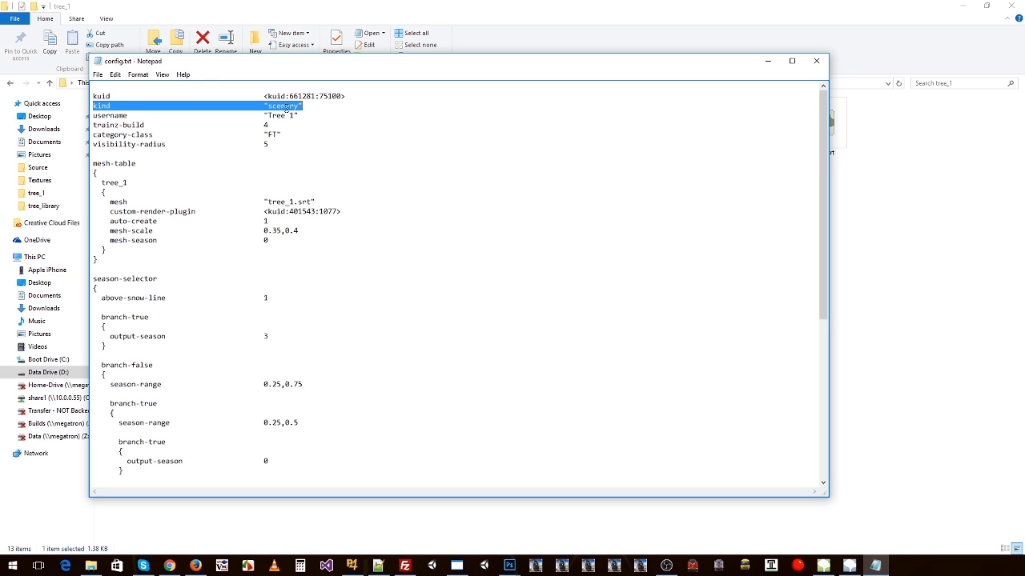
drag(103, 116, 296, 115)
click(273, 129)
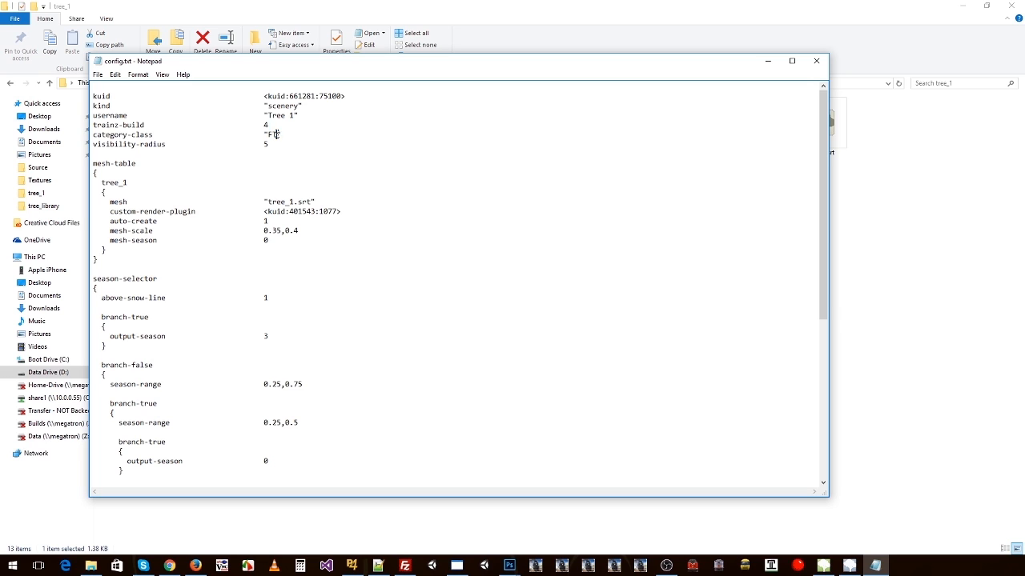
Step: Check the category-class and visibility-radius entries in config.txt
double_click(273, 134)
drag(151, 134, 96, 135)
double_click(273, 134)
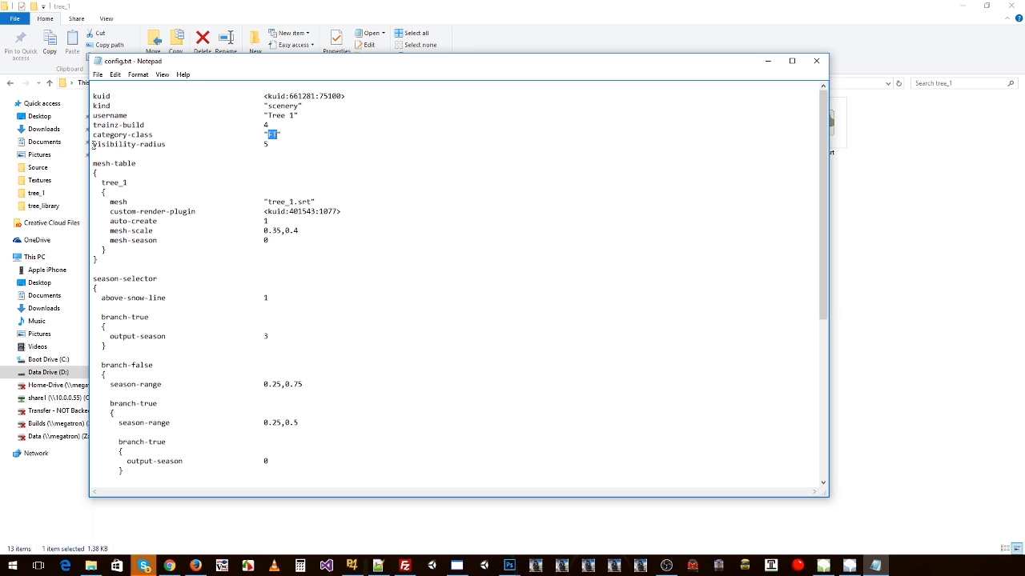
drag(93, 144, 165, 145)
double_click(267, 144)
drag(93, 97, 140, 164)
click(157, 142)
Step: Review the tree_1 entry of the mesh-table and compare its mesh name with the compiled SRT file in the folder
click(128, 147)
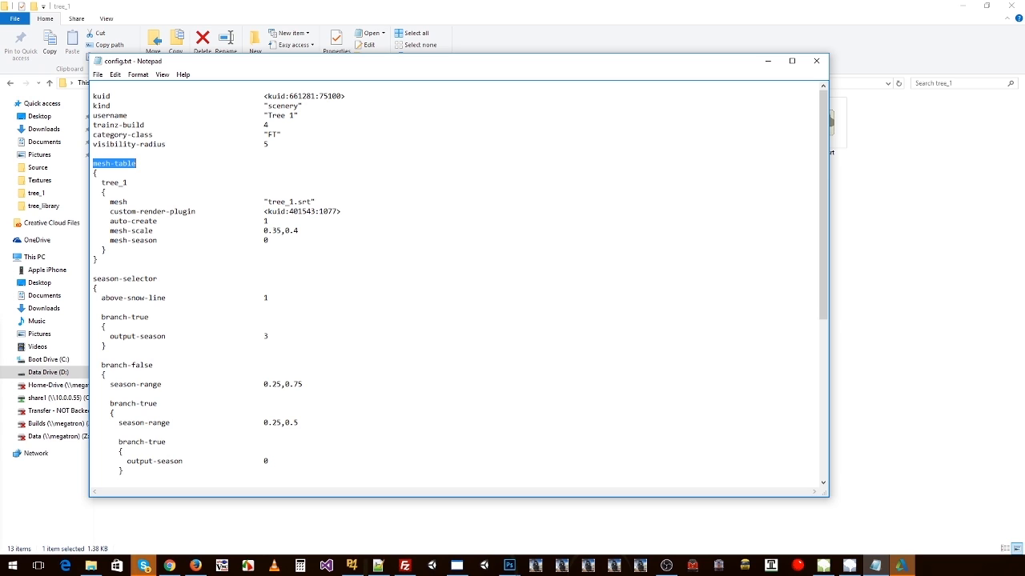
click(158, 183)
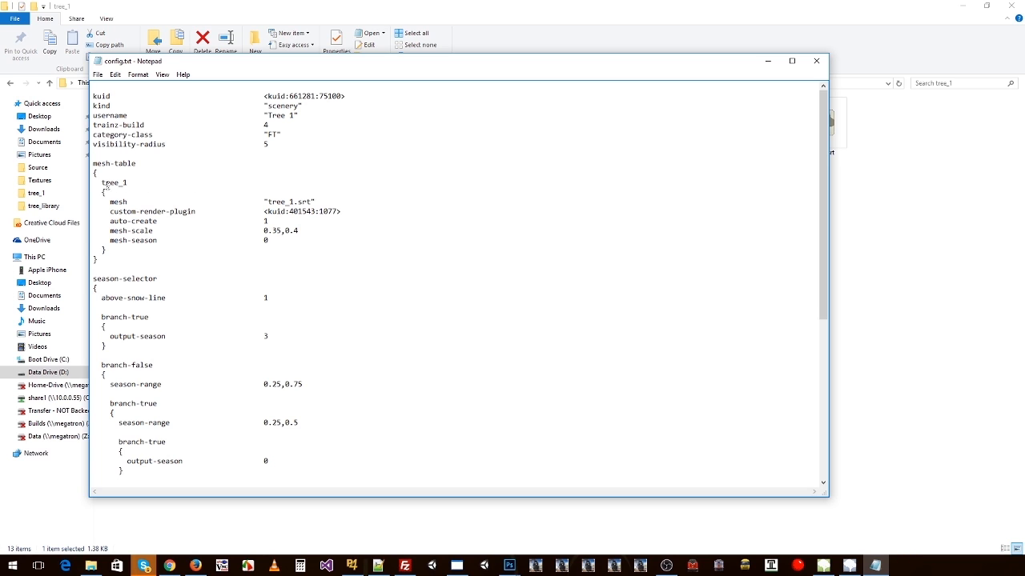
drag(101, 183, 128, 183)
drag(108, 201, 318, 201)
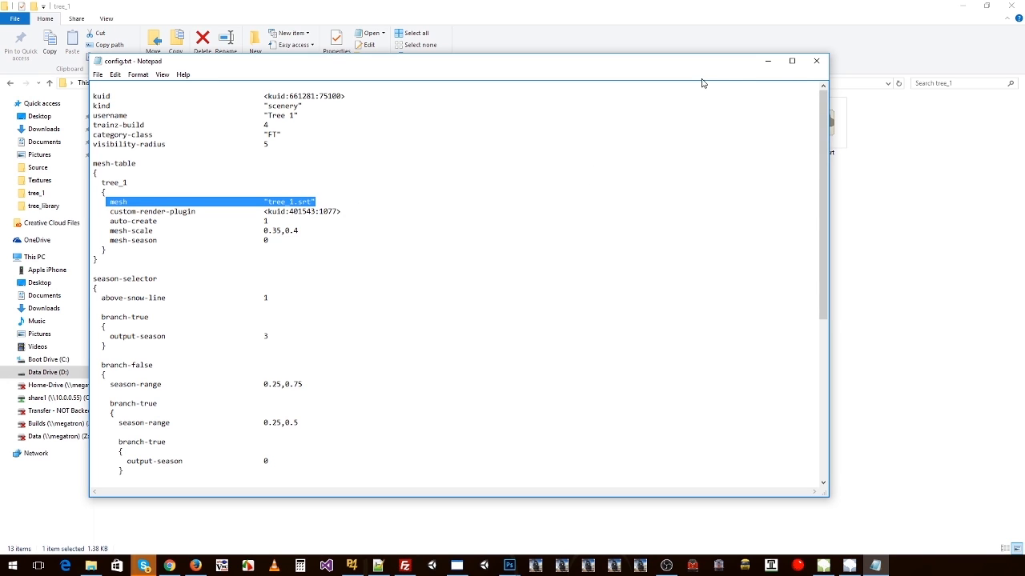
drag(704, 64, 850, 198)
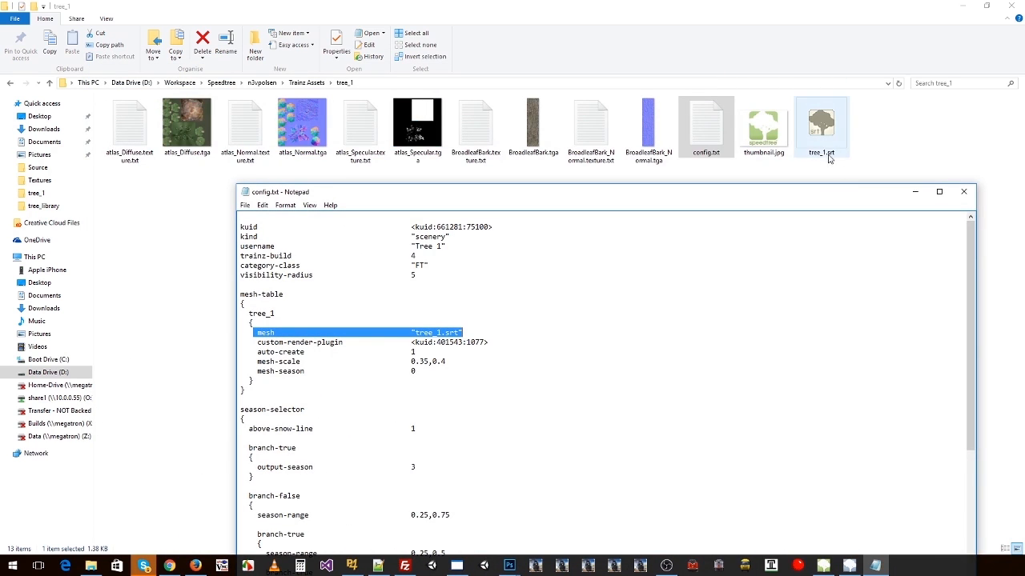
drag(699, 195, 616, 60)
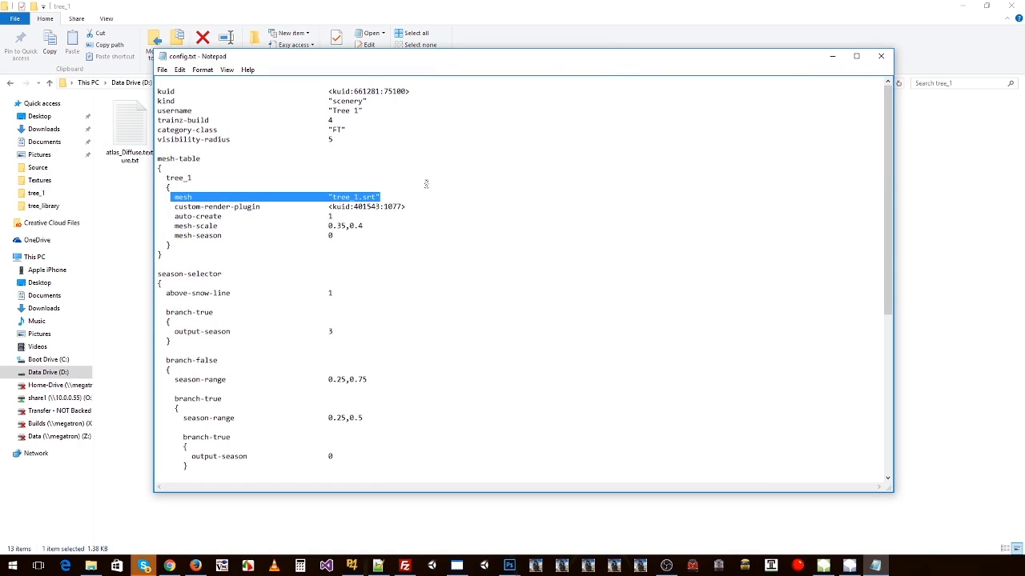
Step: Check the custom-render-plugin and auto-create entries of the tree_1 mesh
click(207, 216)
drag(175, 206, 261, 207)
drag(329, 206, 409, 207)
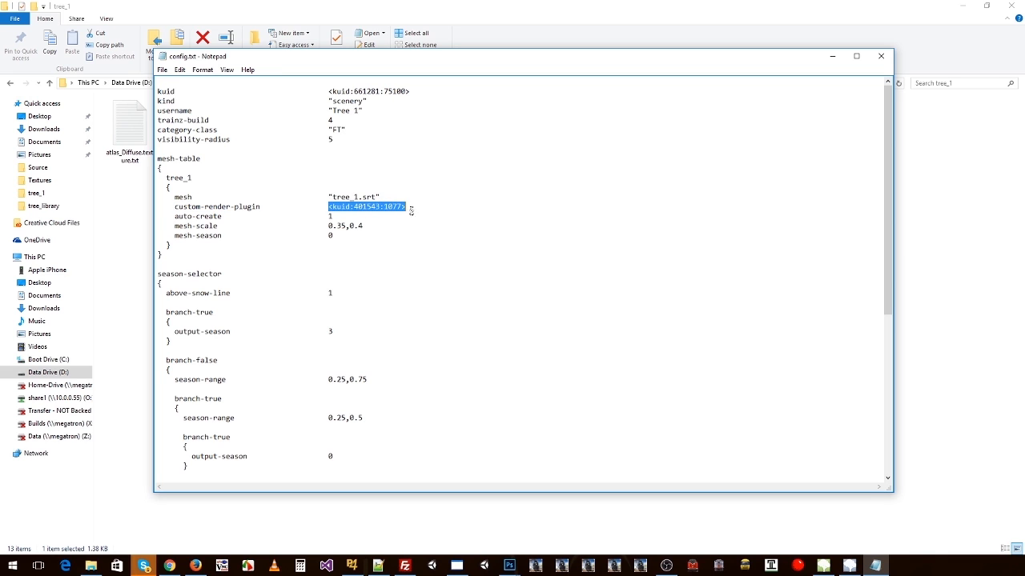
click(337, 216)
mouse_move(176, 216)
mouse_down()
mouse_move(335, 216)
mouse_move(178, 216)
mouse_up()
click(341, 216)
click(175, 216)
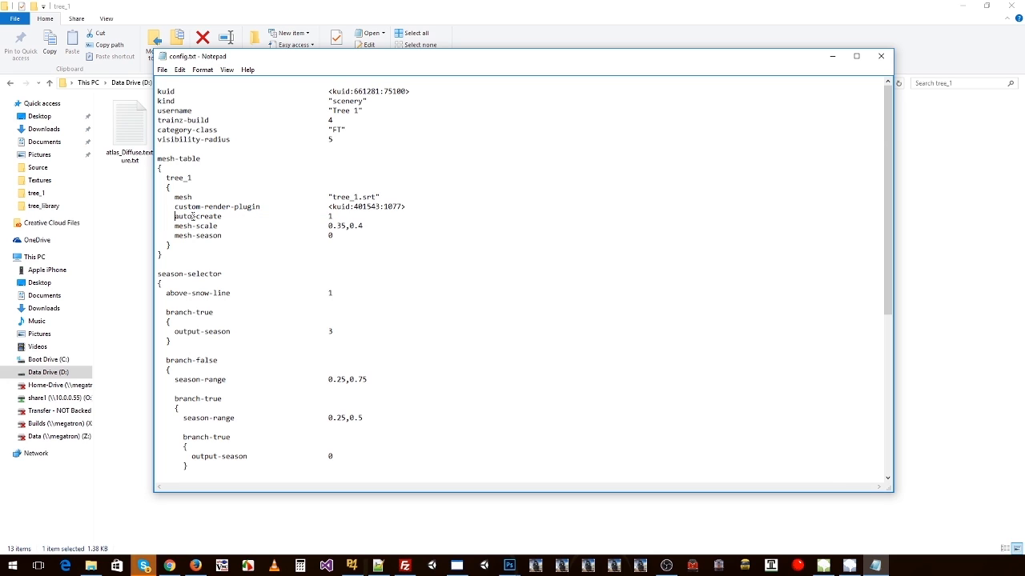
Step: Examine the mesh-scale range and the mesh-season value of the tree_1 mesh
drag(174, 226, 217, 227)
drag(330, 226, 366, 225)
click(351, 228)
click(335, 235)
drag(173, 236, 224, 236)
double_click(331, 235)
Step: Examine the season-selector block, including its above-snow-line entry and branches, and relate it to the mesh-season entry
drag(157, 274, 224, 279)
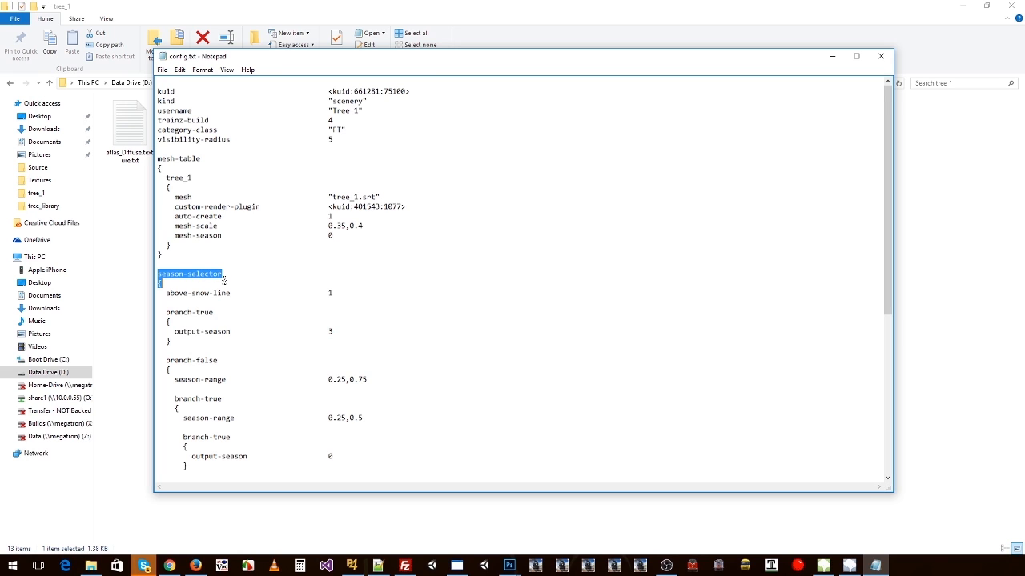
scroll(221, 287, down, 1)
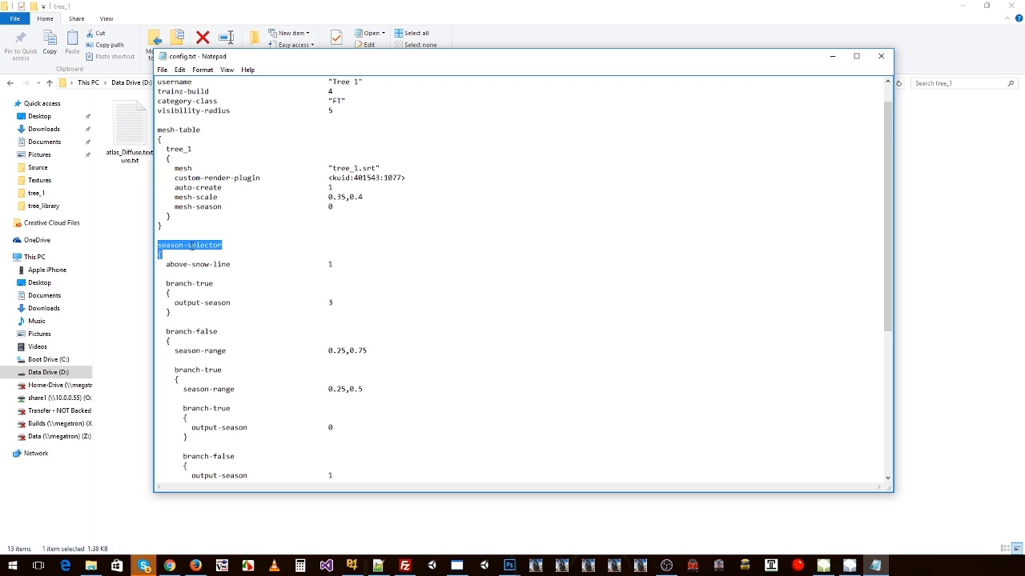
scroll(193, 255, down, 1)
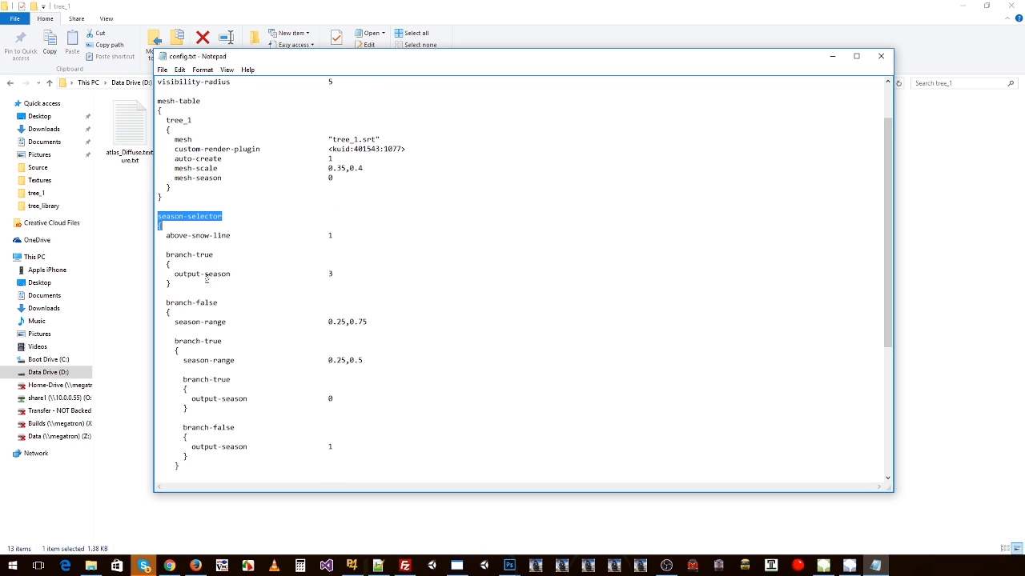
drag(177, 178, 221, 178)
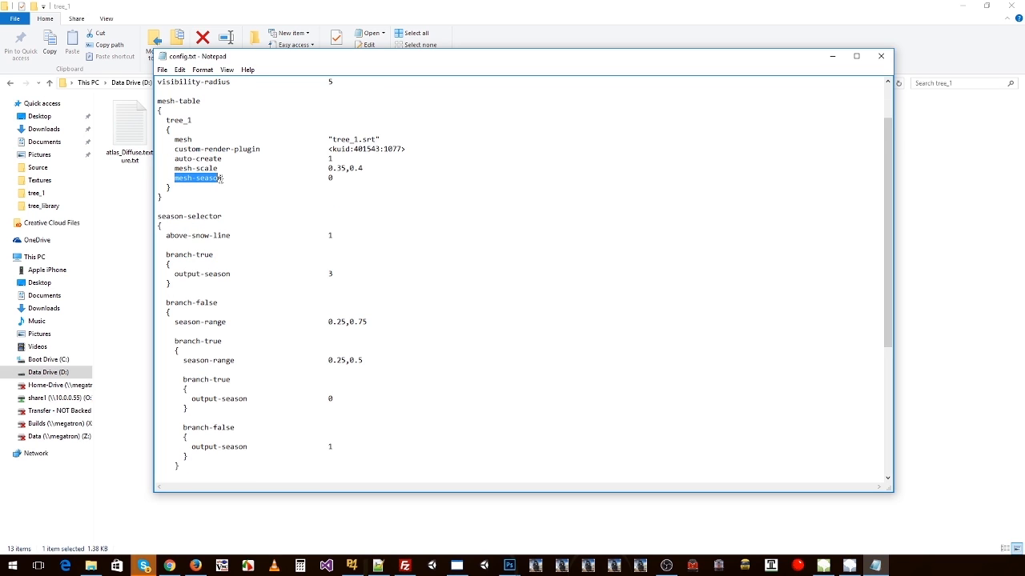
drag(167, 235, 232, 236)
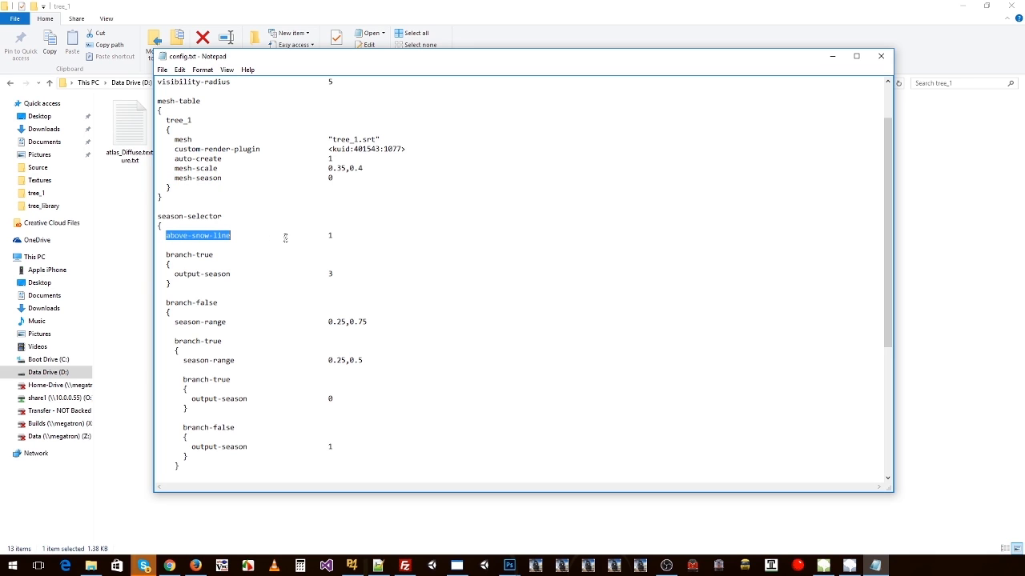
double_click(330, 236)
scroll(193, 235, down, 1)
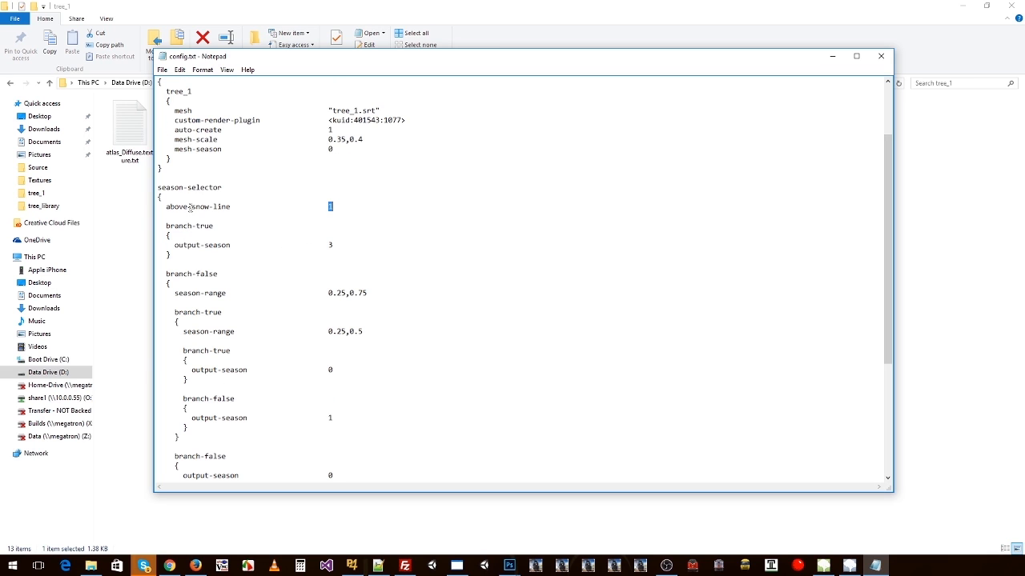
drag(163, 184, 163, 205)
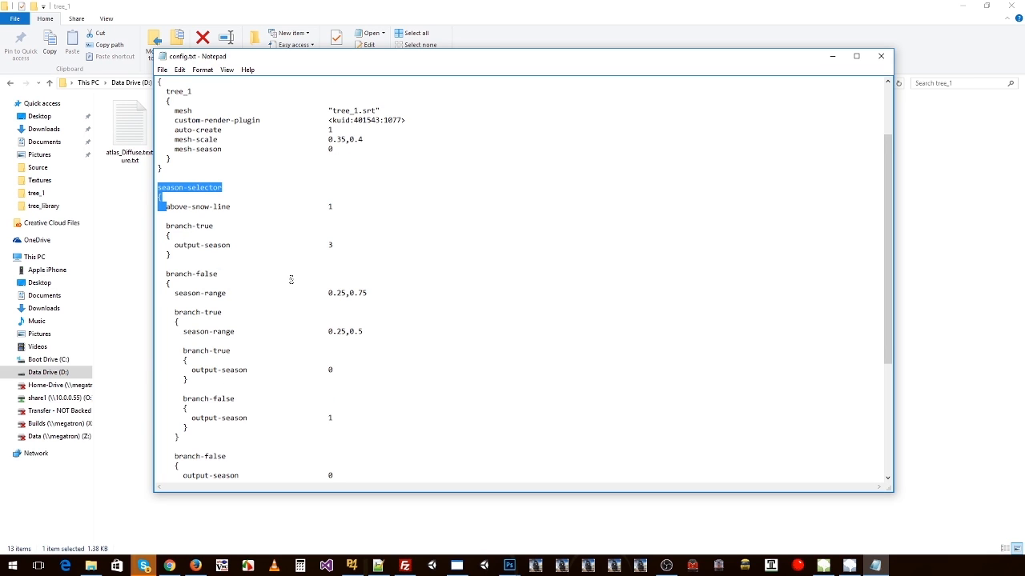
scroll(330, 183, up, 3)
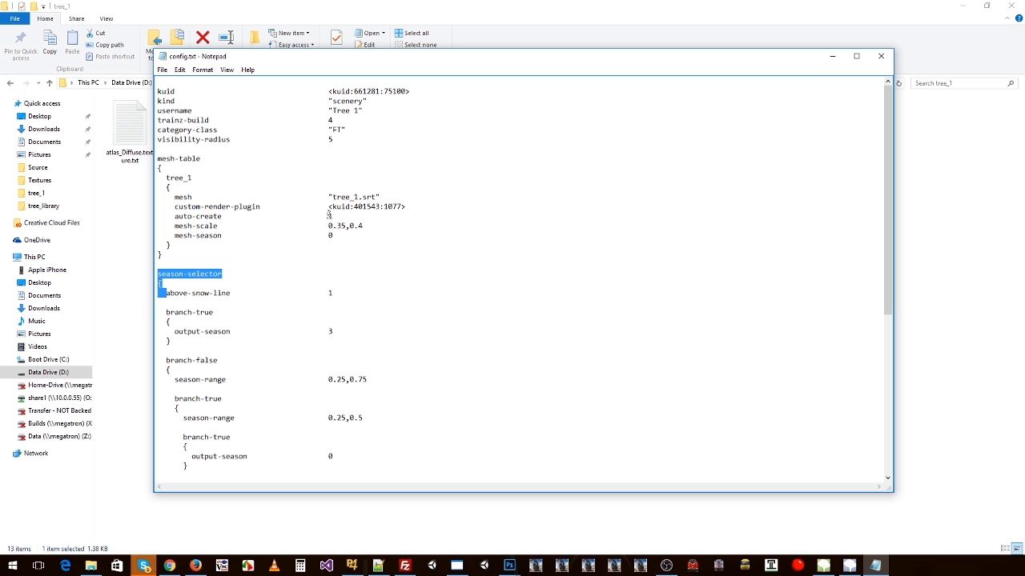
scroll(264, 272, down, 4)
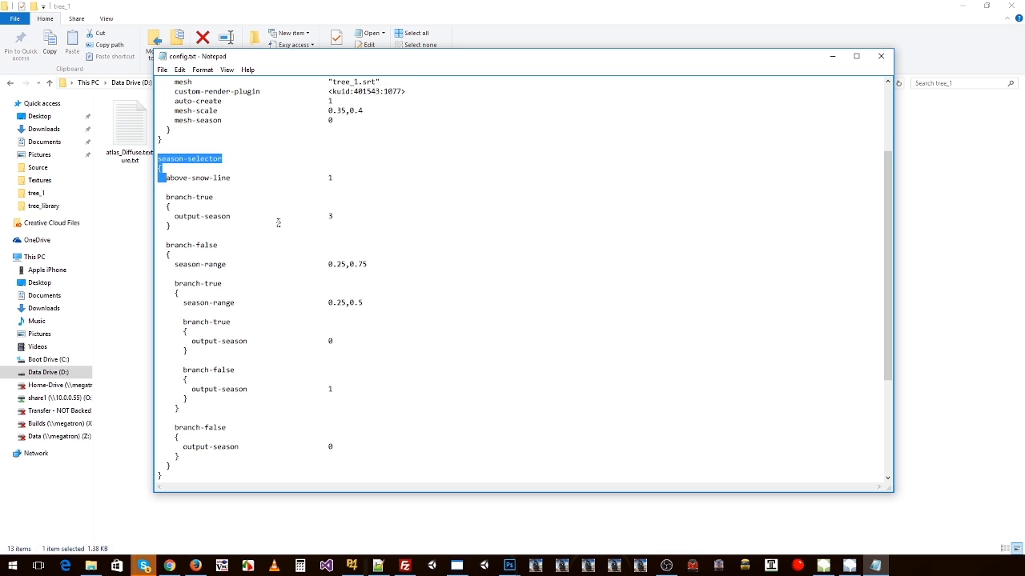
click(277, 223)
scroll(281, 222, up, 4)
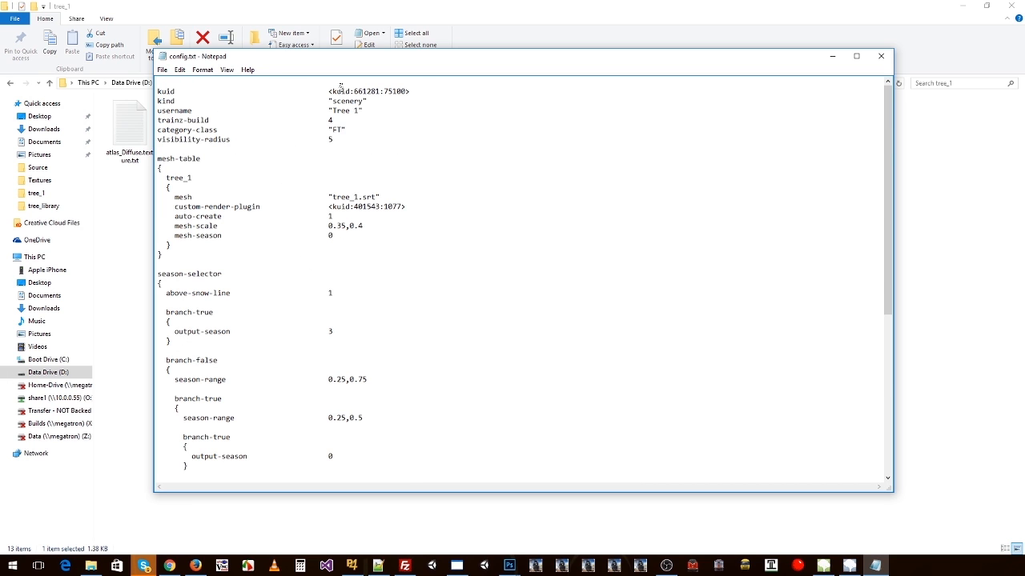
Step: Recheck the asset-specific entries in config.txt: kuid, username, mesh file name and mesh-scale
drag(420, 92, 329, 111)
drag(170, 197, 383, 199)
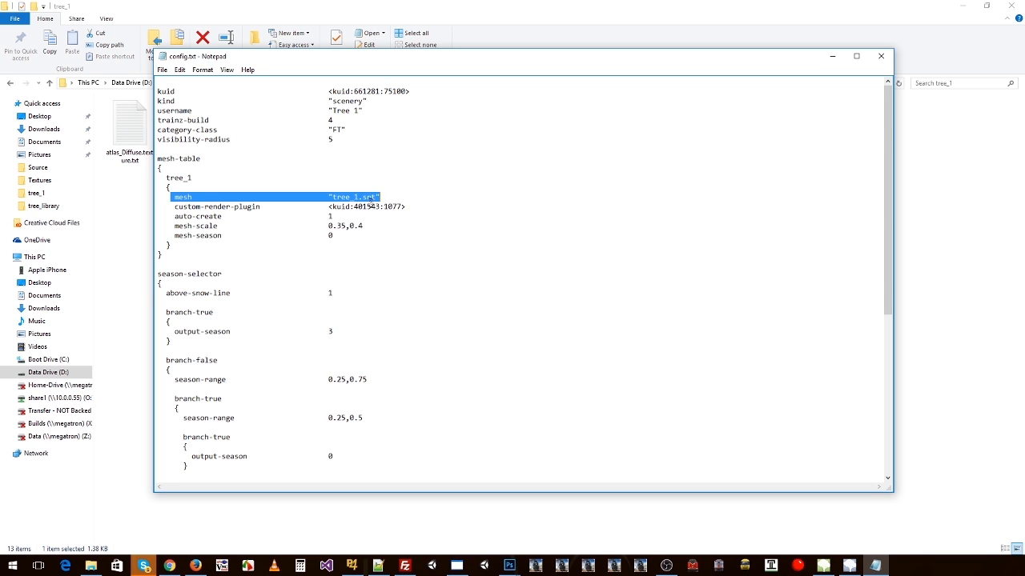
scroll(349, 214, down, 1)
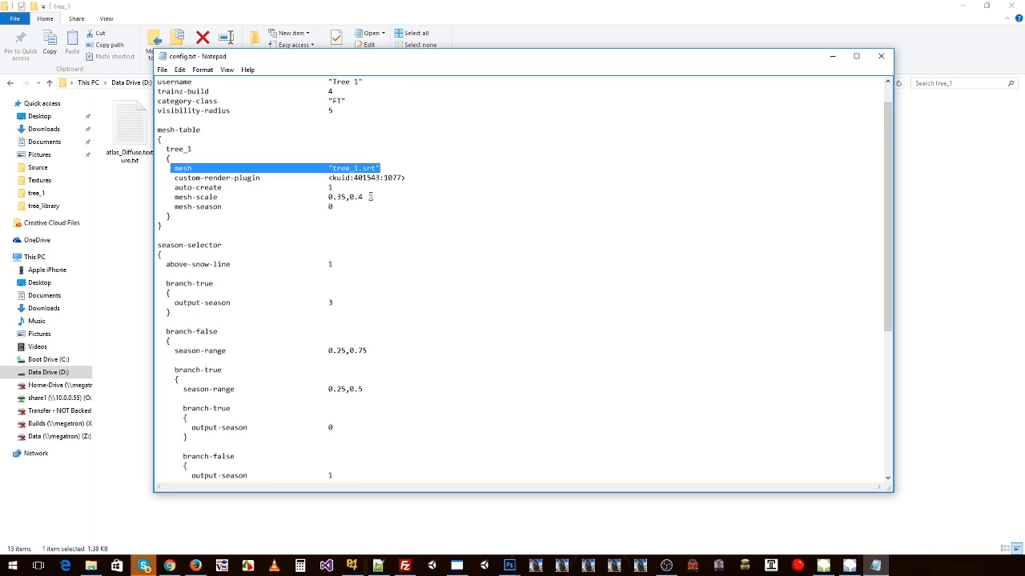
drag(366, 197, 328, 197)
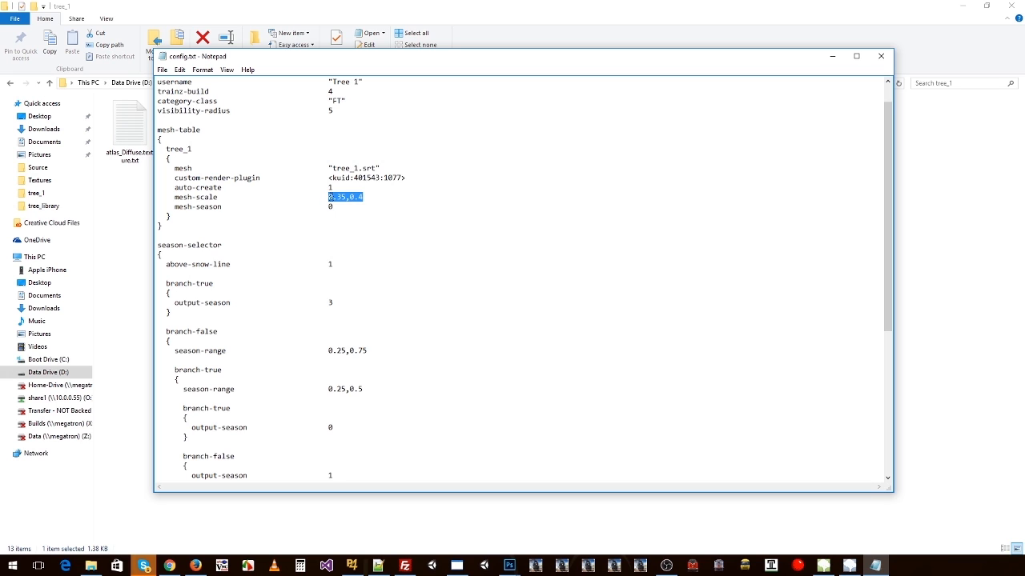
drag(166, 149, 223, 206)
click(341, 198)
click(238, 206)
Step: Look over config.txt from the kind entry through the mesh-table and the complete season-selector block
scroll(279, 215, down, 7)
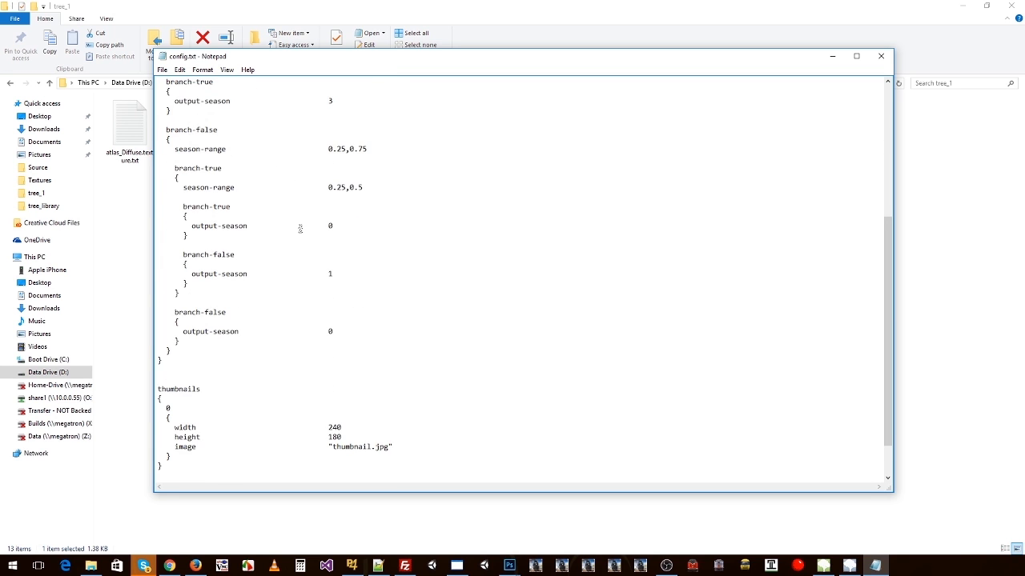
scroll(298, 227, up, 3)
scroll(223, 181, up, 5)
drag(375, 235, 181, 102)
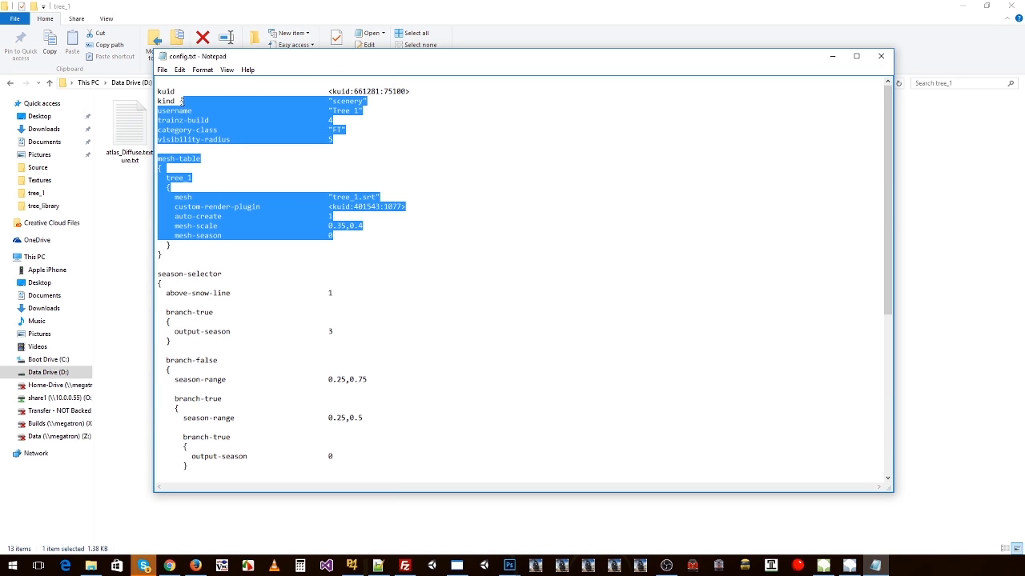
scroll(264, 200, down, 1)
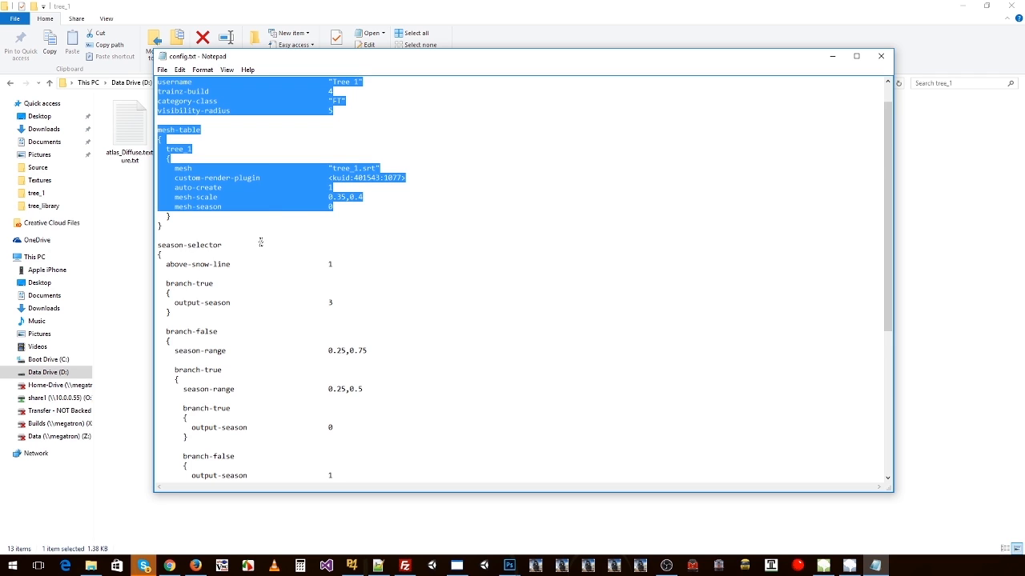
scroll(313, 236, down, 4)
drag(190, 131, 205, 437)
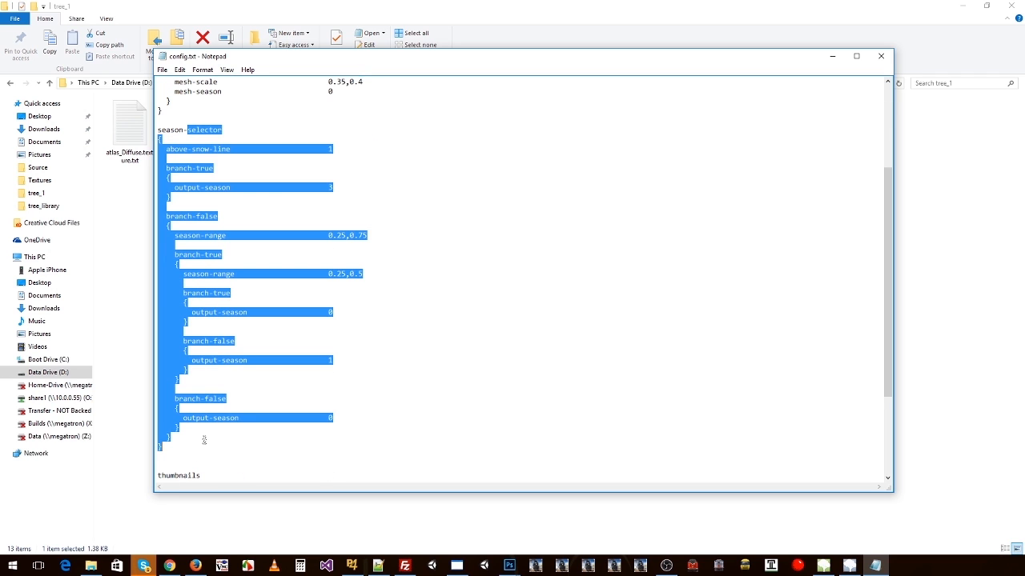
click(236, 368)
scroll(264, 336, down, 5)
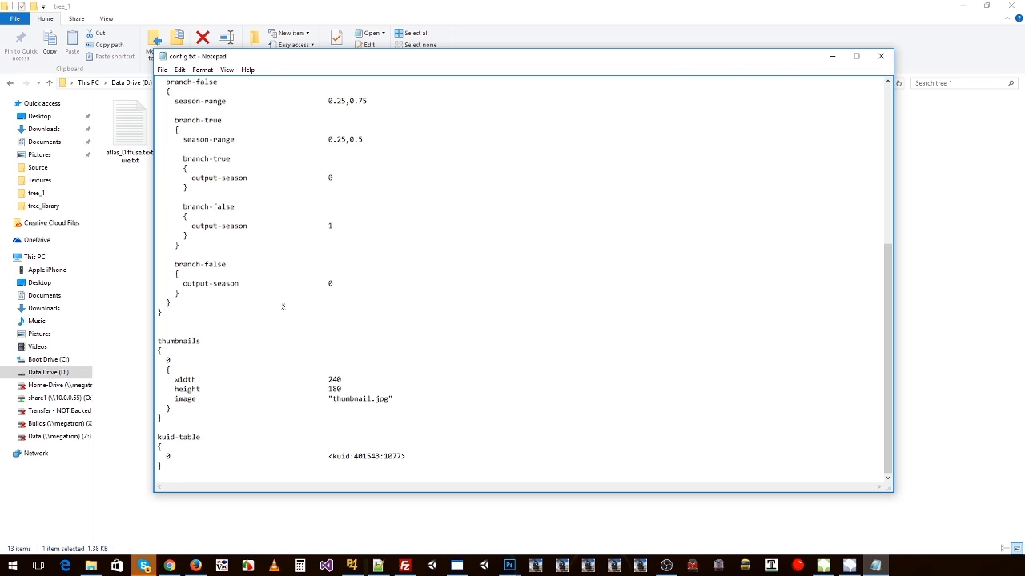
Step: Review the thumbnails and kuid-table blocks and compare the kuid-table entry with the custom-render-plugin kuid
drag(171, 341, 242, 404)
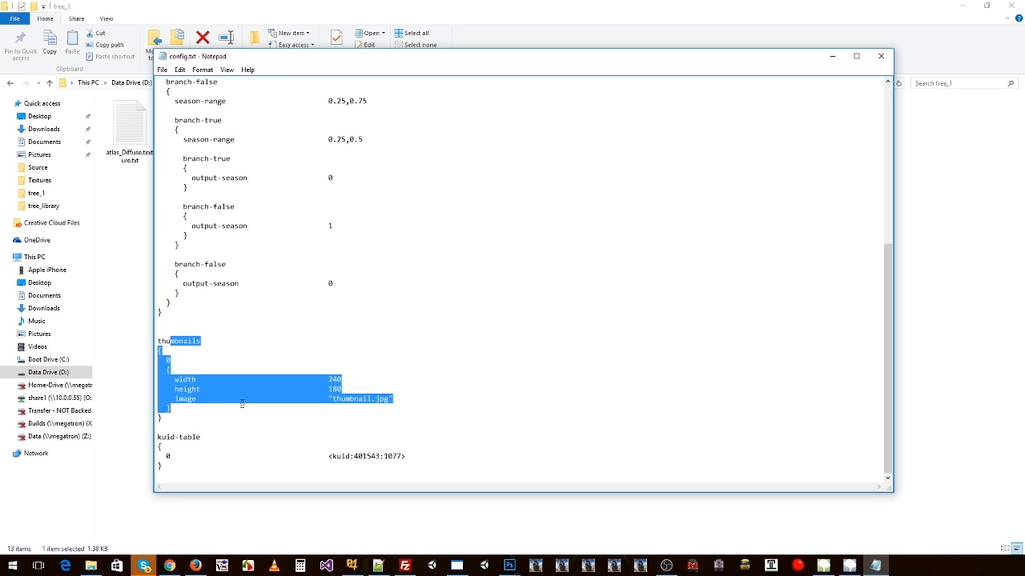
drag(175, 437, 193, 465)
drag(410, 456, 324, 457)
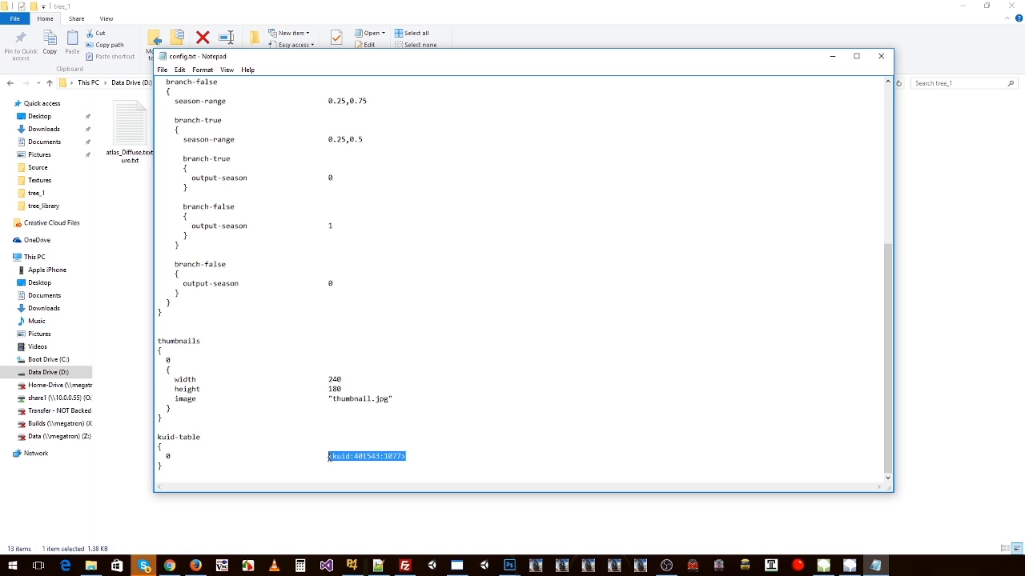
scroll(365, 176, up, 9)
drag(328, 206, 410, 207)
click(357, 207)
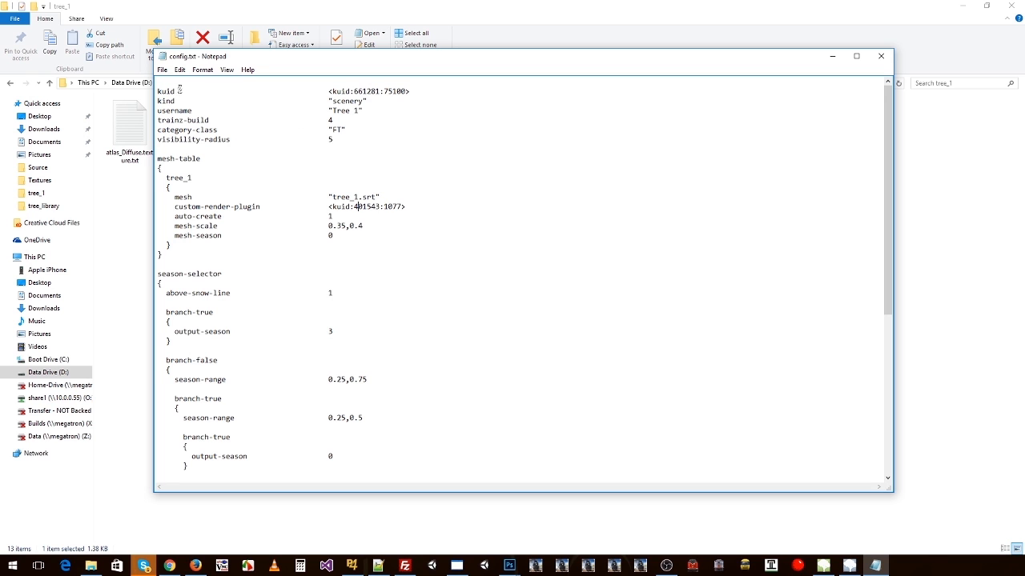
Step: Give config.txt a last look from the kuid entry down through the season-selector
drag(158, 91, 242, 226)
scroll(260, 246, down, 9)
scroll(260, 246, up, 5)
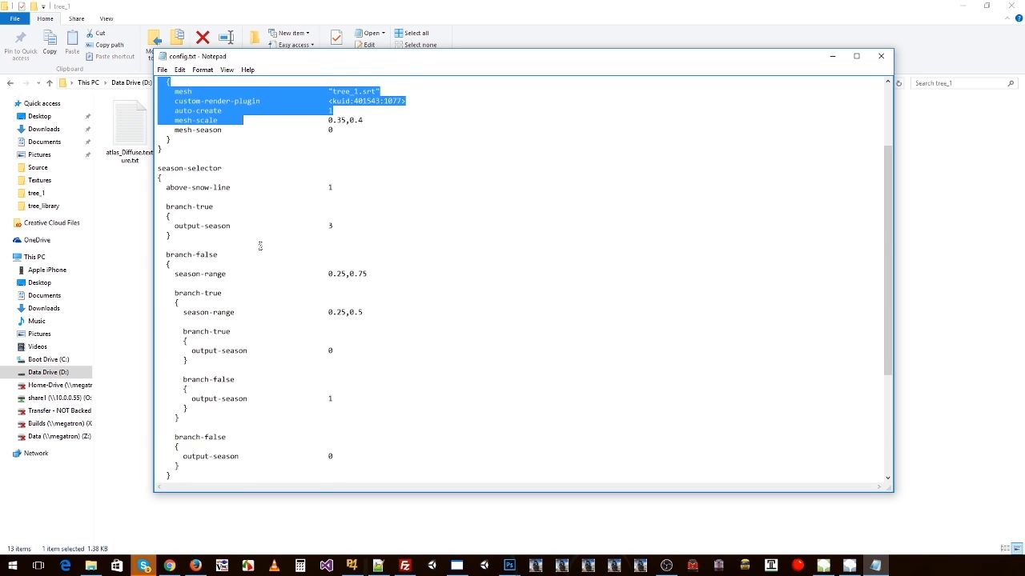
Step: Look once more at the season-selector block and the top entries of config.txt, and close the file
scroll(260, 245, up, 1)
drag(158, 197, 215, 303)
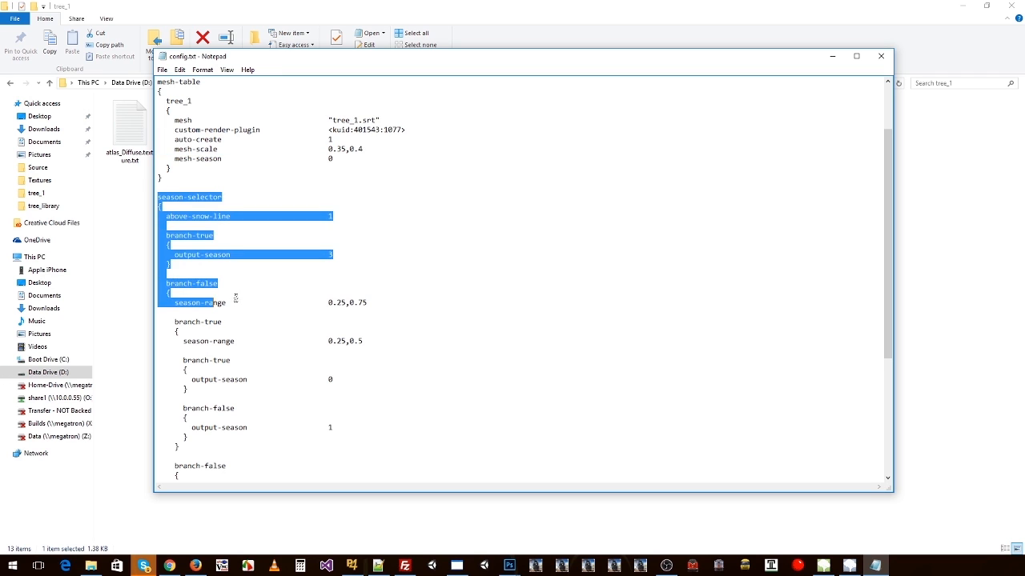
click(235, 301)
scroll(269, 187, up, 3)
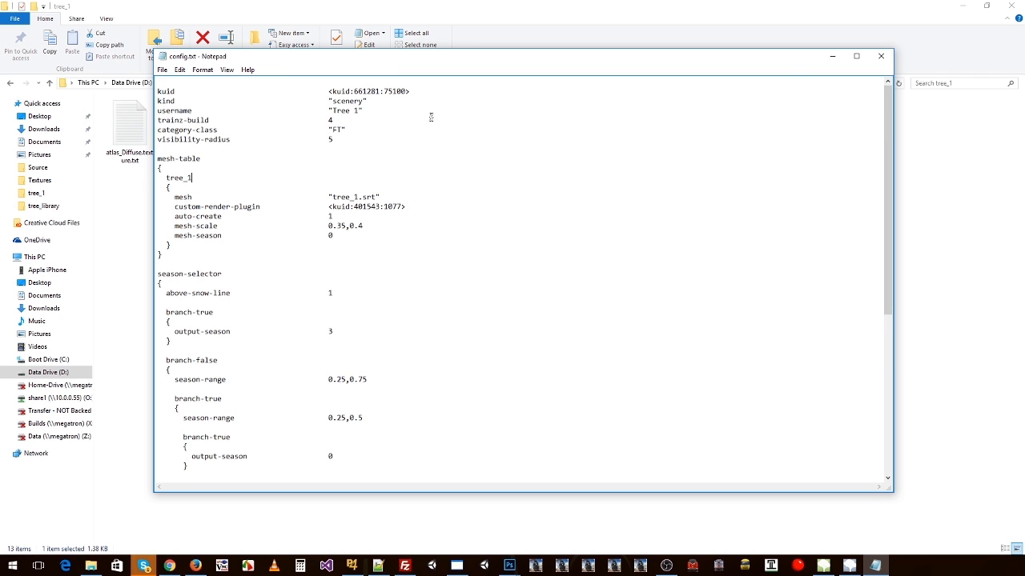
click(880, 56)
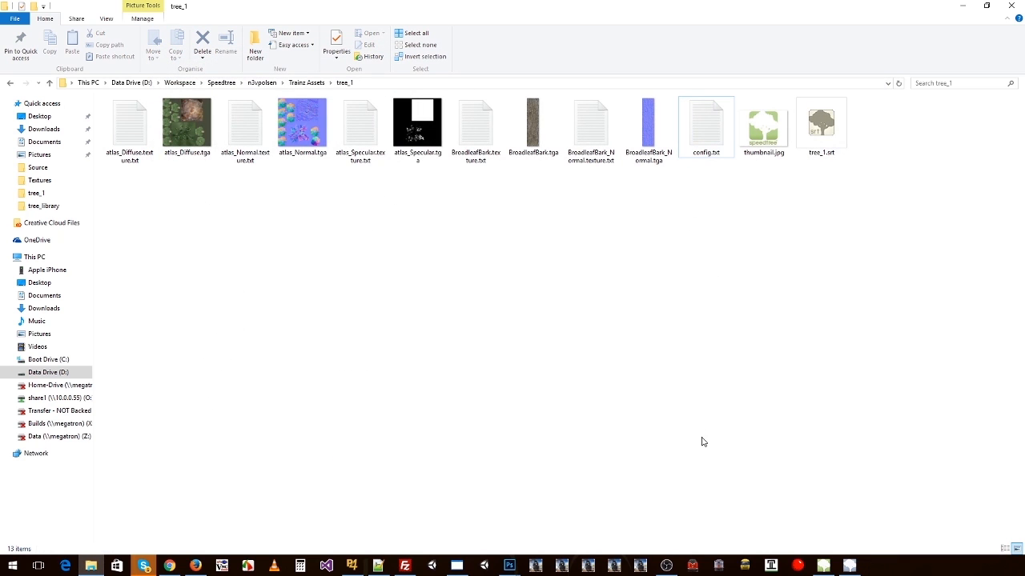
Step: Switch to the T:ANE launcher and open its content manager
click(561, 566)
click(651, 246)
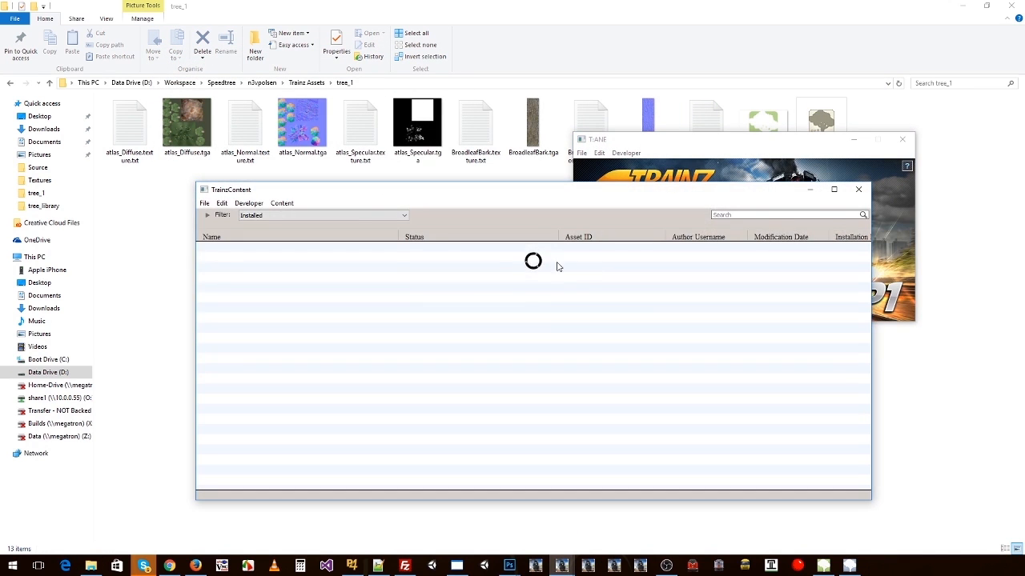
drag(355, 196, 346, 209)
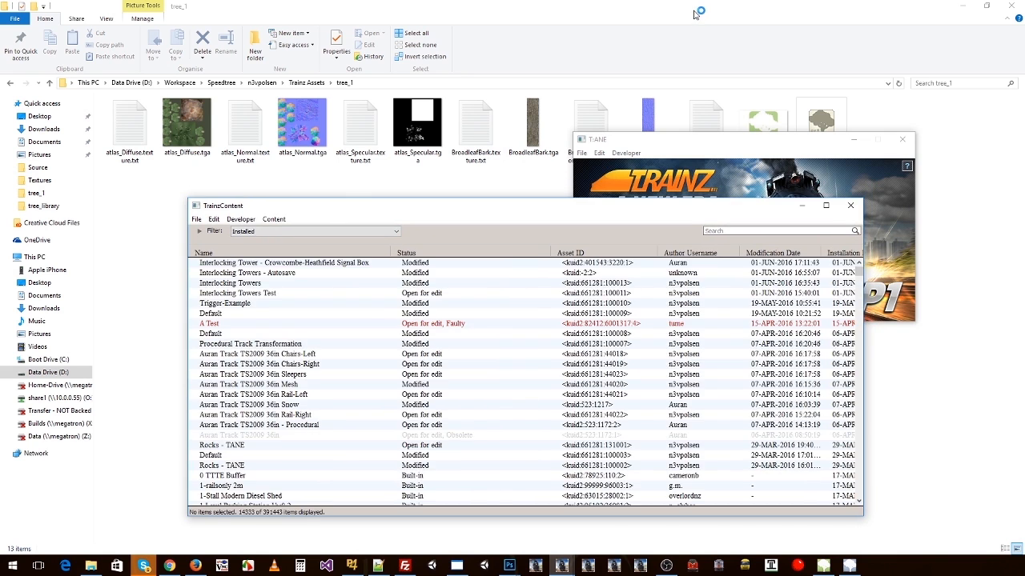
Step: Install the tree_1 folder from Trainz Assets into TrainzContent, expand the installation log and close it when done
click(705, 124)
click(316, 82)
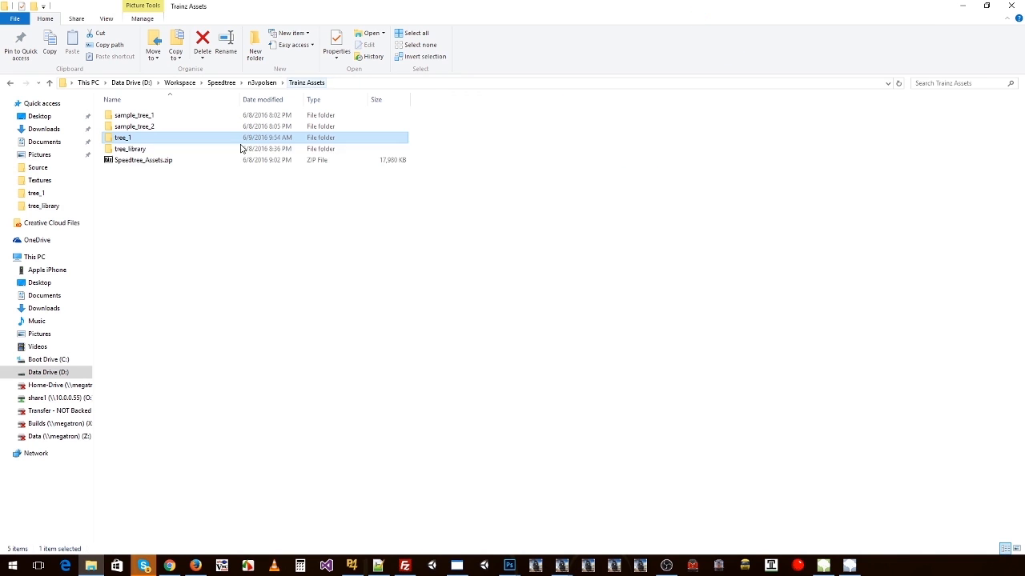
drag(126, 137, 390, 252)
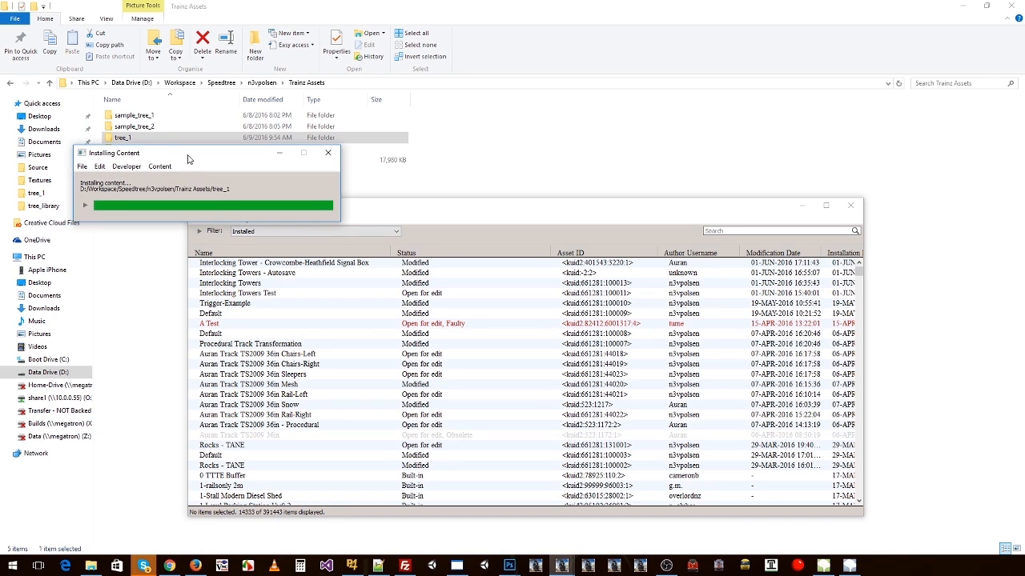
click(85, 207)
drag(230, 159, 353, 164)
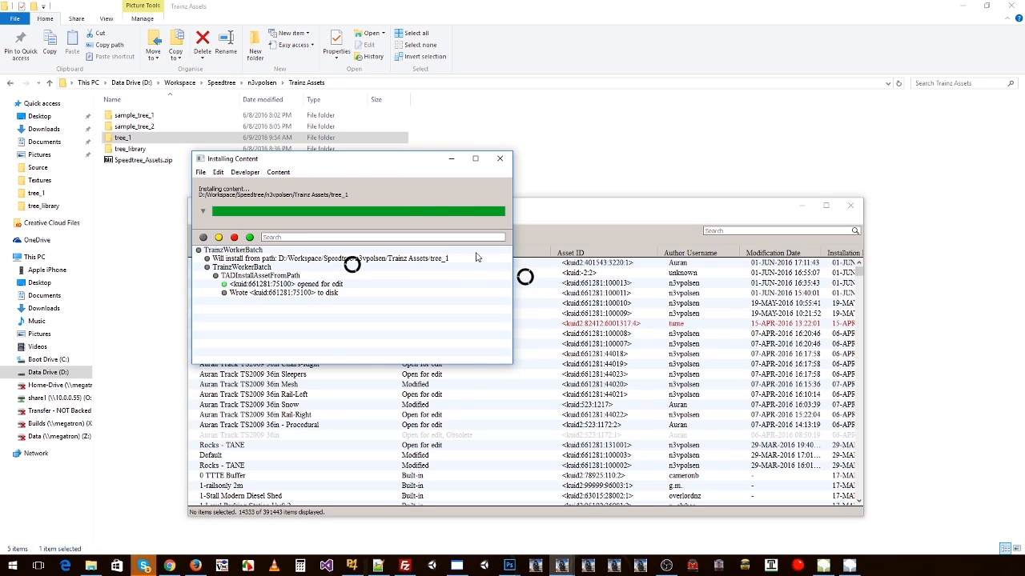
click(499, 158)
Step: Preview the newly installed Tree 1 asset and inspect its model from a distance and from several sides
click(254, 267)
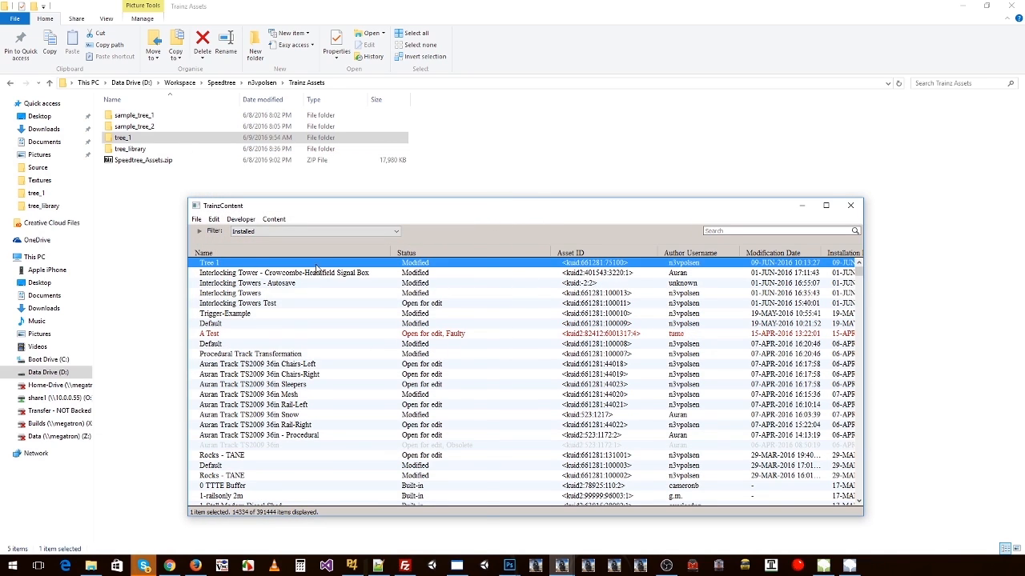
right_click(317, 269)
click(352, 508)
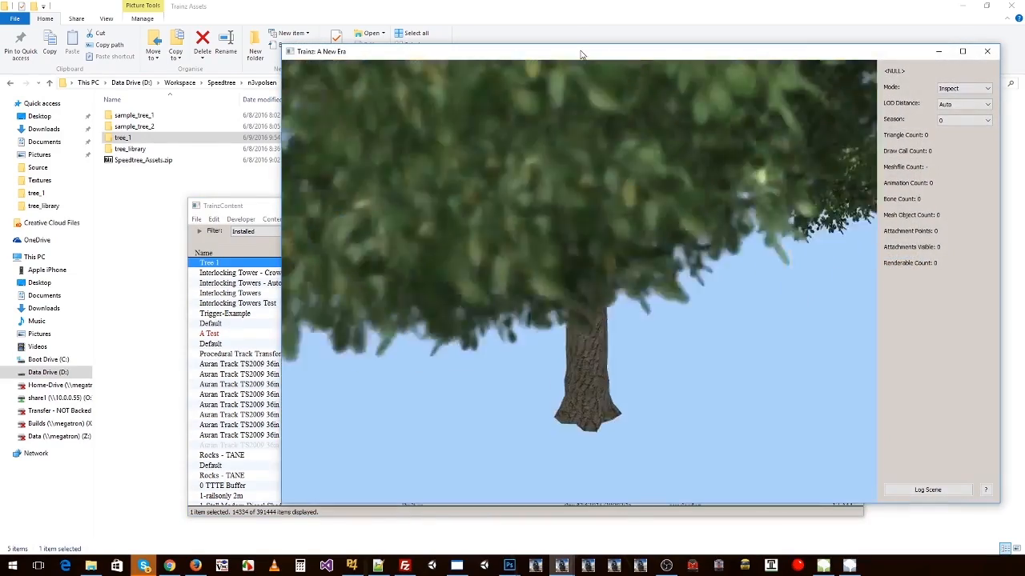
drag(580, 51, 530, 43)
scroll(549, 244, down, 3)
scroll(549, 243, down, 5)
drag(549, 243, 460, 264)
scroll(460, 264, down, 3)
drag(506, 331, 576, 293)
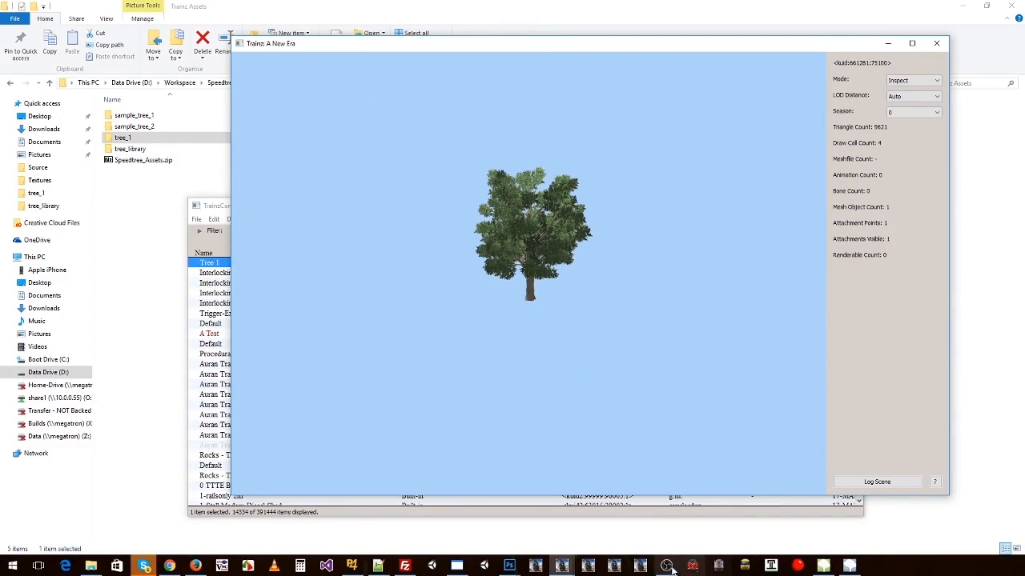
Step: Compare the original tree in SpeedTree with the Tree 1 asset in the Trainz preview
click(823, 566)
drag(663, 377, 707, 275)
click(962, 7)
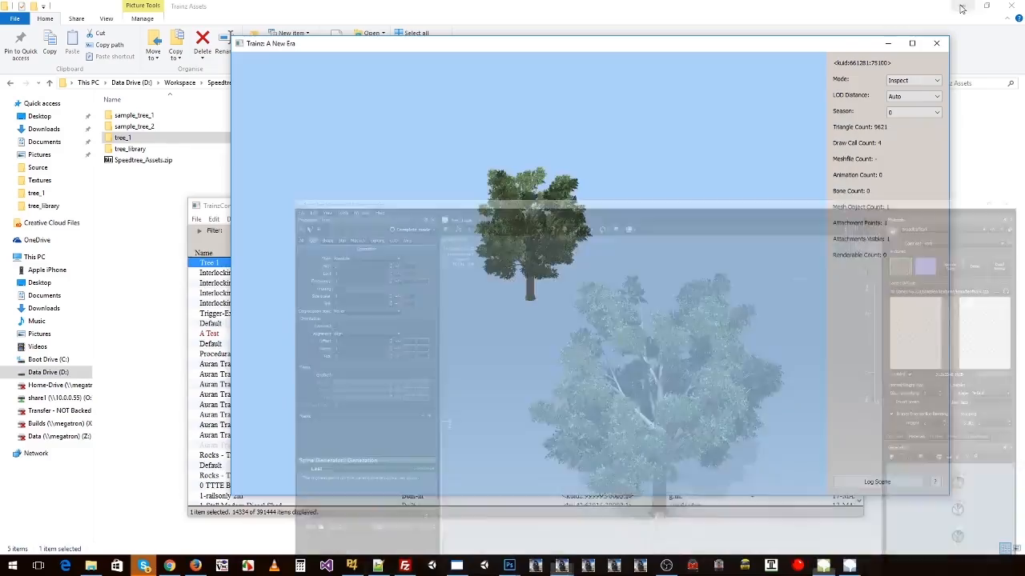
drag(528, 247, 461, 251)
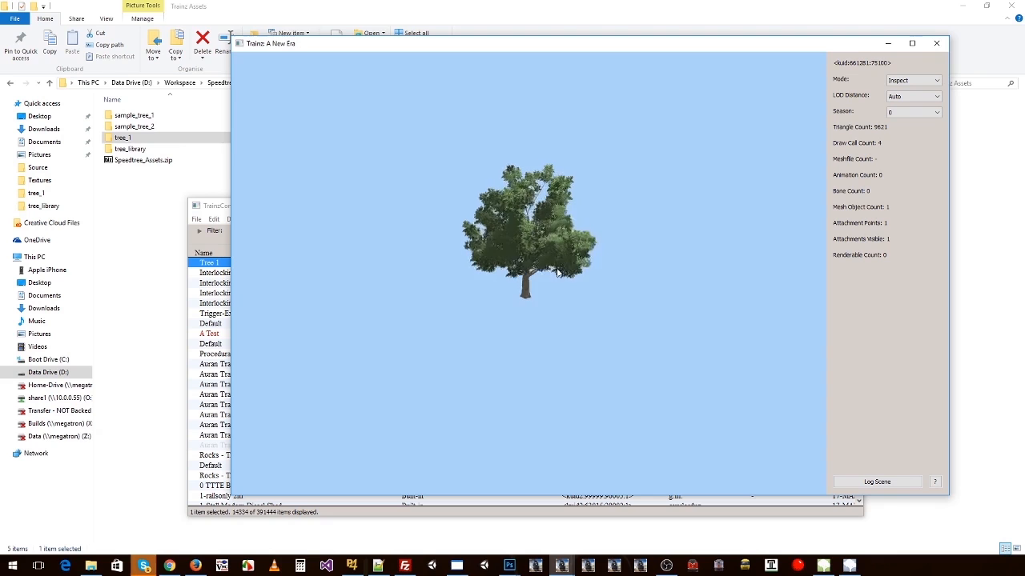
Step: Open the tree_1 folder and review its texture, texture.txt, config, thumbnail and .srt files
double_click(143, 139)
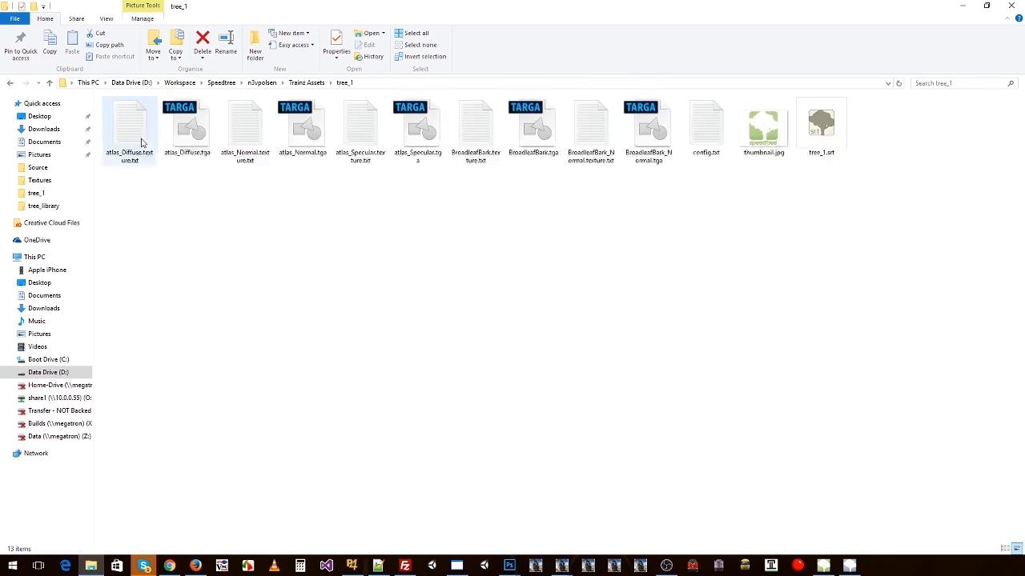
drag(119, 183, 713, 98)
click(690, 225)
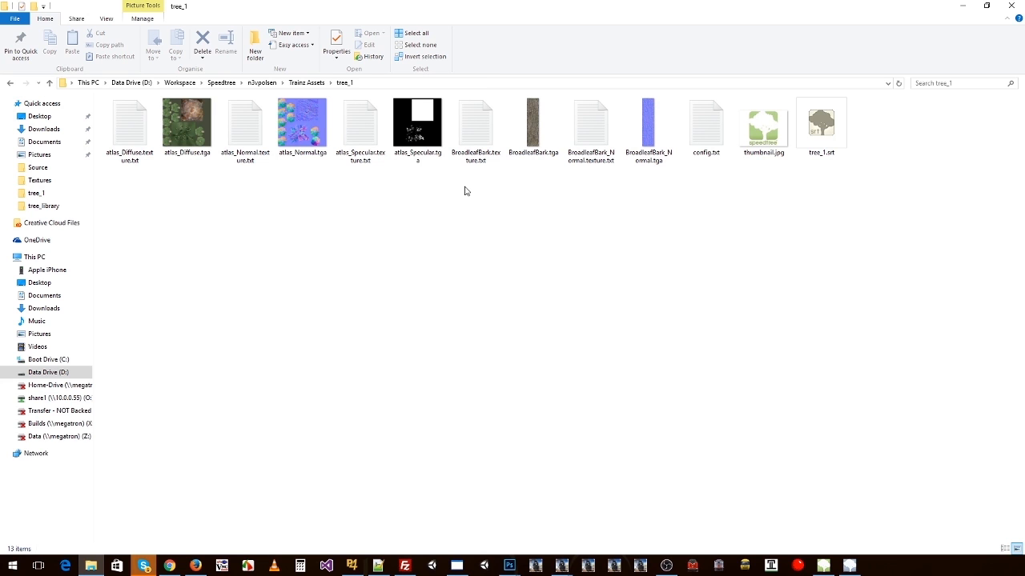
Step: Bring the Trainz asset preview of Tree 1 back up and close it
mouse_move(562, 566)
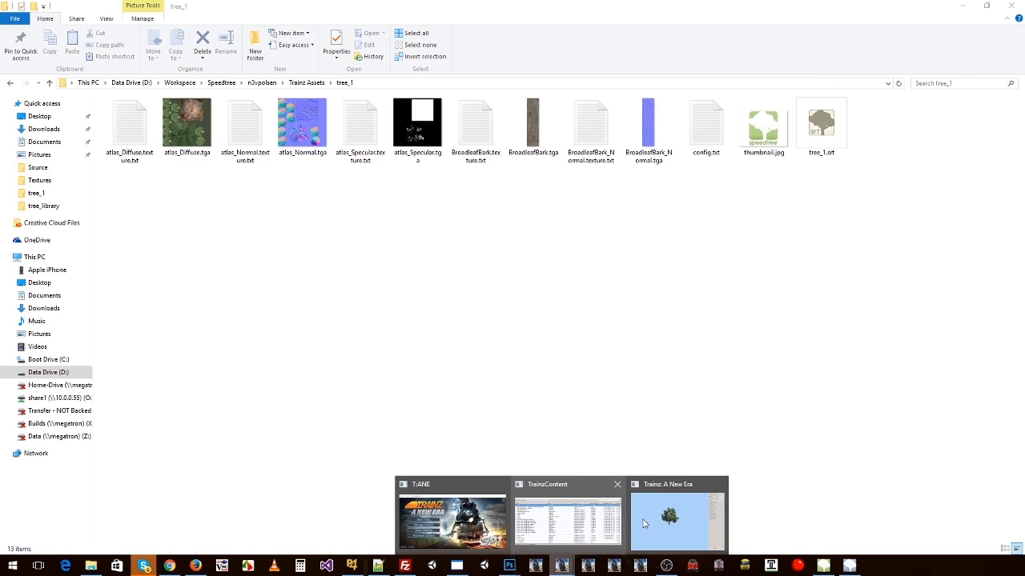
click(677, 518)
click(935, 43)
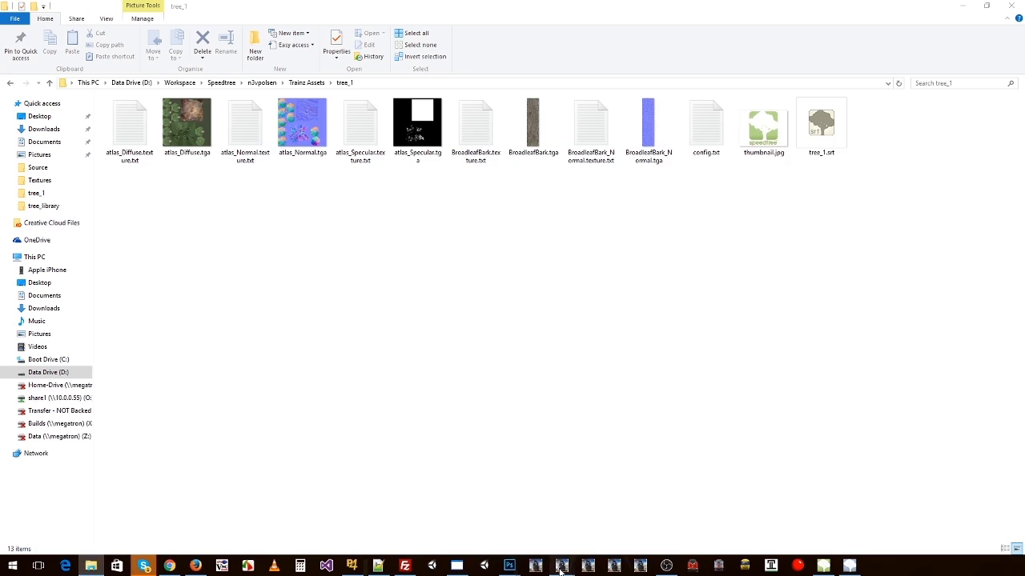
Step: Start Trainz from the T:ANE launcher, dismiss the asset download list and create a new route
click(504, 520)
click(651, 229)
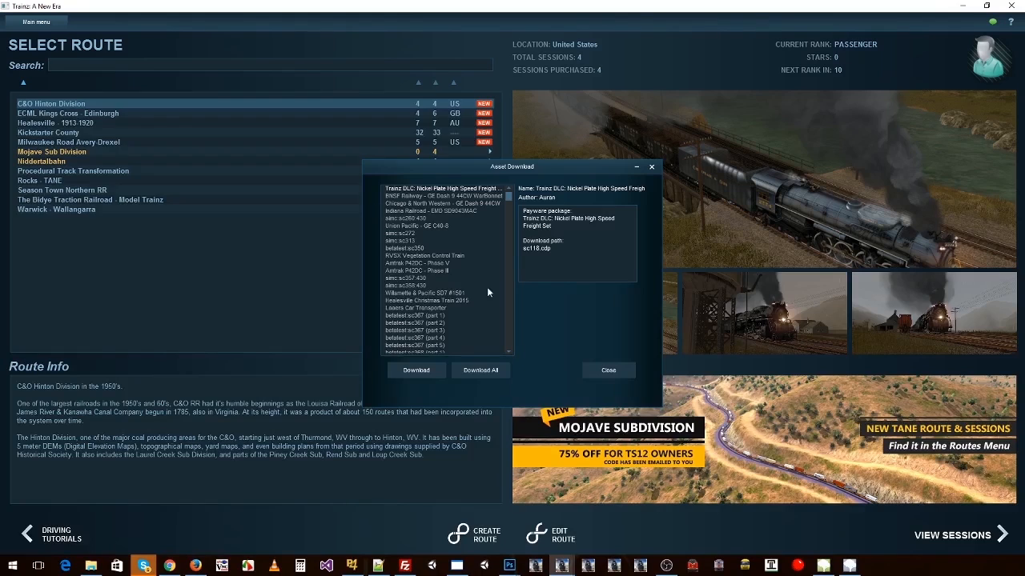
click(609, 371)
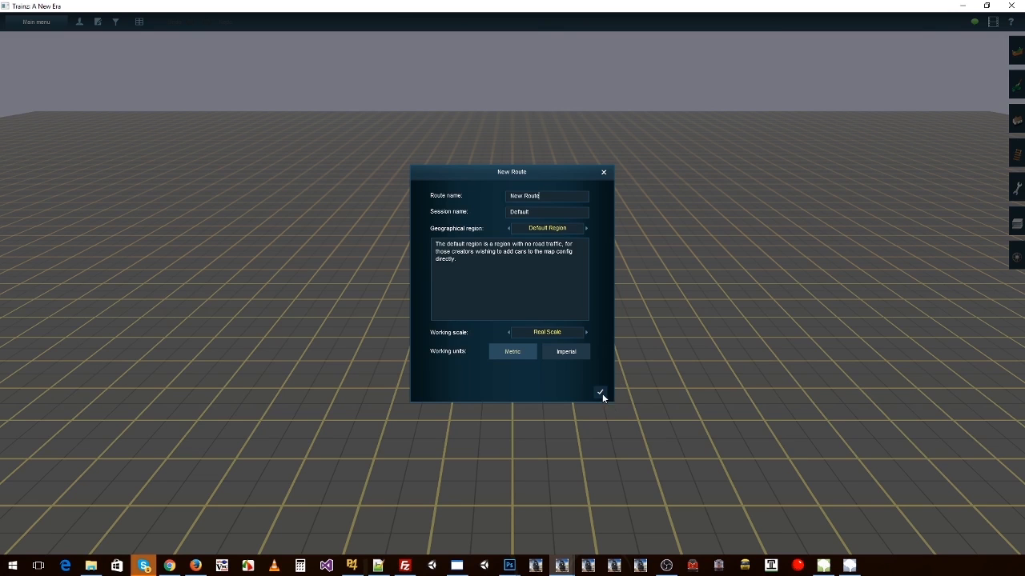
click(600, 393)
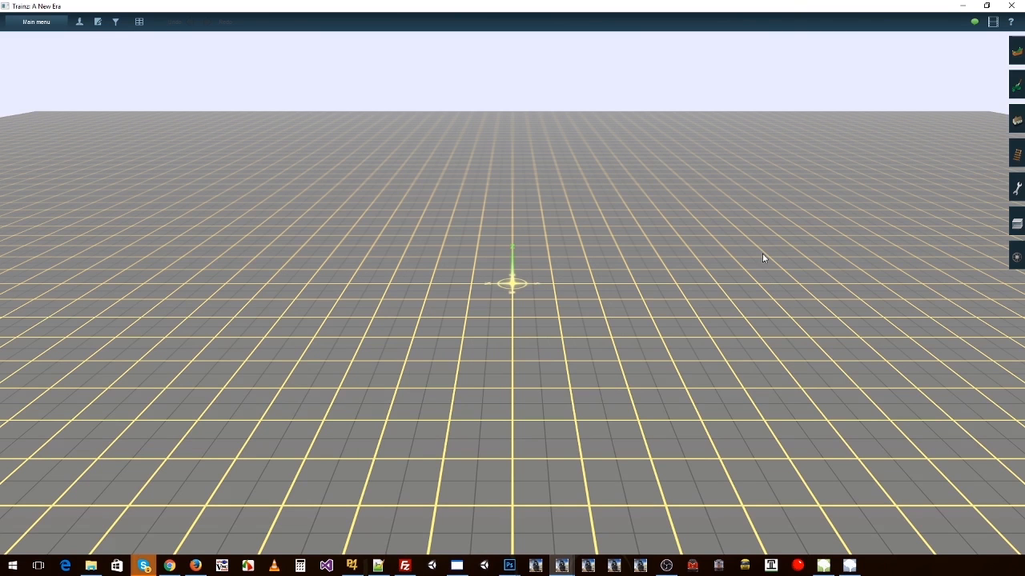
Step: Place multiple copies of the Tree 1 object around the centre of the empty route and view them up close
click(1013, 120)
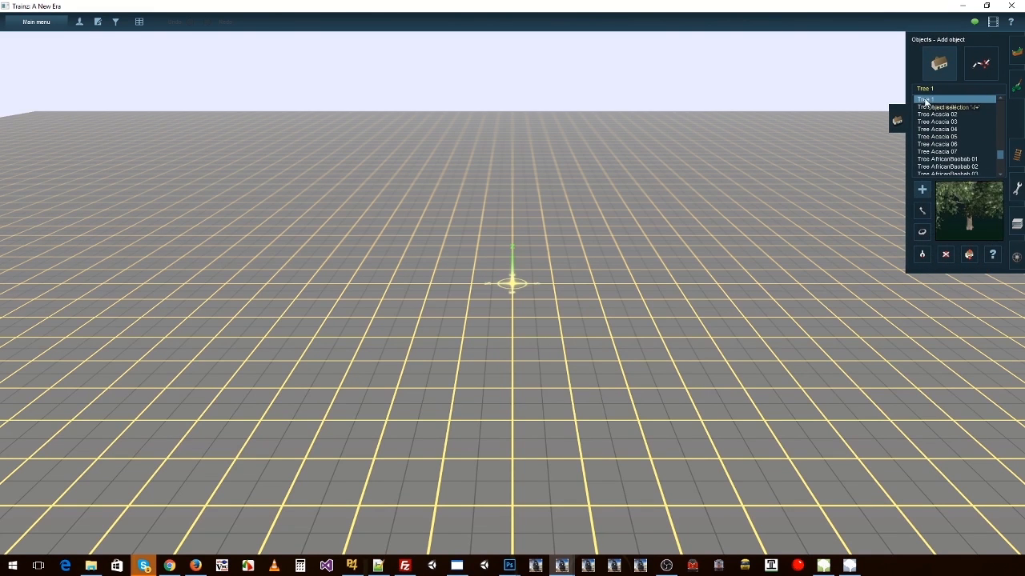
click(352, 288)
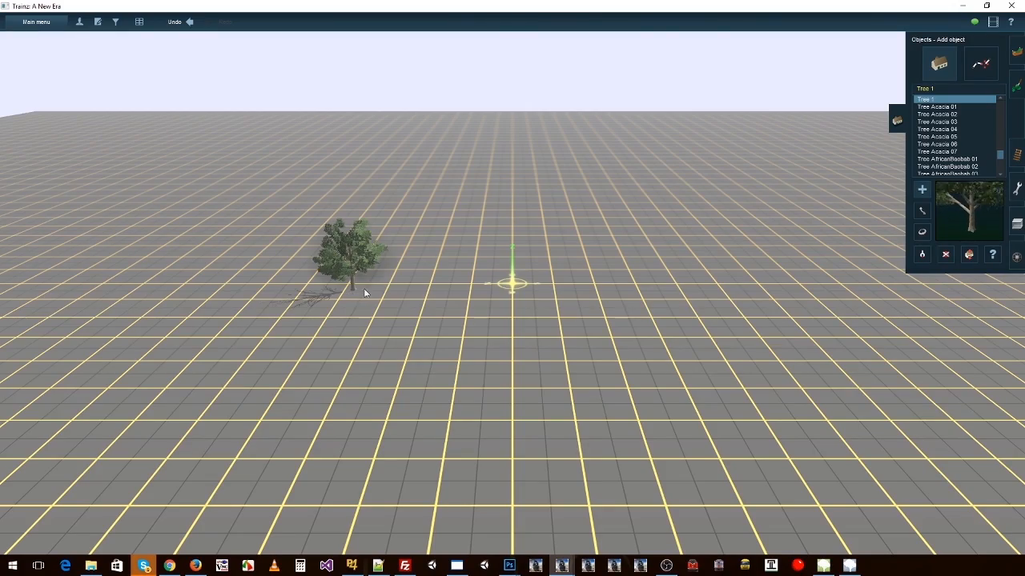
click(404, 280)
click(567, 234)
click(674, 267)
click(686, 320)
click(531, 393)
click(456, 392)
click(352, 366)
click(278, 320)
click(349, 193)
click(451, 194)
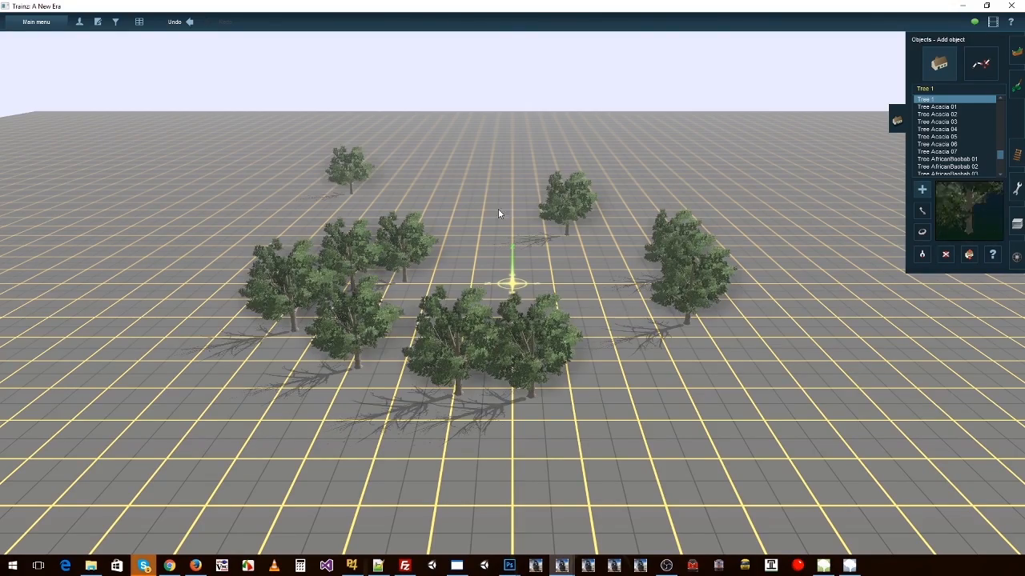
click(499, 212)
click(522, 230)
scroll(543, 317, up, 5)
right_click(571, 318)
scroll(570, 317, down, 5)
key(Left)
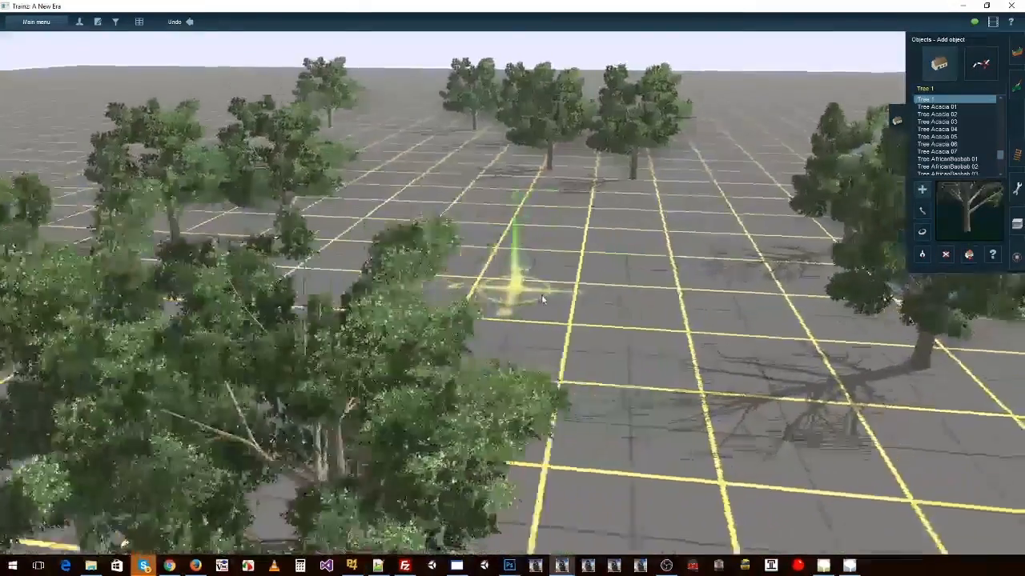
Step: Check the video settings and the advanced content developer options in the general settings, and cancel the Trainz settings
click(47, 25)
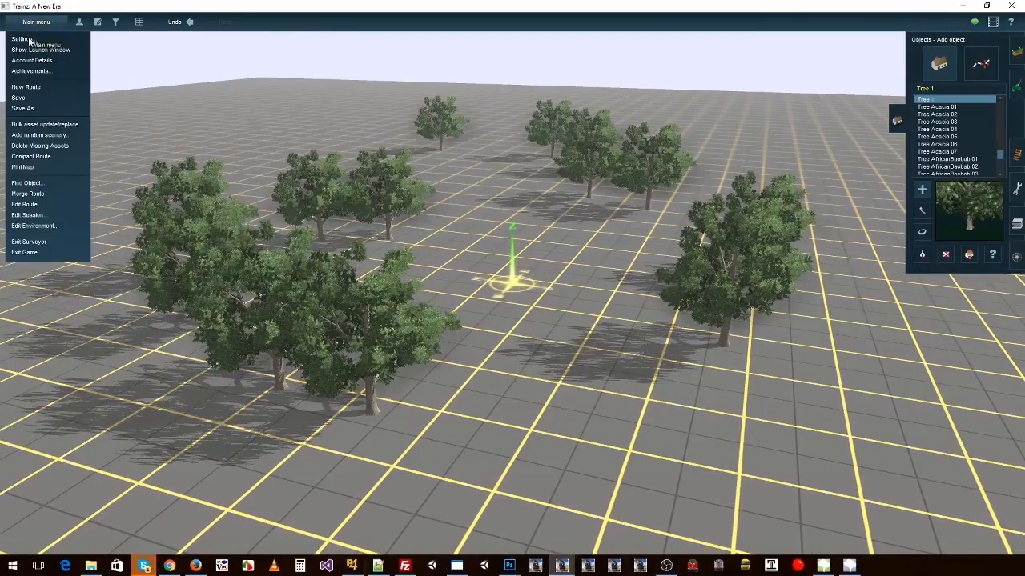
click(42, 40)
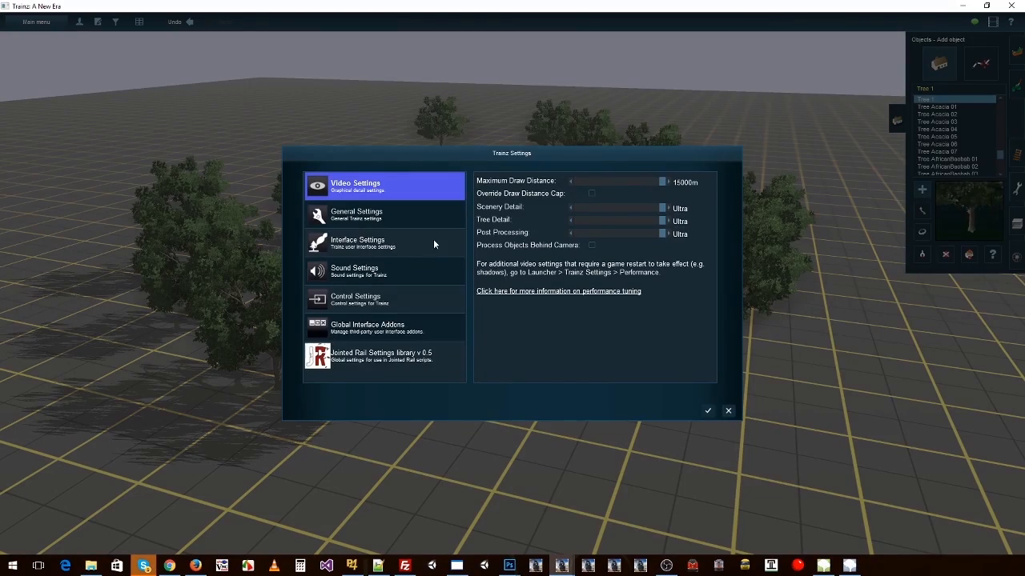
click(366, 216)
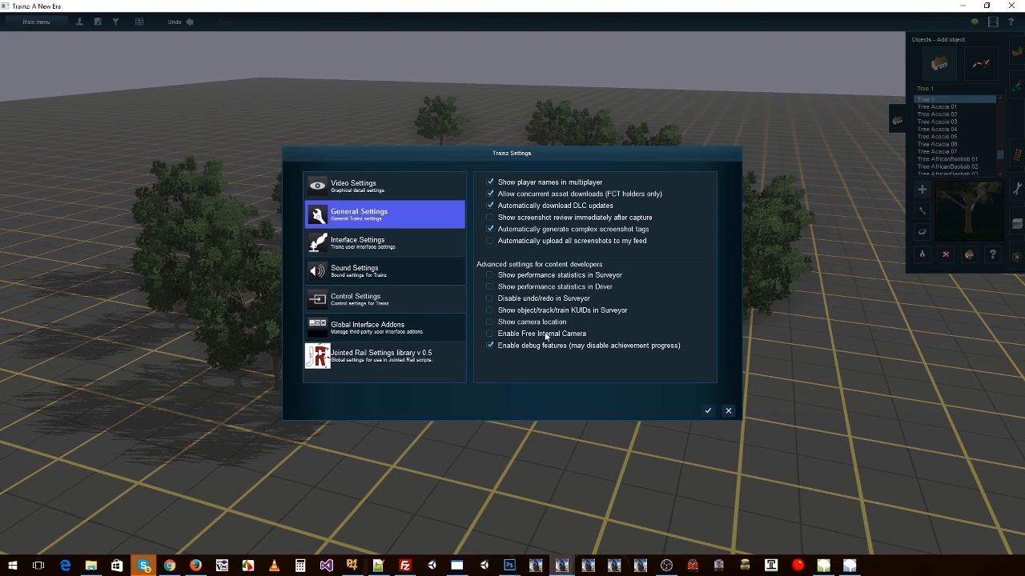
click(728, 410)
click(36, 22)
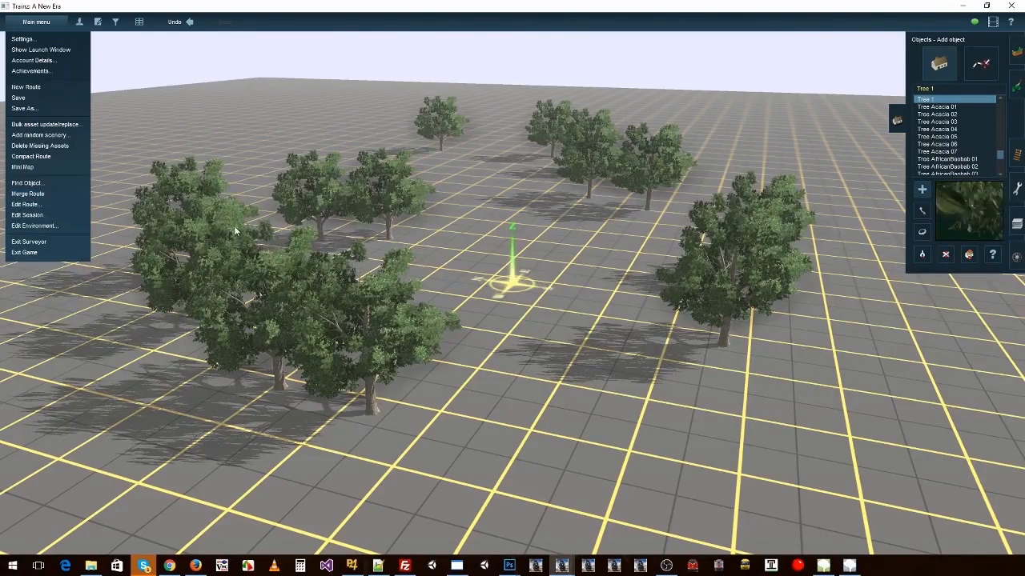
right_click(276, 225)
right_click(581, 329)
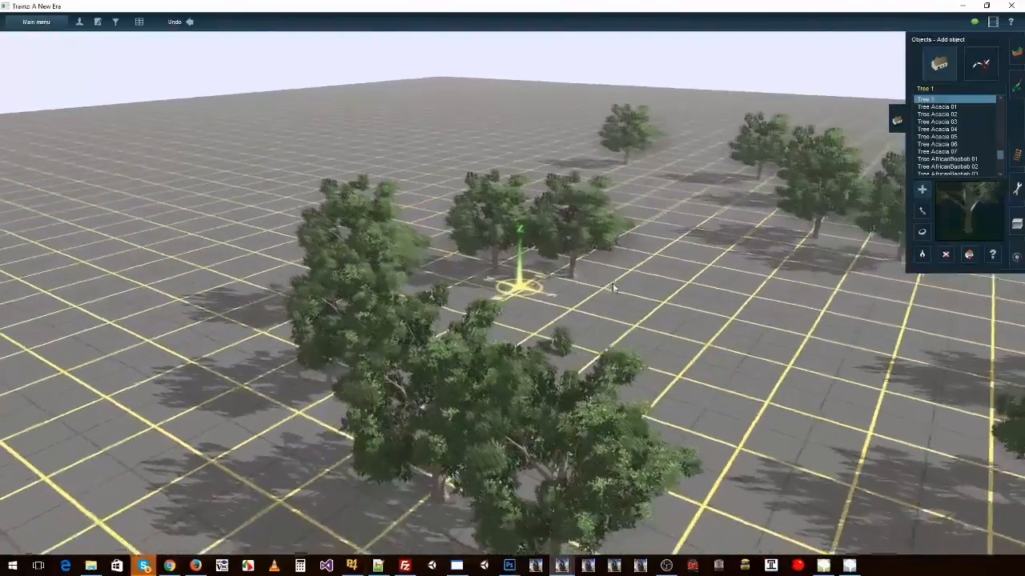
right_click(613, 283)
right_click(491, 320)
Step: Randomly rotate all Tree 1 objects anywhere on the route with Bulk asset update/replace, and inspect the trees
click(36, 21)
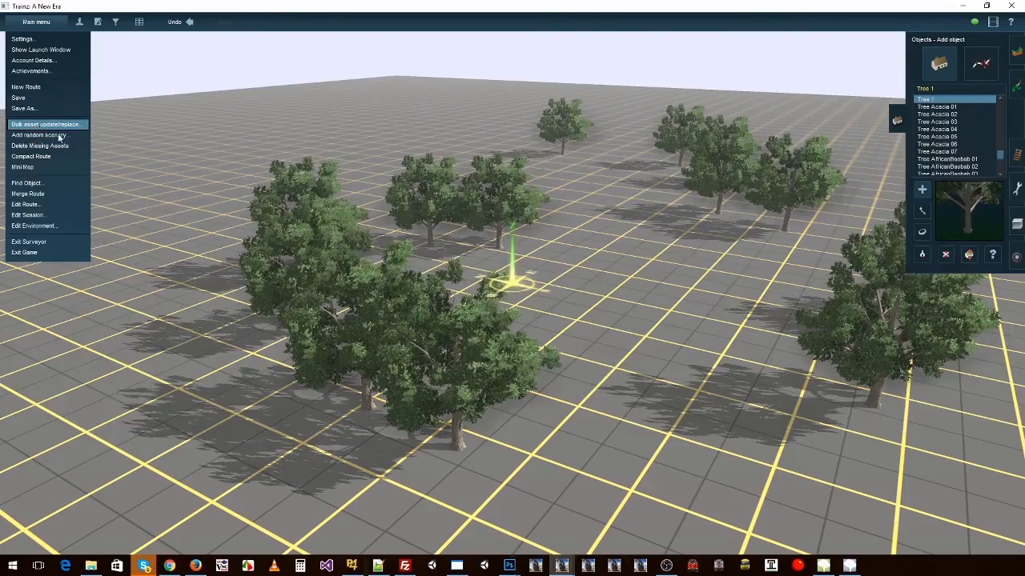
click(36, 125)
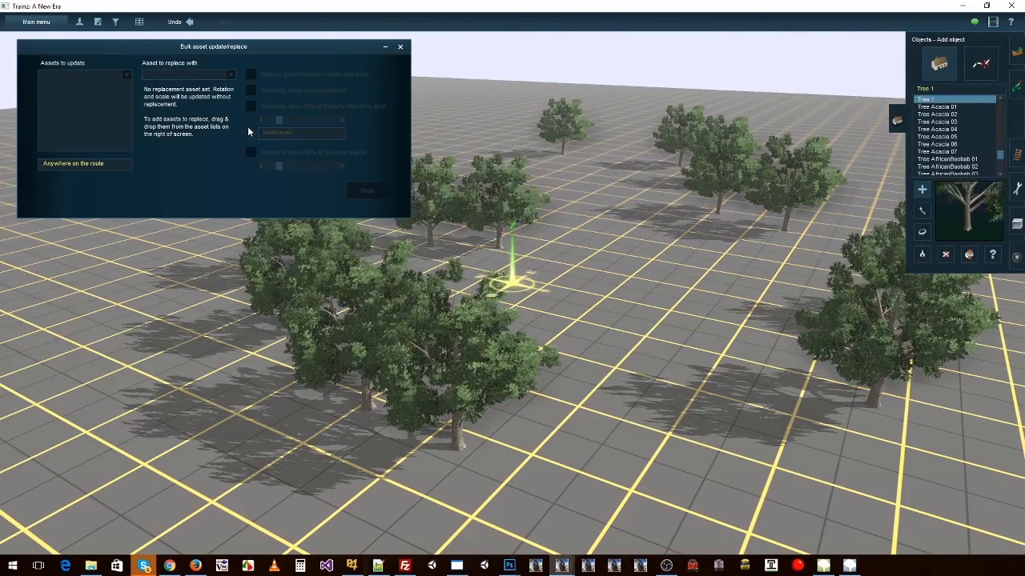
drag(936, 100, 84, 100)
click(251, 89)
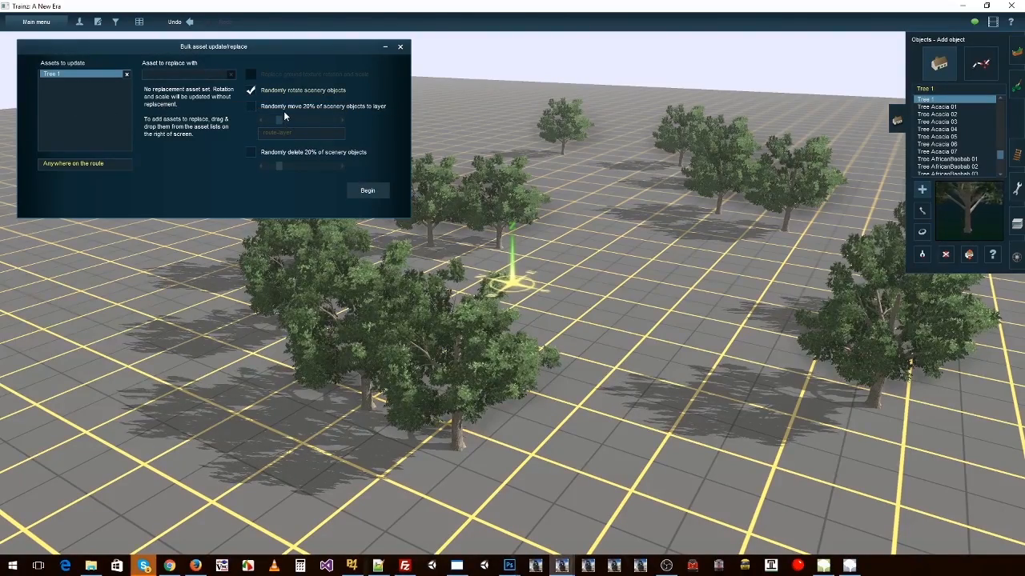
click(378, 190)
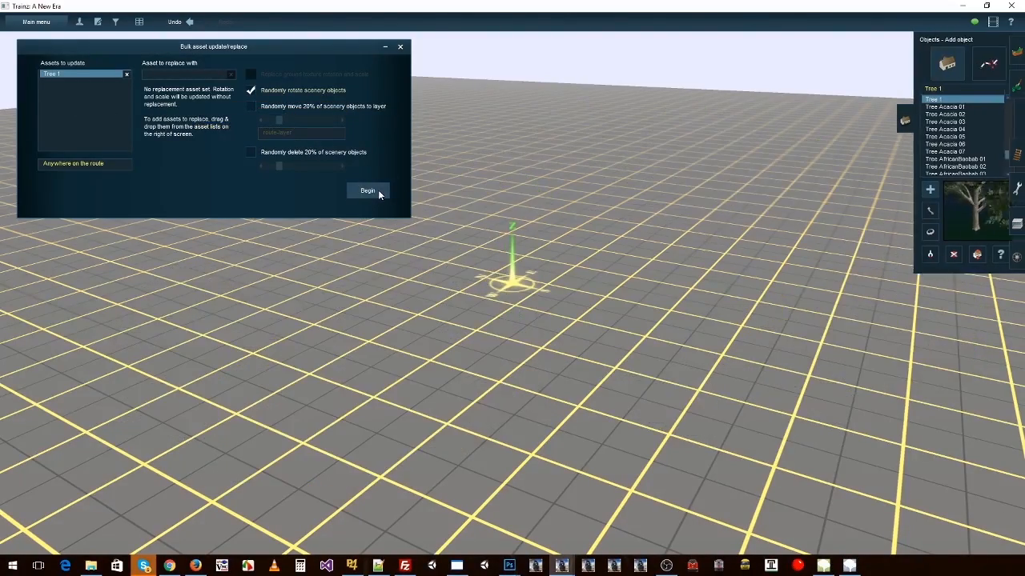
click(402, 49)
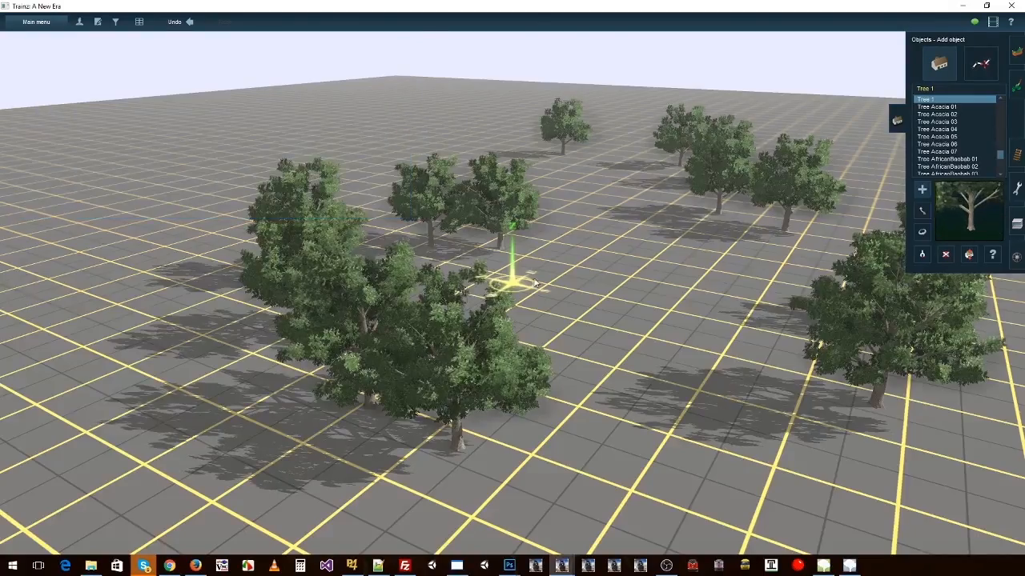
key(Left)
right_click(610, 288)
key(Left)
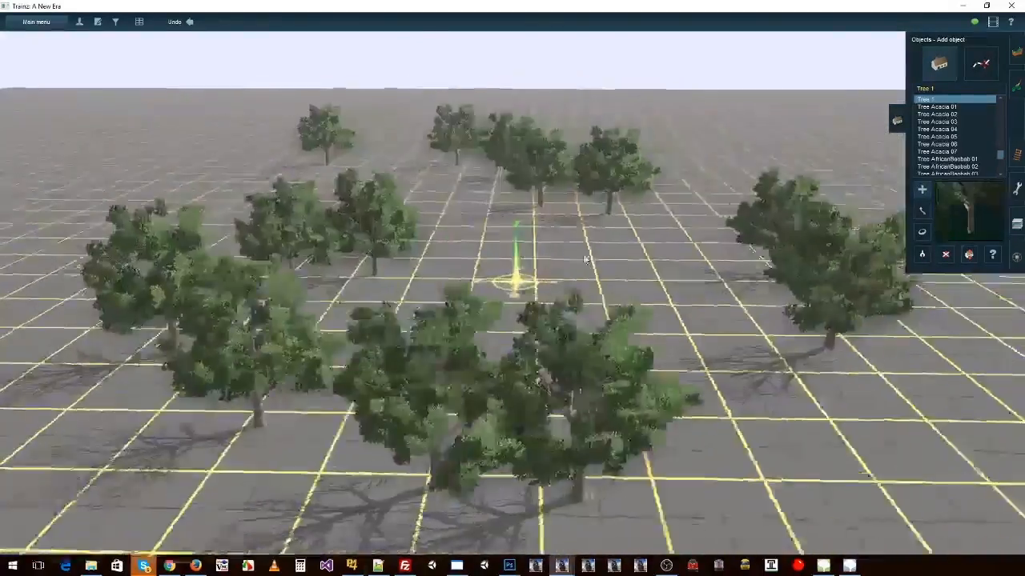
Step: Set the route's environment date to 9 December 2016
key(Right)
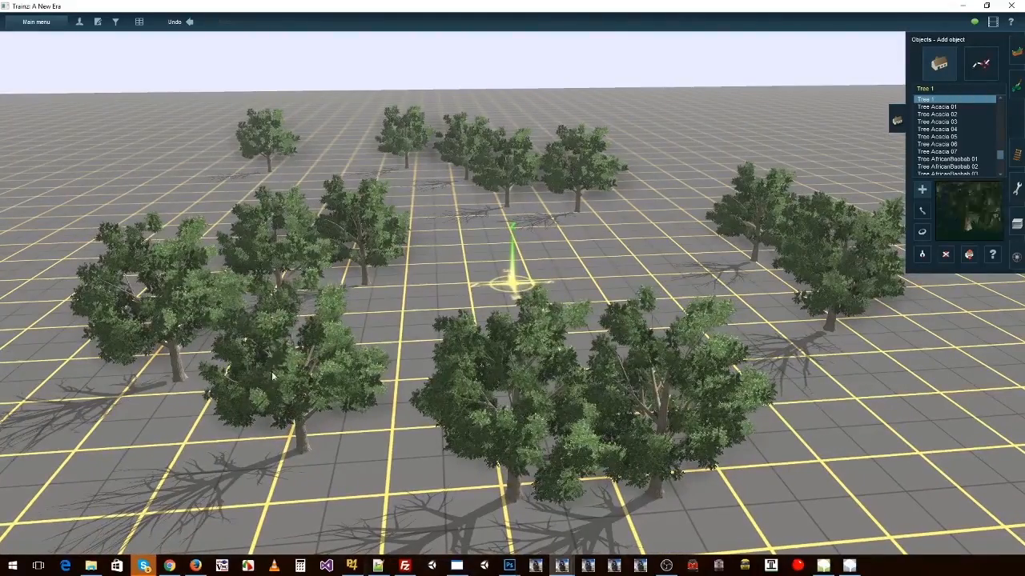
right_click(409, 325)
key(Left)
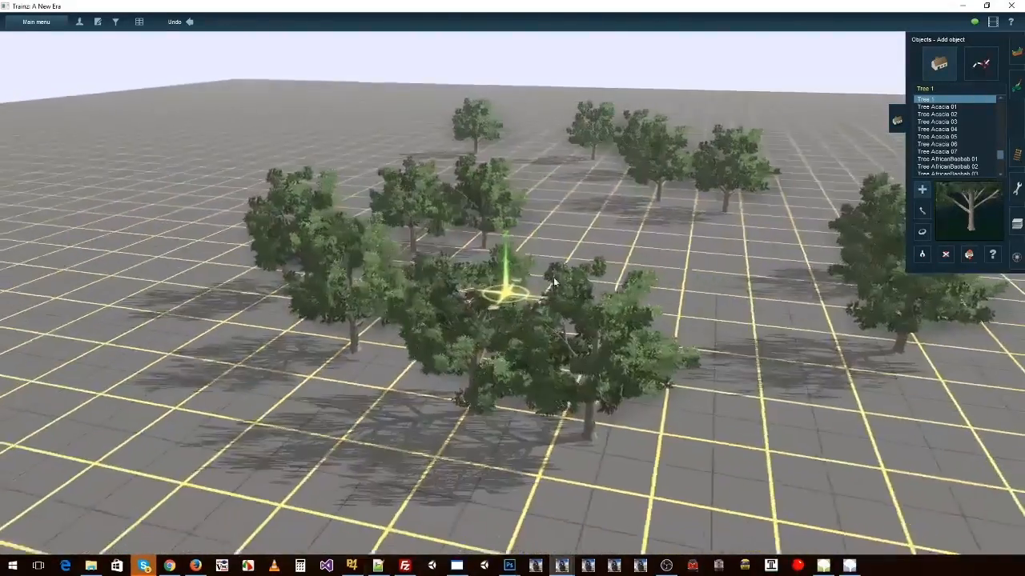
right_click(606, 211)
key(Right)
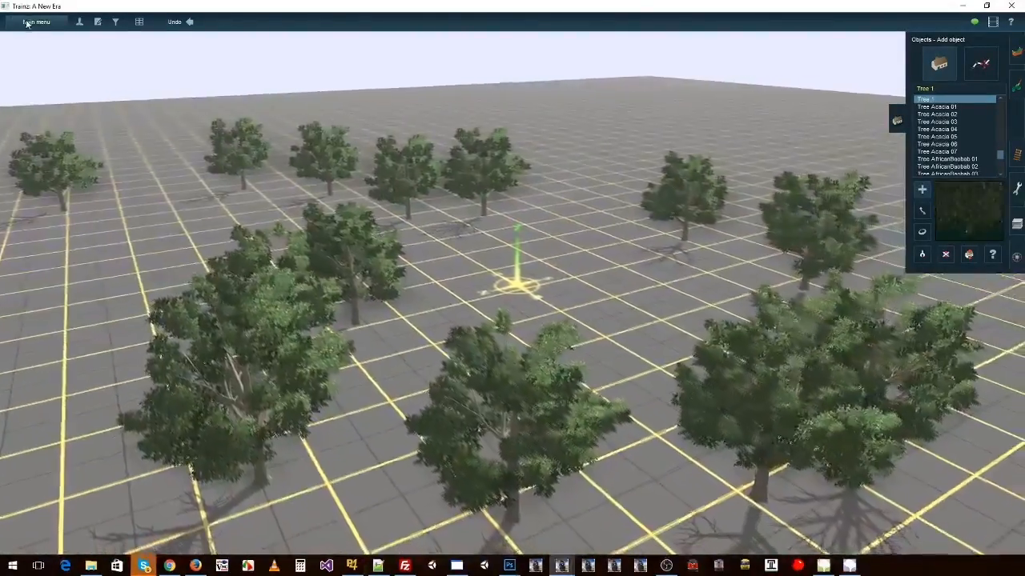
click(36, 21)
click(32, 226)
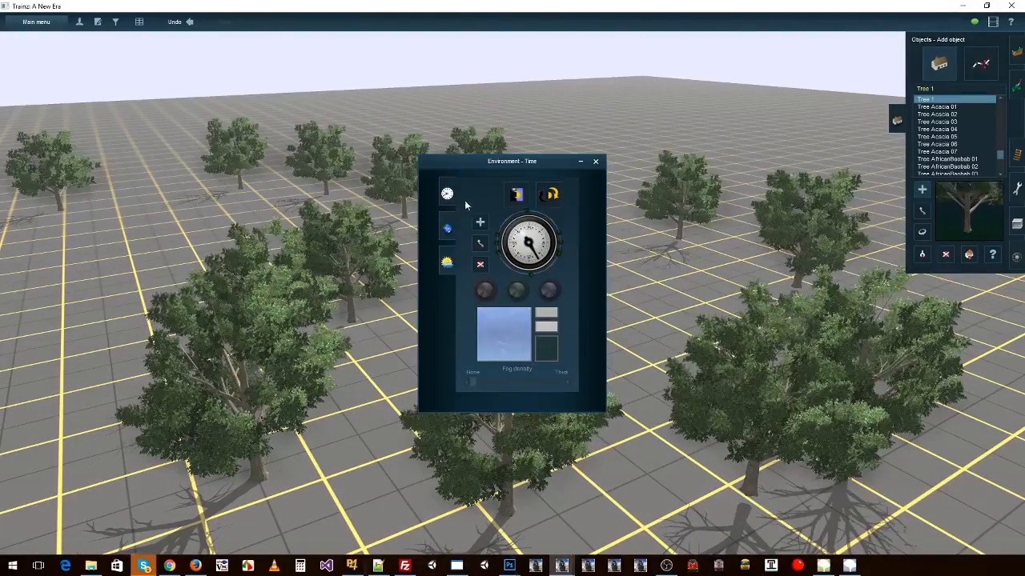
click(448, 261)
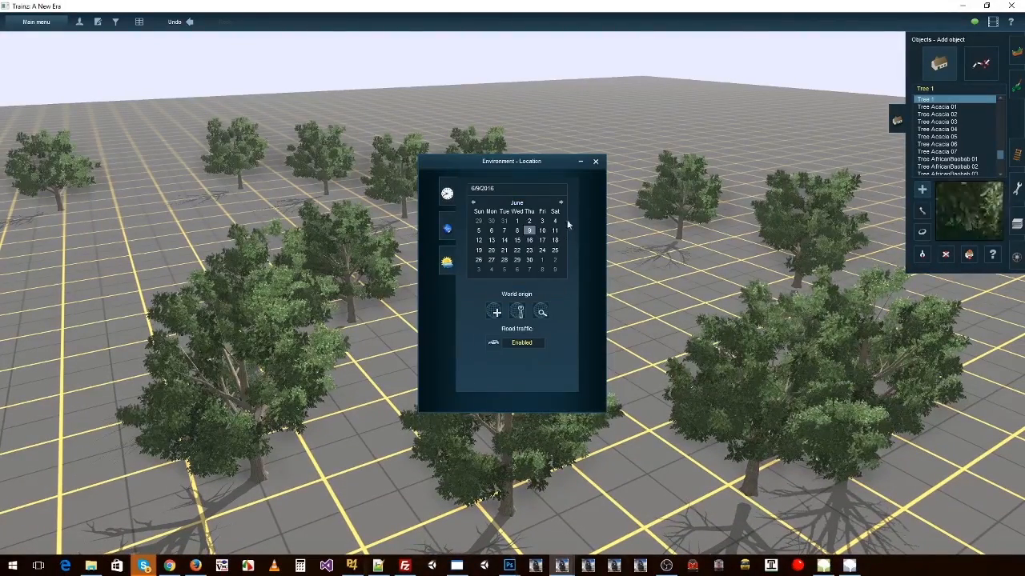
click(560, 203)
click(560, 203)
click(560, 203)
click(560, 202)
click(560, 203)
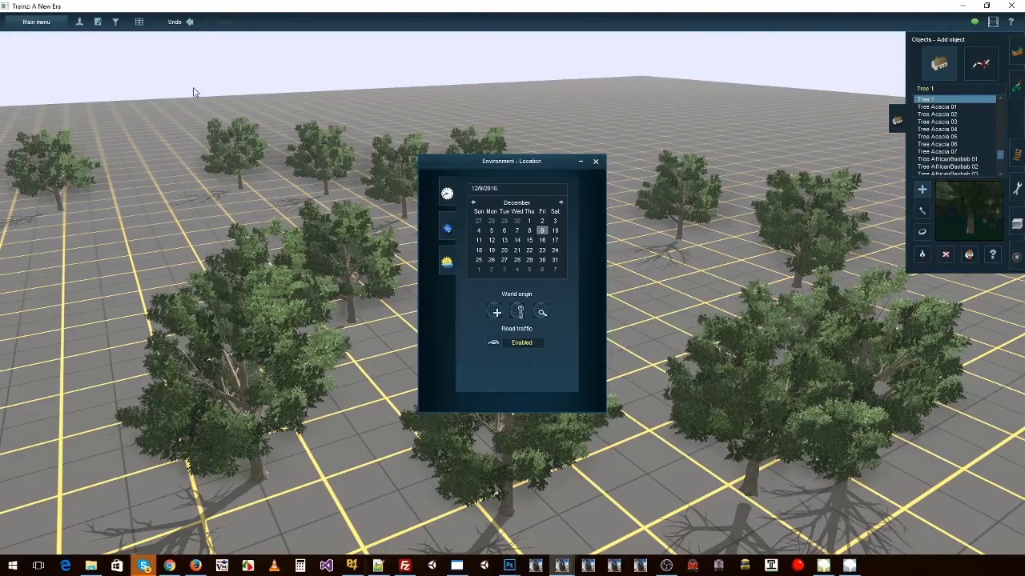
Step: Set the route's region to United States in the route properties
click(36, 21)
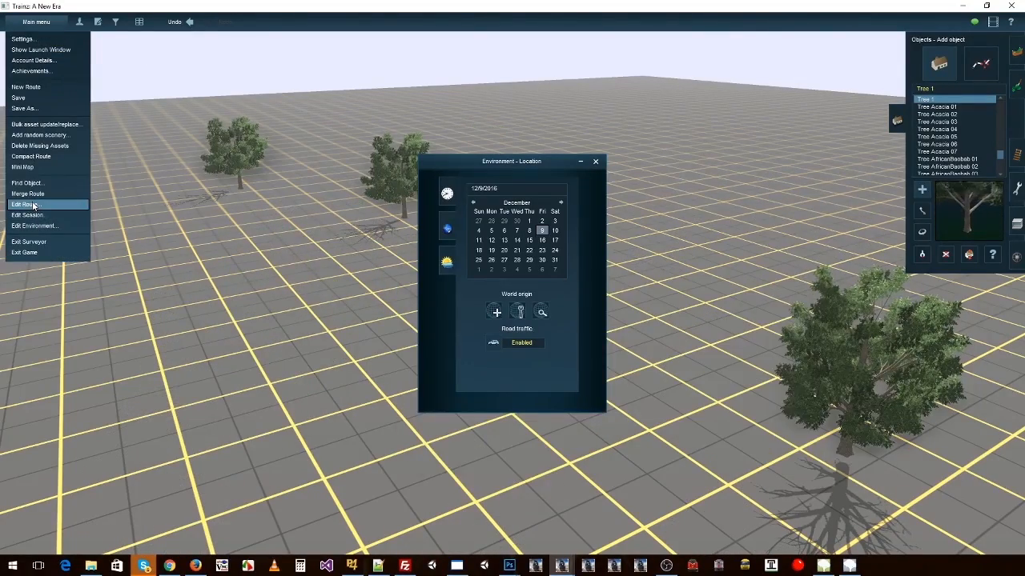
click(26, 204)
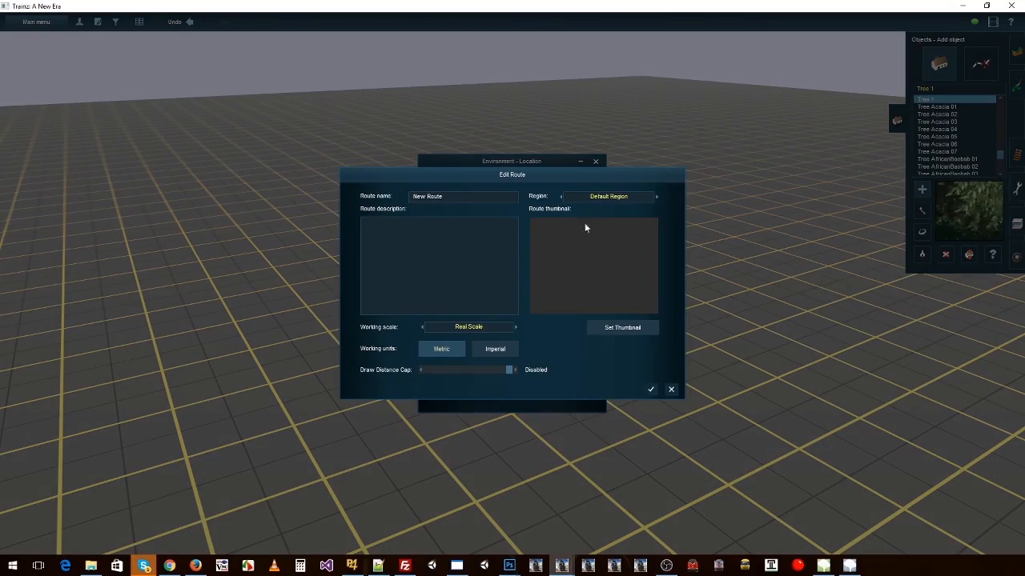
click(657, 196)
click(656, 196)
click(657, 196)
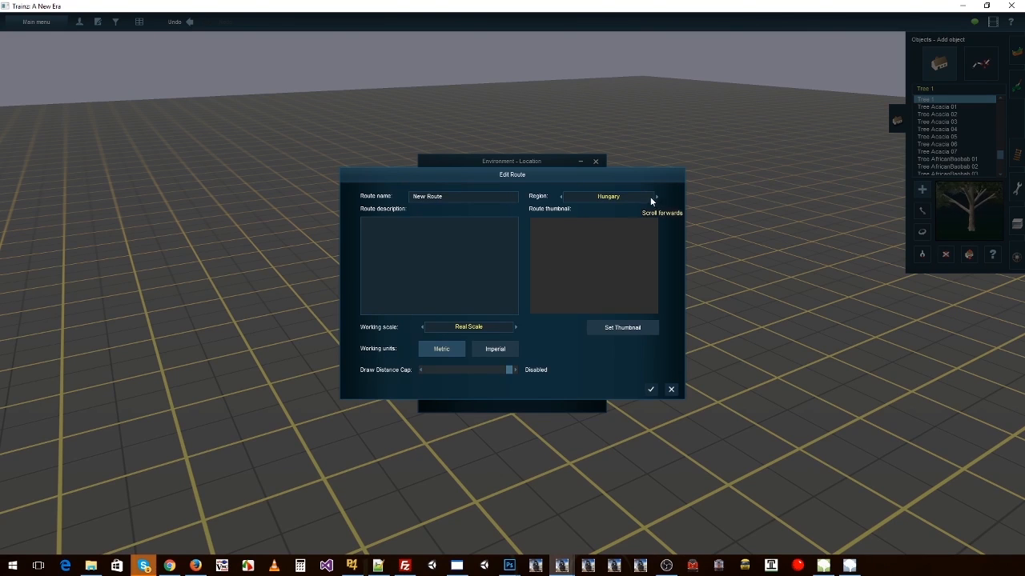
click(617, 268)
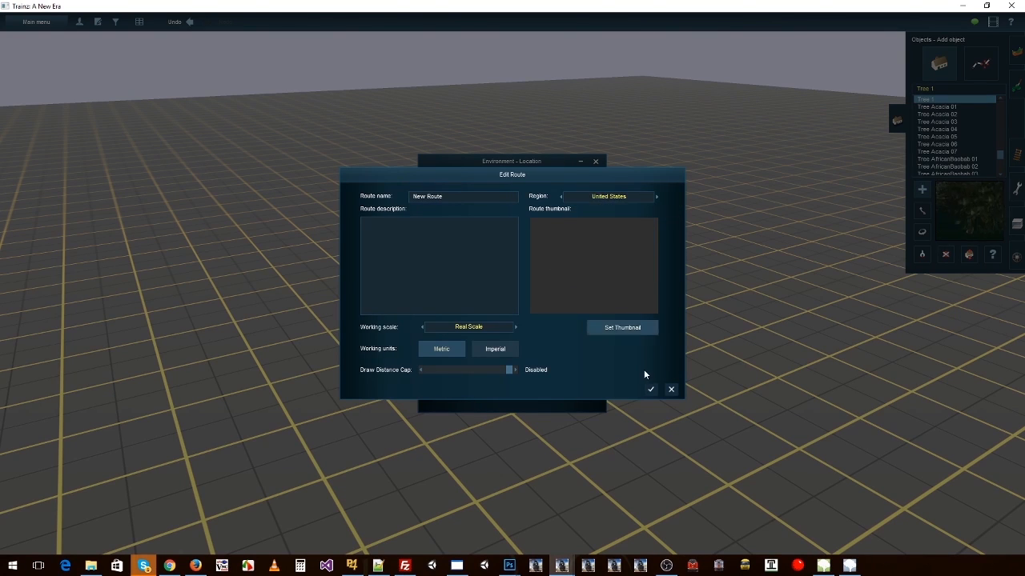
click(649, 391)
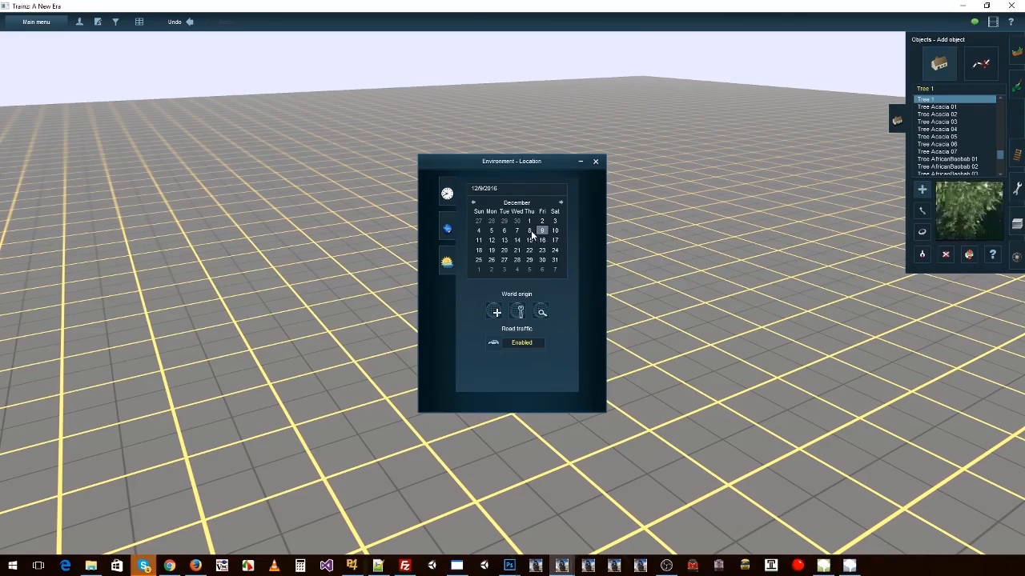
Step: Look over the route with the December date and view the environment's weather and snow altitude settings
mouse_move(699, 319)
right_down()
mouse_move(412, 245)
mouse_move(379, 214)
mouse_move(302, 219)
right_up()
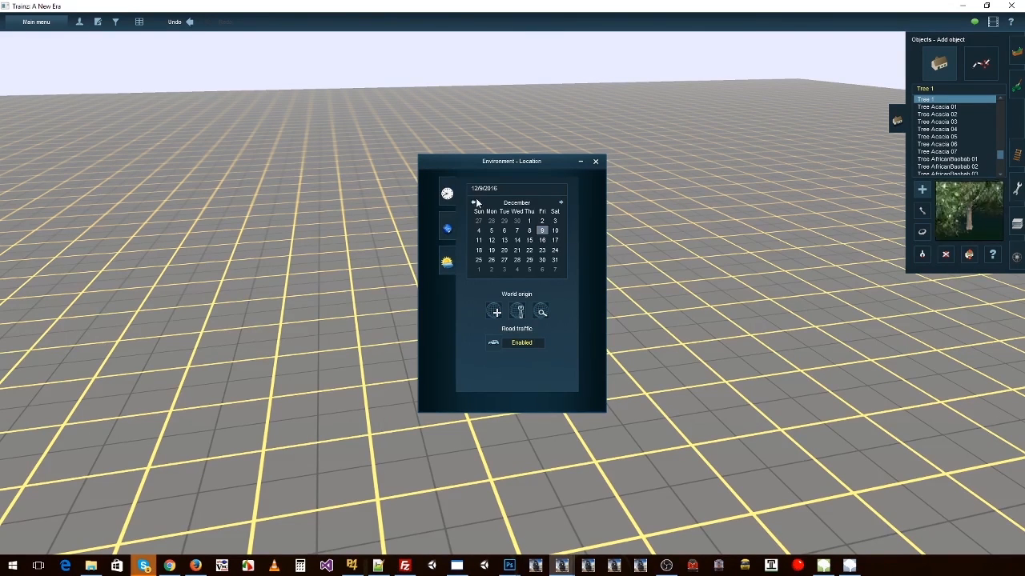
right_click(367, 265)
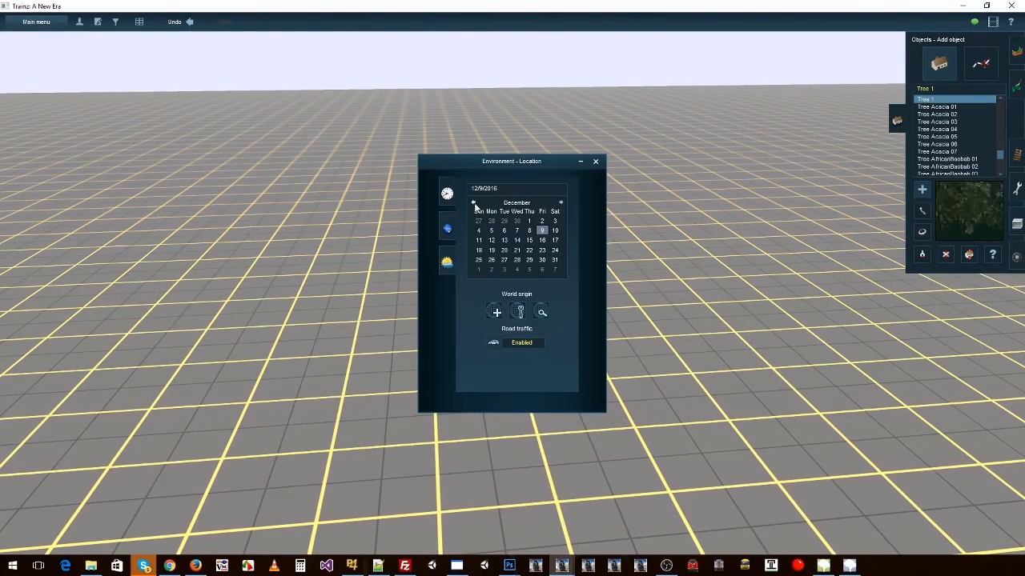
click(446, 260)
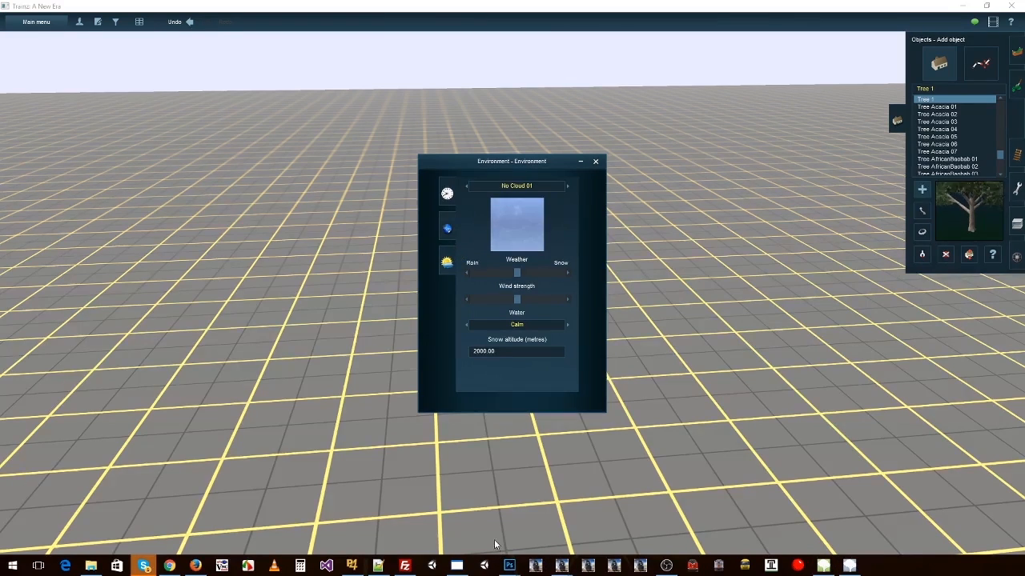
Step: Switch to the tree_1 folder in File Explorer, open config.txt and delete the mesh-season line from the tree_1 mesh entry
key(alt+Tab)
double_click(705, 139)
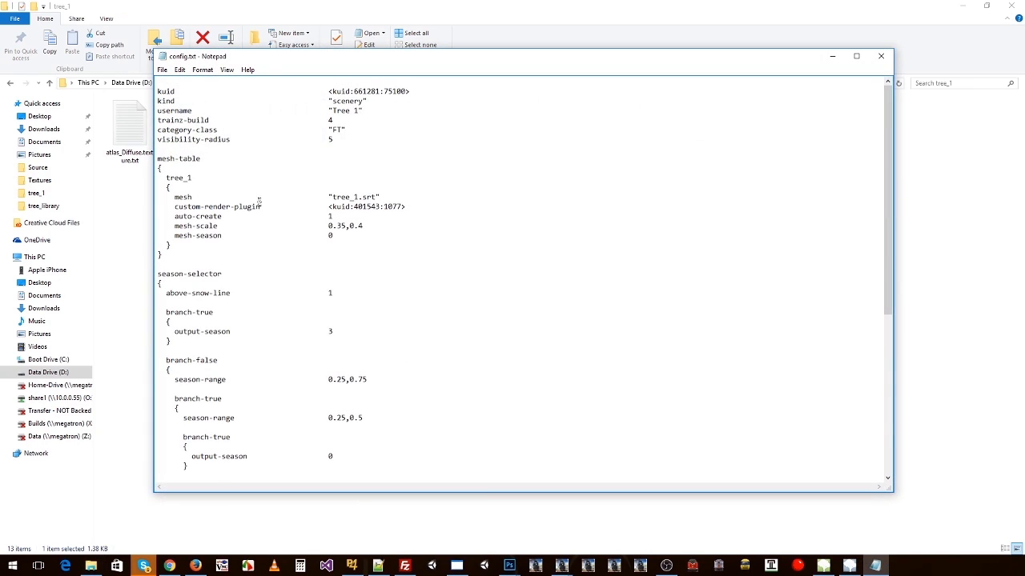
drag(329, 236, 131, 234)
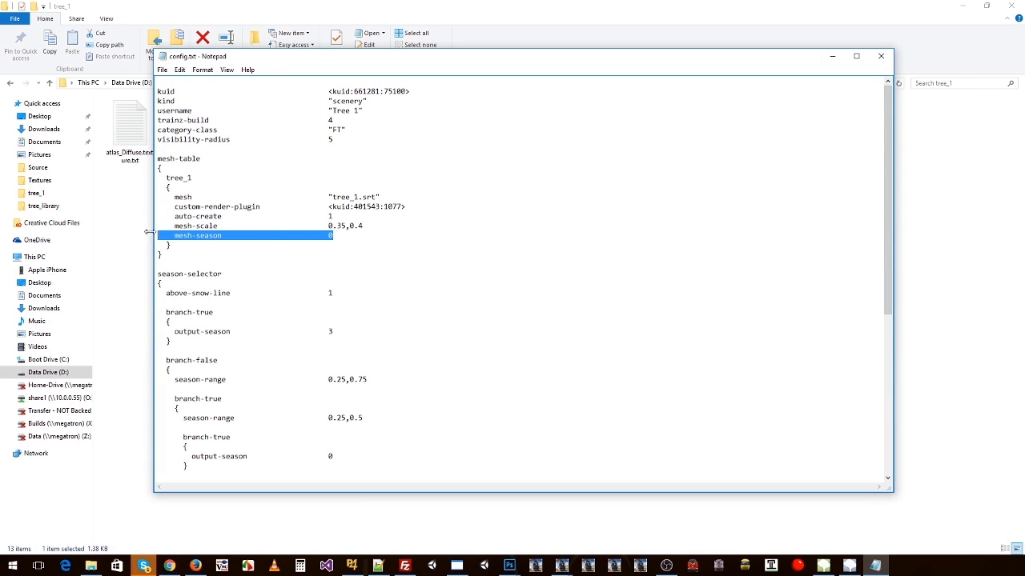
key(BackSpace)
key(BackSpace)
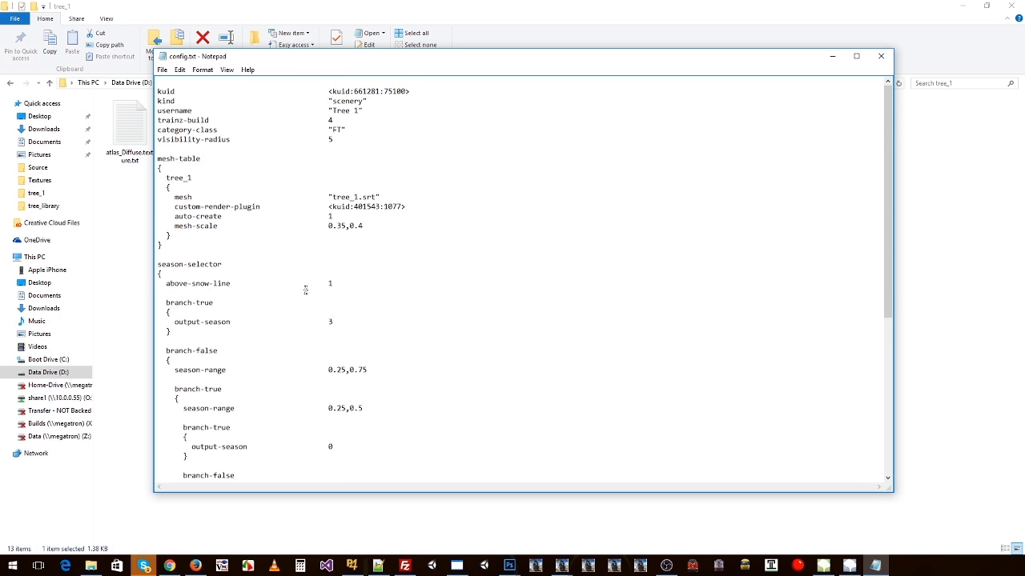
Step: Delete the whole season-selector block from config.txt
scroll(305, 290, down, 2)
drag(158, 205, 177, 410)
scroll(201, 266, down, 4)
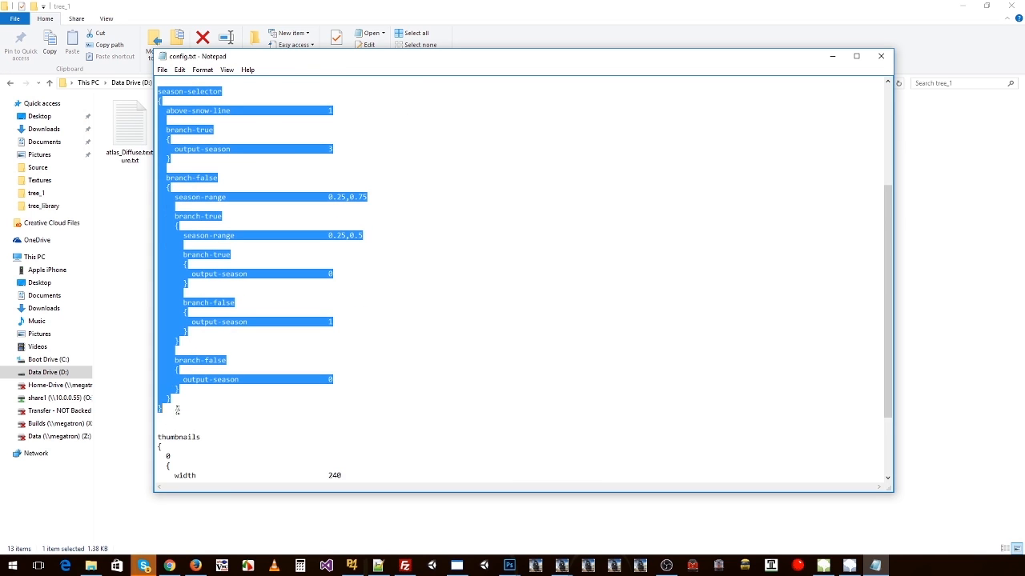
key(BackSpace)
key(BackSpace)
key(BackSpace)
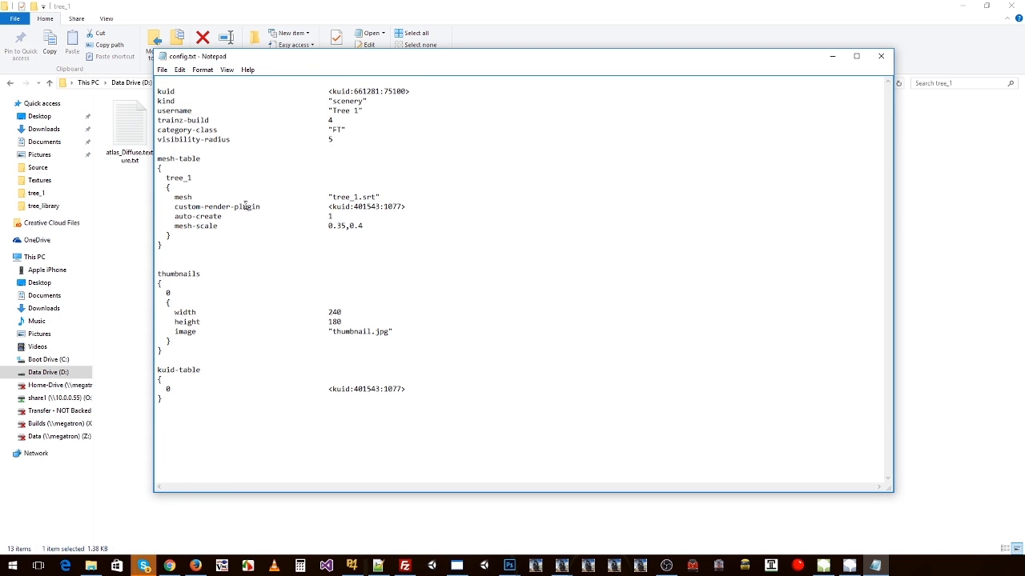
Step: Point out the tree_1 mesh entry, undo the season-selector deletion and close config.txt without saving
drag(166, 177, 225, 234)
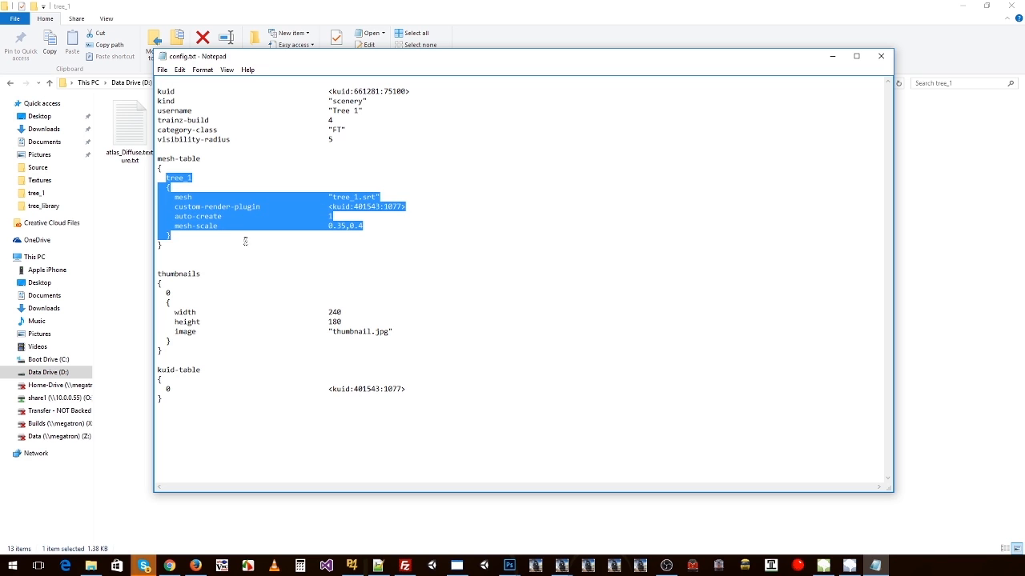
click(245, 241)
key(ctrl+z)
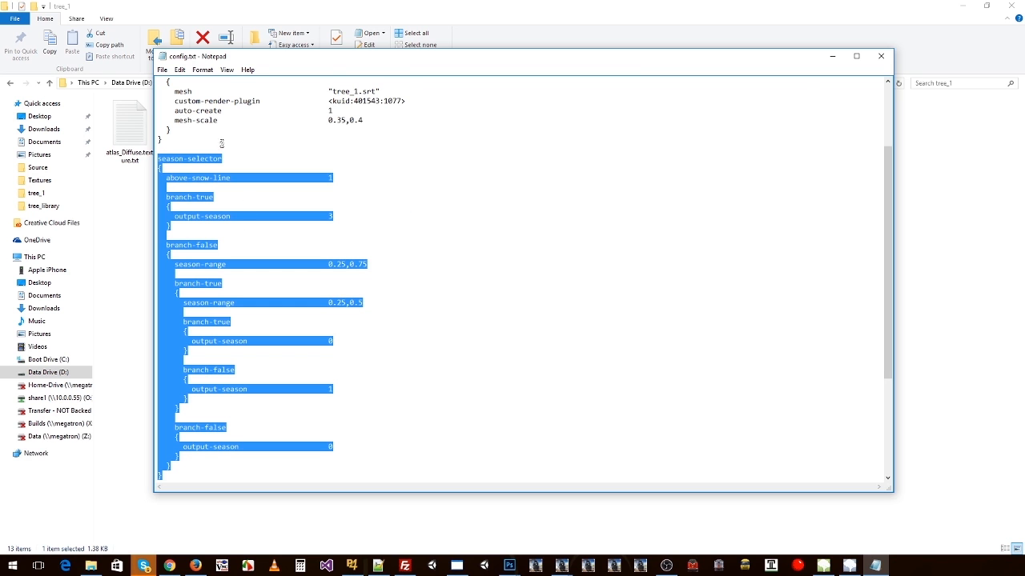
click(877, 59)
click(539, 296)
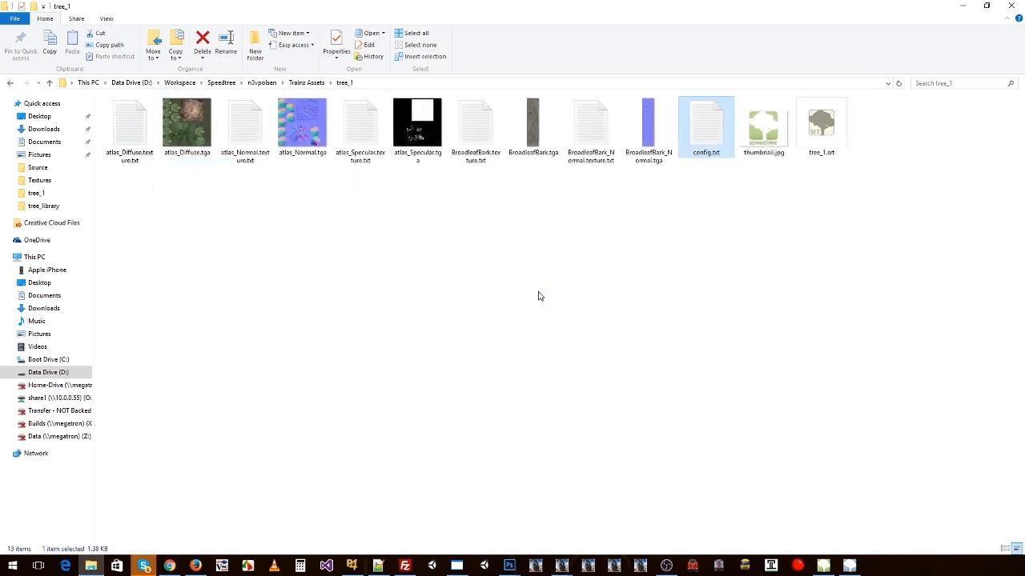
Step: Return to Trainz and set the environment date to 9 June 2017
key(alt+Tab)
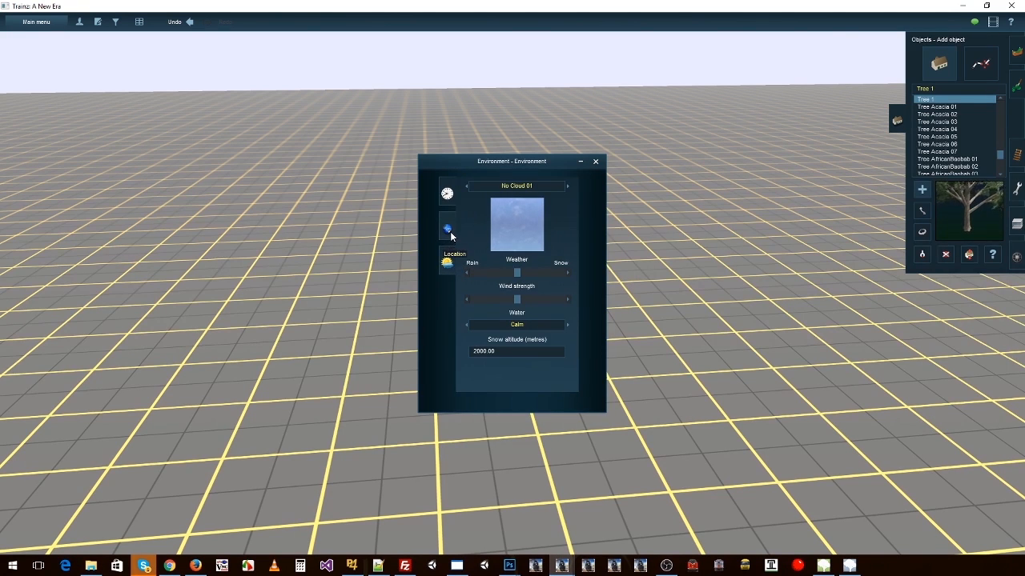
click(446, 260)
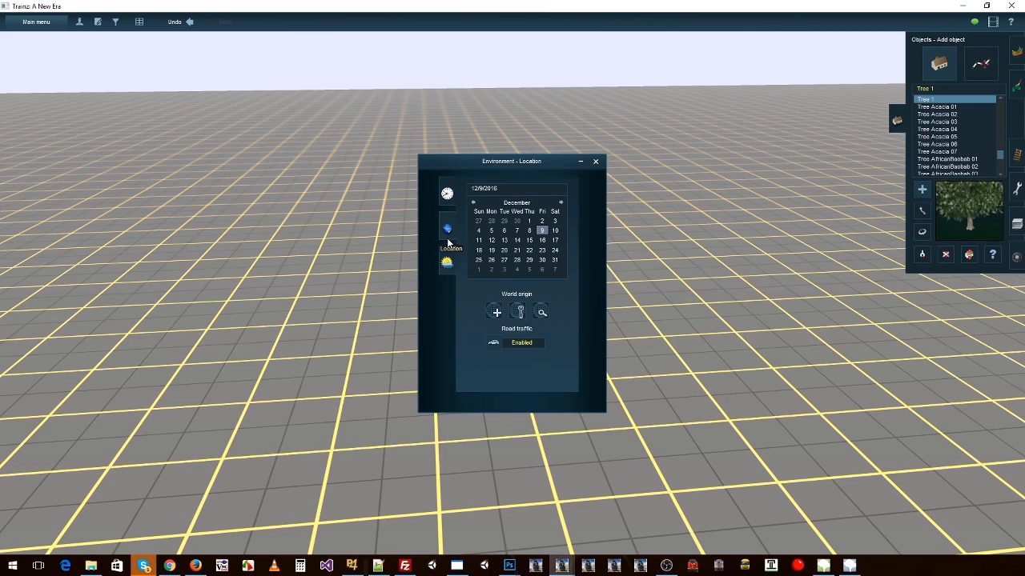
click(561, 201)
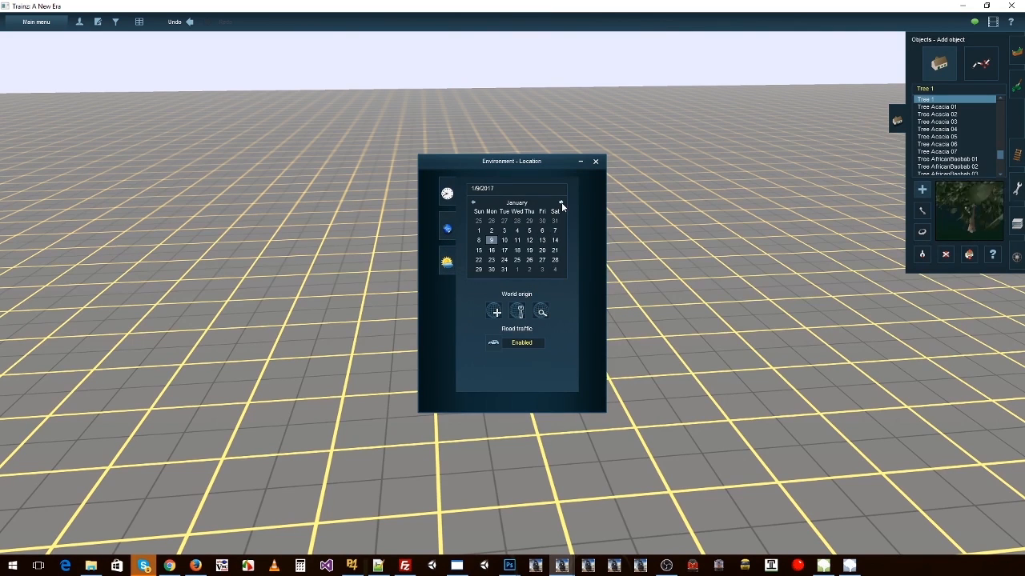
click(561, 201)
click(561, 202)
click(561, 202)
click(561, 202)
click(561, 201)
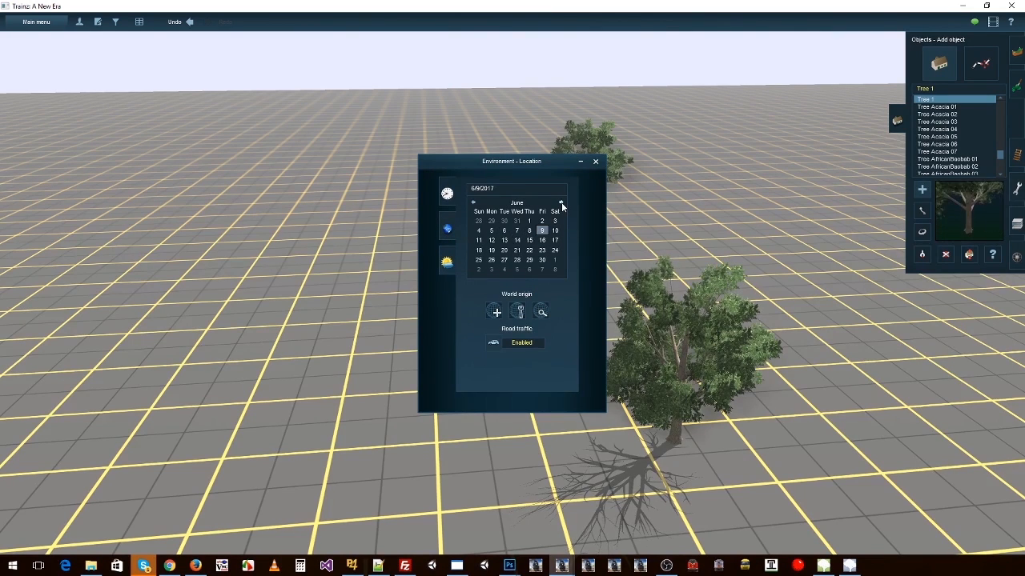
Step: Set the snow altitude to 0 metres, move the Environment window aside and inspect the trees on the route
click(447, 261)
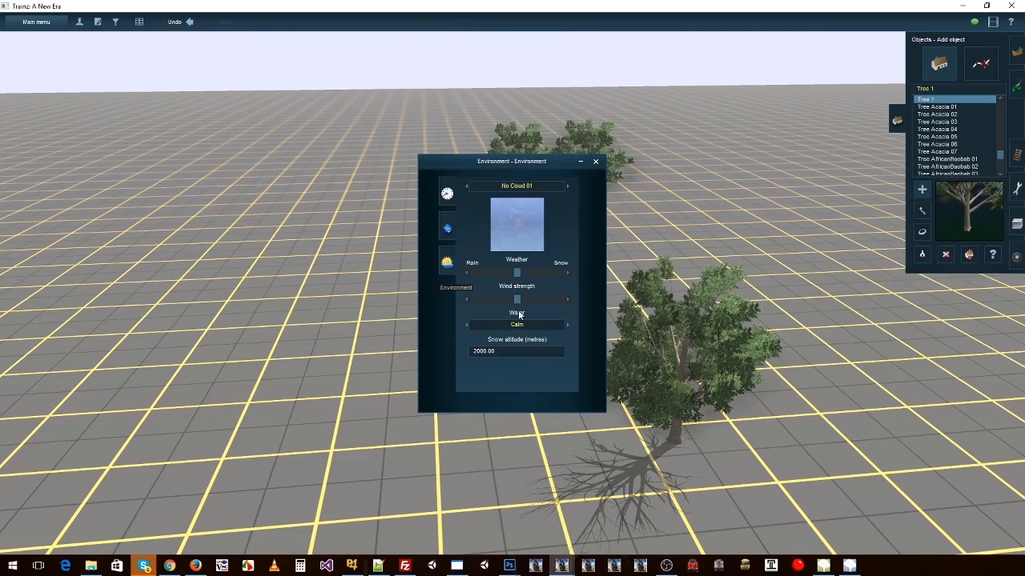
drag(507, 350, 395, 348)
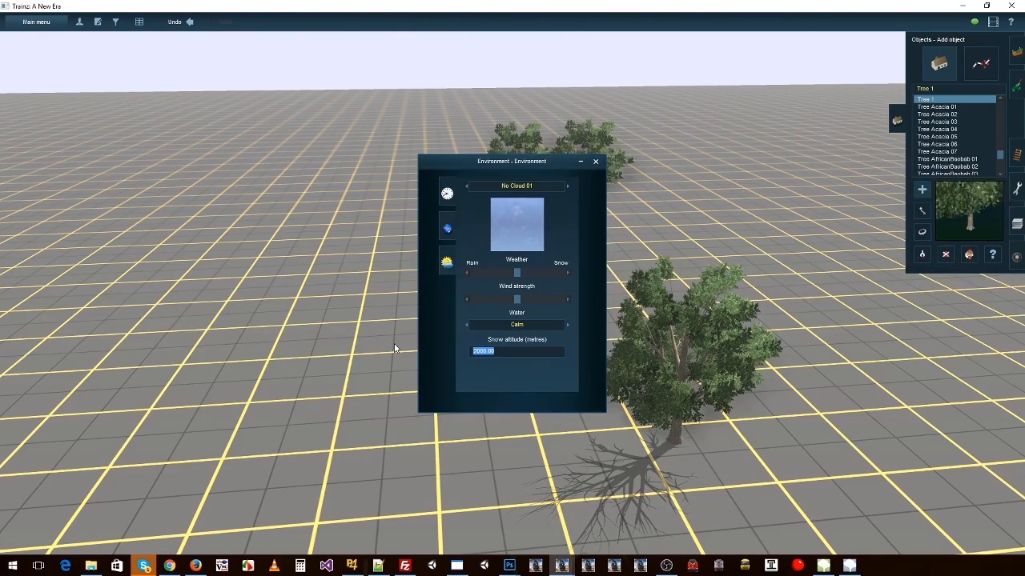
text(0)
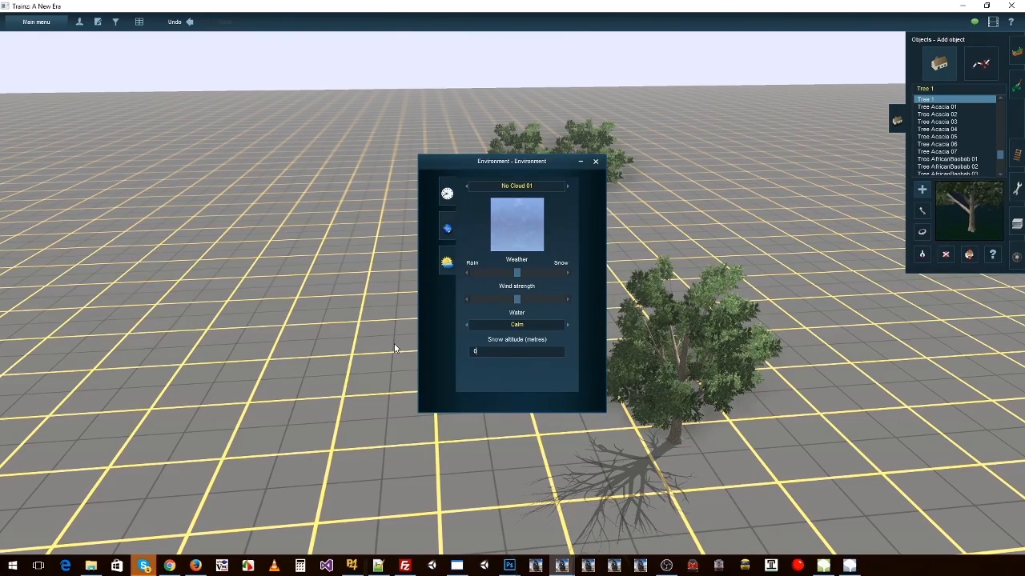
right_click(630, 318)
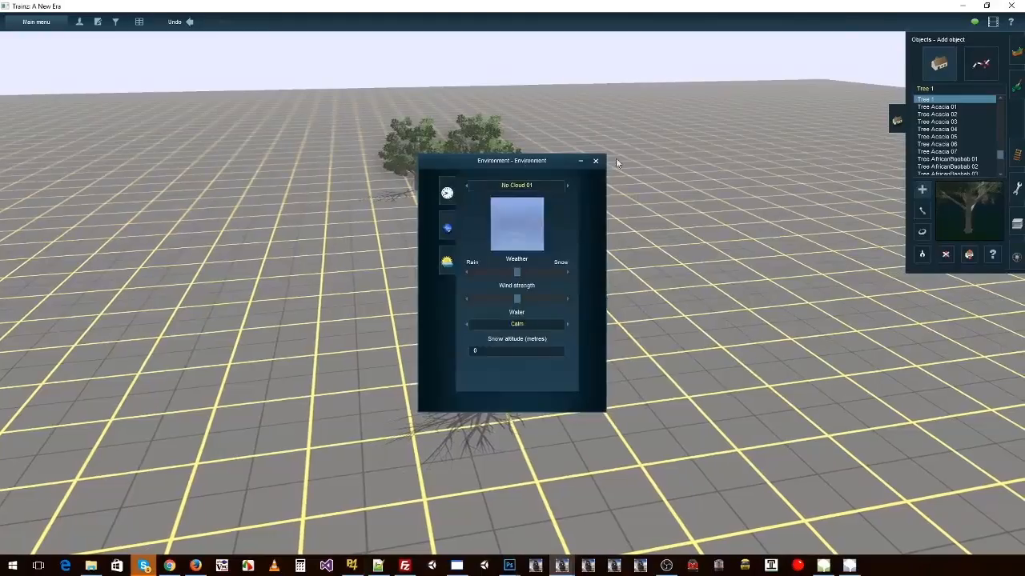
drag(531, 160, 747, 142)
right_click(504, 240)
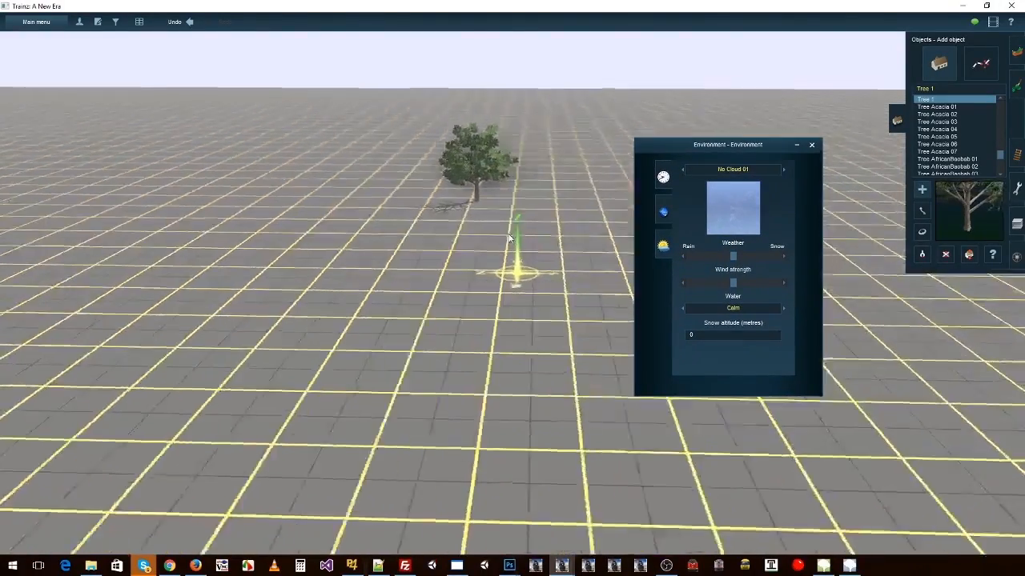
right_click(496, 351)
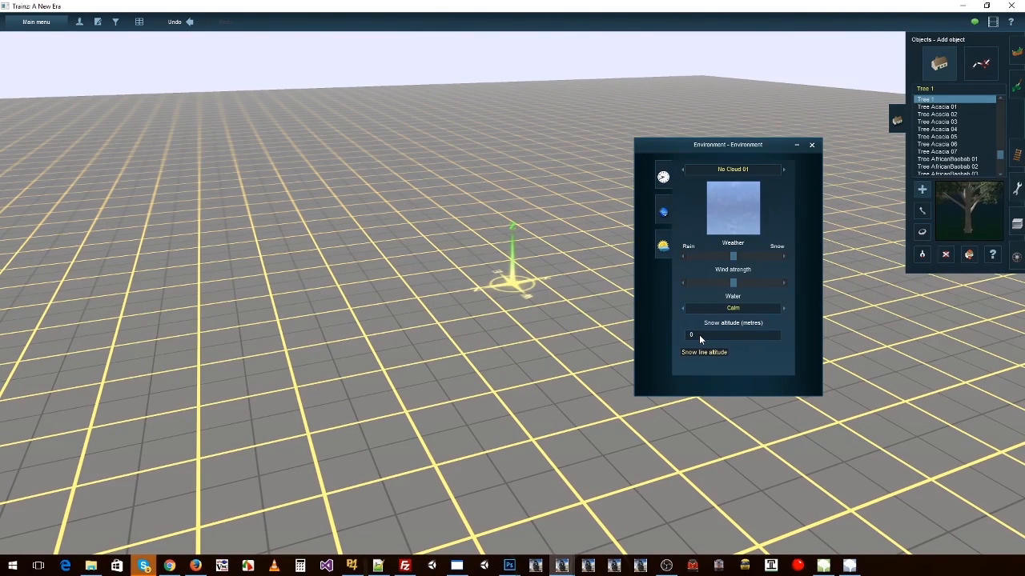
Step: Set the snow altitude to 2000 metres and close the Environment window
click(699, 334)
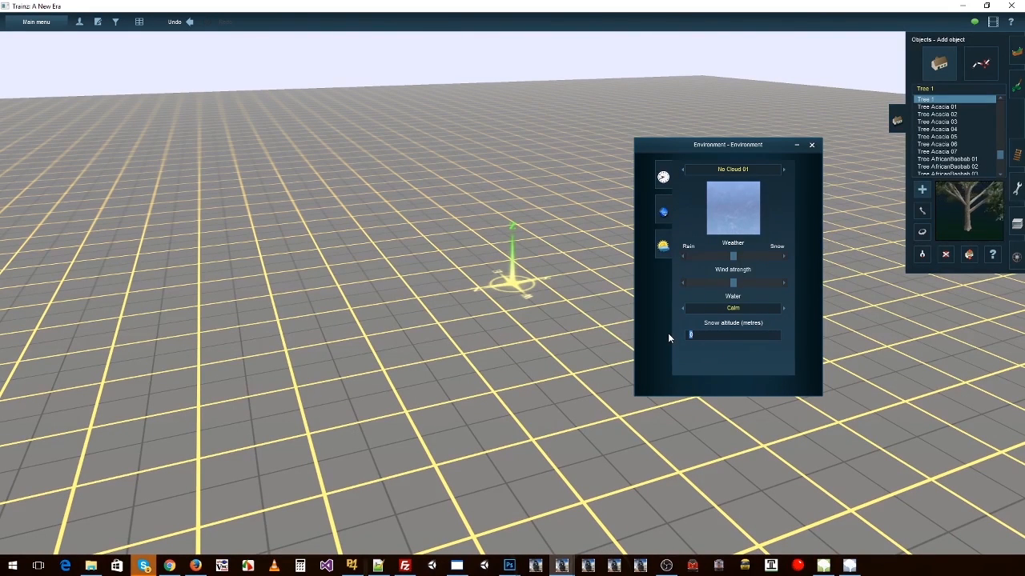
text(2000)
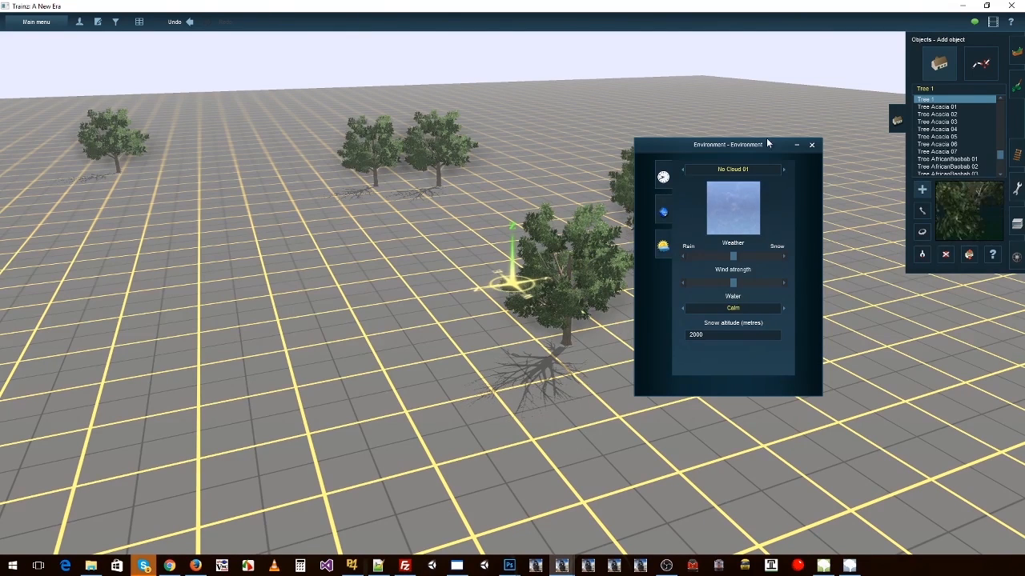
click(812, 145)
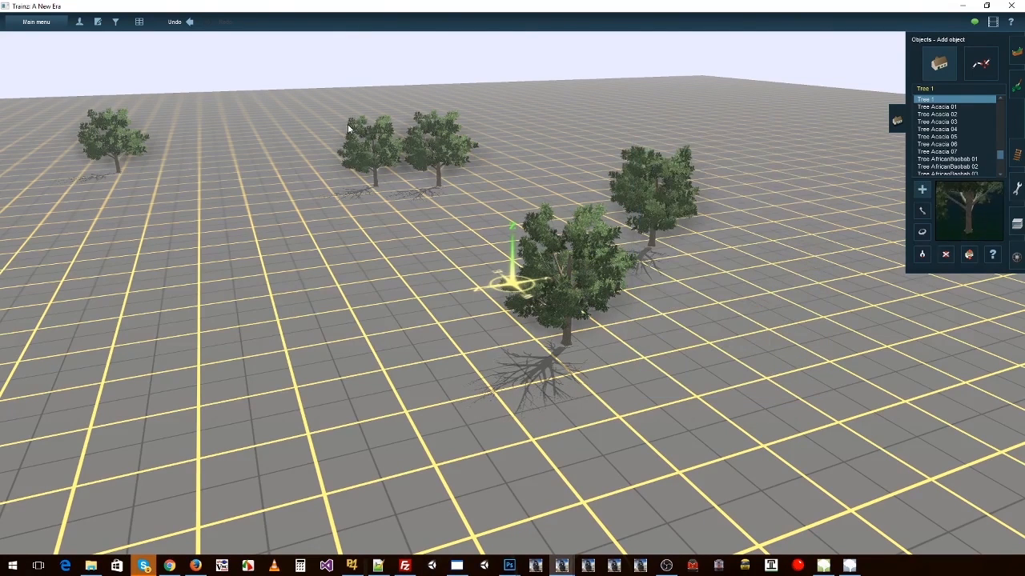
Step: Exit Surveyor to the route selection screen and leave Trainz
click(32, 22)
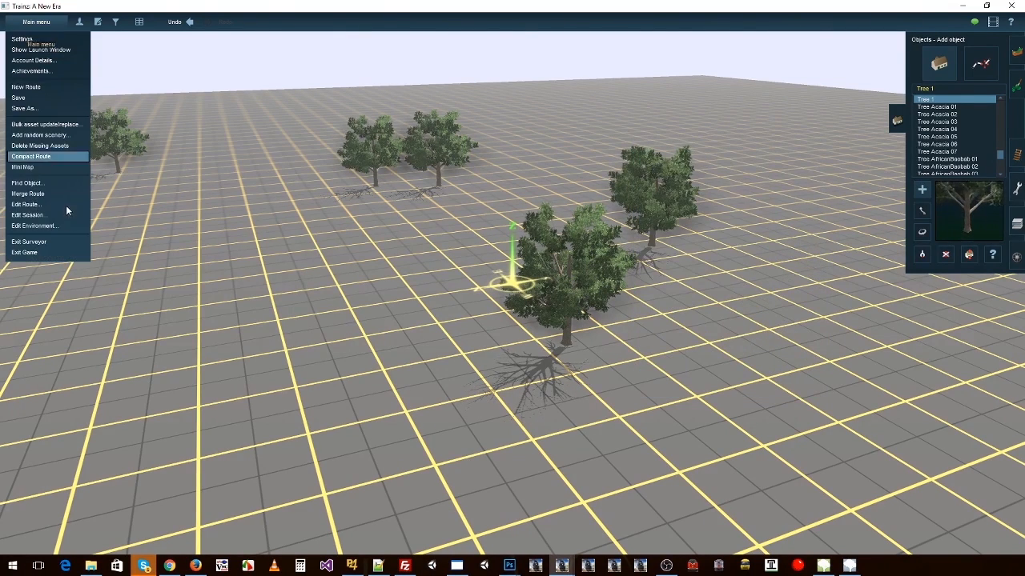
click(36, 242)
click(430, 293)
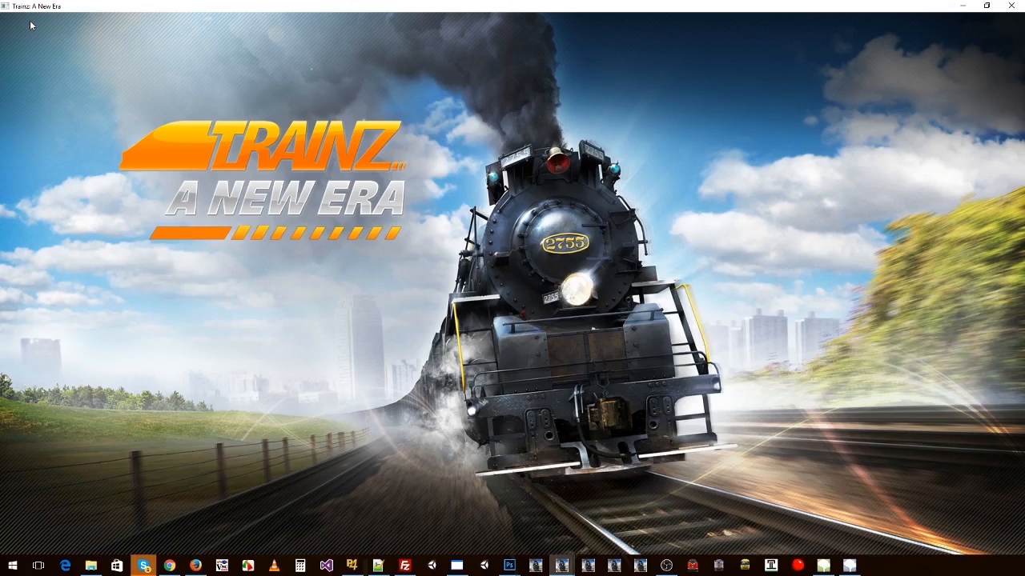
click(36, 22)
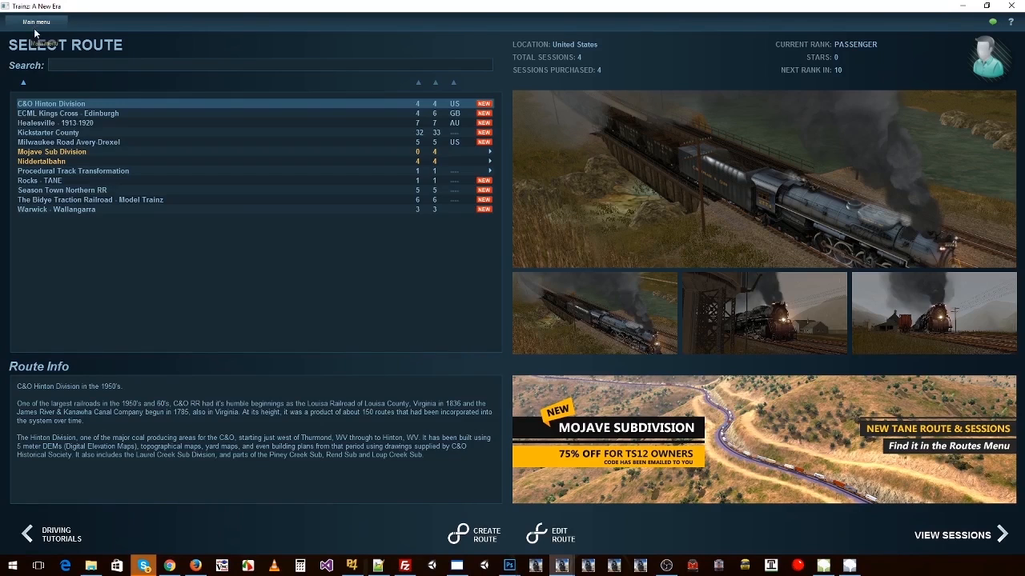
click(26, 86)
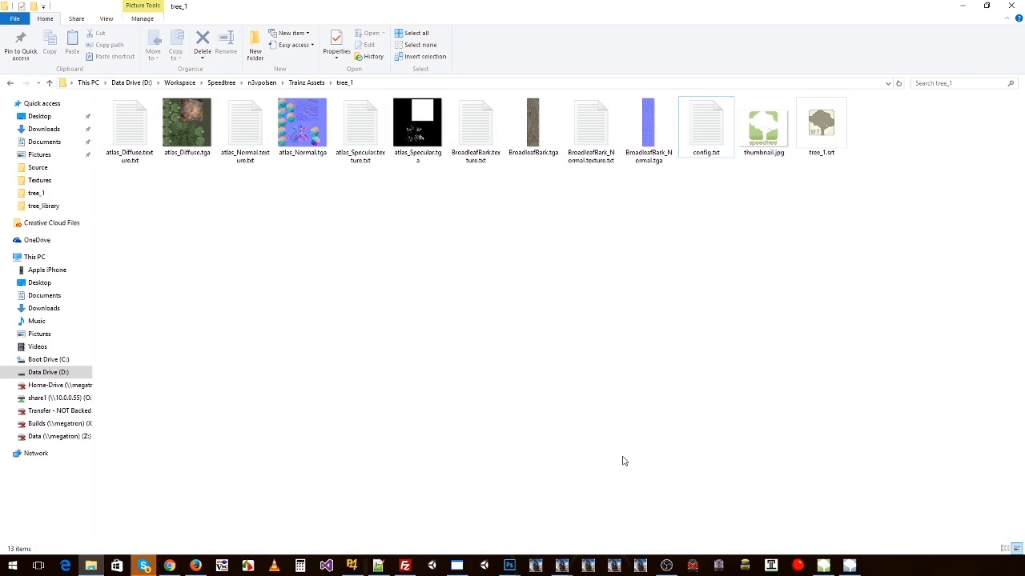
Step: Switch to SpeedTree Modeler and save a copy of the tree_1 model as tree_1_snow.spm in the Source folder
click(825, 567)
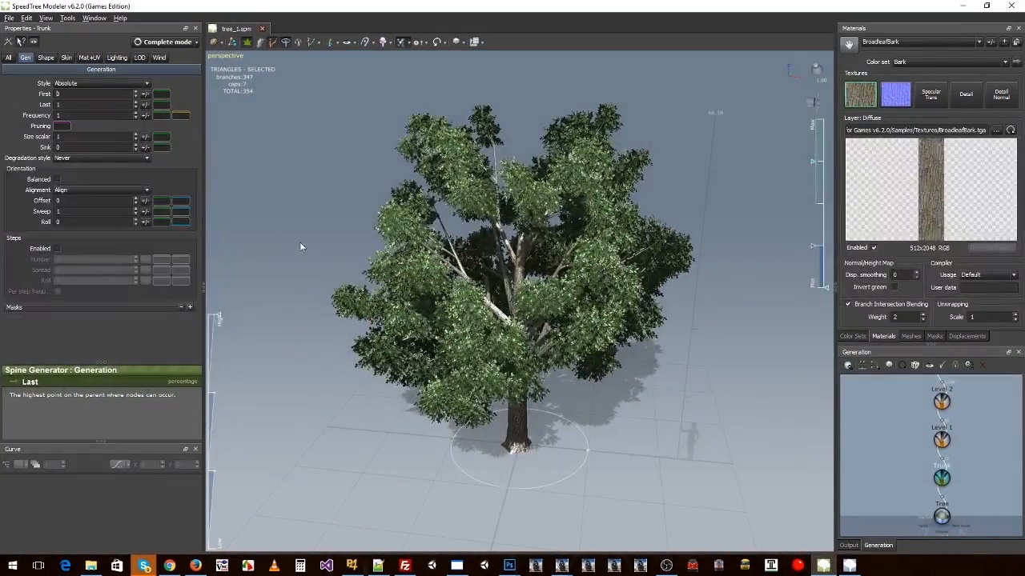
drag(299, 241, 331, 162)
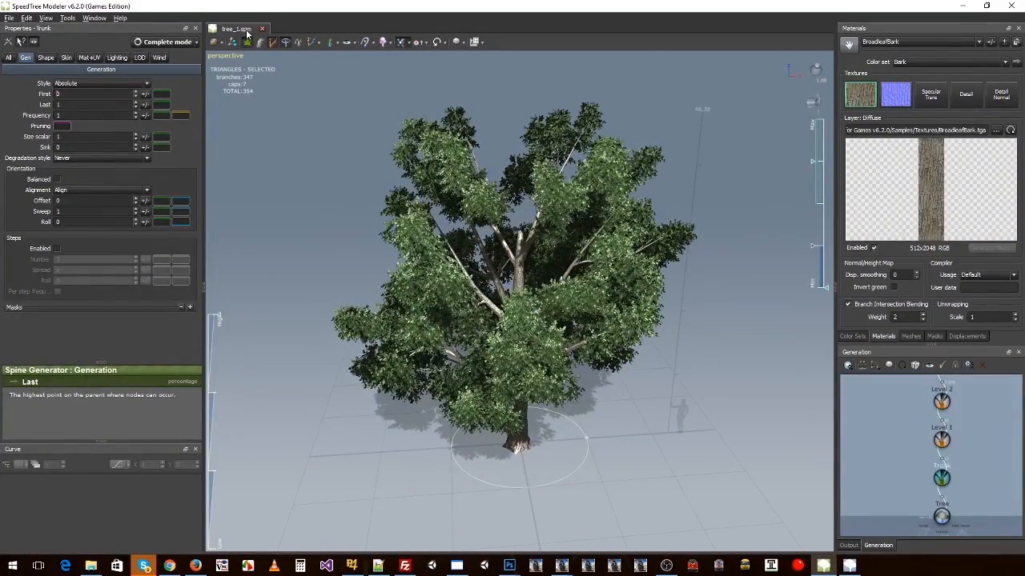
click(9, 18)
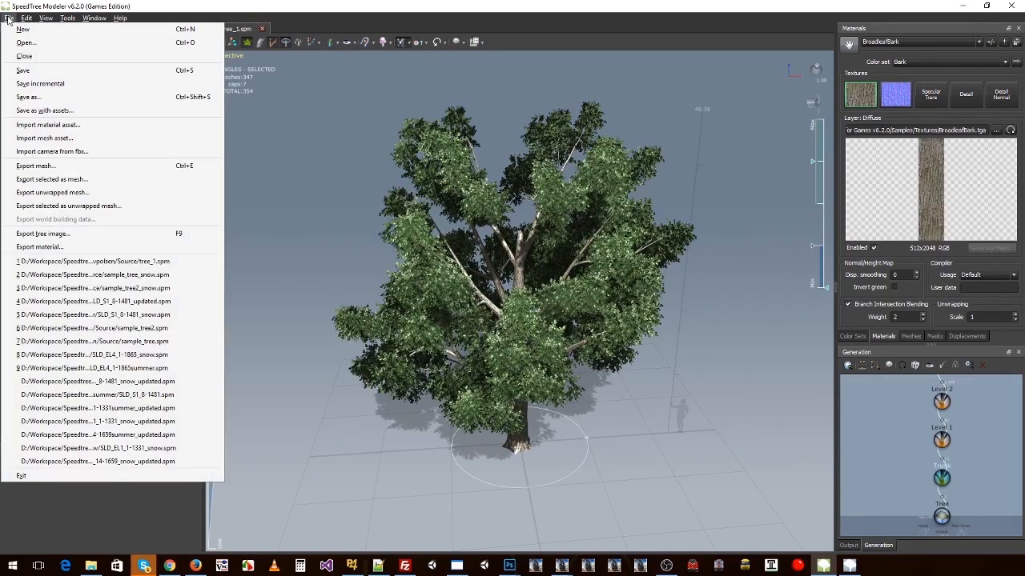
click(20, 101)
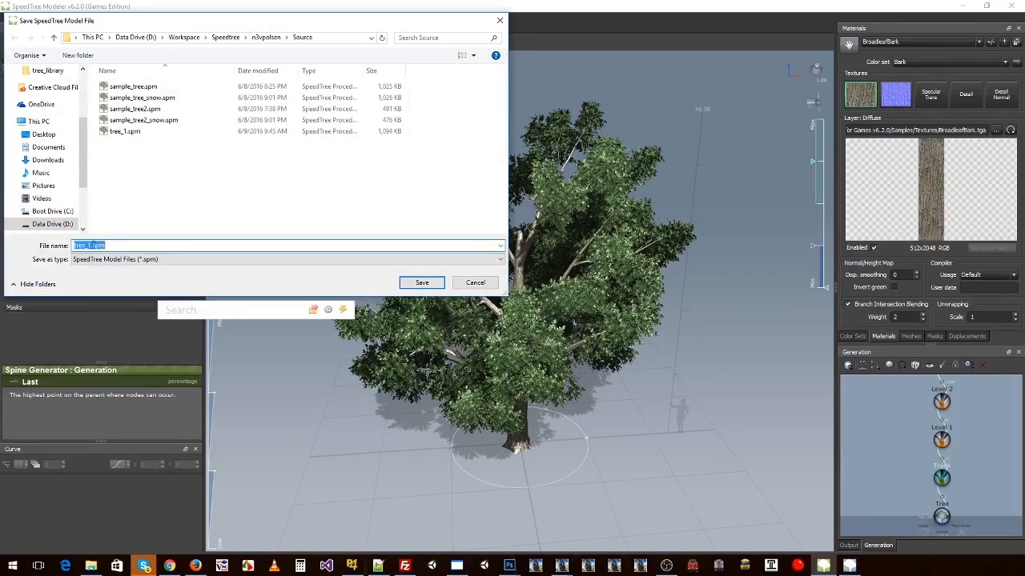
text(_snow)
key(Return)
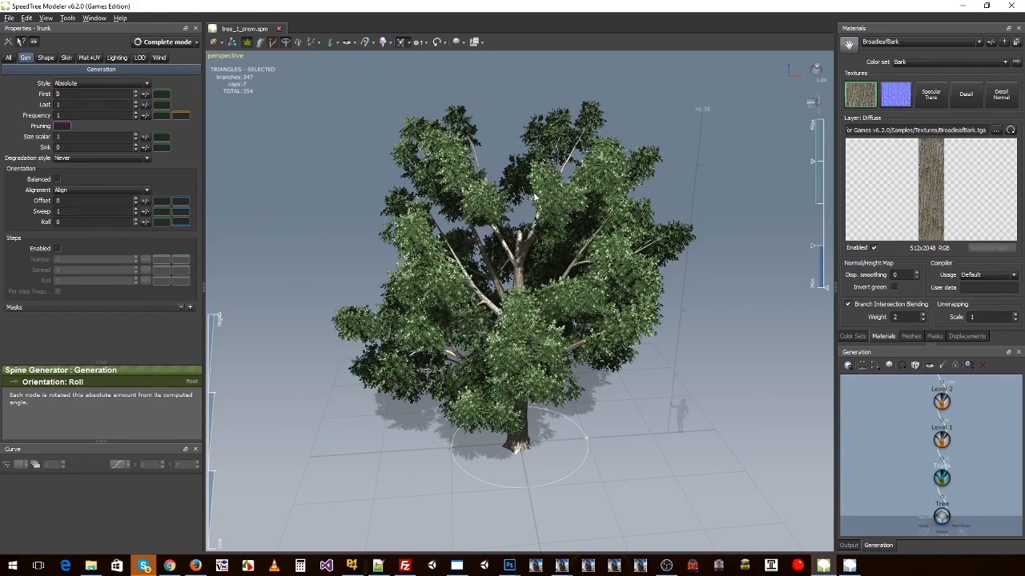
Step: Open the original tree_1.spm alongside the snow copy, compare the two documents and return to tree_1_snow.spm
click(9, 18)
click(24, 39)
double_click(120, 130)
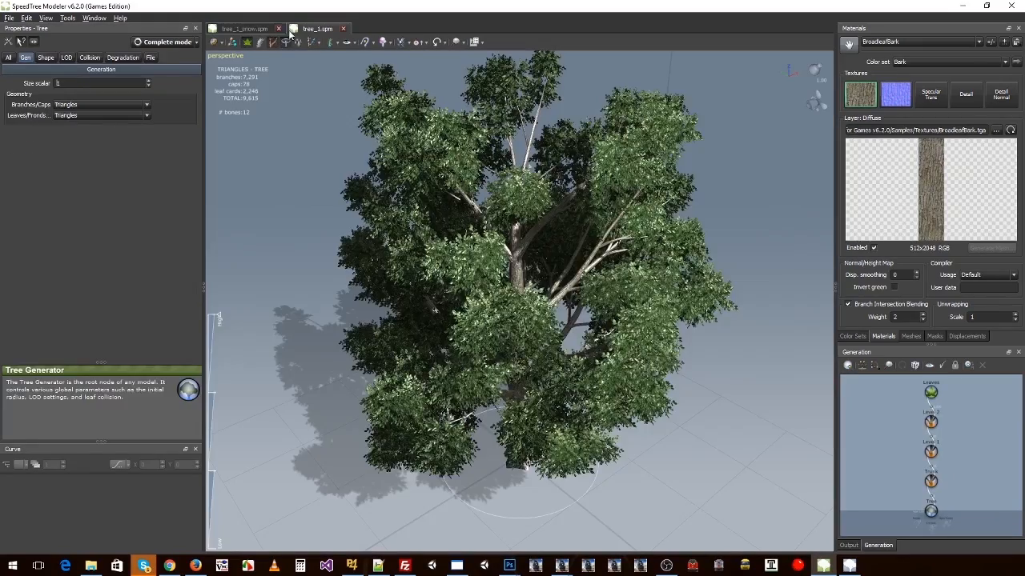
click(244, 29)
click(317, 29)
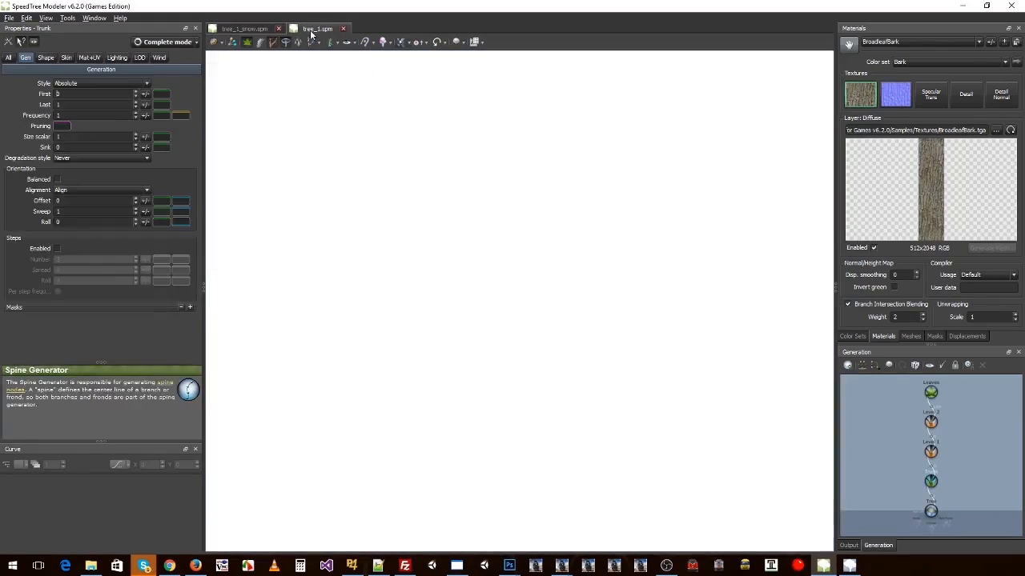
click(244, 29)
mouse_move(481, 248)
mouse_down()
mouse_move(348, 196)
mouse_move(599, 251)
mouse_move(598, 262)
mouse_move(488, 251)
mouse_up()
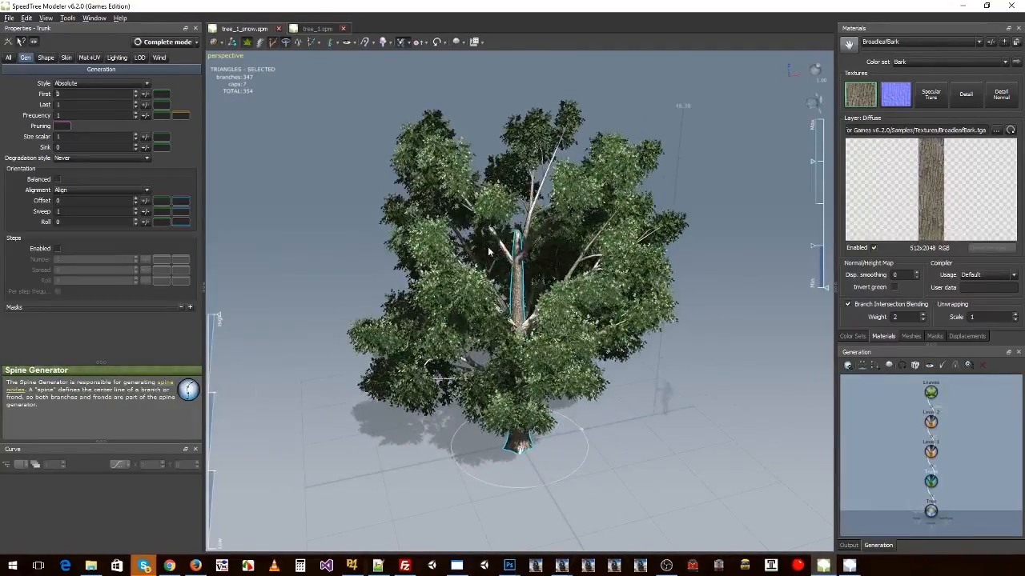
Step: Display the SampleLeaves_1 material of the snow model and look over the tree
click(884, 45)
click(881, 62)
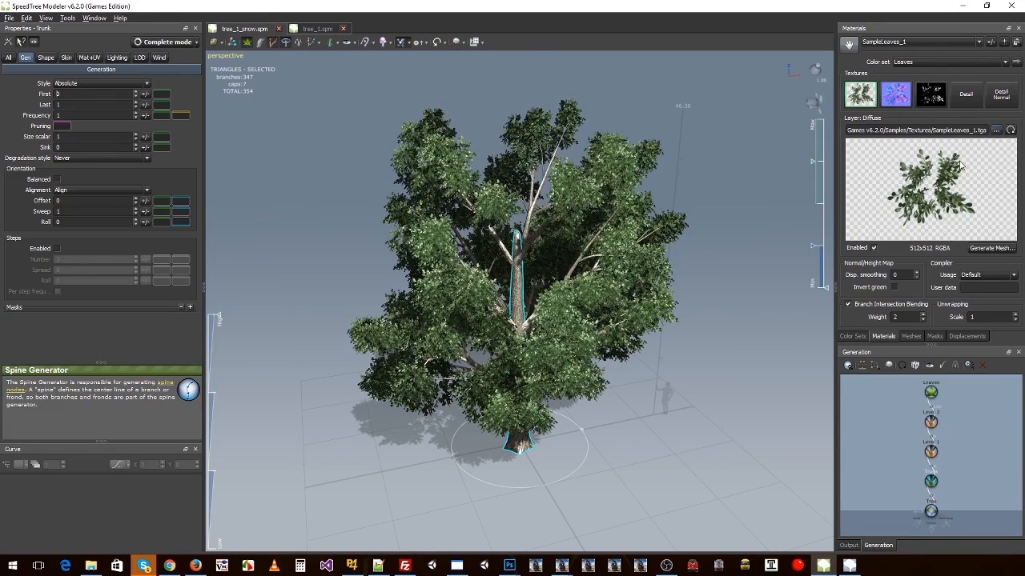
drag(748, 279, 675, 288)
Step: In File Explorer, go to the Speedtree\V6\Textures folder and select SampleLeaves_1_snow.tga
click(92, 568)
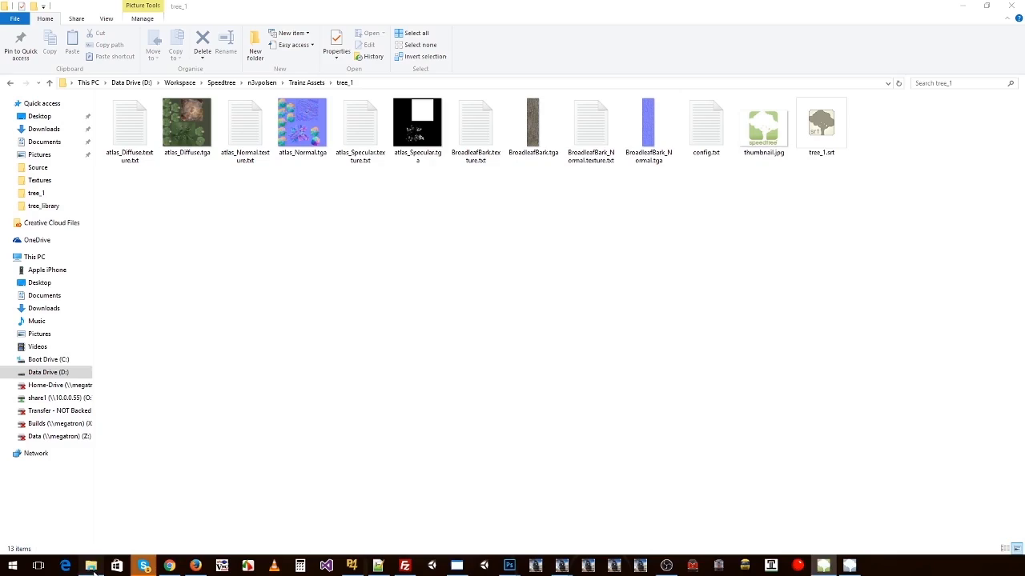
click(267, 84)
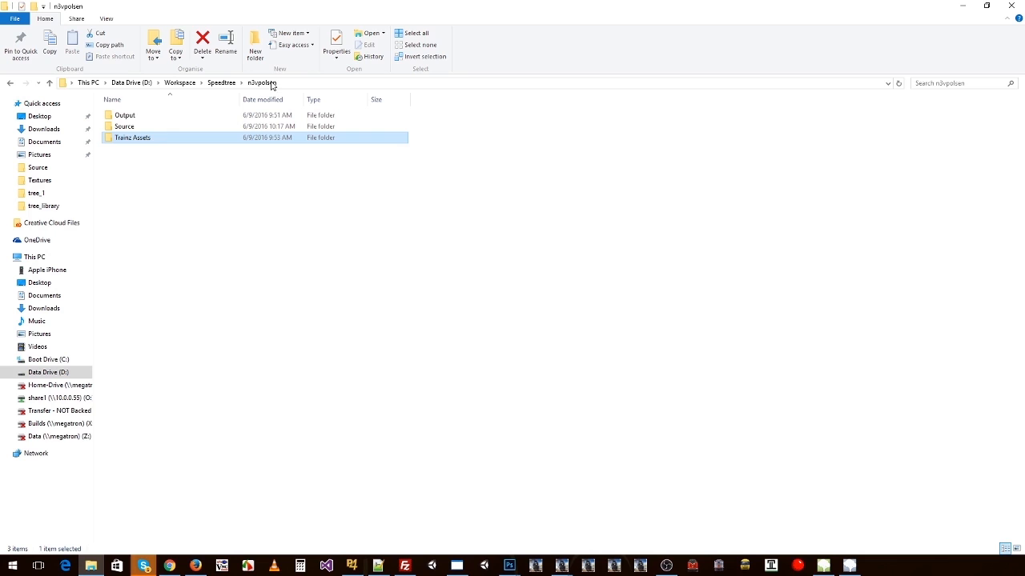
click(222, 83)
double_click(121, 165)
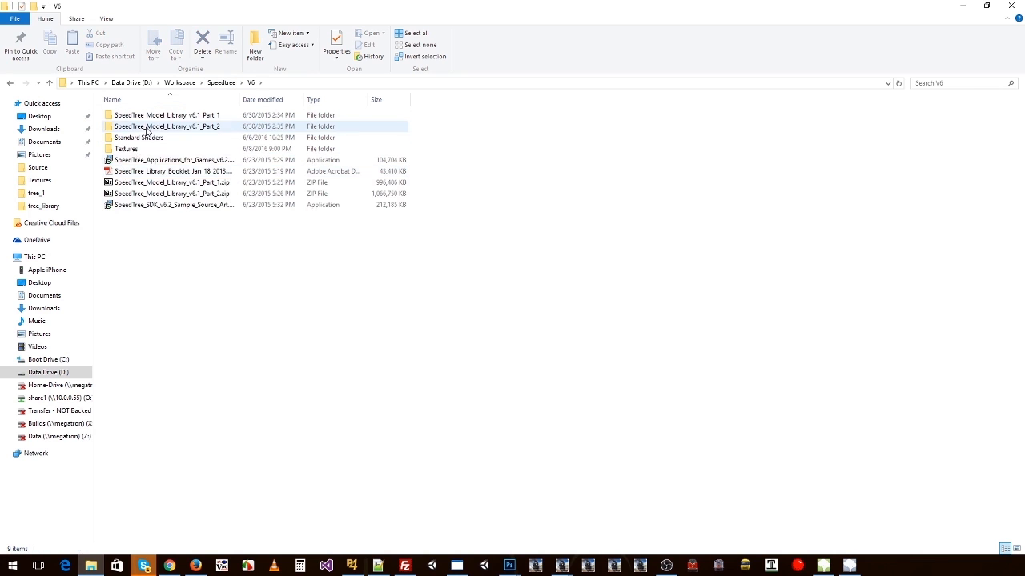
double_click(144, 146)
click(137, 140)
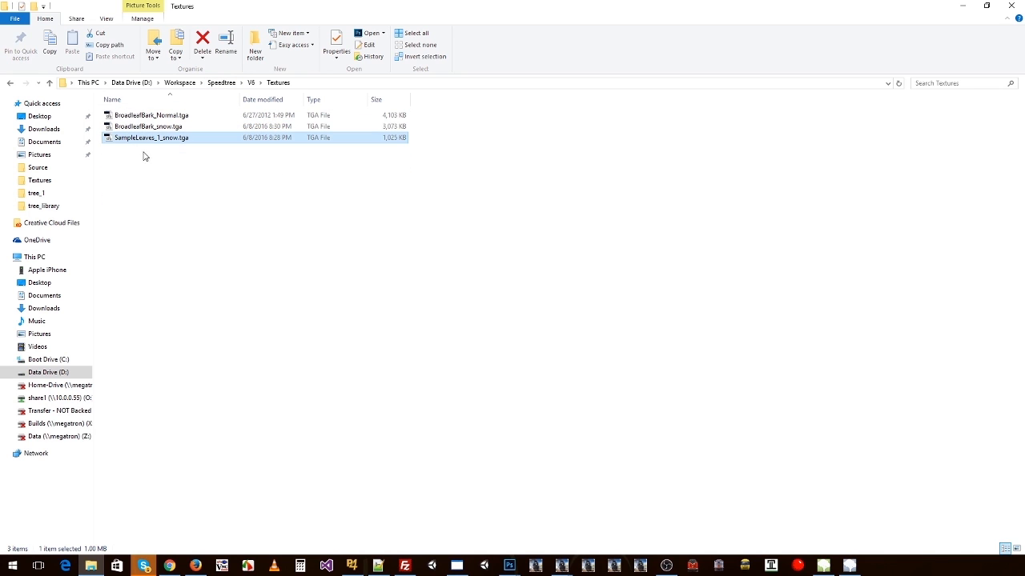
Step: Open SampleLeaves_1_snow.tga in Photoshop to examine the snow painted on the leaves, and return to File Explorer
drag(147, 145, 163, 156)
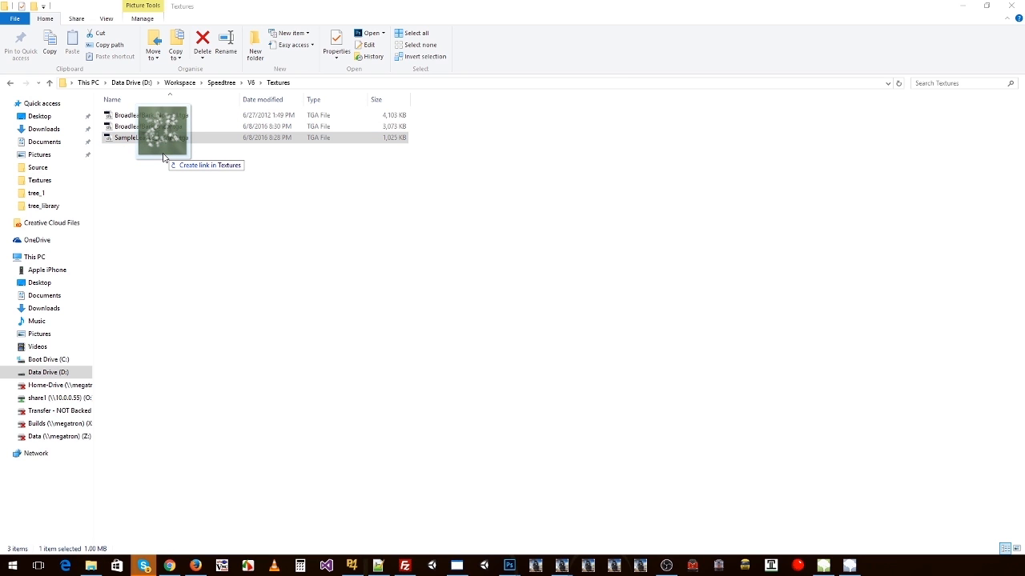
key(alt+Tab)
drag(565, 26, 576, 49)
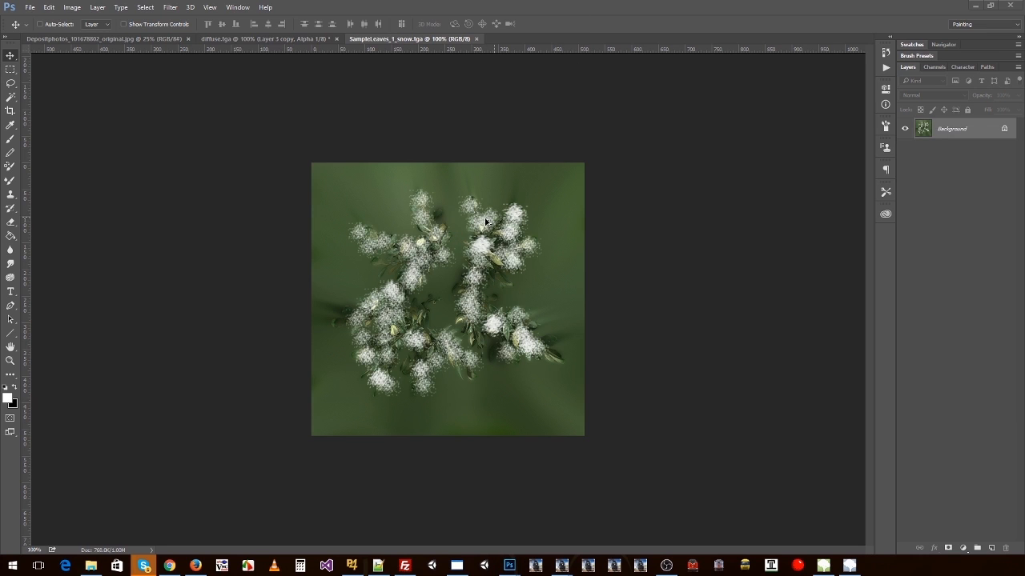
key(alt+Tab)
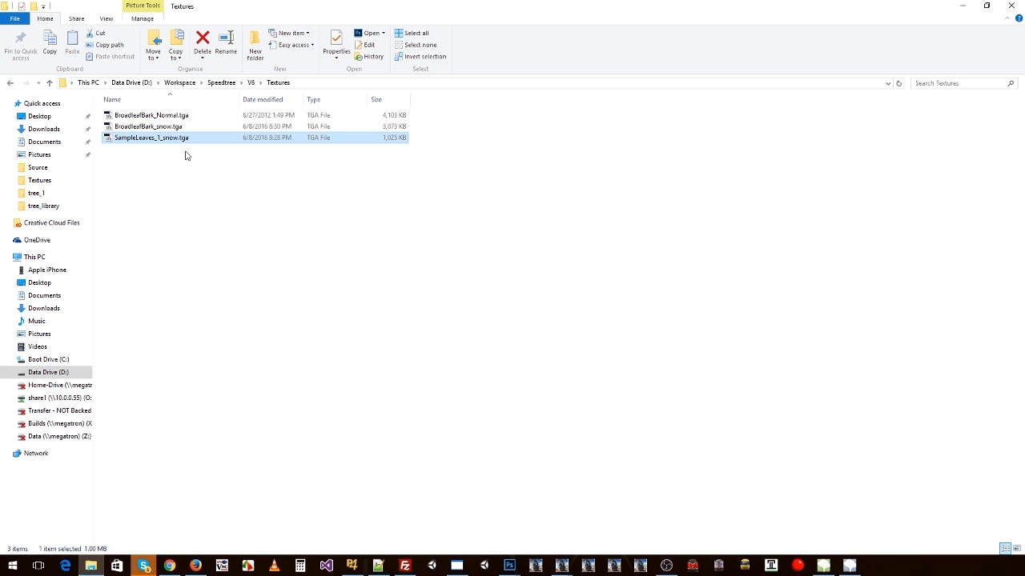
Step: Browse the boot drive to Program Files (x86)\SpeedTree\SpeedTree Applications for Games v6.2.0\Samples\Textures
click(48, 360)
double_click(140, 183)
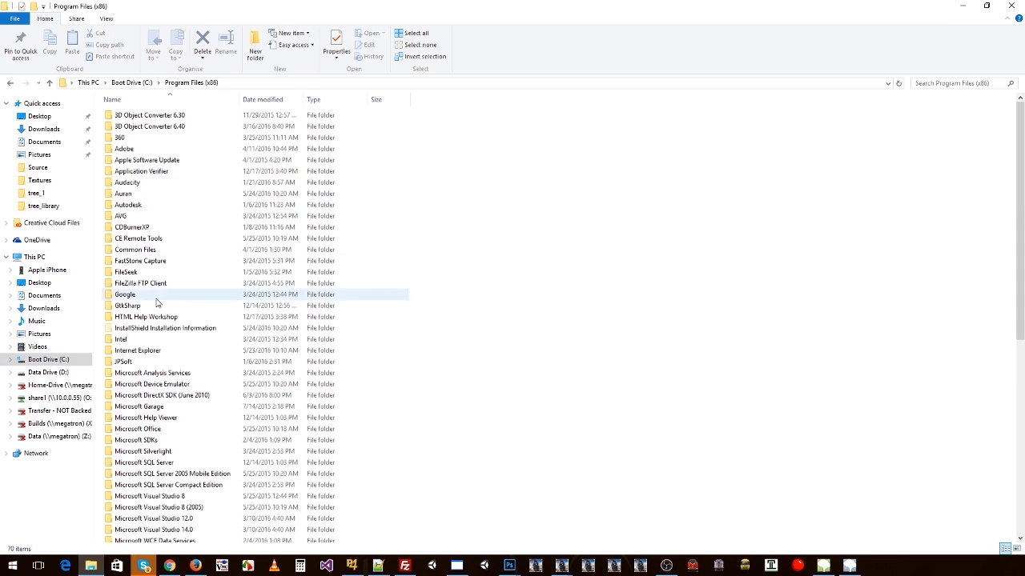
scroll(156, 390, down, 3)
scroll(156, 390, down, 8)
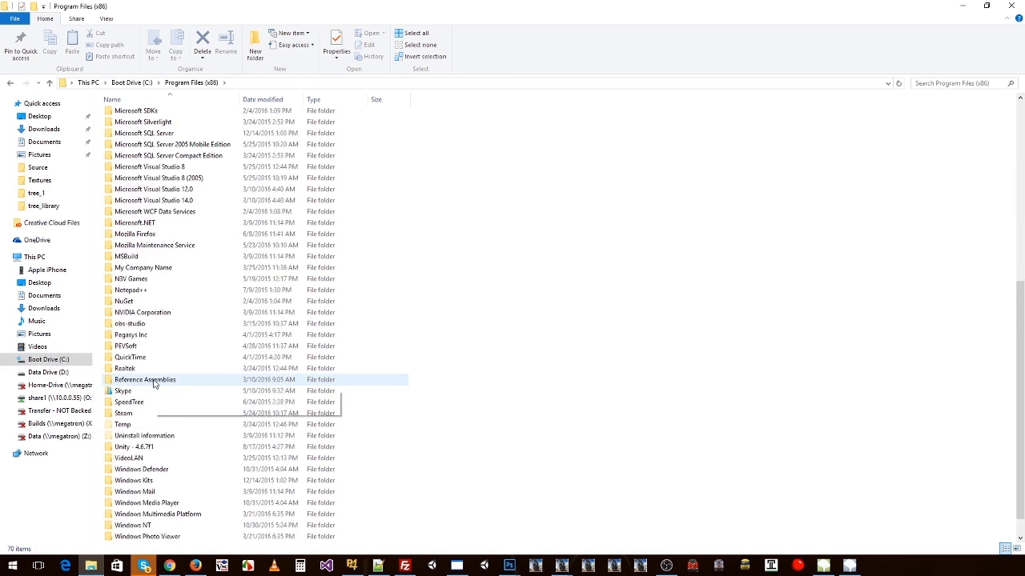
double_click(136, 398)
double_click(131, 115)
double_click(138, 149)
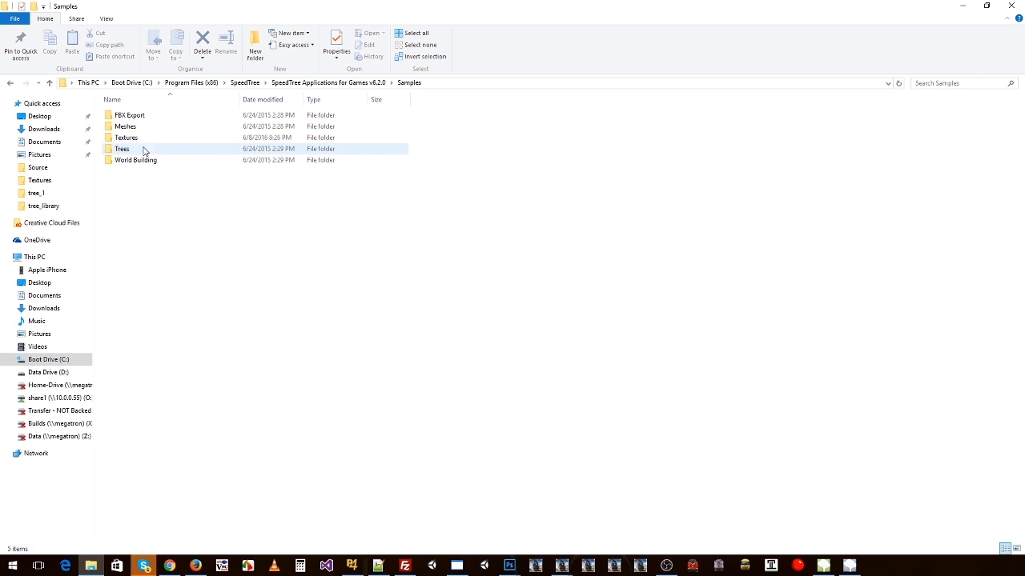
double_click(152, 138)
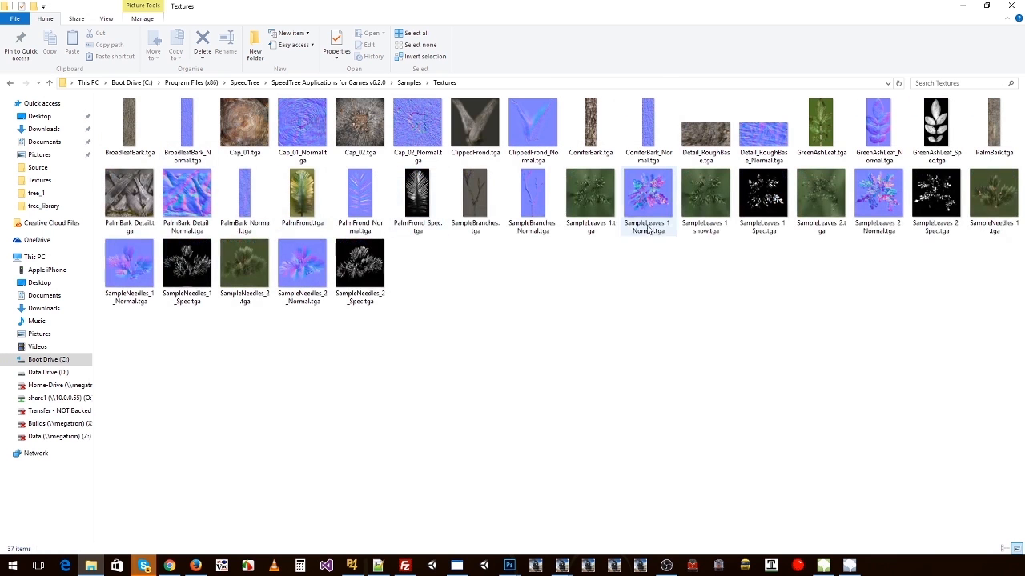
Step: Open SampleLeaves_1.tga in Photoshop and paint white snow over its leaves with the Brush on a new layer
drag(602, 210, 608, 32)
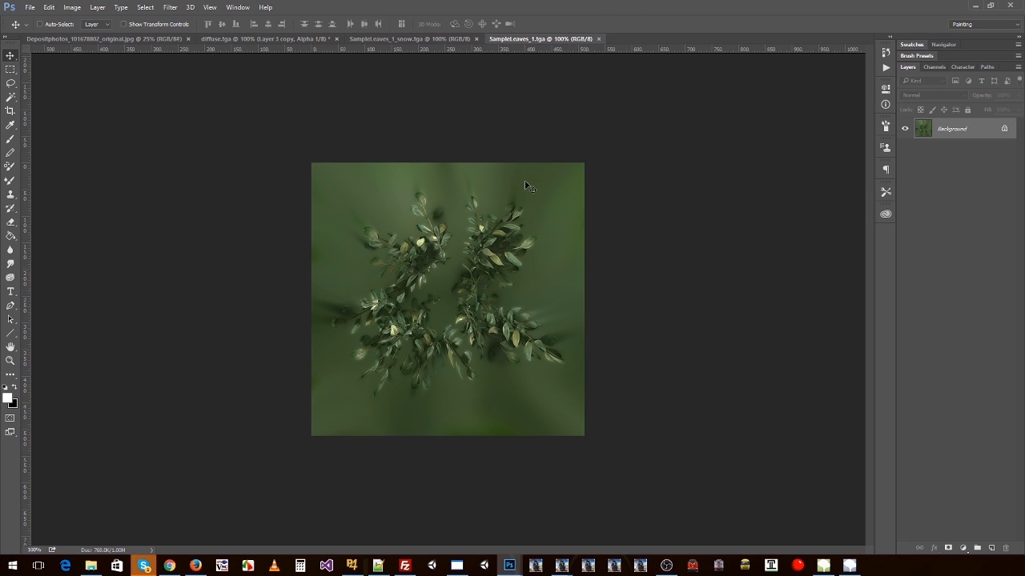
click(447, 40)
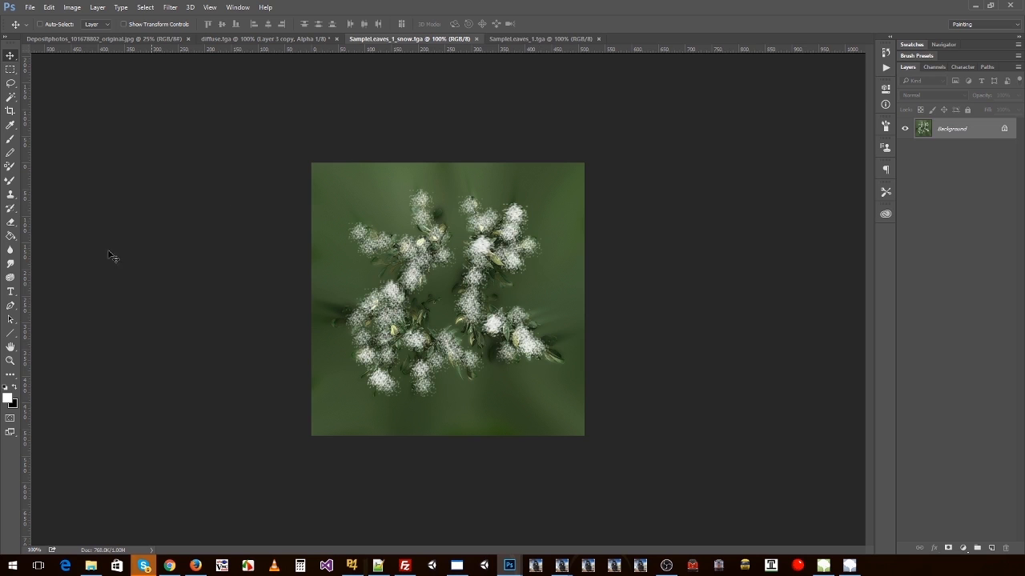
key(b)
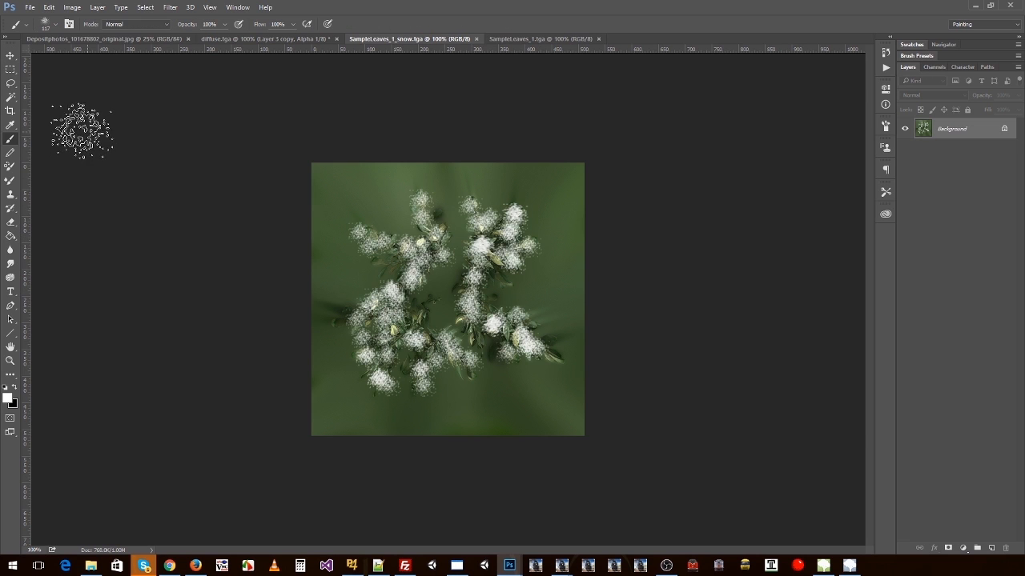
click(552, 38)
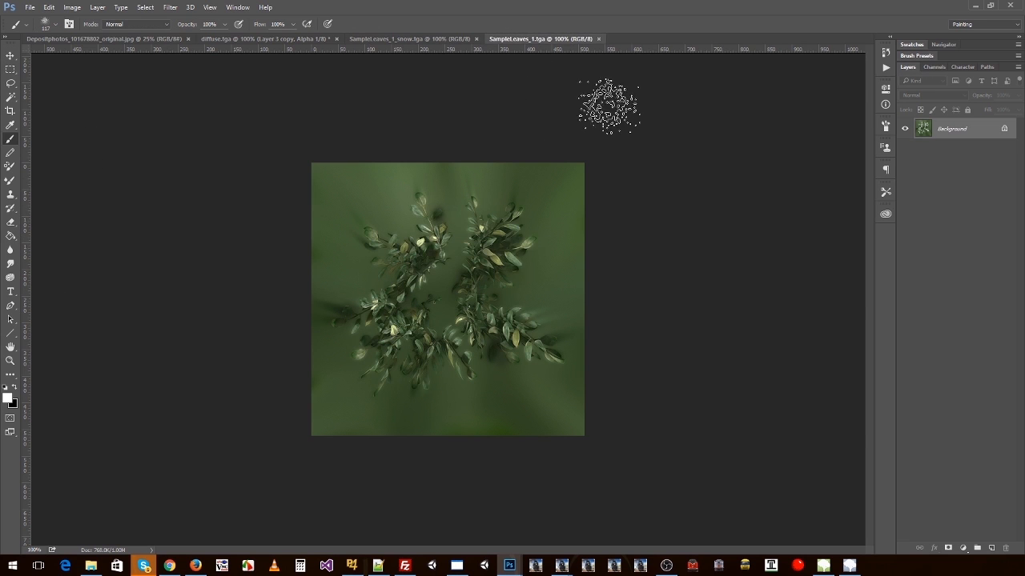
click(993, 547)
mouse_move(496, 230)
mouse_down()
mouse_move(485, 288)
mouse_move(512, 333)
mouse_move(416, 348)
mouse_move(392, 320)
mouse_move(400, 256)
mouse_move(428, 220)
mouse_move(409, 264)
mouse_up()
Step: Compare the painted demo with SampleLeaves_1_snow.tga, and close both leaf images without saving
click(457, 39)
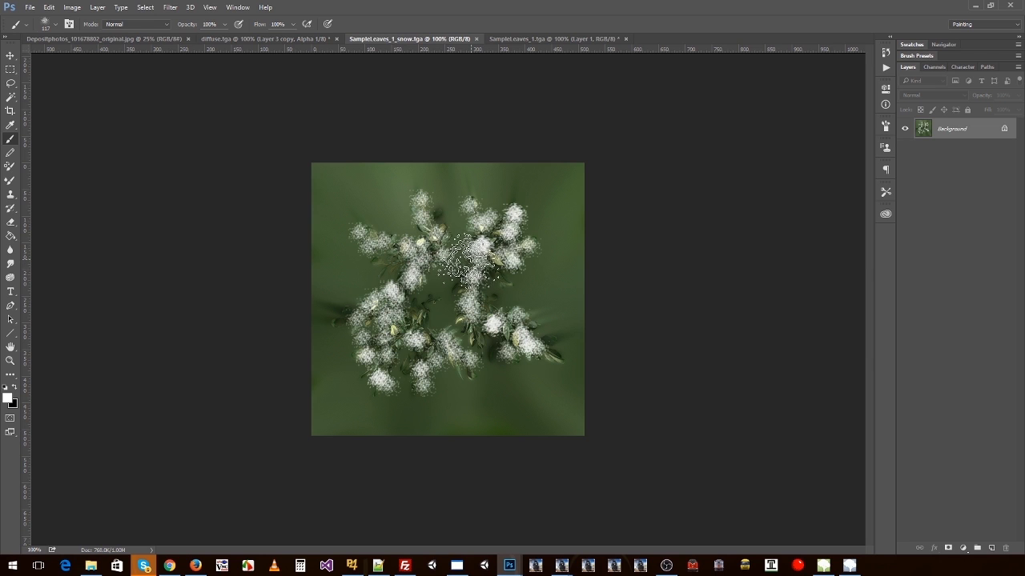
key(v)
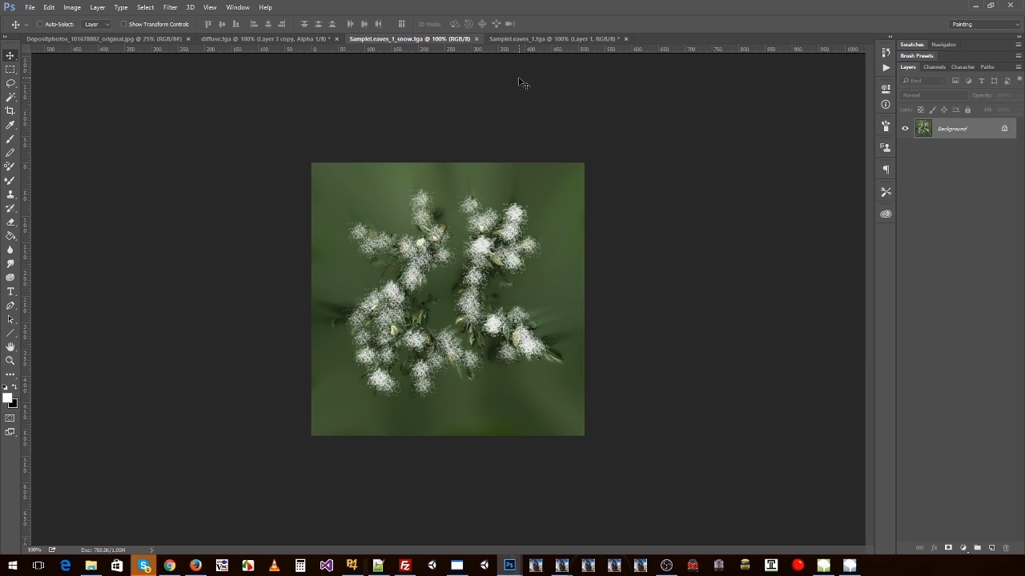
click(625, 38)
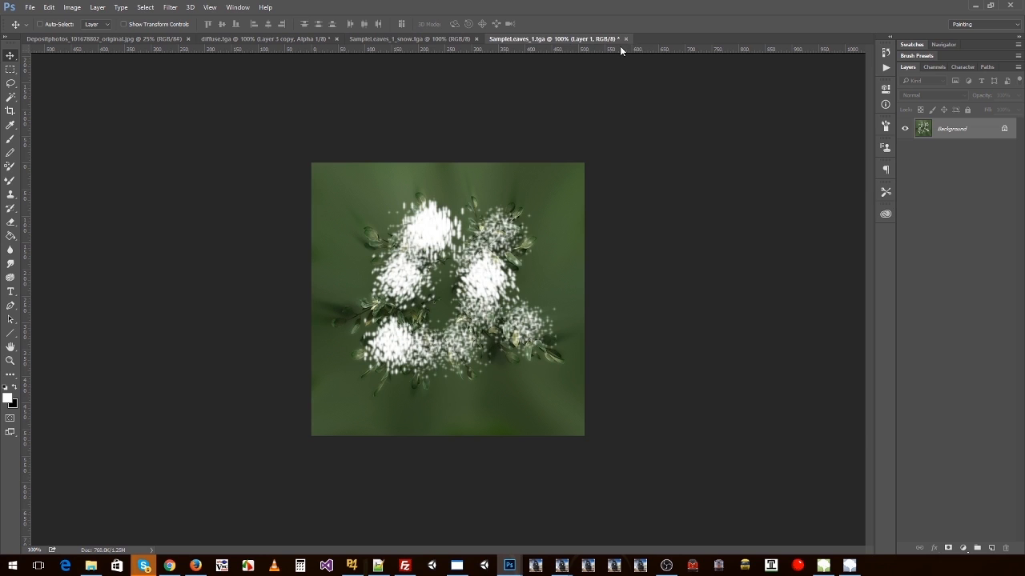
click(625, 38)
click(476, 38)
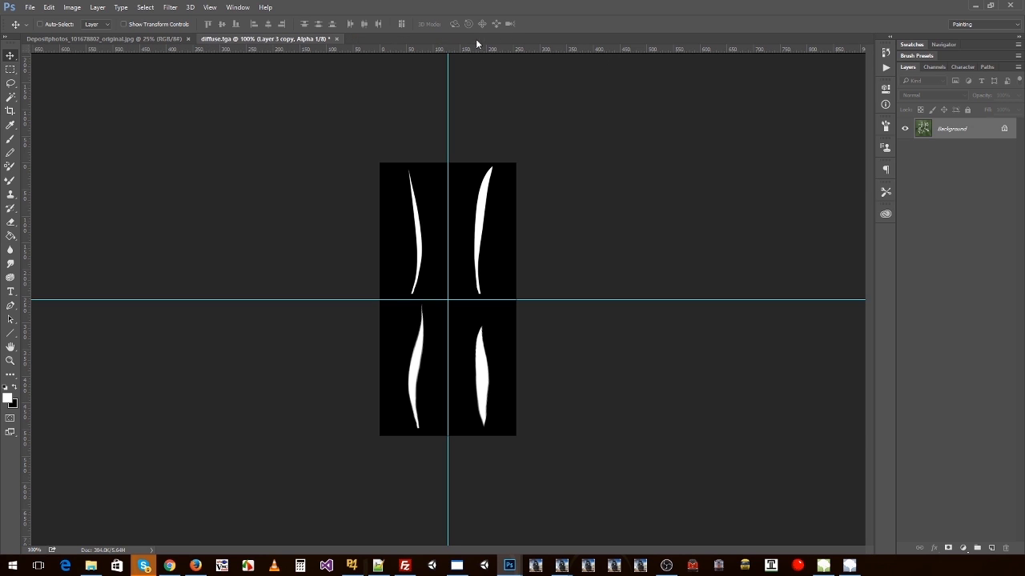
Step: Check the SampleLeaves_1 diffuse texture path in SpeedTree Modeler and return to the Speedtree\V6\Textures folder in File Explorer
key(alt+Tab)
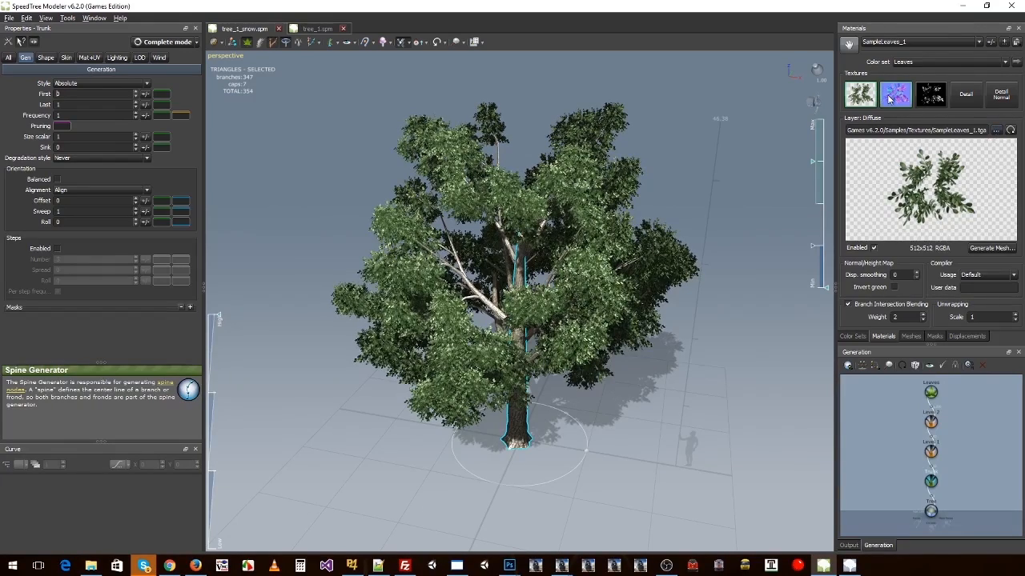
click(996, 131)
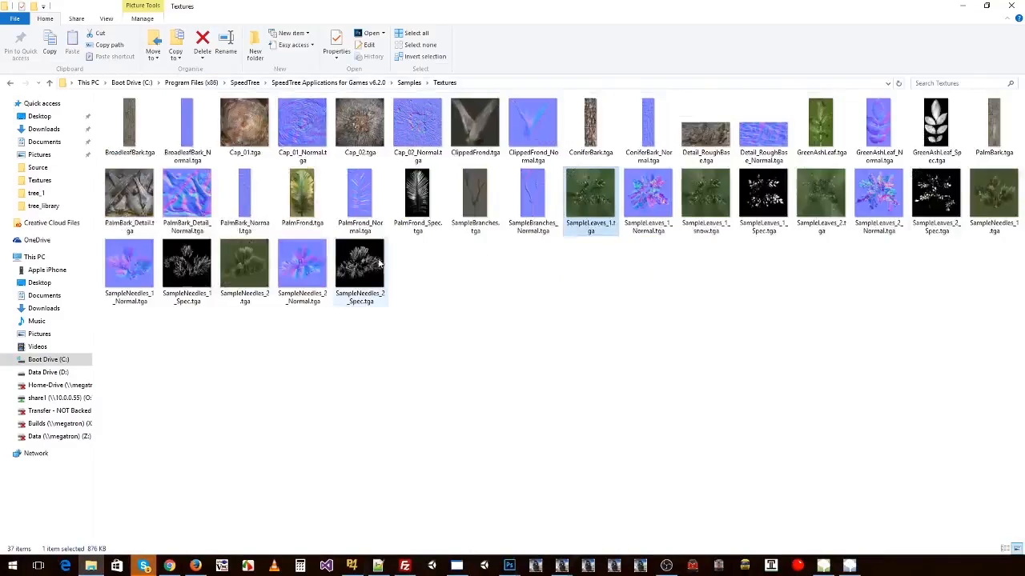
key(alt+Up)
key(alt+Up)
key(alt+Up)
key(alt+Up)
key(alt+Up)
key(alt+Left)
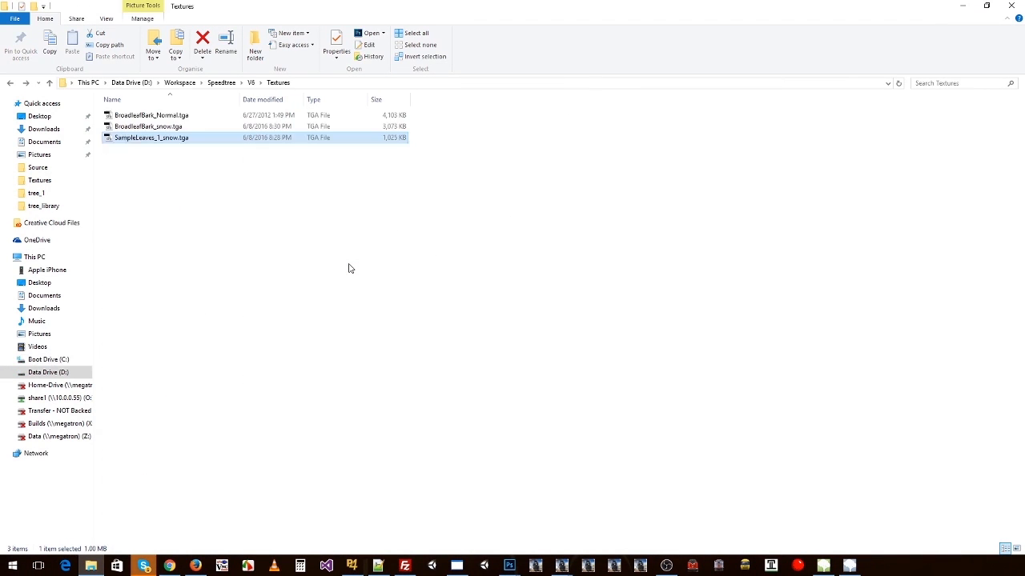
Step: Load SampleLeaves_1_snow.tga from the V6\Textures folder as the SampleLeaves_1 diffuse texture in SpeedTree Modeler, and inspect the snowy leaves
key(alt+Left)
double_click(166, 151)
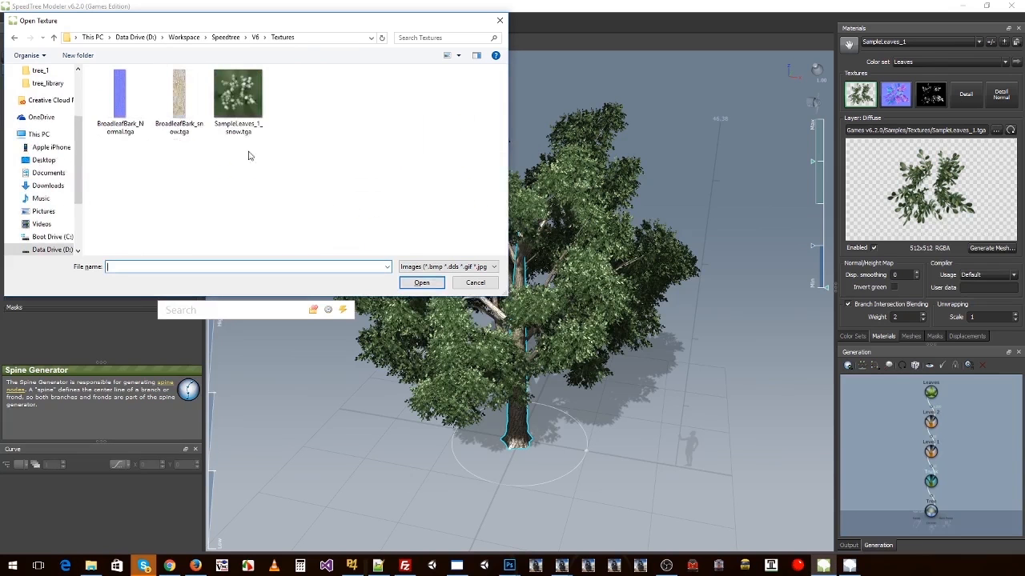
double_click(240, 103)
drag(785, 138, 560, 264)
scroll(580, 242, down, 3)
scroll(580, 242, up, 7)
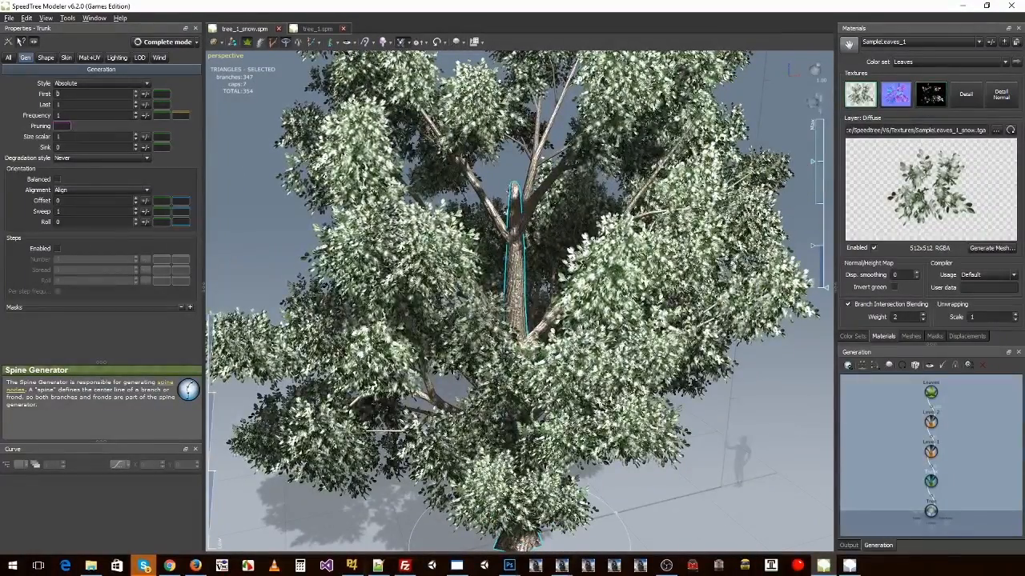
drag(602, 258, 621, 246)
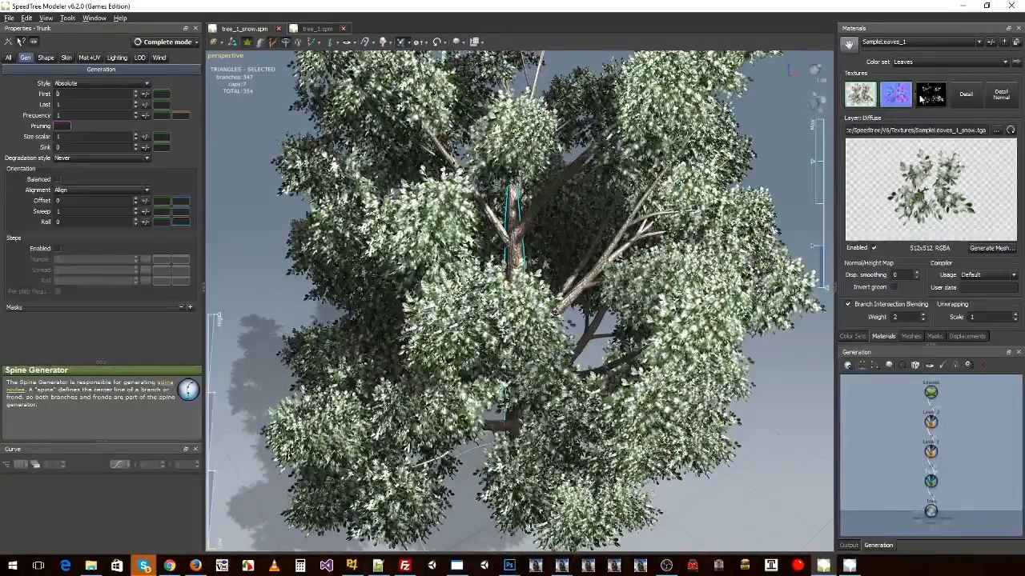
Step: Set the BroadleafBark material's diffuse texture to BroadleafBark_snow.tga from the V6\Textures folder
click(893, 45)
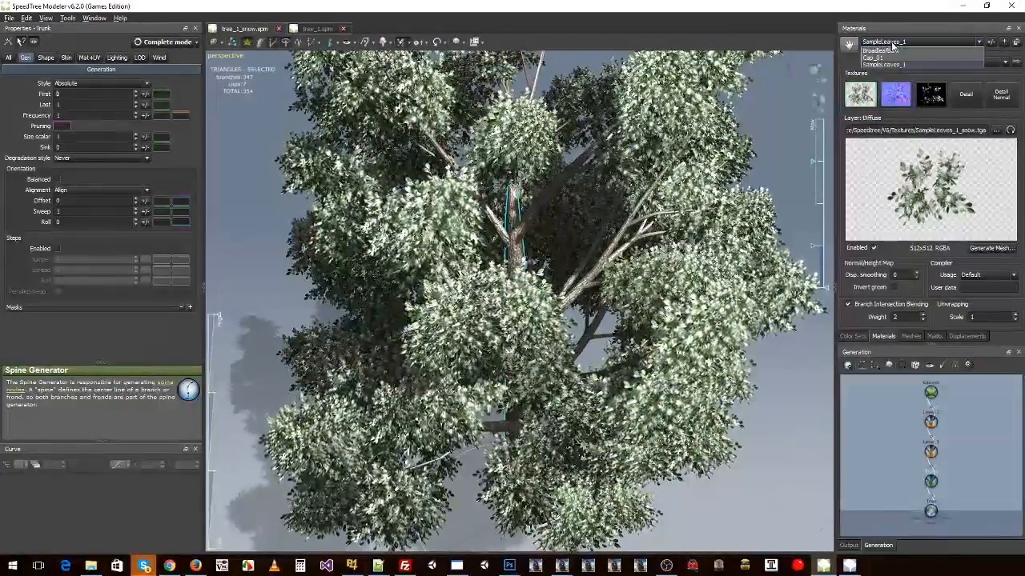
click(885, 55)
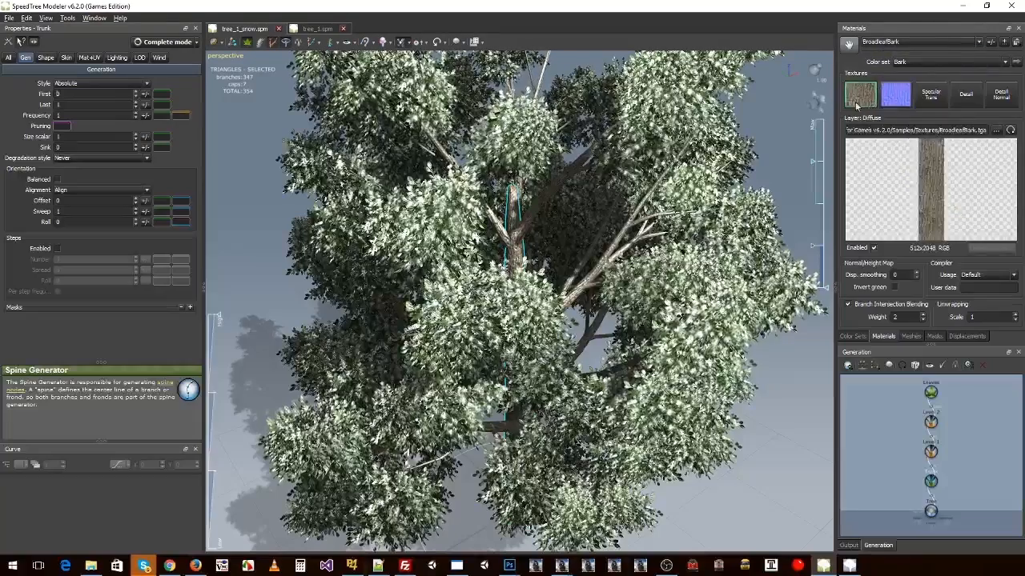
drag(626, 194, 526, 228)
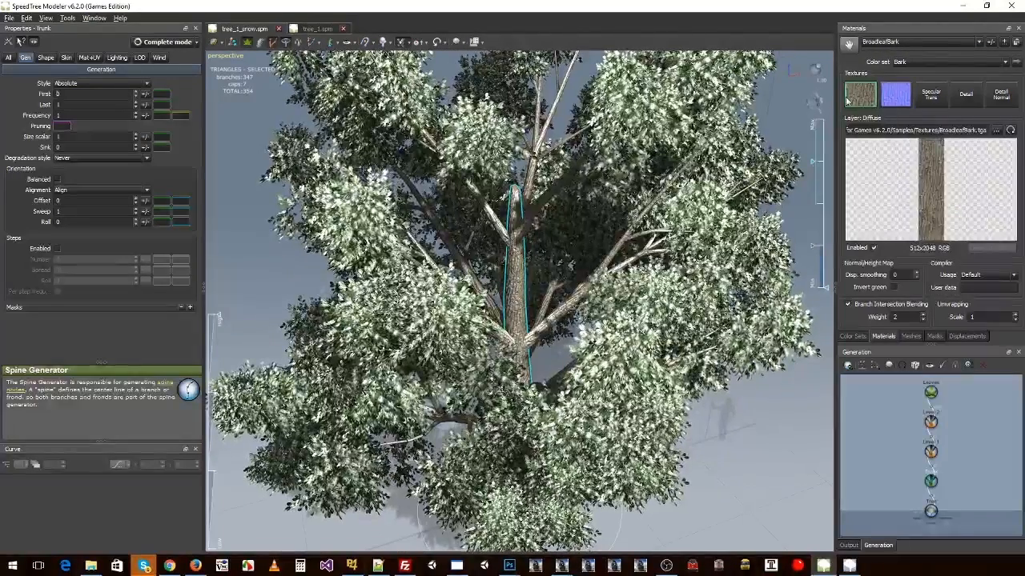
click(998, 130)
key(alt+Tab)
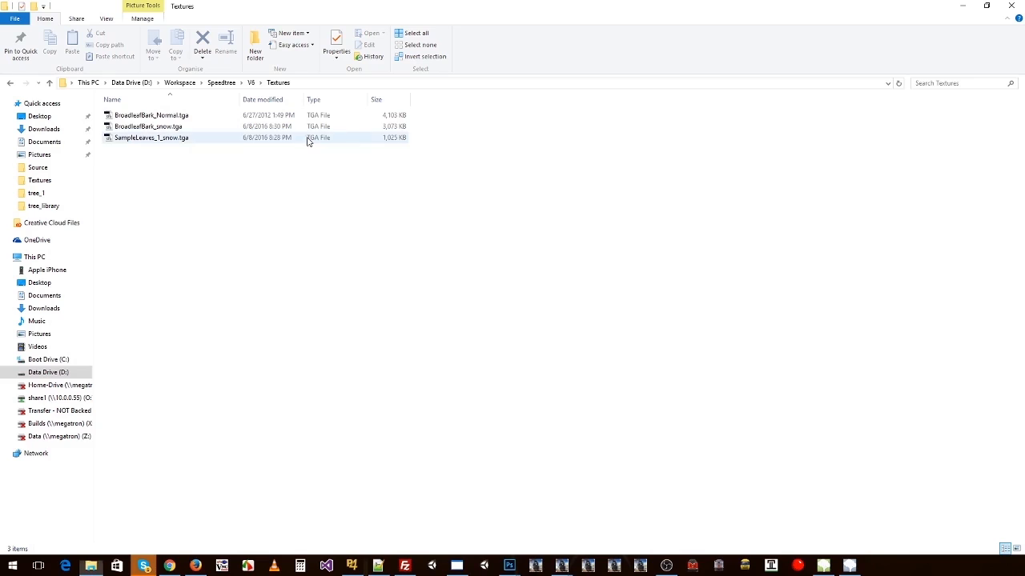
click(177, 132)
ctrl+scroll(257, 167, up, 6)
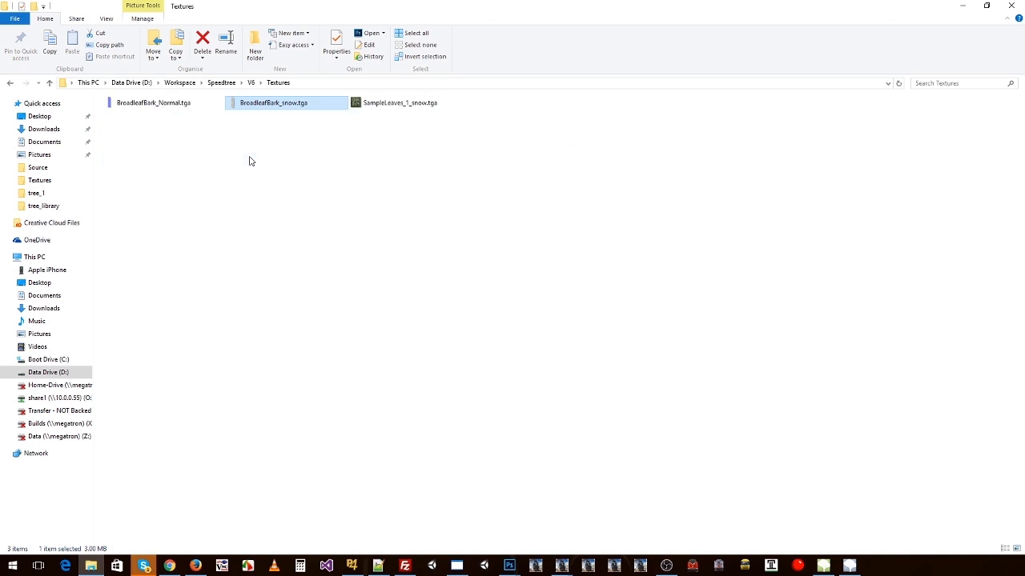
click(228, 158)
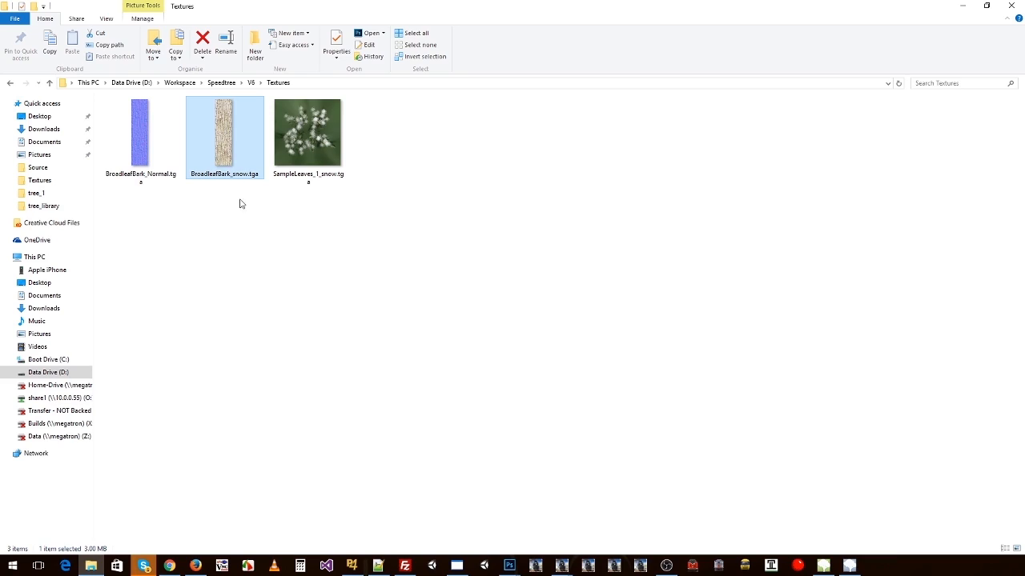
key(alt+Tab)
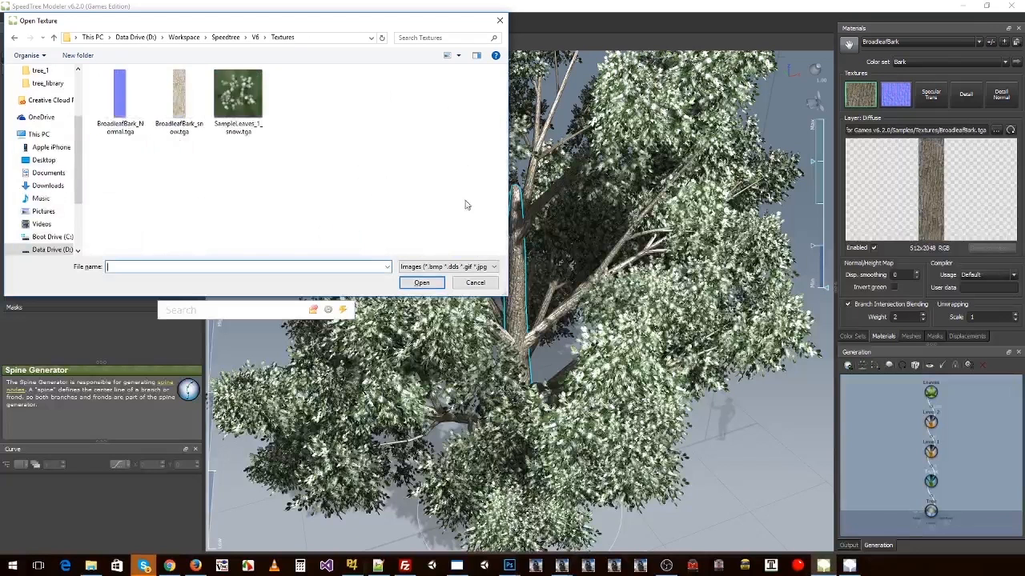
click(189, 103)
click(412, 285)
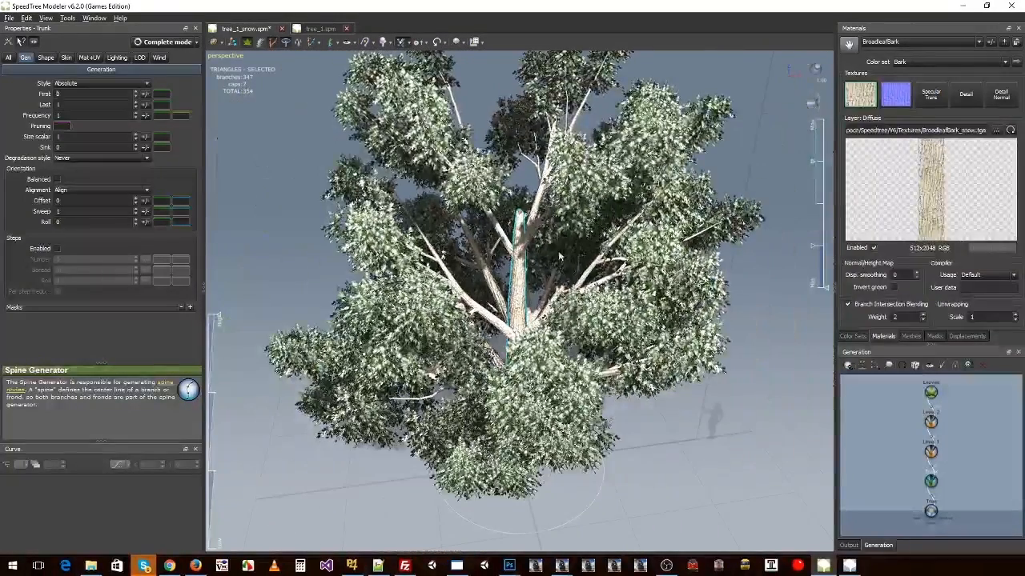
Step: Save tree_1_snow.spm and compare the snow-covered tree with tree_1.spm
click(312, 29)
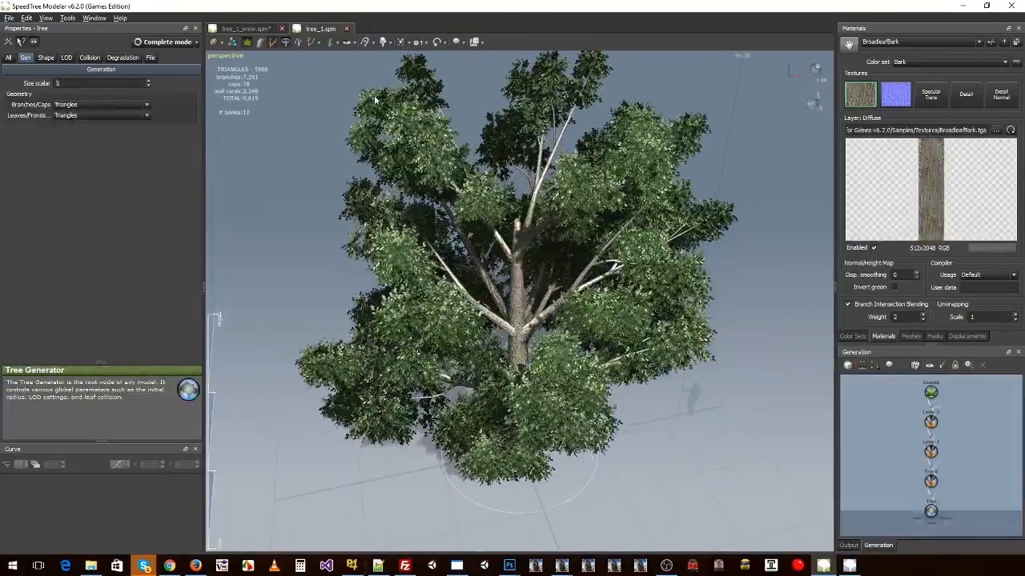
click(256, 29)
click(328, 29)
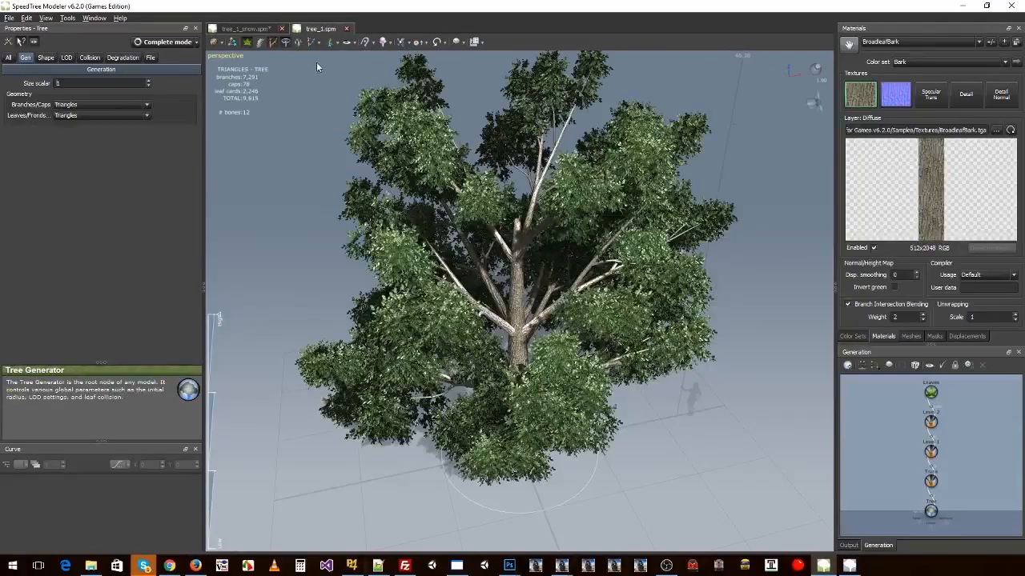
click(267, 31)
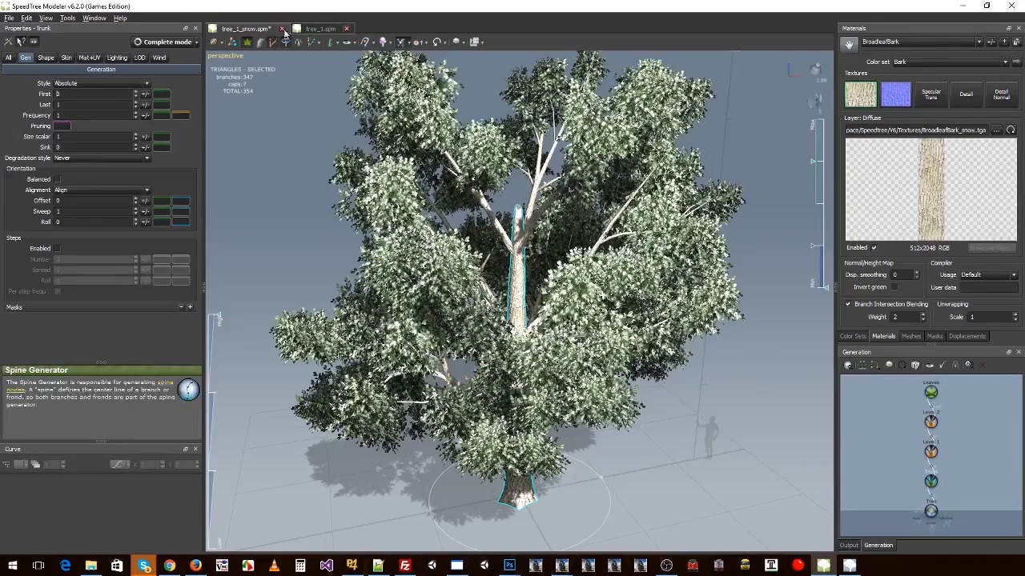
click(313, 30)
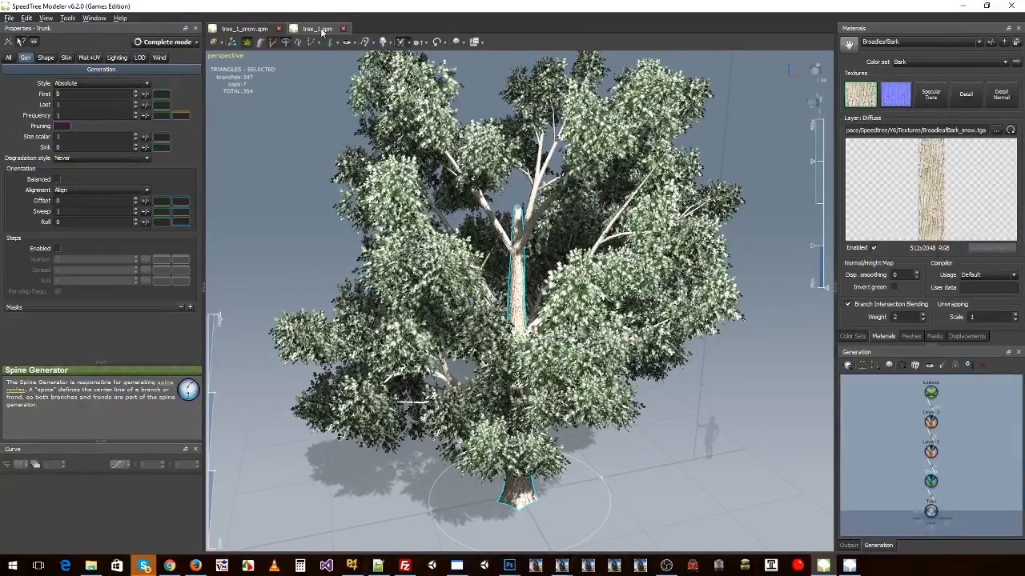
click(238, 31)
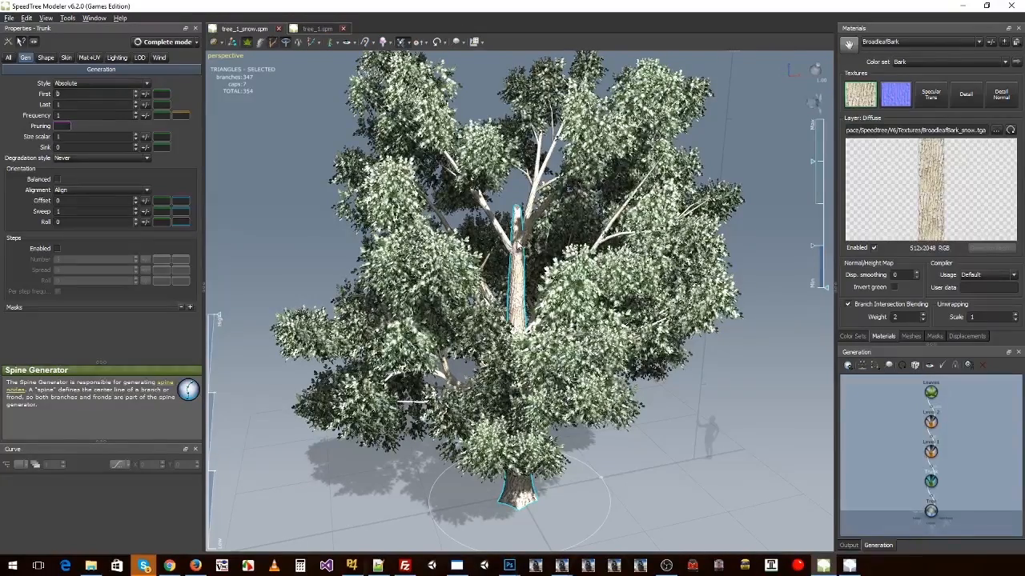
mouse_move(513, 305)
mouse_down()
mouse_move(469, 352)
mouse_move(512, 324)
mouse_up()
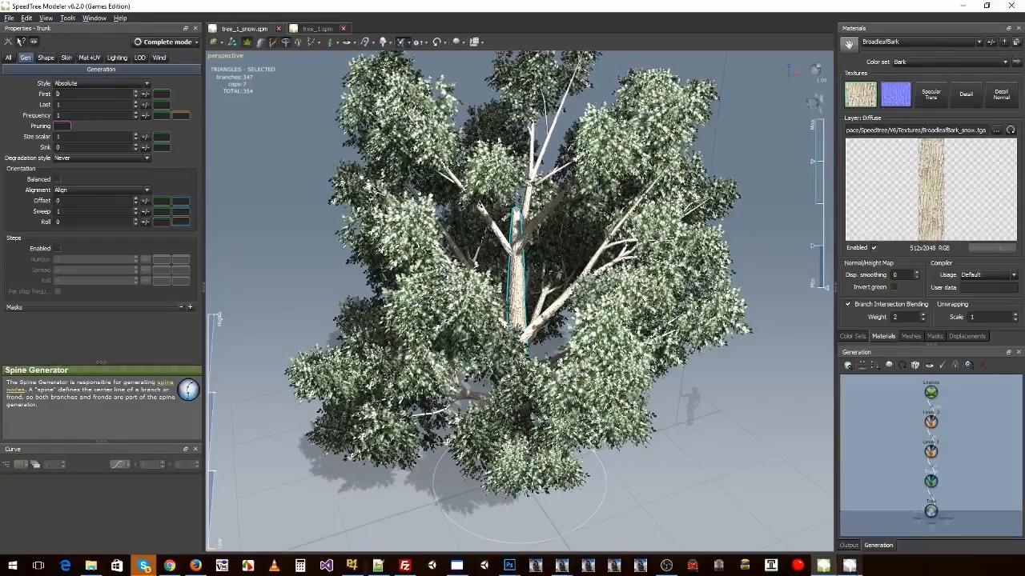
Step: Switch to SpeedTree Compiler and add tree_1_snow.spm to the atlas
click(849, 566)
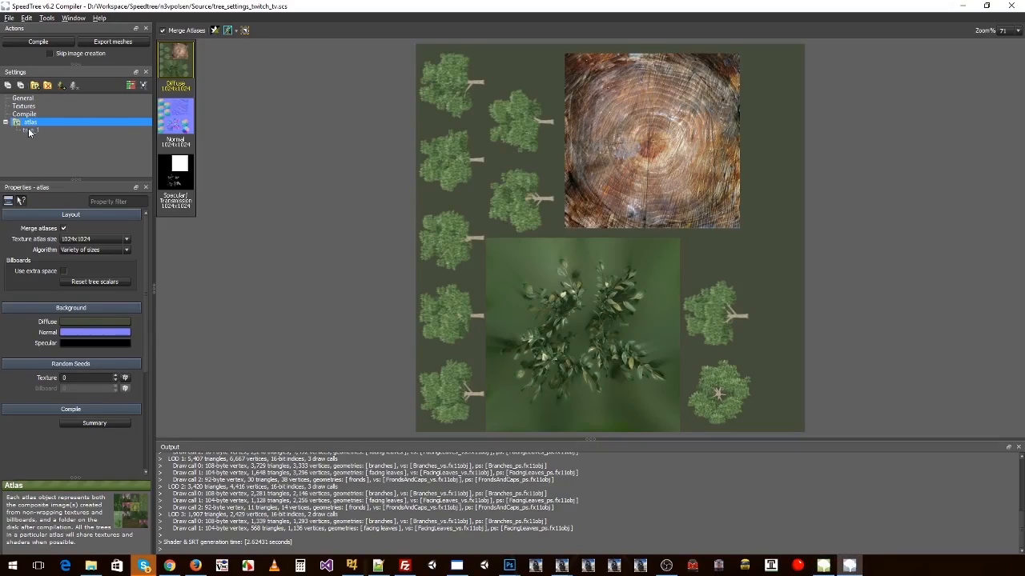
click(62, 85)
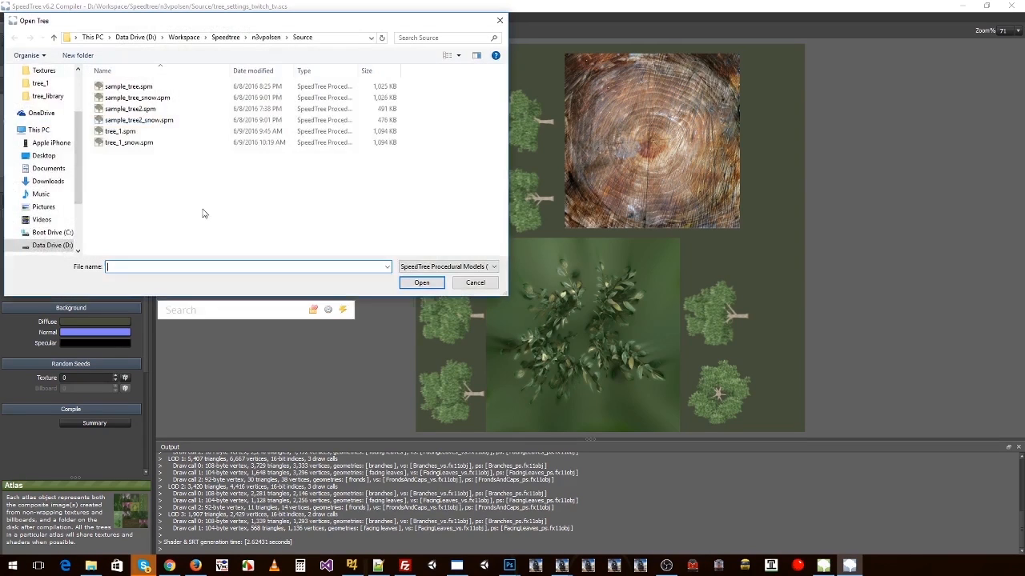
click(129, 142)
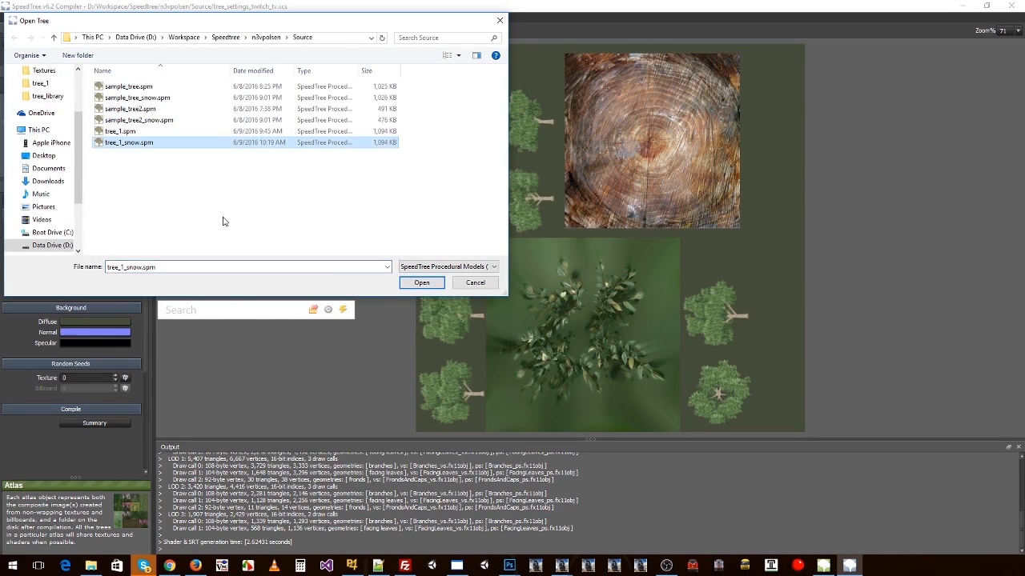
click(421, 283)
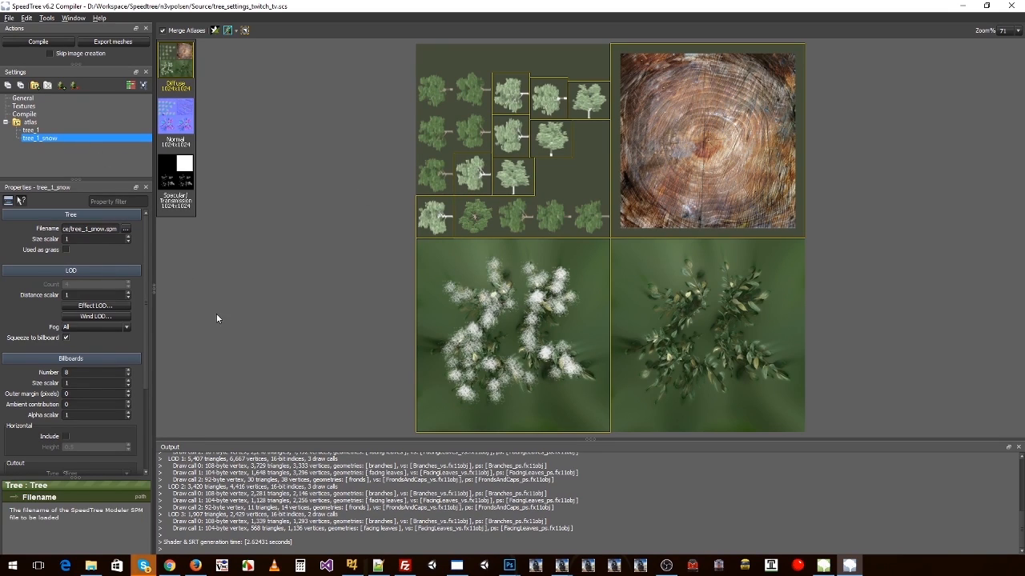
Step: Include a horizontal billboard for tree_1_snow in its billboard properties
click(66, 436)
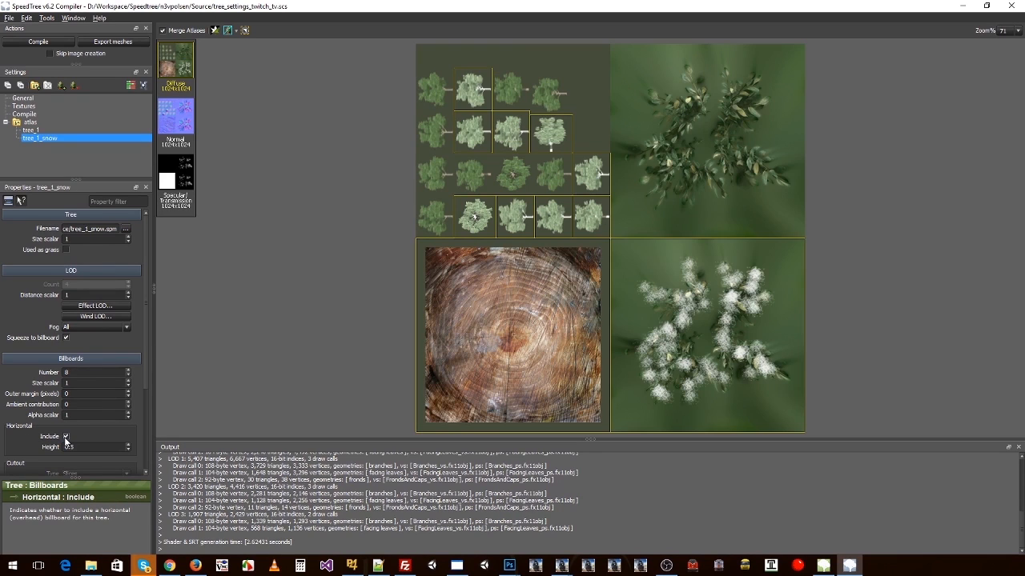
click(66, 436)
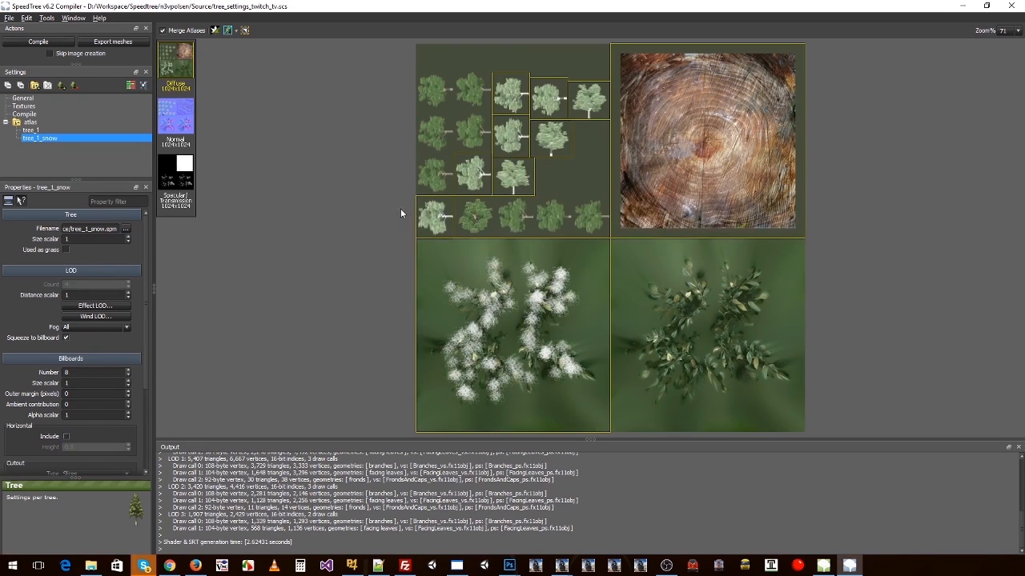
click(67, 436)
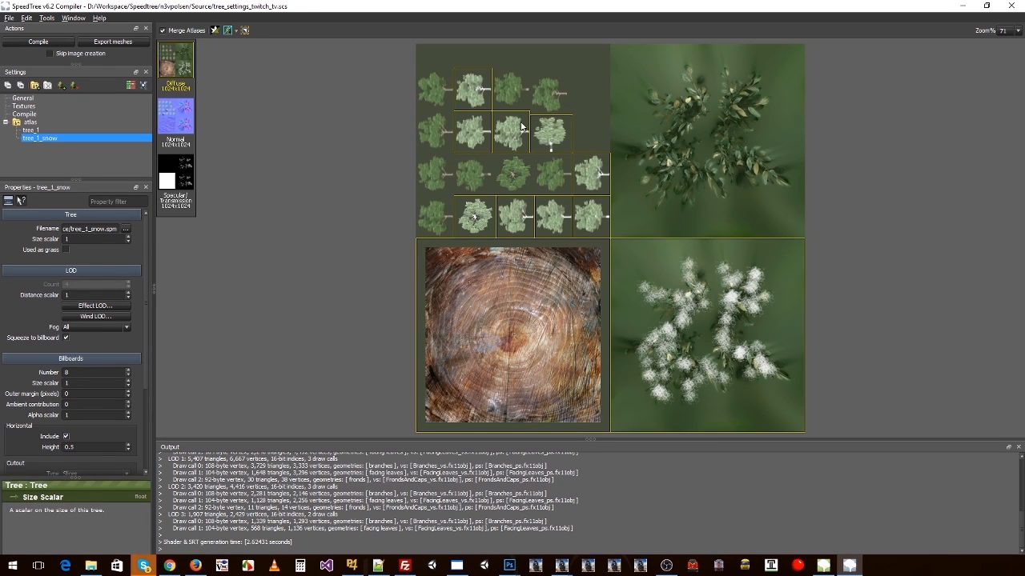
Step: Examine the atlas's Normal, Specular/Transmission and Diffuse maps, and check the effect of Merge Aliases
click(176, 133)
click(175, 172)
click(184, 71)
click(163, 30)
click(164, 30)
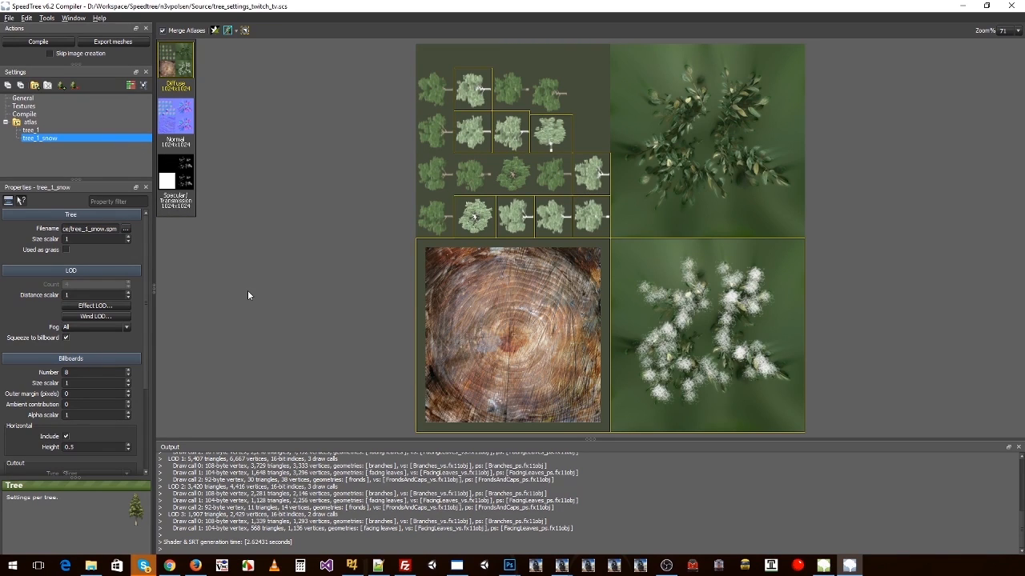
Step: Delete the old atlas folder from the SpeedTree project's Output folder in File Explorer
key(alt+Tab)
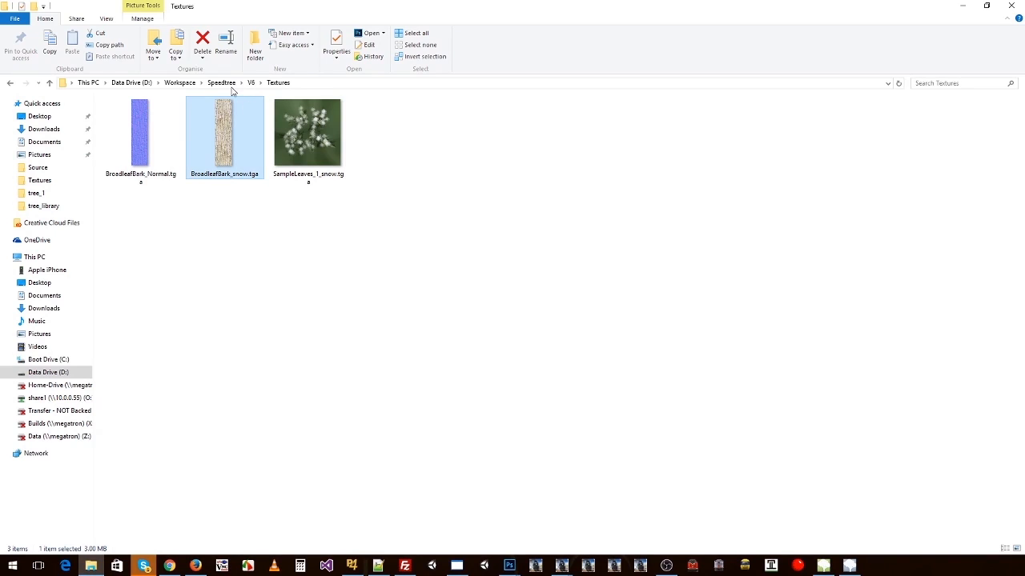
click(184, 84)
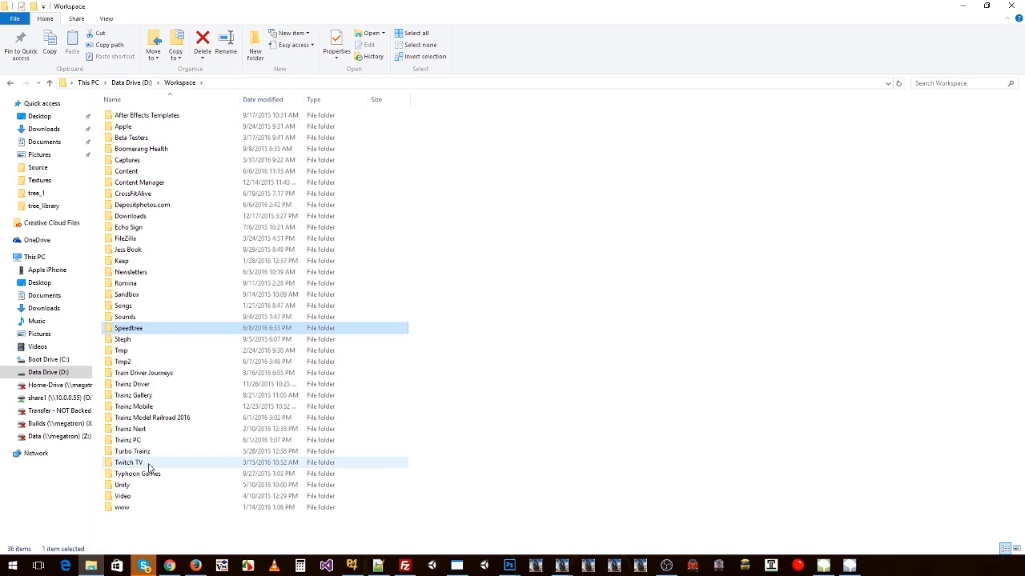
double_click(134, 330)
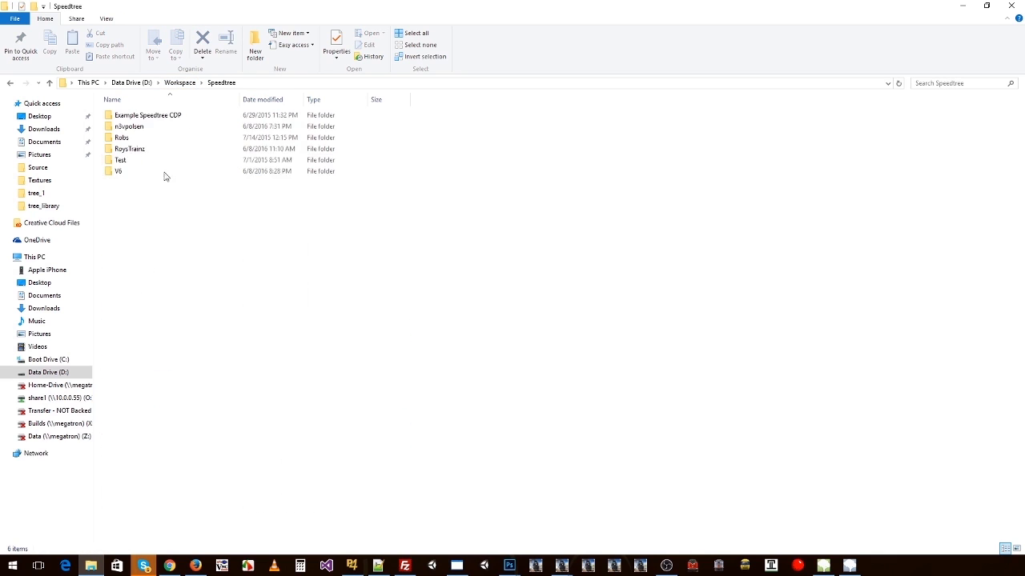
double_click(137, 128)
double_click(130, 117)
click(131, 118)
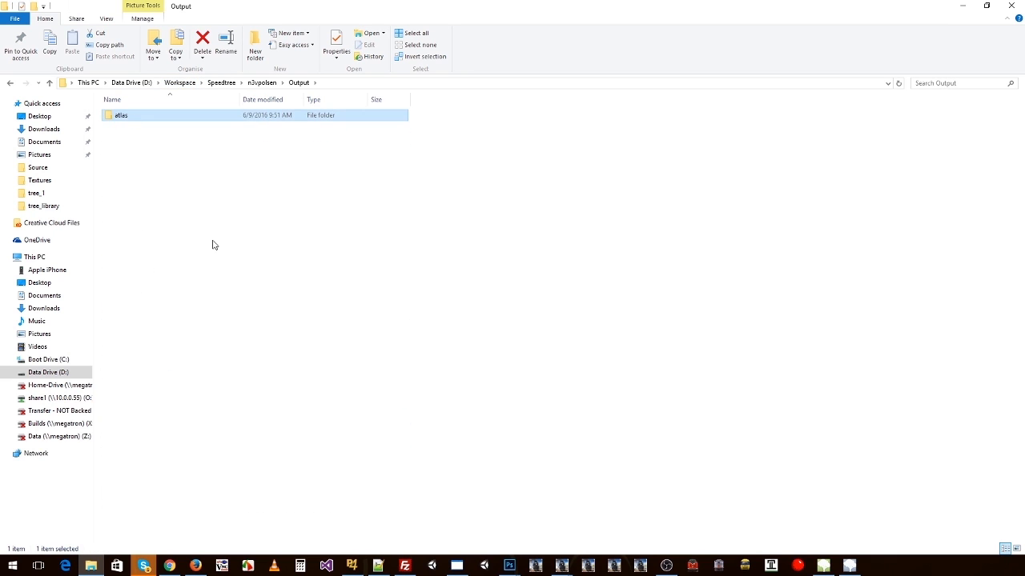
key(Delete)
Step: Return to SpeedTree Compiler and compile the atlas with tree_1 and tree_1_snow
key(alt+Tab)
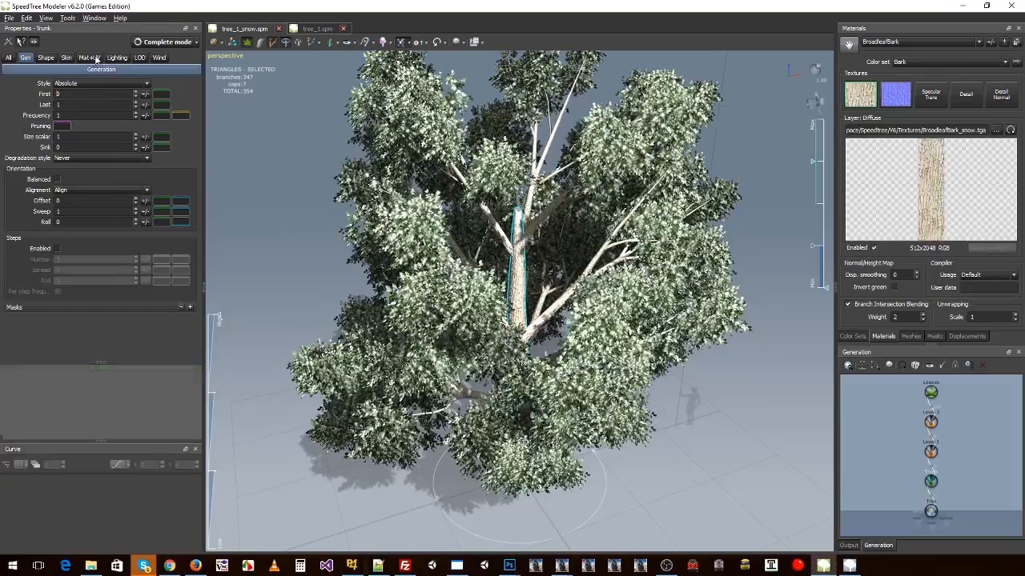
key(alt+Tab)
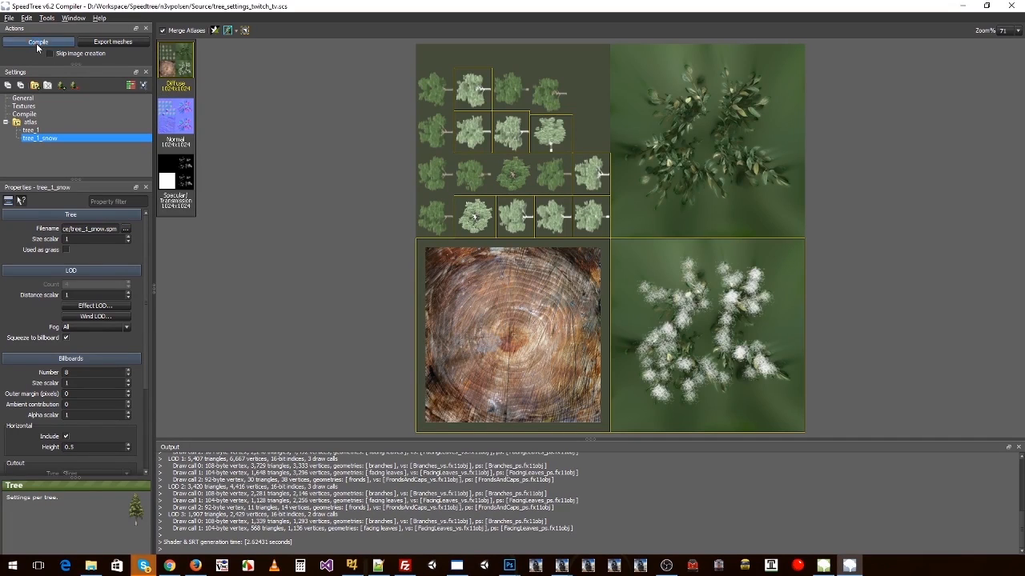
click(37, 44)
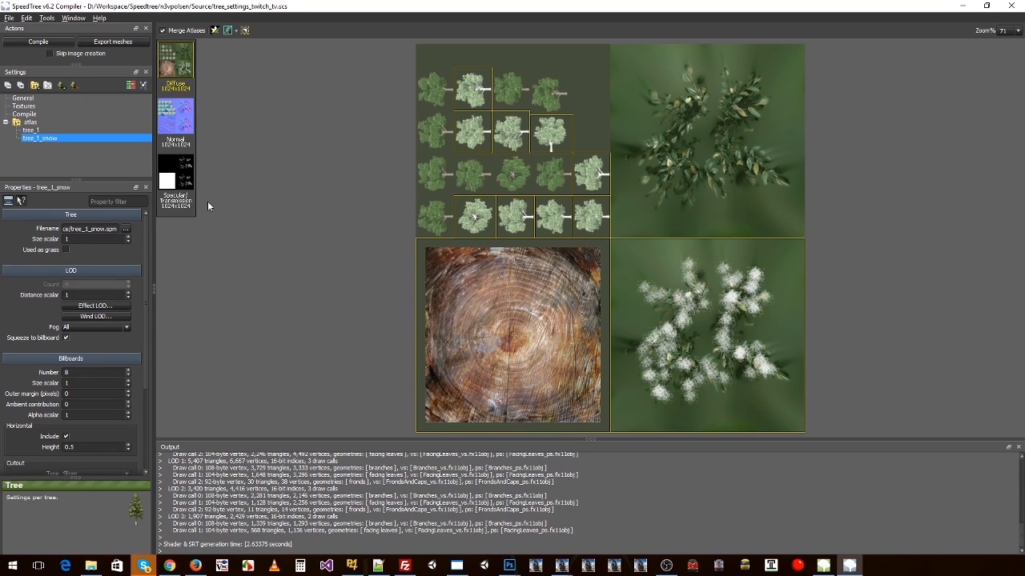
Step: Examine the newly compiled texture and .srt files in the Output\atlas folder in File Explorer
key(alt+Tab)
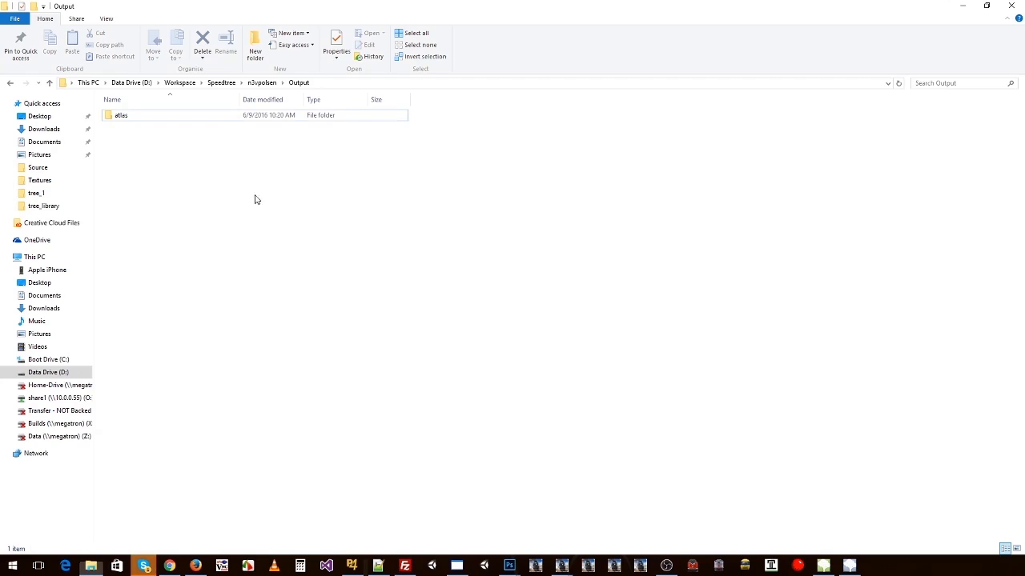
double_click(133, 116)
click(144, 145)
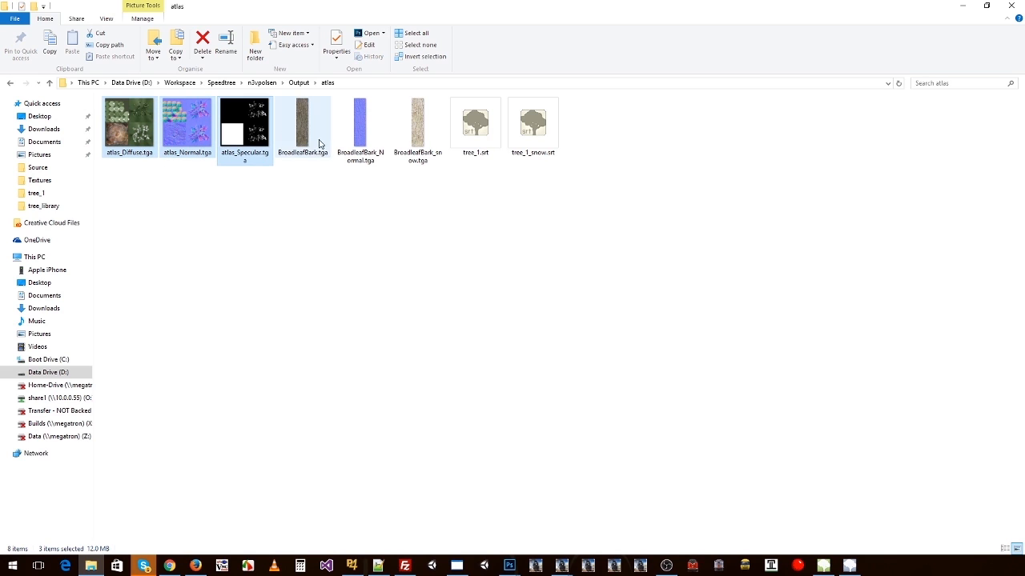
click(417, 162)
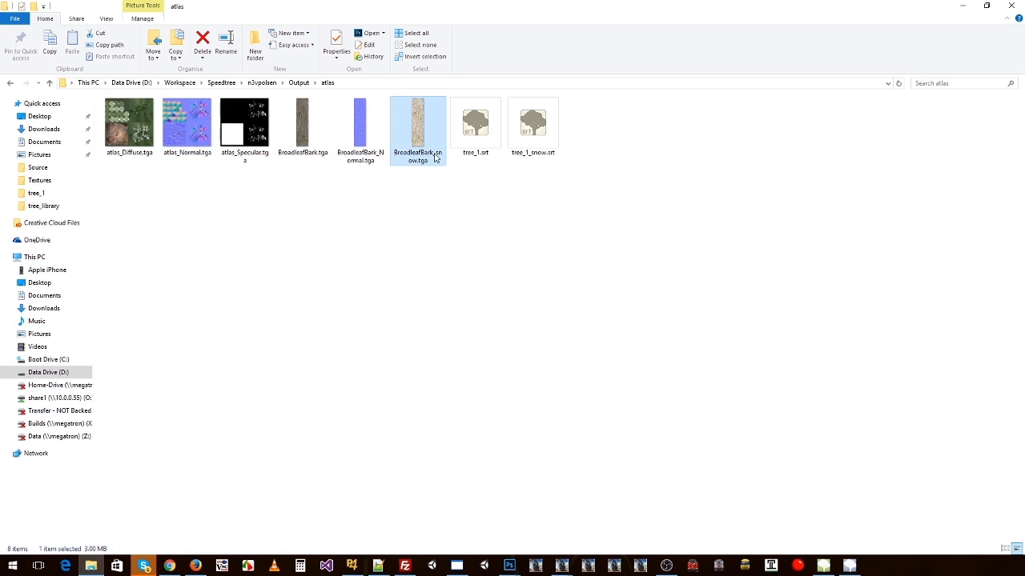
Step: Copy all the files from Output\atlas into the Trainz Assets\tree_1 folder, replacing the existing versions
click(532, 132)
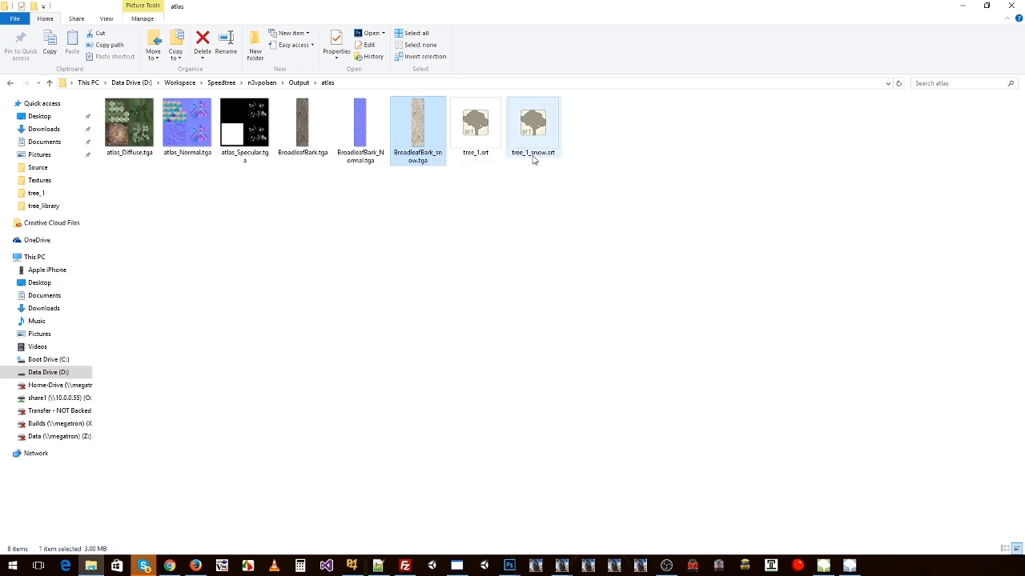
click(135, 129)
shift+click(531, 129)
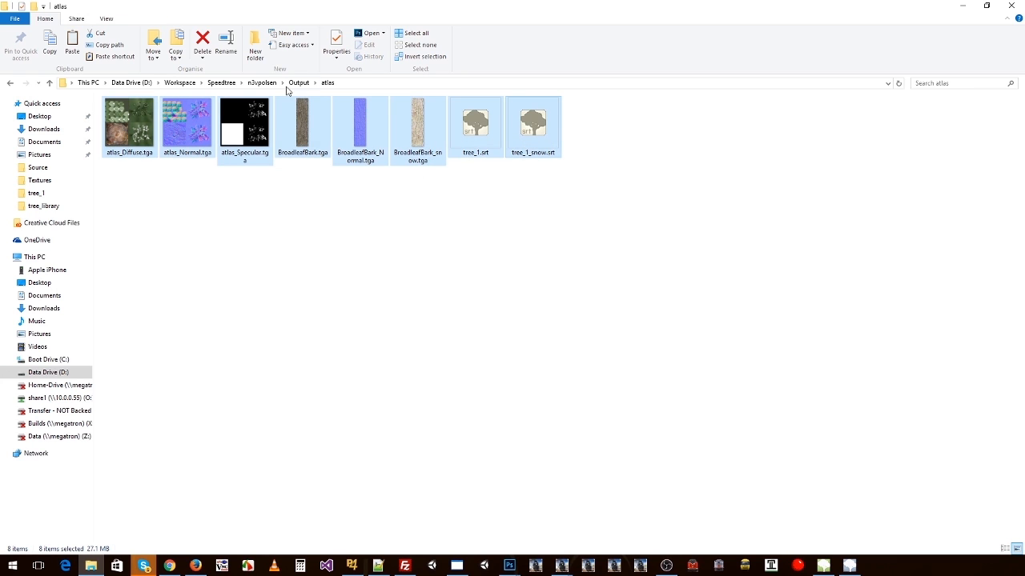
click(262, 82)
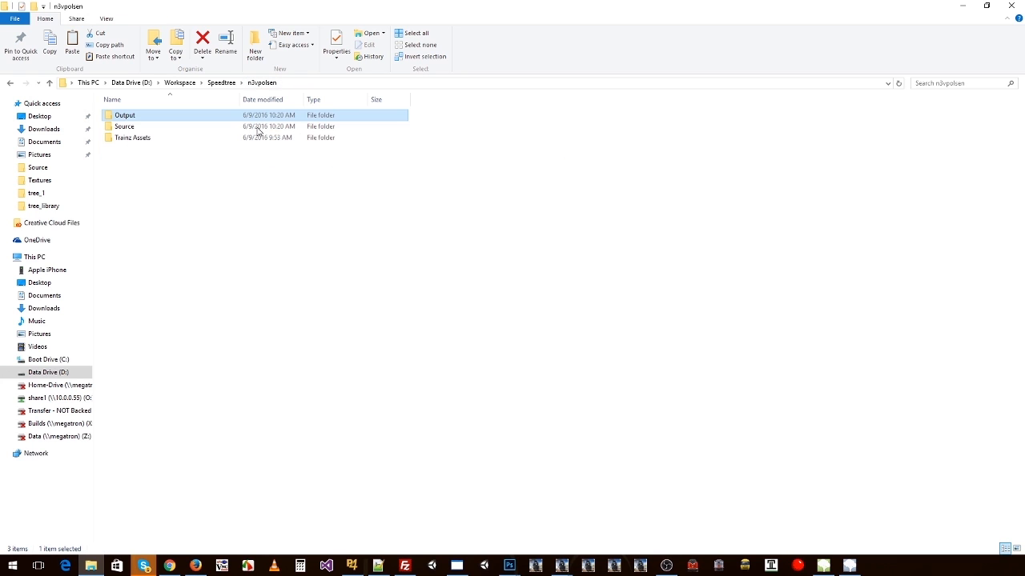
double_click(128, 138)
double_click(126, 138)
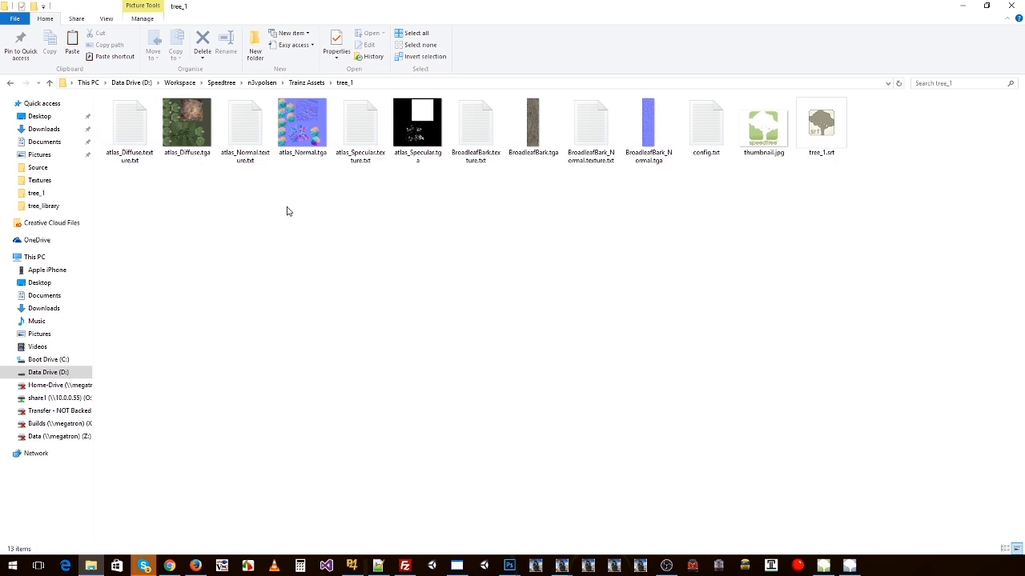
key(ctrl+v)
click(435, 199)
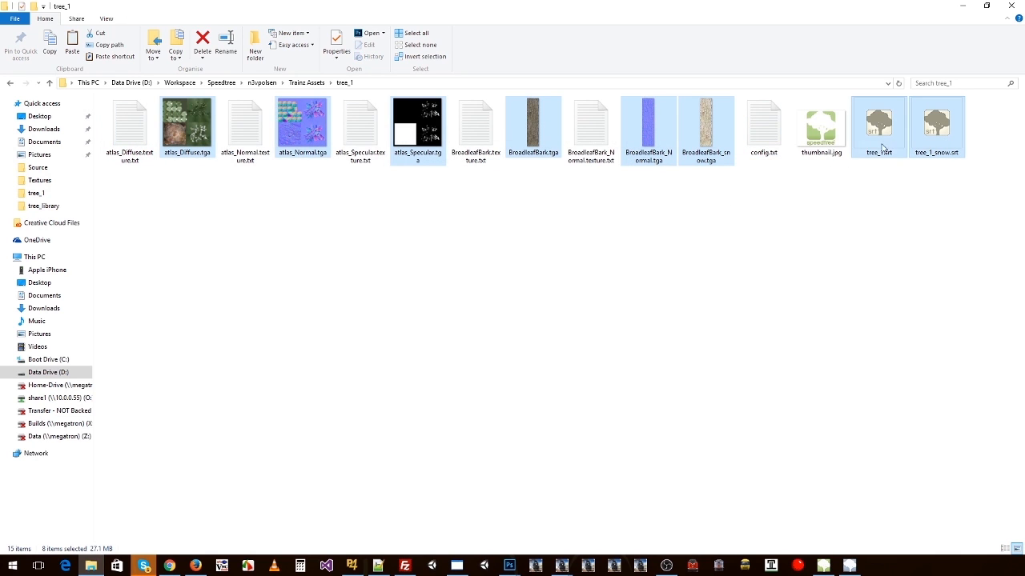
click(798, 199)
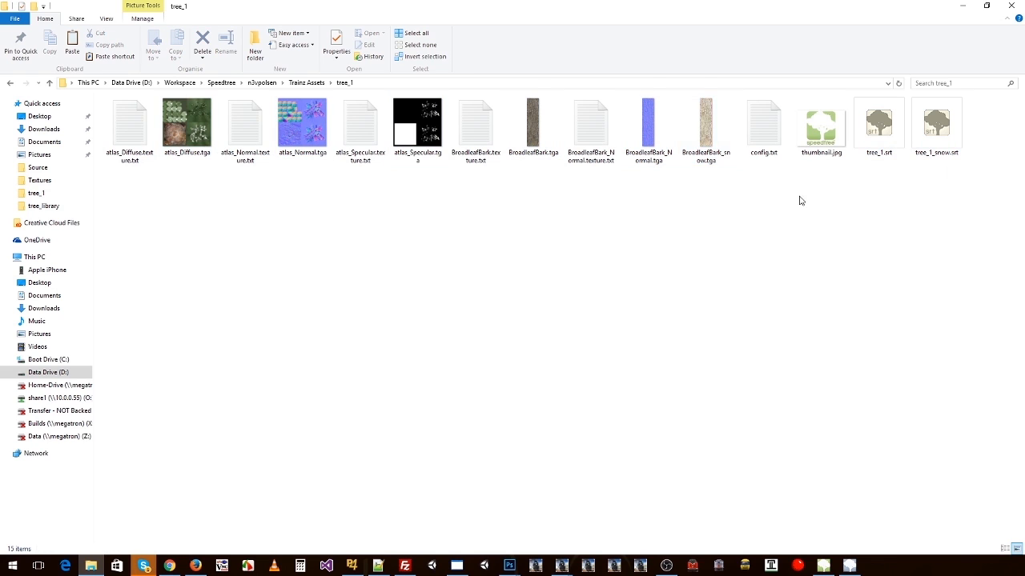
Step: Duplicate BroadleafBark.texture.txt in the tree_1 folder for the snow bark texture
click(711, 153)
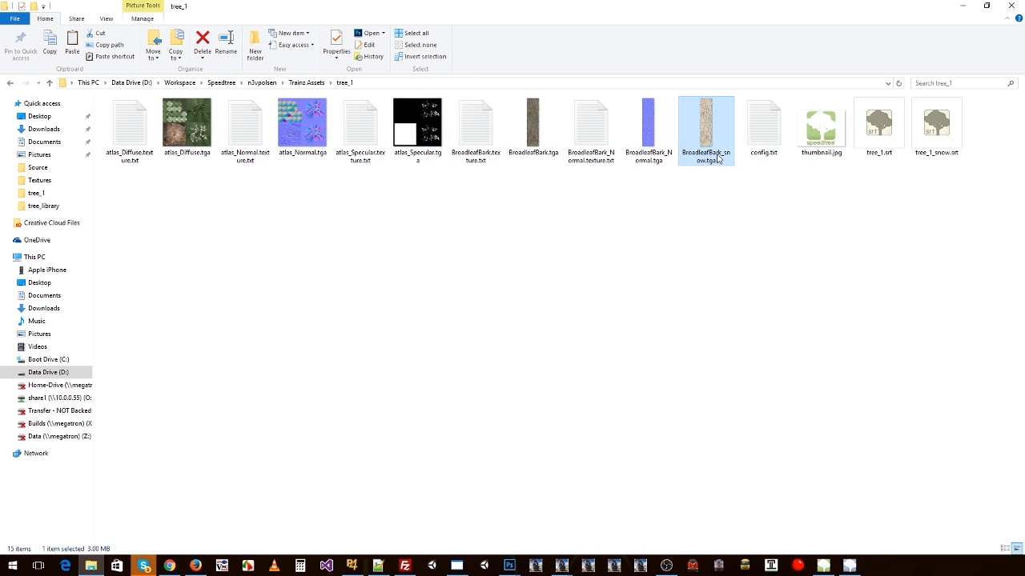
click(474, 144)
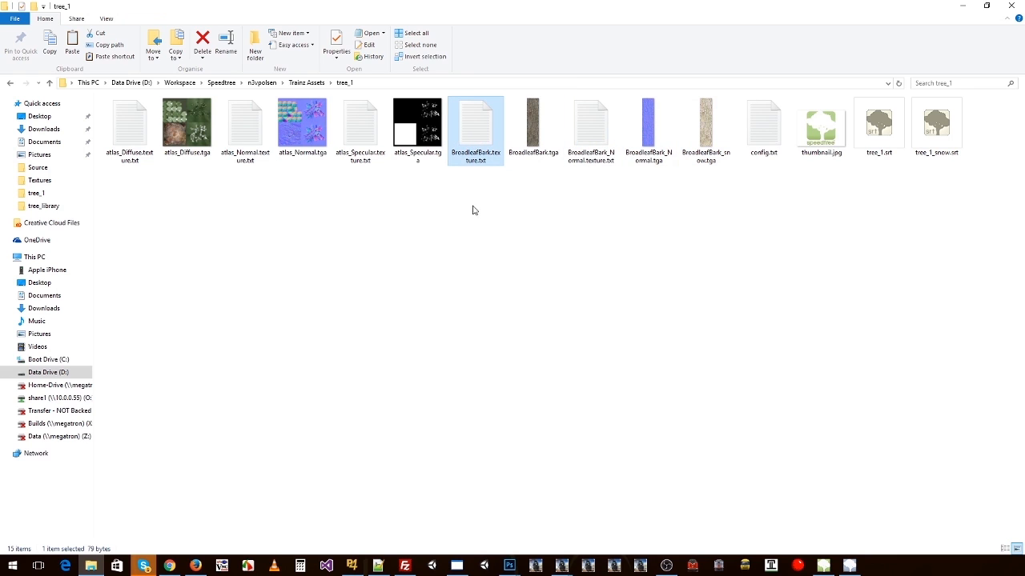
key(ctrl+v)
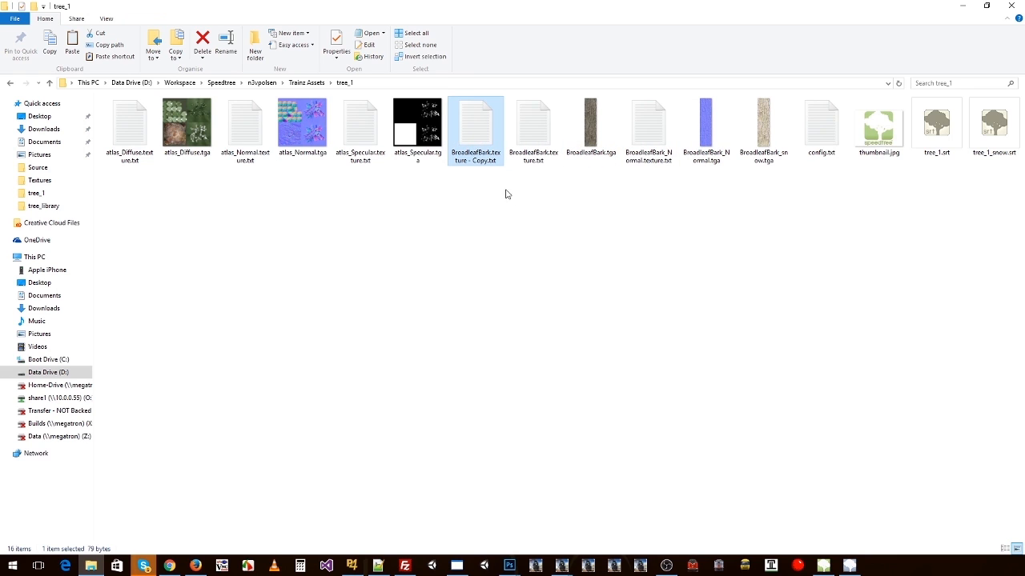
Step: Copy the base name of BroadleafBark_snow.tga and rename the duplicated texture file as BroadleafBark_snow.texture.txt
click(761, 162)
click(757, 160)
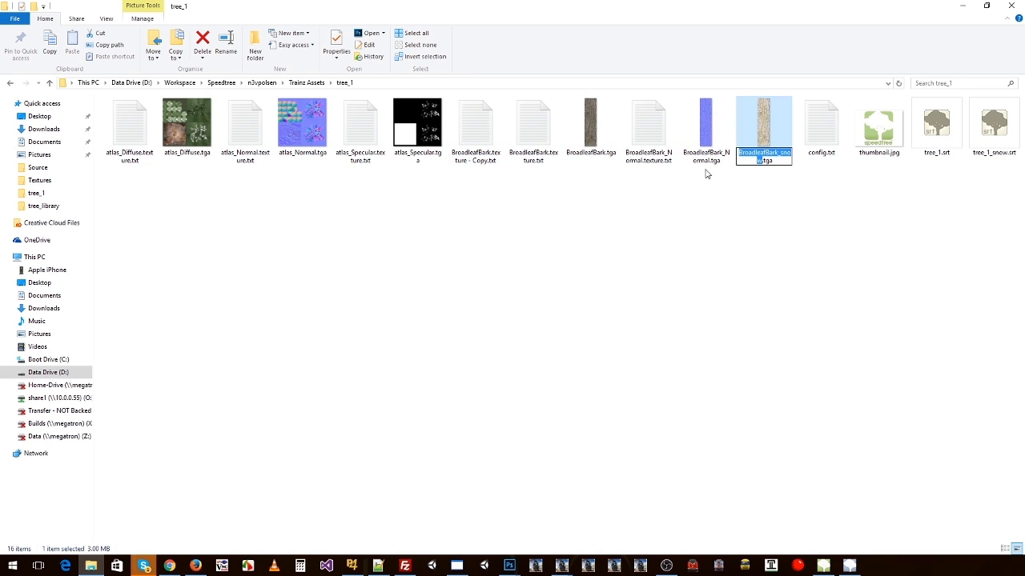
click(469, 161)
click(469, 160)
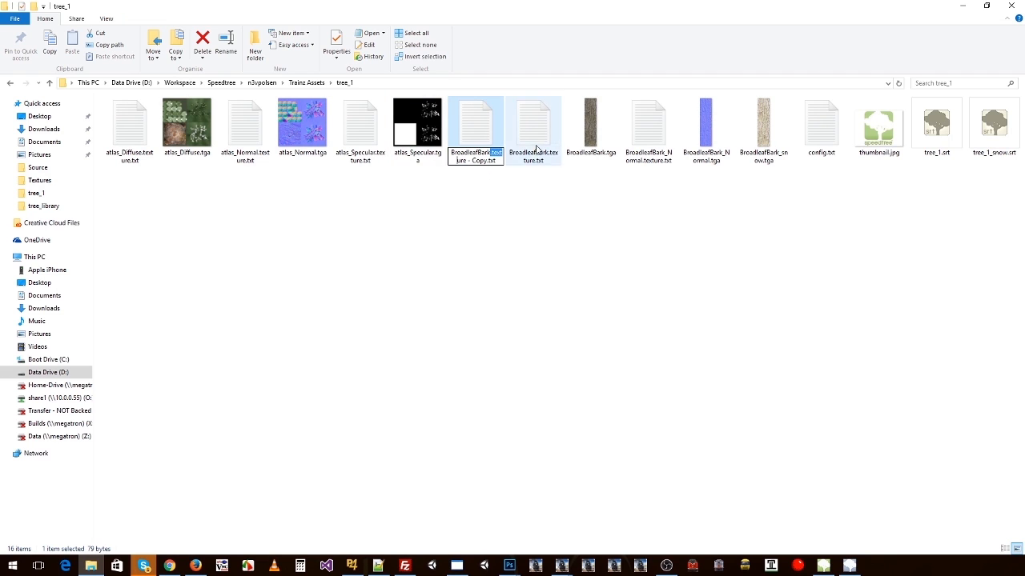
drag(486, 153, 503, 153)
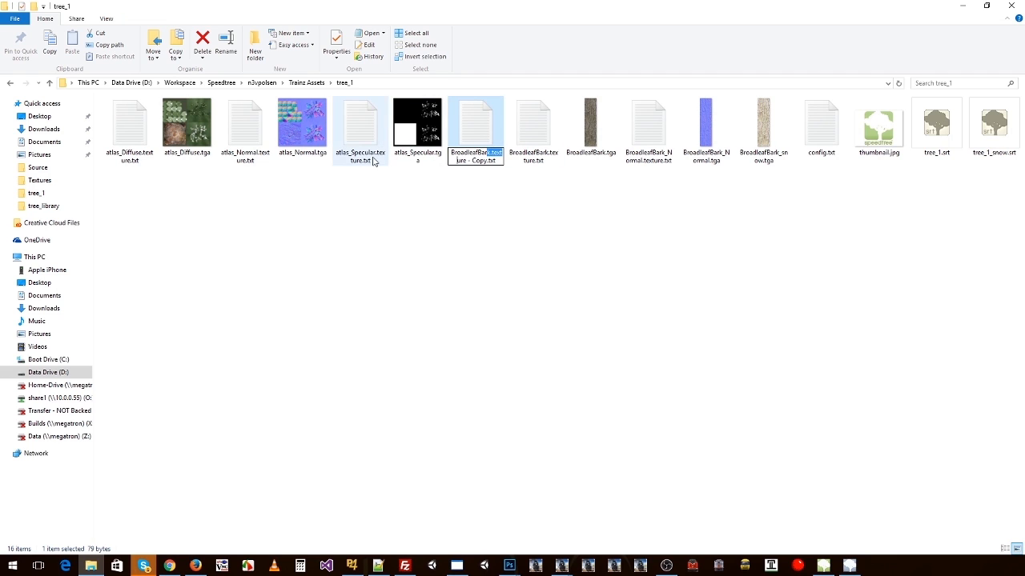
key(Left)
key(Left)
key(Left)
key(Left)
key(Left)
key(Left)
key(Left)
key(Left)
key(Left)
key(Left)
key(Left)
key(Left)
key(Left)
key(ctrl+shift+Right)
key(Right)
text(_snow)
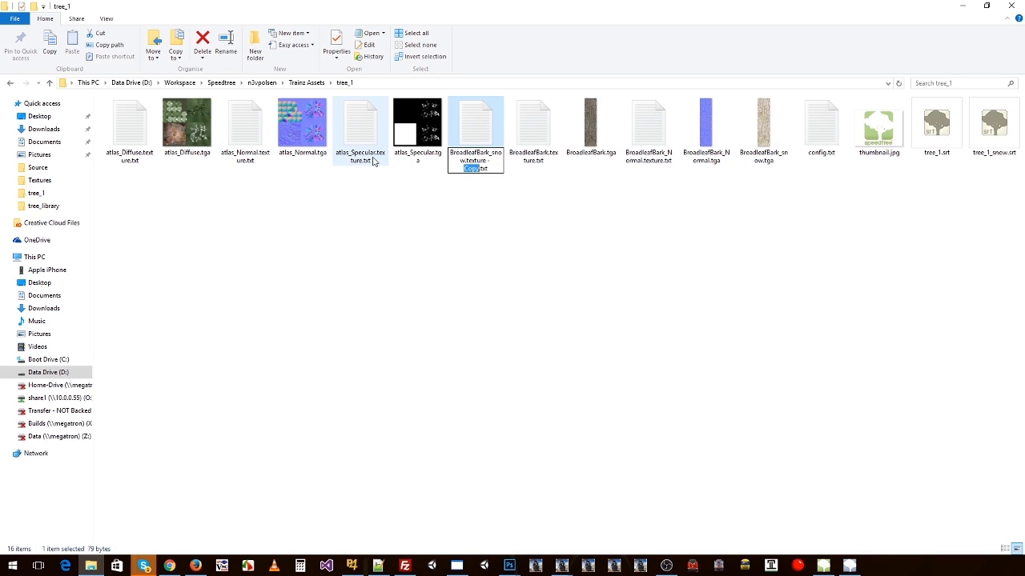
key(BackSpace)
key(BackSpace)
key(BackSpace)
key(BackSpace)
key(Return)
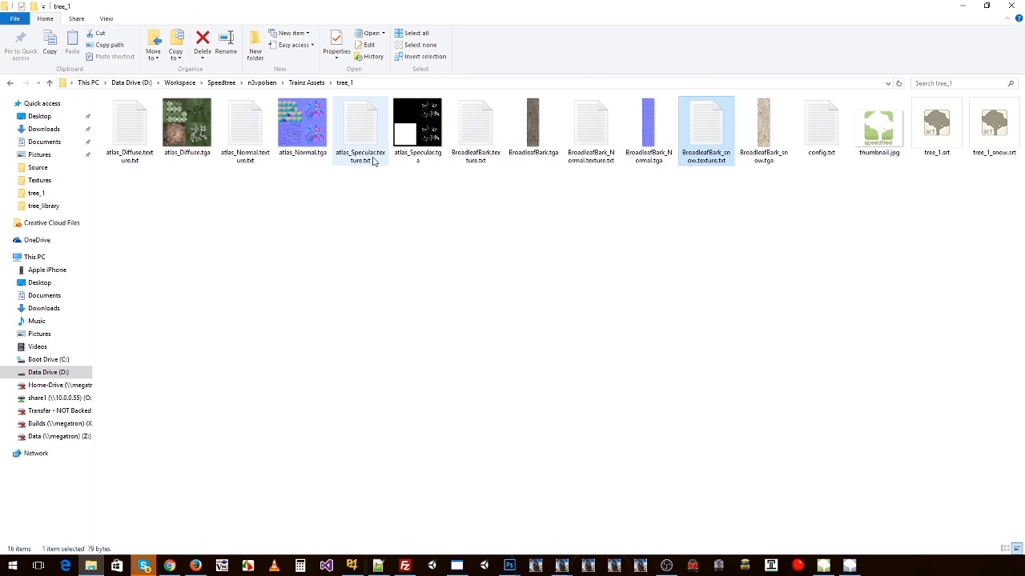
Step: Point the Primary and Alpha entries in BroadleafBark_snow.texture.txt to BroadleafBark_snow.tga, and close the file
double_click(708, 150)
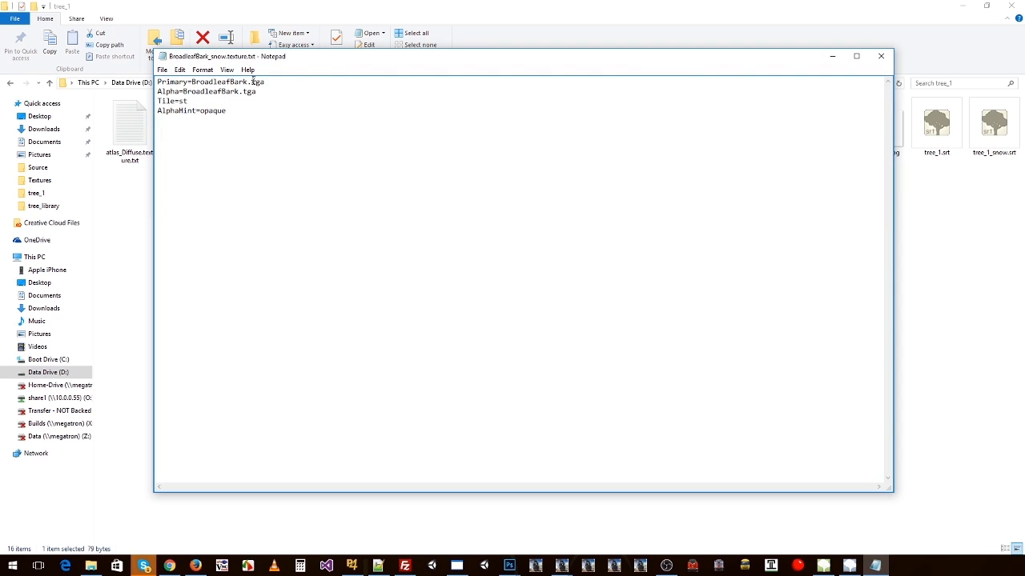
mouse_move(247, 82)
mouse_down()
mouse_move(199, 82)
mouse_move(238, 92)
mouse_up()
key(ctrl+v)
key(ctrl+v)
click(881, 56)
key(Right)
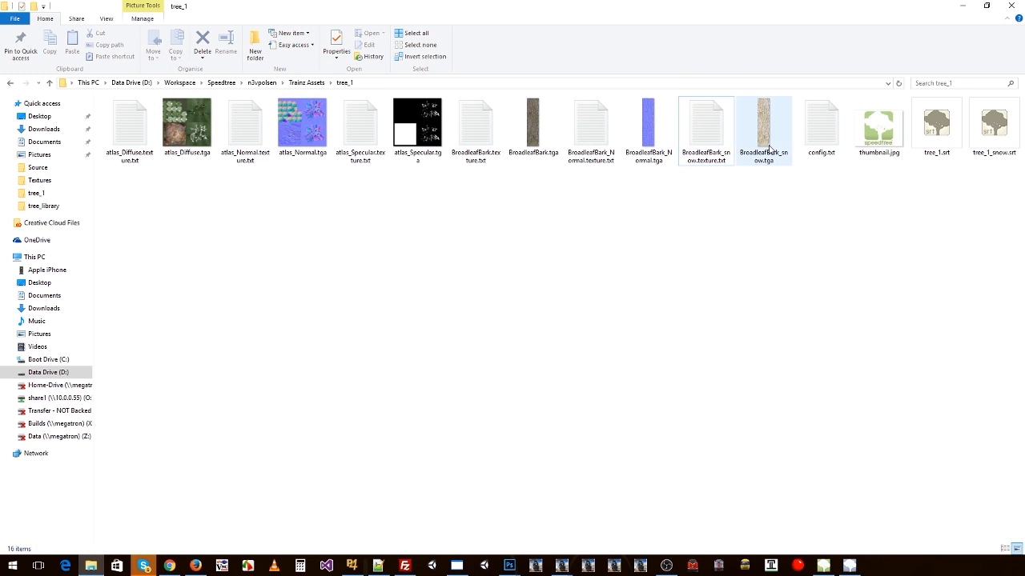
Step: Open config.txt from the tree_1 folder for editing
click(823, 134)
double_click(823, 134)
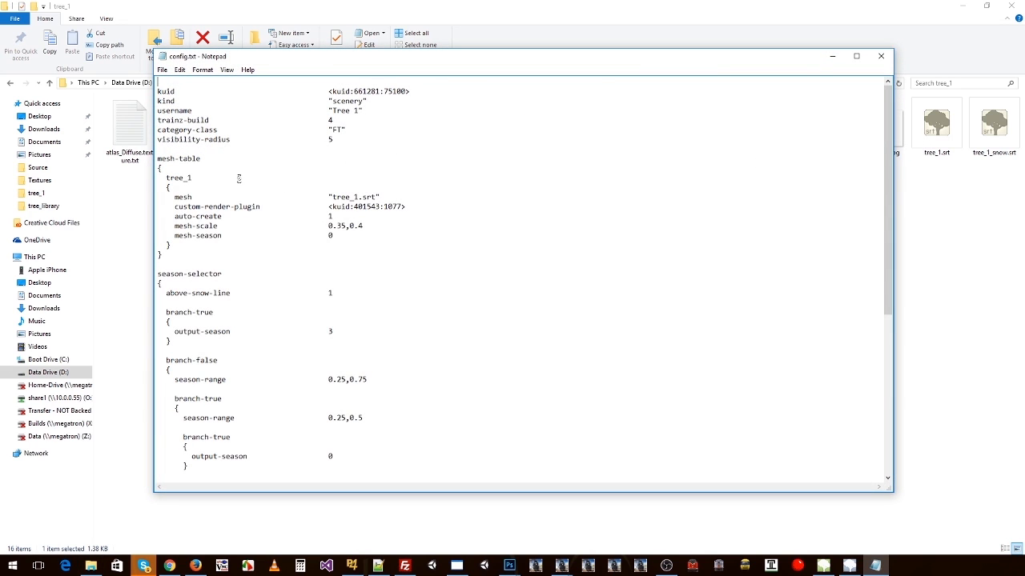
Step: Duplicate the tree_1 block in the mesh-table and name the copy tree_1_winter
key(shift+Down)
key(shift+Down)
key(shift+Down)
key(shift+Down)
key(shift+Down)
key(shift+Down)
key(shift+Down)
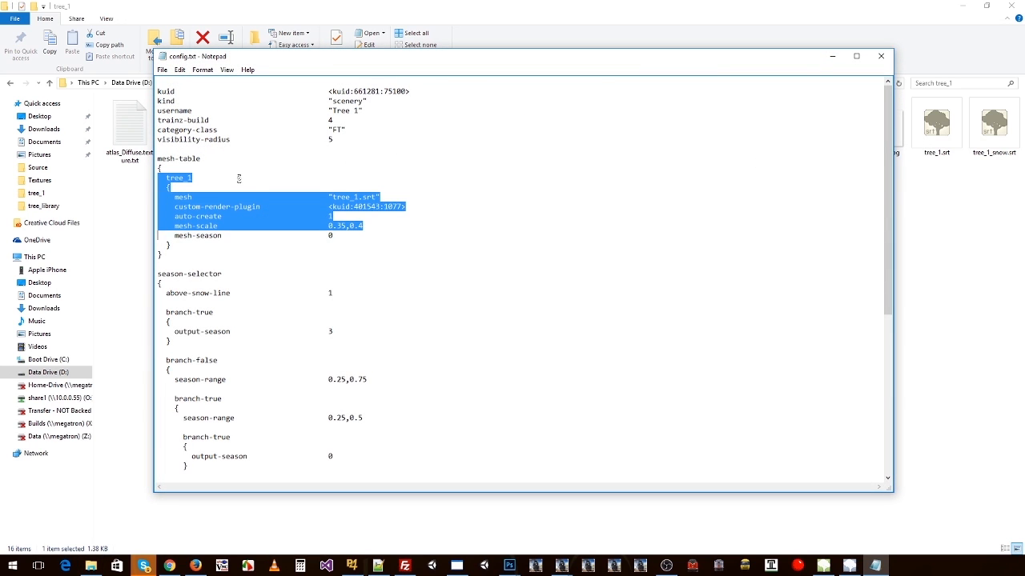
key(Down)
key(Up)
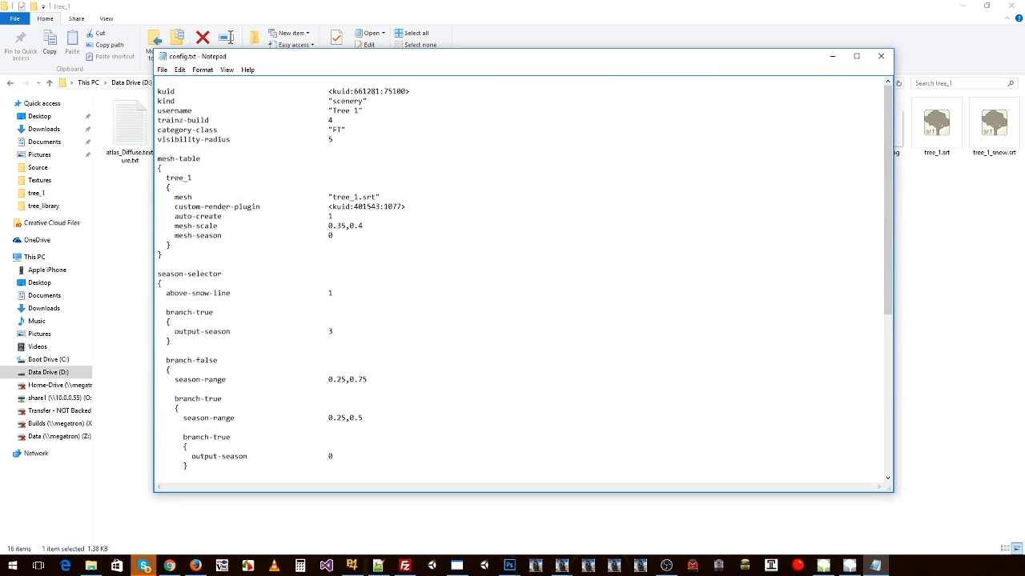
key(Return)
key(ctrl+v)
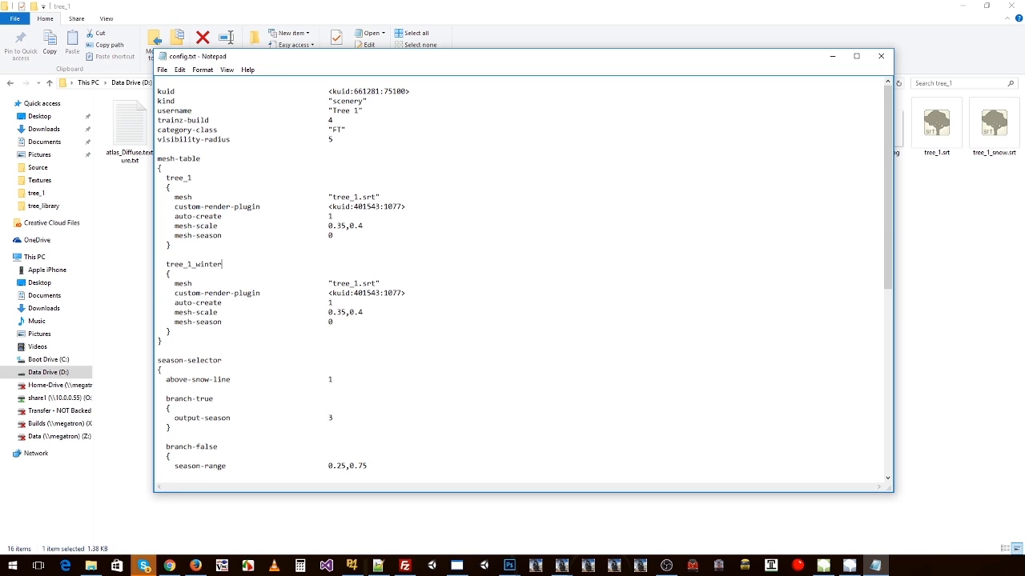
Step: Add another copy of the tree_1 block at the end of the mesh-table, without a trailing blank line
key(Down)
key(End)
key(Return)
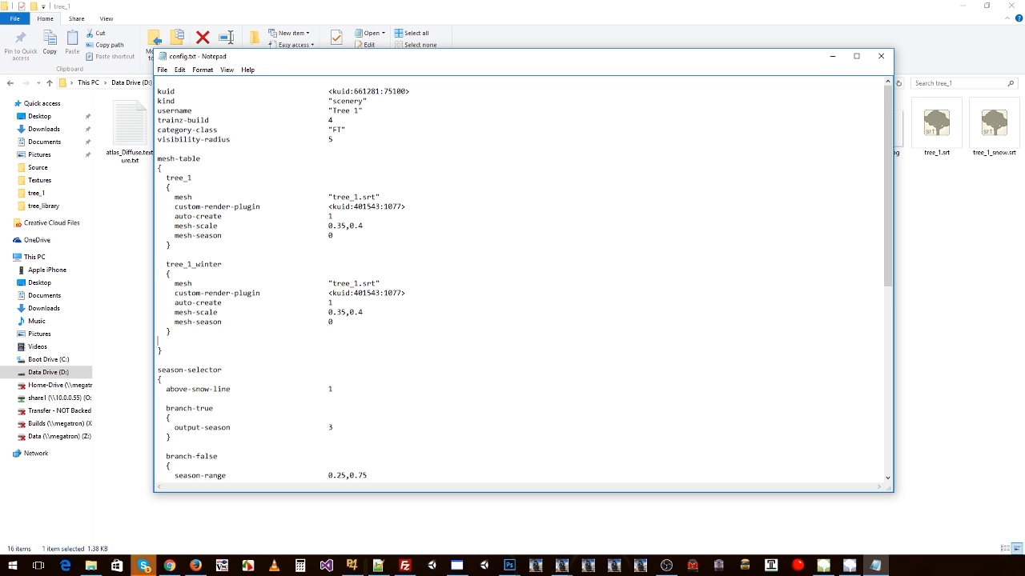
key(ctrl+v)
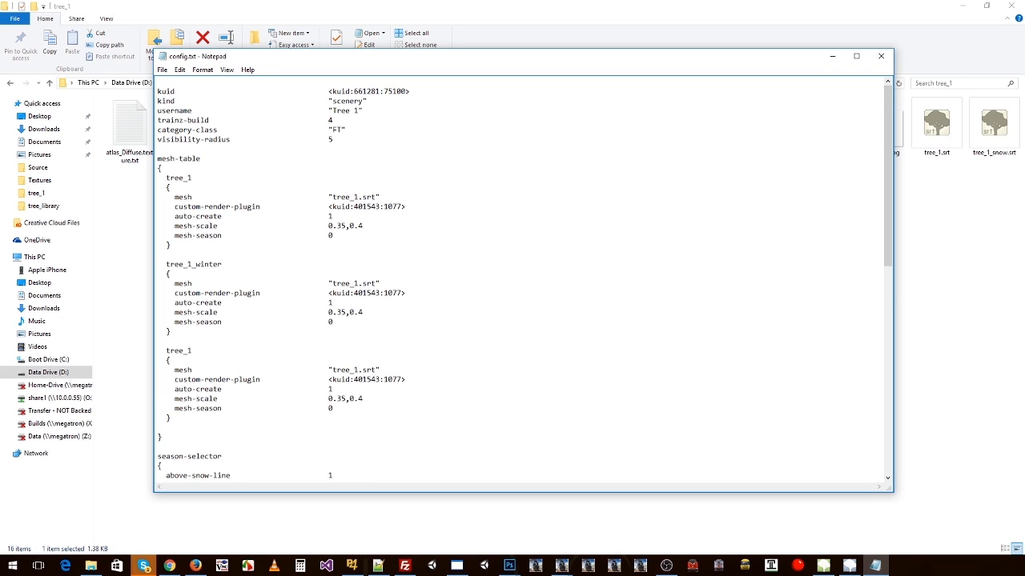
key(BackSpace)
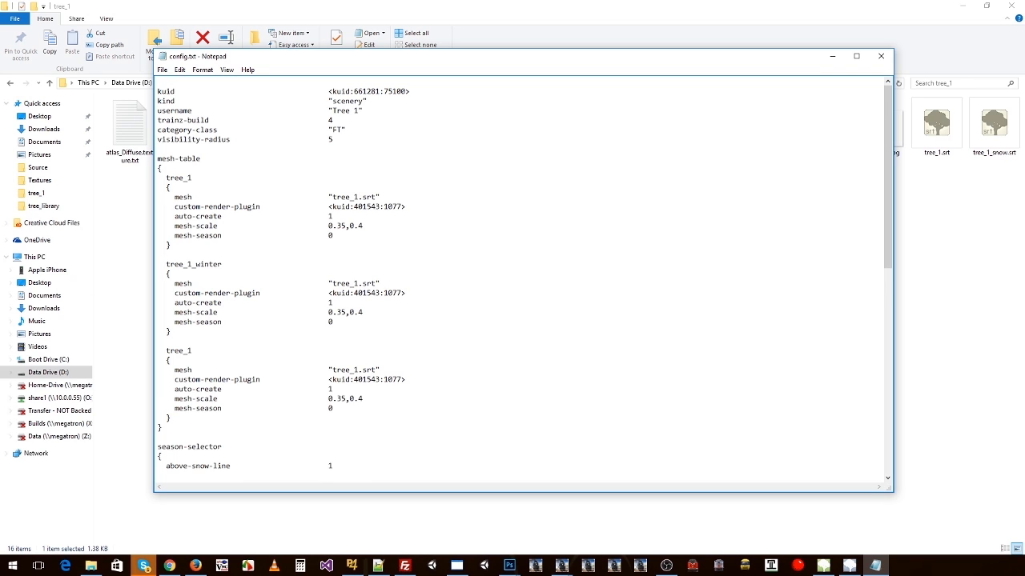
Step: Switch to File Explorer and open config.txt from the Trainz Assets\sample_tree_1 folder
click(268, 518)
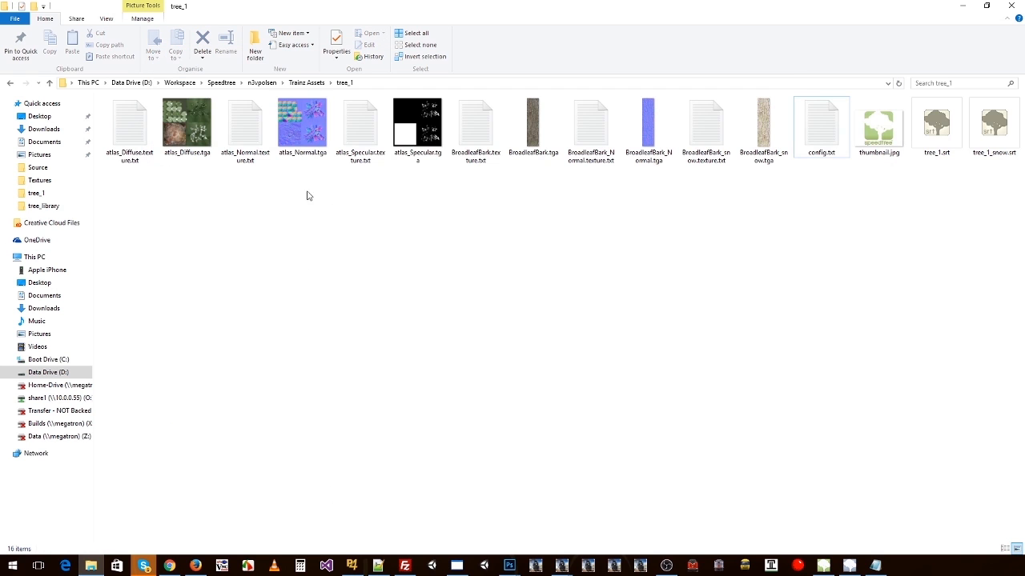
click(230, 83)
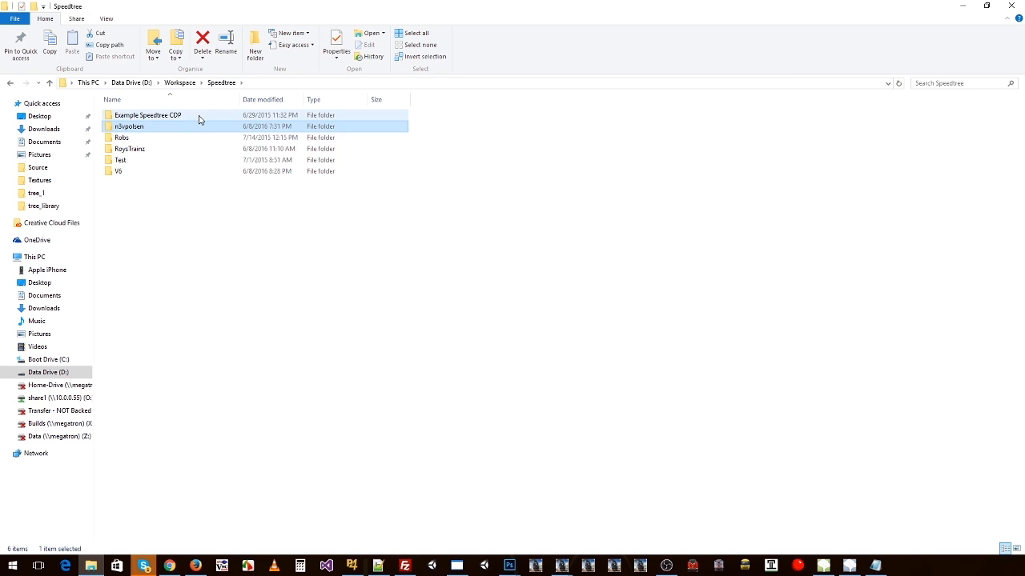
key(alt+Left)
click(307, 83)
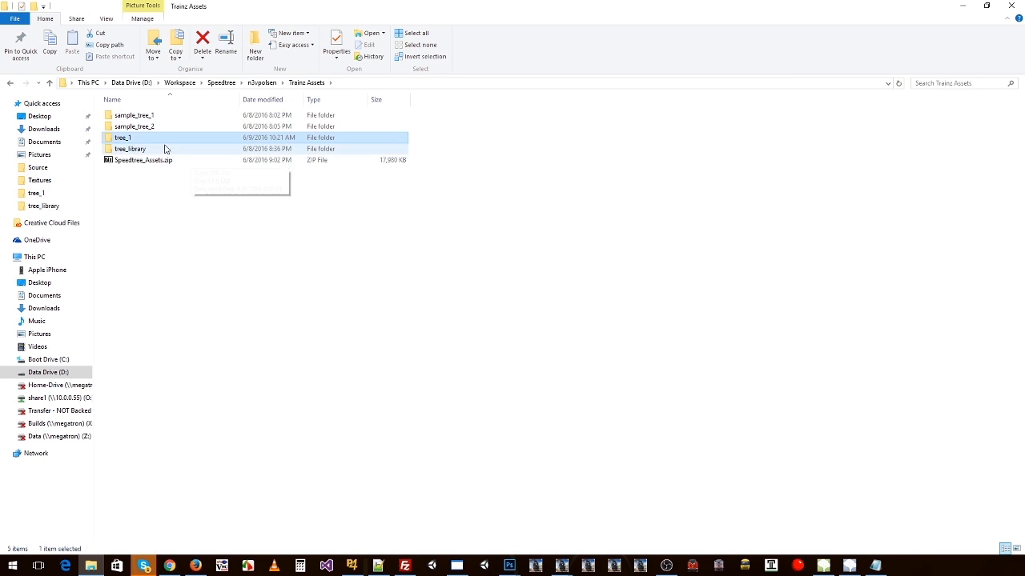
double_click(142, 114)
click(136, 137)
double_click(137, 138)
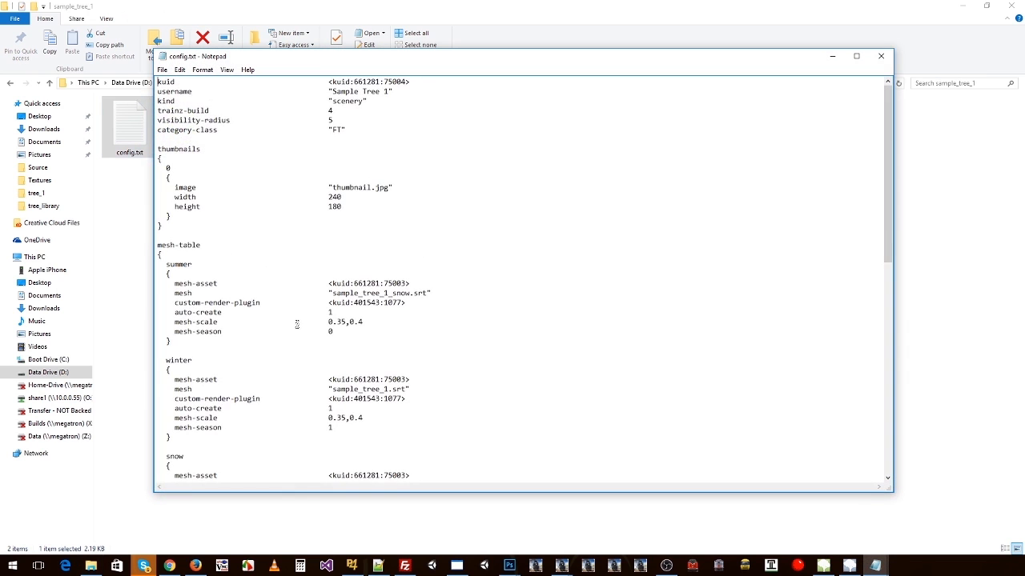
Step: Copy the summer, winter and snow blocks from the sample tree's mesh-table, and close its config.txt
scroll(240, 273, down, 4)
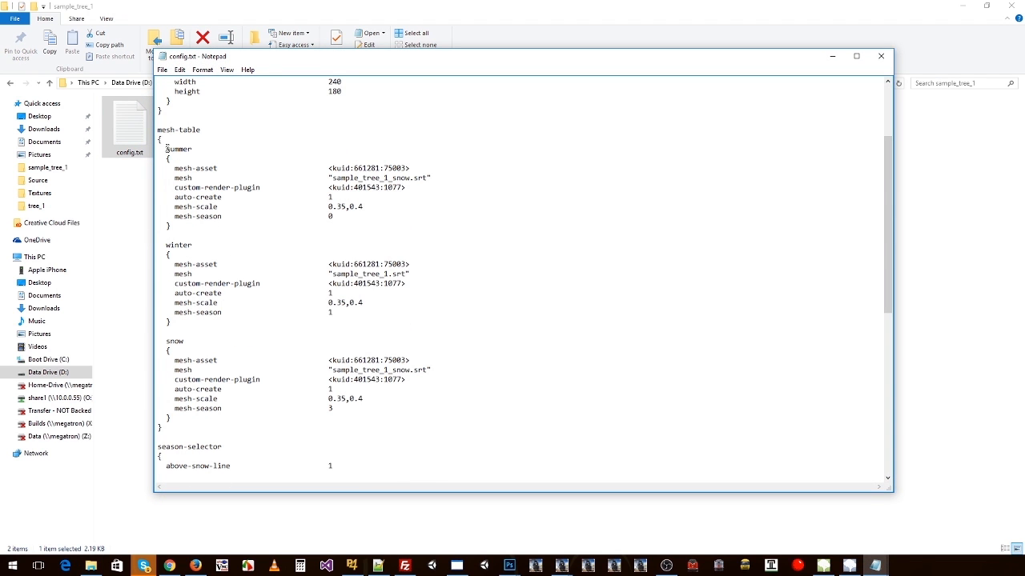
drag(166, 149, 171, 417)
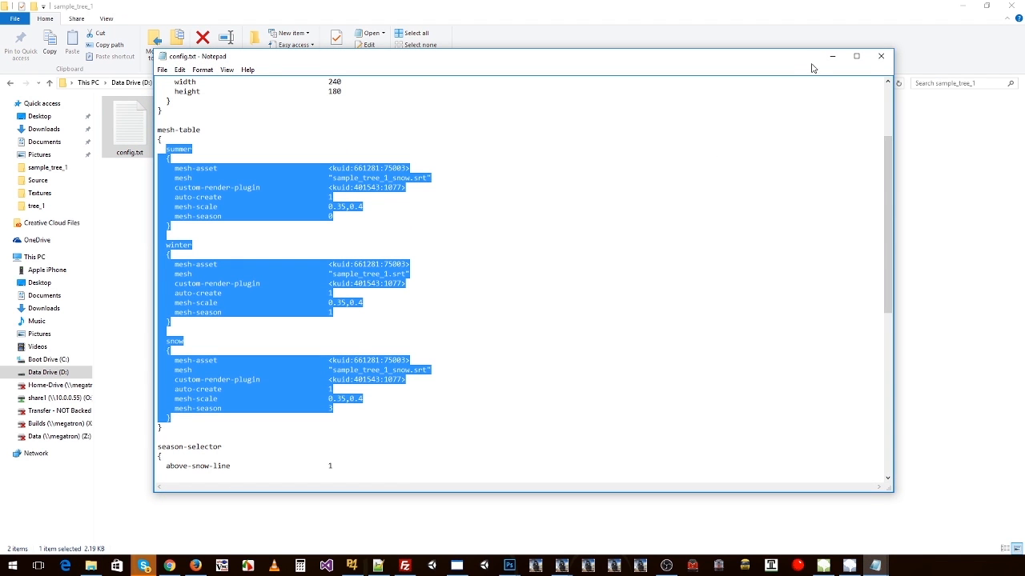
click(880, 56)
key(BackSpace)
Step: Return to tree_1's config.txt and replace all its mesh-table blocks with the copied summer, winter and snow blocks
click(144, 141)
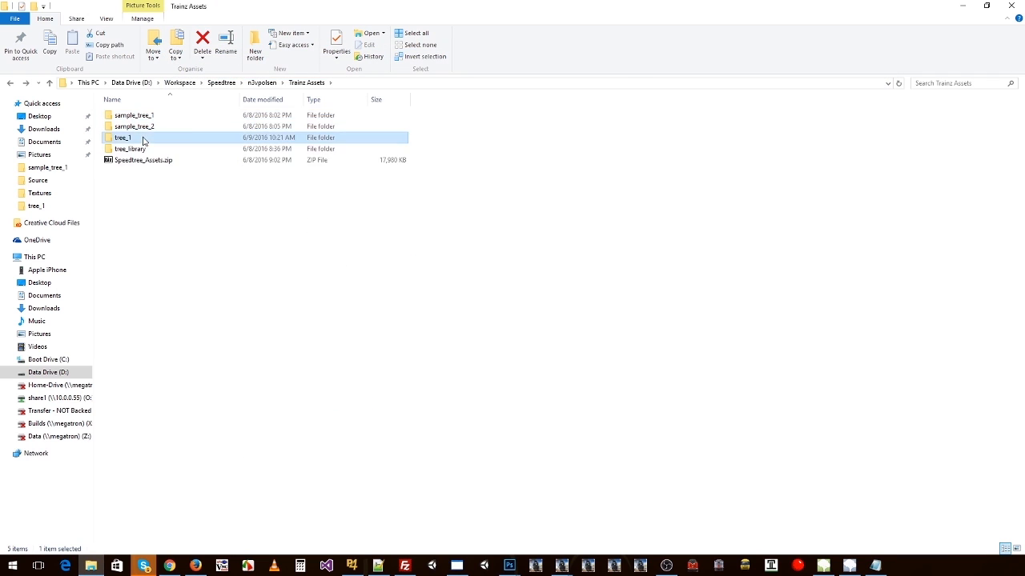
double_click(144, 139)
key(alt+Tab)
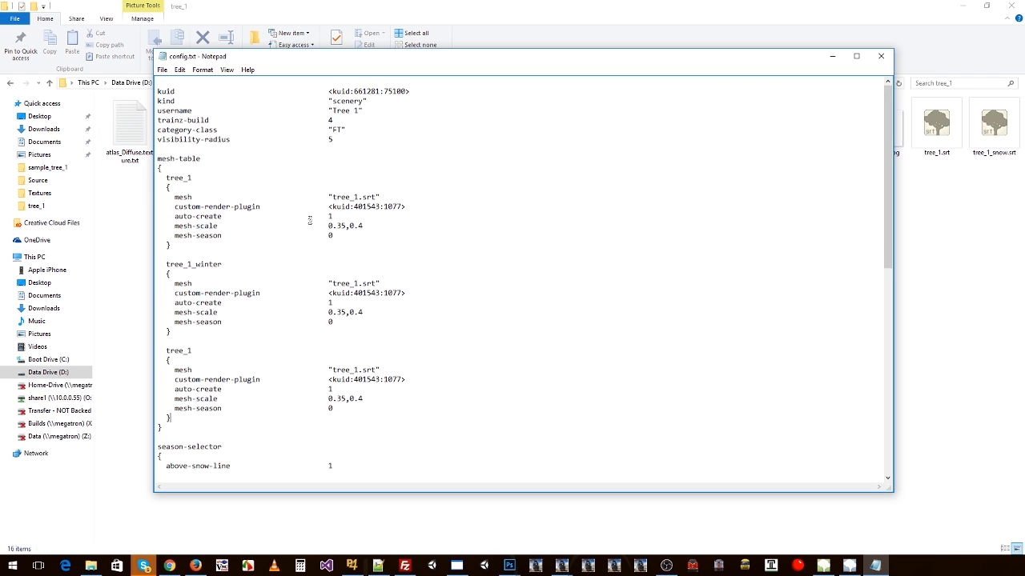
drag(167, 177, 178, 418)
key(ctrl+v)
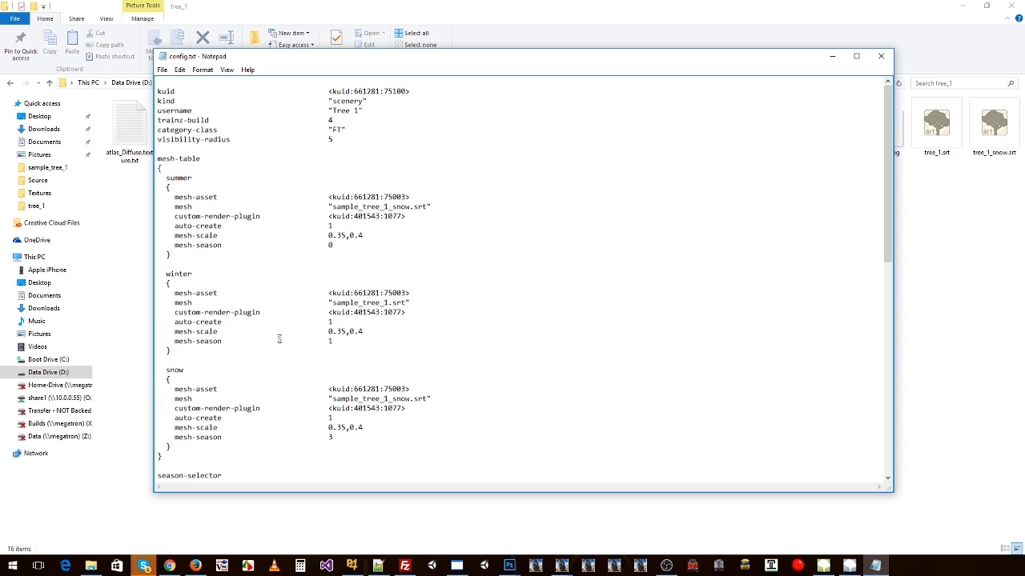
Step: Examine the mesh-season values of the summer, winter and snow blocks in tree_1's config.txt
scroll(381, 322, down, 1)
scroll(392, 303, down, 2)
scroll(411, 304, up, 1)
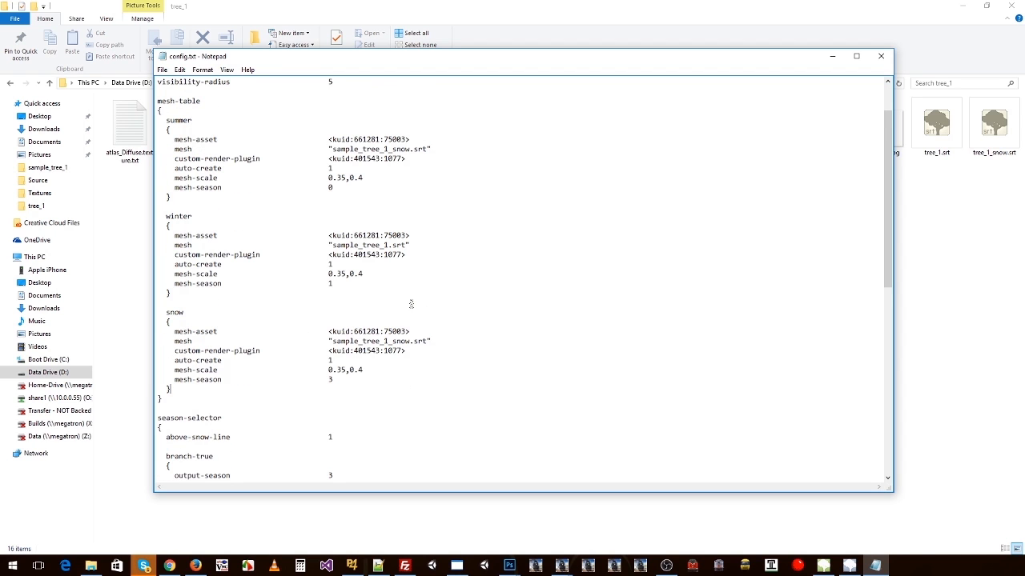
drag(175, 187, 336, 189)
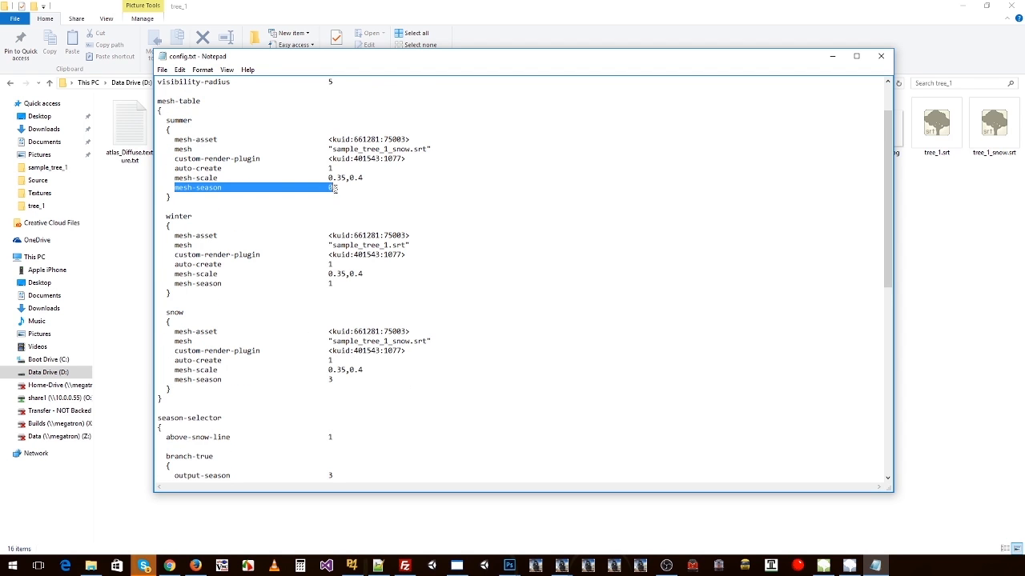
drag(171, 284, 338, 285)
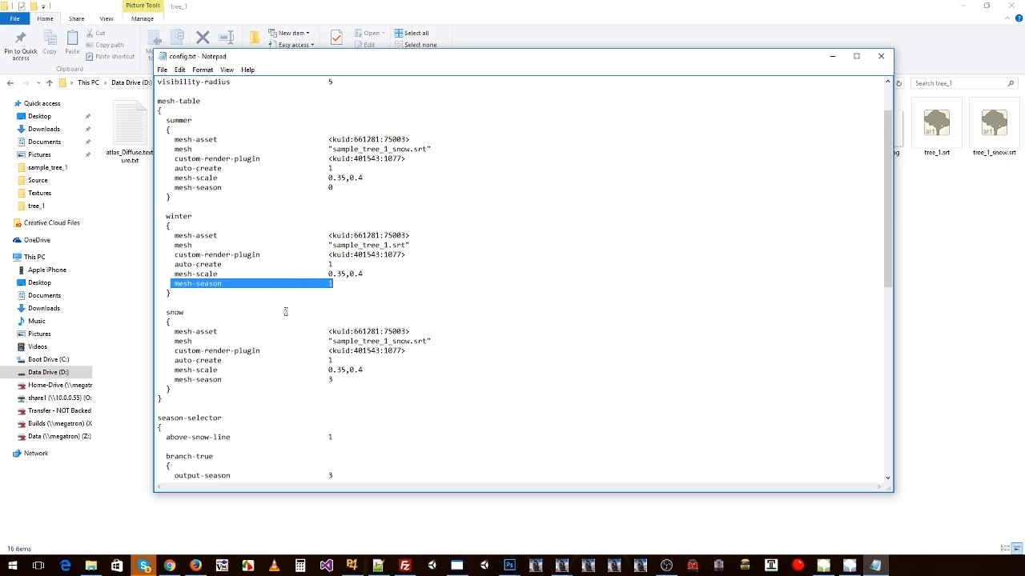
drag(174, 379, 219, 381)
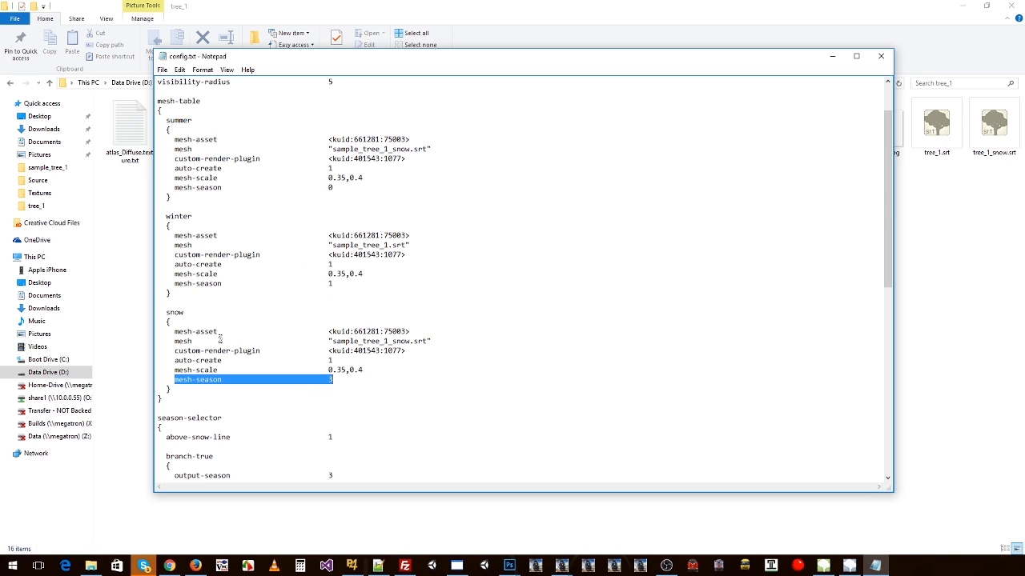
click(179, 304)
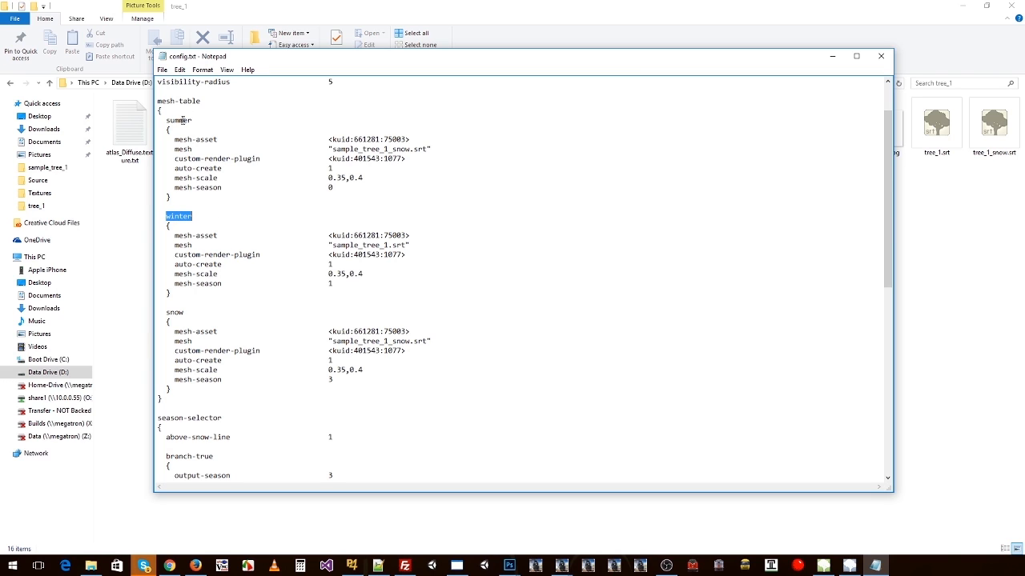
double_click(181, 120)
Step: Remove the sample_ prefix from the summer mesh name and delete the mesh-asset line from the summer, winter and snow blocks
key(Delete)
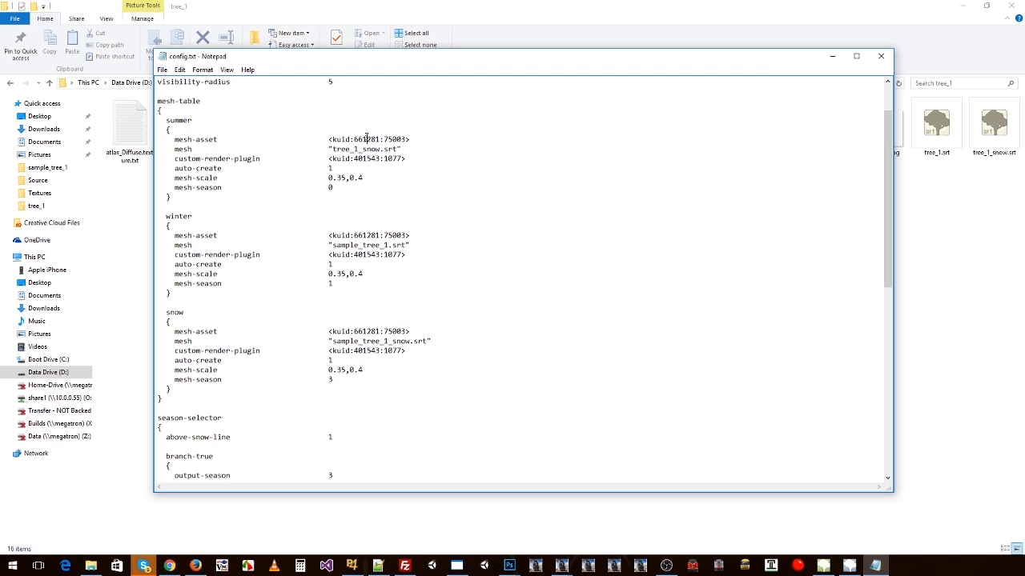
key(shift+Down)
key(Delete)
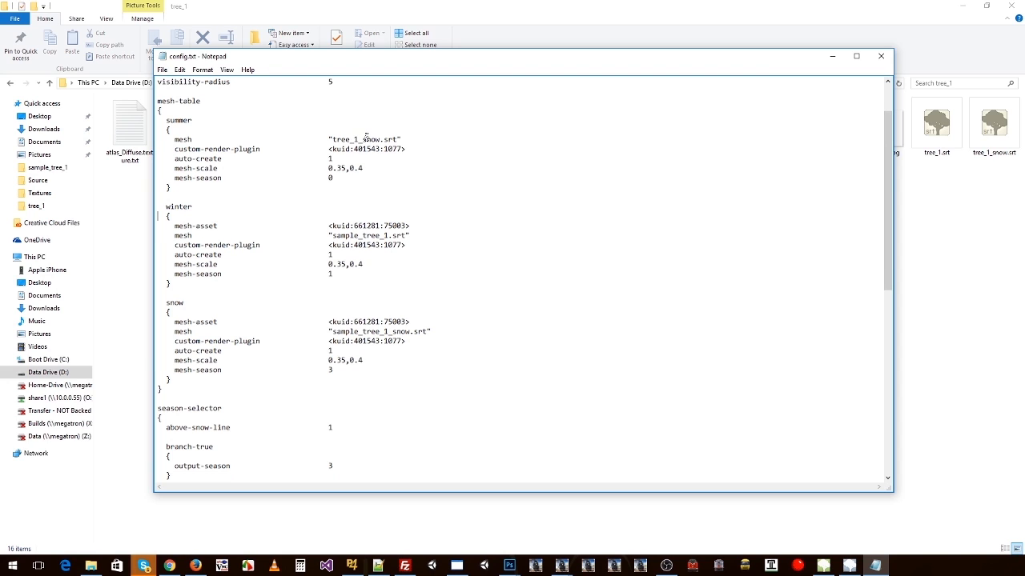
key(shift+Down)
key(Delete)
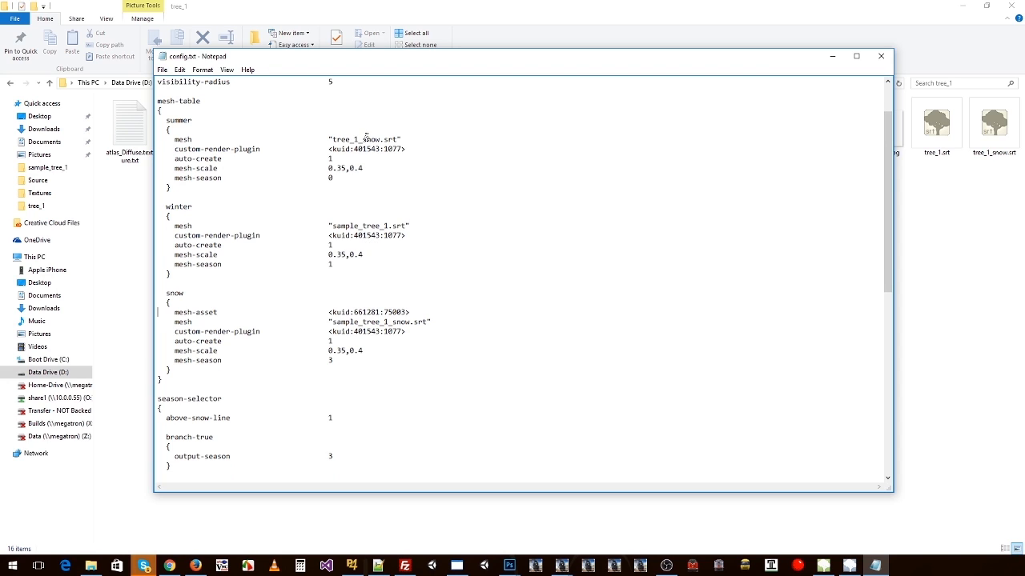
key(shift+Down)
key(Delete)
Step: Set the summer mesh to "tree_1.srt" and the winter and snow meshes to "tree_1_snow.srt", matching the file names in the tree_1 folder
click(949, 158)
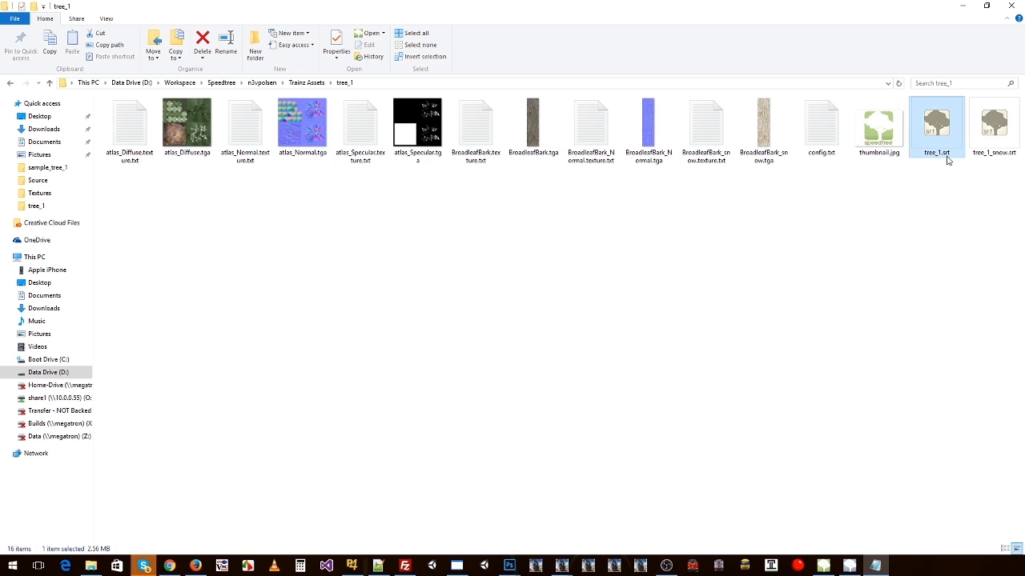
click(938, 155)
key(ctrl+c)
key(alt+Tab)
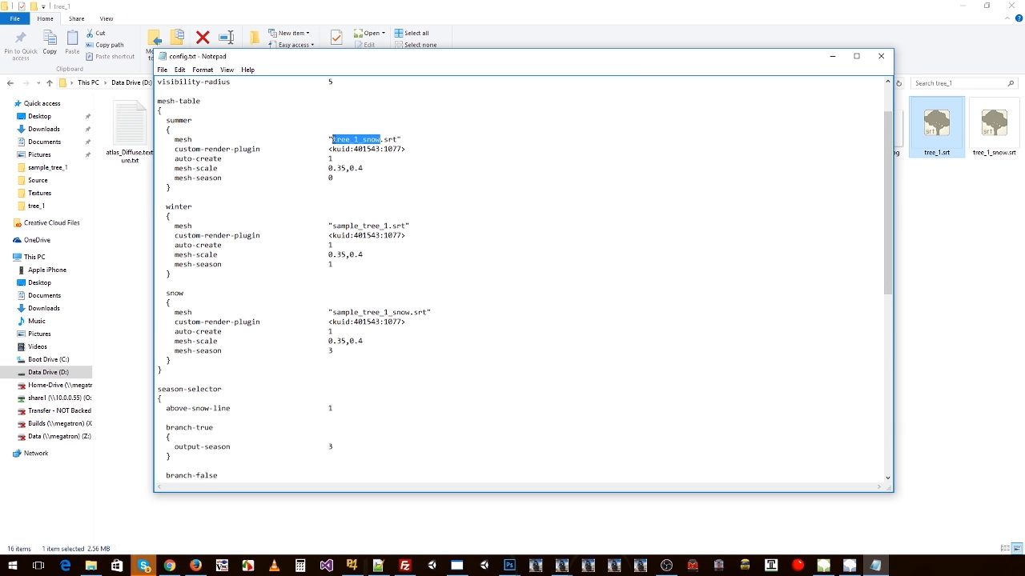
key(ctrl+v)
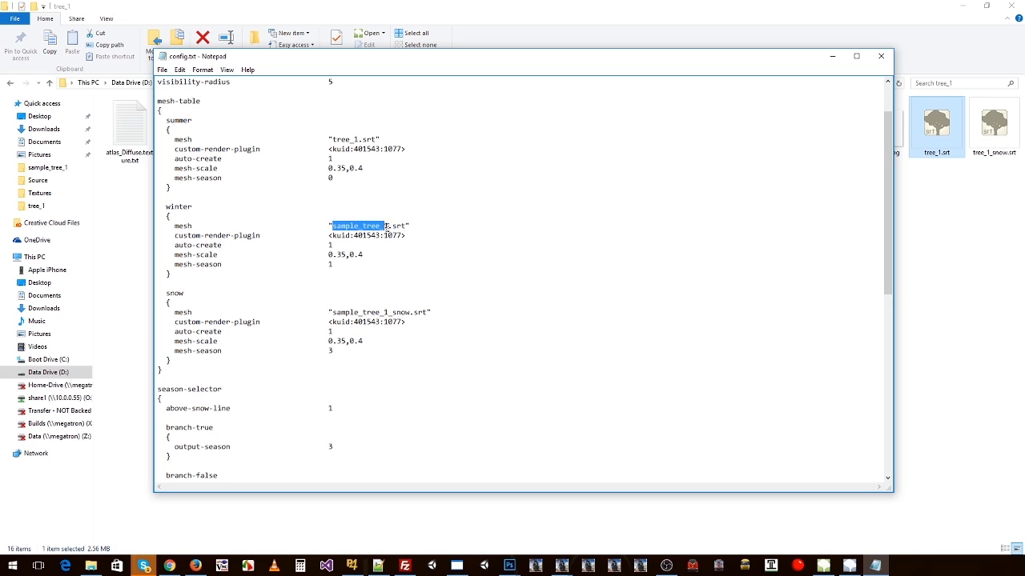
key(ctrl+v)
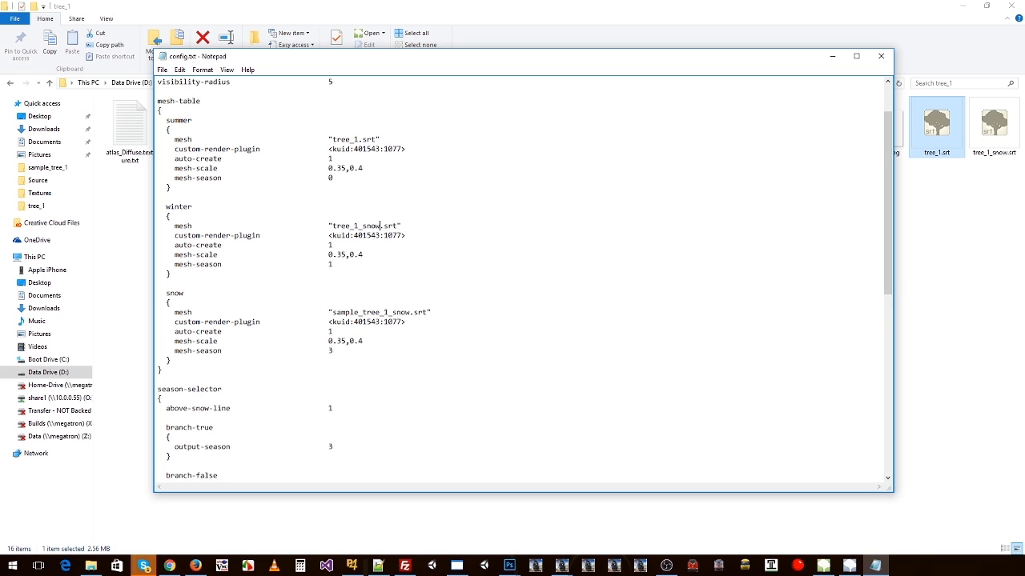
drag(381, 225, 328, 226)
key(ctrl+c)
drag(331, 312, 412, 313)
key(ctrl+v)
scroll(346, 167, up, 2)
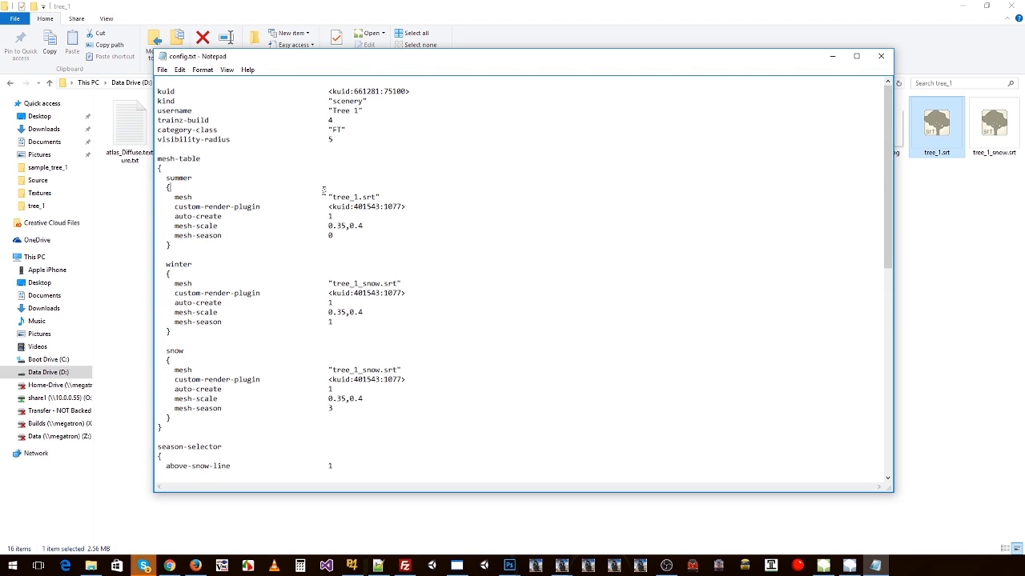
Step: Review the mesh and mesh-season entries of the season blocks, close config.txt and return to the Trainz Assets folder
drag(174, 235, 320, 265)
scroll(318, 235, down, 2)
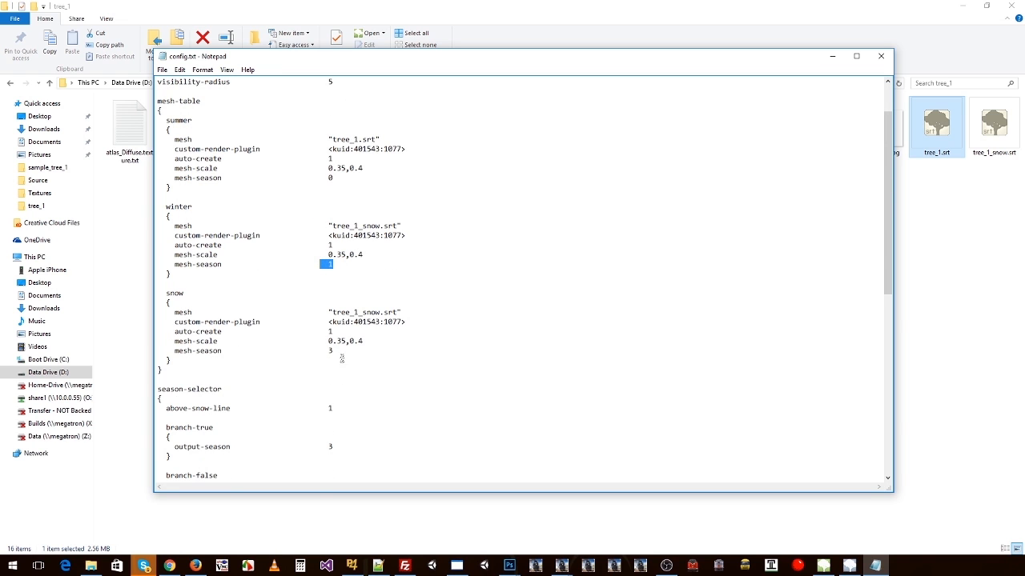
scroll(320, 350, down, 7)
scroll(219, 318, up, 7)
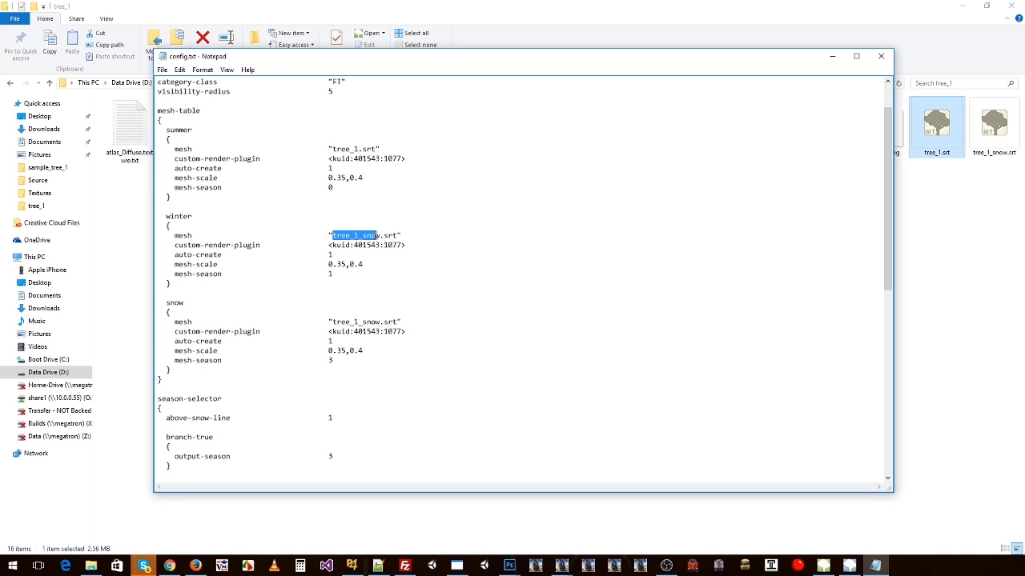
click(357, 149)
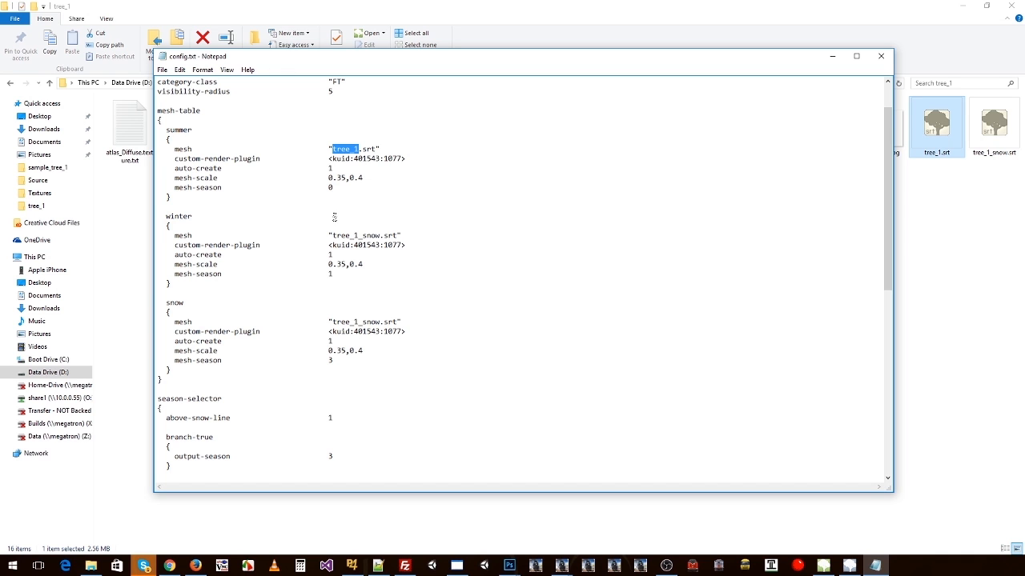
click(388, 178)
scroll(376, 174, up, 2)
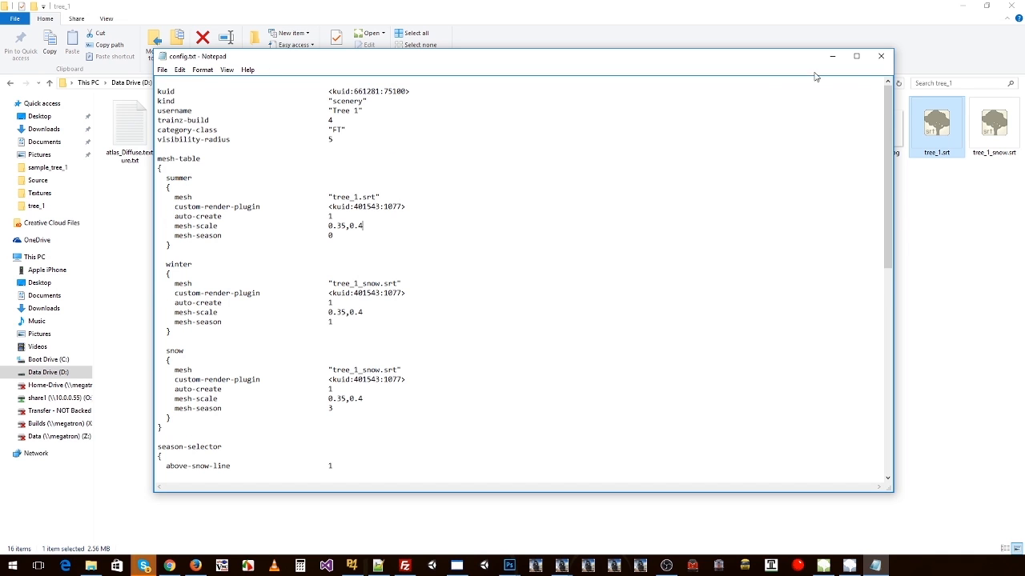
click(880, 56)
click(306, 82)
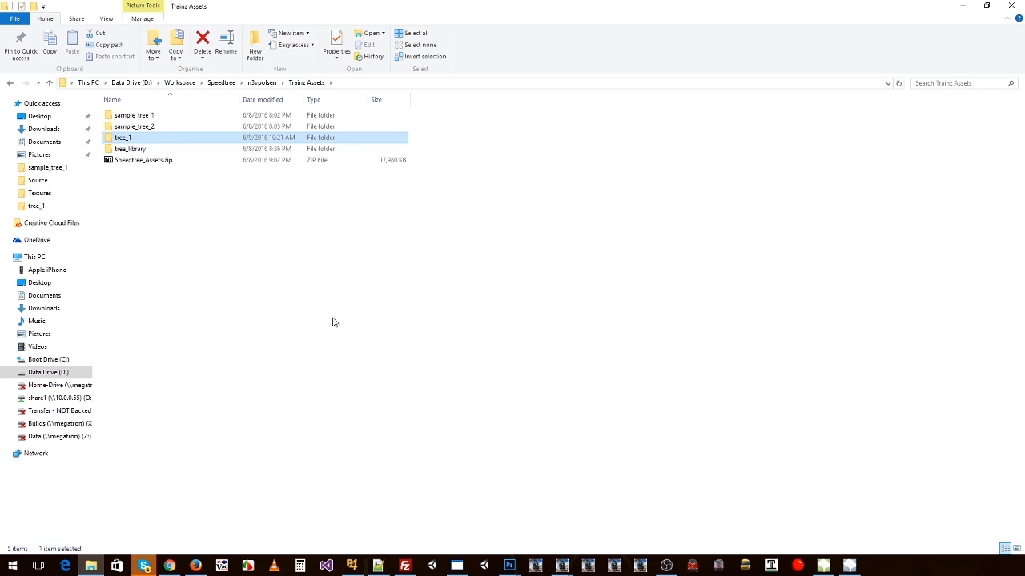
Step: Switch to TrainzContent, delete the installed Tree 1 asset and reinstall it from the tree_1 folder
key(alt+Tab)
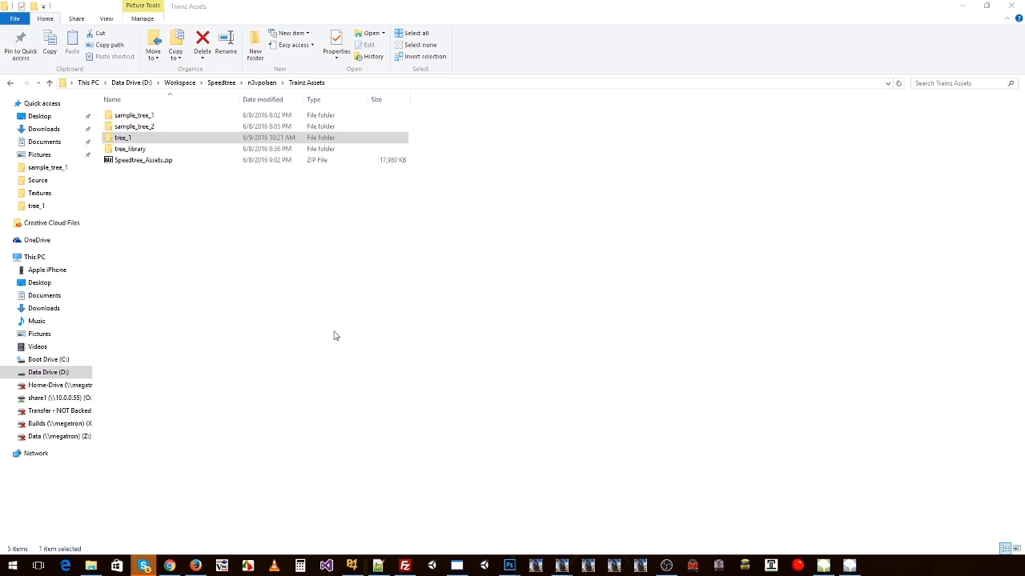
right_click(331, 263)
click(357, 323)
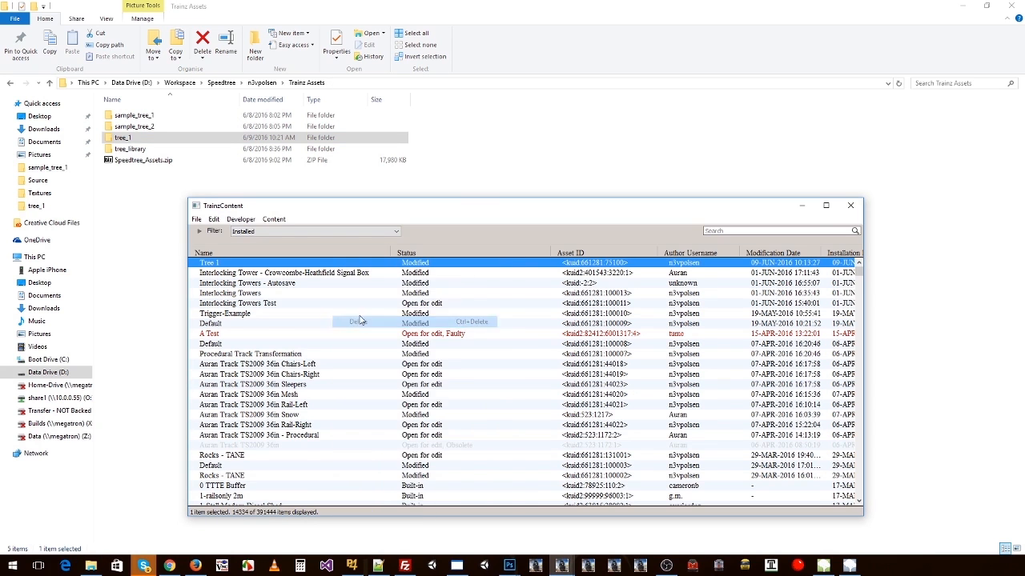
click(126, 139)
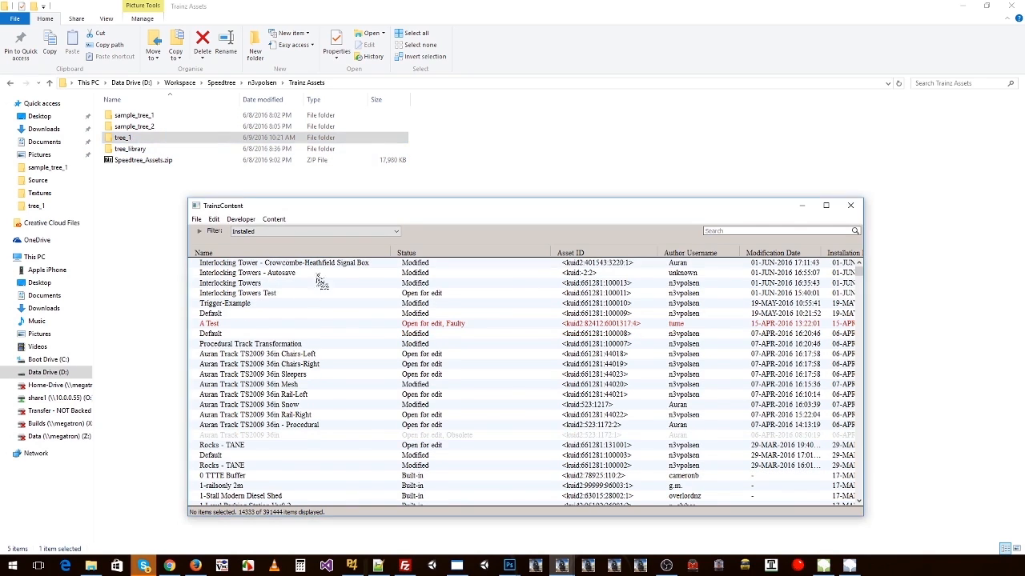
drag(0, 144, 218, 151)
click(113, 200)
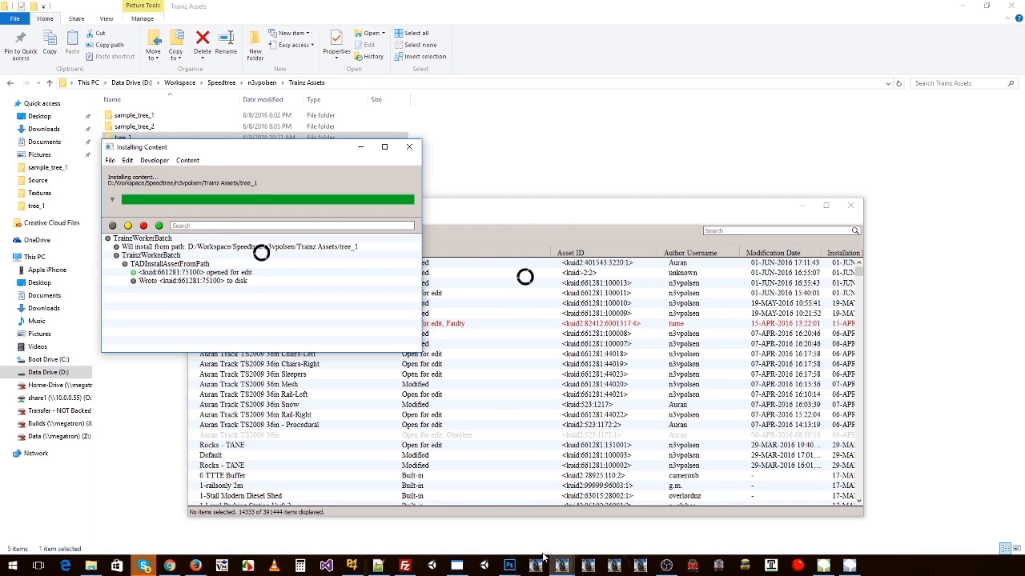
click(409, 147)
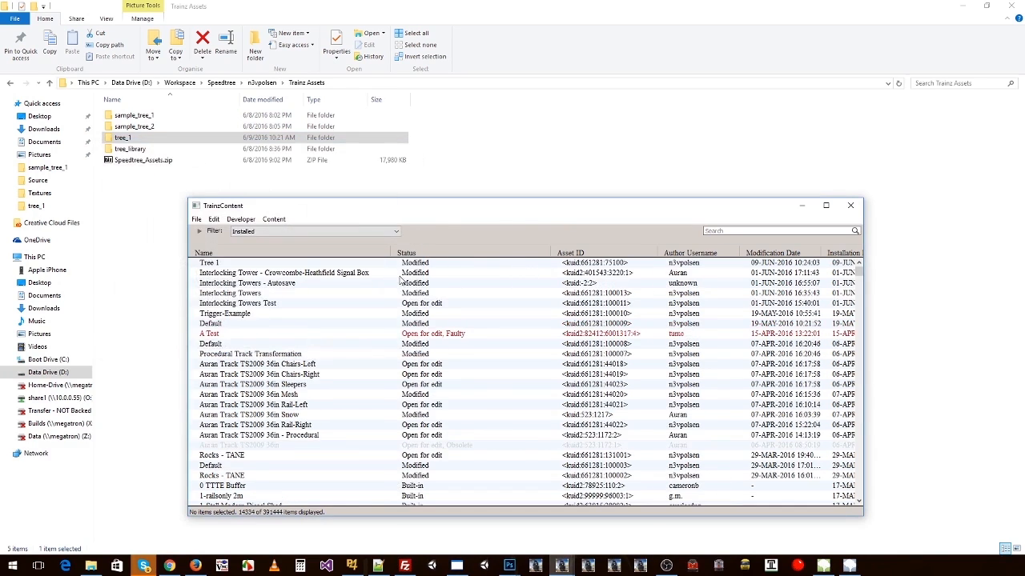
Step: Preview the reinstalled Tree 1 asset and examine the summer tree from several angles and distances
click(309, 265)
click(562, 565)
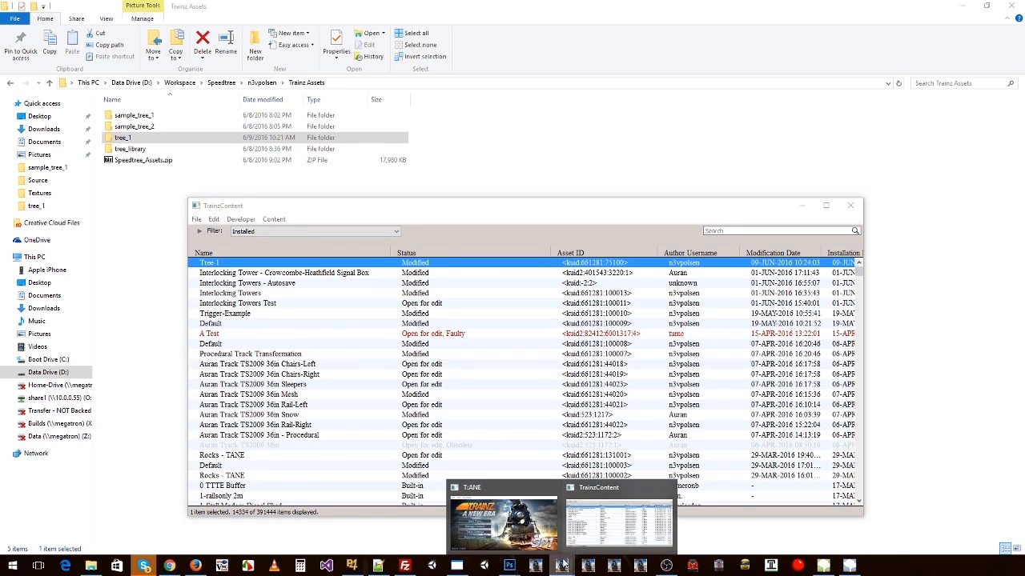
click(463, 323)
right_click(421, 265)
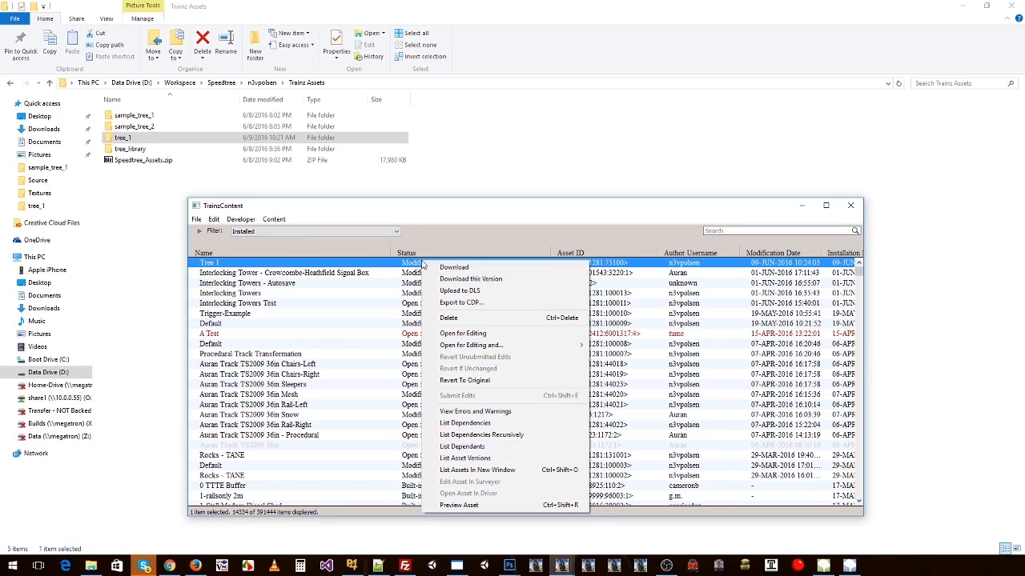
click(464, 506)
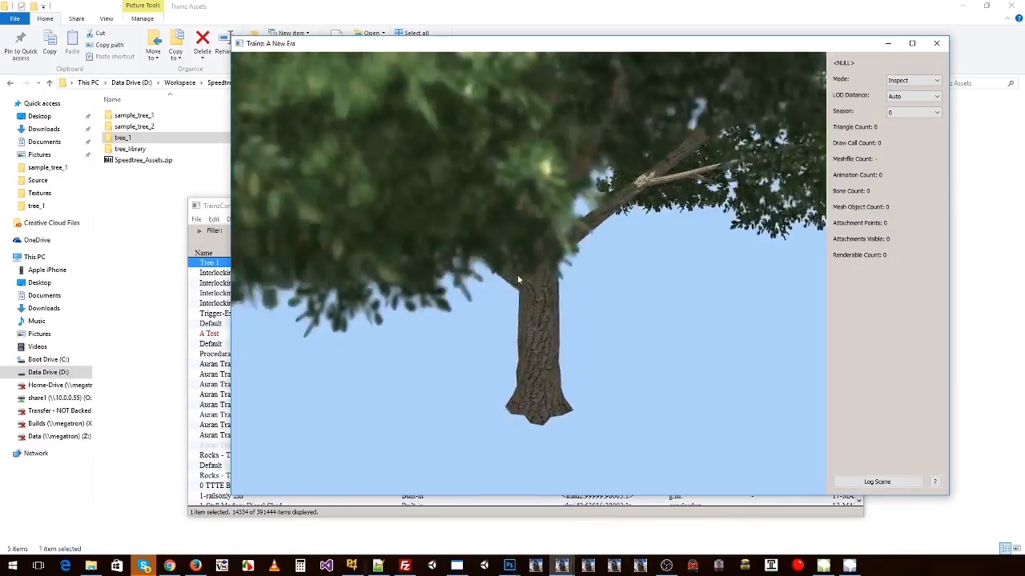
right_drag(517, 275, 529, 264)
scroll(532, 265, down, 5)
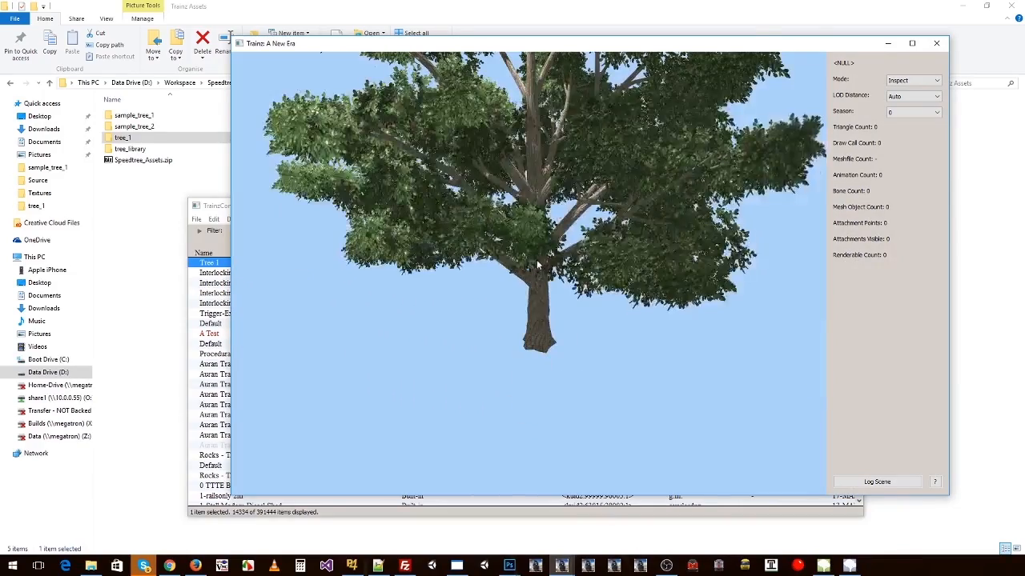
right_drag(653, 203, 665, 164)
scroll(621, 182, down, 4)
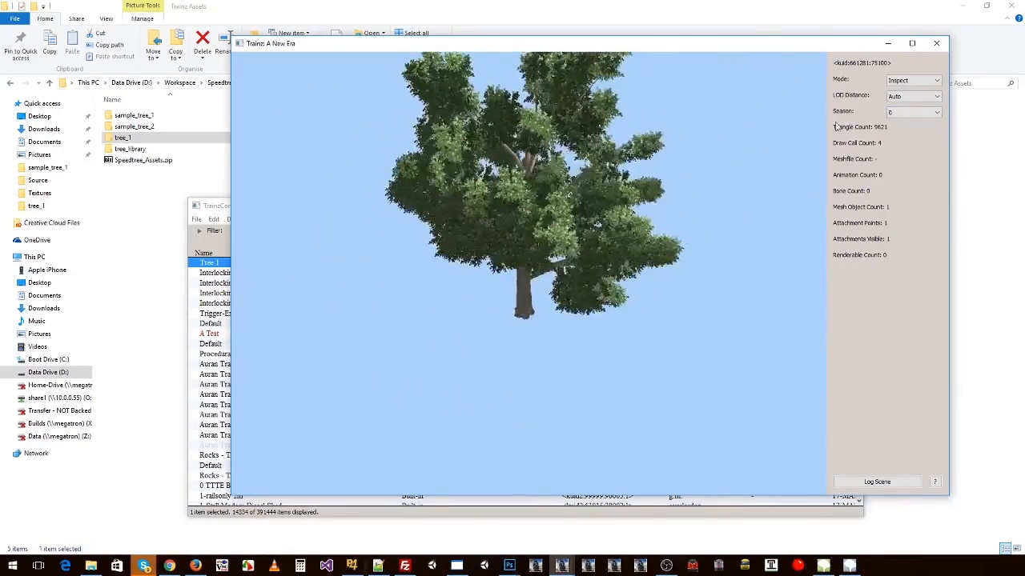
Step: Switch the preview to season 1 and season 3, examining the tree's snow mesh in each
click(905, 117)
click(897, 128)
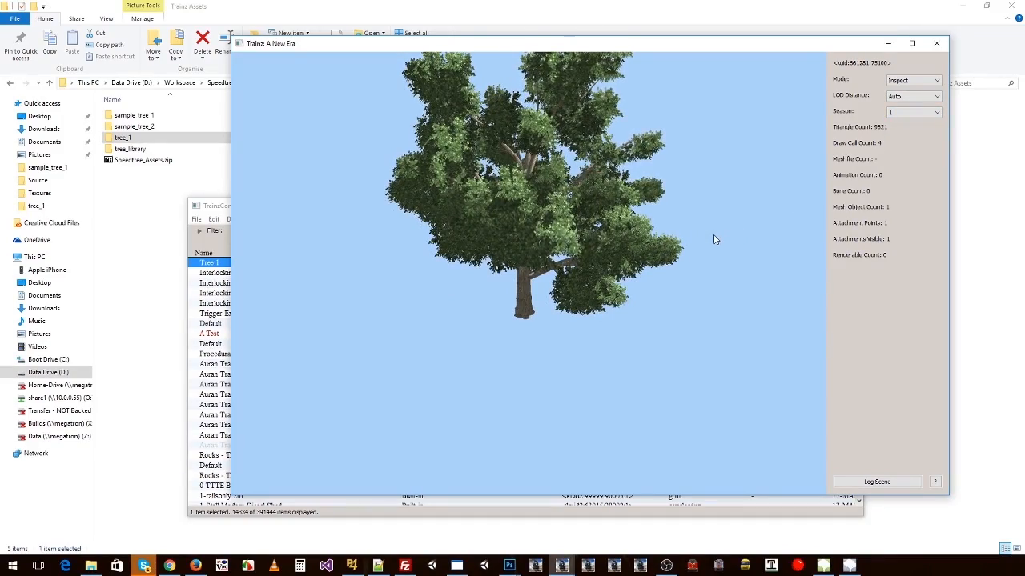
scroll(596, 249, up, 10)
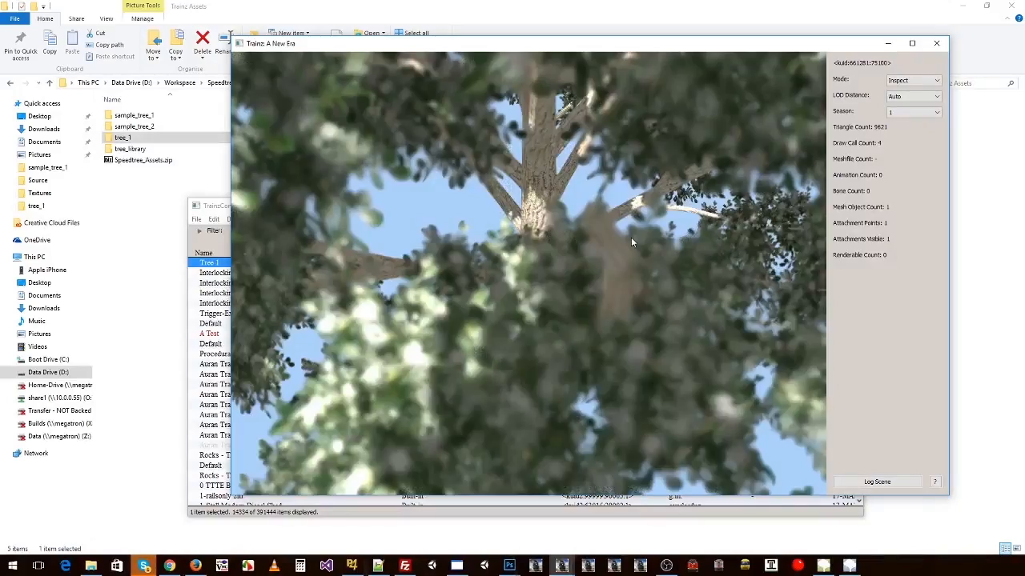
scroll(631, 242, down, 10)
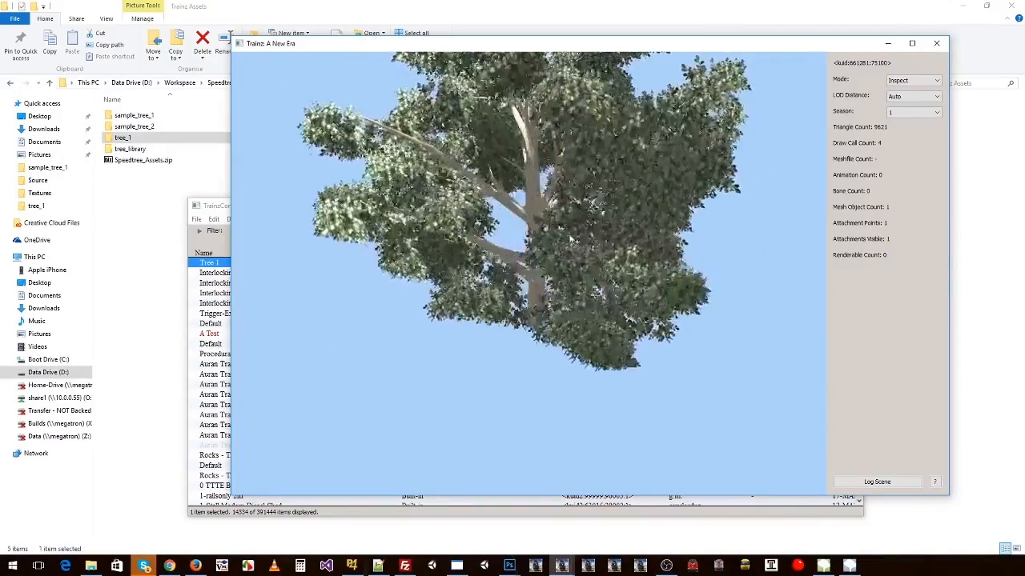
click(912, 112)
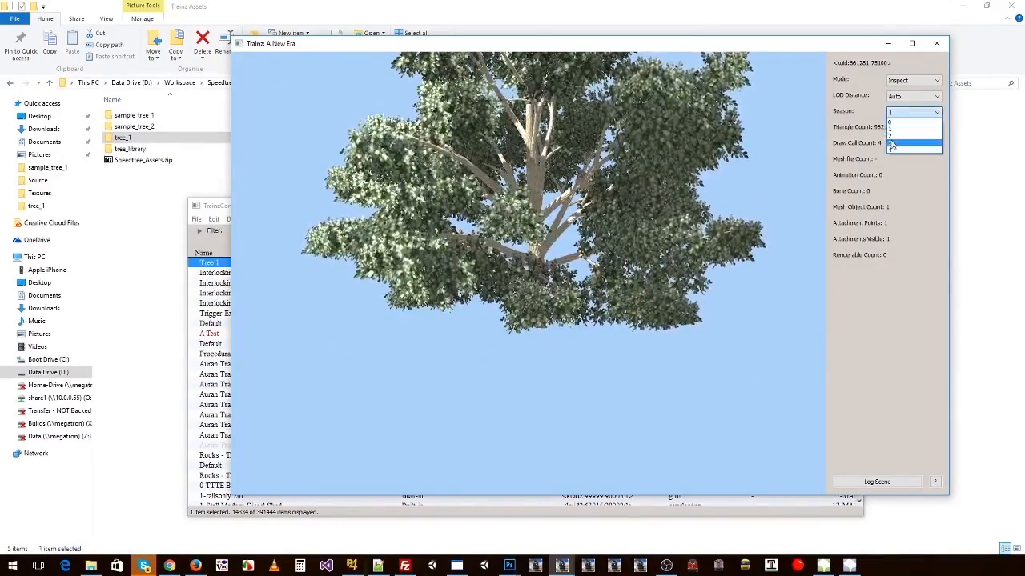
click(909, 138)
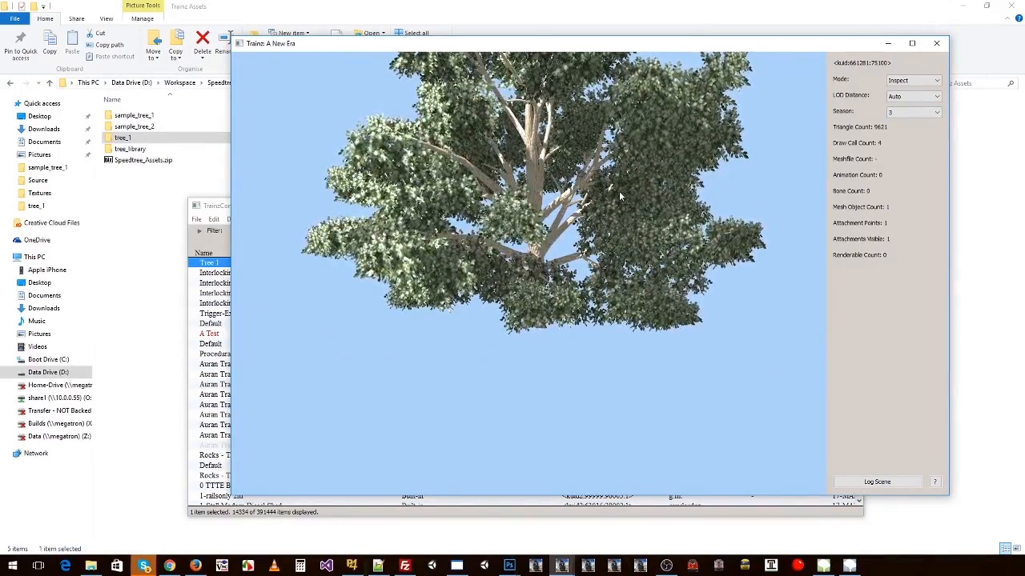
drag(621, 202, 485, 149)
Step: Close the asset preview and start Trainz from the T:ANE launcher
click(936, 42)
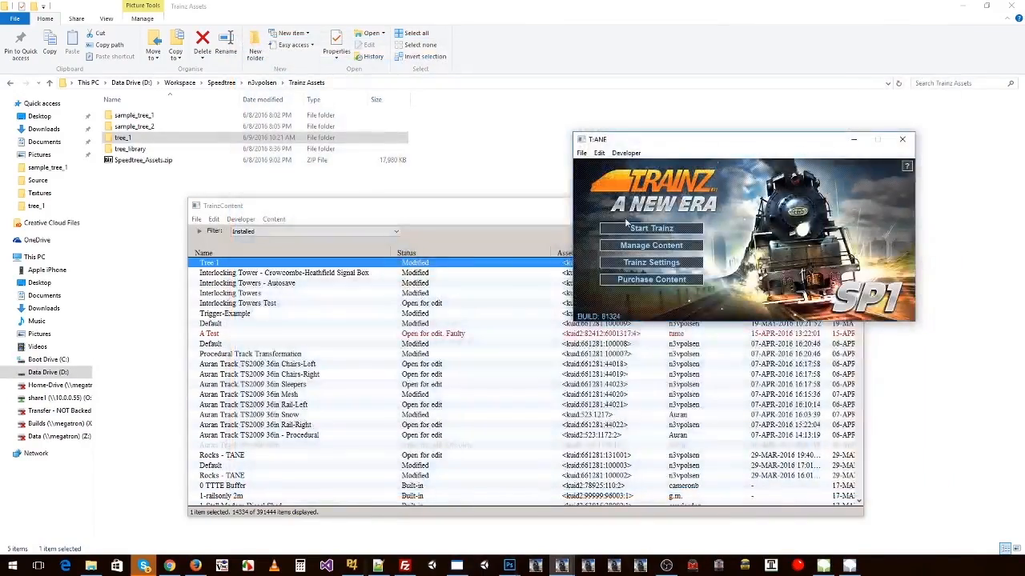
click(629, 230)
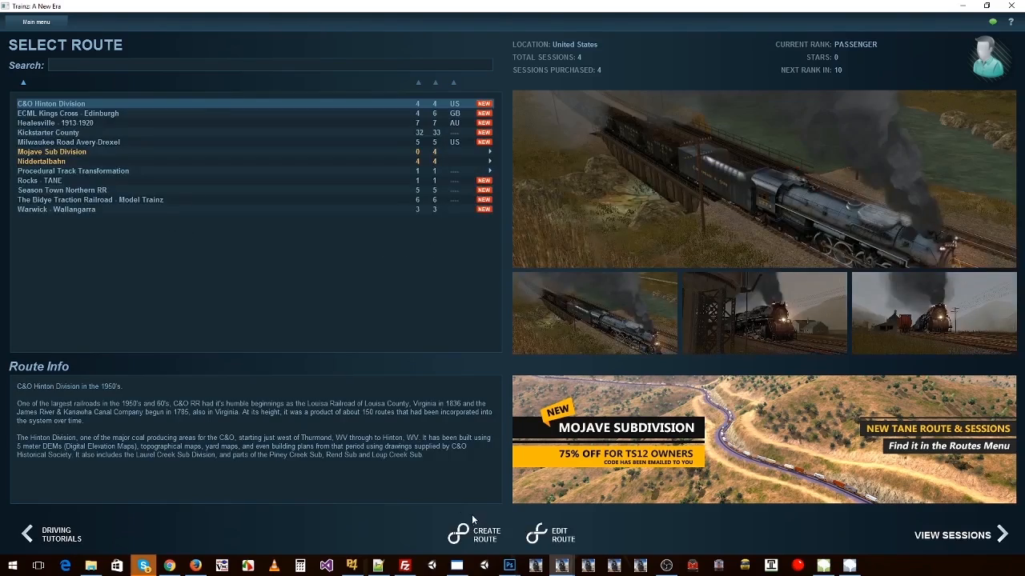
Step: Create a new route with the default names, United States region, Real Scale and Metric units
click(479, 530)
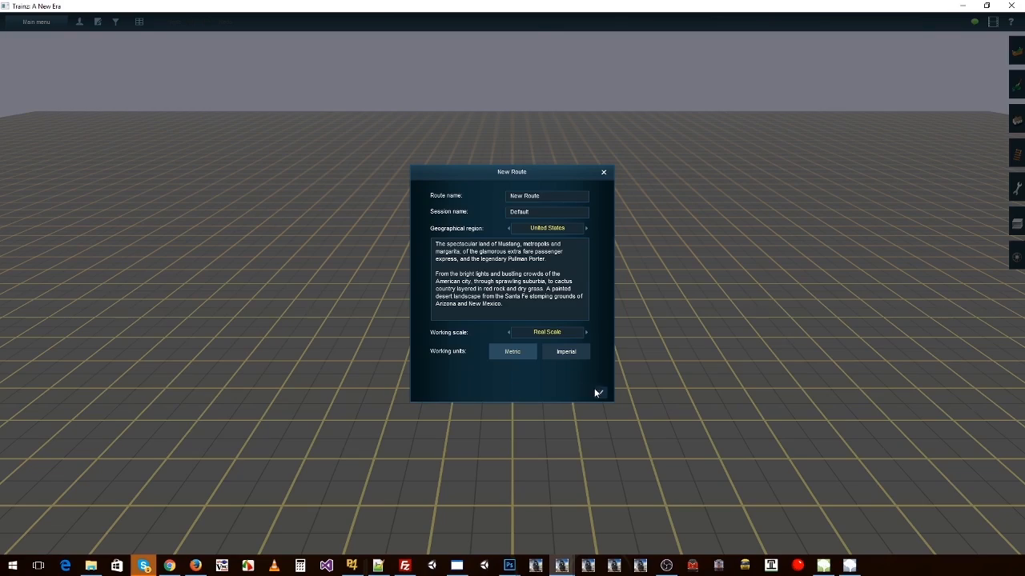
click(596, 391)
Step: Place a cluster of several Tree 1 objects on the grid around the centre of the new route
click(1017, 120)
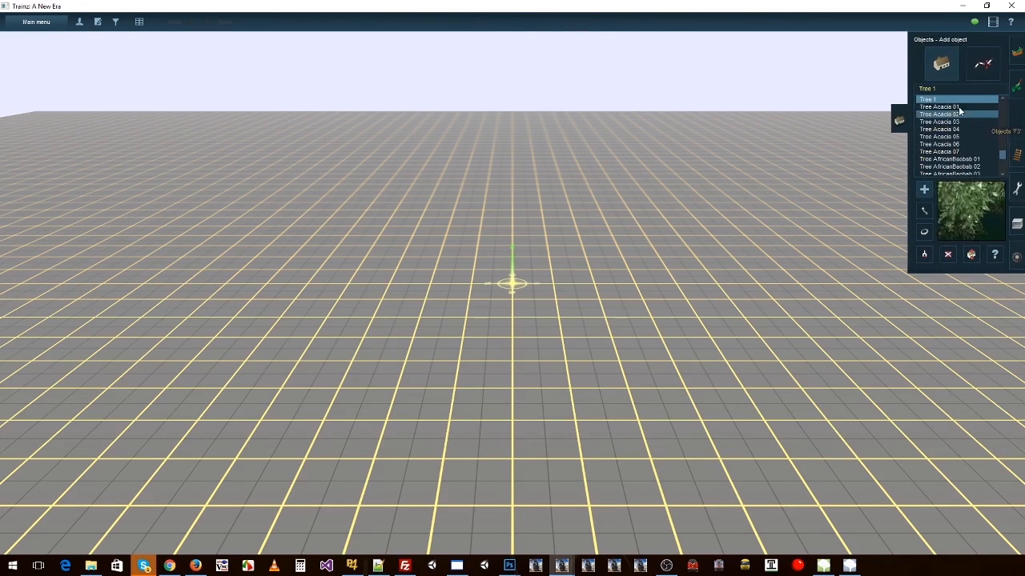
click(652, 276)
click(502, 230)
click(416, 268)
click(392, 359)
click(470, 393)
click(565, 378)
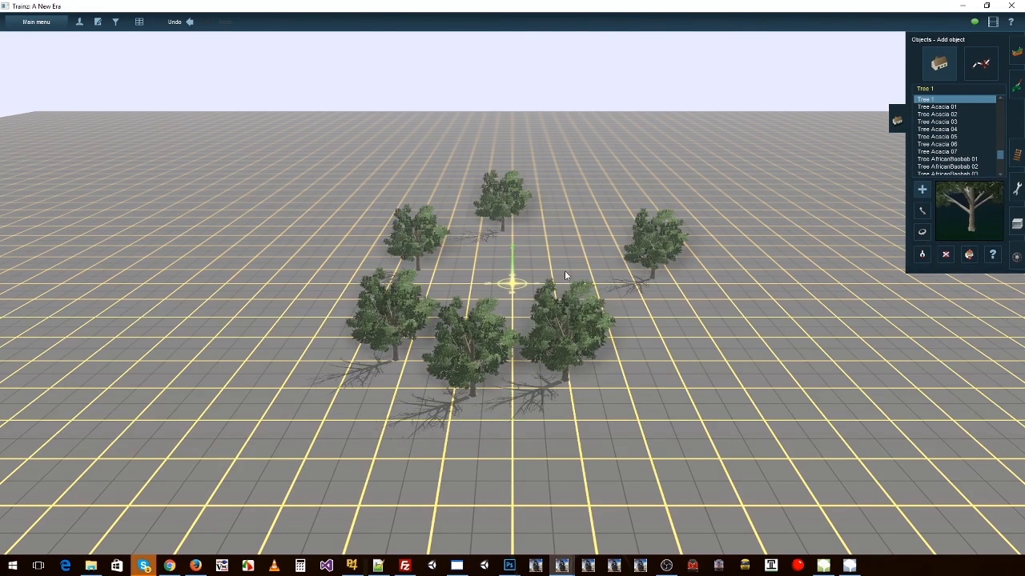
click(565, 272)
click(511, 266)
Step: Set the route's environment date to 12/9/2016 and examine the placed trees up close in their winter season
click(35, 22)
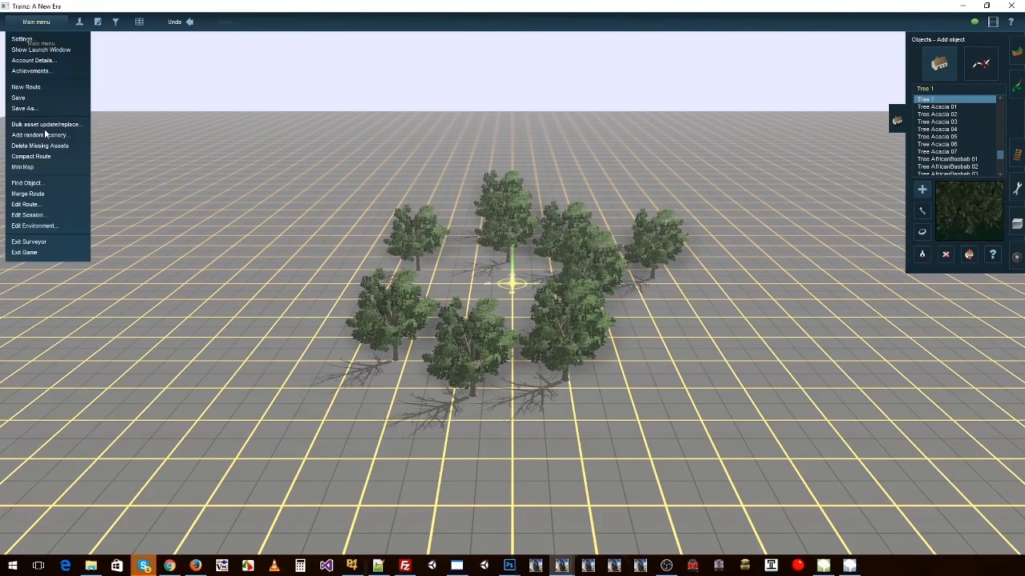
click(34, 226)
click(446, 229)
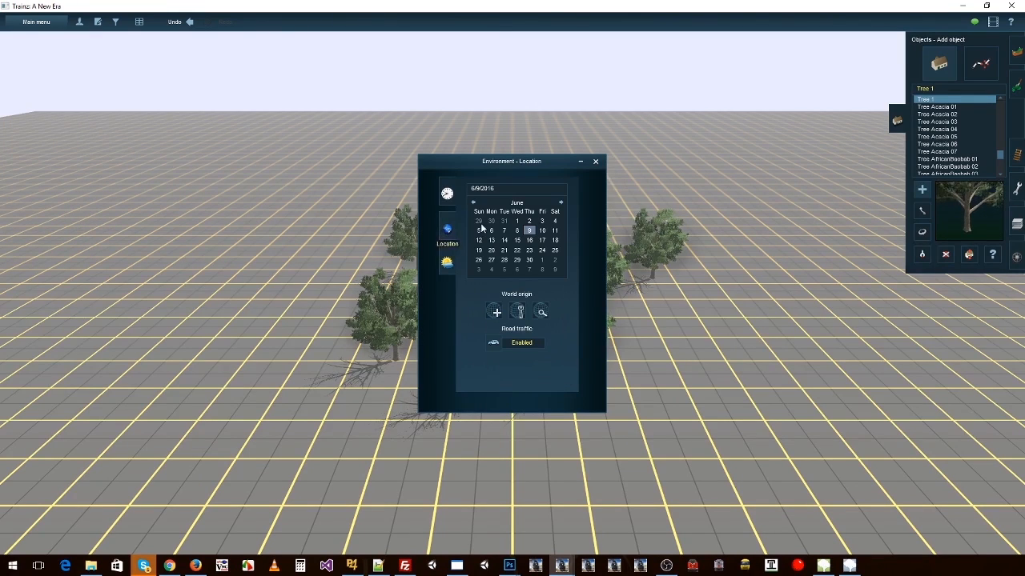
drag(551, 161, 807, 156)
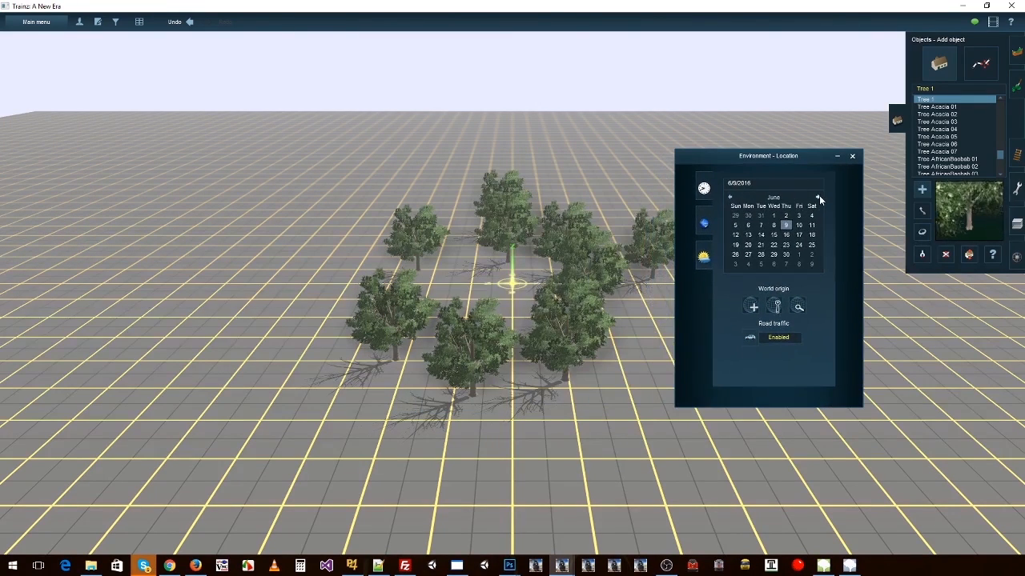
click(818, 197)
click(818, 197)
click(818, 197)
click(818, 197)
click(818, 197)
click(818, 197)
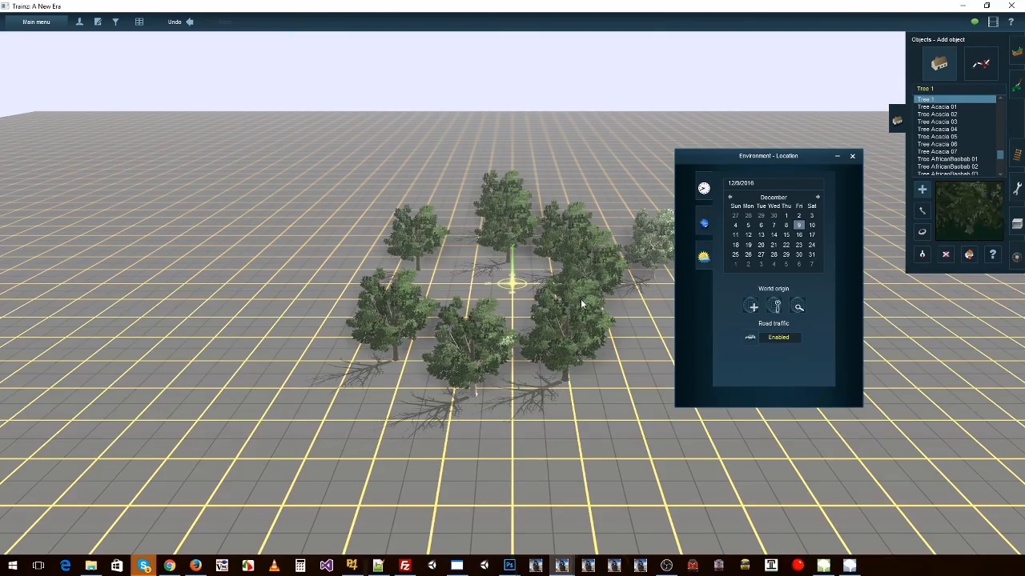
scroll(544, 288, up, 6)
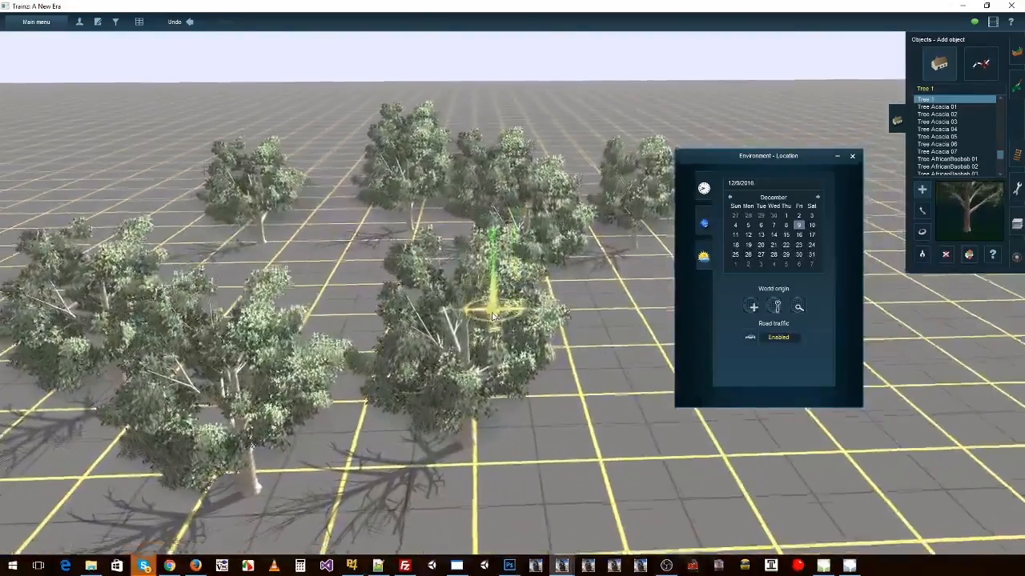
right_drag(492, 317, 433, 277)
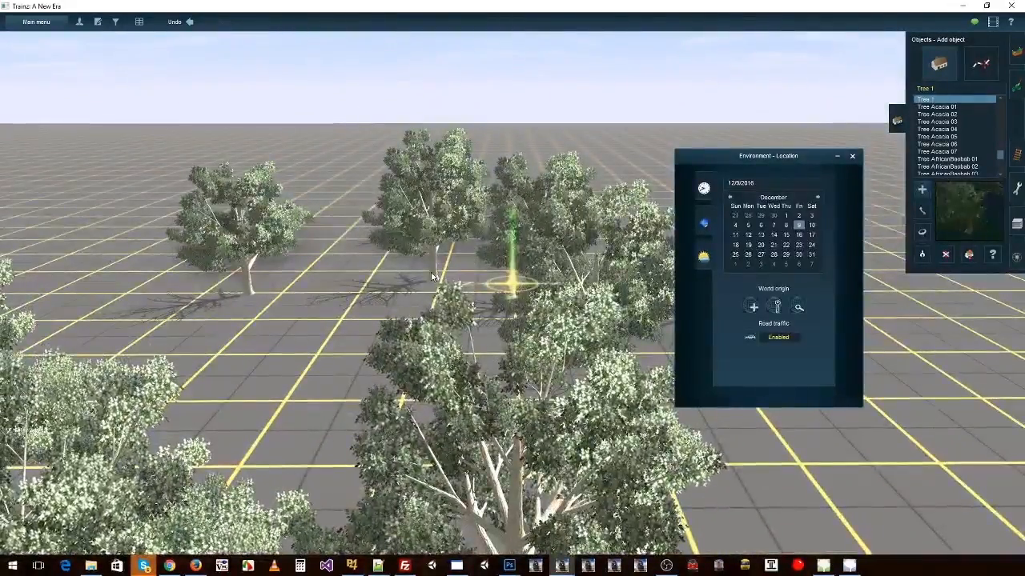
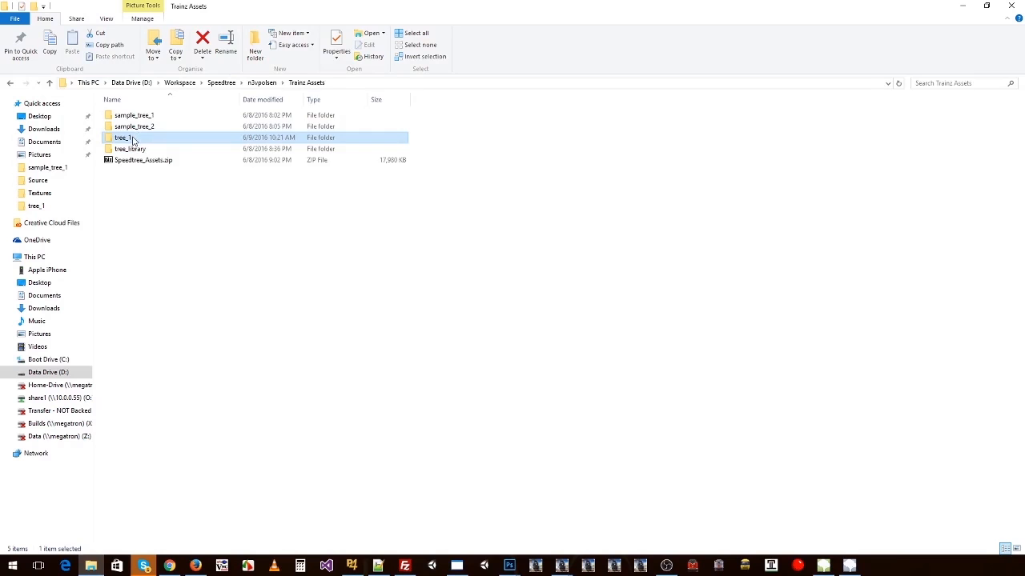
Step: Open config.txt in the tree_1 folder, review its summer, winter and snow mesh entries, and close it
double_click(133, 141)
double_click(822, 124)
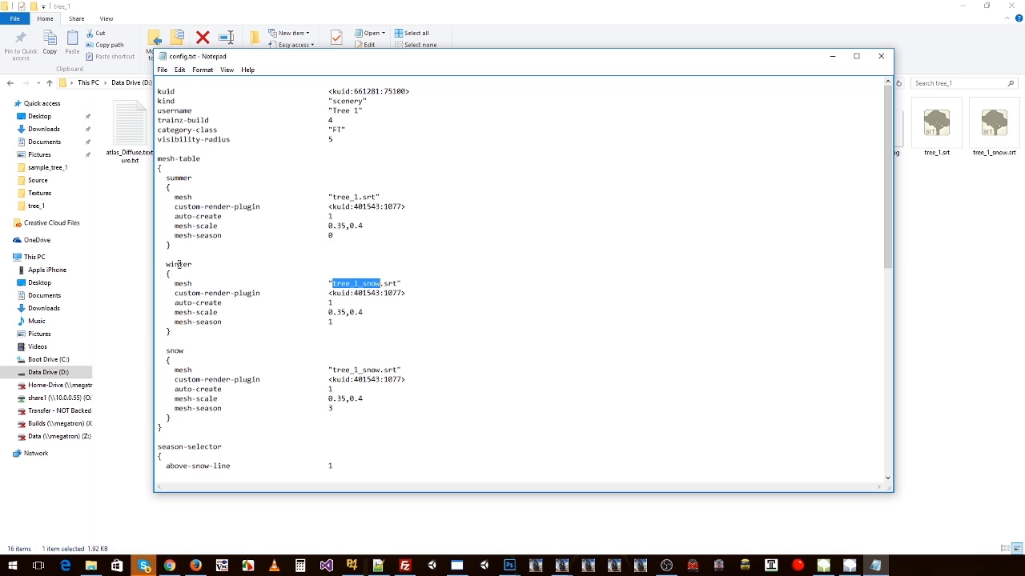
drag(170, 178, 355, 312)
click(882, 56)
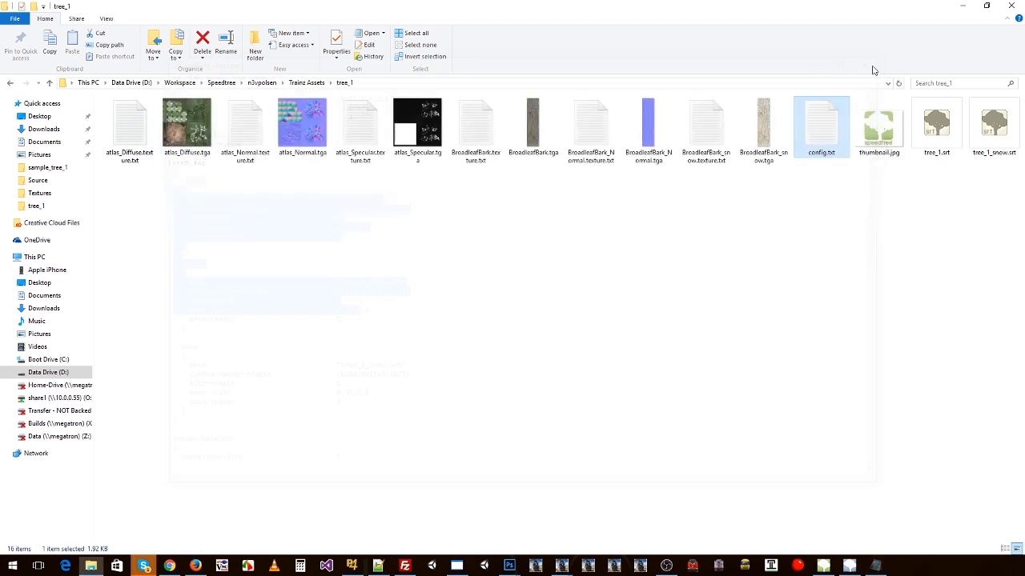
double_click(824, 124)
scroll(272, 300, down, 2)
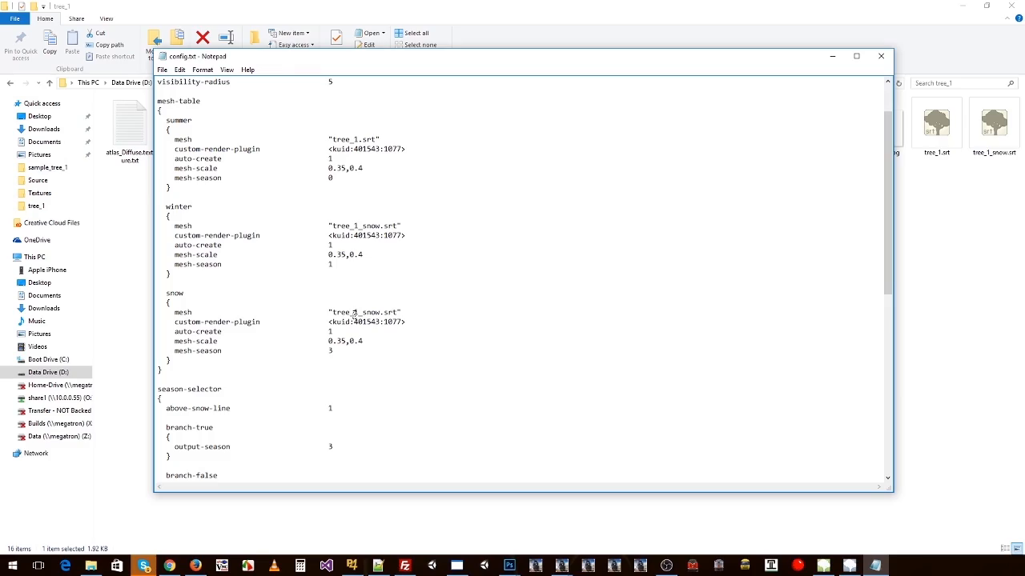
drag(175, 294, 209, 333)
click(883, 59)
click(726, 303)
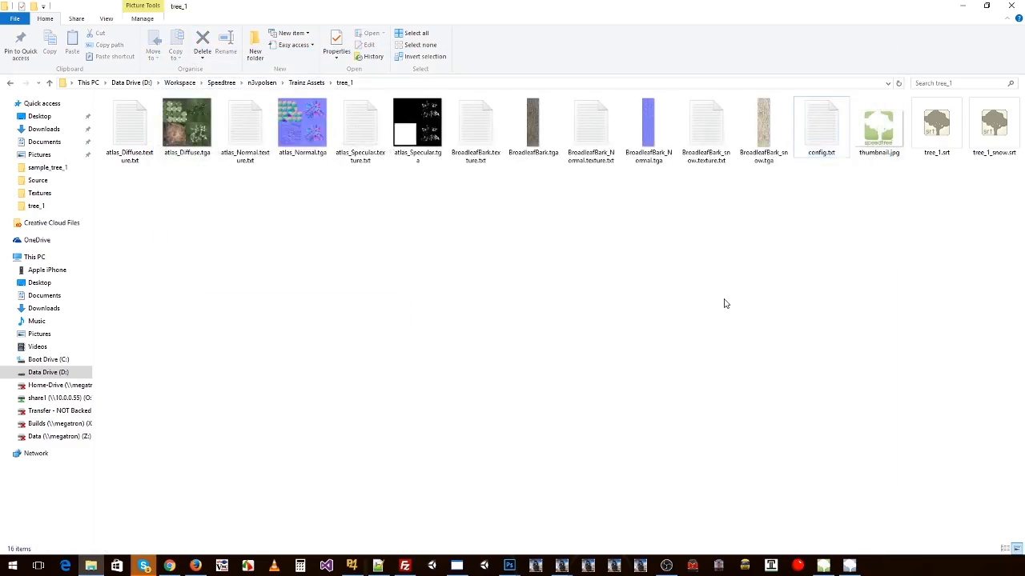
Step: Switch back to Trainz and advance the route's environment date to 7/9/2017
key(alt+Tab)
click(817, 197)
click(818, 196)
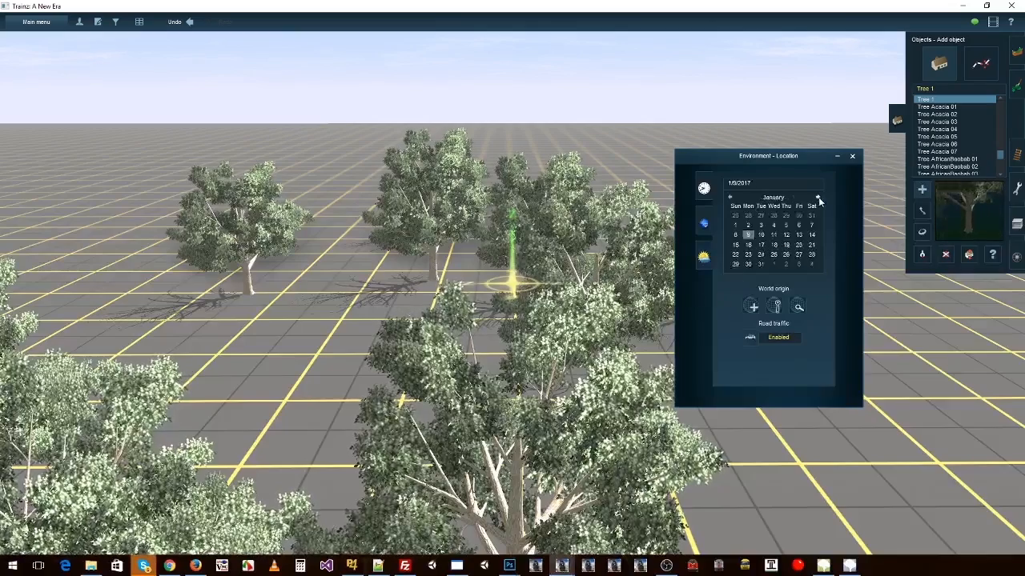
click(817, 197)
click(817, 197)
click(817, 197)
click(818, 197)
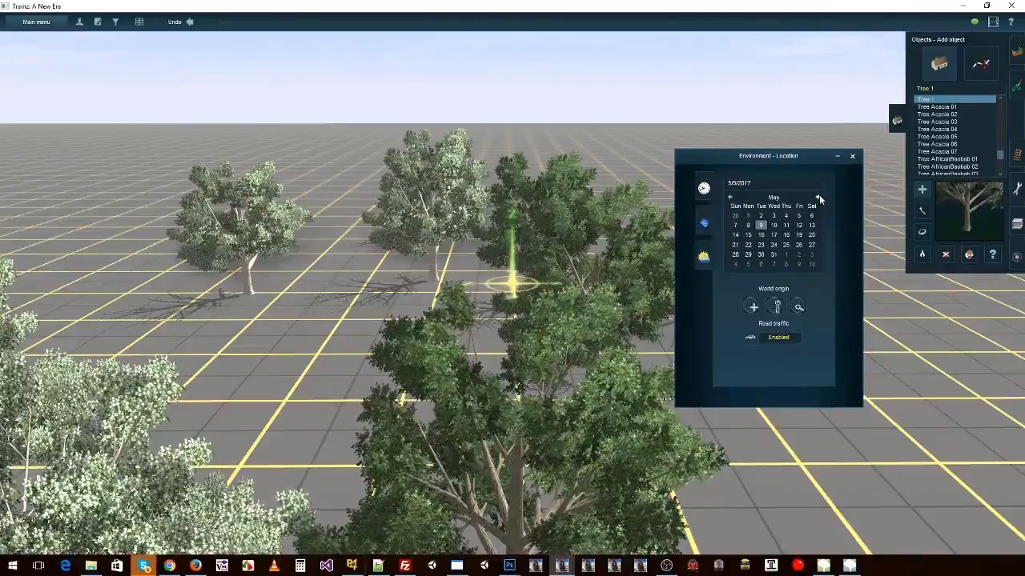
click(817, 197)
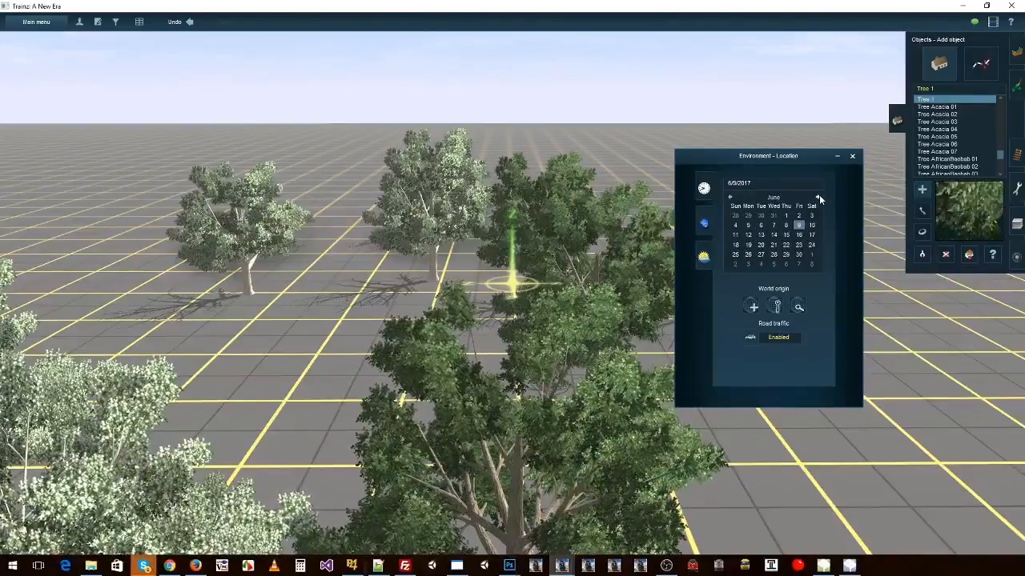
Step: Set the route environment's snow altitude to 0 metres
click(709, 256)
right_click(468, 364)
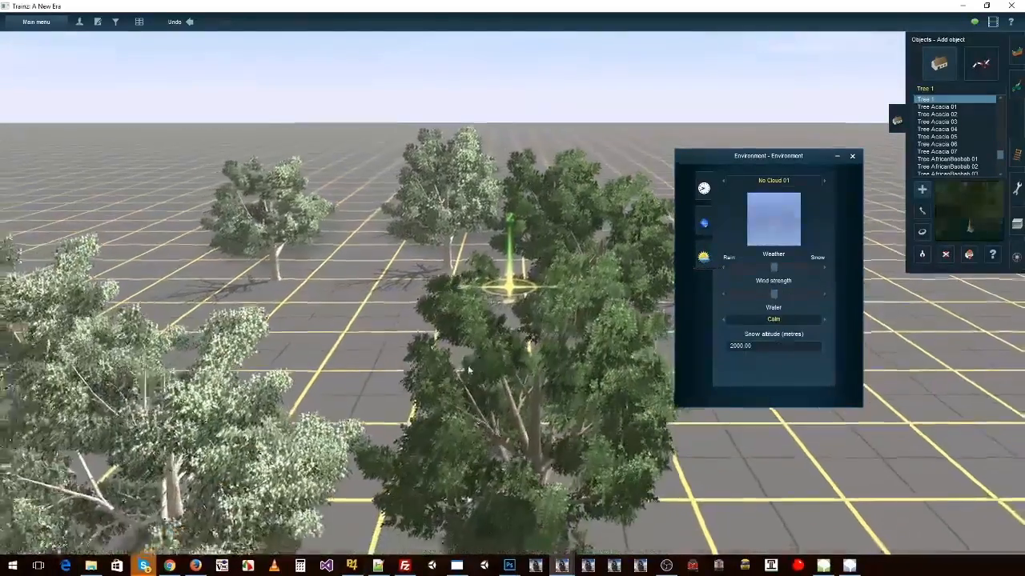
scroll(468, 364, down, 5)
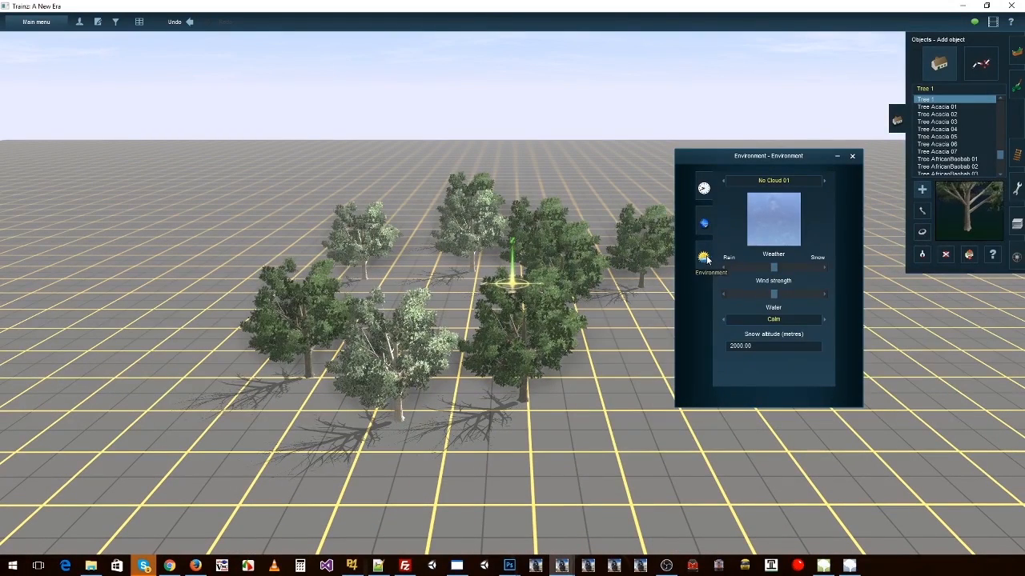
click(761, 345)
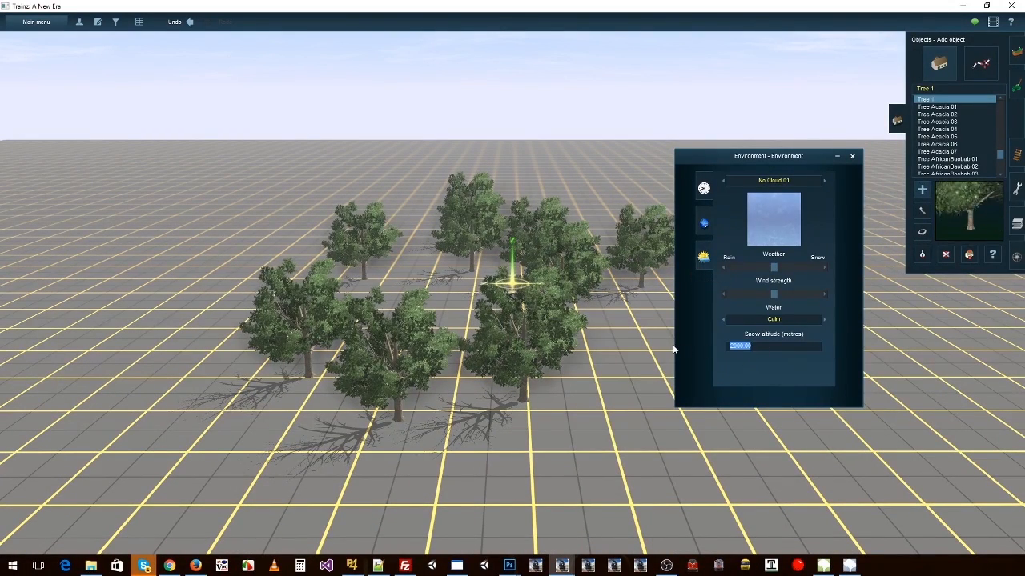
text(0)
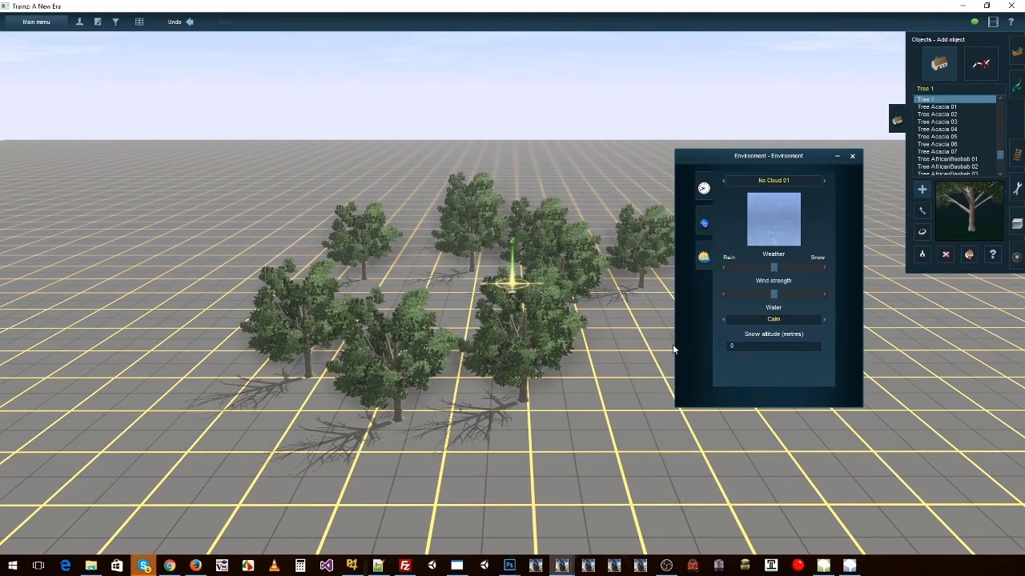
Step: Examine the placed trees up close and from several angles with the snow line lowered to ground level
right_click(593, 309)
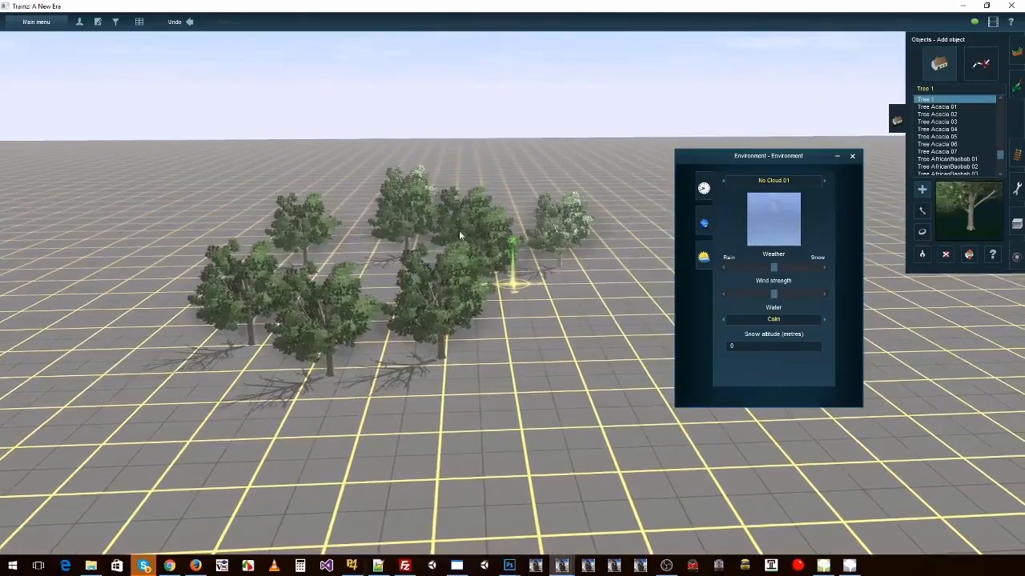
right_click(441, 273)
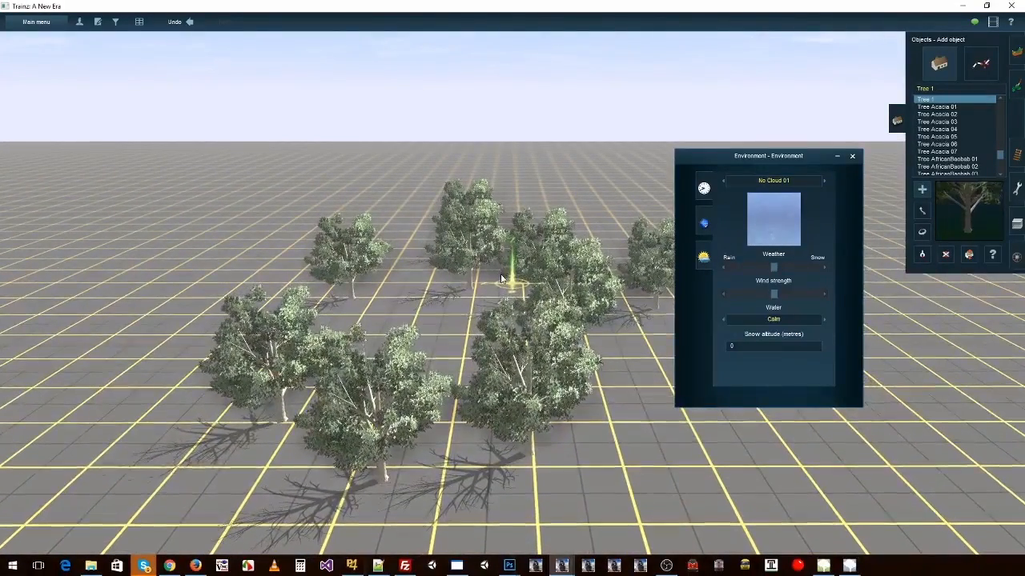
key(Left)
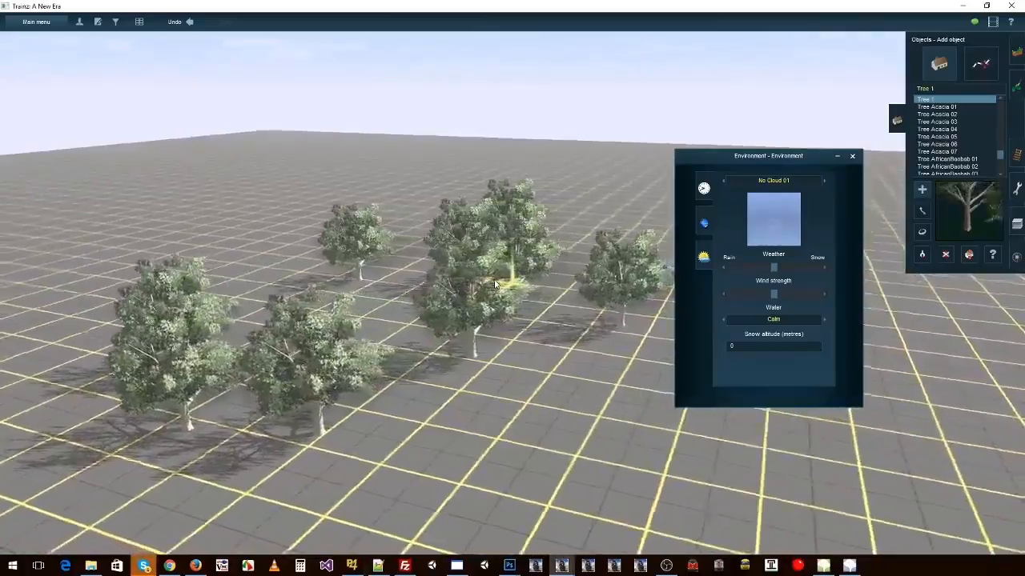
key(Right)
right_click(467, 349)
scroll(498, 332, up, 3)
key(Down)
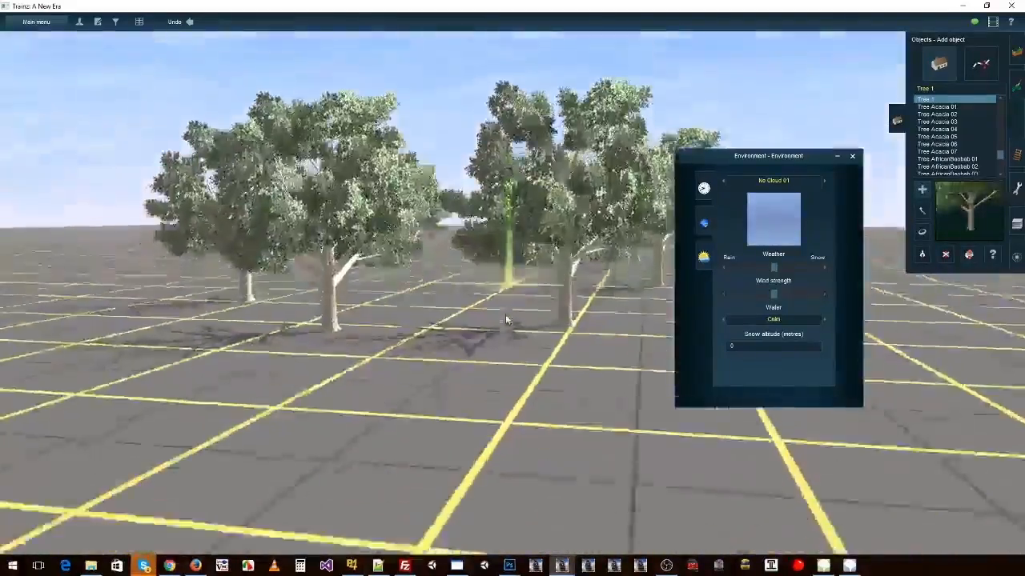
key(Up)
right_click(528, 254)
right_click(578, 250)
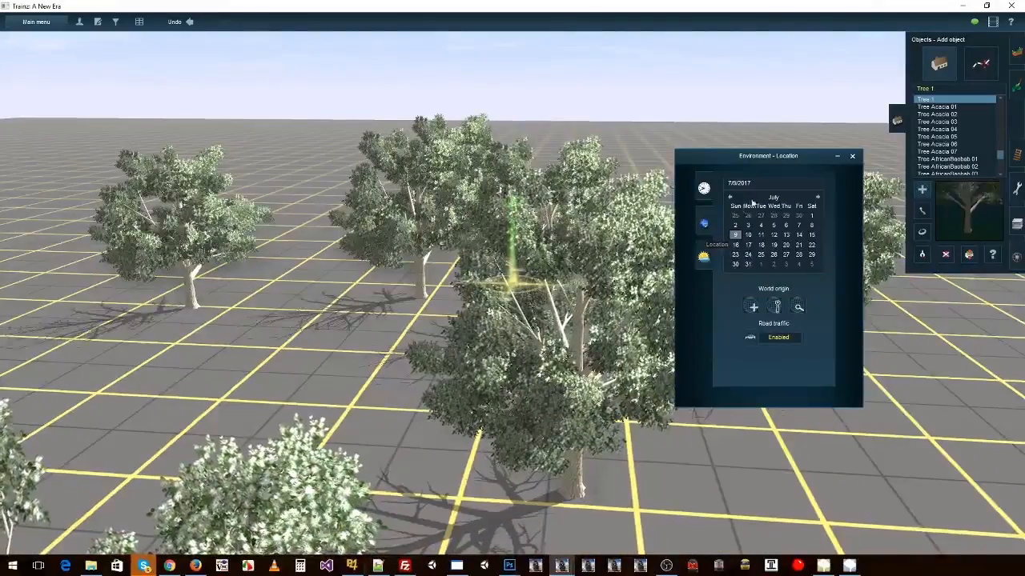
Step: Set the environment's snow altitude back to 2000 metres
click(704, 256)
click(760, 346)
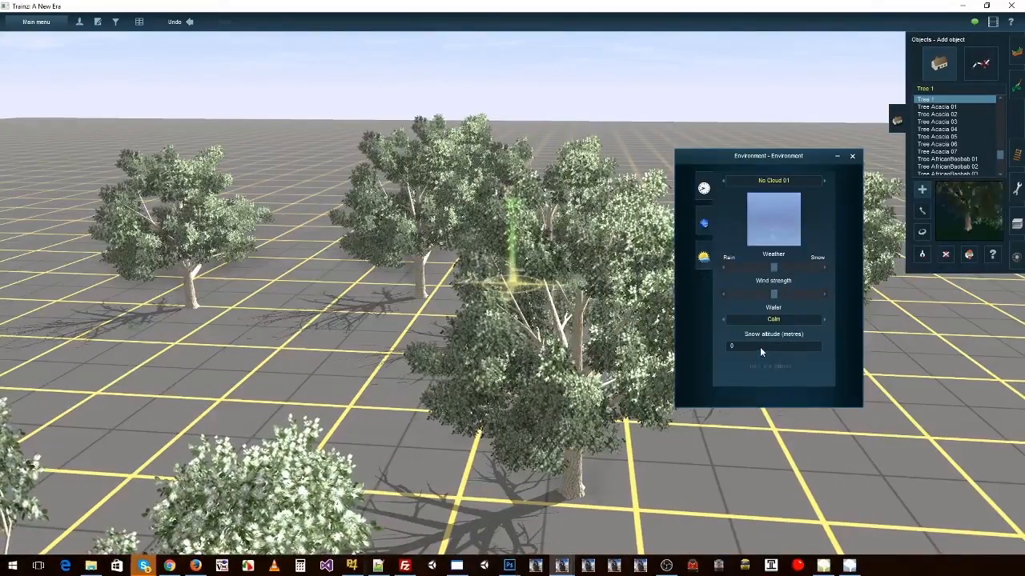
text(2000)
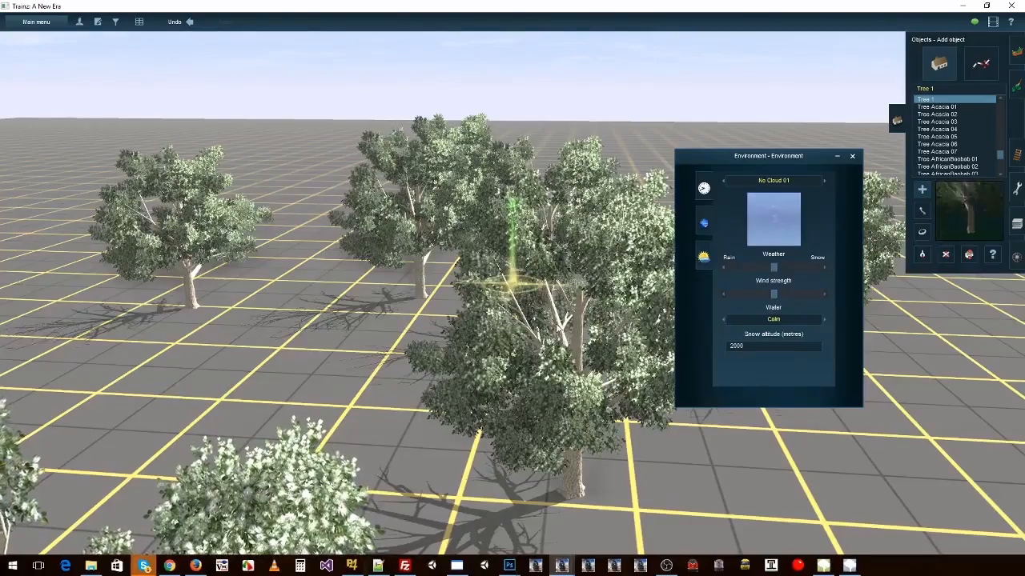
Step: Switch to File Explorer, reopen tree_1's config.txt and compare the mesh-season entries of the summer, winter and snow meshes
key(alt+Tab)
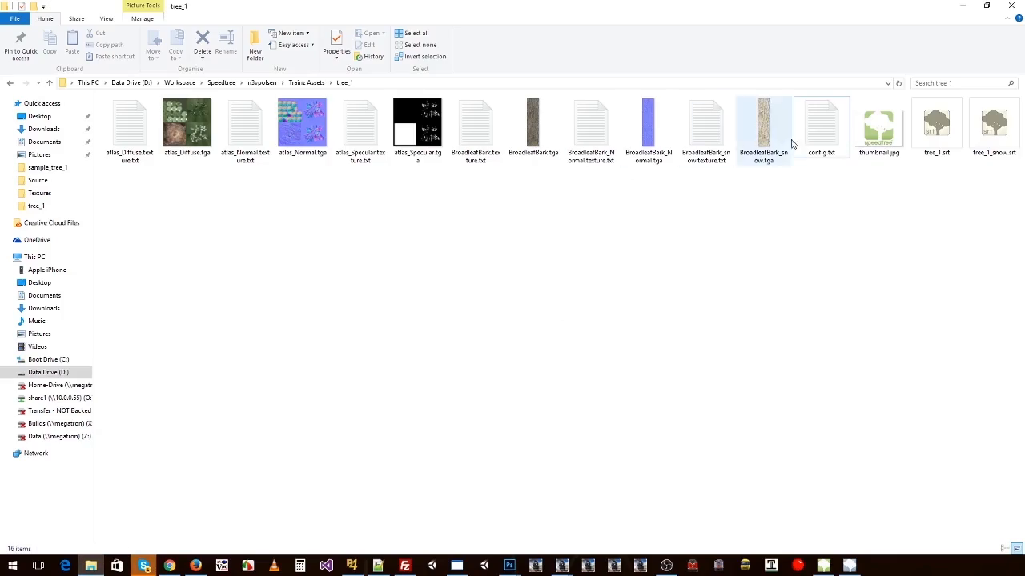
double_click(820, 127)
drag(170, 178, 188, 331)
click(179, 178)
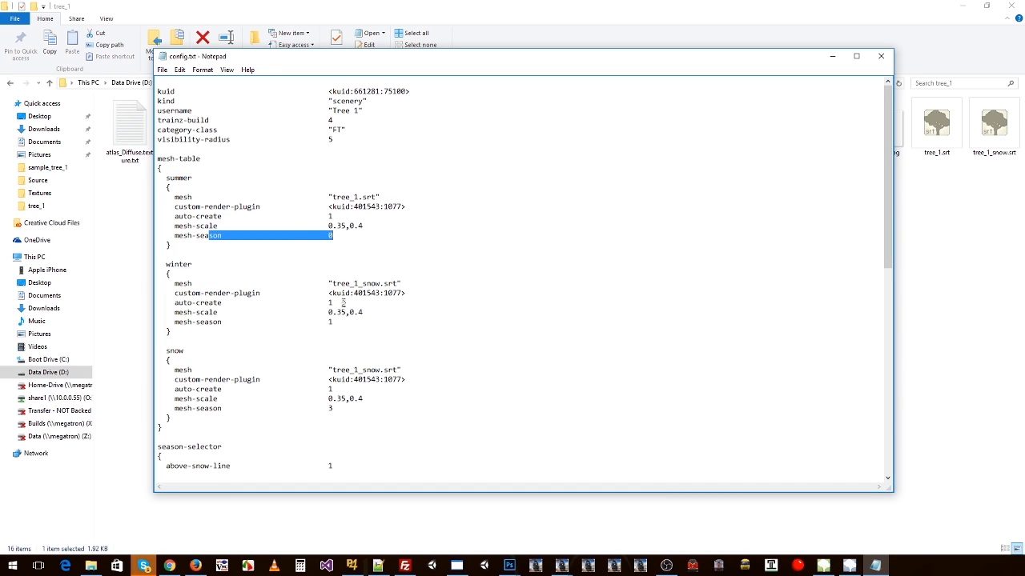
drag(334, 323, 272, 323)
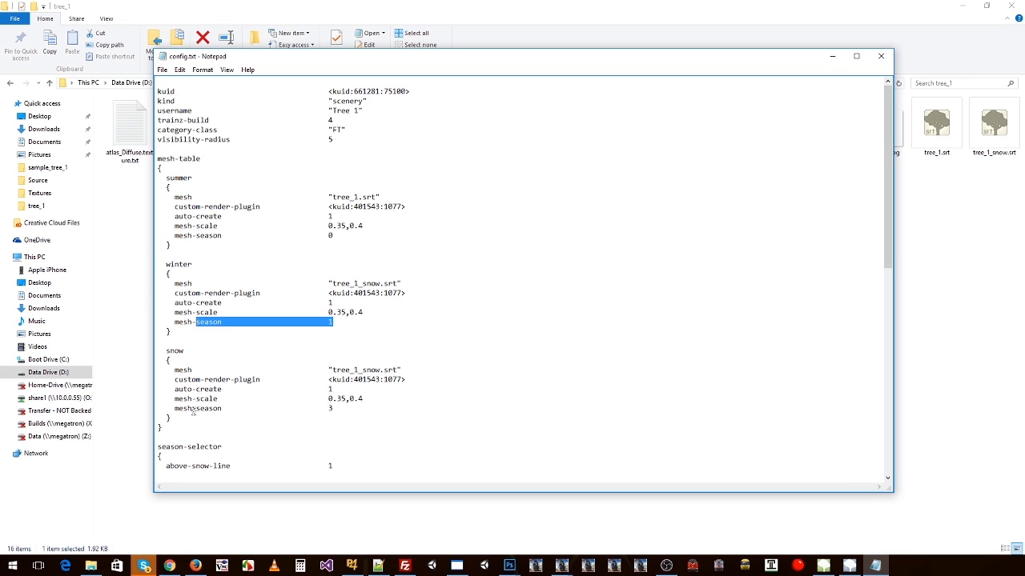
drag(192, 409, 328, 414)
click(171, 349)
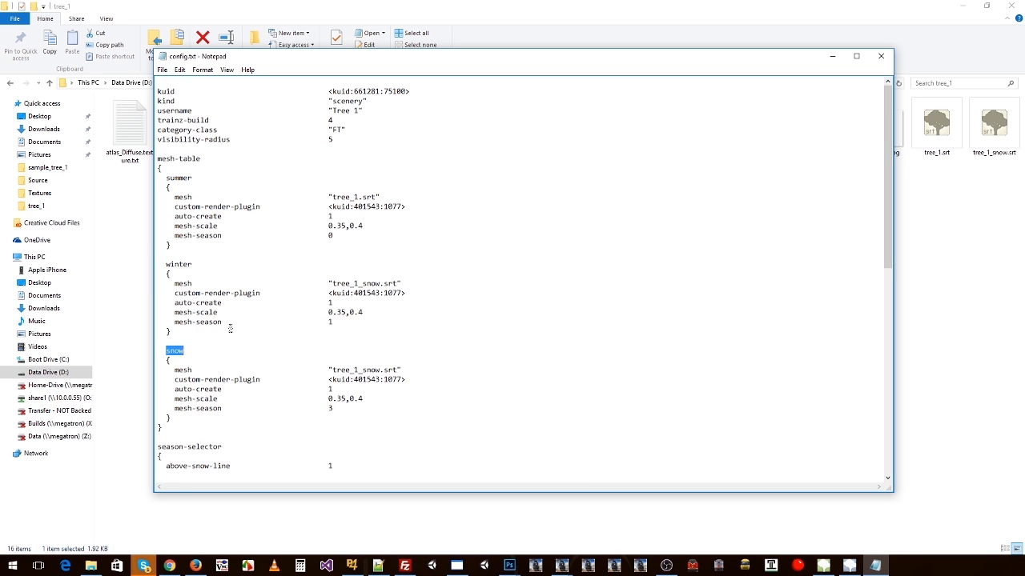
Step: Review the snow block and all three season blocks of the mesh-table, then close config.txt
drag(173, 351, 343, 410)
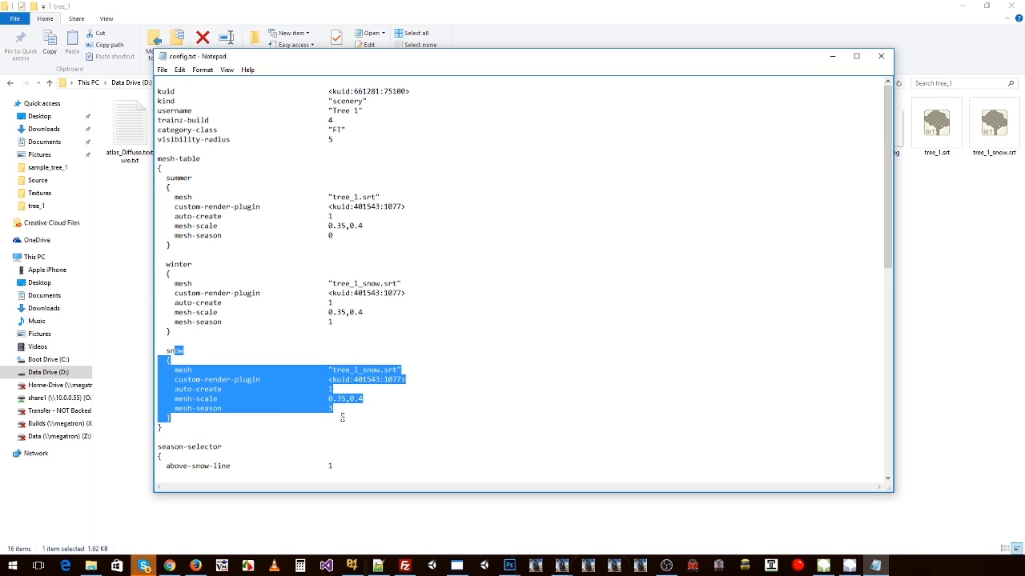
drag(172, 418, 170, 353)
click(200, 361)
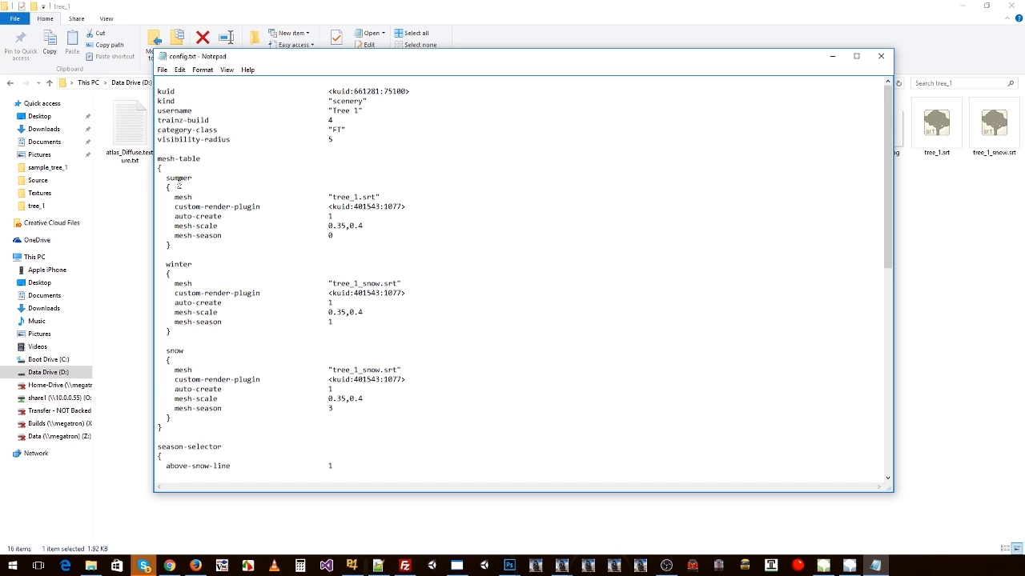
drag(171, 177, 188, 416)
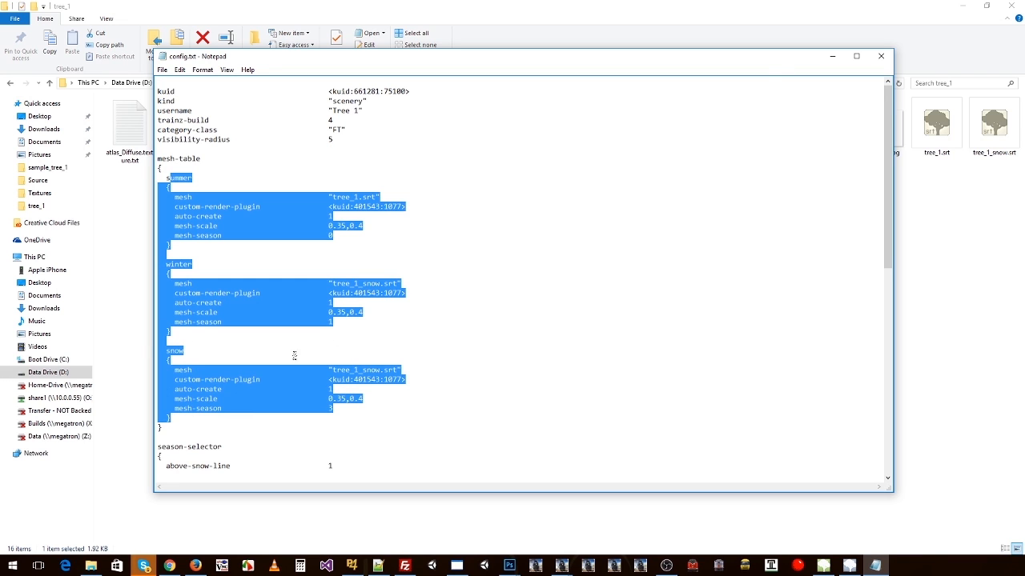
click(881, 56)
click(618, 269)
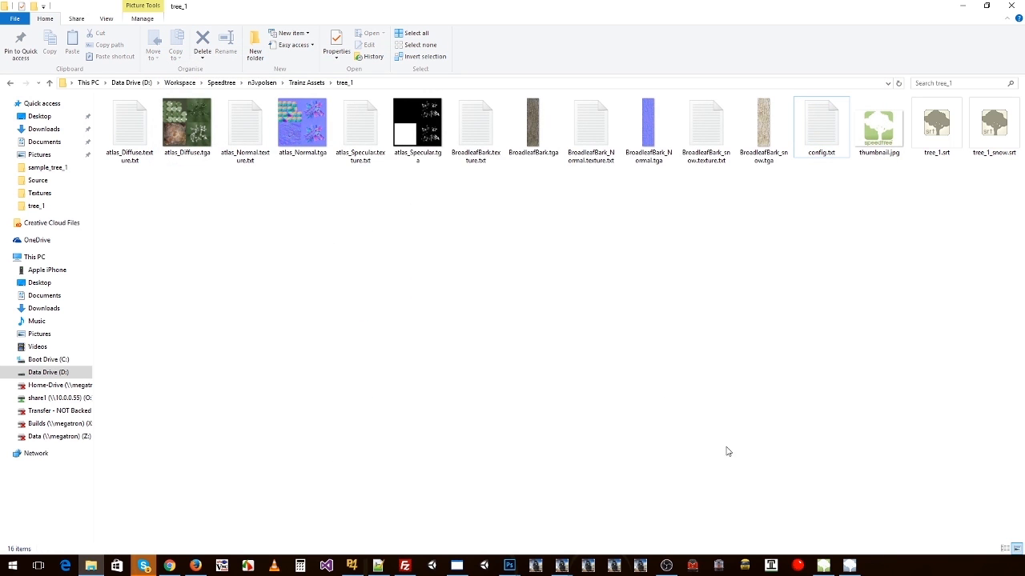
Step: Switch back to Trainz and examine the trees at the 2000 m snow altitude, up close and from farther away
click(565, 569)
click(646, 512)
right_click(373, 392)
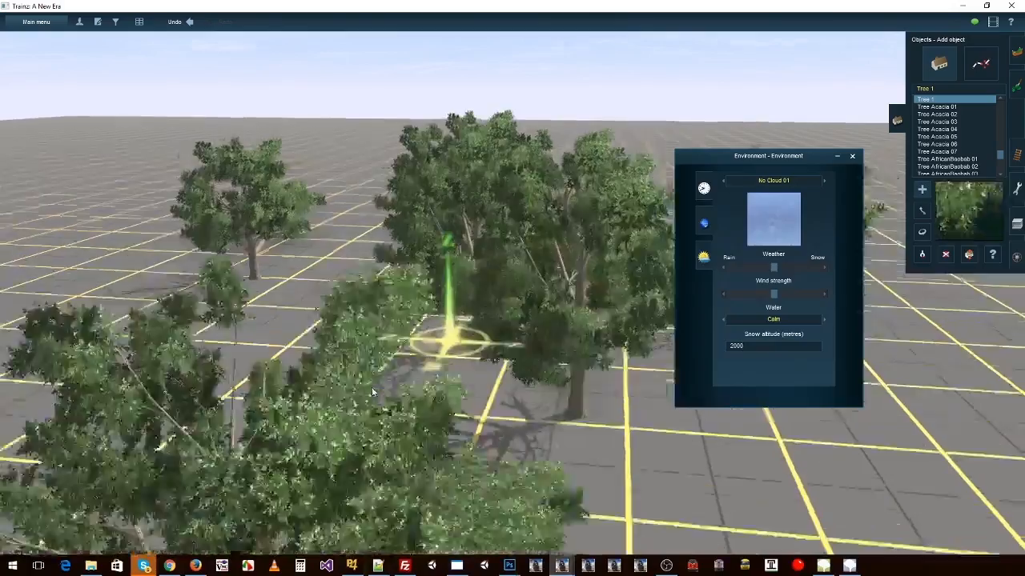
right_click(262, 300)
scroll(446, 233, down, 5)
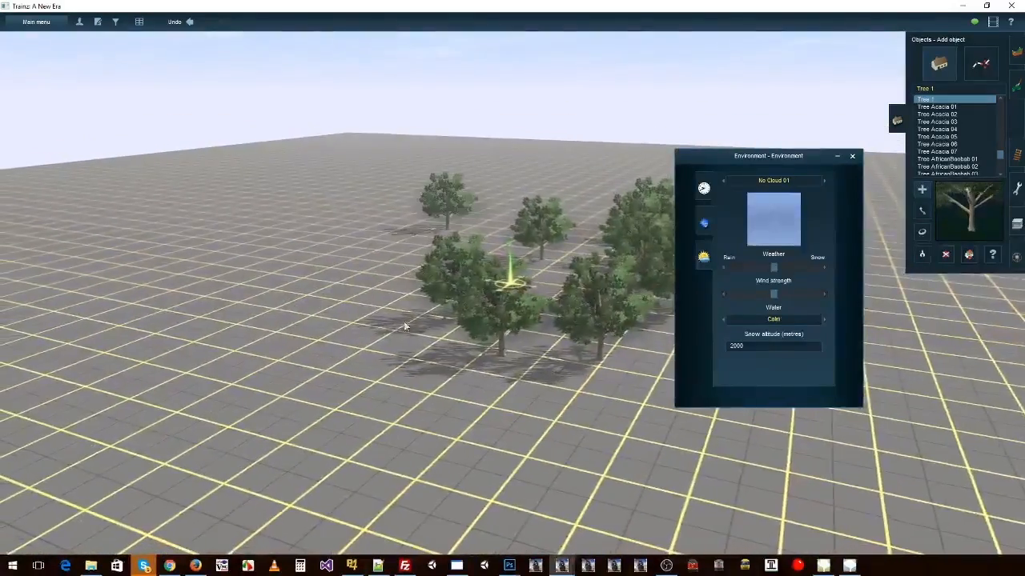
Step: Place three more Tree 1 objects on the grid beside the existing cluster
click(404, 295)
click(416, 359)
click(524, 388)
right_click(592, 292)
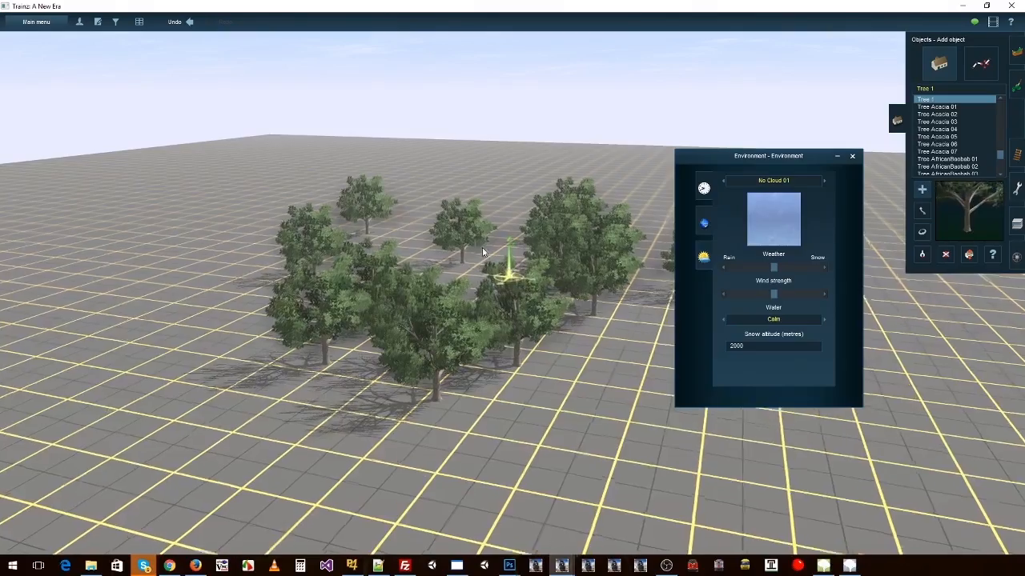
Step: Exit Surveyor and quit the Trainz game
click(33, 22)
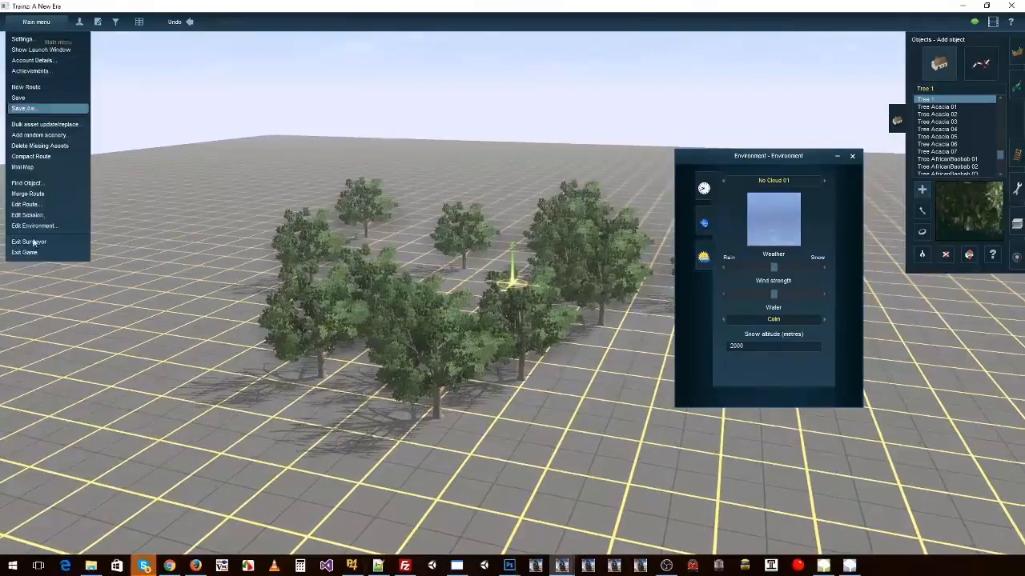
click(75, 244)
click(425, 292)
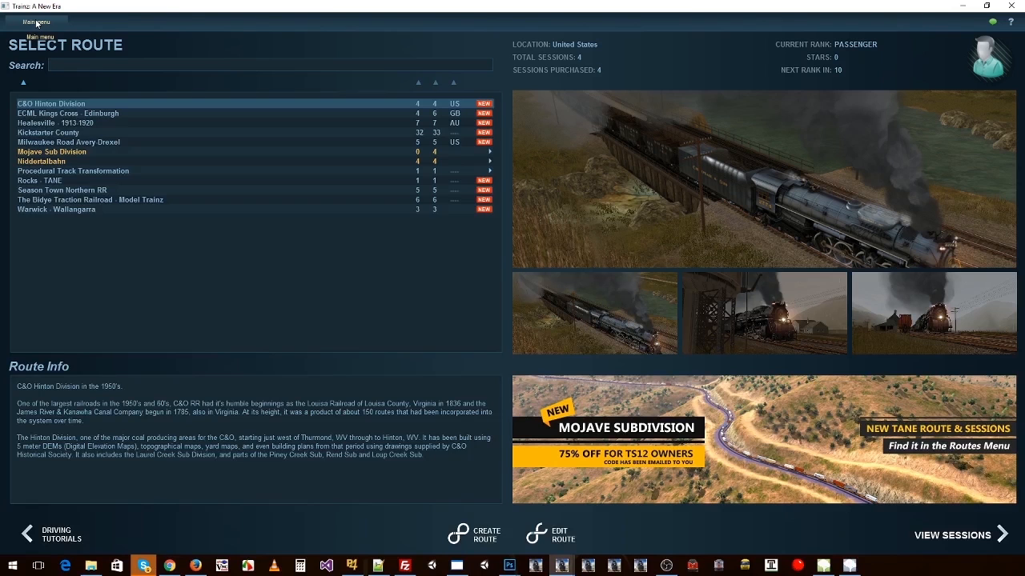
mouse_move(37, 22)
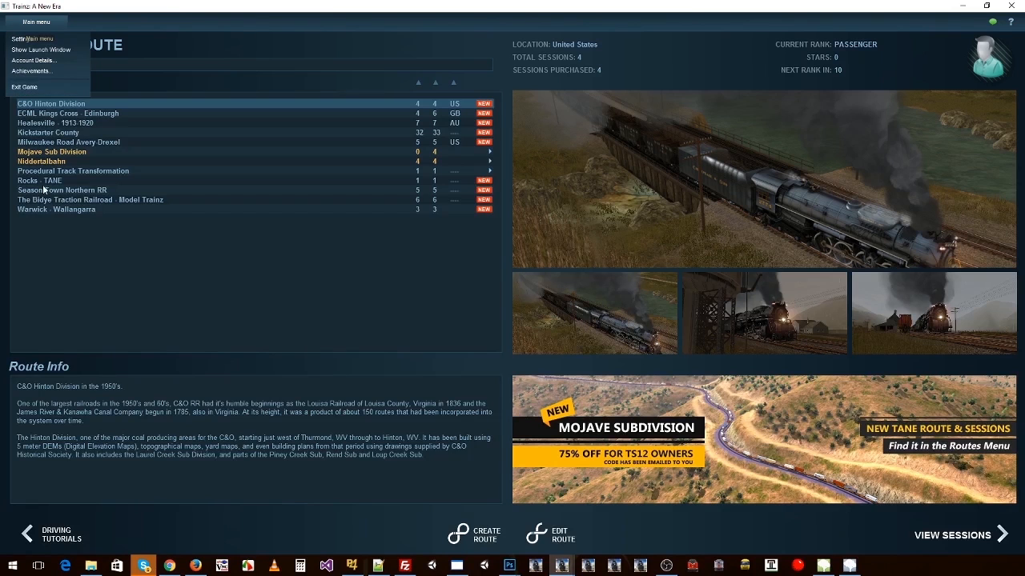
click(27, 88)
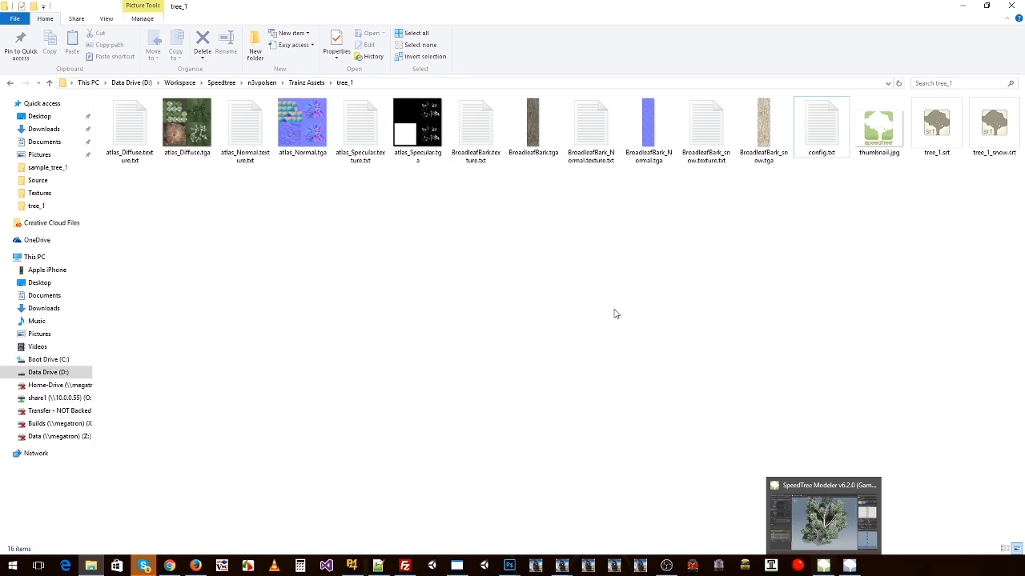
Step: Highlight the complete set of files in the tree_1 folder, and its texture files on their own
drag(122, 175, 989, 109)
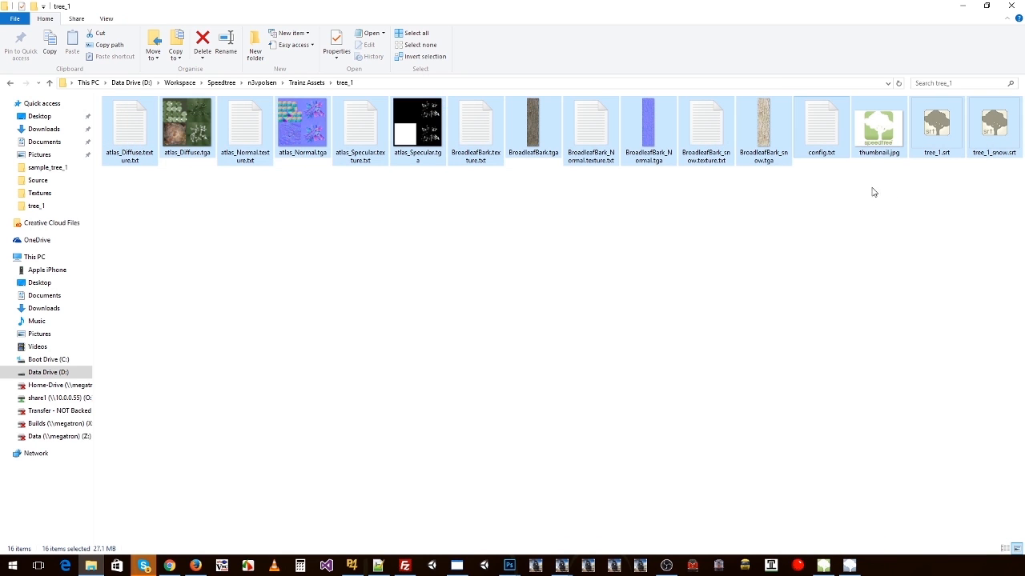
drag(788, 178, 108, 90)
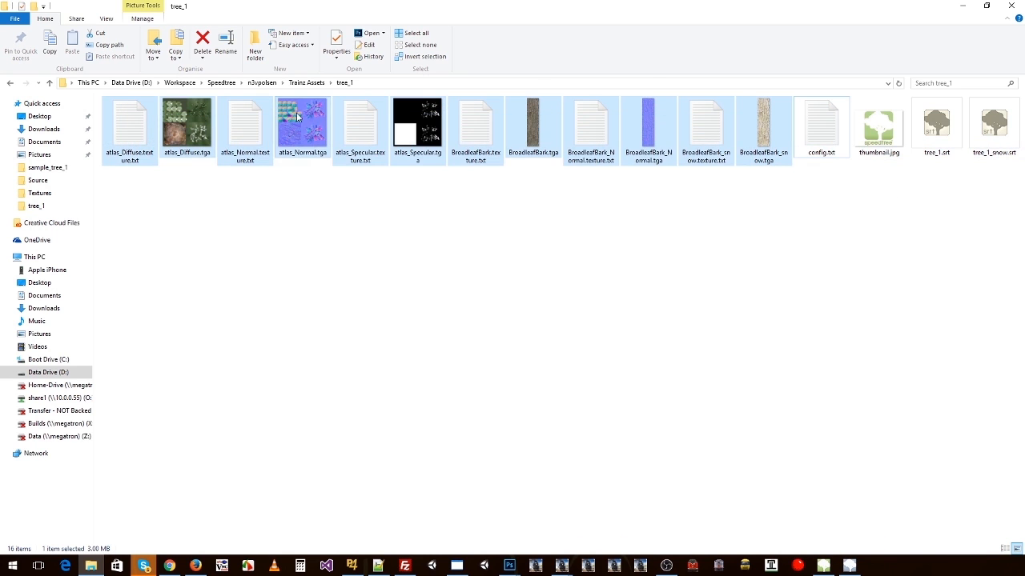
Step: Make three duplicates of the tree_1 folder inside the Trainz Assets folder
click(310, 84)
click(152, 126)
click(129, 138)
key(ctrl+c)
key(ctrl+v)
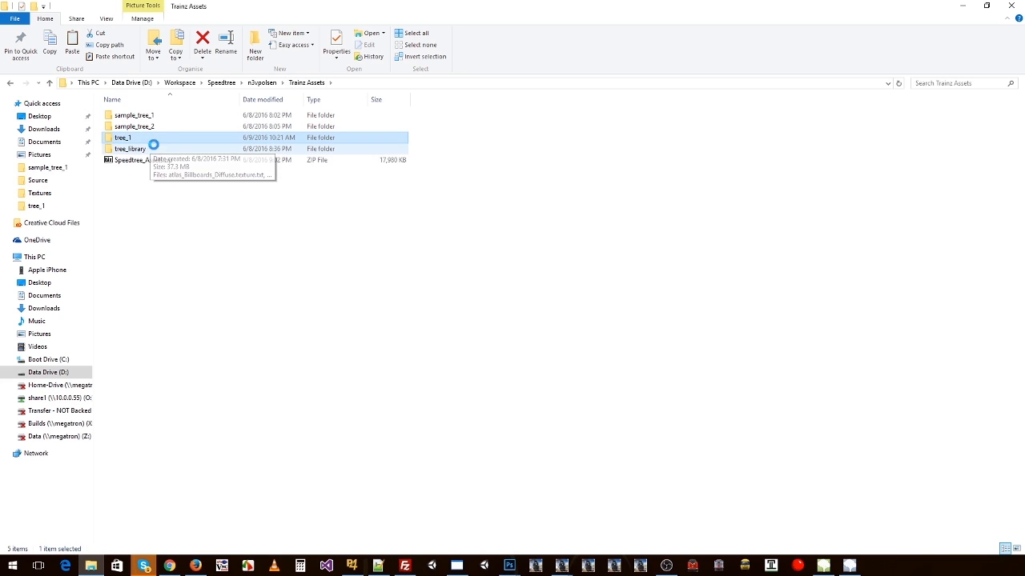
key(ctrl+v)
key(ctrl+v)
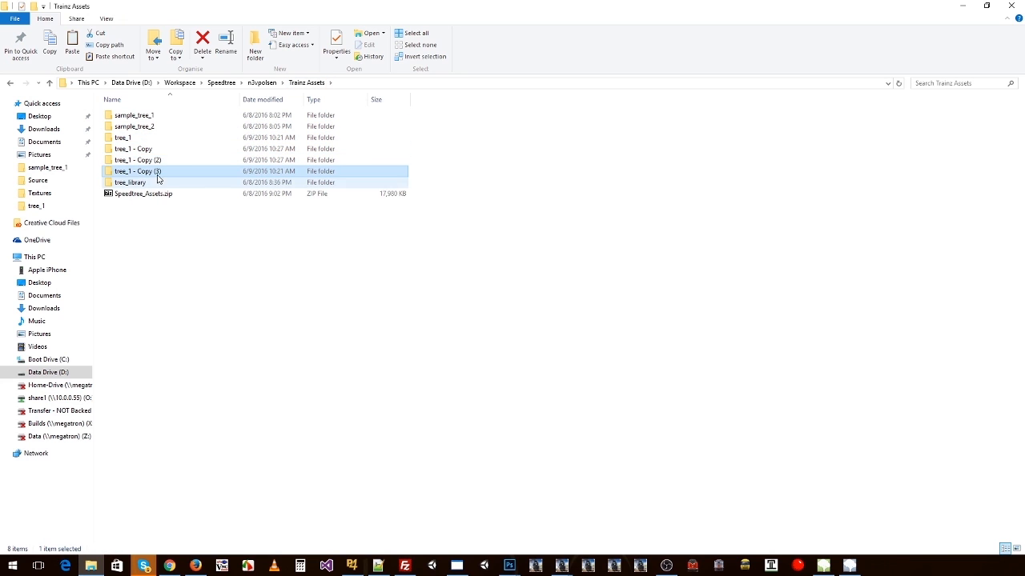
Step: Open the tree_1 - Copy (2) folder and view its contents as thumbnails
click(134, 165)
click(130, 149)
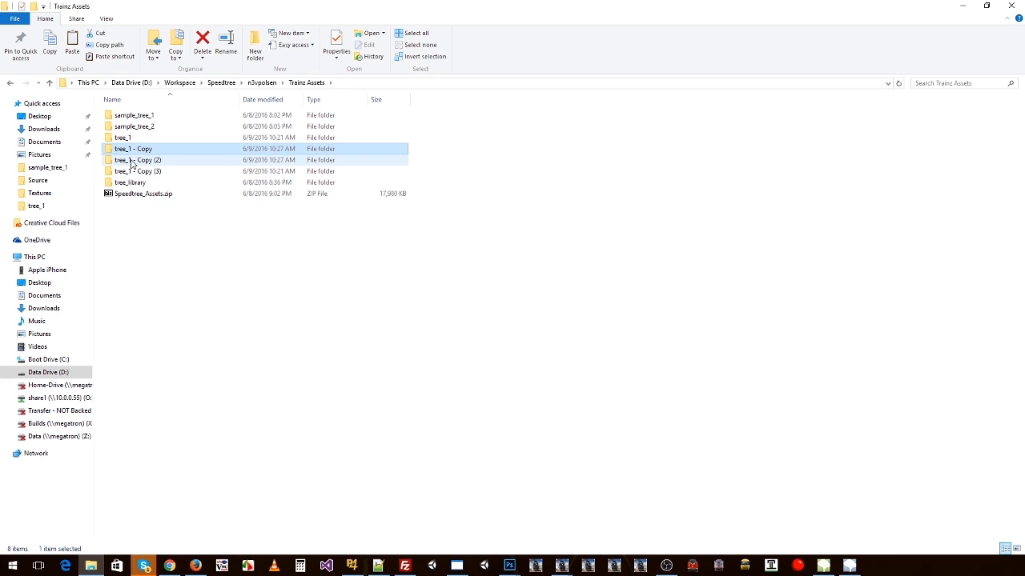
double_click(132, 161)
ctrl+scroll(218, 192, down, 2)
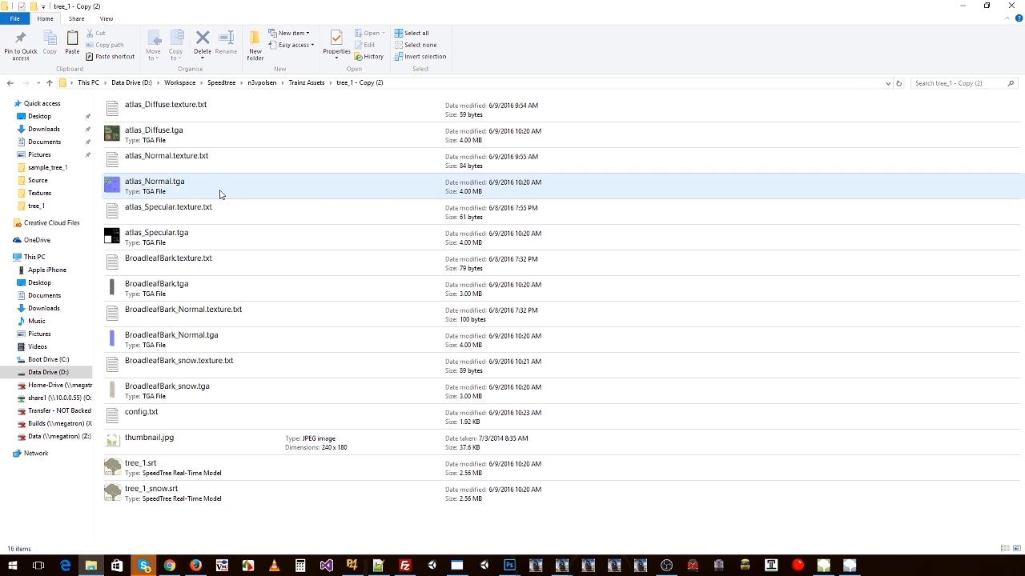
ctrl+scroll(220, 196, up, 5)
ctrl+scroll(223, 202, up, 1)
click(288, 131)
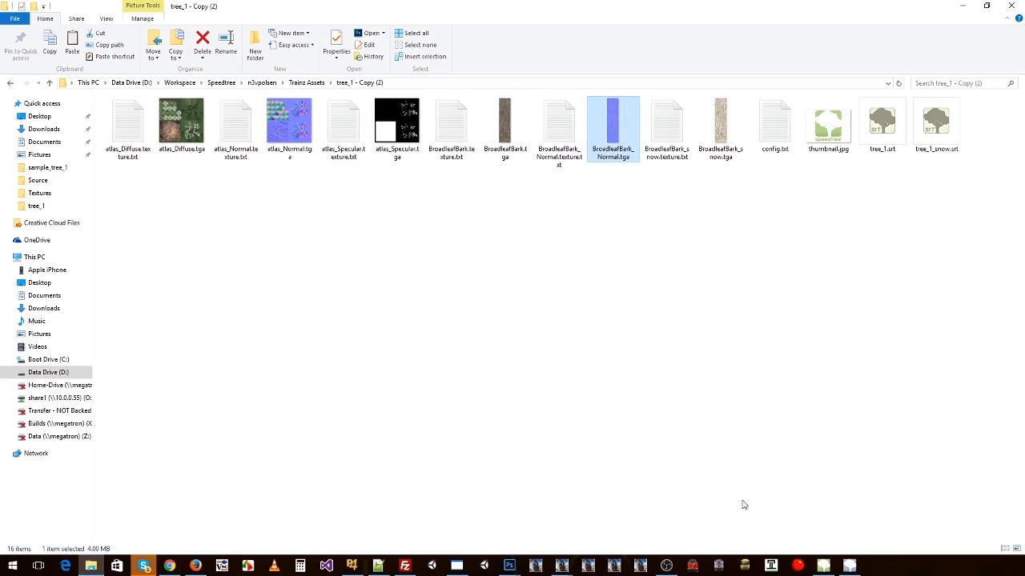
Step: Switch to SpeedTree Modeler and set the spine Disturbance of the Level 1 branches to 0.716 in tree_1_snow.spm
click(822, 568)
right_click(584, 240)
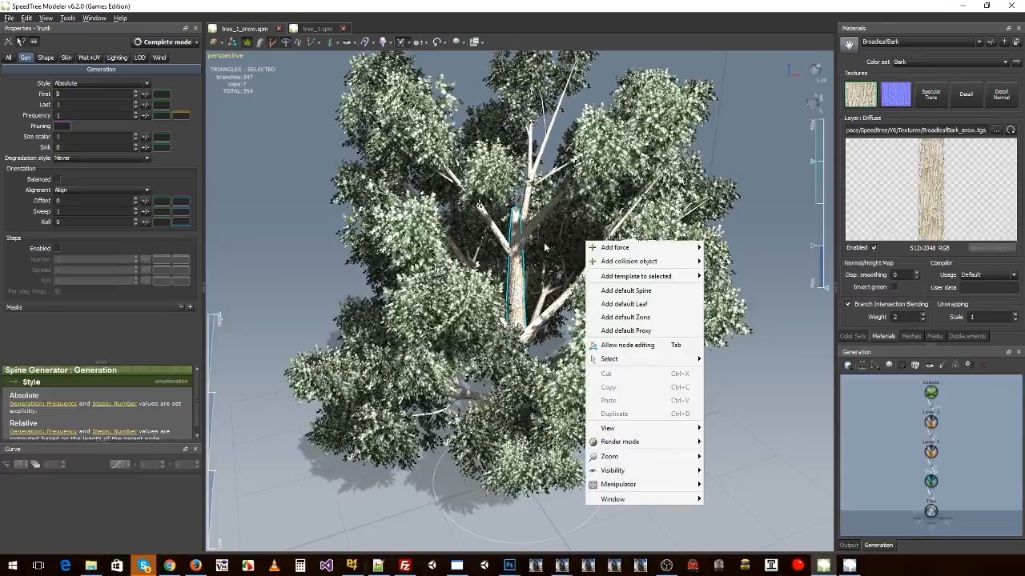
click(520, 248)
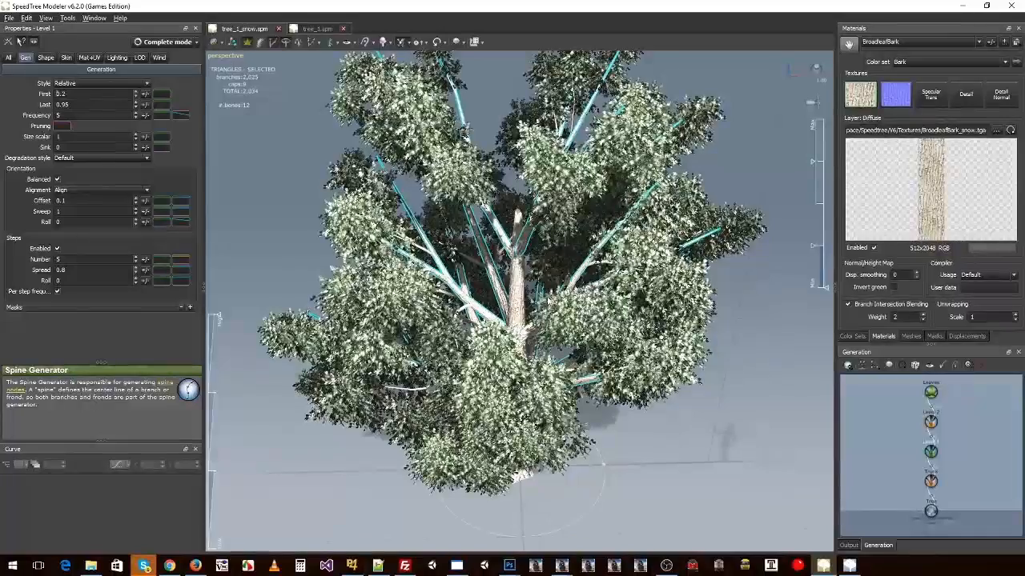
drag(492, 354, 534, 296)
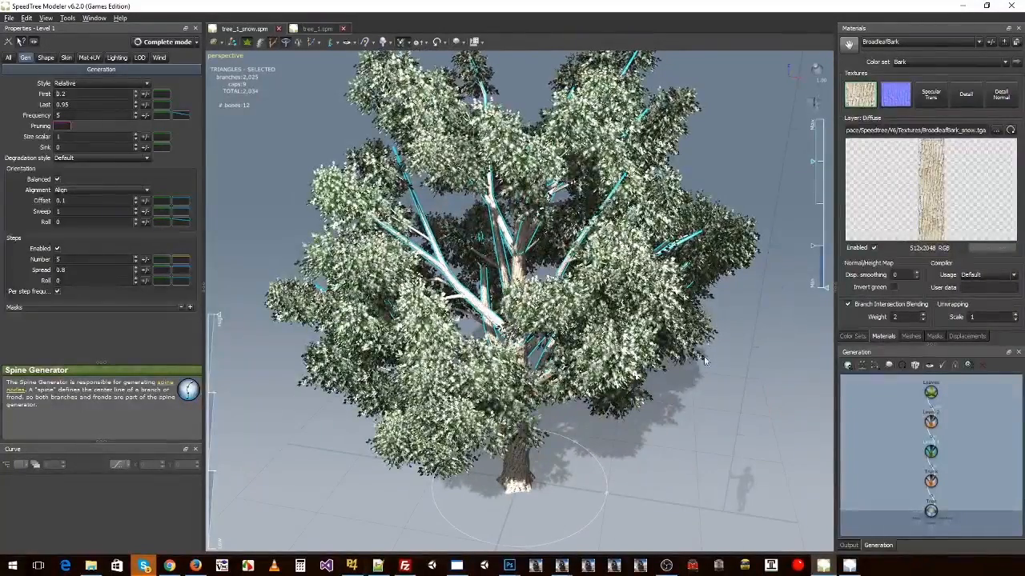
click(50, 60)
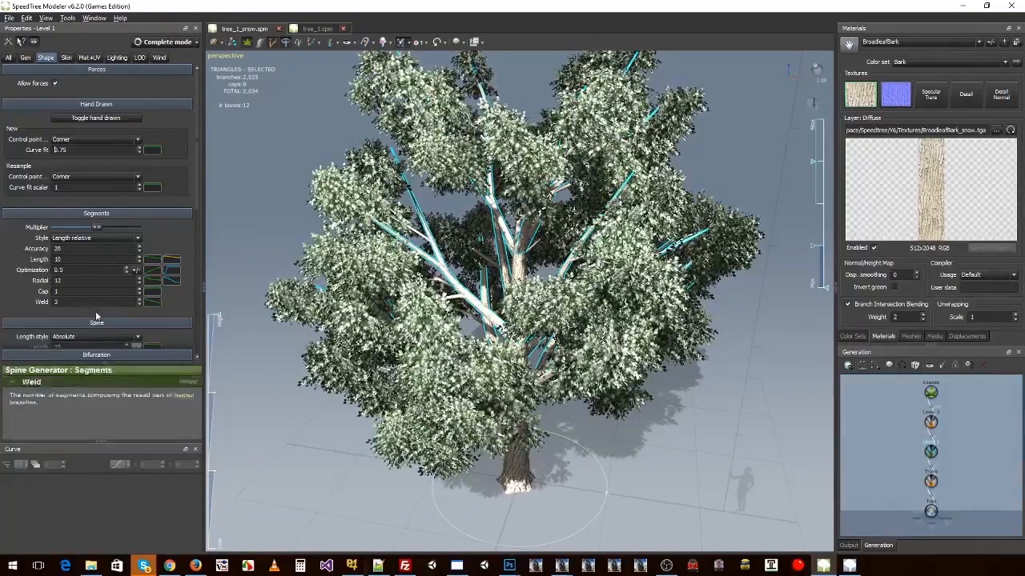
scroll(96, 329, down, 3)
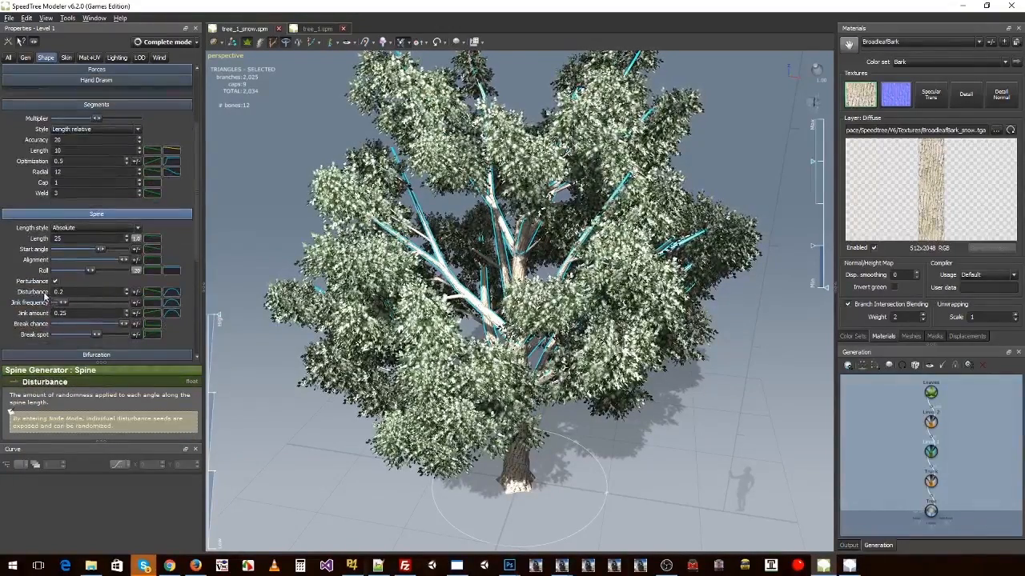
drag(126, 294, 125, 294)
drag(572, 436, 572, 436)
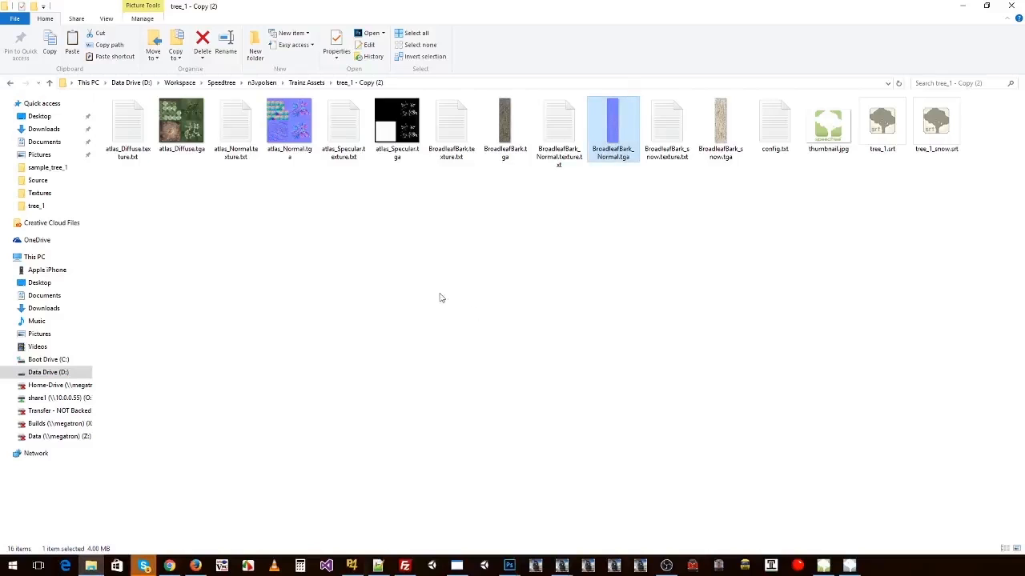
Step: Back in the tree_1 - Copy (2) folder, inspect the atlas diffuse, normal and specular textures and BroadleafBark.tga
click(233, 180)
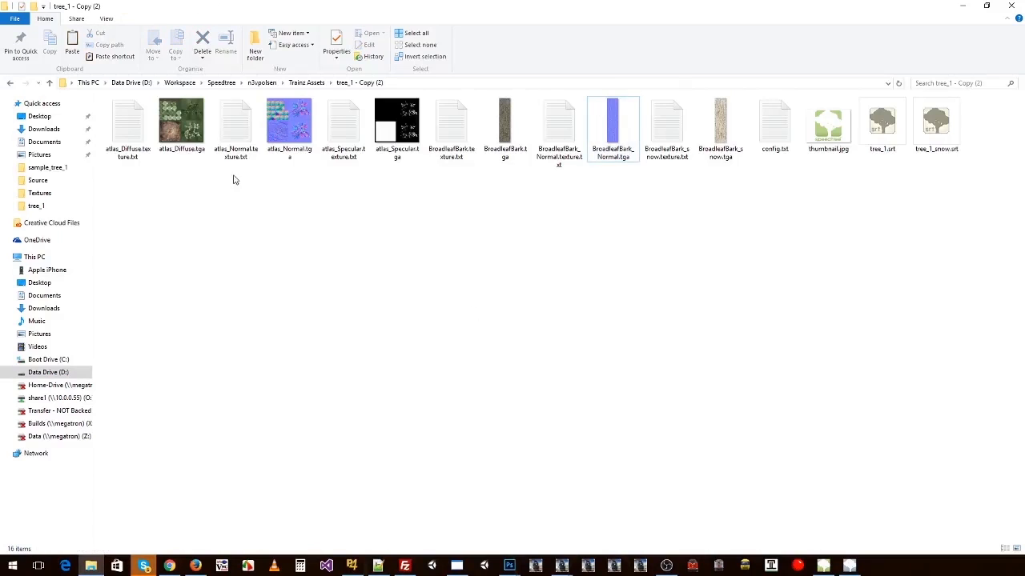
click(180, 120)
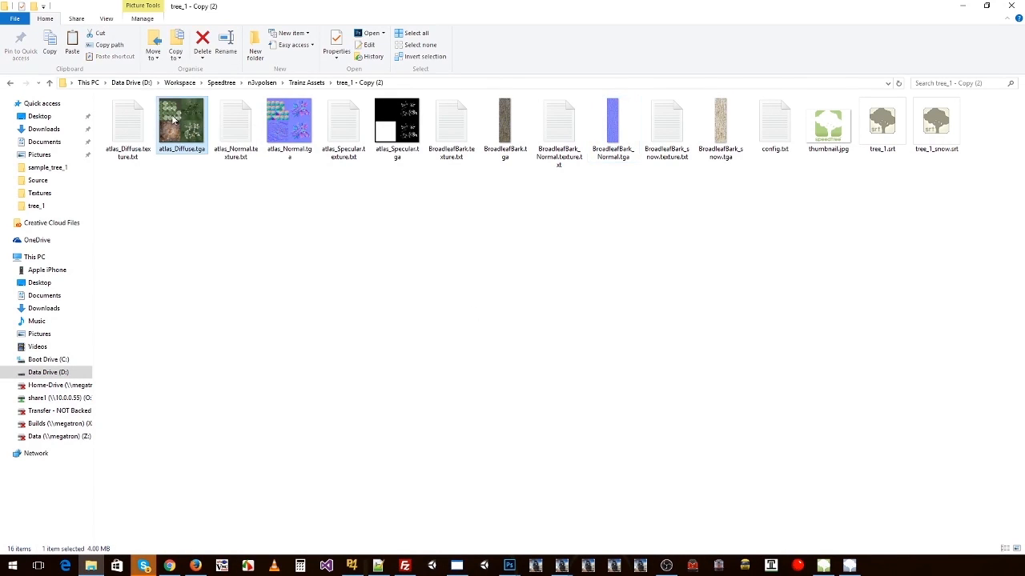
click(289, 124)
click(406, 132)
click(500, 128)
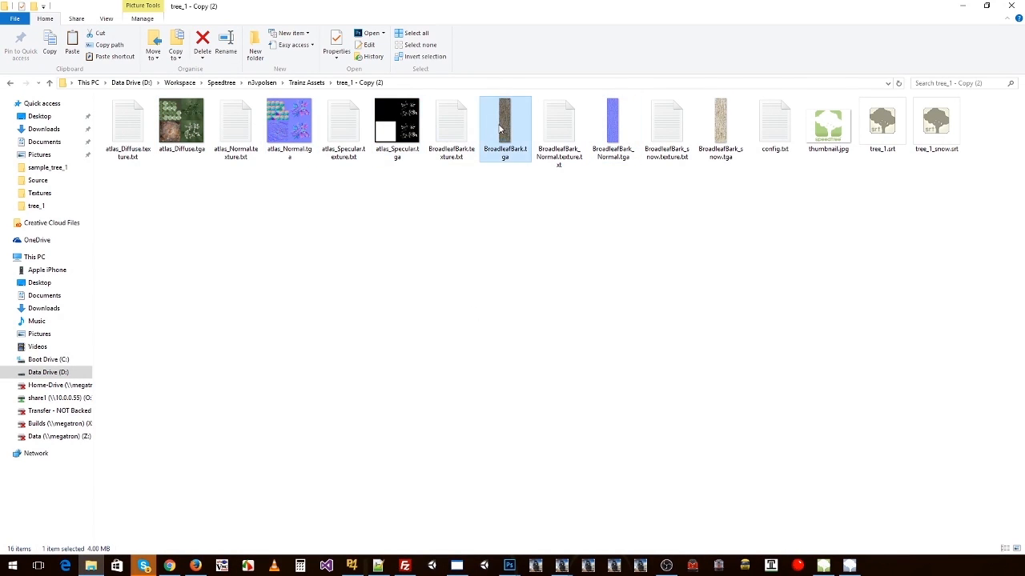
Step: Open the tree_1 - Copy (3) folder and inspect its textures as large thumbnails, including atlas_Normal.tga
click(306, 83)
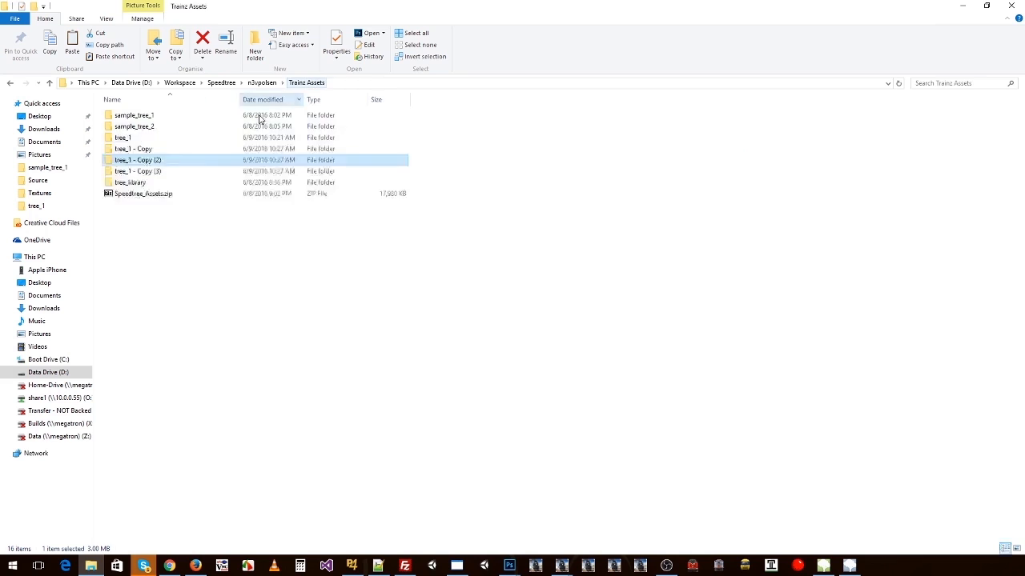
double_click(144, 171)
ctrl+scroll(229, 153, up, 5)
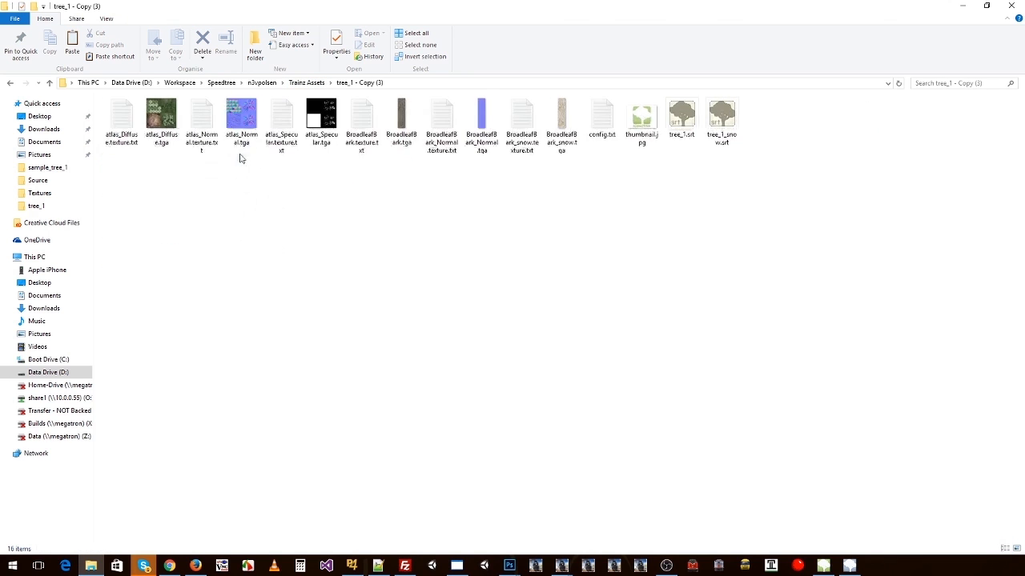
ctrl+scroll(243, 164, up, 2)
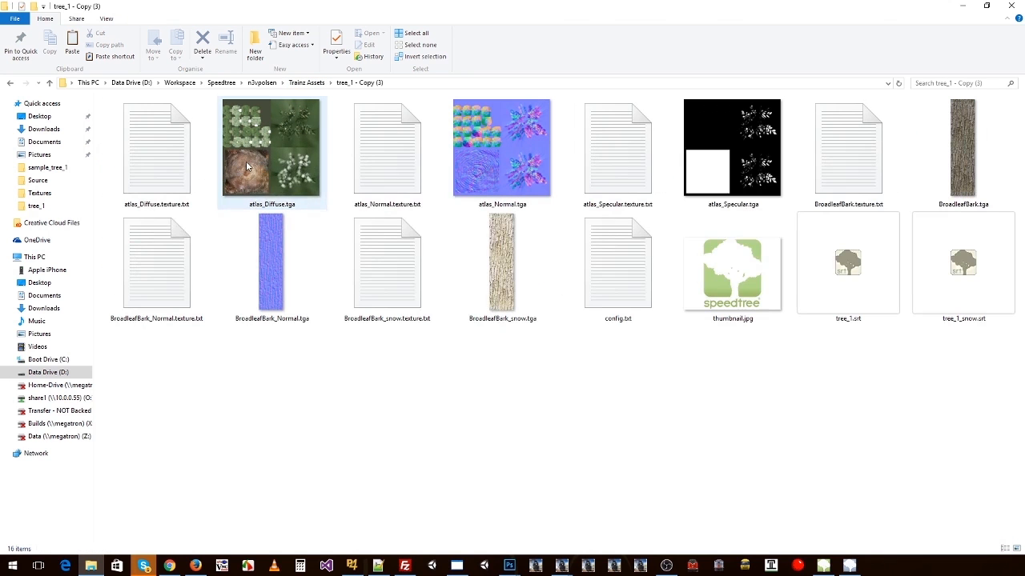
mouse_move(486, 184)
click(526, 186)
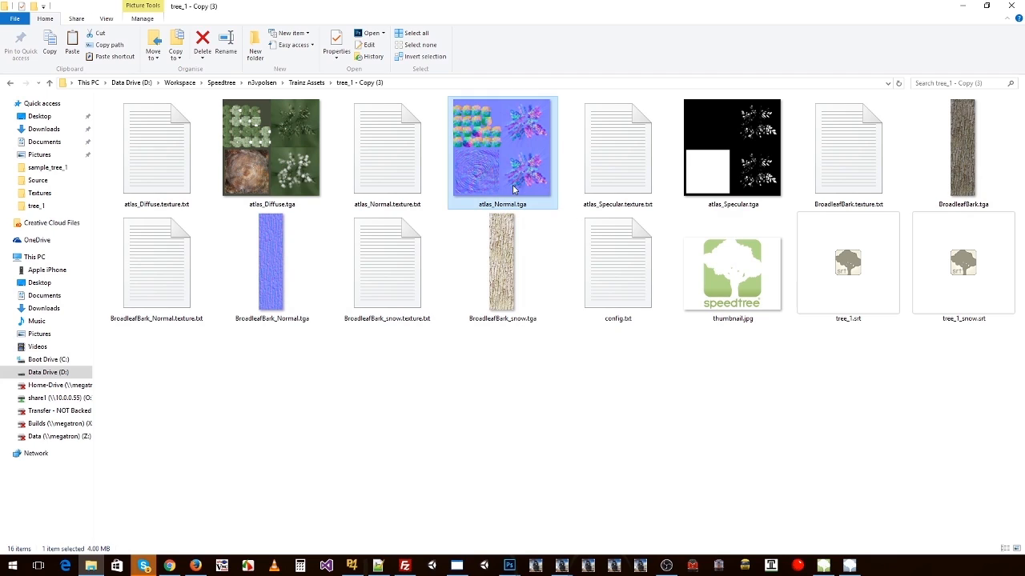
Step: Check the Output folder, and open tree_library in Trainz Assets to highlight its four sample tree SRT files
click(261, 83)
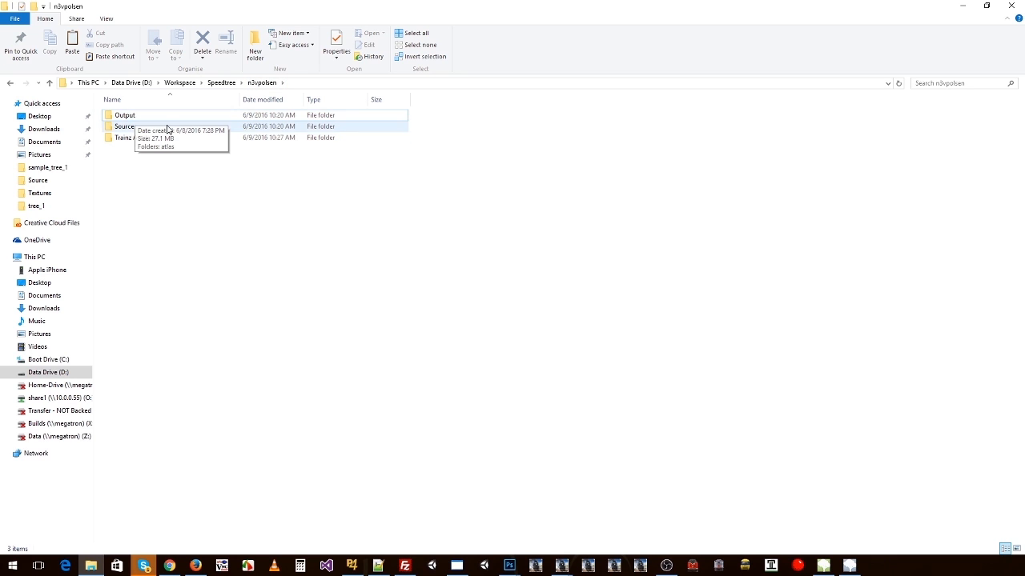
double_click(138, 117)
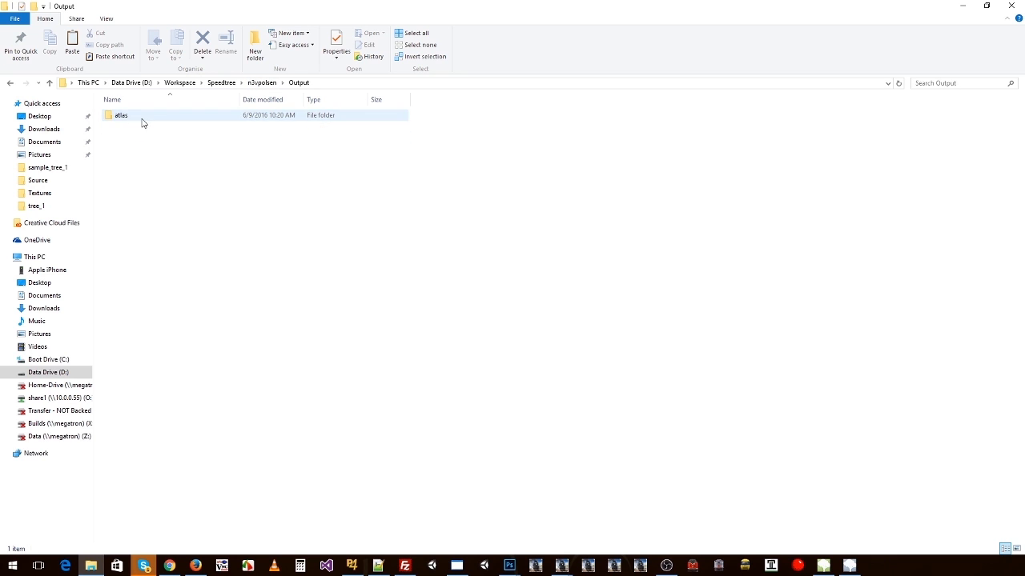
key(BackSpace)
double_click(134, 138)
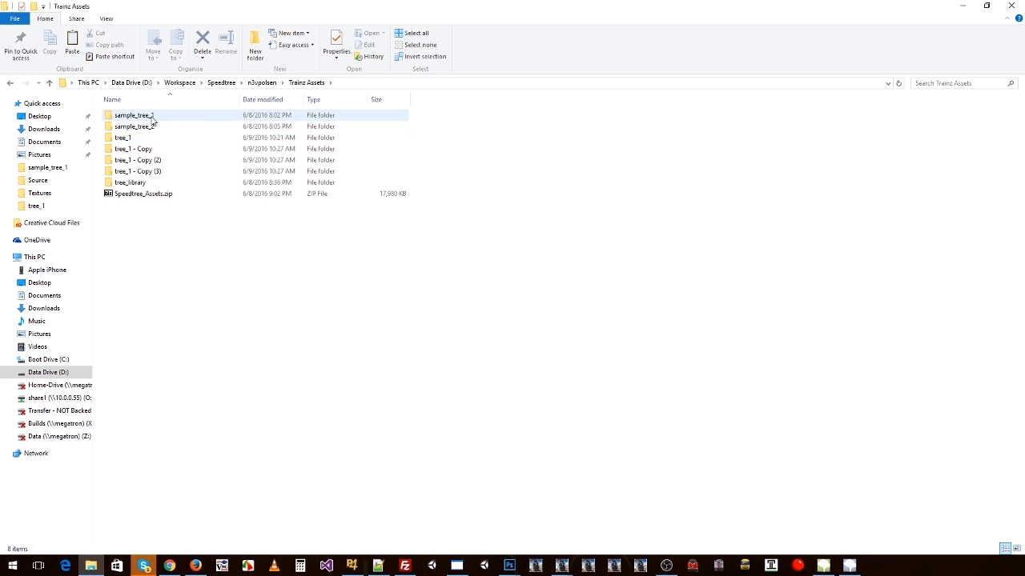
double_click(132, 183)
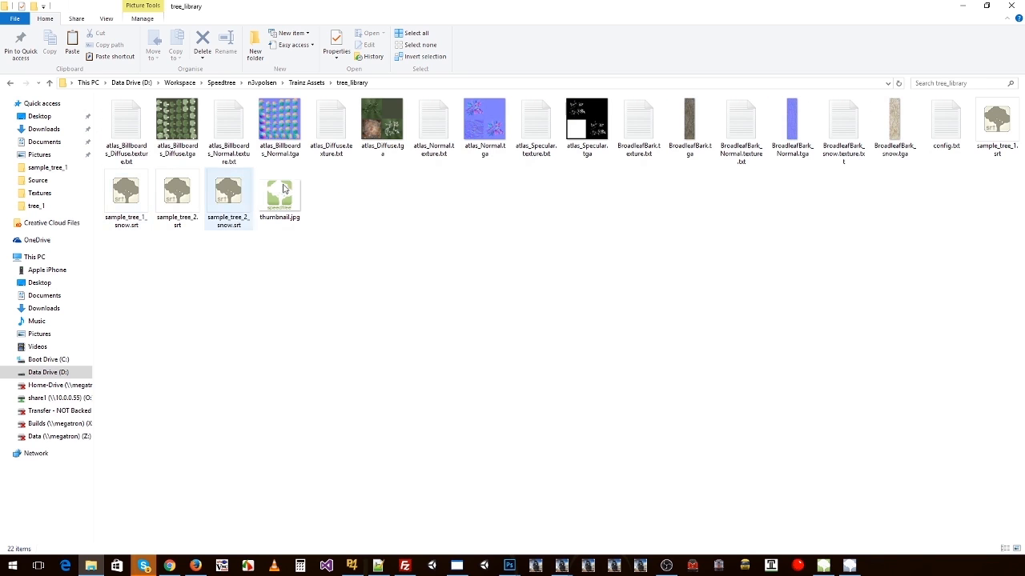
click(983, 149)
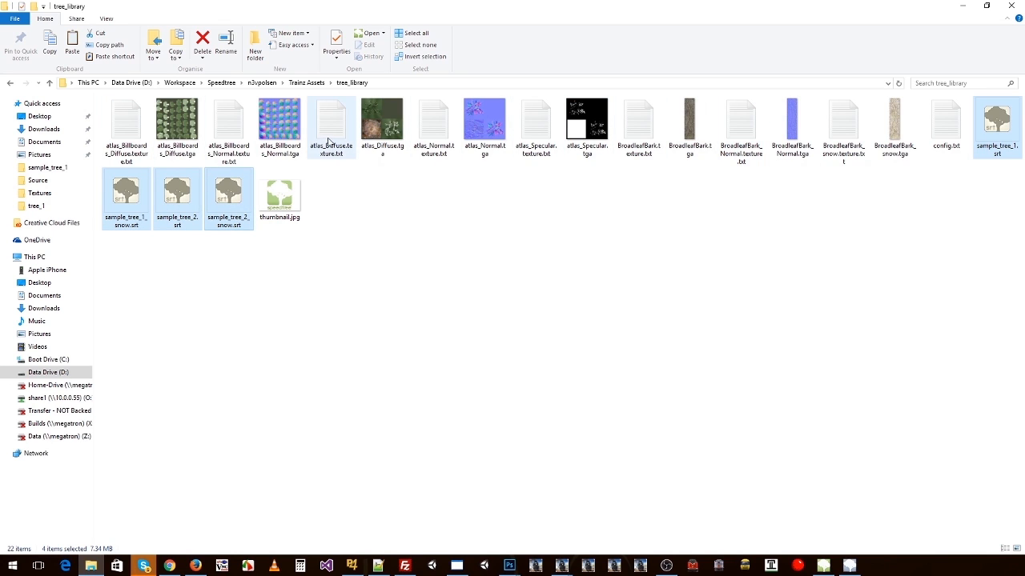
Step: Open the sample_tree_1 folder in Trainz Assets and review the files it contains
click(307, 83)
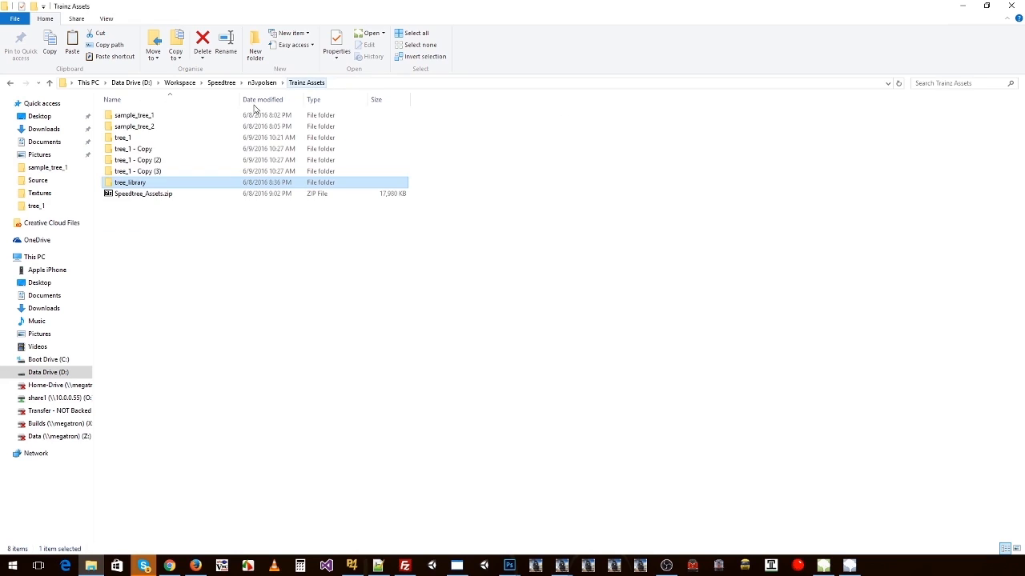
click(134, 116)
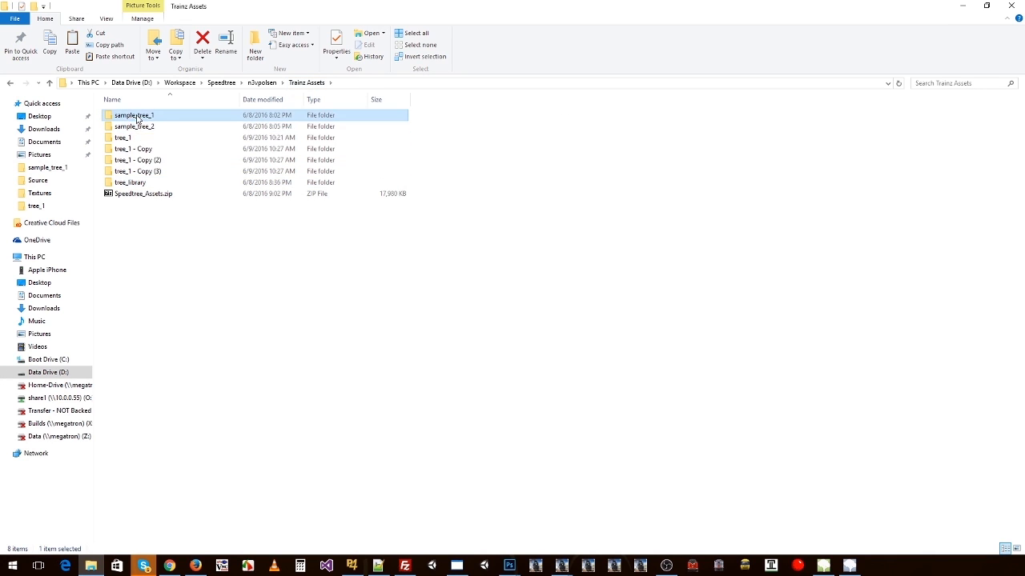
double_click(134, 117)
click(170, 128)
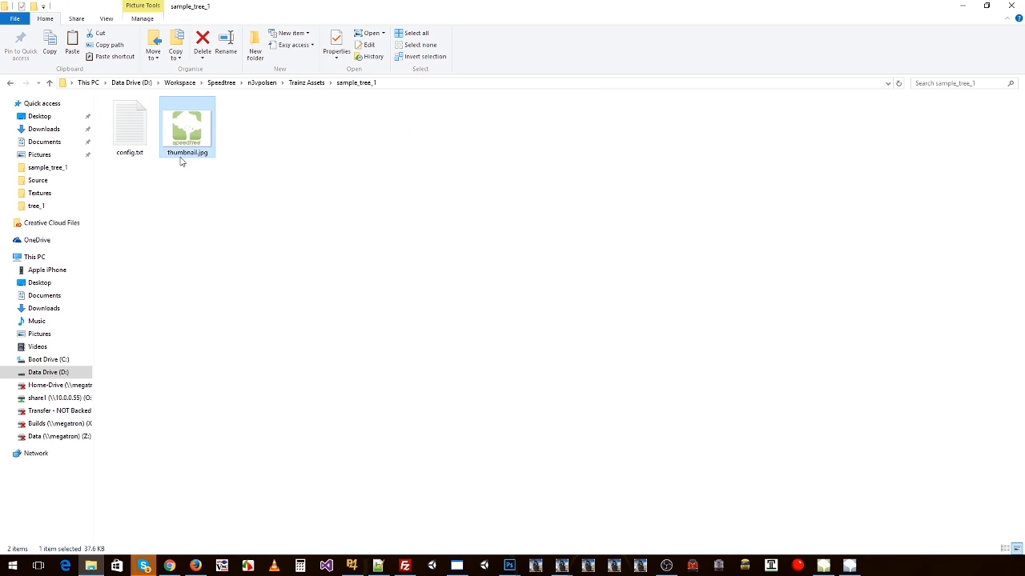
Step: Delete the three tree_1 copy folders from Trainz Assets
click(306, 83)
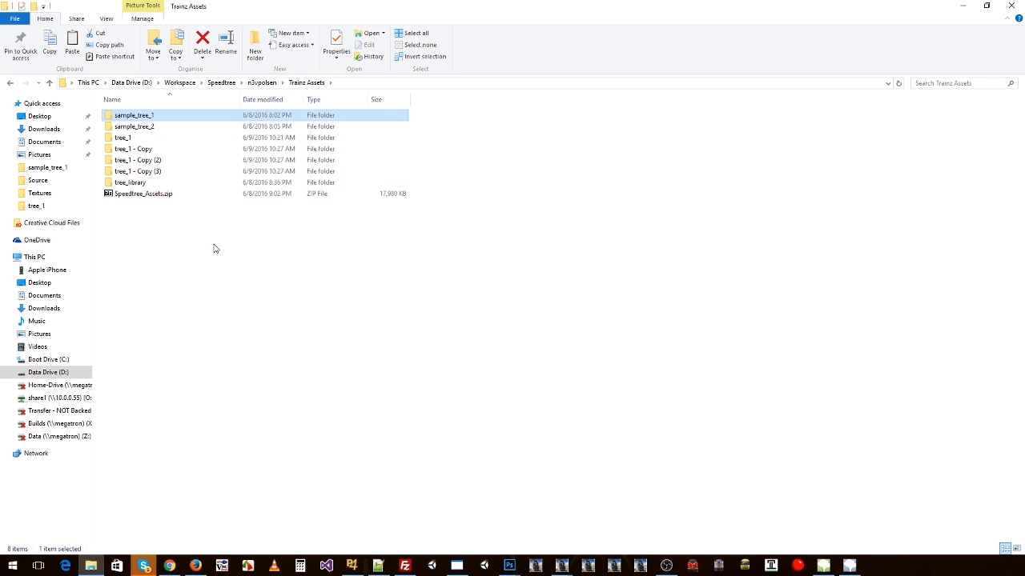
click(141, 151)
shift+click(144, 173)
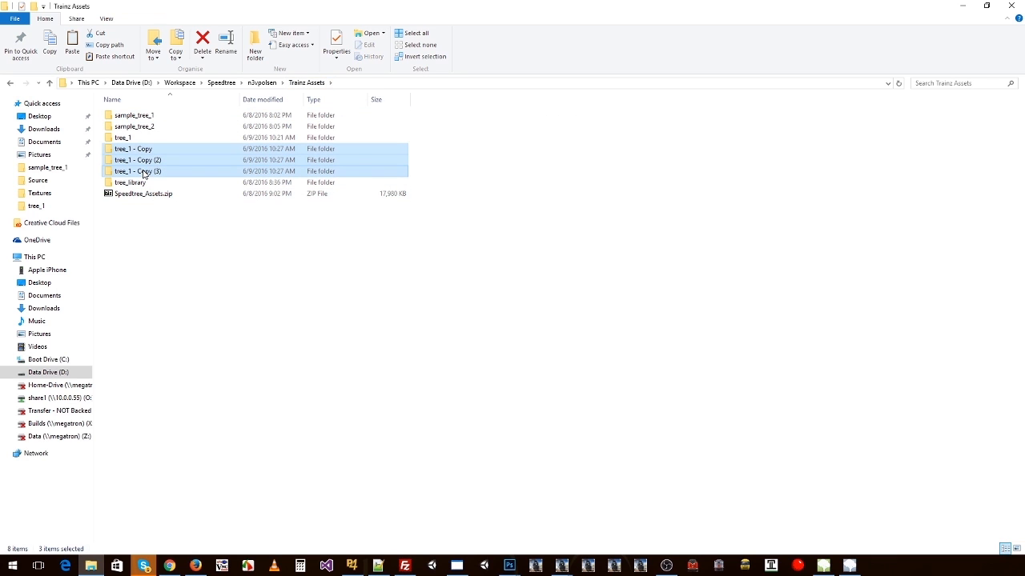
key(Delete)
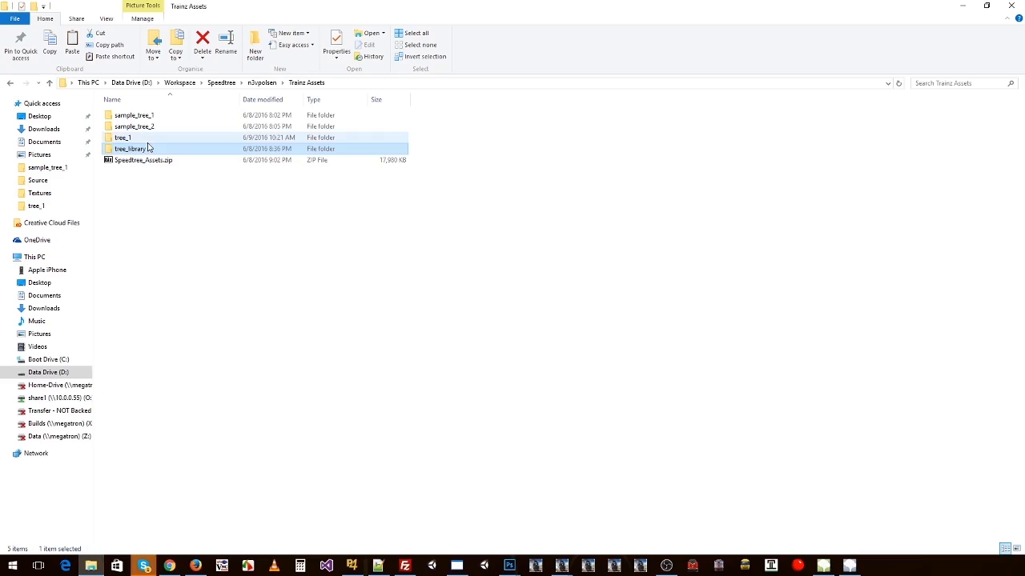
Step: Switch to SpeedTree Modeler and close tree_1_snow.spm without saving, along with tree_1.spm
key(alt+Tab)
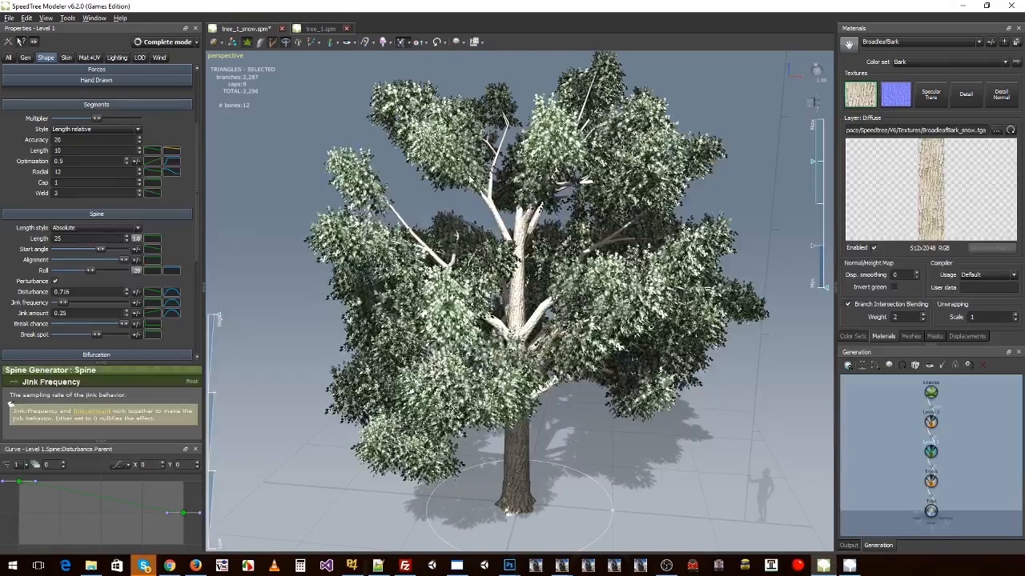
drag(461, 195, 496, 240)
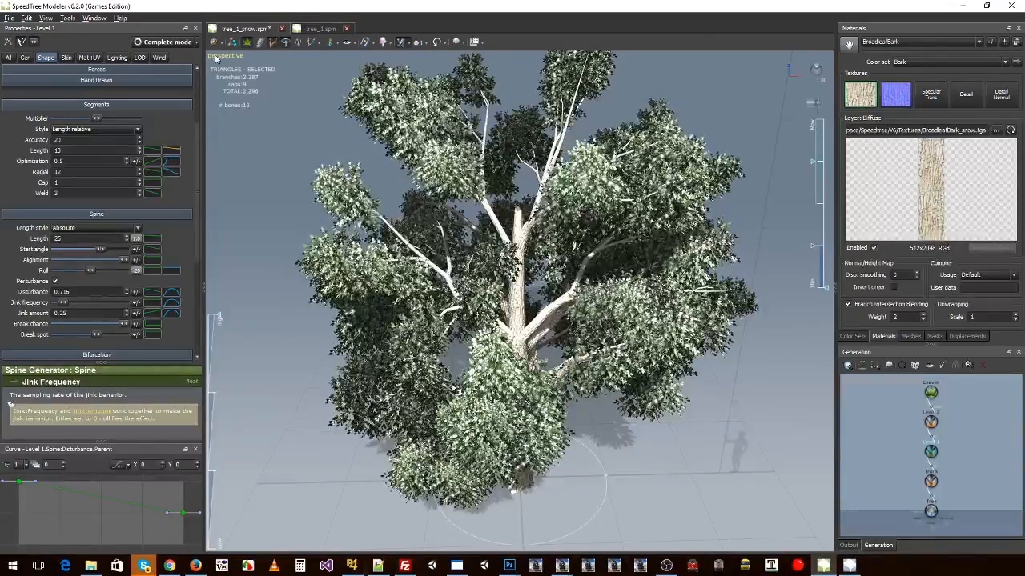
click(281, 28)
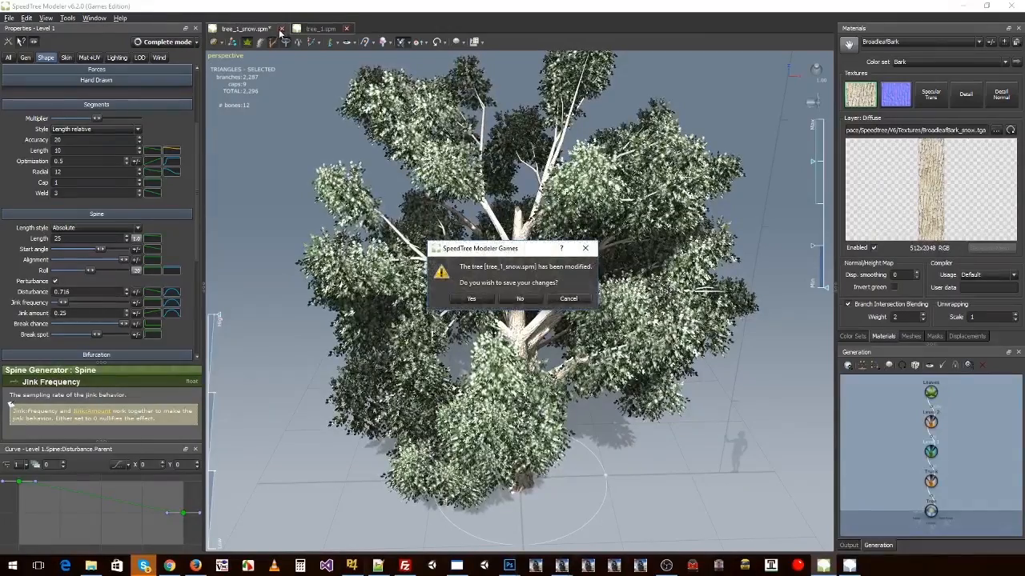
key(n)
click(263, 30)
Step: Reopen the recent models tree_1_snow.spm and tree_1.spm
key(alt+Tab)
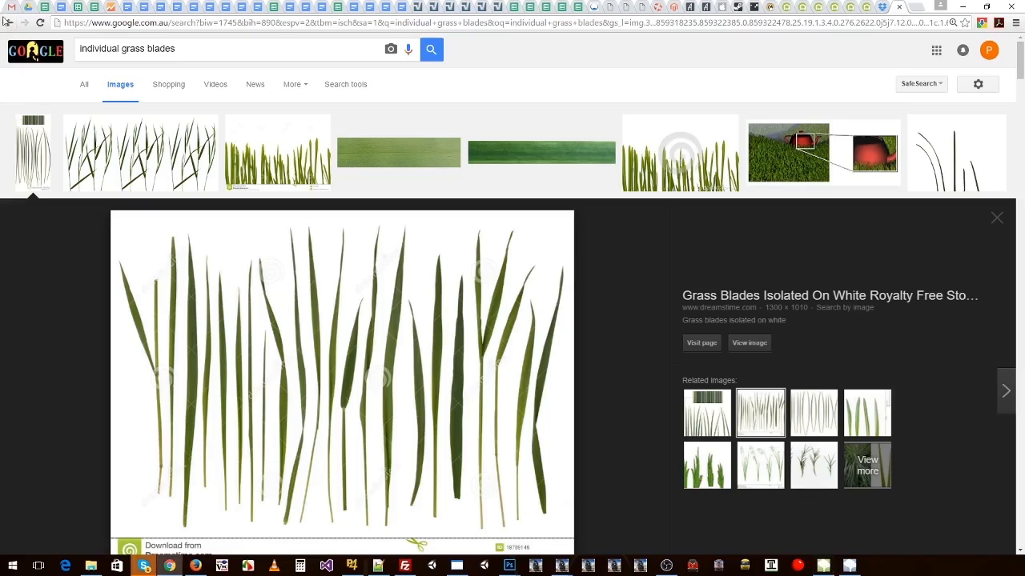
key(alt+Tab)
click(10, 18)
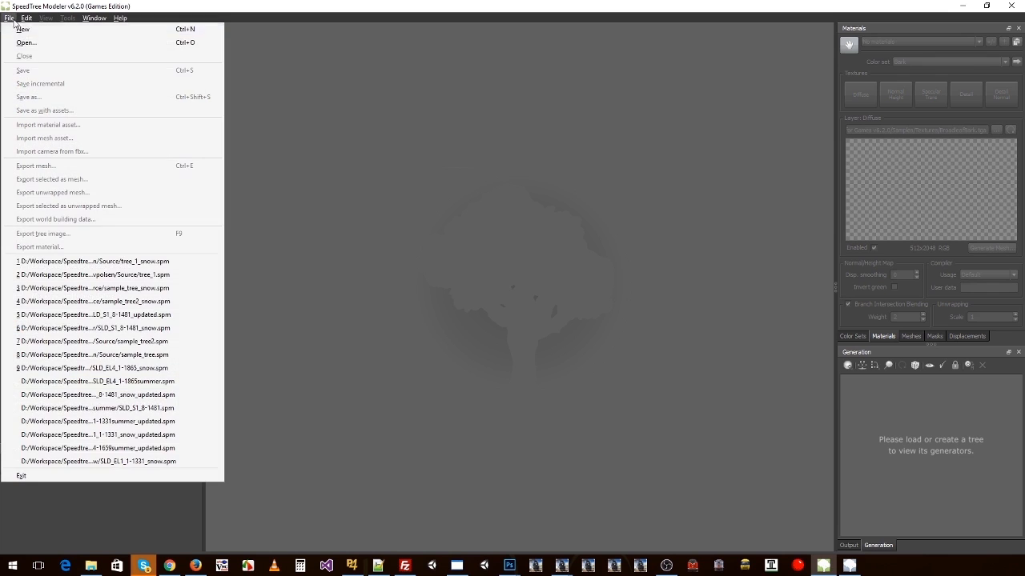
click(156, 265)
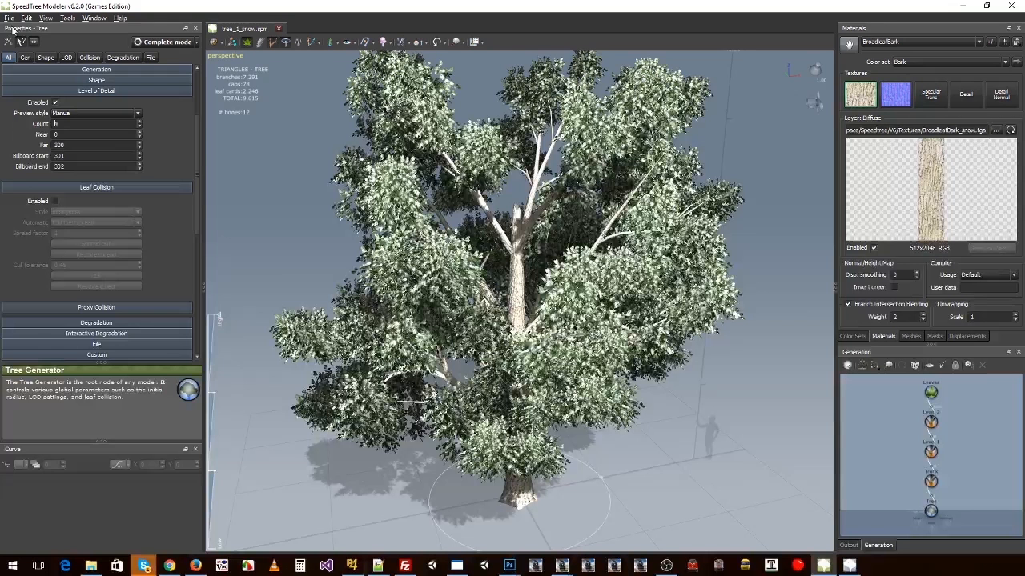
click(9, 18)
click(150, 275)
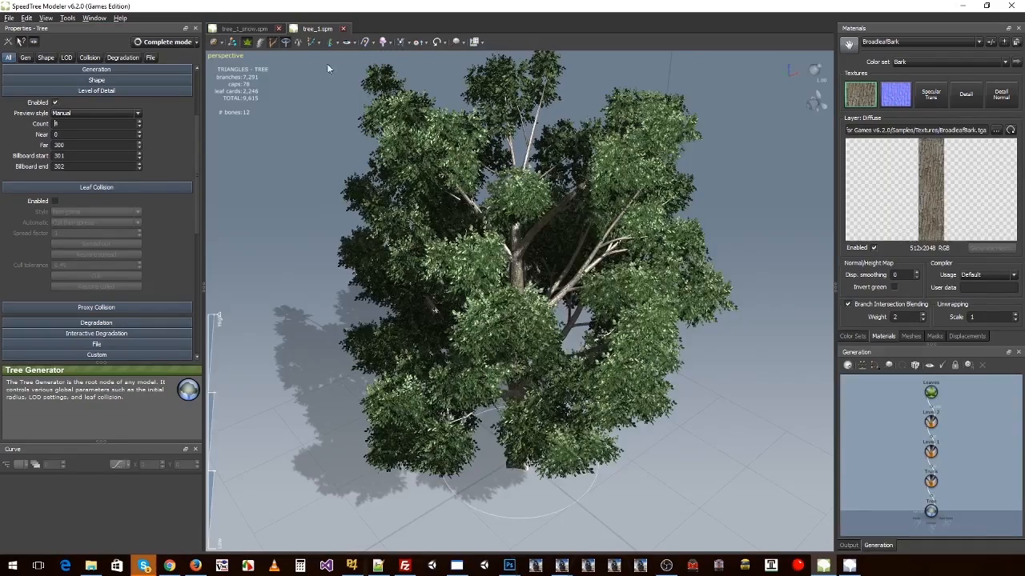
Step: Save the tree_1 model as tree_2.spm in the Source folder, and close tree_1_snow.spm
right_click(493, 210)
click(409, 197)
drag(581, 214, 542, 206)
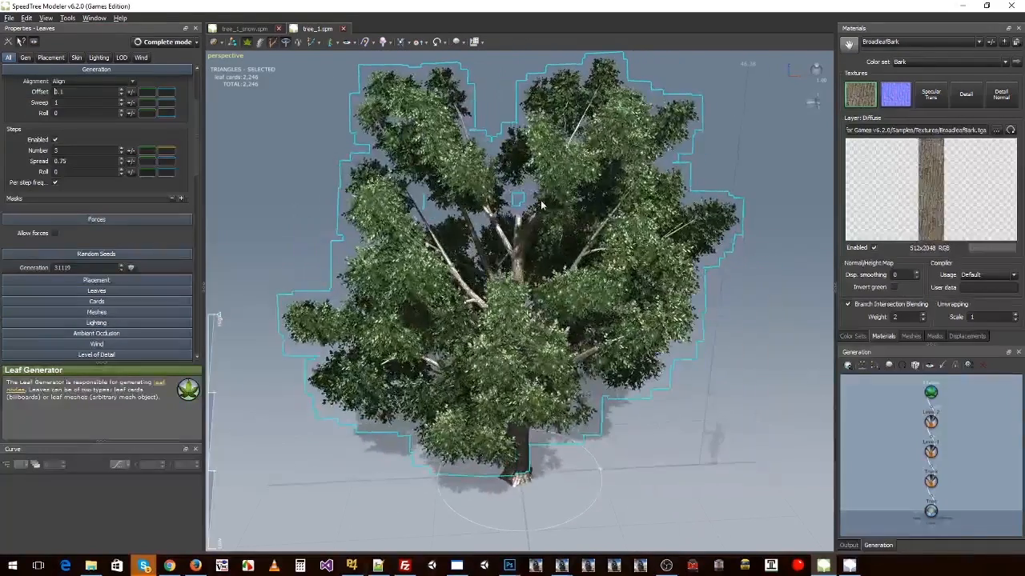
click(8, 18)
click(31, 97)
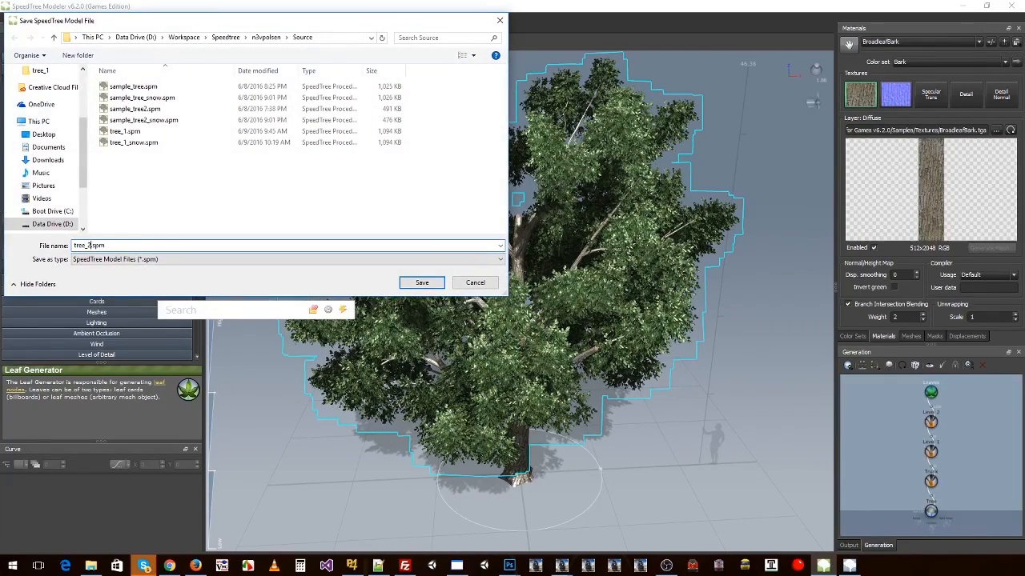
key(Return)
click(247, 29)
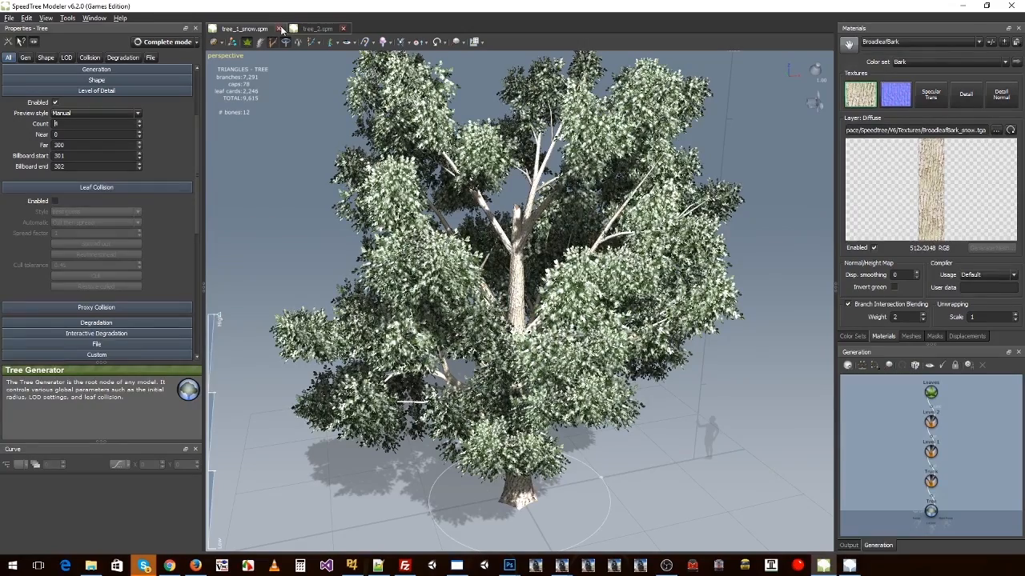
click(278, 29)
mouse_move(533, 271)
mouse_down()
mouse_move(473, 276)
mouse_move(520, 288)
mouse_move(551, 279)
mouse_up()
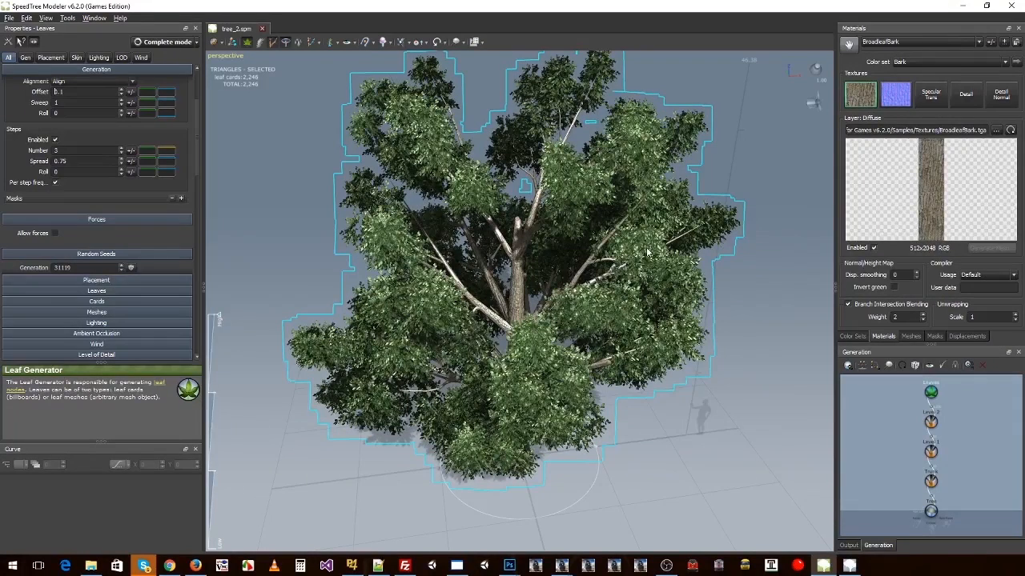
Step: Load the Cross-Foil.stm mesh from the sample meshes and apply it to the leaves of tree_2
click(893, 41)
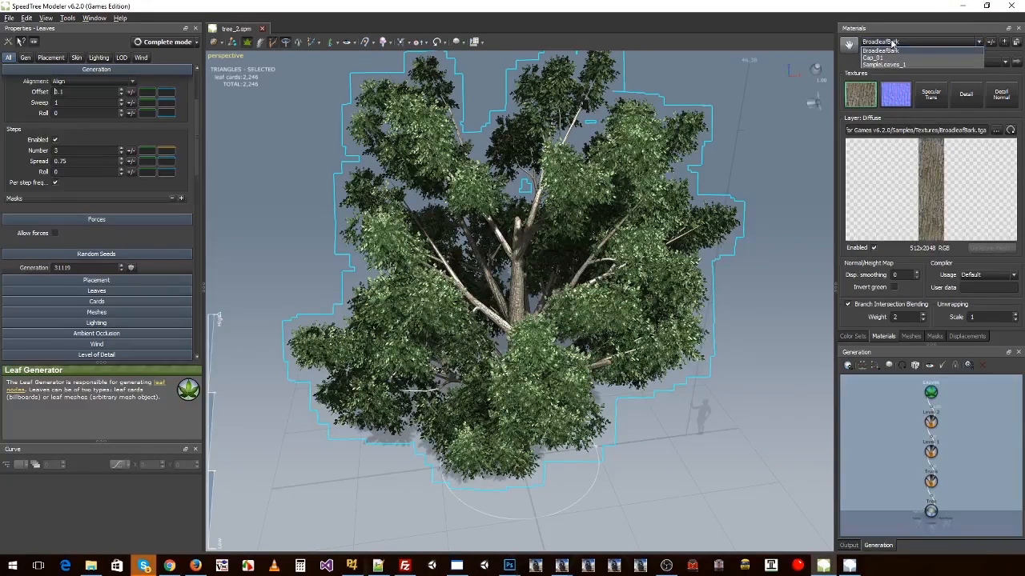
click(884, 64)
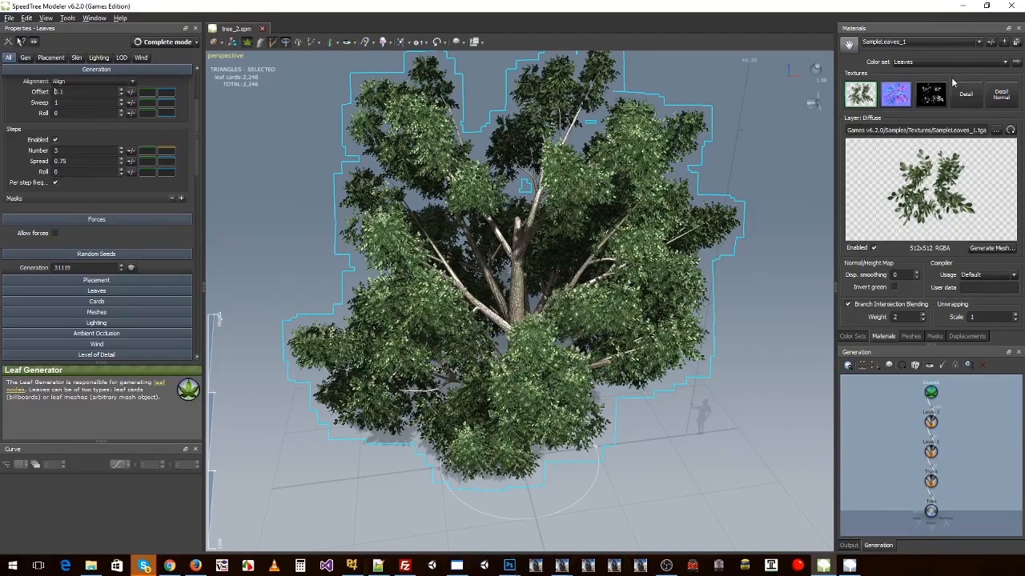
click(908, 336)
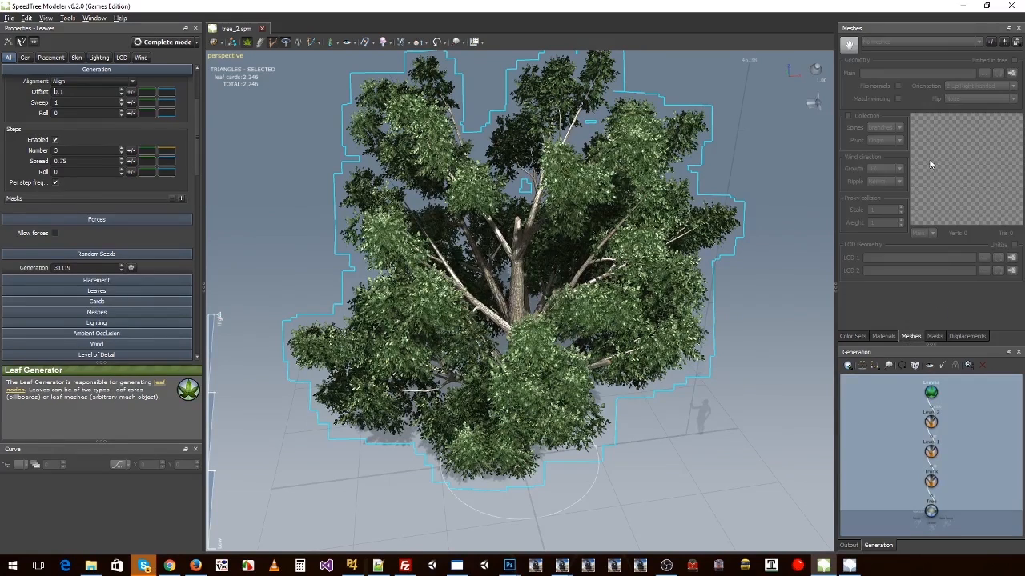
click(1011, 45)
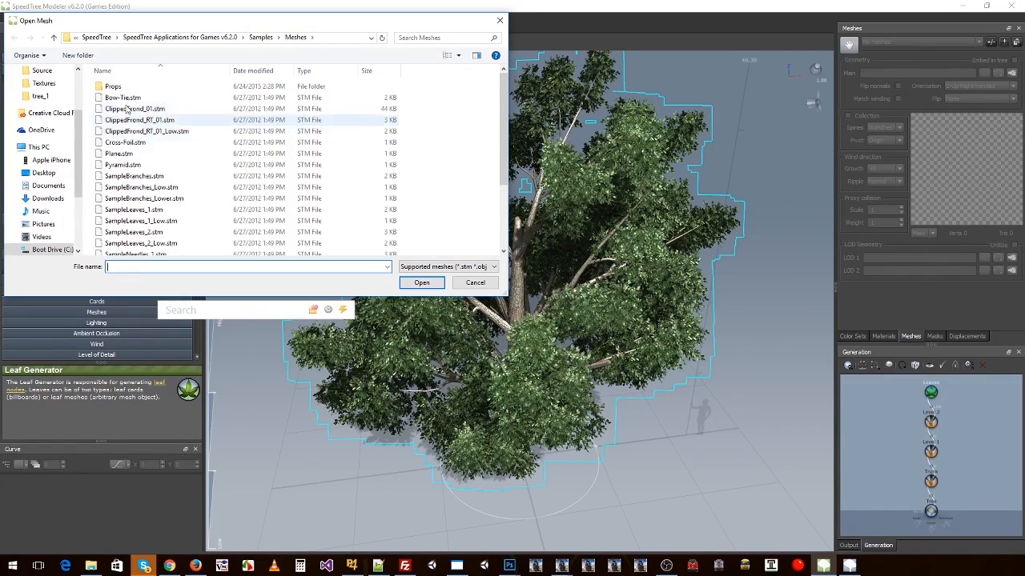
double_click(125, 142)
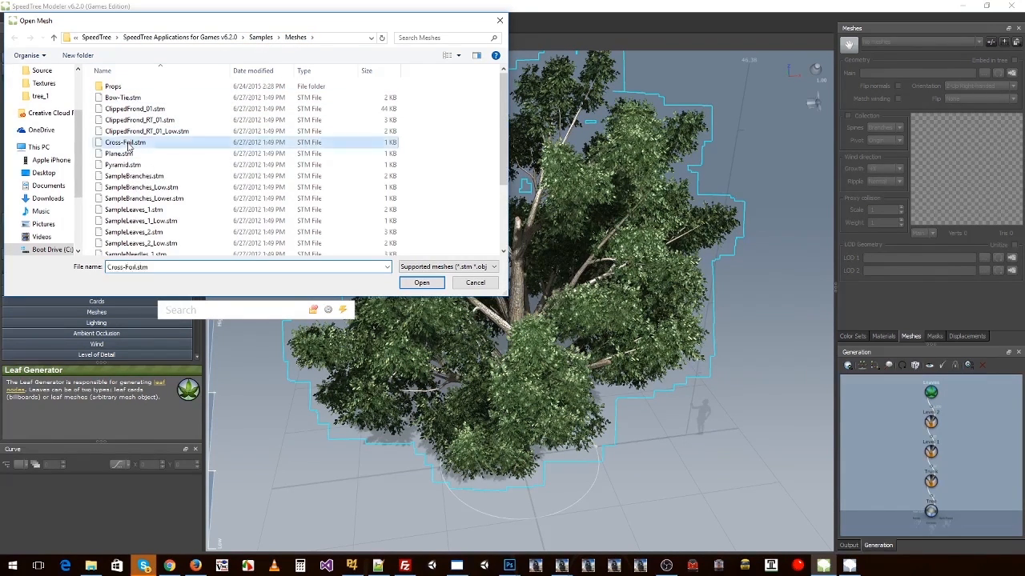
drag(937, 190, 963, 177)
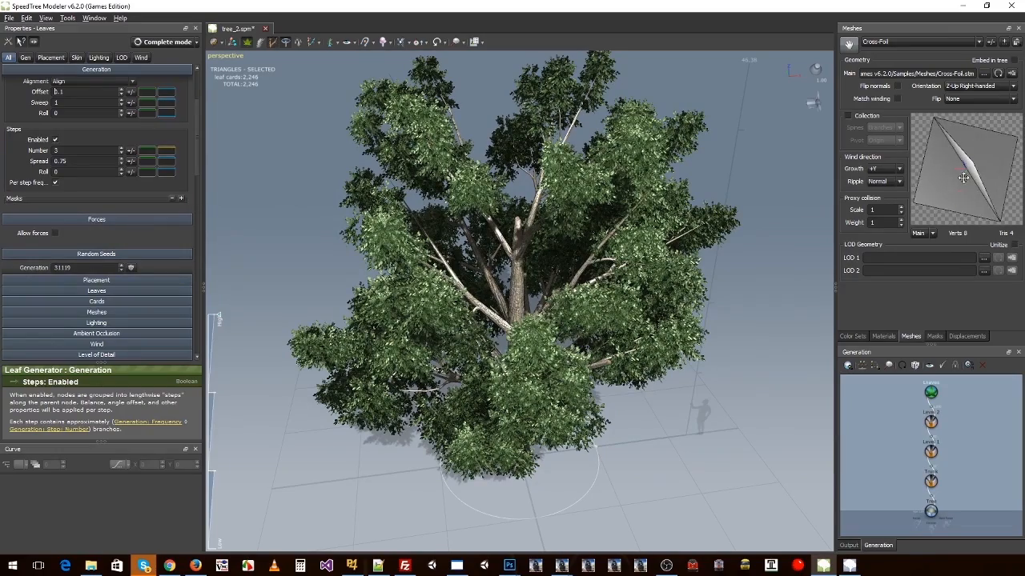
click(693, 131)
drag(693, 131, 509, 205)
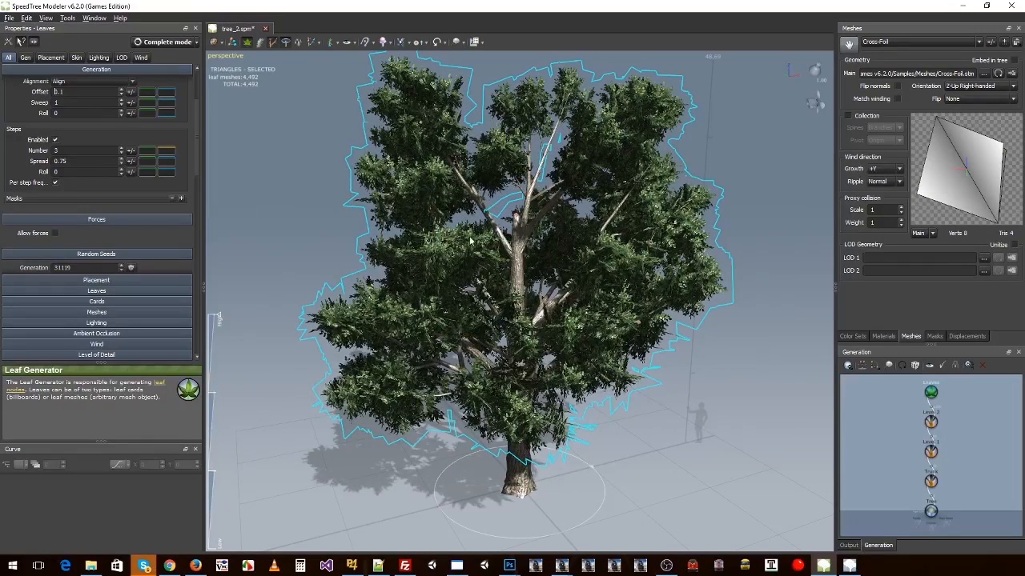
Step: Shorten the spine length of the Level 1 branches
click(932, 425)
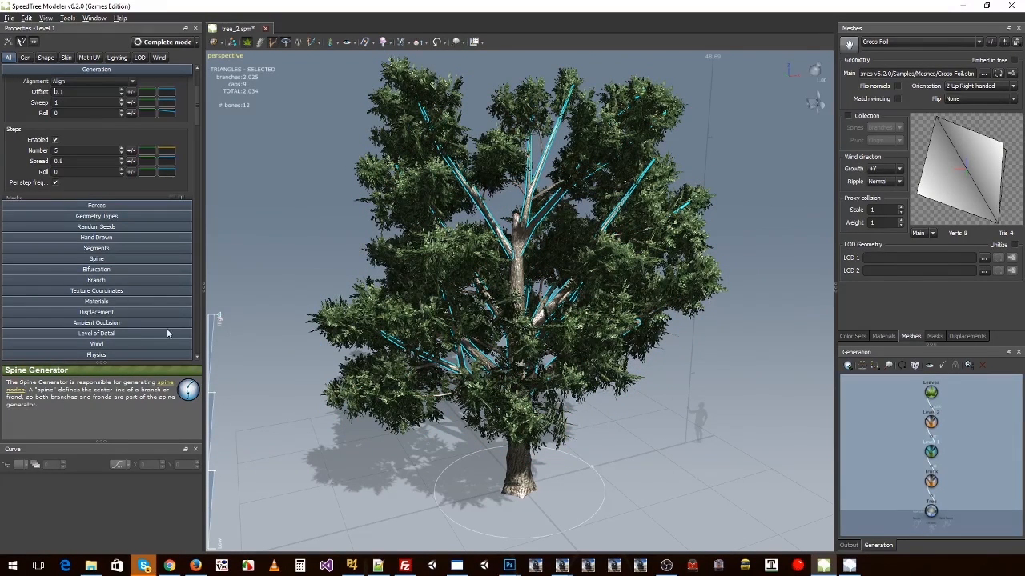
click(93, 260)
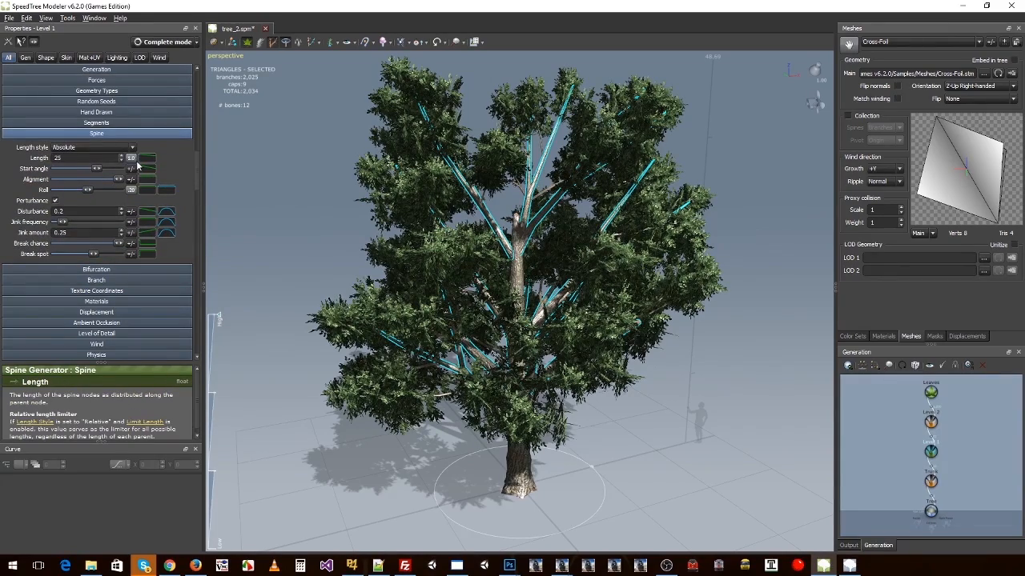
drag(122, 161, 121, 248)
Step: Raise the Level 1 branches up the trunk by setting generation First to about 0.567 and Last to about 1.665
click(96, 69)
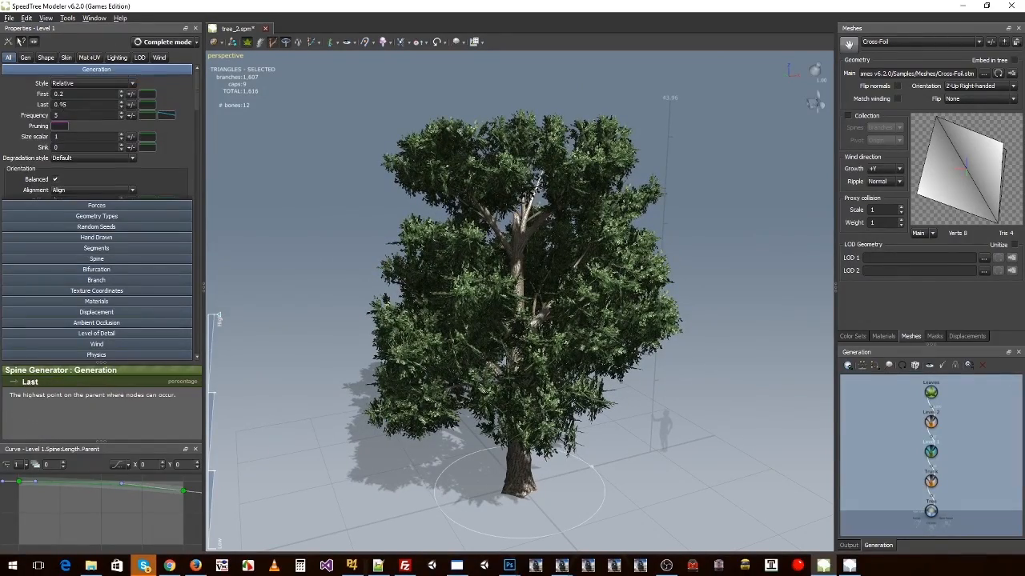
drag(121, 105, 121, 61)
drag(631, 230, 488, 309)
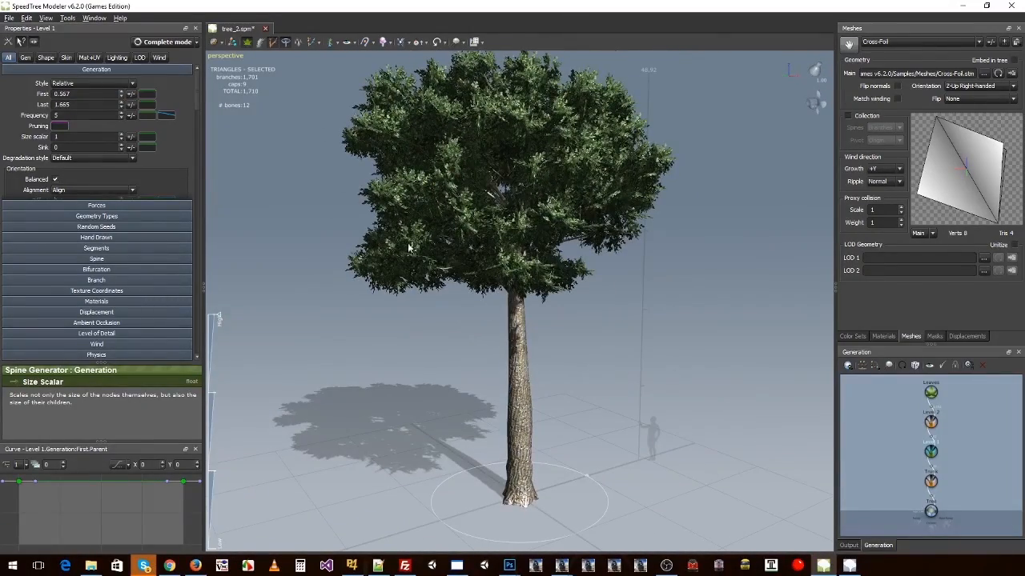
click(271, 154)
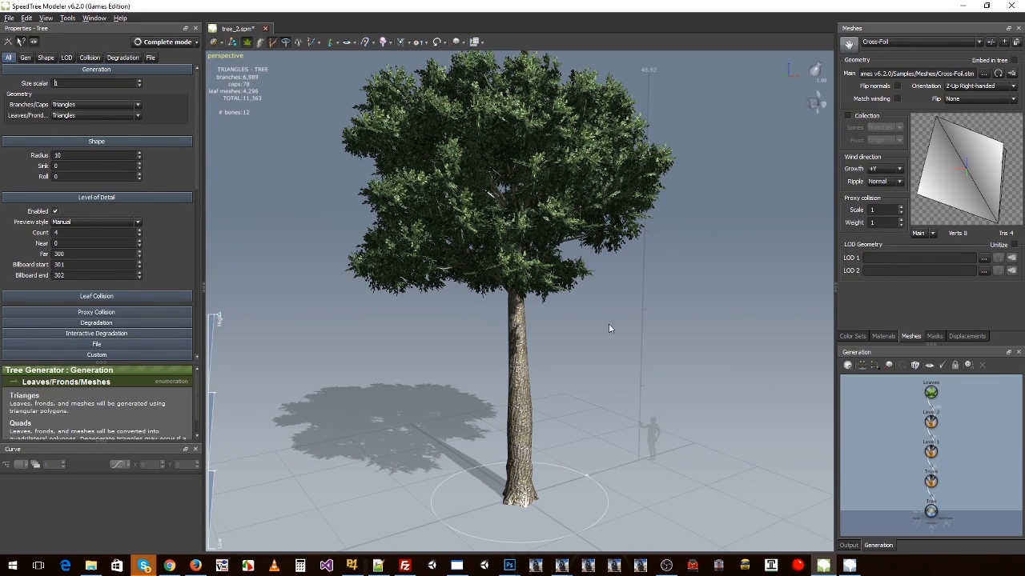
Step: Set the Level 1 branch frequency to 2 and the orientation offset to about -0.554
click(931, 454)
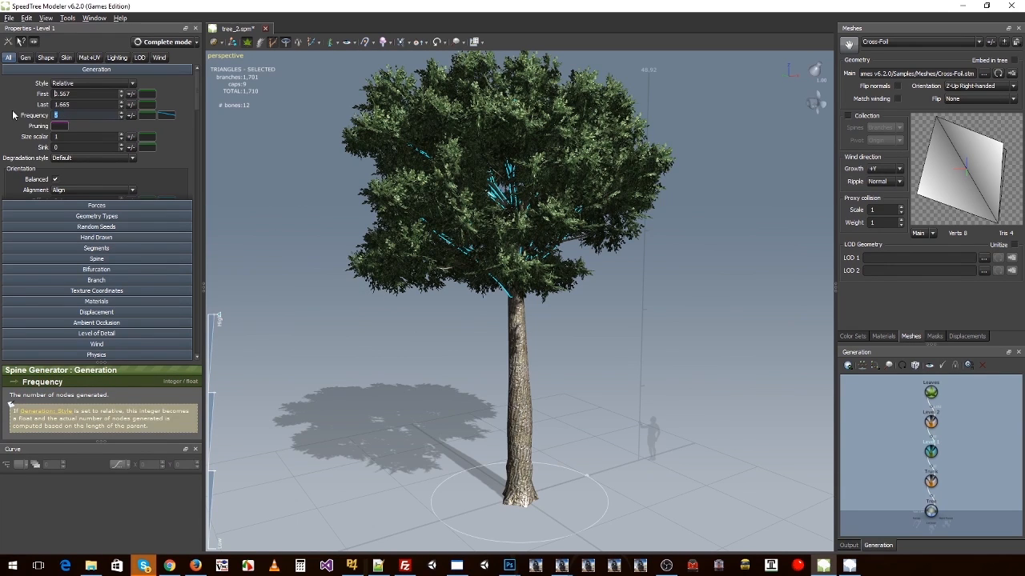
text(2)
key(Return)
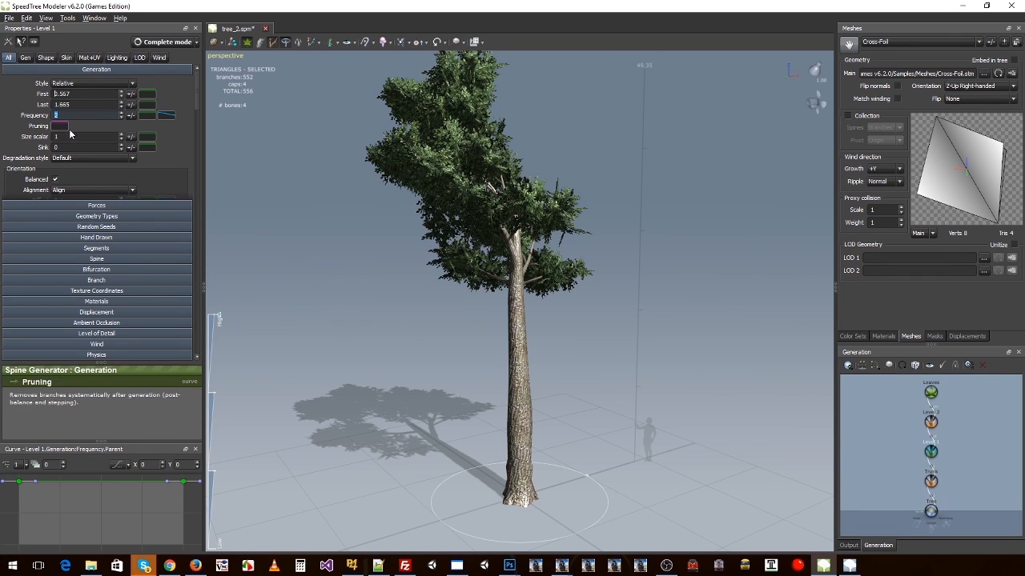
scroll(182, 151, down, 1)
scroll(183, 151, down, 1)
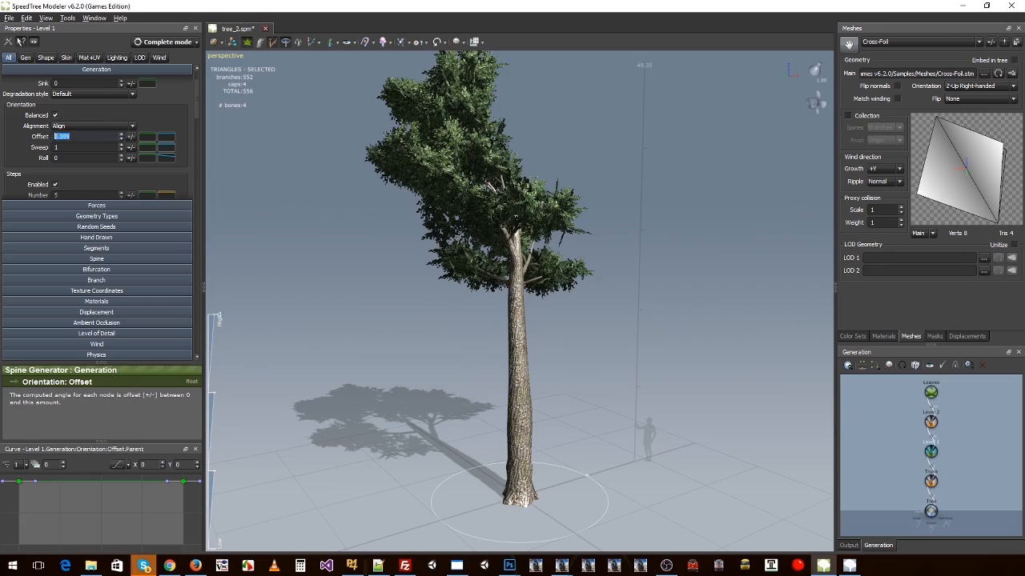
drag(120, 137, 121, 159)
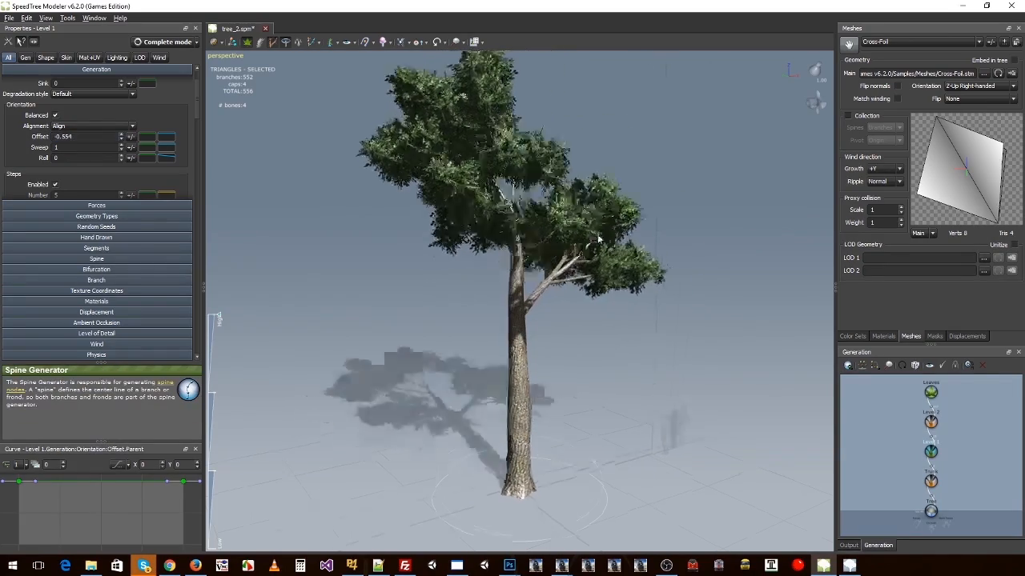
drag(598, 239, 531, 250)
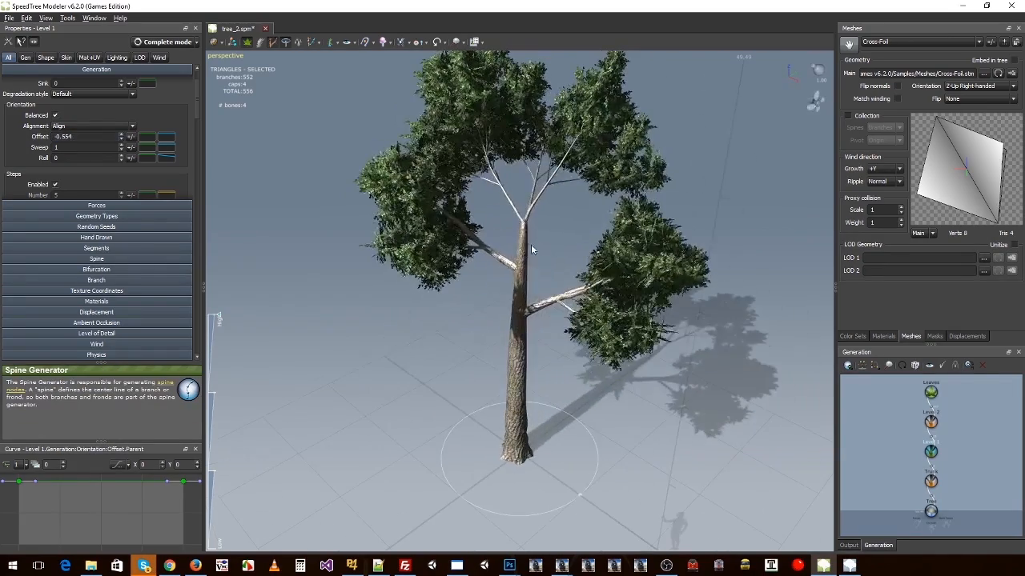
Step: Rotate two individual Level 1 branches on the upper trunk in node editing mode, and return to generator mode
click(247, 43)
click(491, 255)
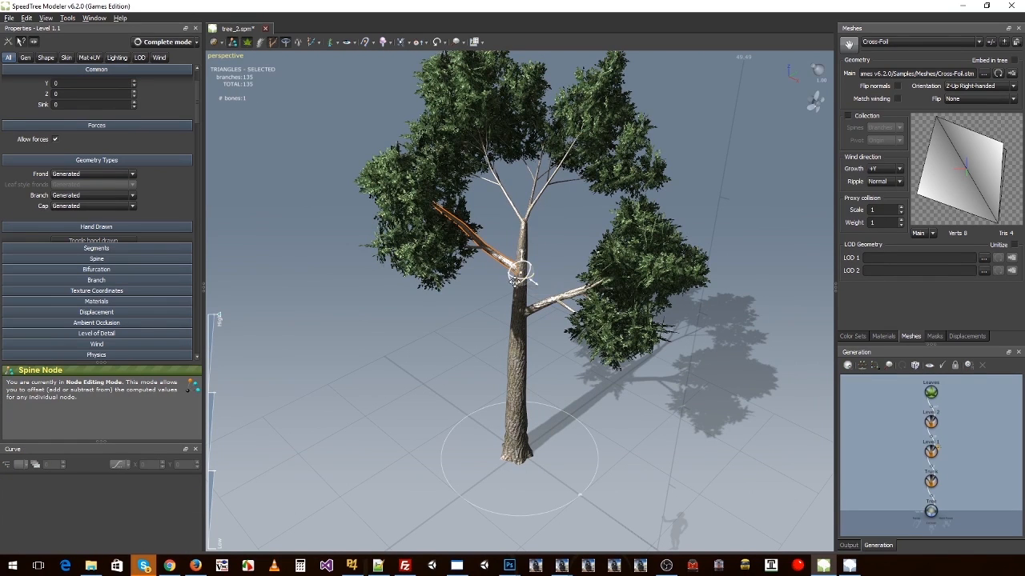
drag(516, 276, 549, 283)
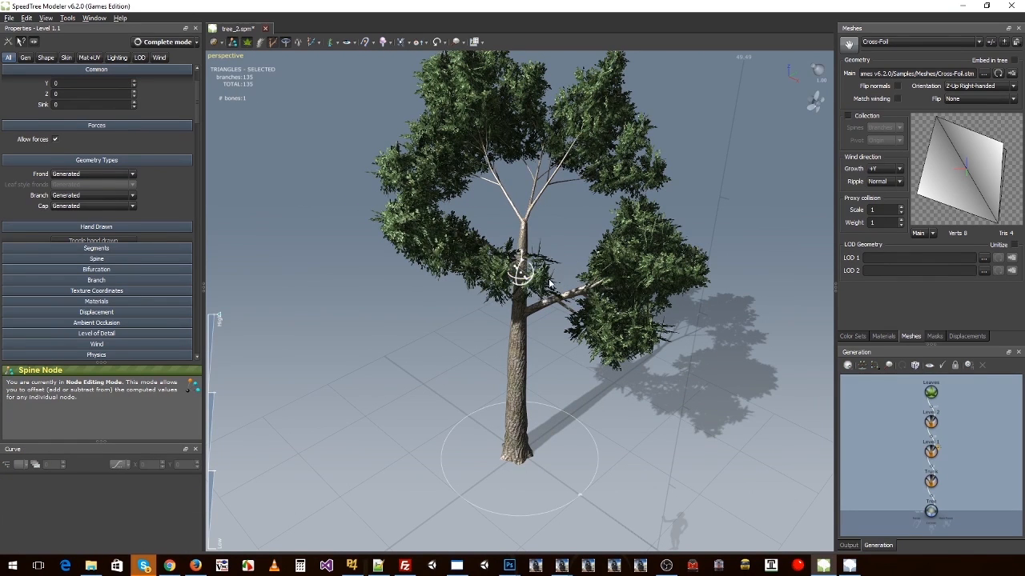
click(514, 209)
click(513, 206)
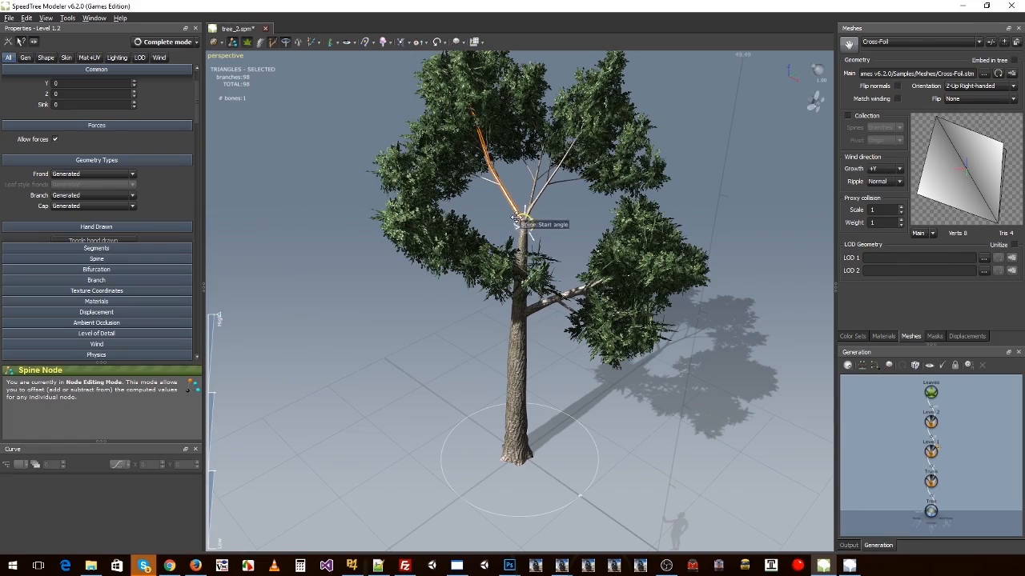
drag(516, 218, 446, 294)
click(233, 42)
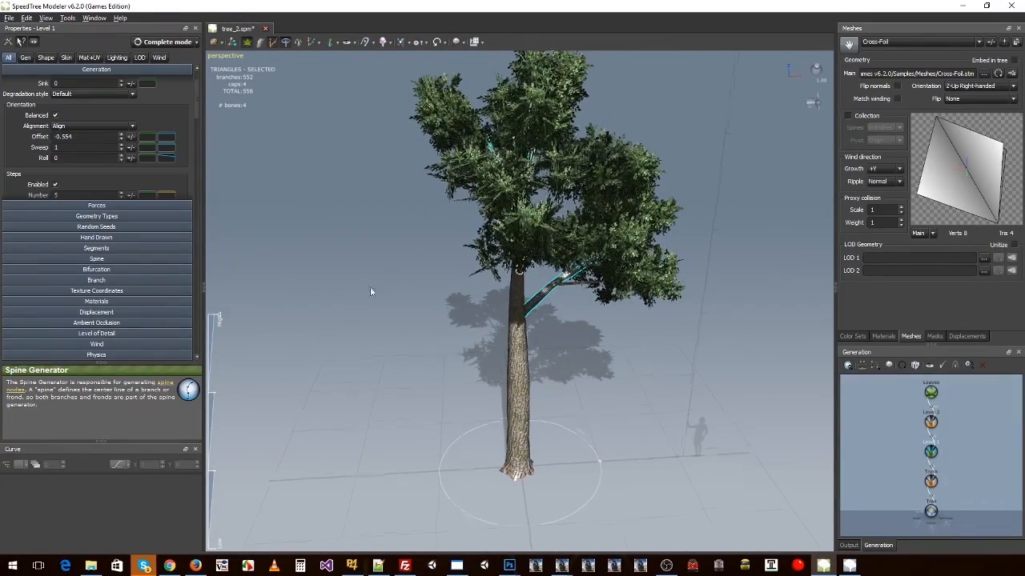
Step: Deselect the branches, check the reshaped tree from several sides and save tree_2.spm
drag(370, 289, 483, 296)
click(361, 317)
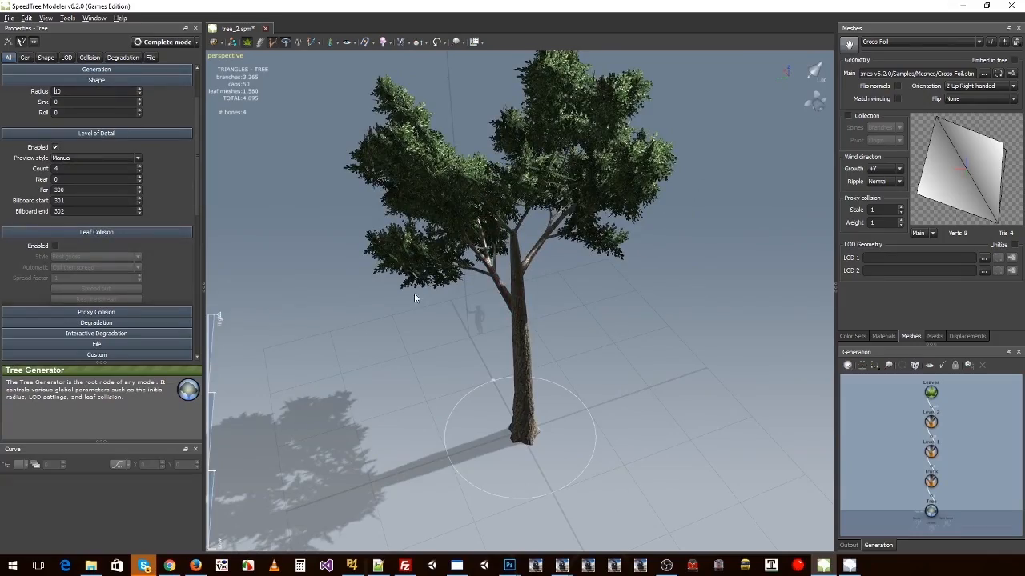
drag(569, 330, 384, 288)
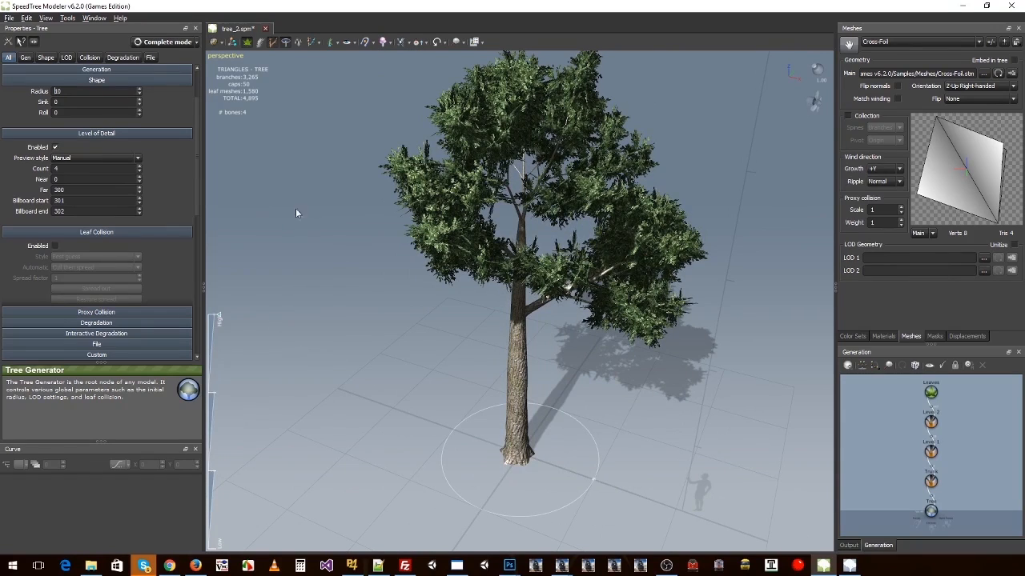
click(503, 101)
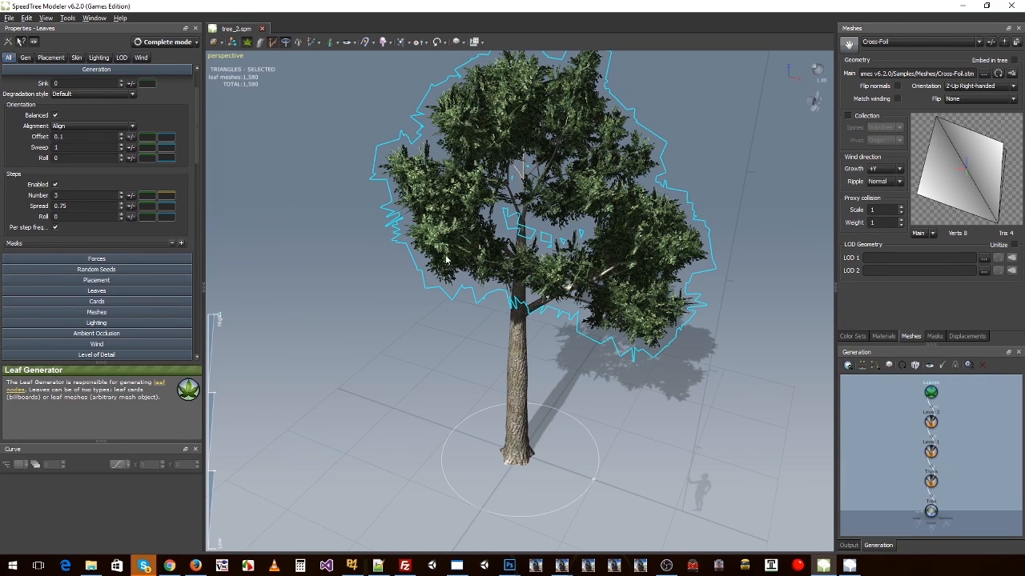
click(11, 18)
click(40, 94)
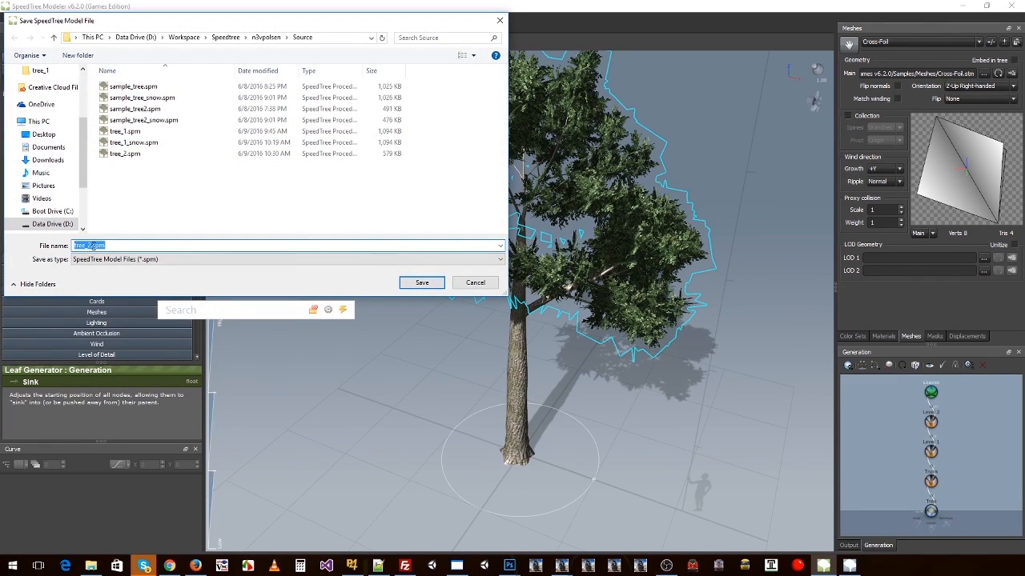
click(463, 283)
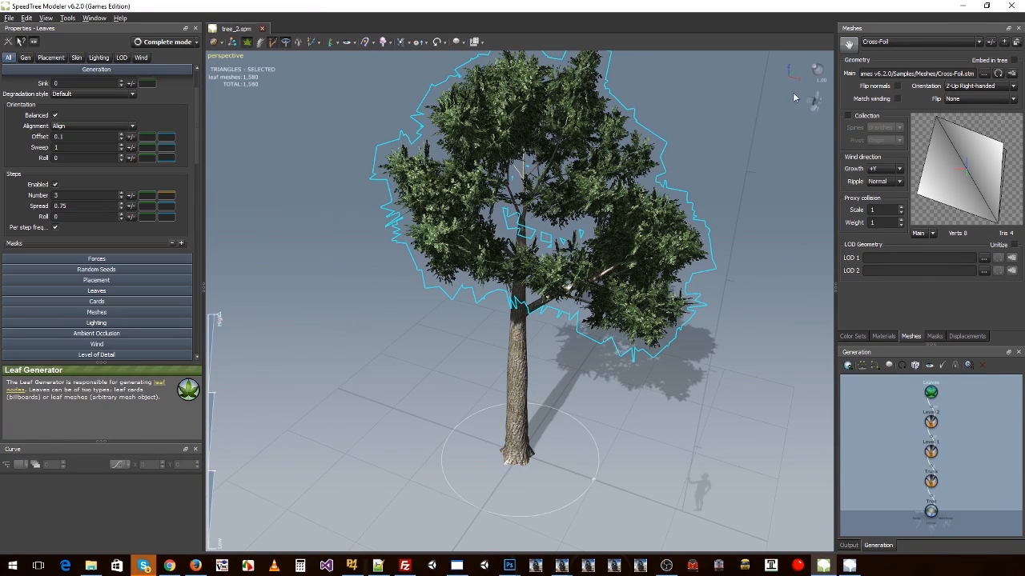
Step: Deselect the tree parts and slightly lighten the ambient color of the Bark color set
click(854, 336)
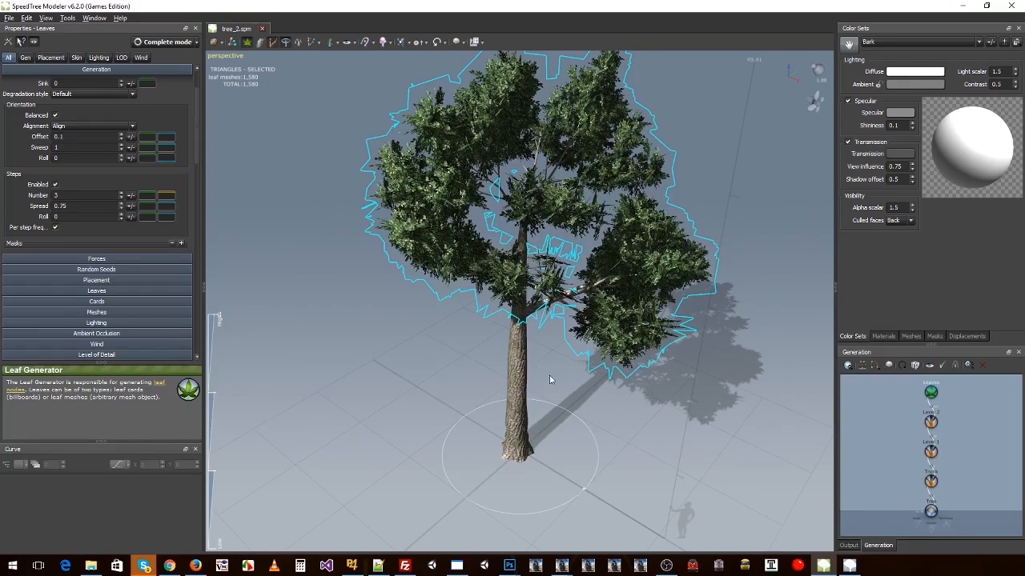
click(526, 380)
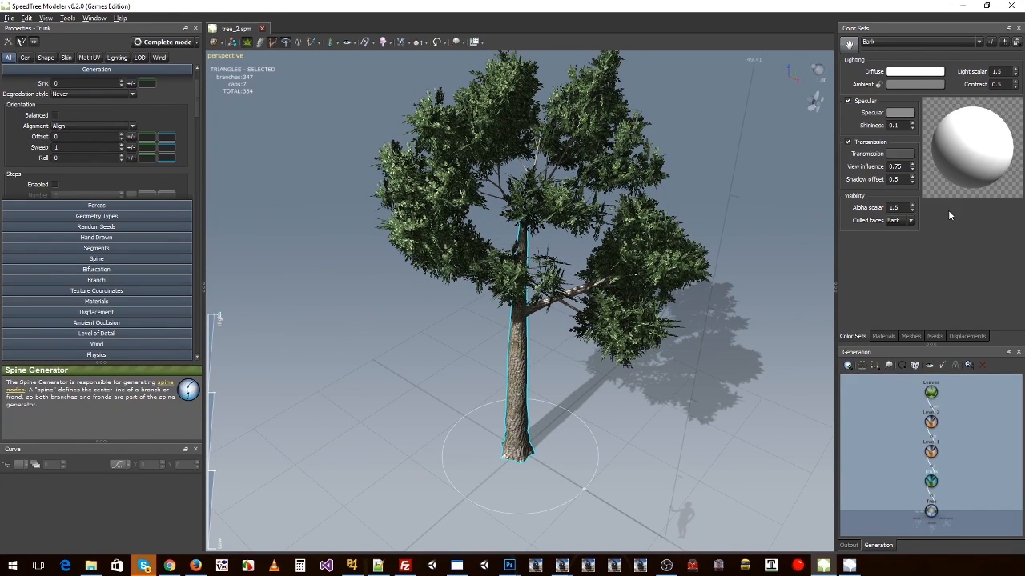
click(619, 358)
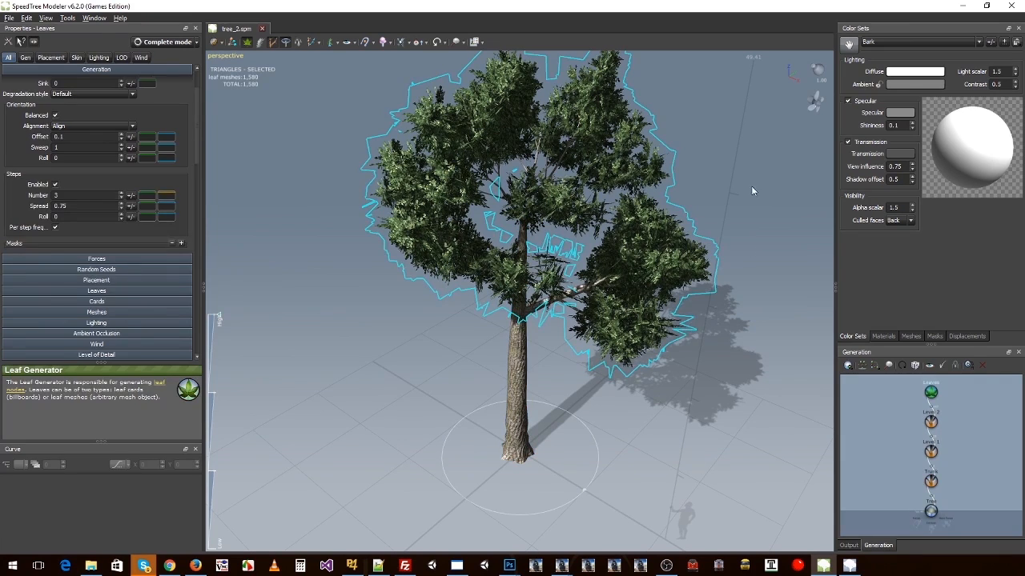
click(751, 187)
click(900, 84)
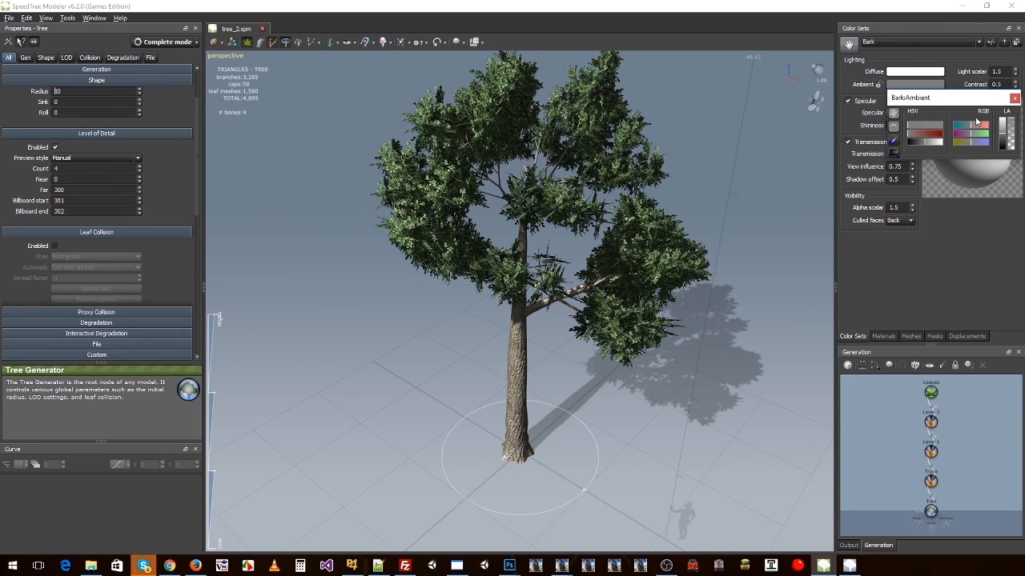
mouse_move(1002, 137)
mouse_down()
mouse_move(1005, 126)
mouse_move(1006, 136)
mouse_up()
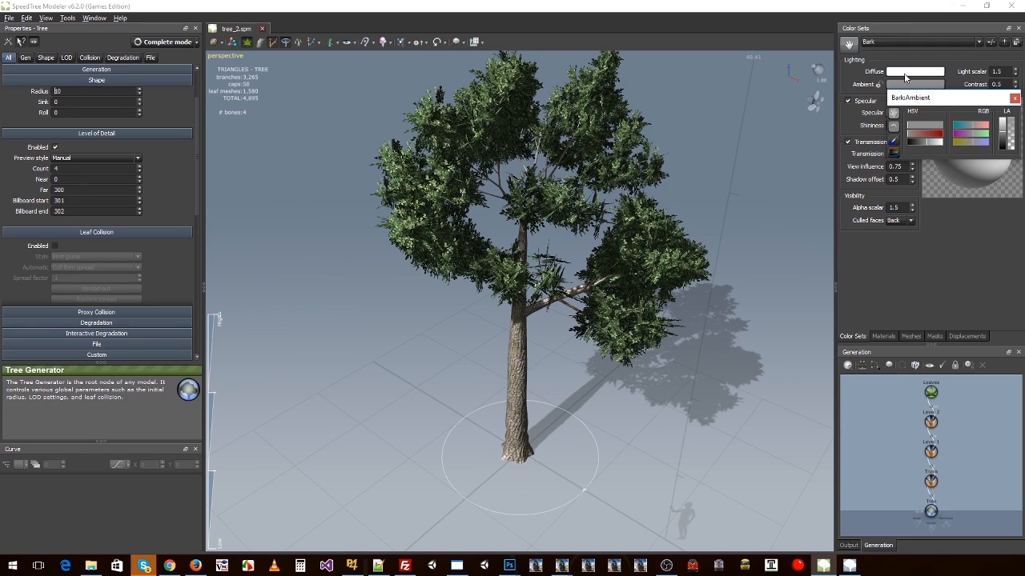
Step: Set the Bark color set's light scalar to 2 and lighten its specular color to light grey
click(977, 62)
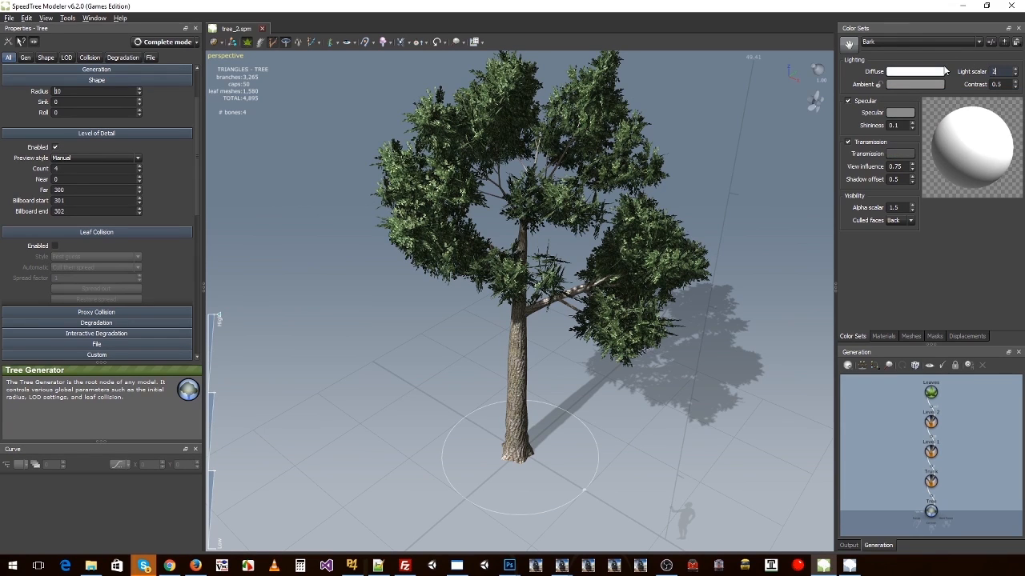
text(2)
key(Return)
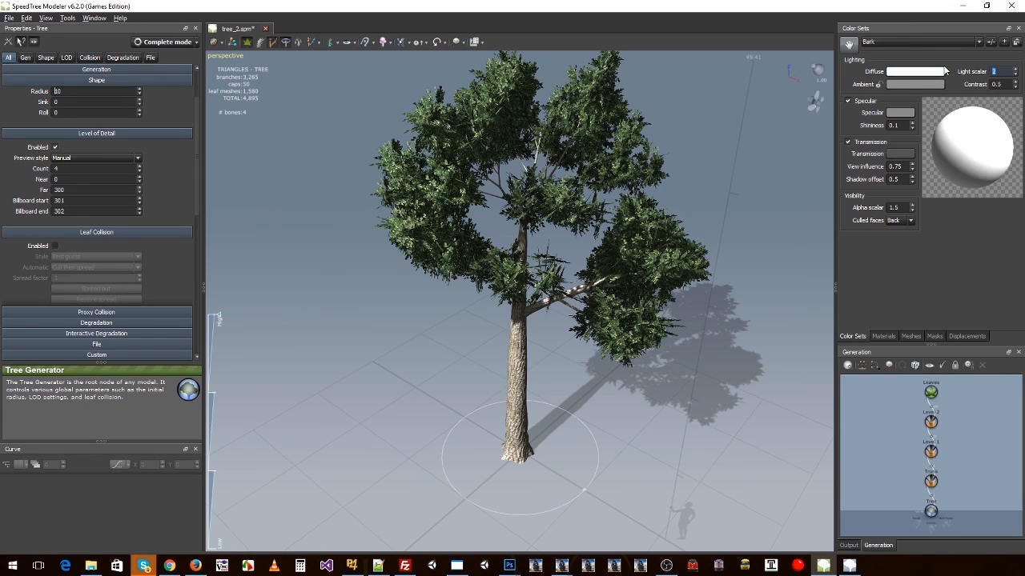
click(897, 113)
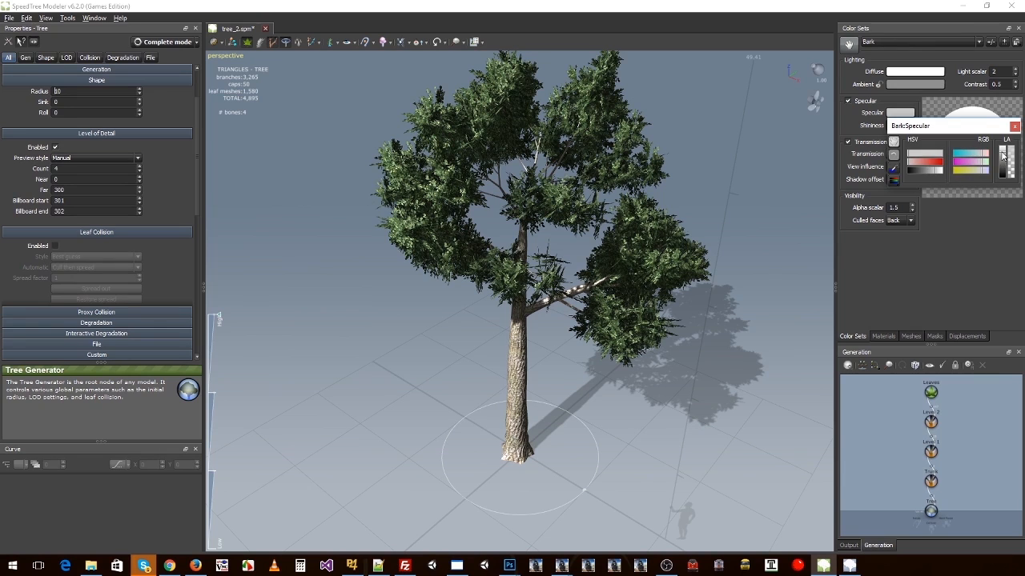
click(916, 285)
Step: Set the Leaves color set's light scalar to 2 and brighten its ambient color to near white
click(608, 242)
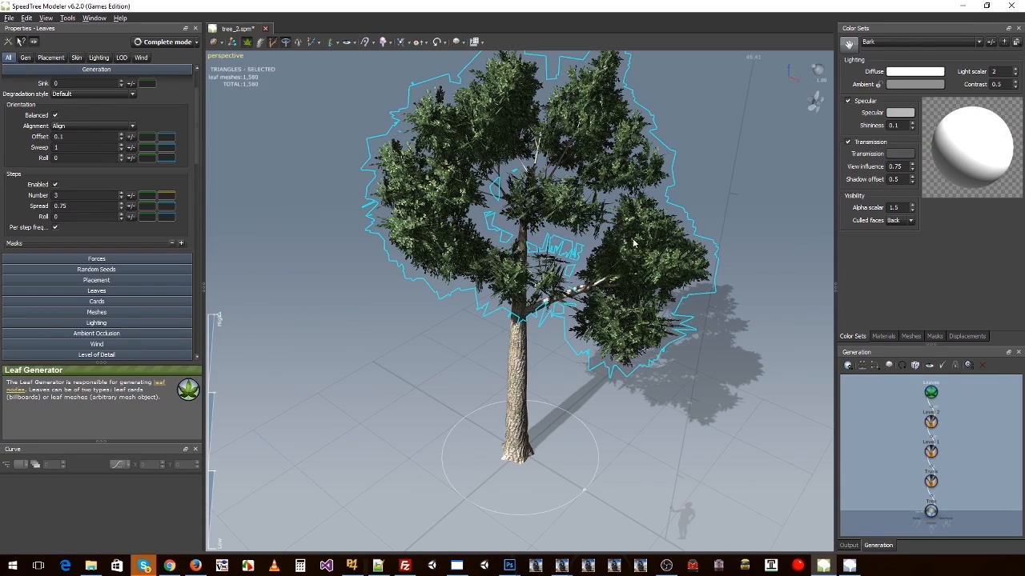
click(881, 50)
click(880, 65)
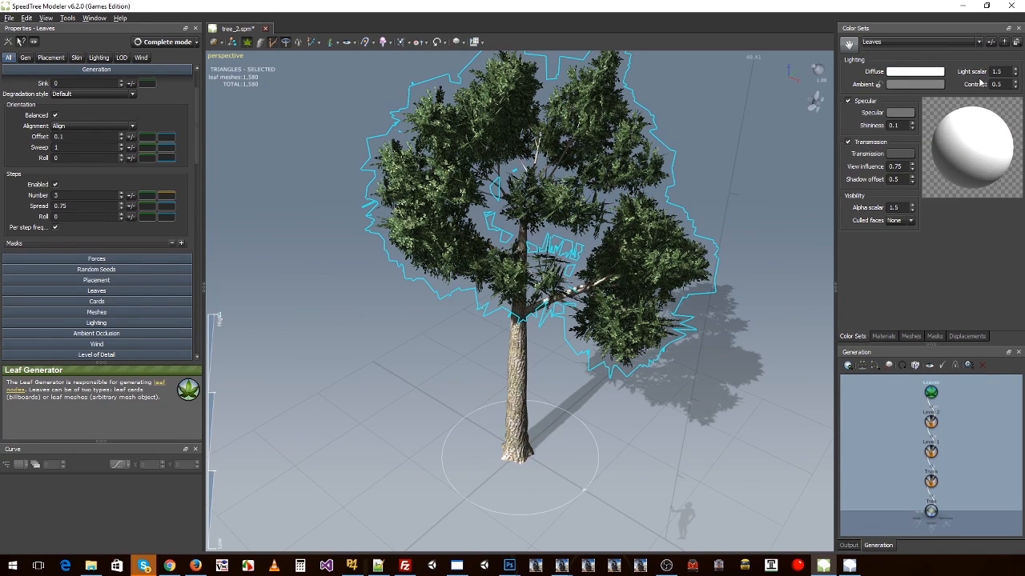
text(2)
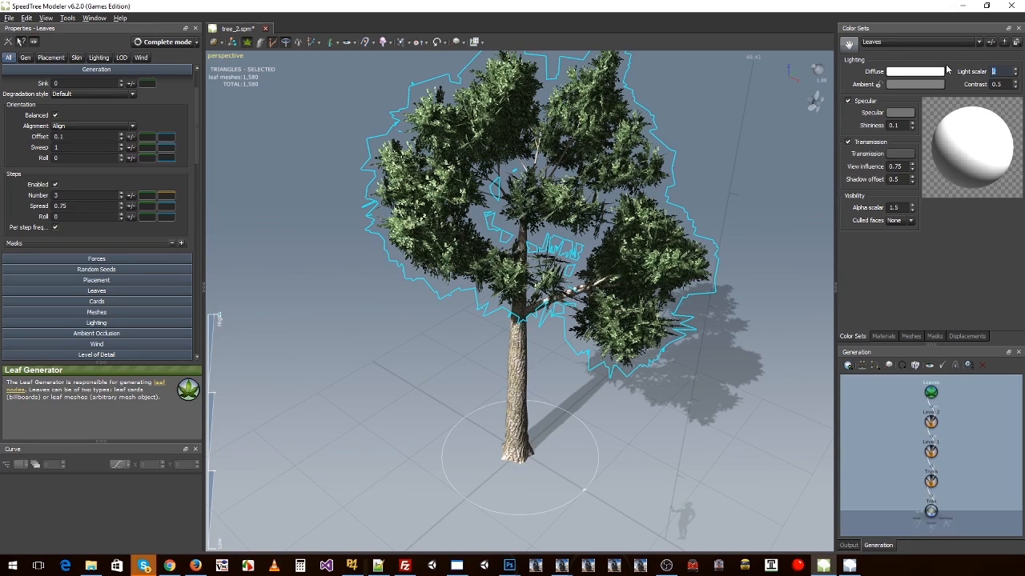
click(906, 83)
click(1006, 123)
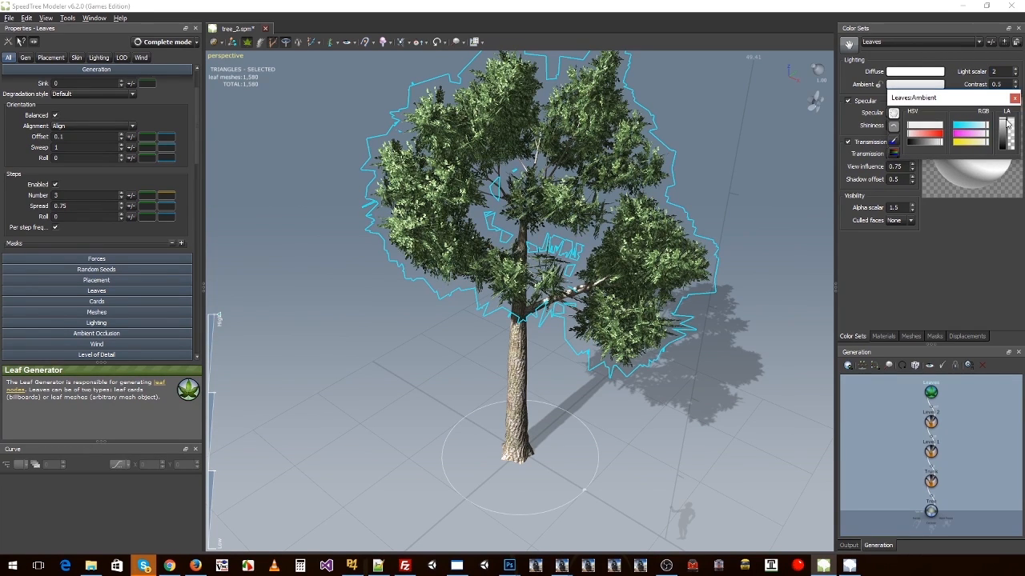
click(900, 262)
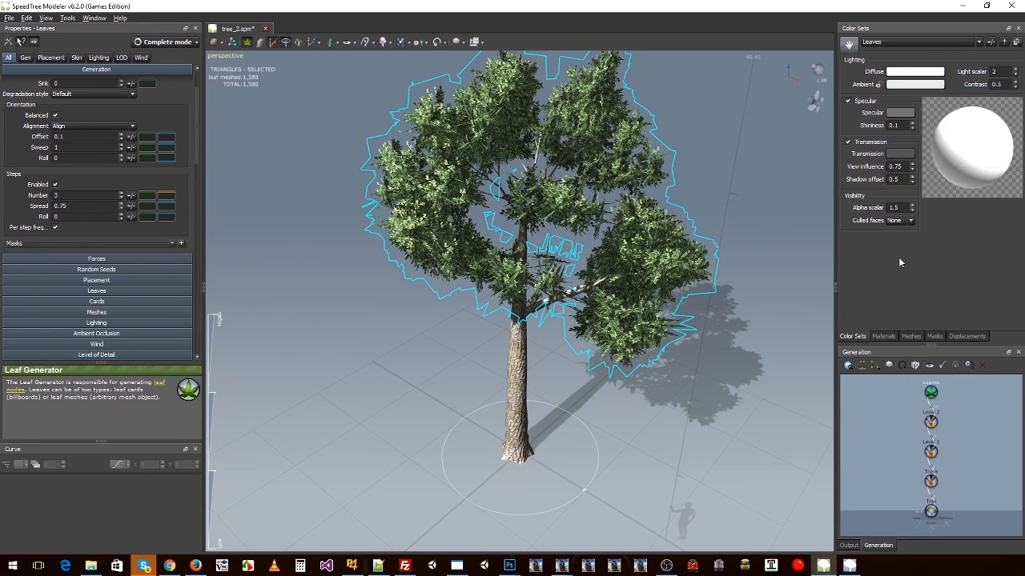
Step: Lighten the Leaves color set's specular color, deselect the leaves and check the tree from several sides
click(899, 113)
mouse_move(1004, 165)
mouse_down()
mouse_move(1004, 152)
mouse_move(1004, 161)
mouse_up()
click(753, 159)
drag(753, 158, 688, 163)
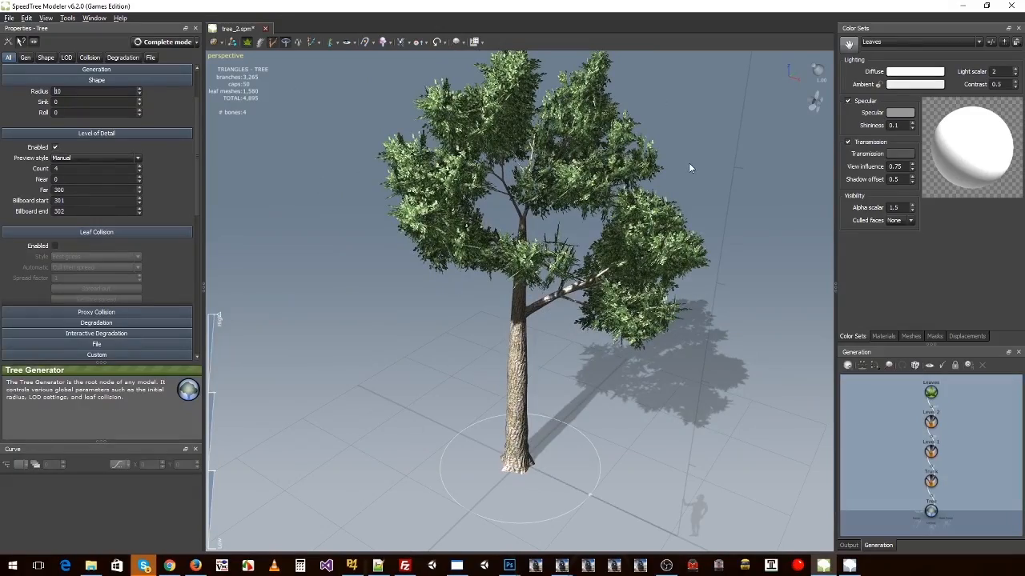
drag(590, 157, 756, 122)
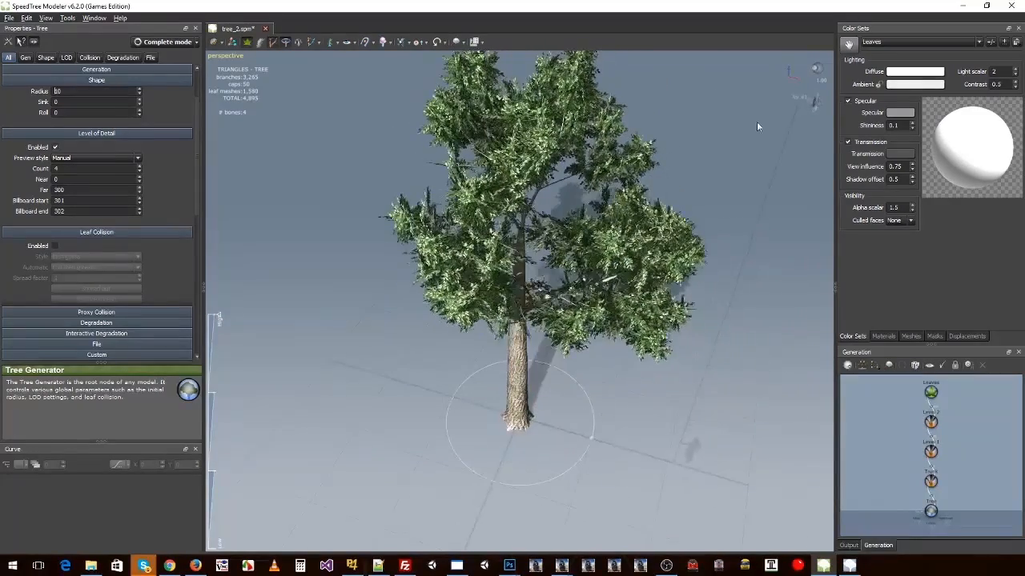
Step: Copy the Leaves diffuse color and save the relit tree_2.spm
right_click(900, 74)
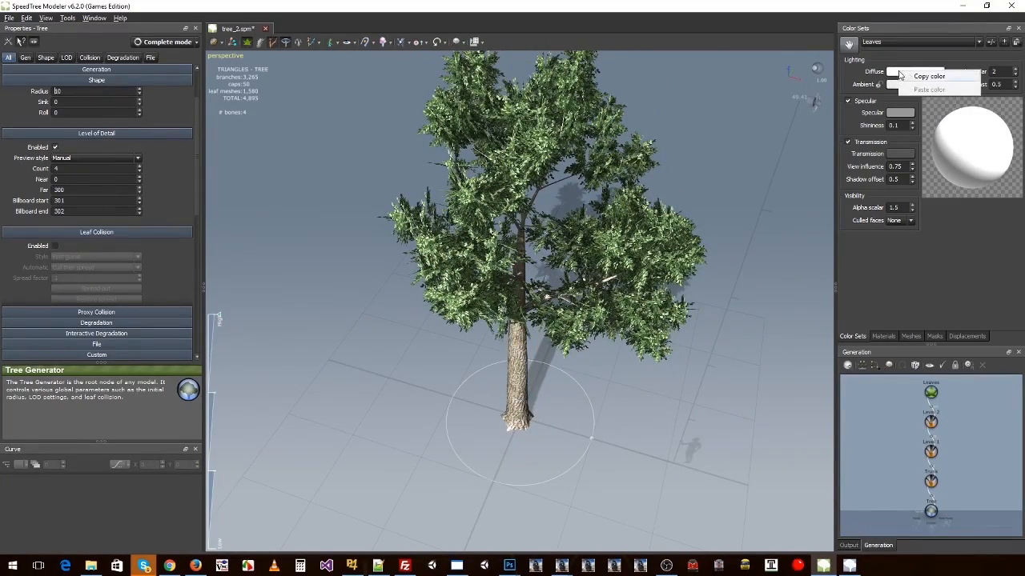
click(928, 76)
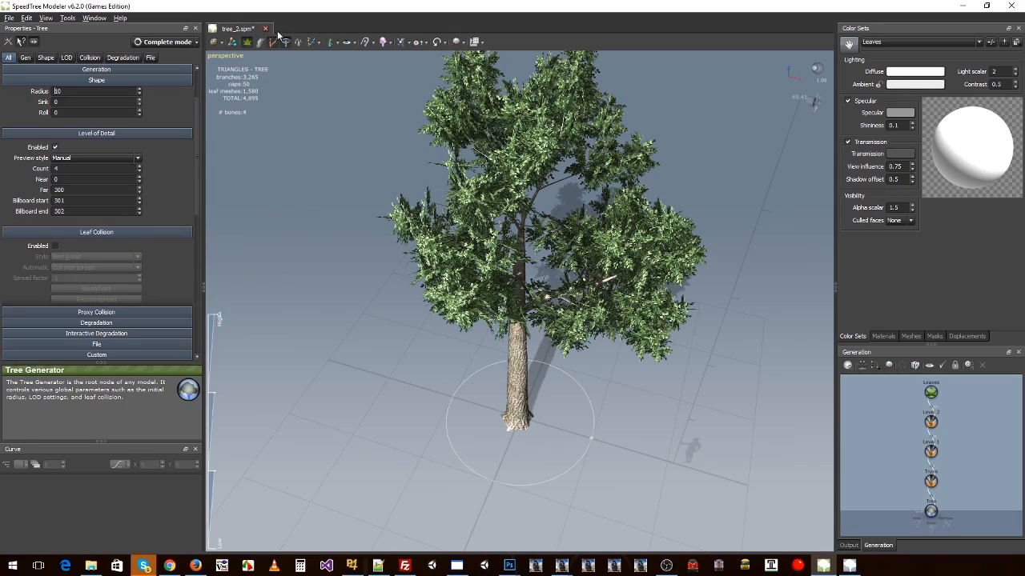
drag(565, 197, 625, 190)
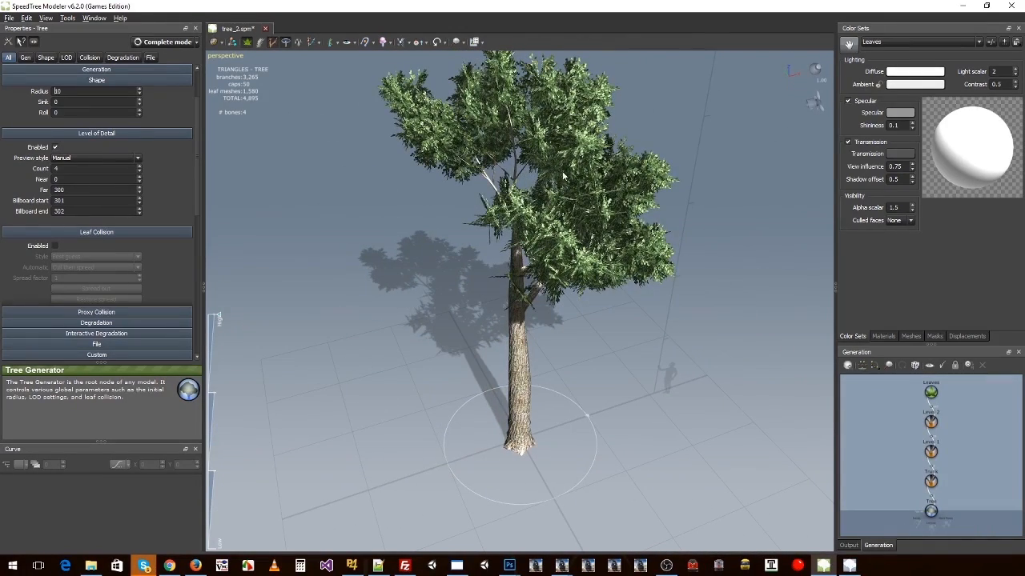
key(ctrl+s)
drag(424, 209, 354, 206)
Step: Save a copy of the model as tree_2_snow.spm in the Source folder
click(11, 21)
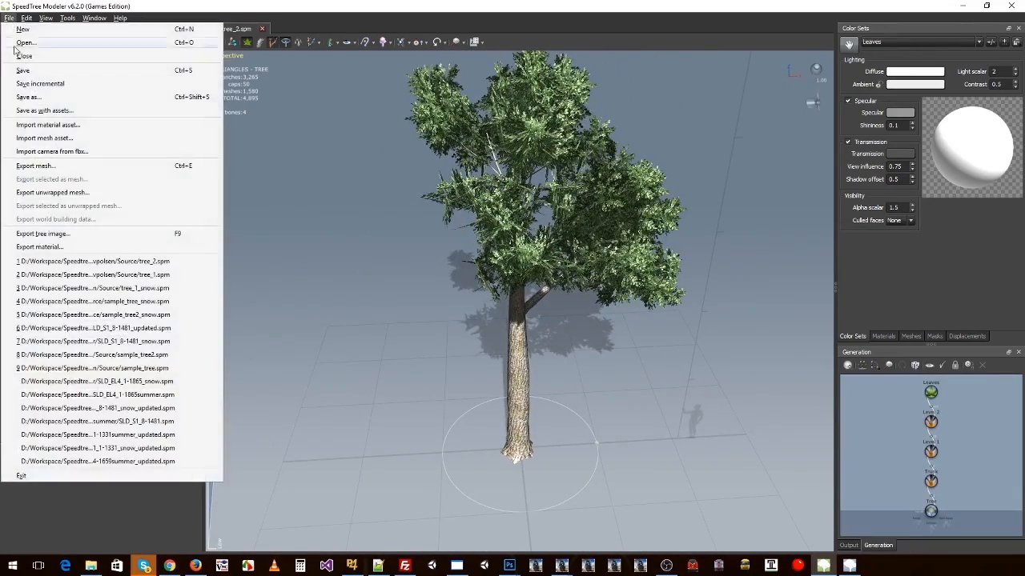
click(137, 124)
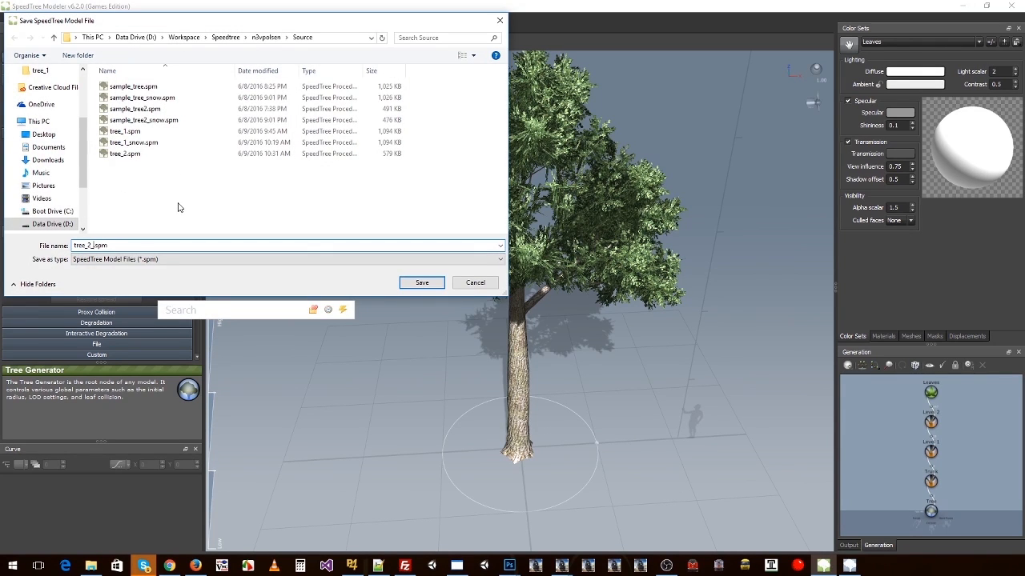
key(Return)
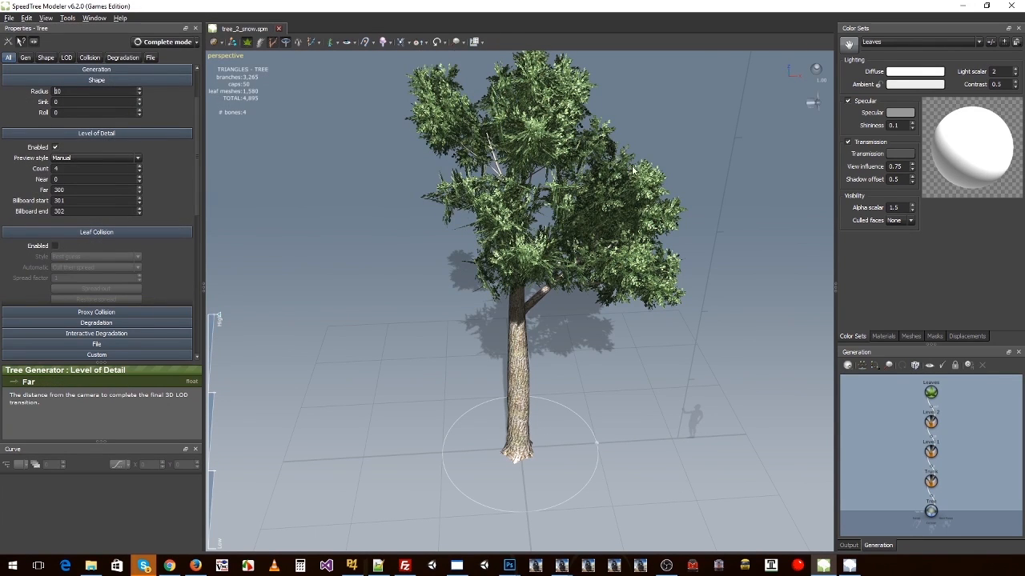
Step: Replace the SampleLeaves_1 material's diffuse texture with SampleLeaves_1_snow.tga from the Speedtree/V6/Textures folder
click(602, 168)
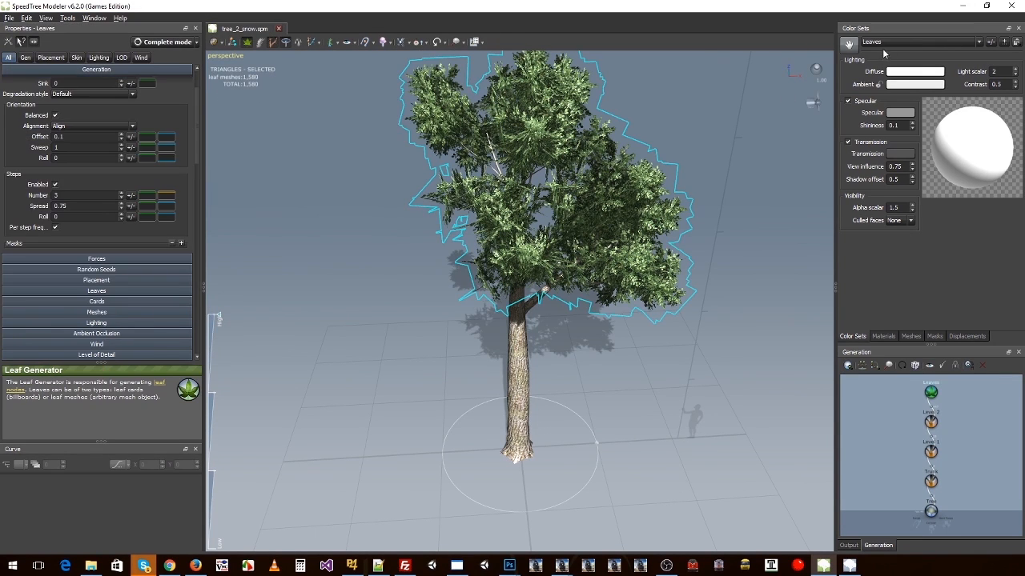
click(883, 337)
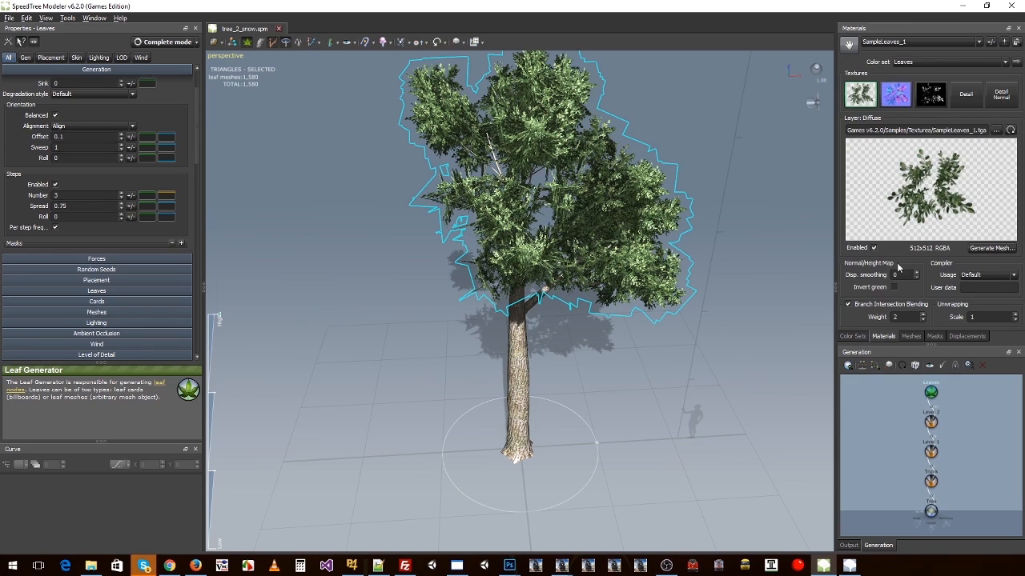
click(996, 130)
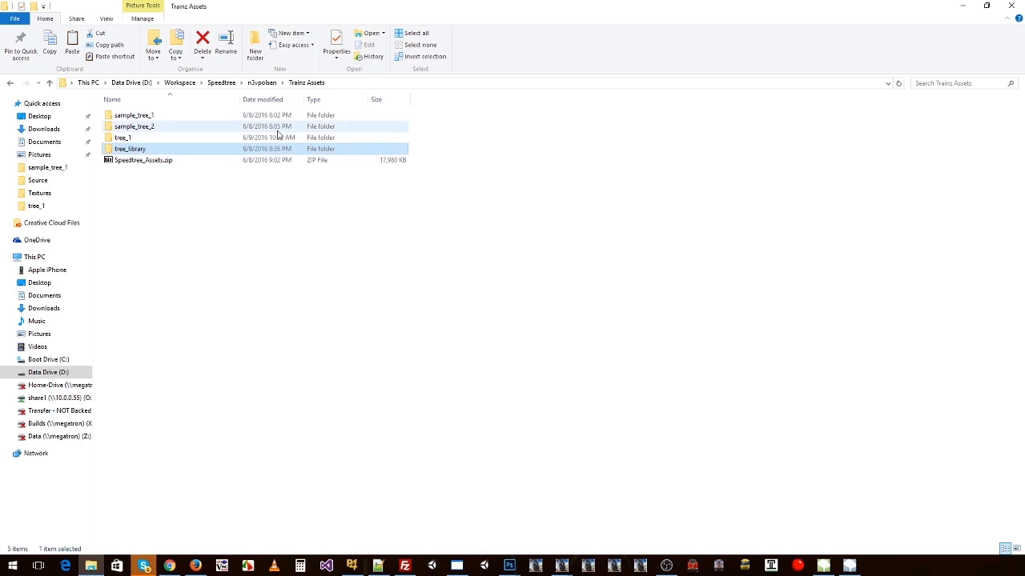
click(226, 83)
double_click(122, 170)
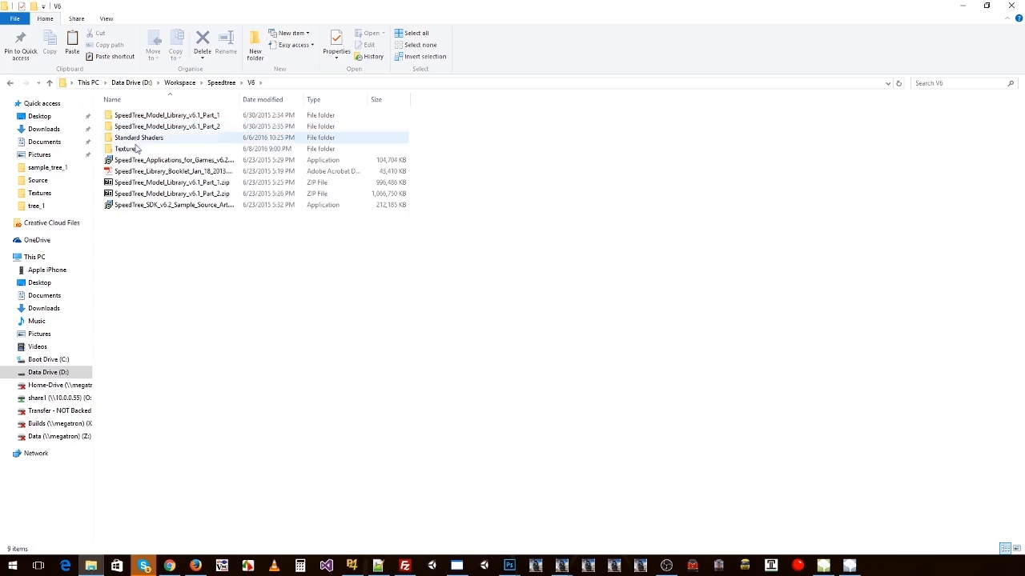
double_click(128, 149)
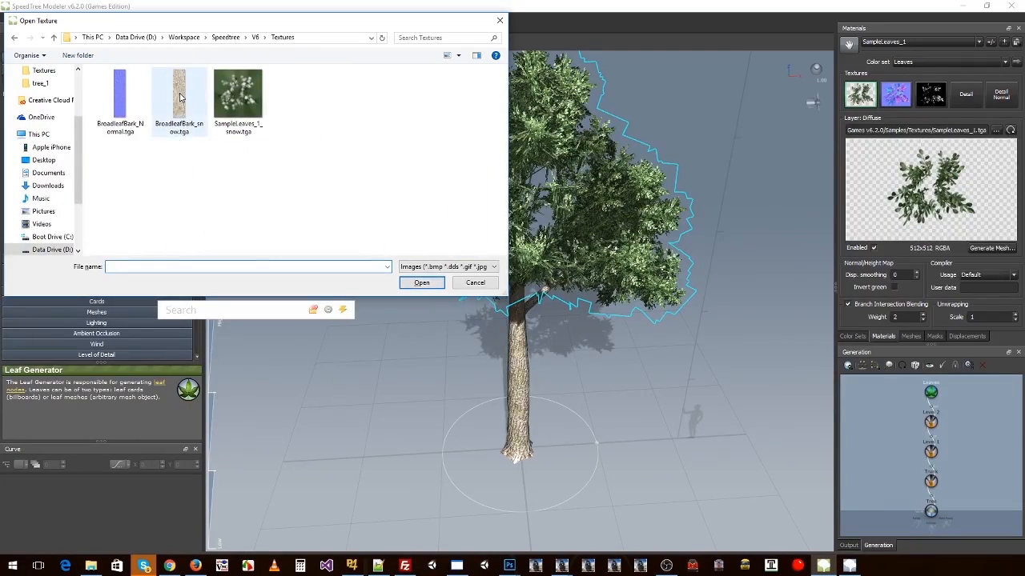
double_click(238, 99)
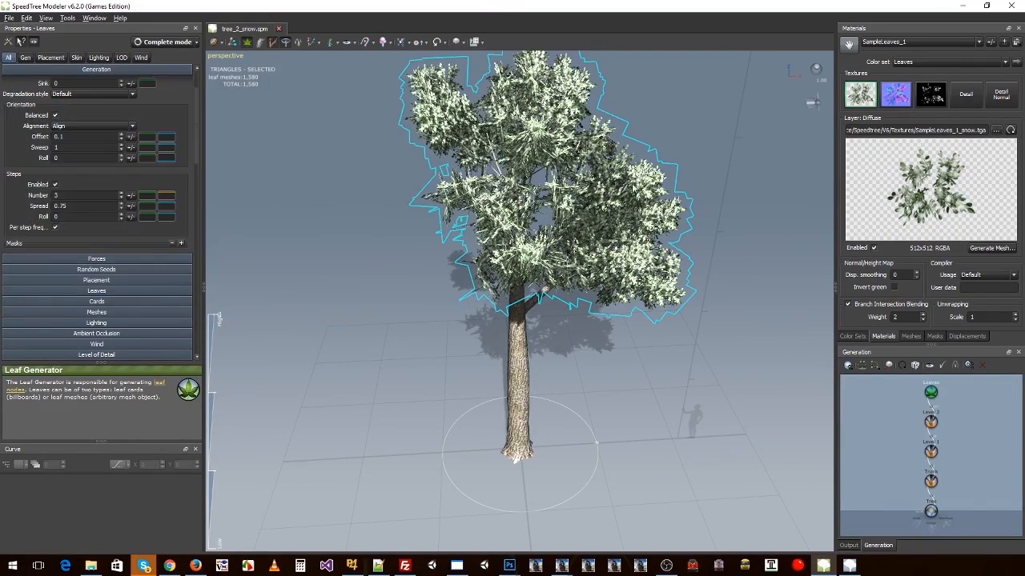
drag(637, 188, 768, 104)
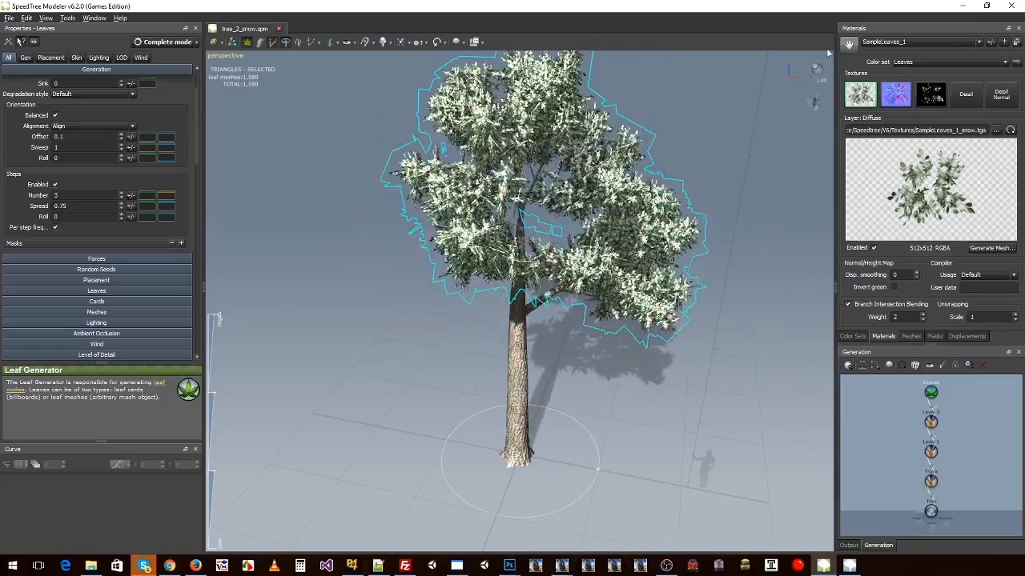
Step: Replace the BroadleafBark material's diffuse texture with BroadleafBark_snow.tga and save tree_2_snow.spm
click(896, 41)
click(884, 51)
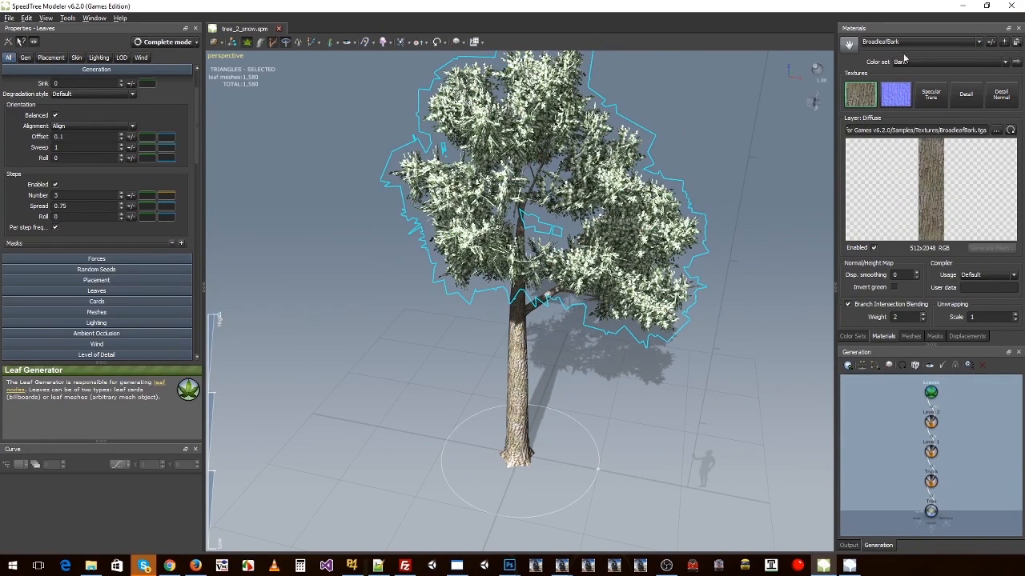
click(998, 130)
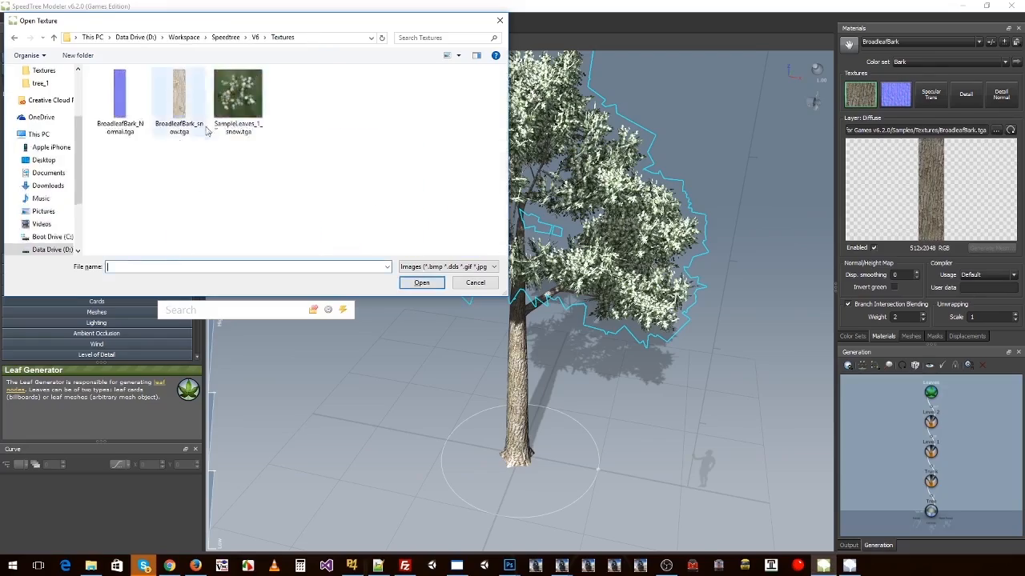
double_click(205, 130)
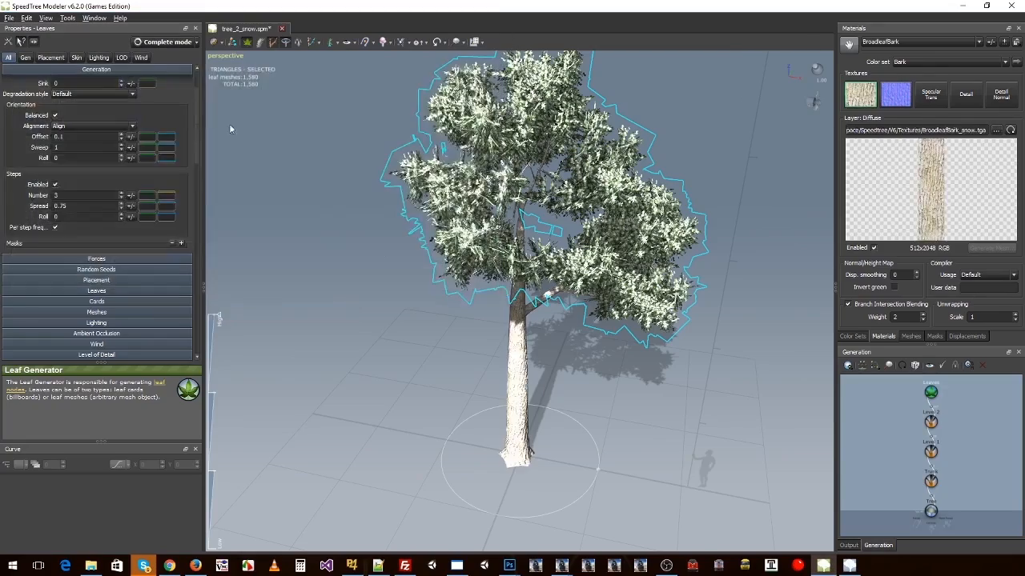
drag(496, 341, 521, 322)
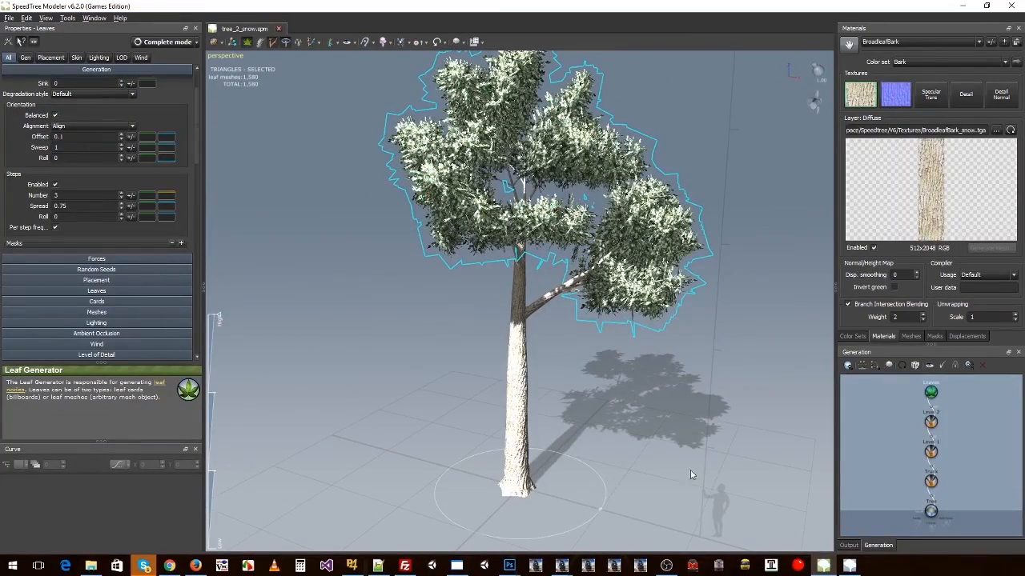
Step: Switch to SpeedTree Compiler and add tree_2.spm and tree_2_snow.spm from the Source folder to the atlas
click(850, 566)
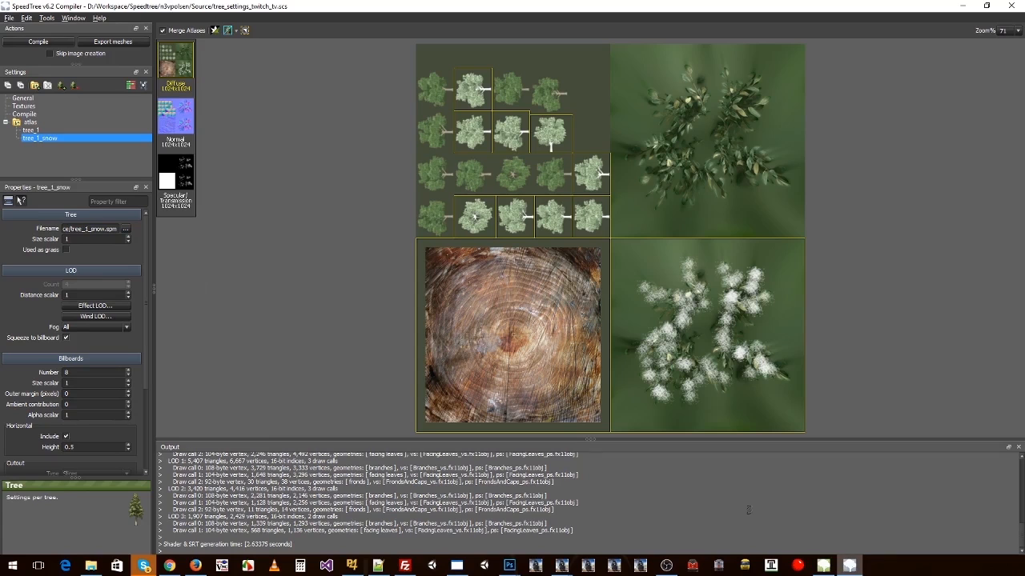
click(31, 131)
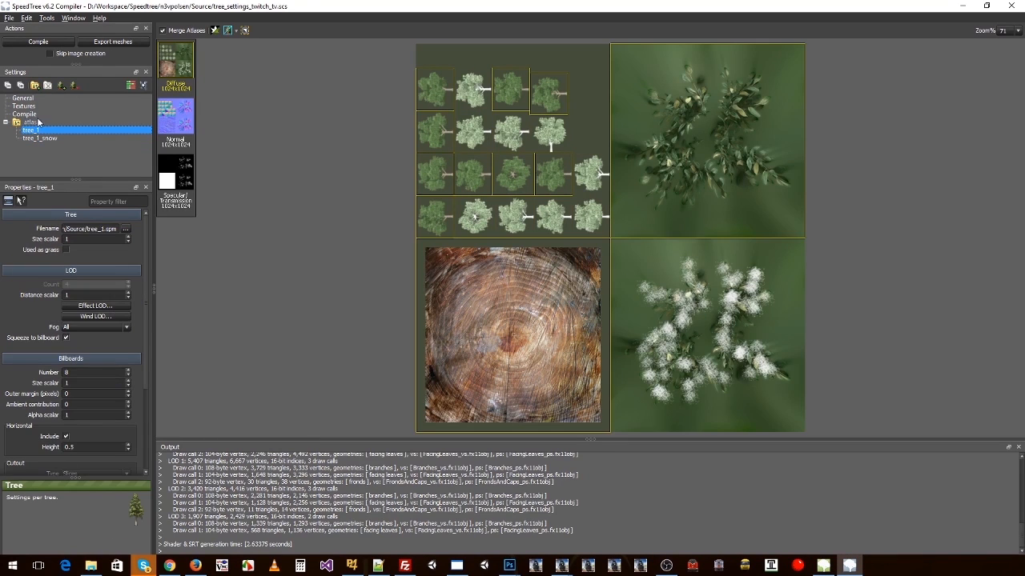
click(62, 85)
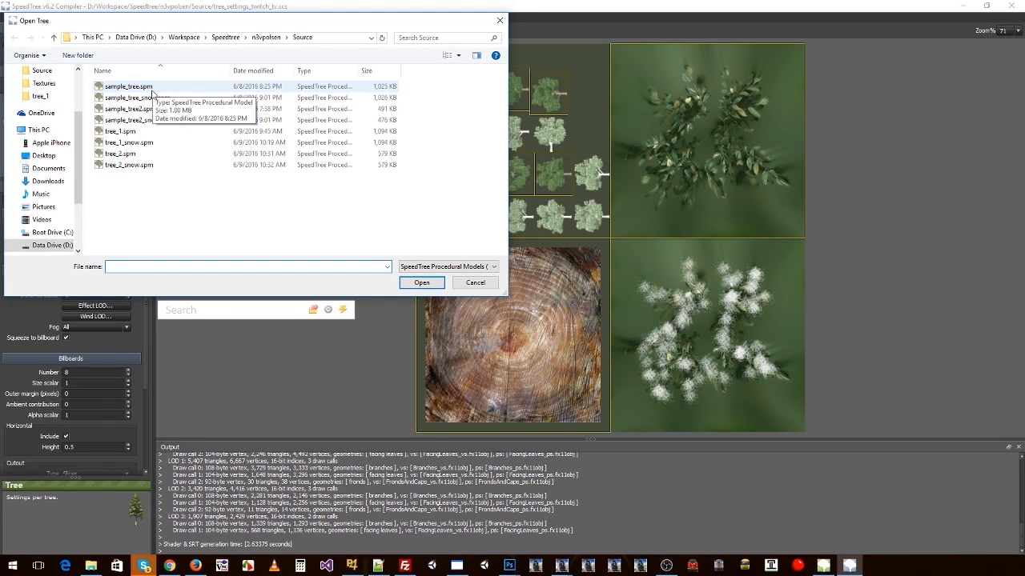
double_click(132, 160)
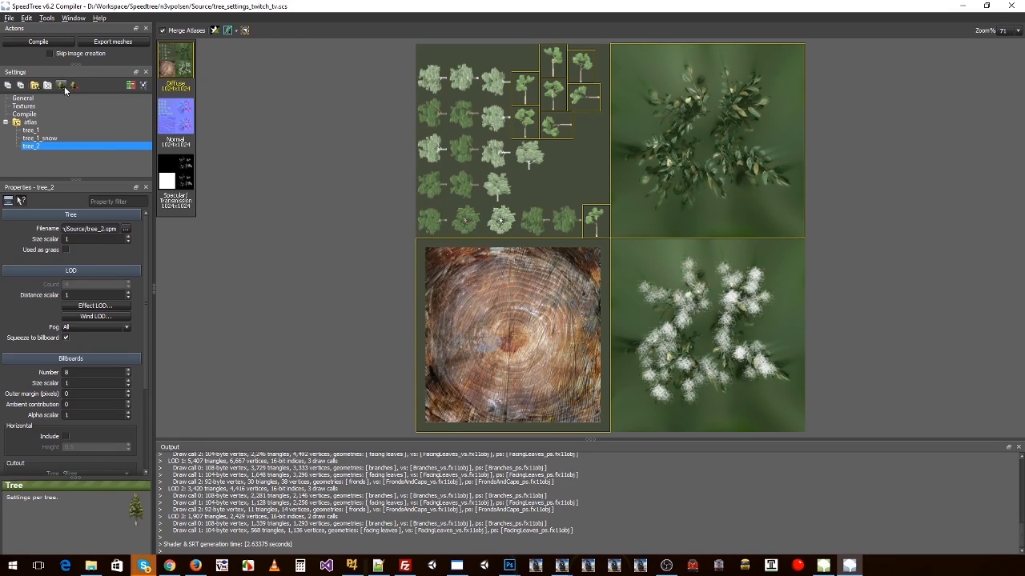
click(62, 85)
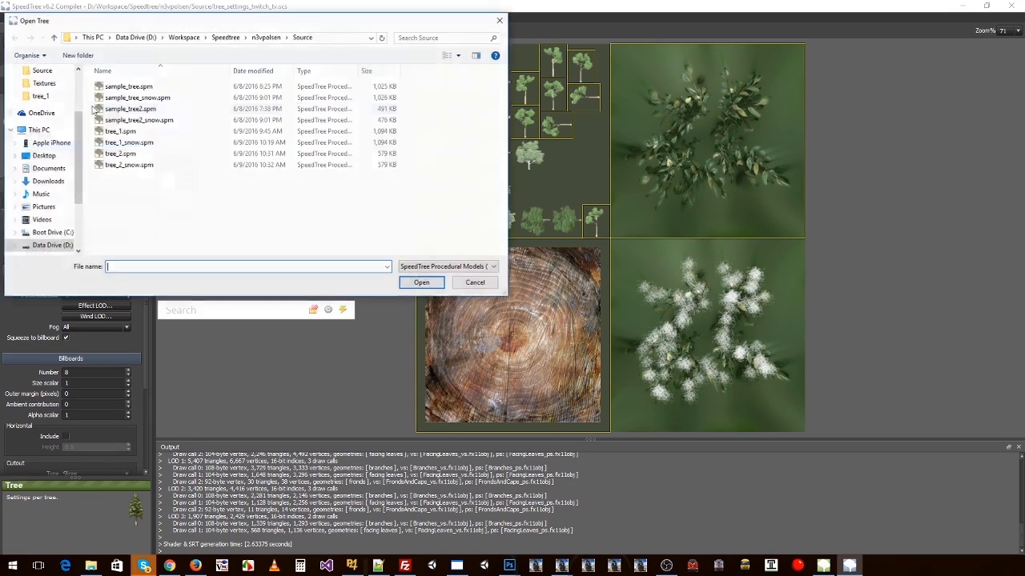
double_click(127, 165)
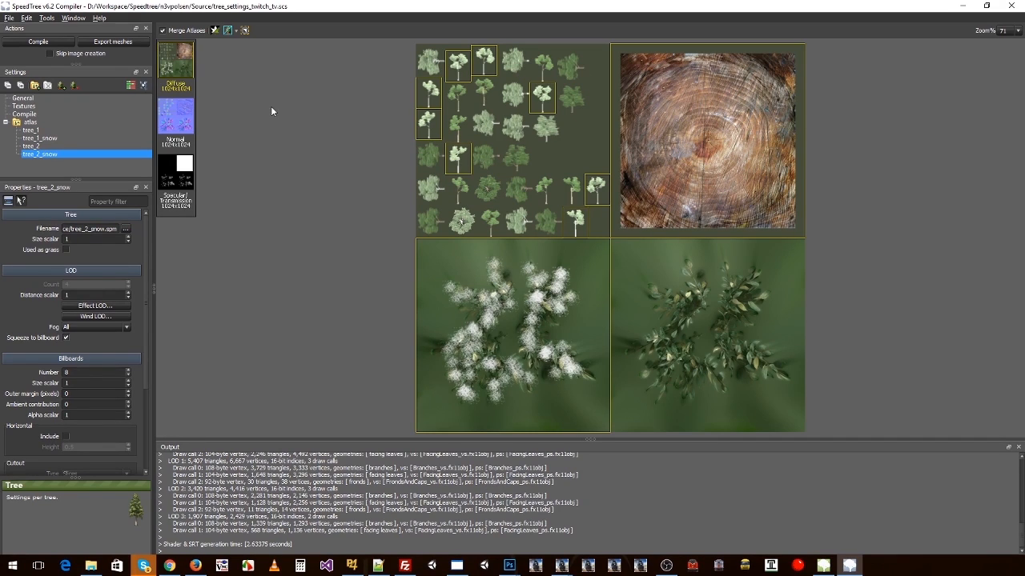
Step: Turn off Merge Atlases and compare the separate Billboard Diffuse and Diffuse atlases
click(163, 31)
click(162, 32)
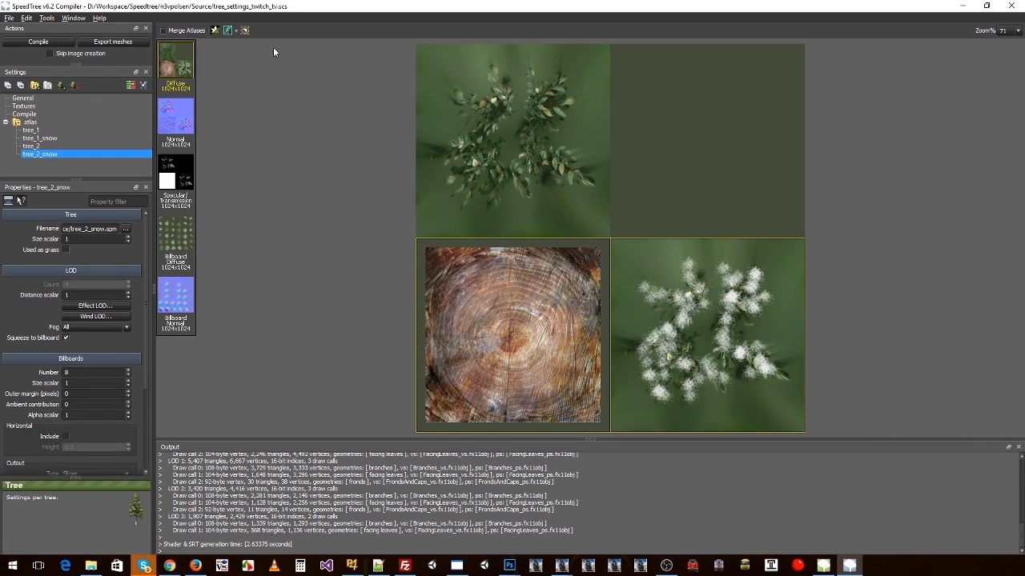
click(162, 31)
click(162, 31)
click(179, 240)
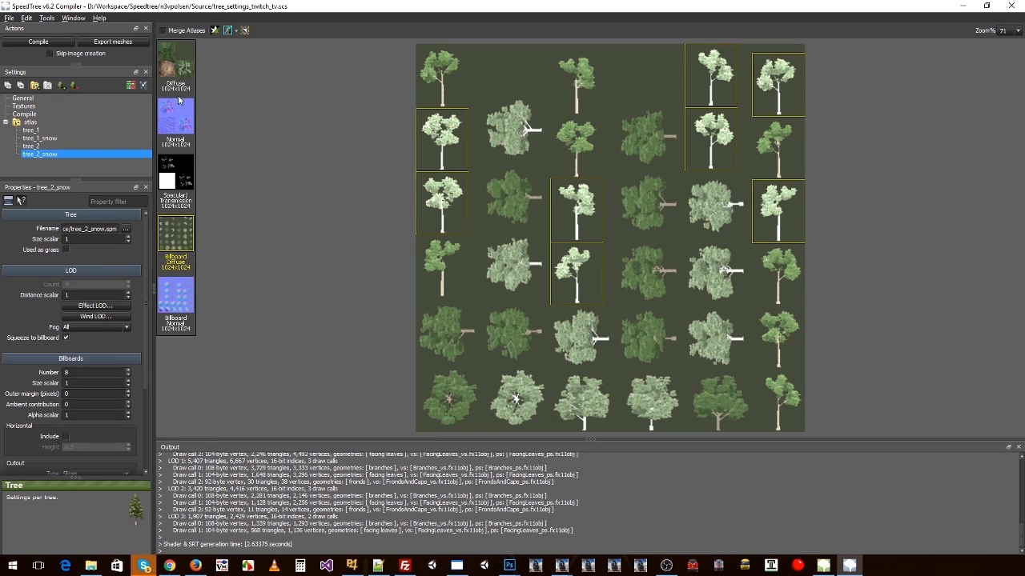
click(169, 46)
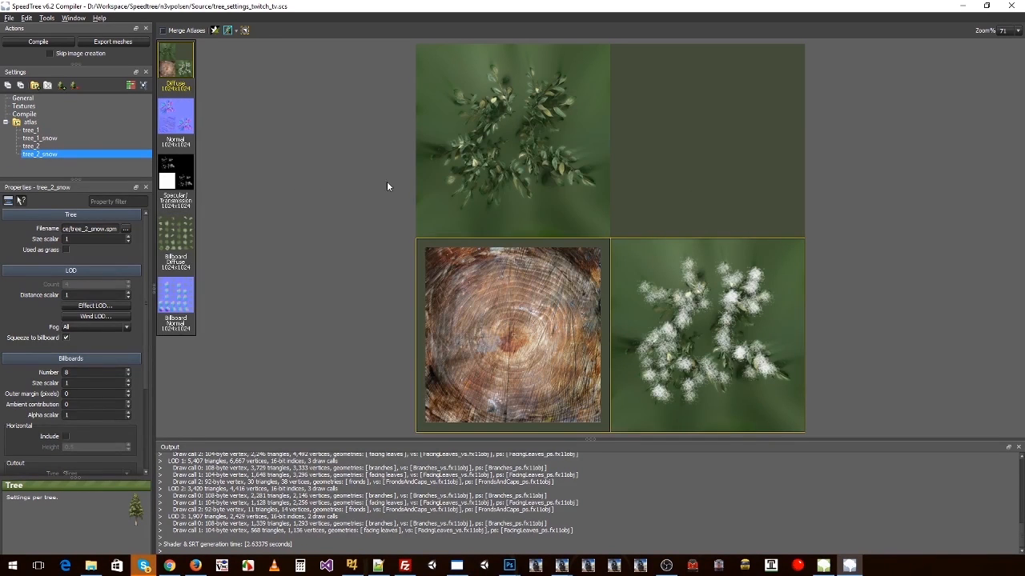
Step: Include horizontal billboards for tree_2 and tree_2_snow, then return to the Diffuse atlas with tree_2 selected
click(46, 146)
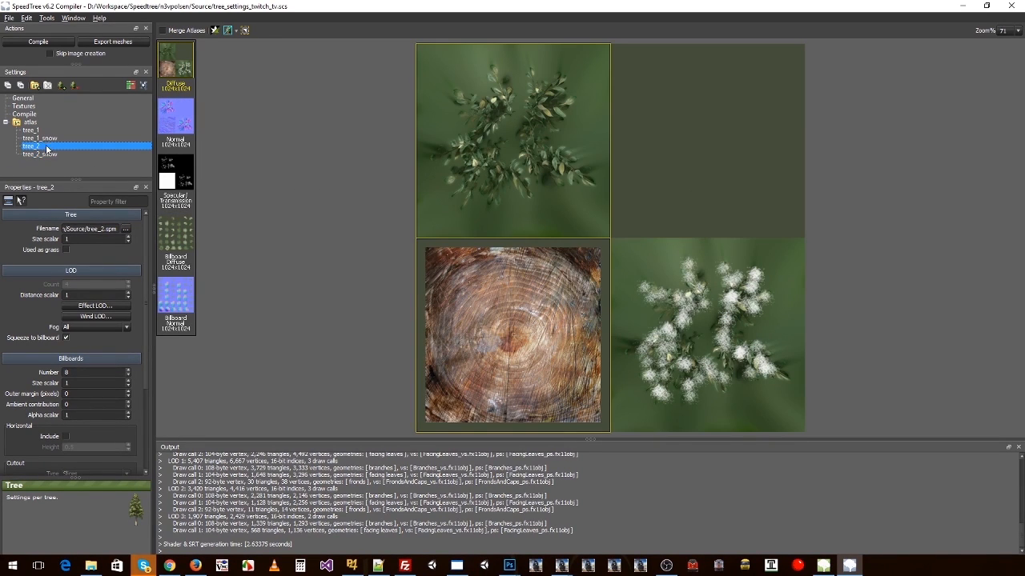
click(65, 436)
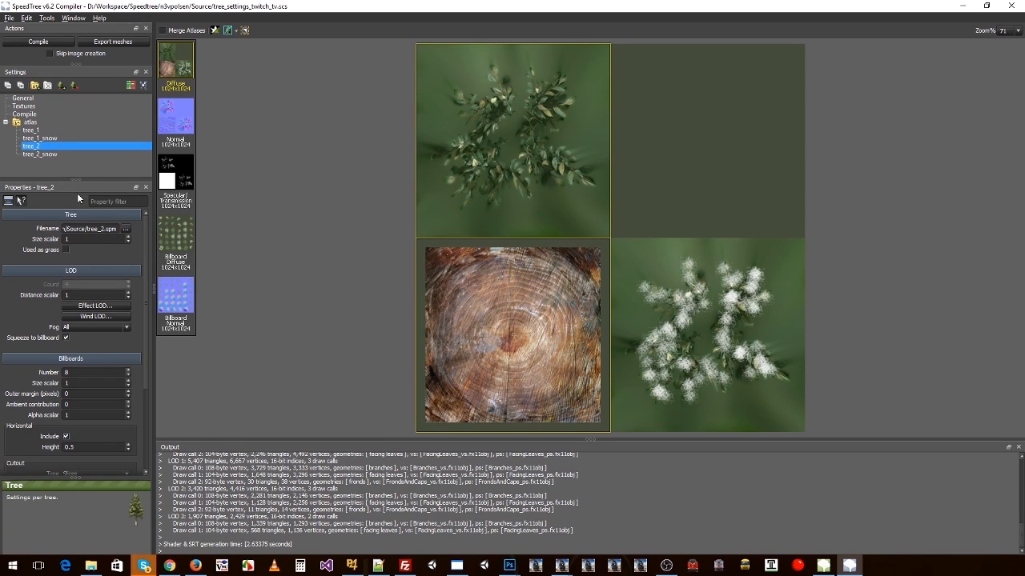
click(50, 153)
click(173, 239)
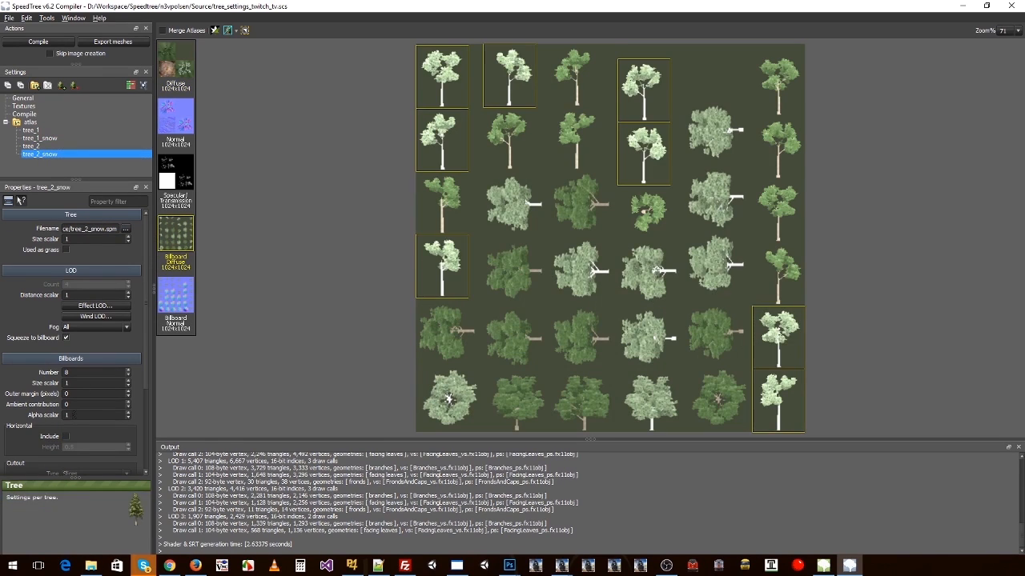
click(65, 436)
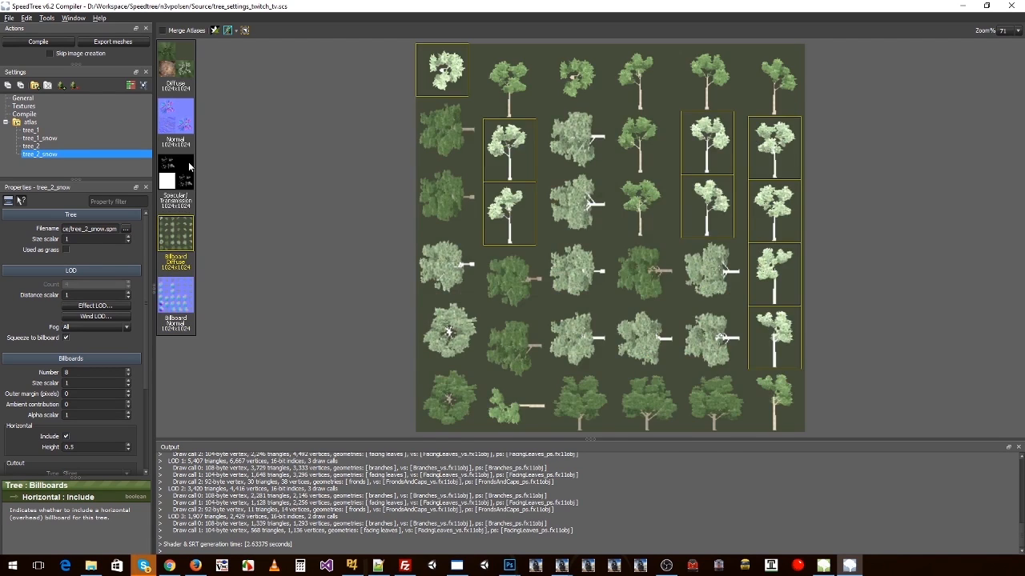
click(184, 67)
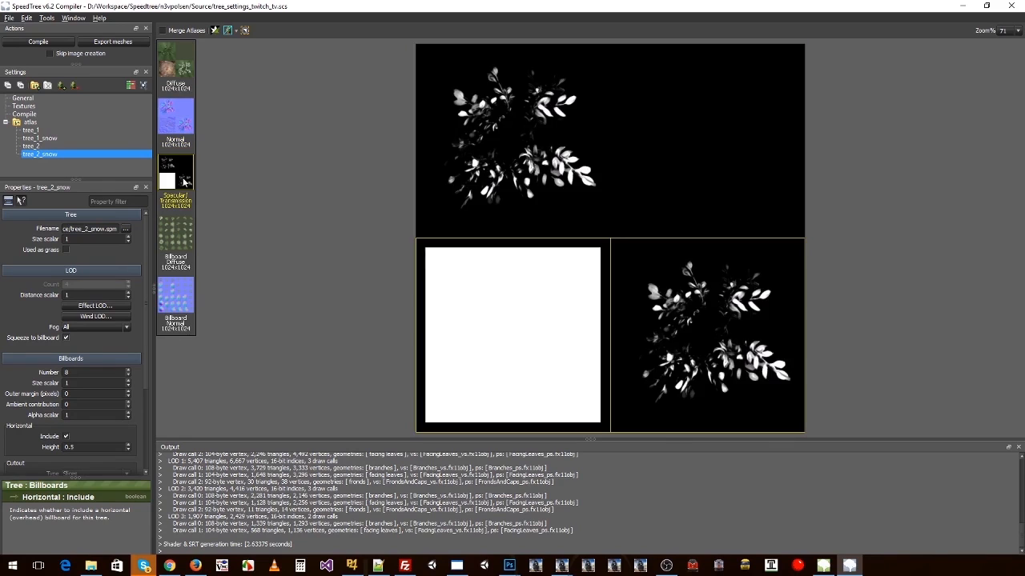
click(32, 147)
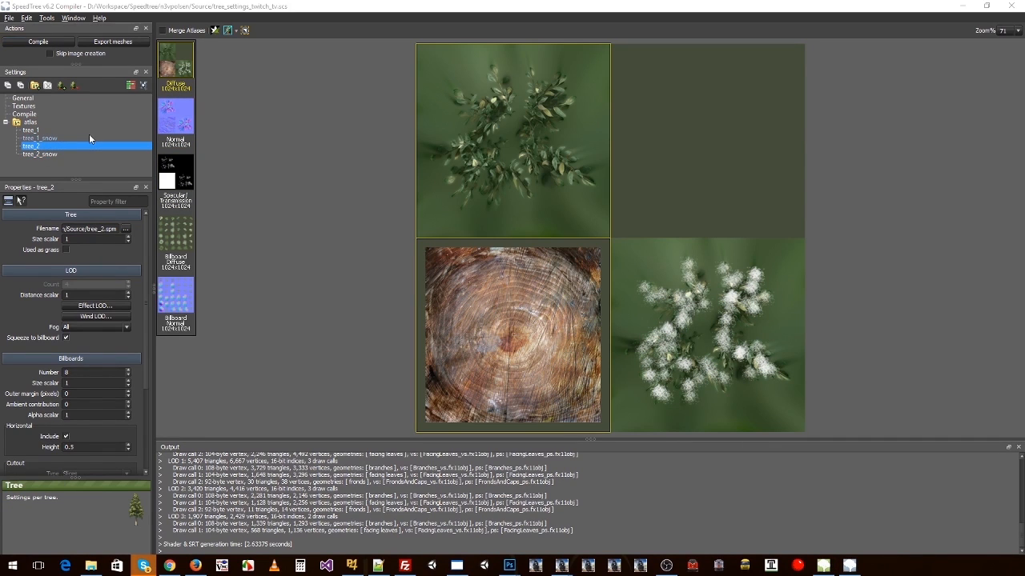
Step: Switch to File Explorer and browse to the atlas folder in Speedtree/n3vpolsen/Output
key(alt+Tab)
click(241, 84)
click(221, 82)
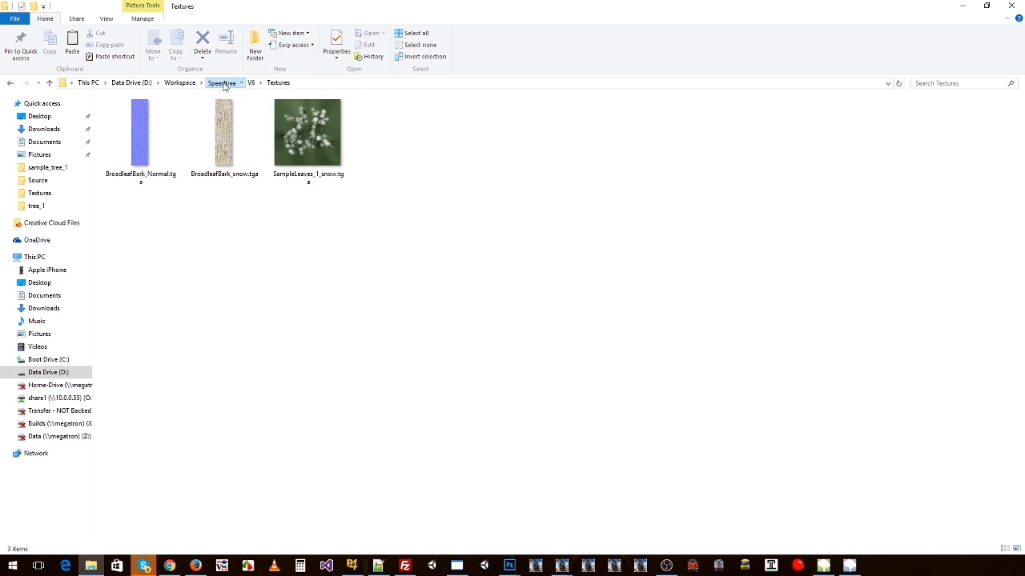
double_click(132, 127)
double_click(128, 115)
click(141, 120)
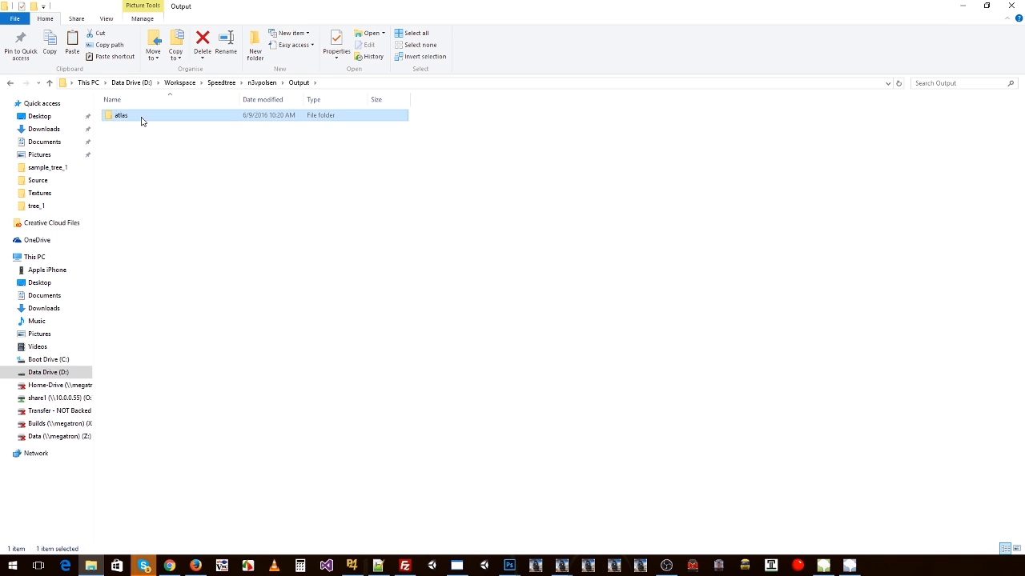
double_click(142, 120)
Step: Compile the atlas trees in SpeedTree Compiler and open the output atlas folder in File Explorer
key(alt+Tab)
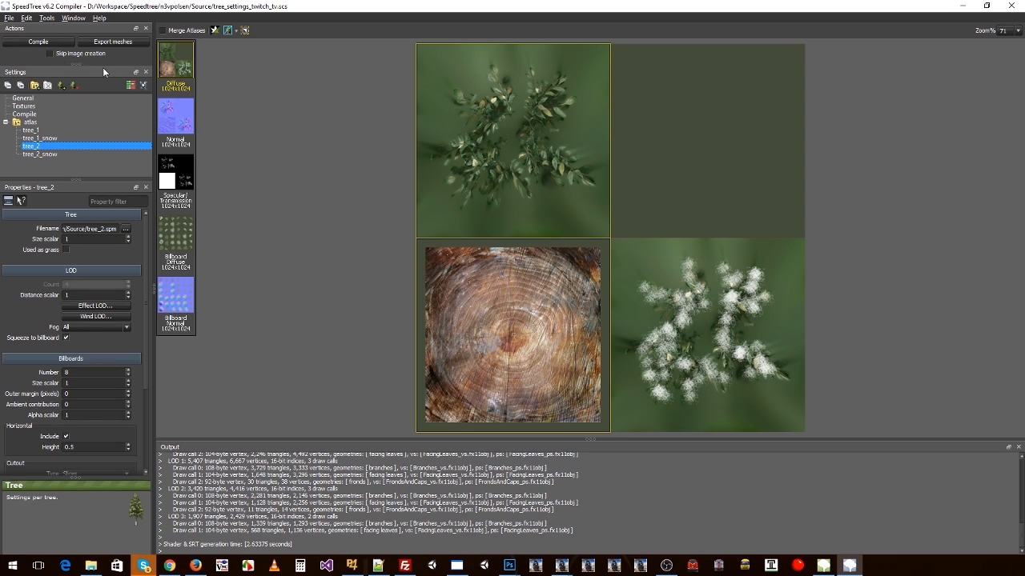
click(32, 42)
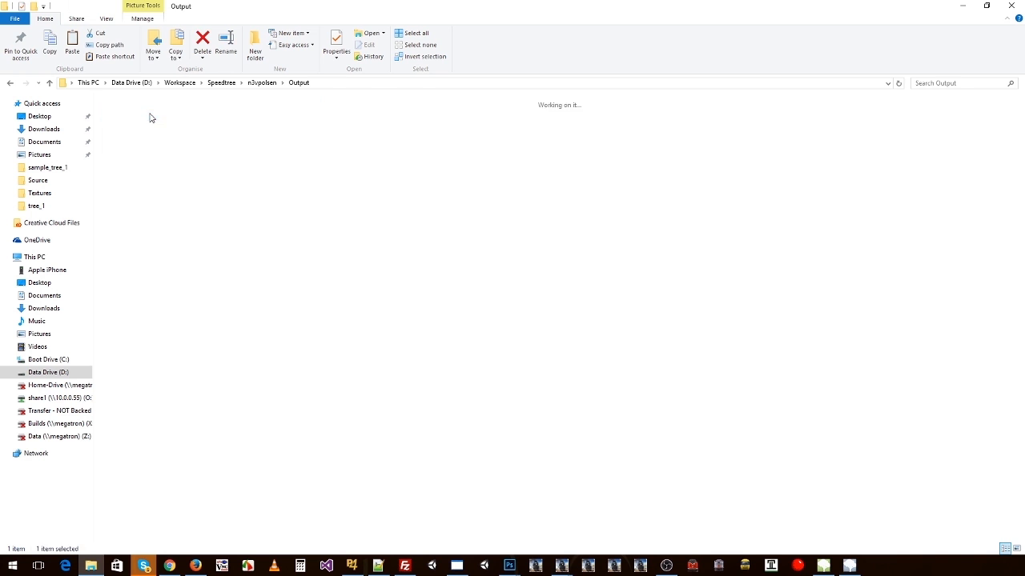
double_click(149, 117)
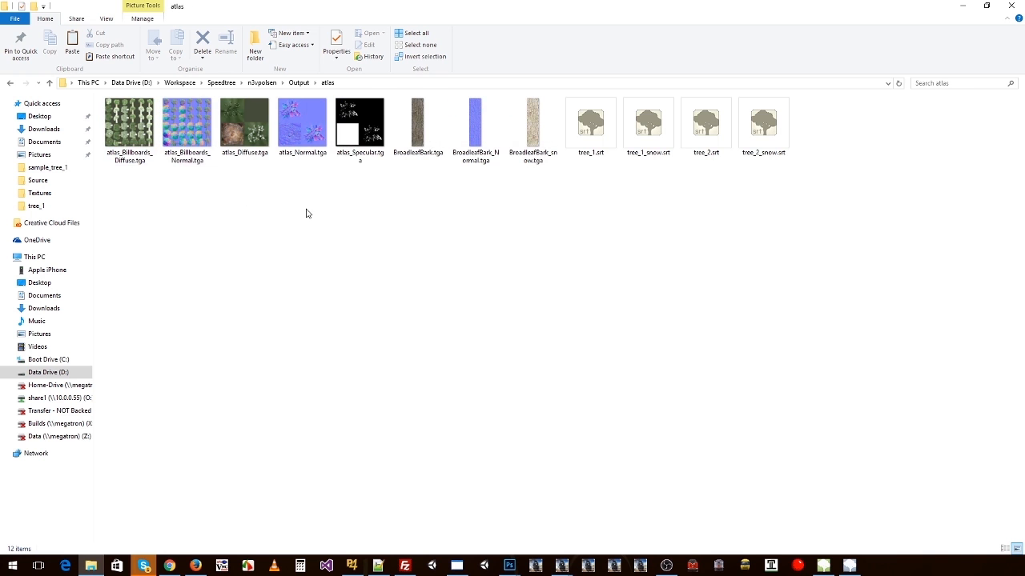
Step: Examine the compiled billboard, atlas and bark textures and the tree .srt files in the atlas folder
double_click(139, 128)
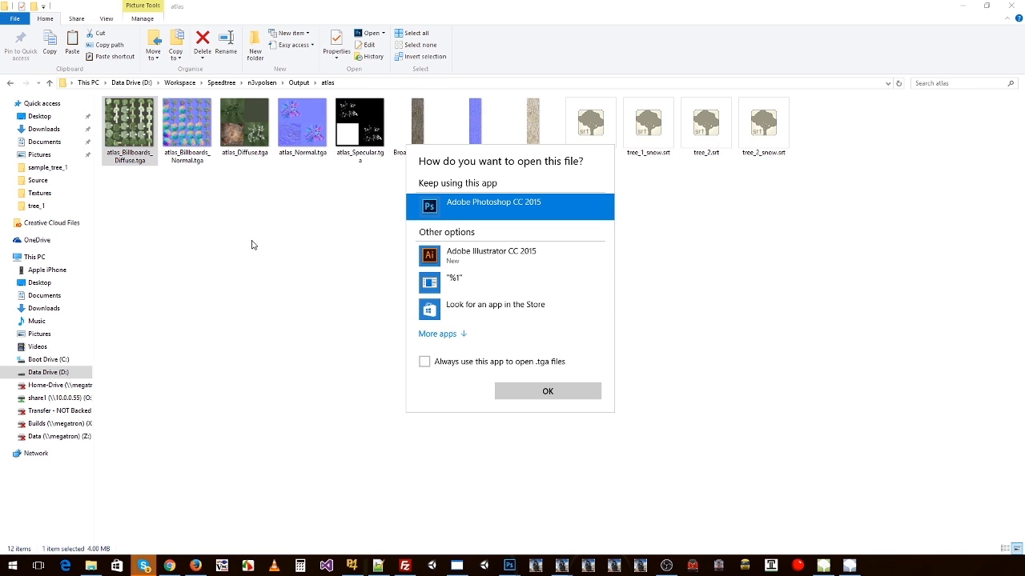
double_click(584, 216)
click(193, 121)
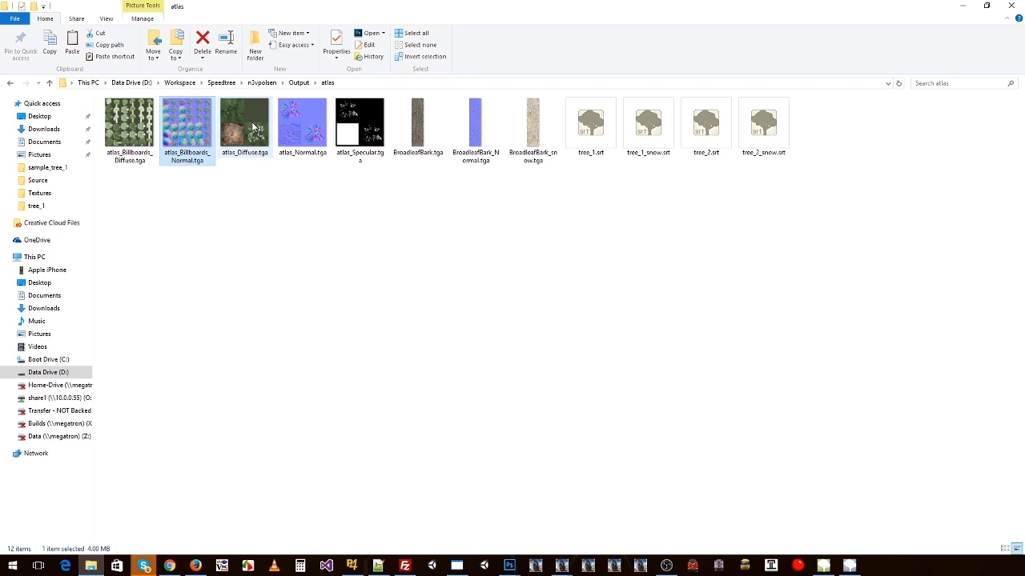
click(310, 136)
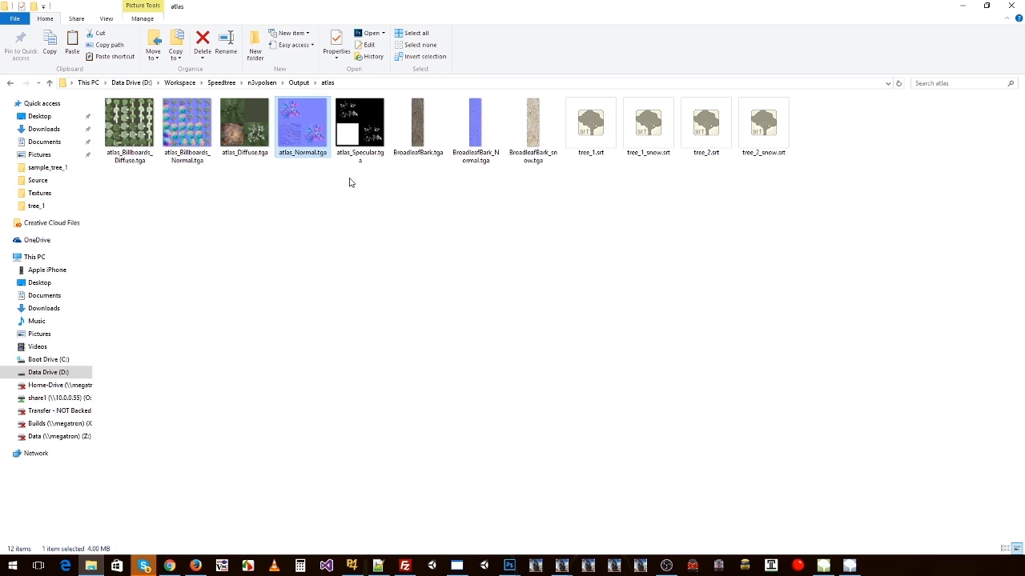
click(423, 138)
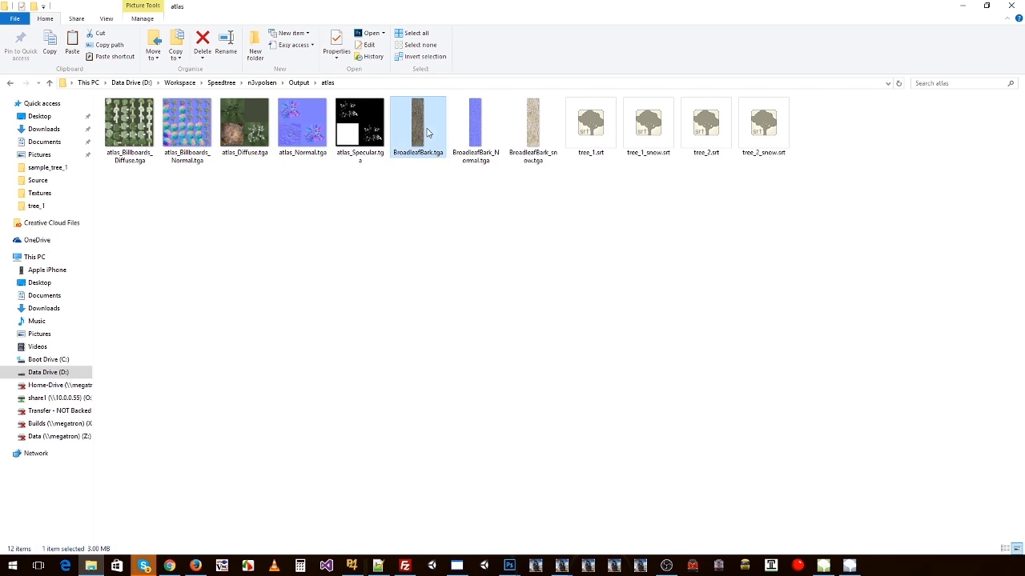
click(529, 130)
drag(593, 169, 743, 149)
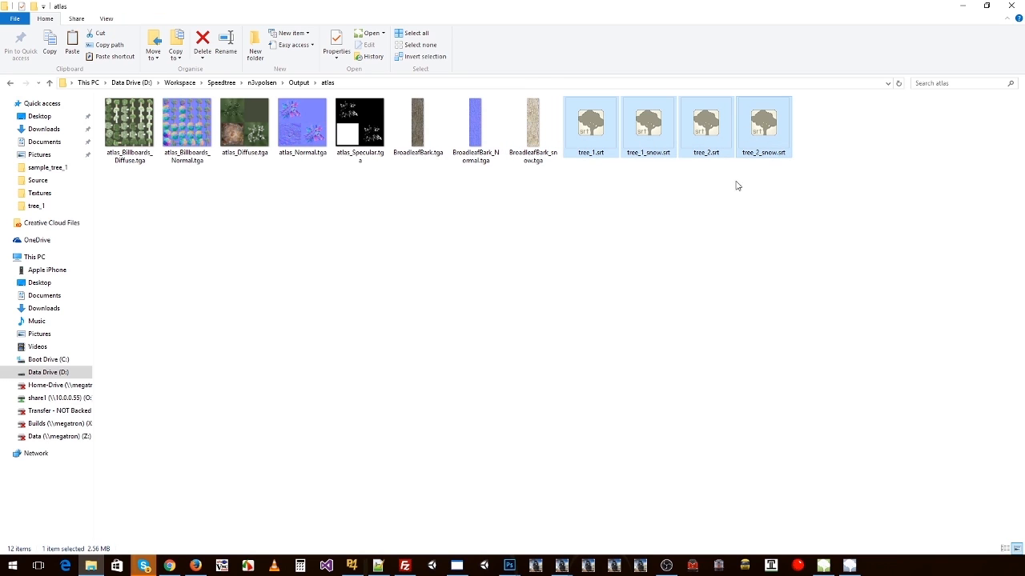
click(664, 245)
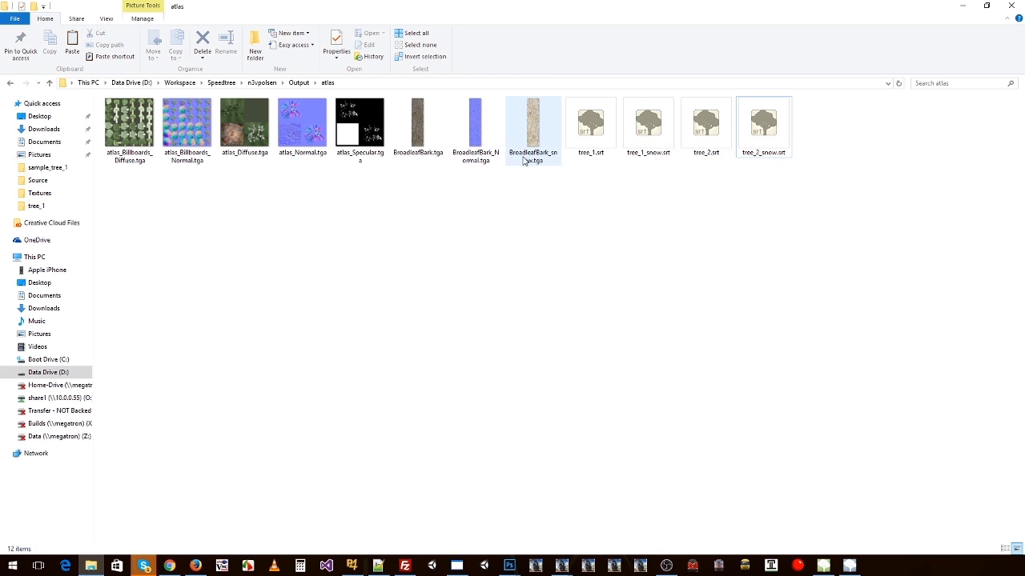
Step: Compare the regular and snow .srt files of tree_1 and tree_2 and check the diffuse billboard texture they share
click(761, 126)
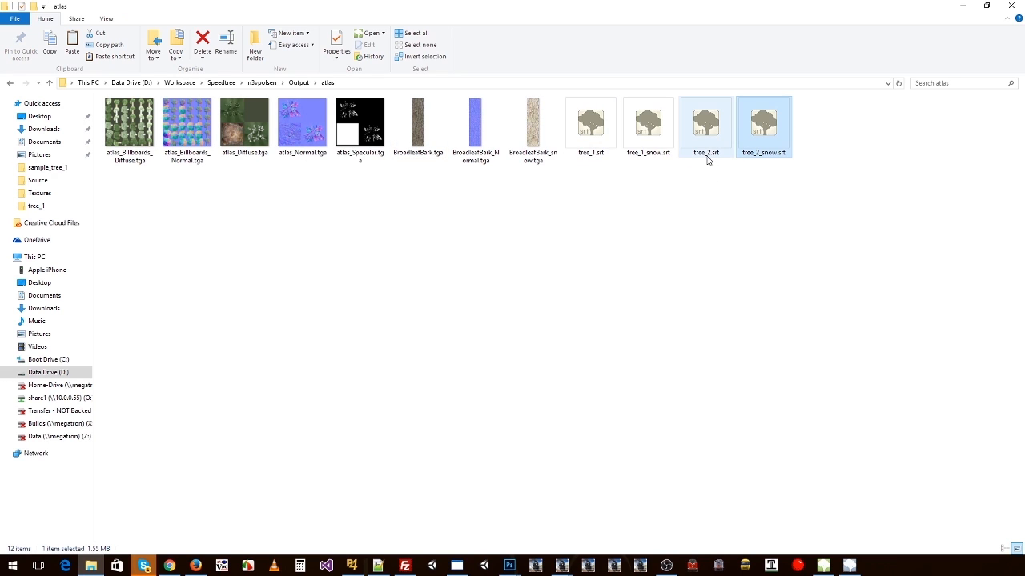
click(592, 127)
click(652, 132)
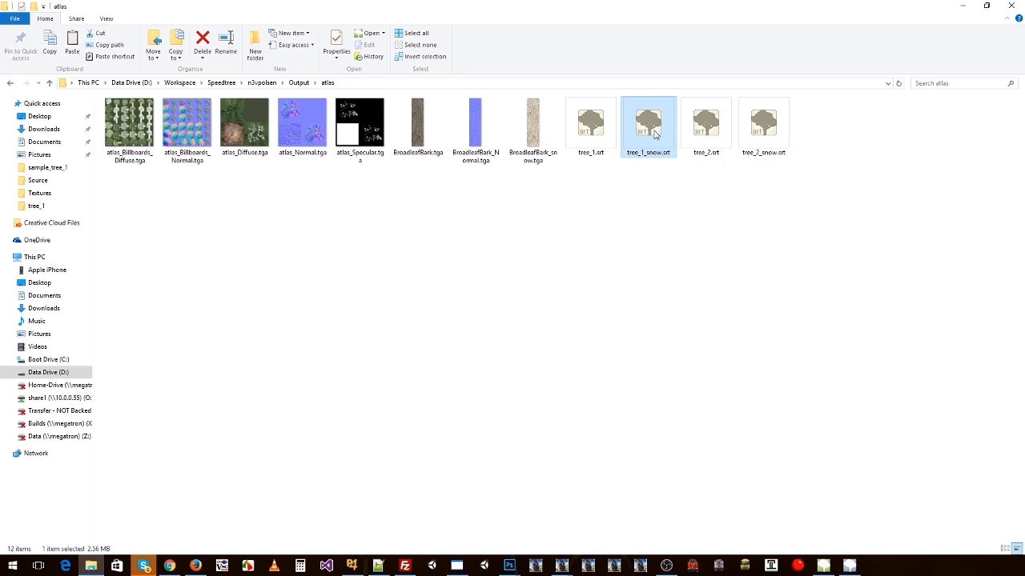
ctrl+click(598, 129)
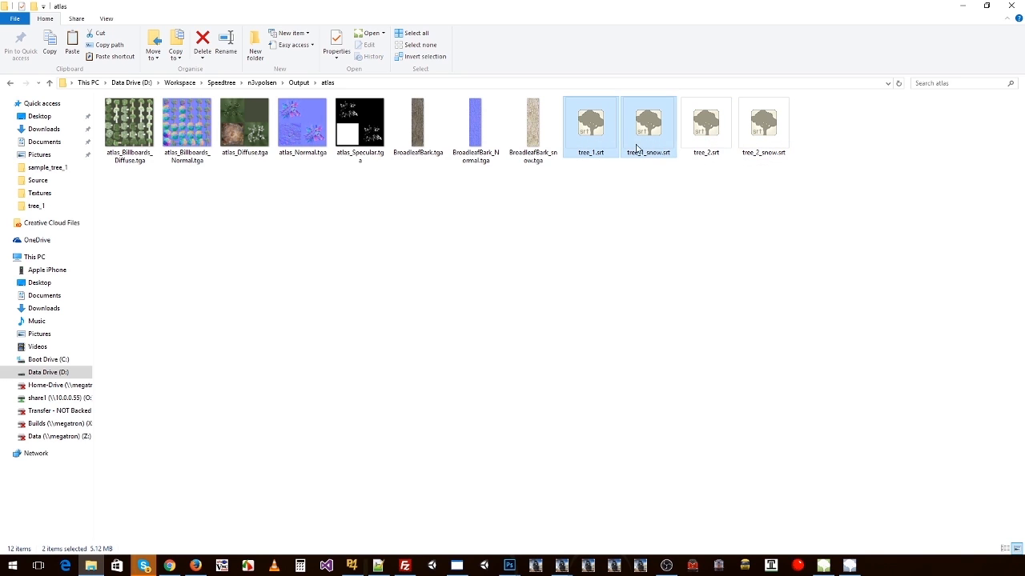
click(714, 136)
ctrl+click(751, 138)
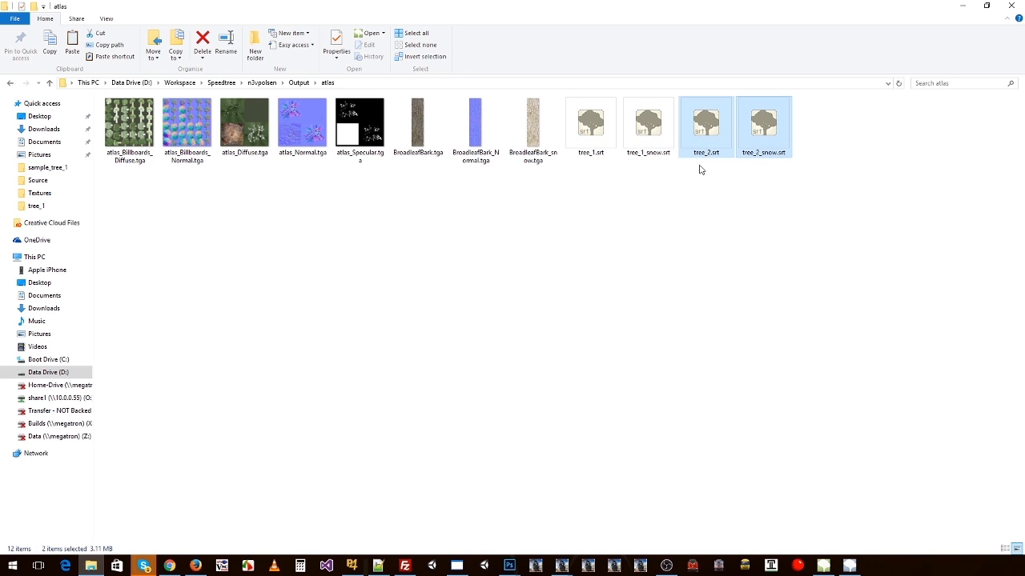
click(591, 133)
click(645, 131)
click(699, 126)
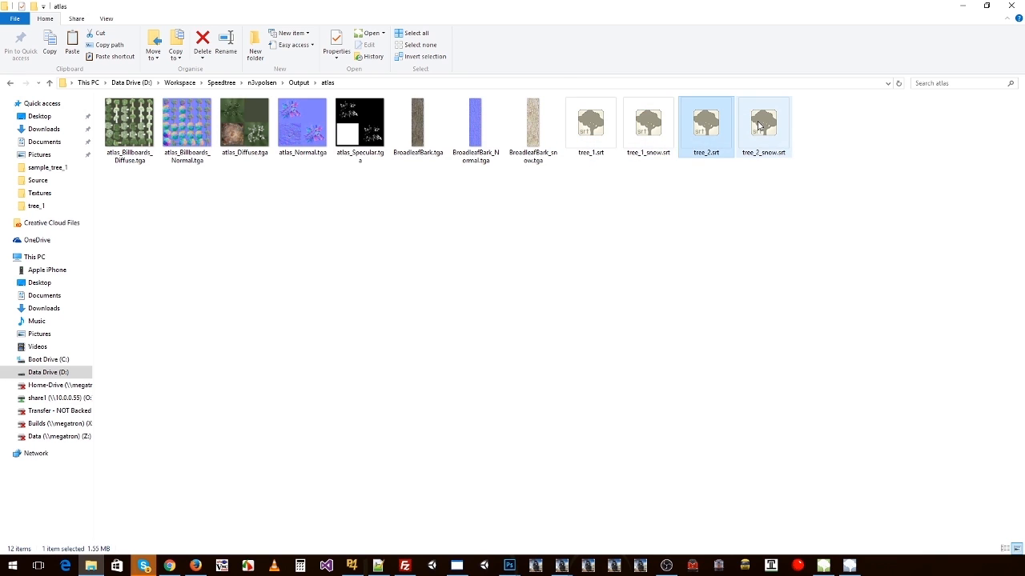
click(591, 130)
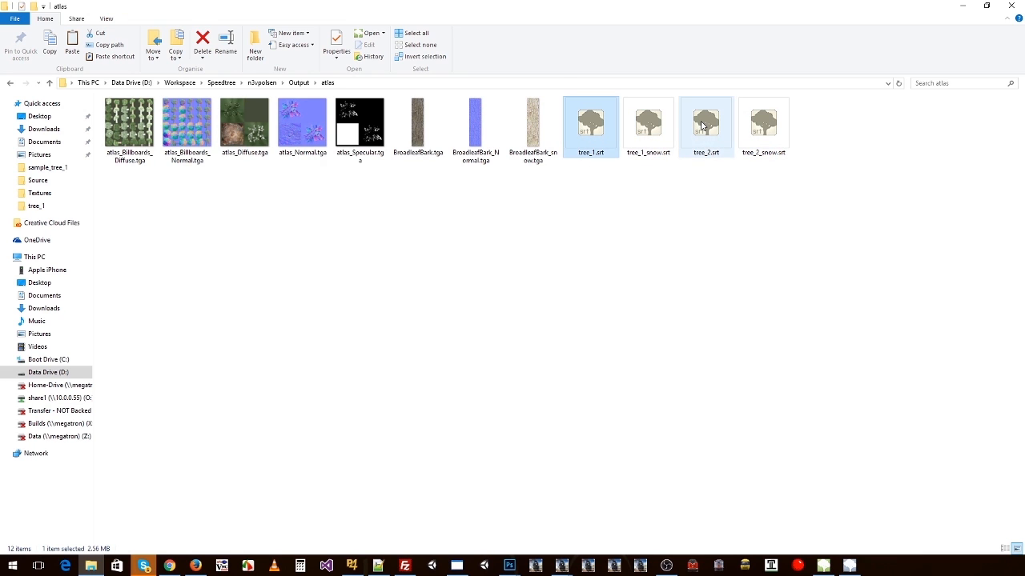
click(752, 129)
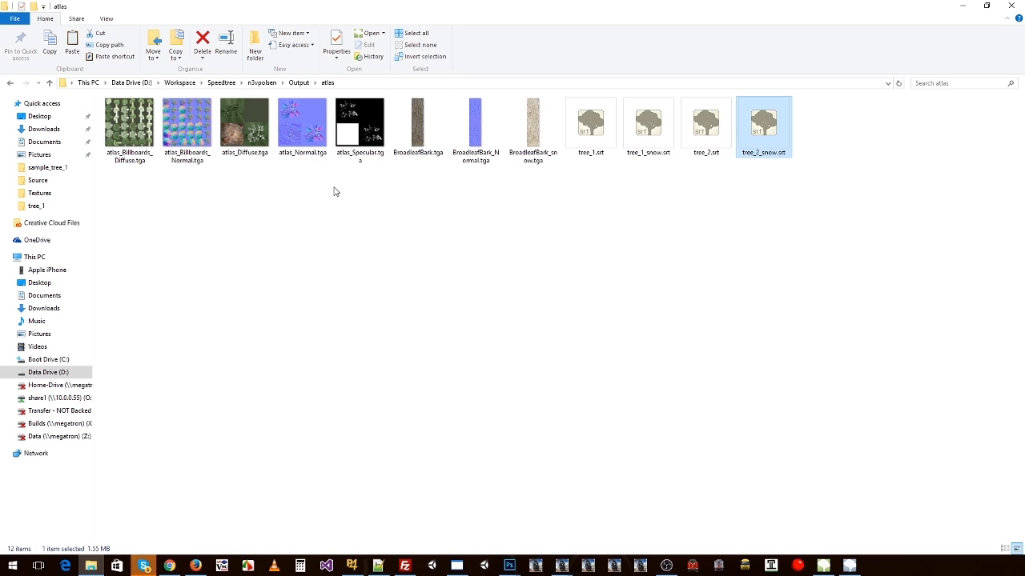
click(136, 120)
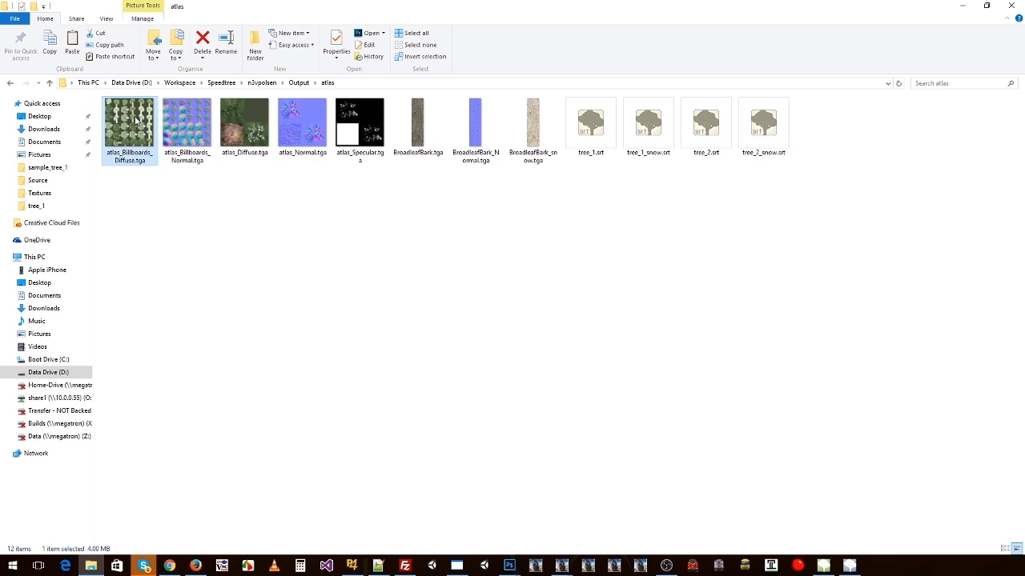
Step: Duplicate the tree_library folder in Trainz Assets and rename the copy tree_1_library
click(264, 83)
double_click(146, 137)
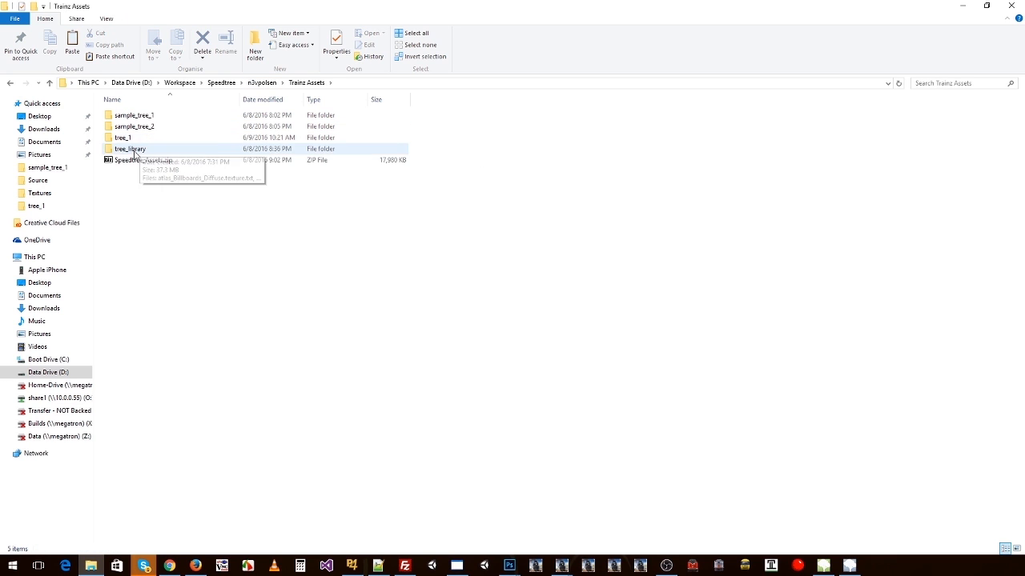
click(136, 151)
key(ctrl+c)
key(ctrl+v)
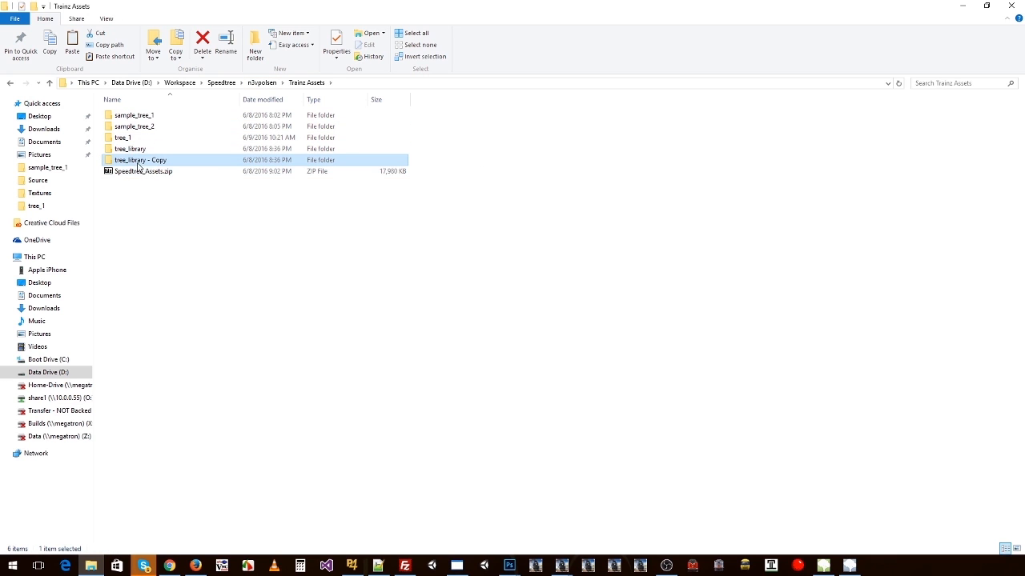
key(F2)
click(131, 160)
text(1_)
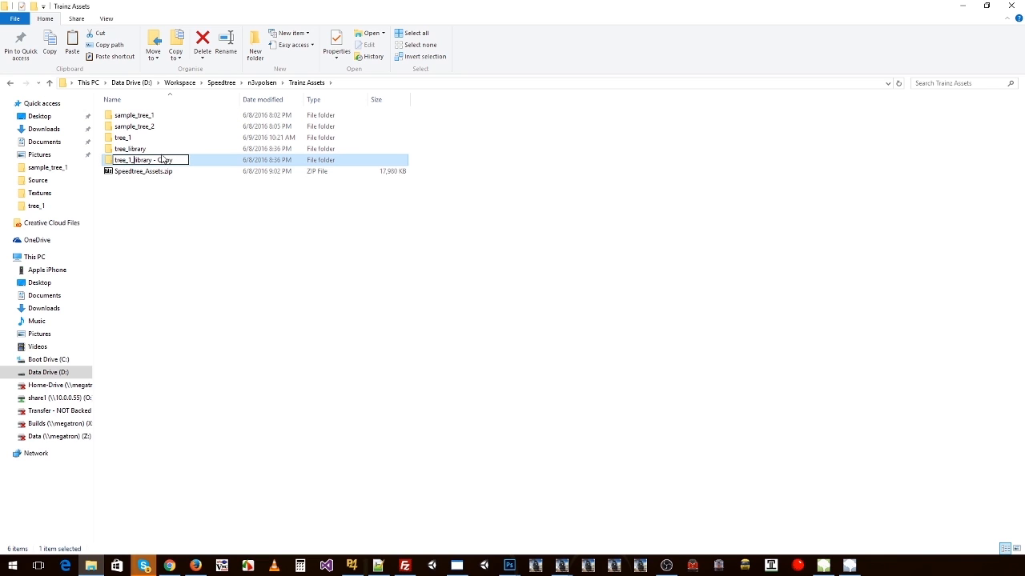
key(shift+End)
key(Delete)
key(Return)
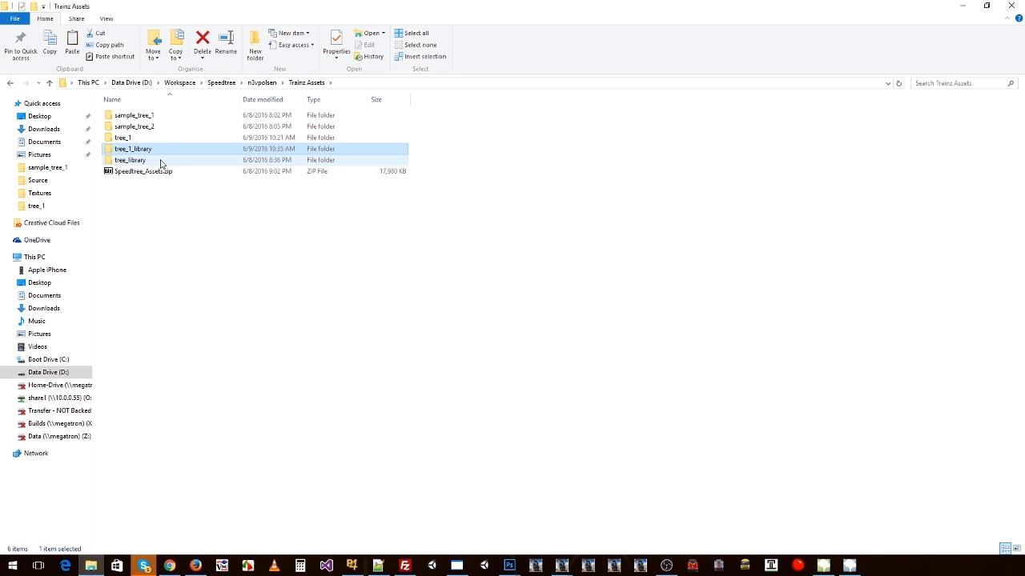
Step: Copy all the compiled files from the Output atlas folder and open tree_1_library in Trainz Assets
key(alt+Up)
key(alt+Left)
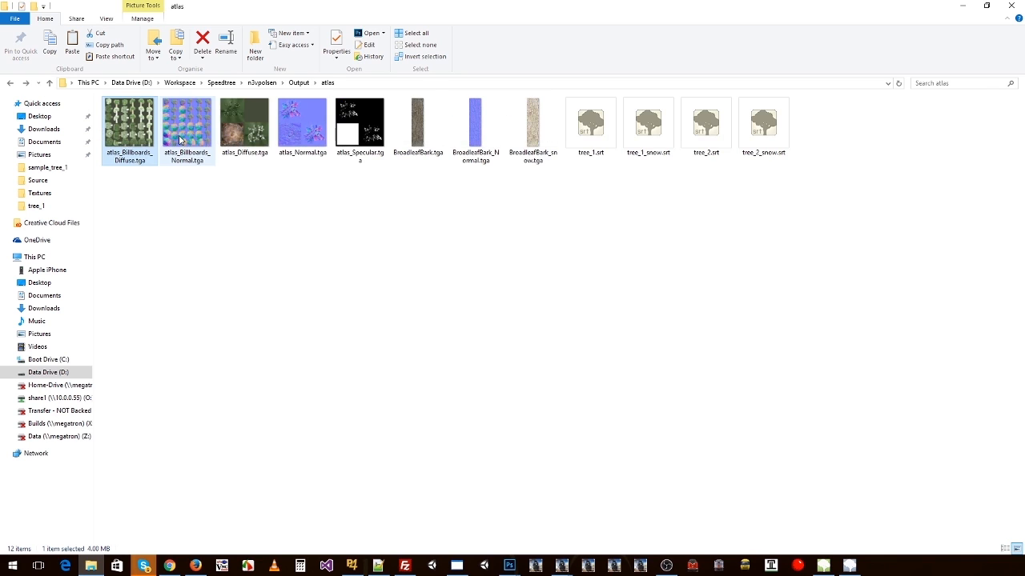
key(ctrl+a)
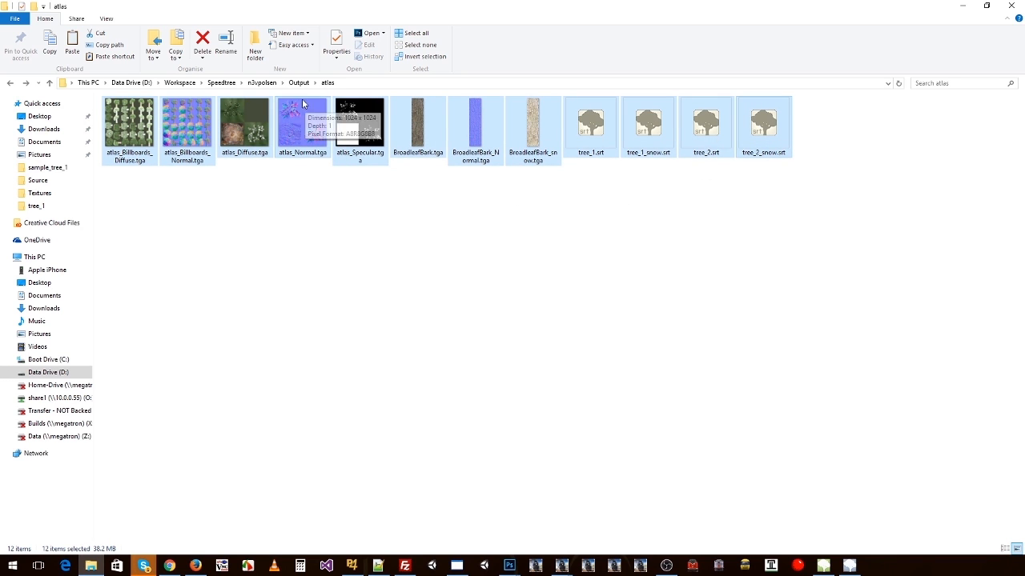
click(261, 82)
double_click(140, 138)
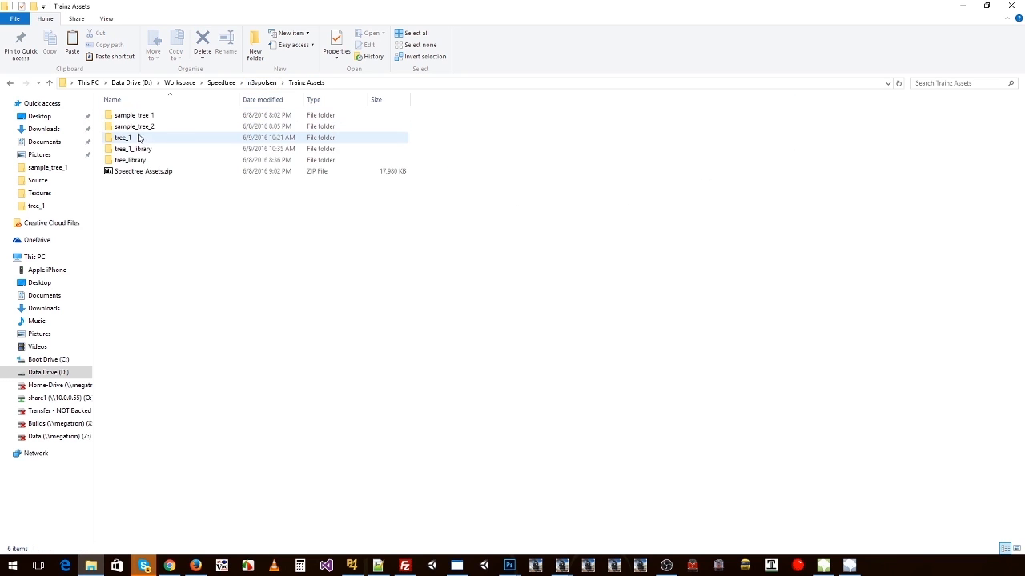
double_click(141, 149)
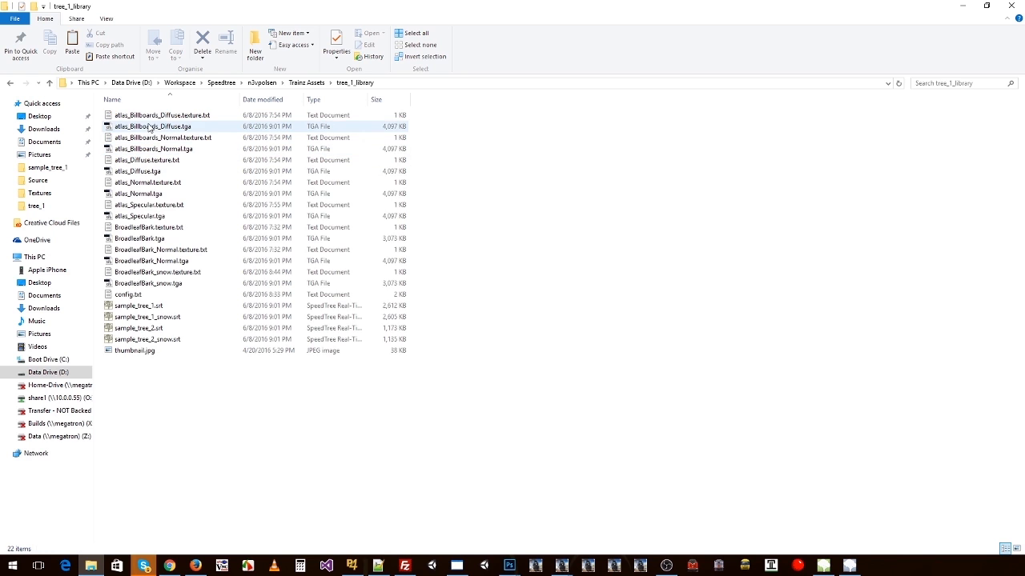
Step: Delete everything in tree_1_library except config.txt and thumbnail.jpg, paste in the atlas files and show them as icons
key(ctrl+a)
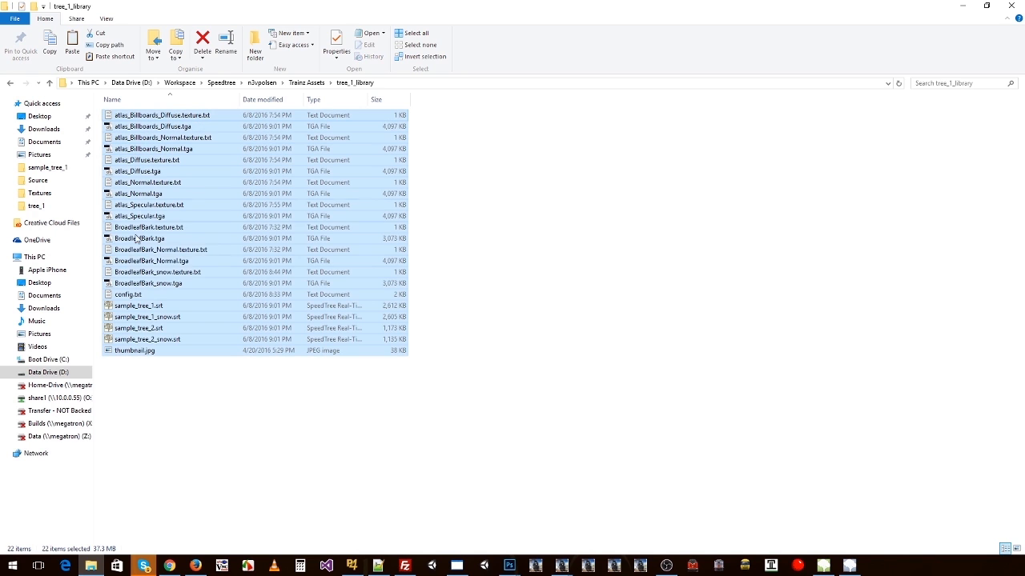
ctrl+click(121, 296)
ctrl+click(148, 352)
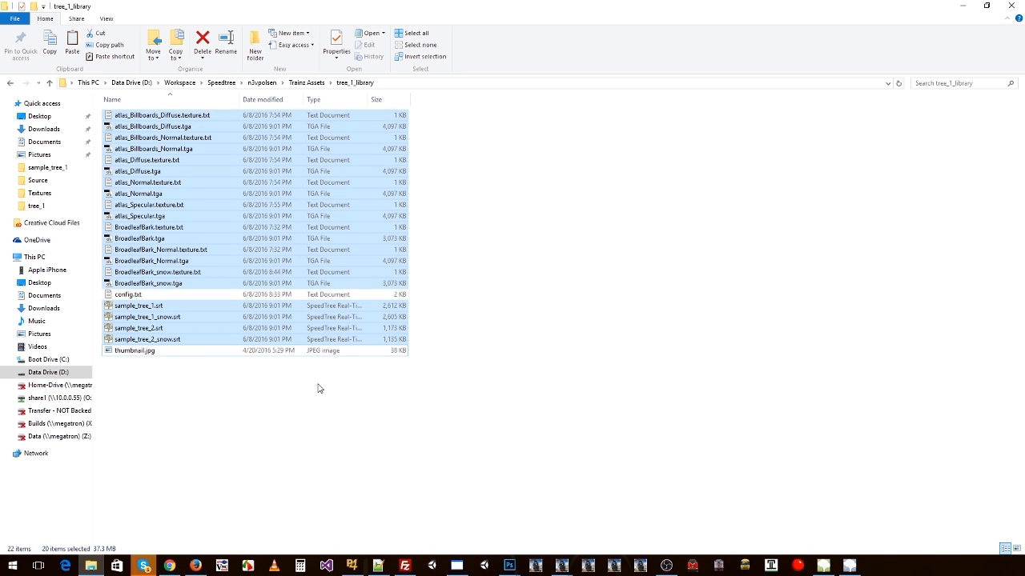
key(Delete)
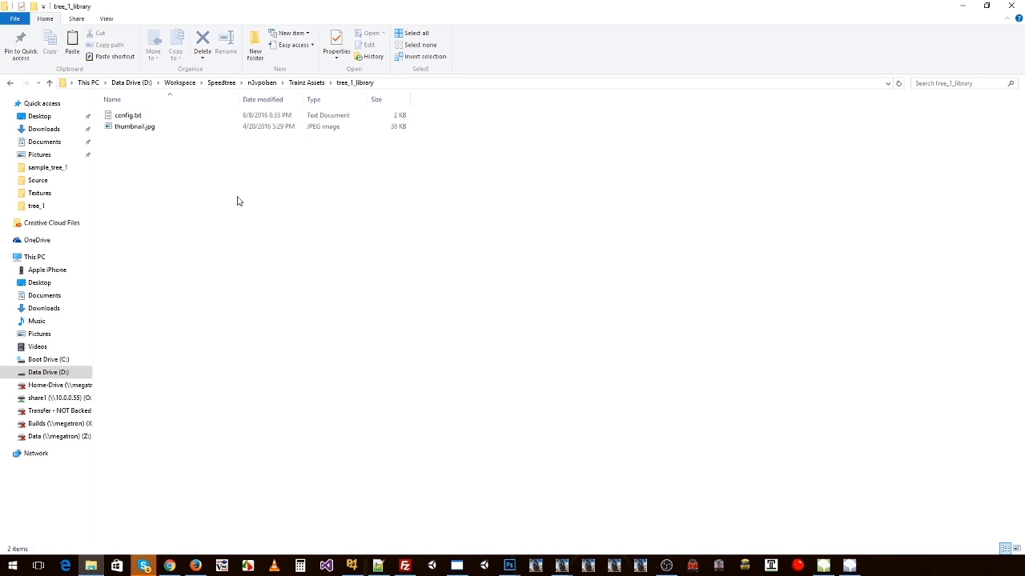
key(ctrl+v)
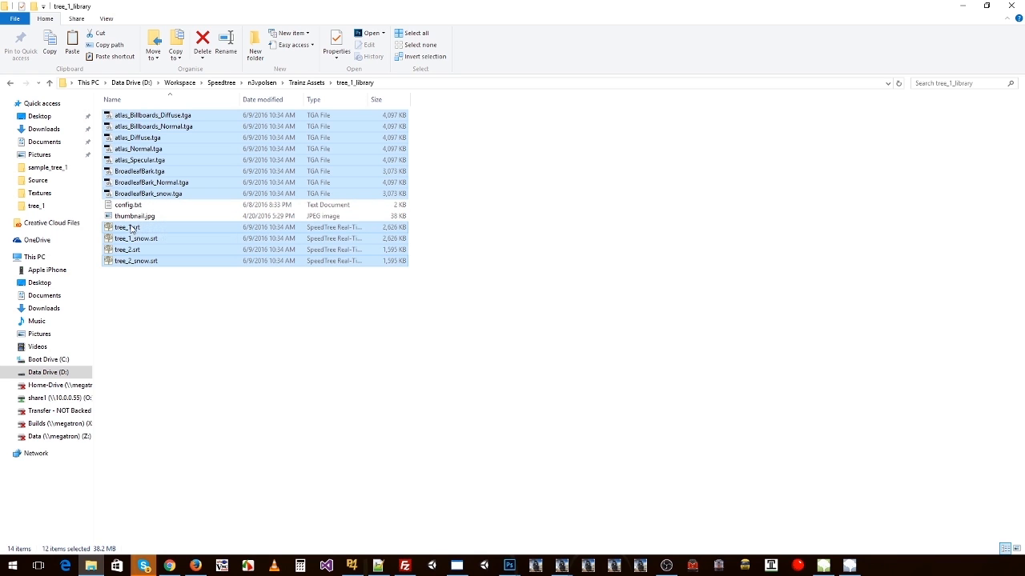
click(159, 306)
ctrl+scroll(258, 220, down, 2)
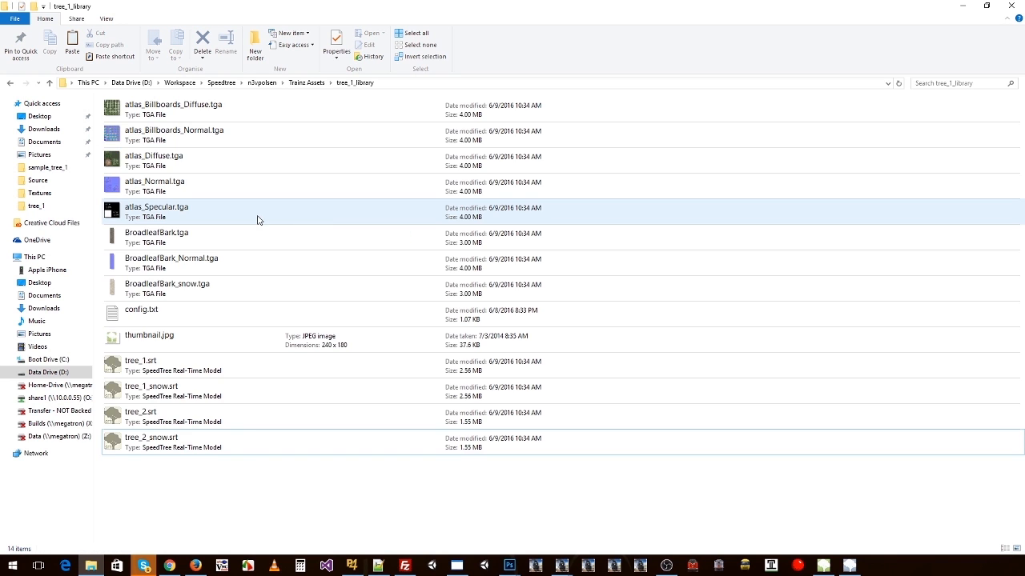
ctrl+scroll(258, 220, up, 4)
ctrl+scroll(260, 220, up, 5)
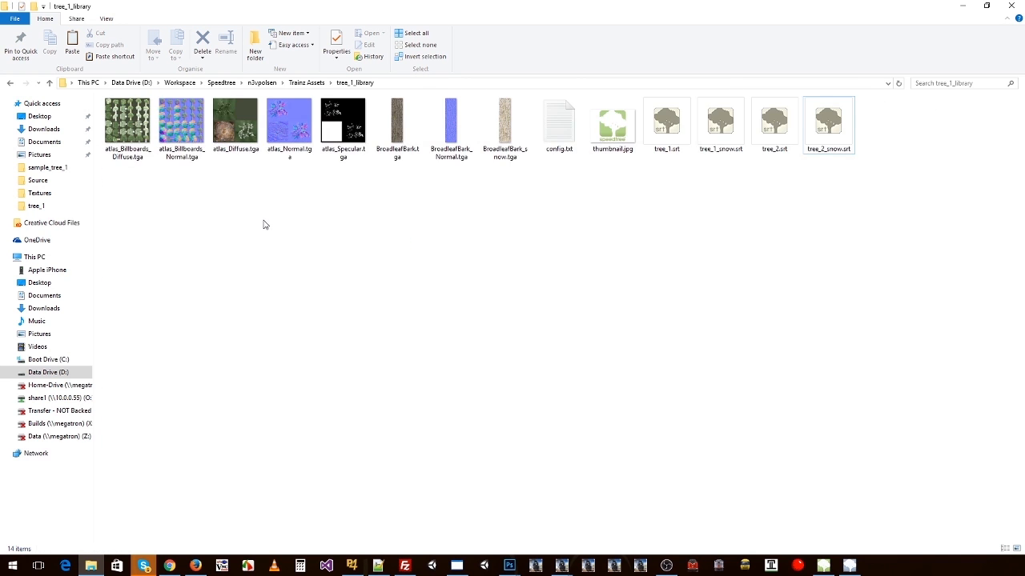
Step: Copy the eight .texture.txt files for the atlas and BroadleafBark textures from tree_library into tree_1_library
click(307, 82)
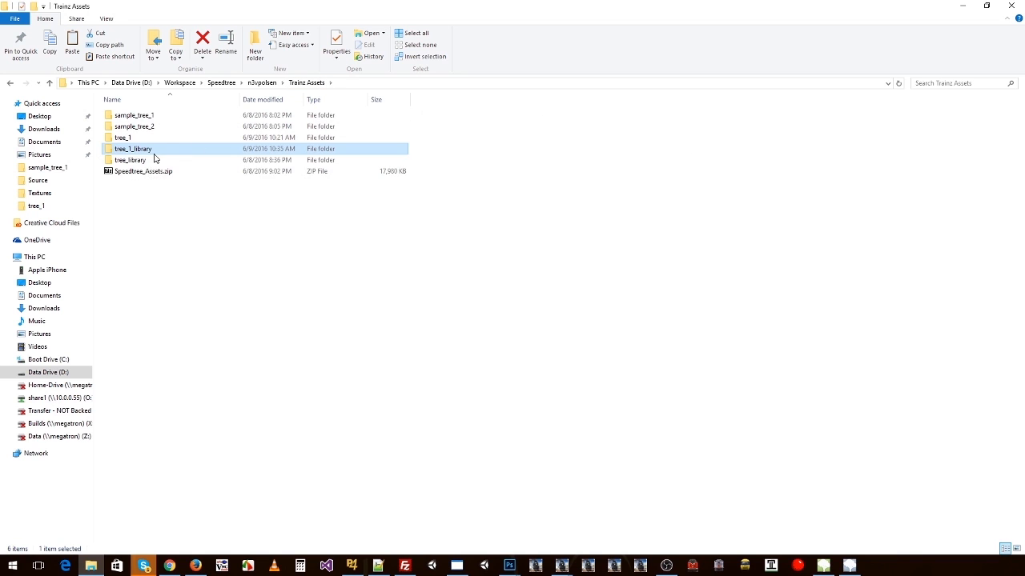
double_click(127, 161)
click(127, 152)
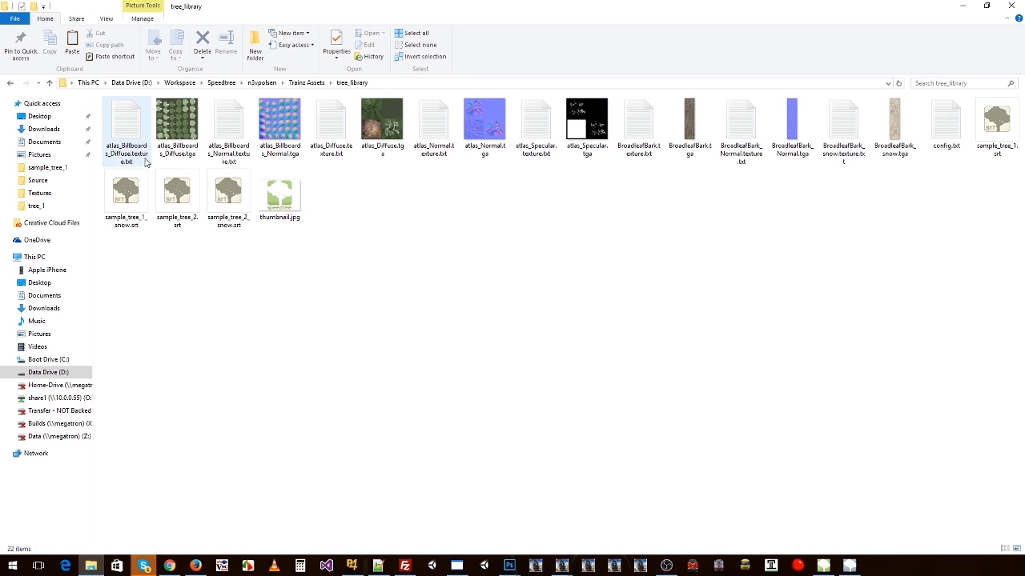
ctrl+click(335, 132)
ctrl+click(433, 128)
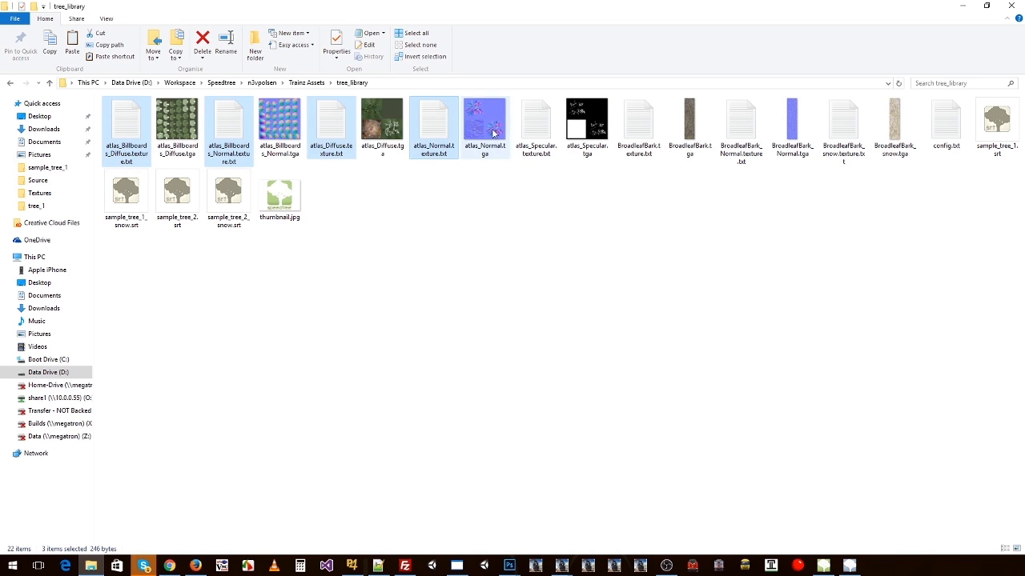
ctrl+click(536, 128)
ctrl+click(638, 128)
ctrl+click(729, 124)
ctrl+click(845, 128)
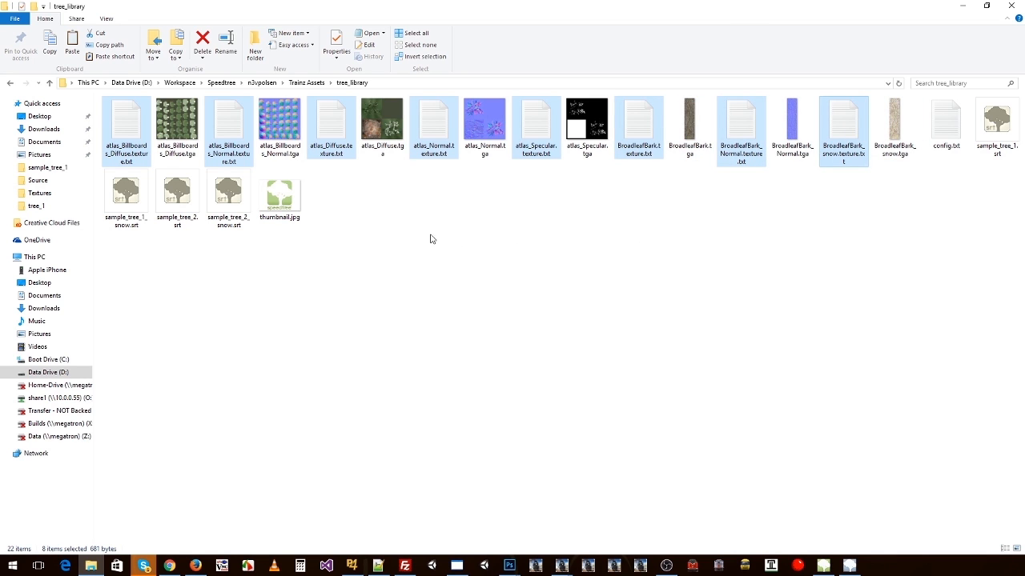
click(316, 83)
double_click(135, 149)
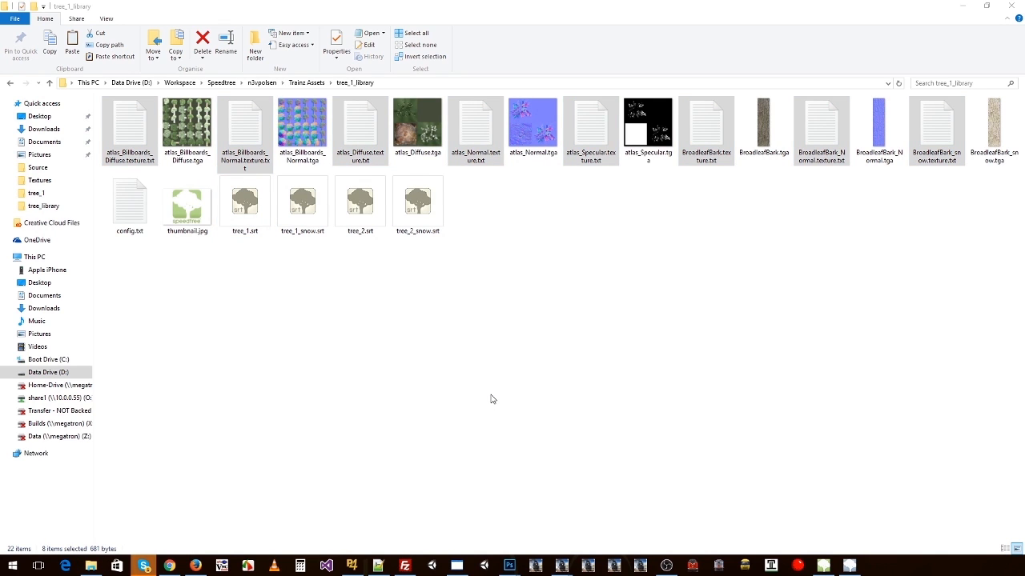
Step: Switch to SpeedTree Compiler, check the atlas and Textures settings, and return to the tree_1_library folder
key(alt+Tab)
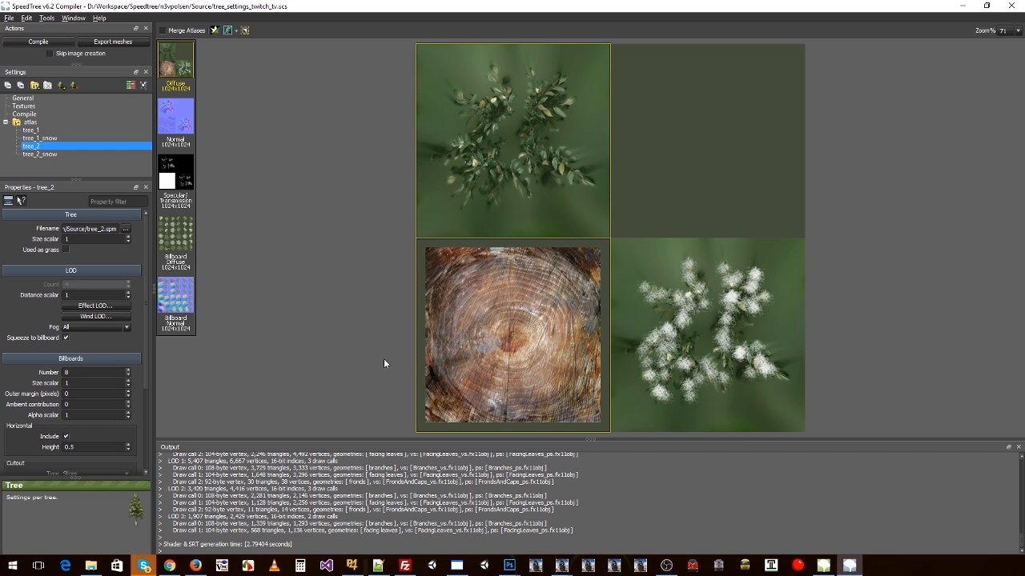
click(31, 123)
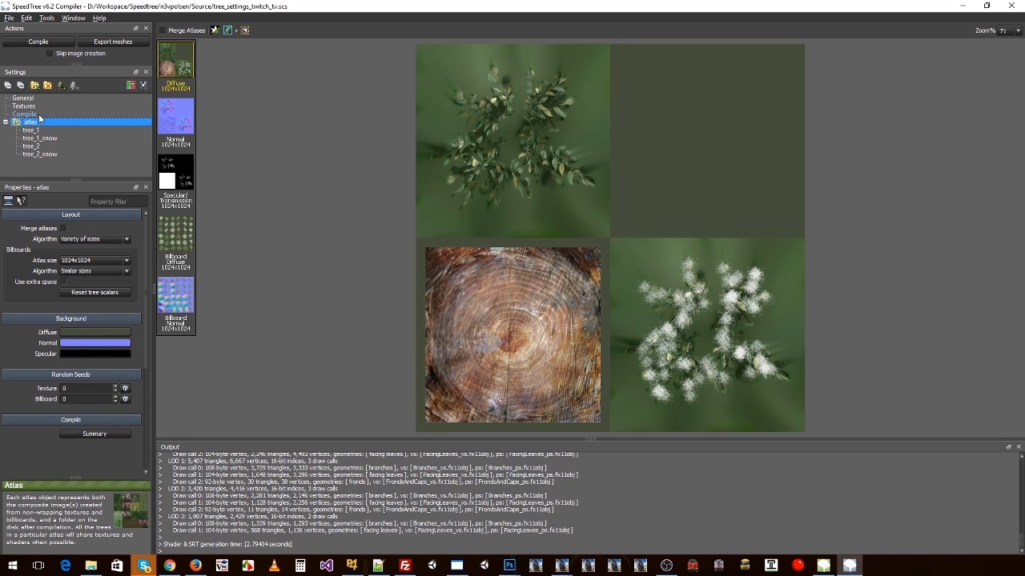
click(26, 106)
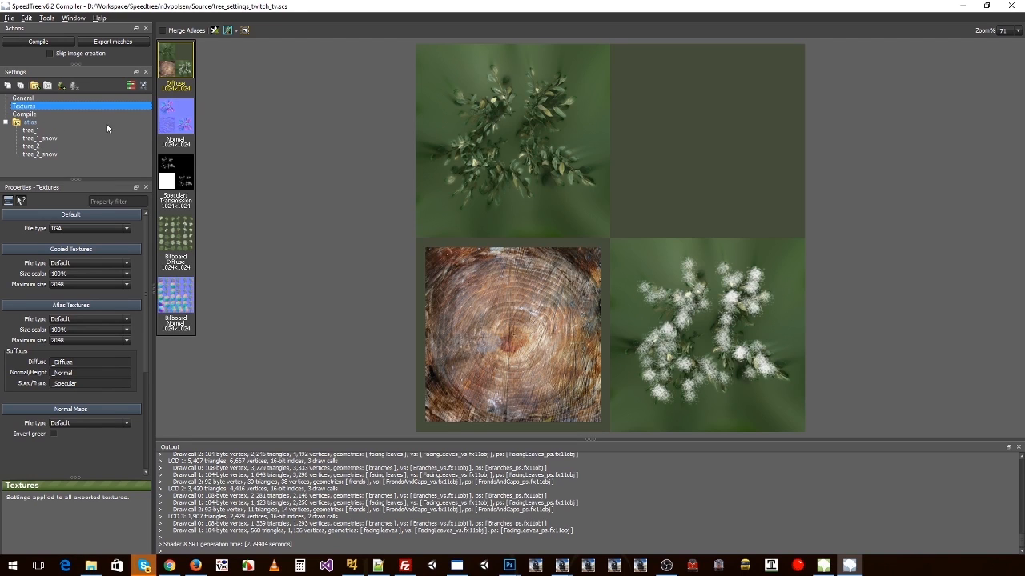
key(alt+Tab)
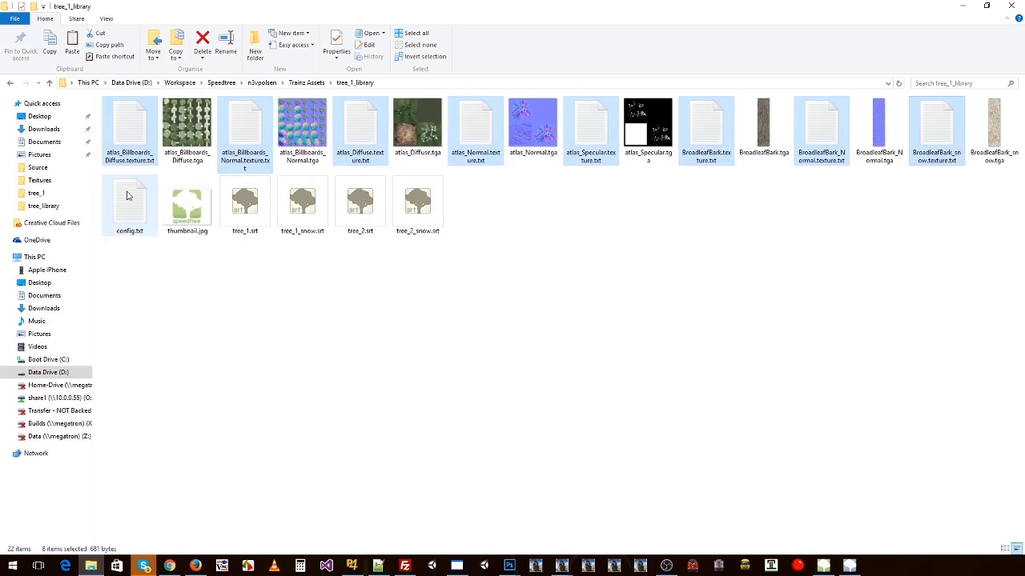
Step: Review the atlas .texture.txt files and read the contents of atlas_Diffuse.texture.txt in Notepad
click(144, 158)
click(244, 140)
click(364, 134)
click(493, 134)
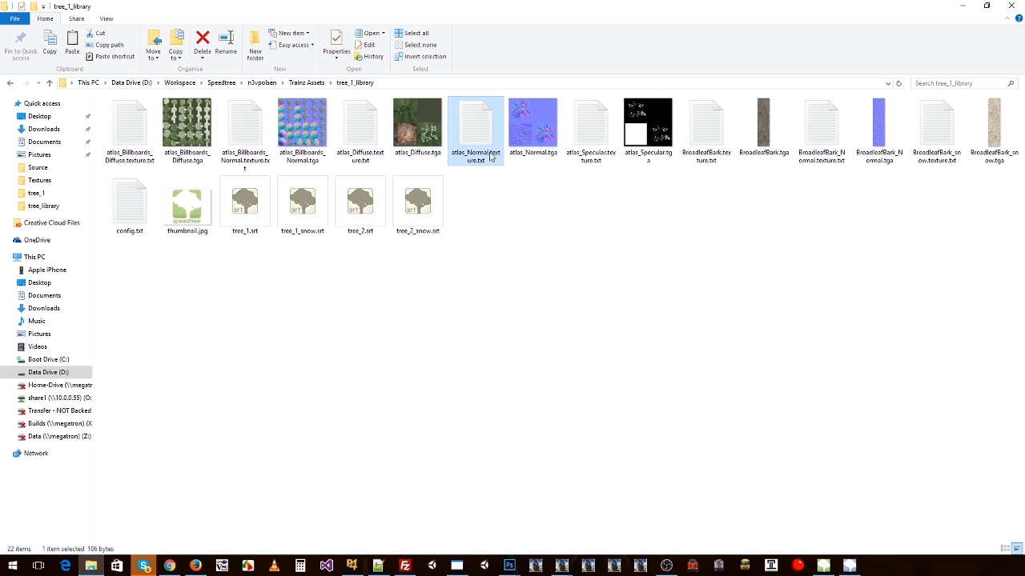
click(411, 157)
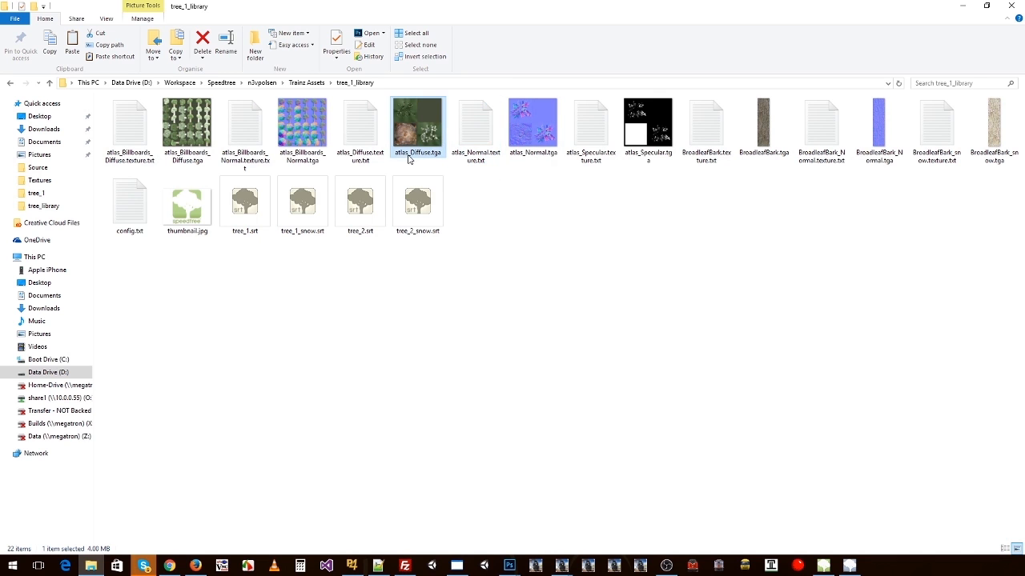
click(361, 156)
double_click(360, 156)
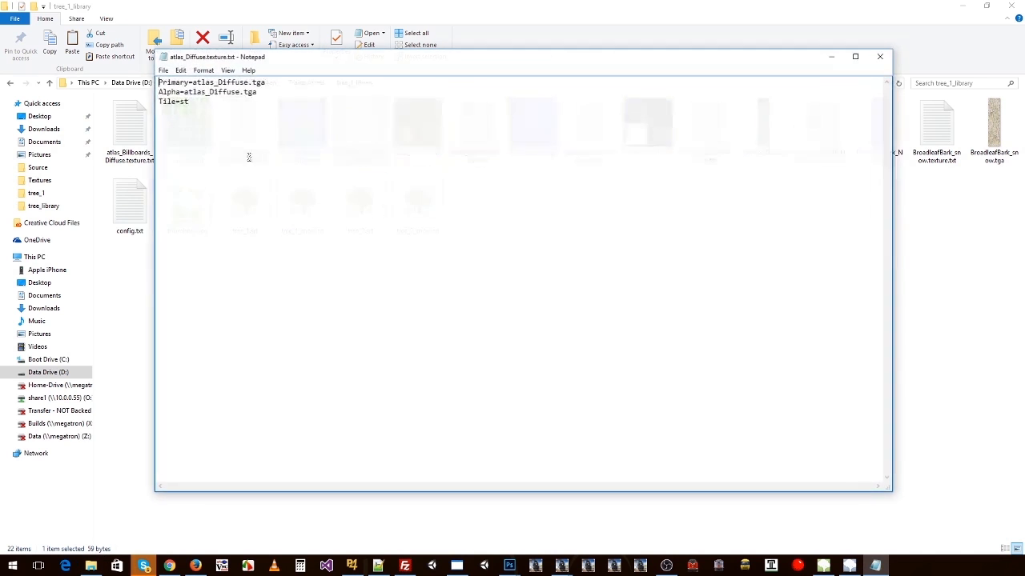
click(880, 56)
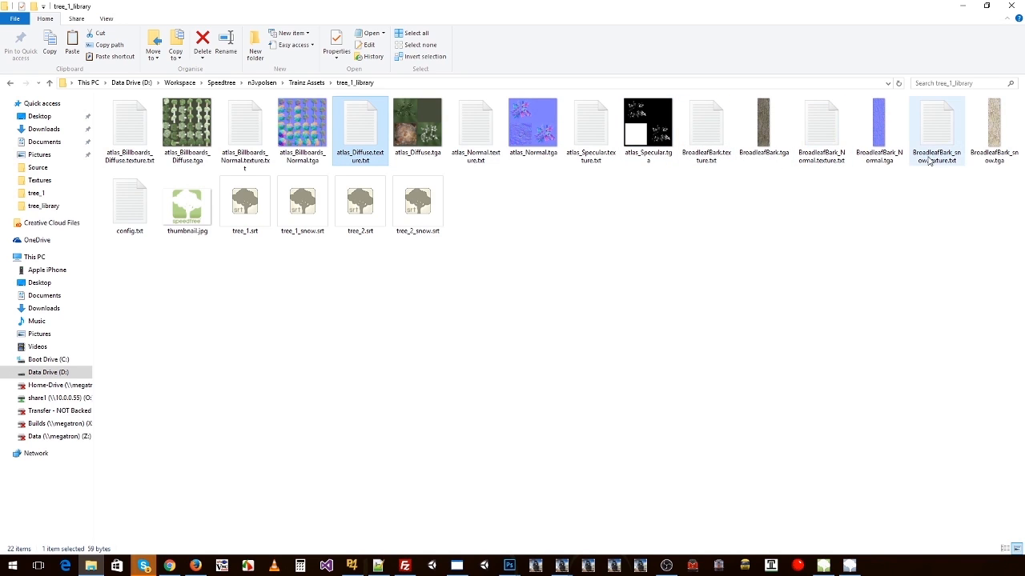
Step: Compare the BroadleafBark_snow image with its .texture.txt file and review the library's .srt and remaining texture files
click(996, 152)
click(938, 160)
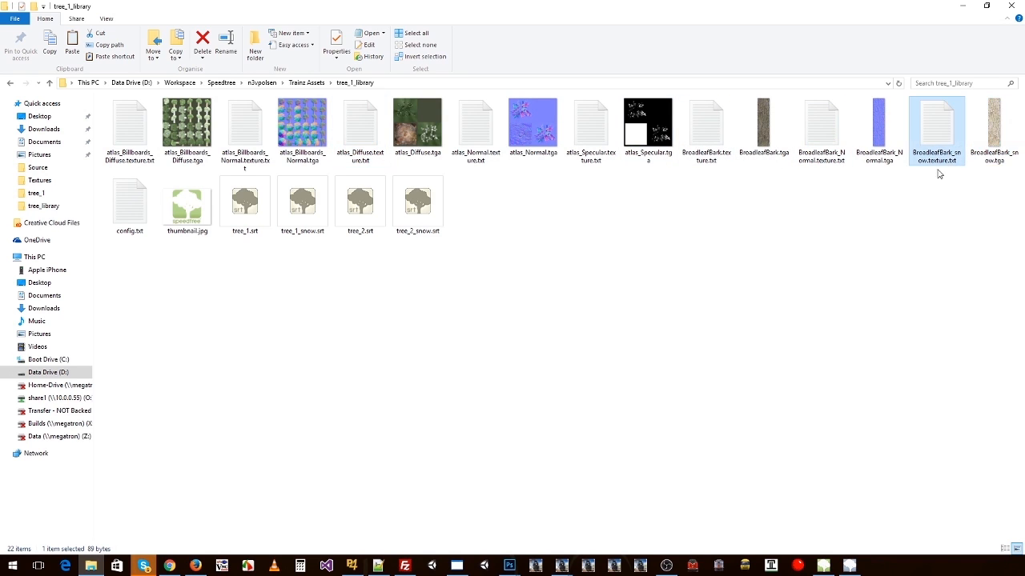
click(986, 134)
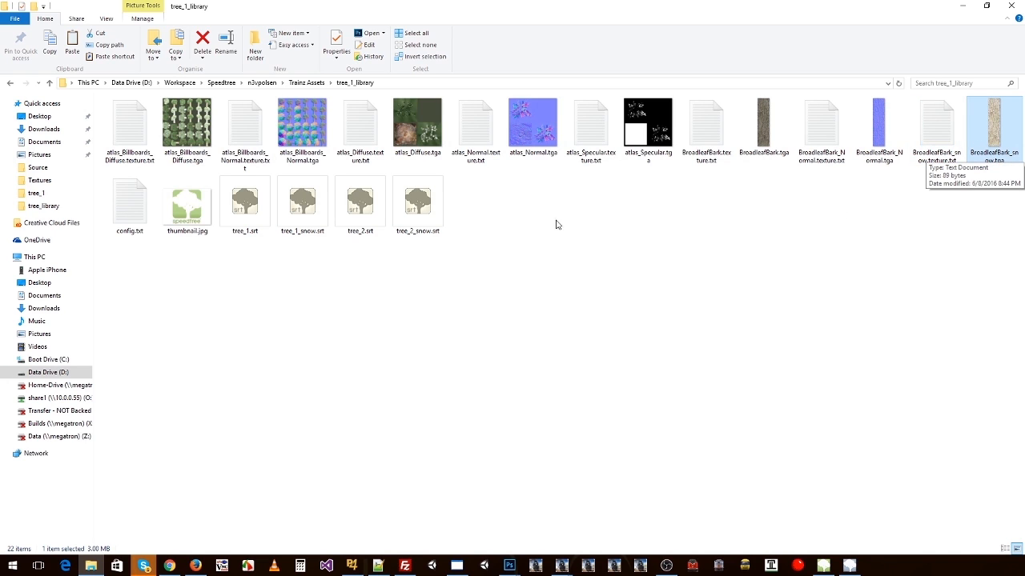
click(134, 134)
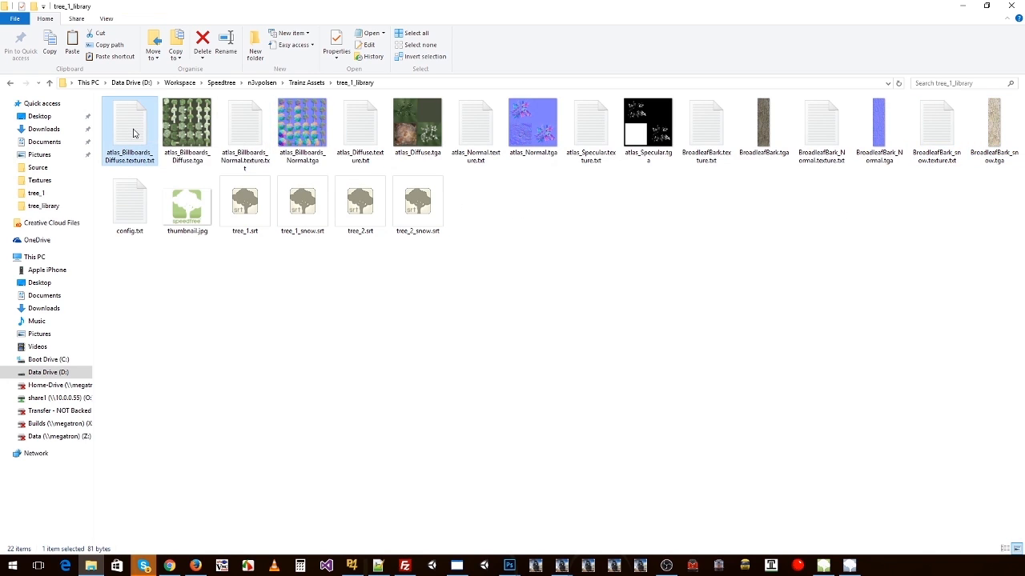
click(242, 210)
shift+click(406, 206)
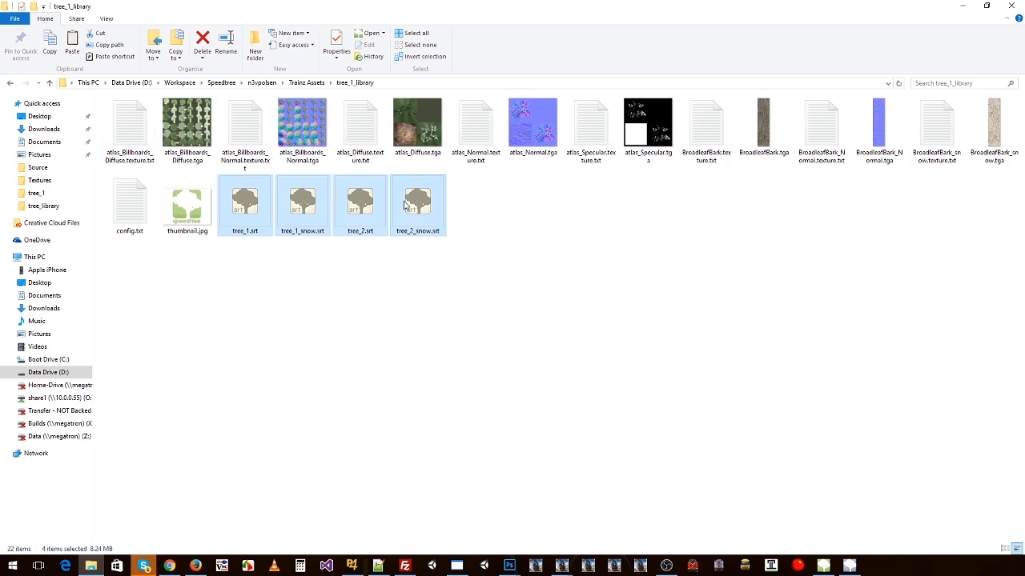
click(713, 130)
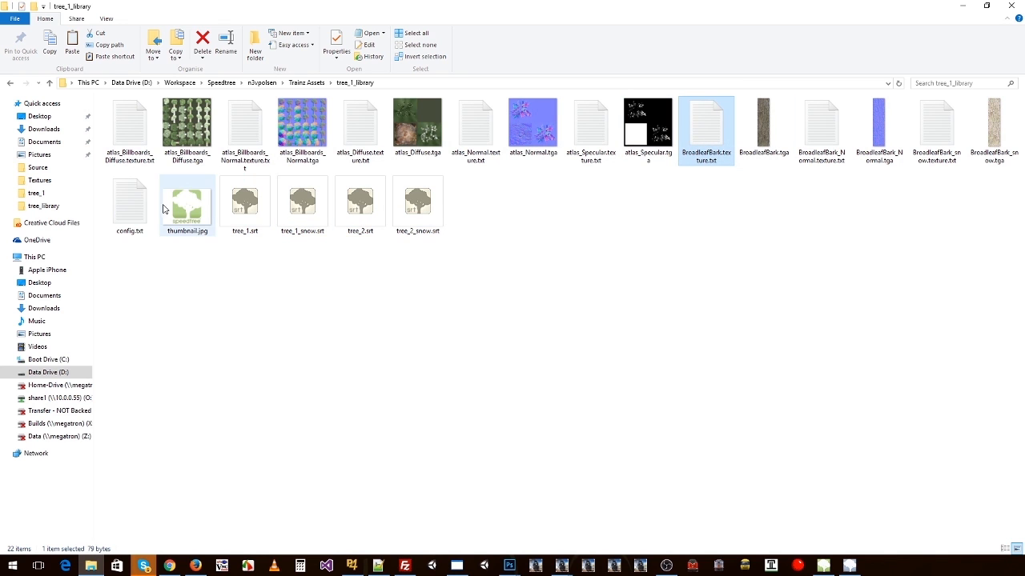
Step: Open config.txt from tree_1_library in Notepad and set the last part of the kuid to 75101
double_click(130, 207)
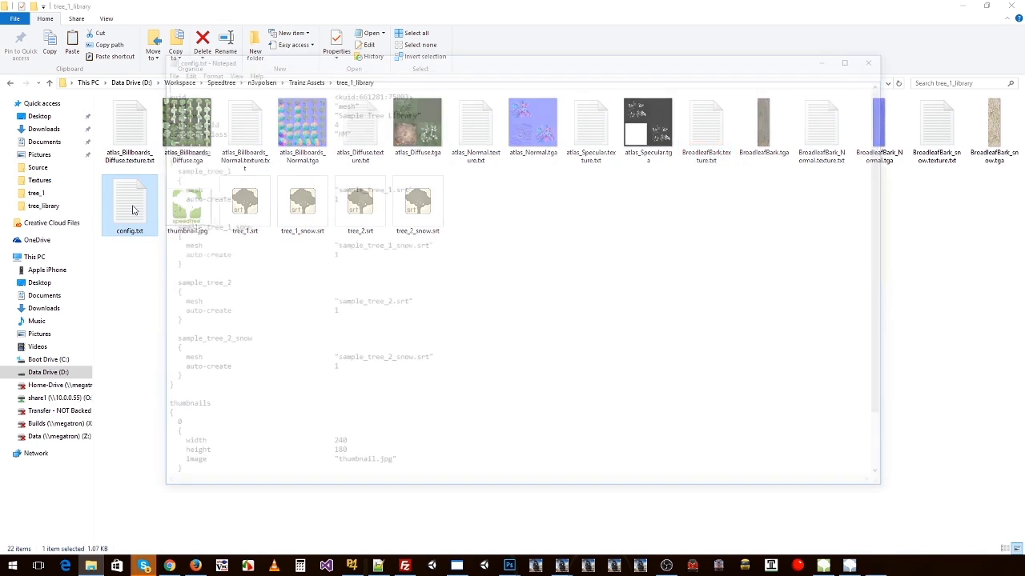
drag(366, 62, 429, 128)
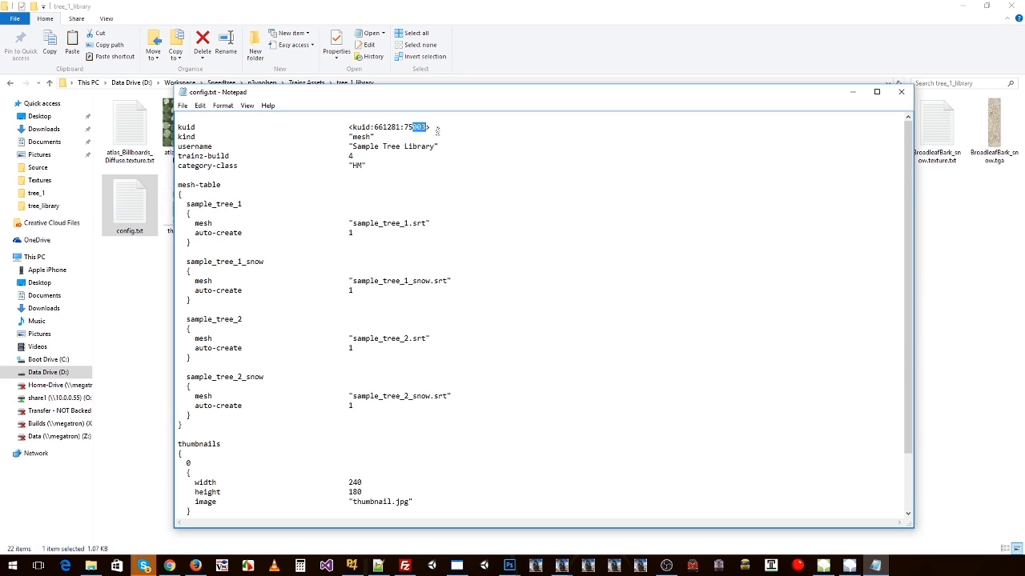
text(101)
Step: Change the username in config.txt to "Tree 1 Library"
drag(381, 136, 171, 137)
double_click(367, 148)
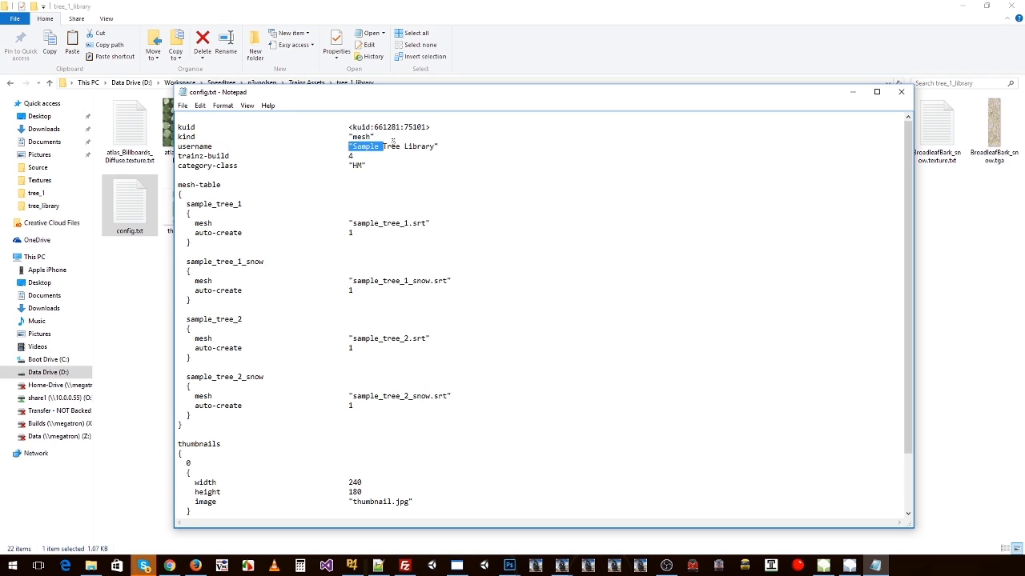
key(Right)
key(shift+Left)
key(shift+Left)
key(shift+Left)
key(shift+Left)
key(shift+Left)
key(Delete)
key(Up)
key(shift+Right)
key(shift+Right)
key(shift+Right)
key(shift+Right)
key(Down)
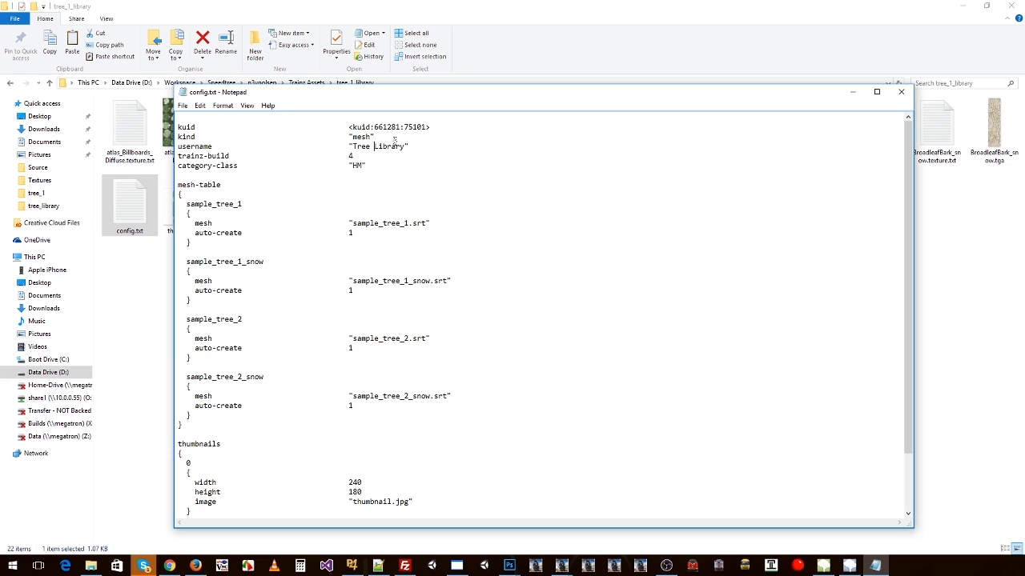
text(1)
Step: Review the trainz-build and category-class lines, the mesh-table block and its auto-create setting
mouse_move(358, 156)
mouse_down()
mouse_move(348, 156)
mouse_move(362, 165)
mouse_up()
drag(237, 165, 178, 165)
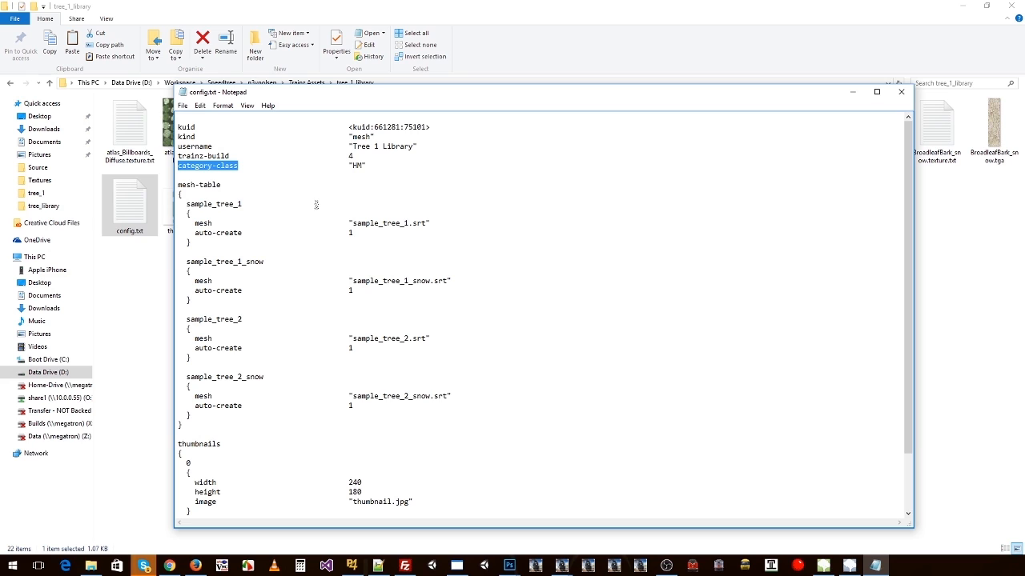
drag(178, 185, 201, 424)
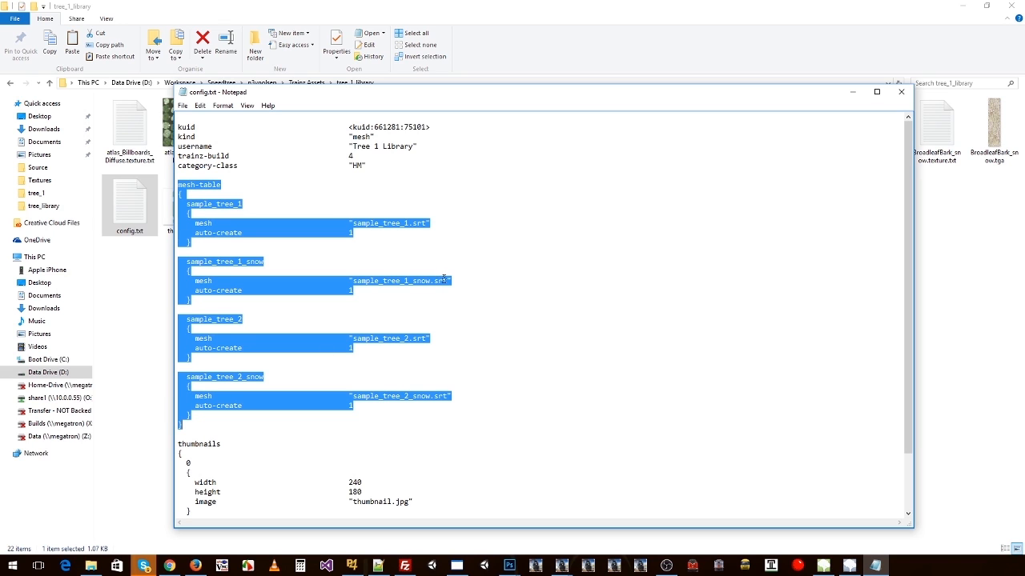
click(209, 239)
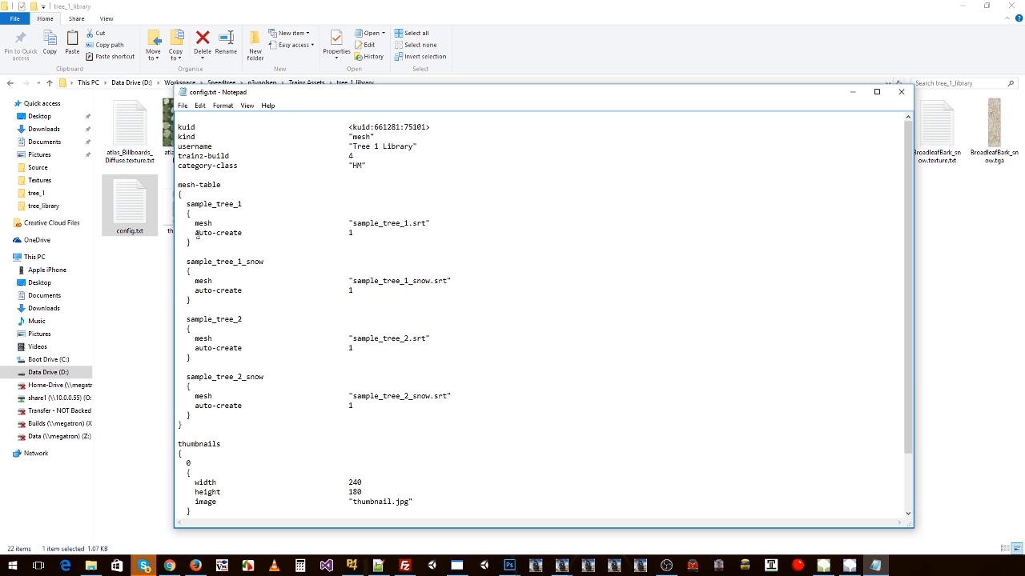
drag(197, 234, 254, 232)
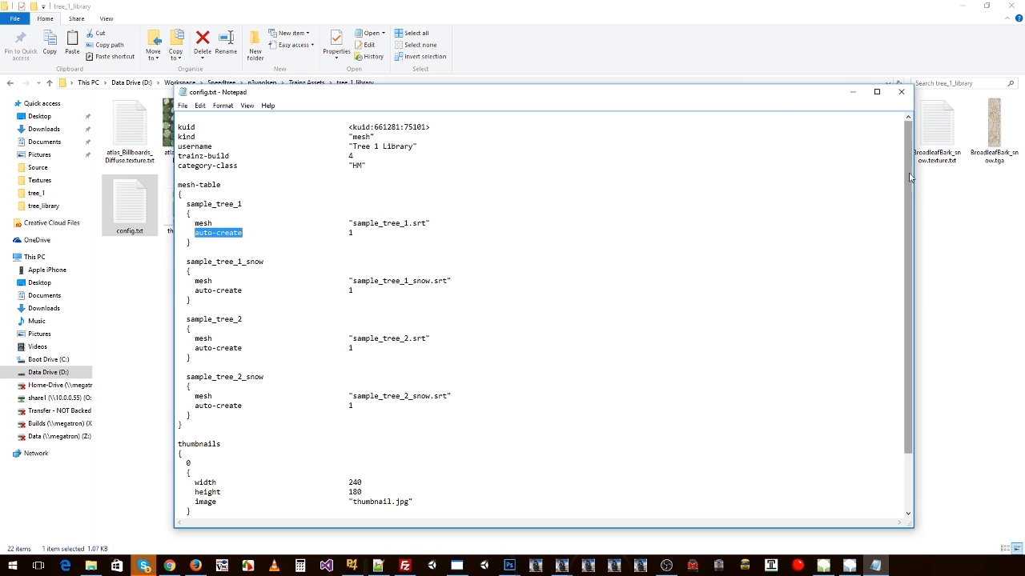
Step: Compare the four .srt file names in the tree_1_library folder with the mesh-table entries in config.txt
click(929, 194)
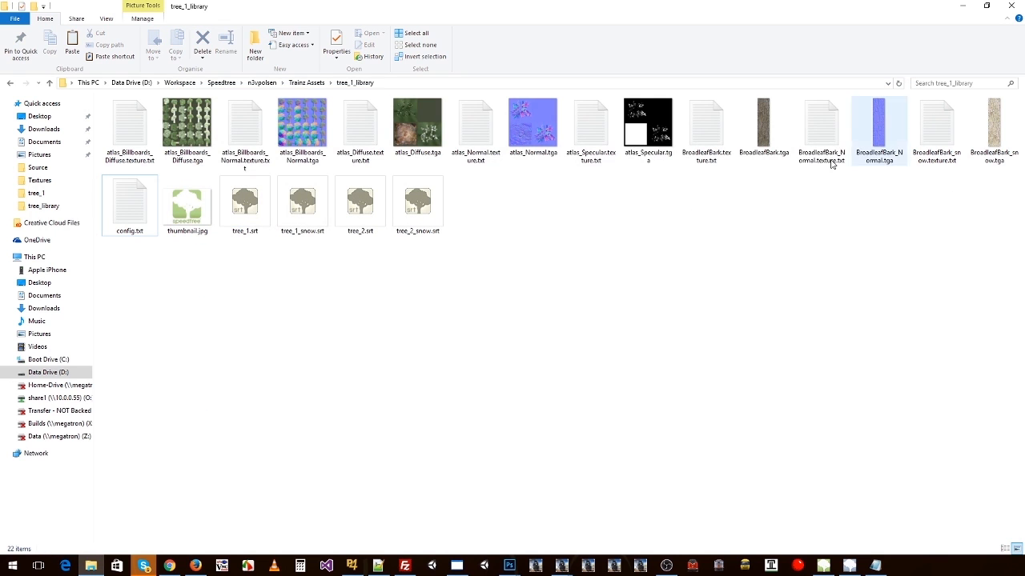
click(247, 228)
click(292, 226)
click(360, 228)
click(414, 233)
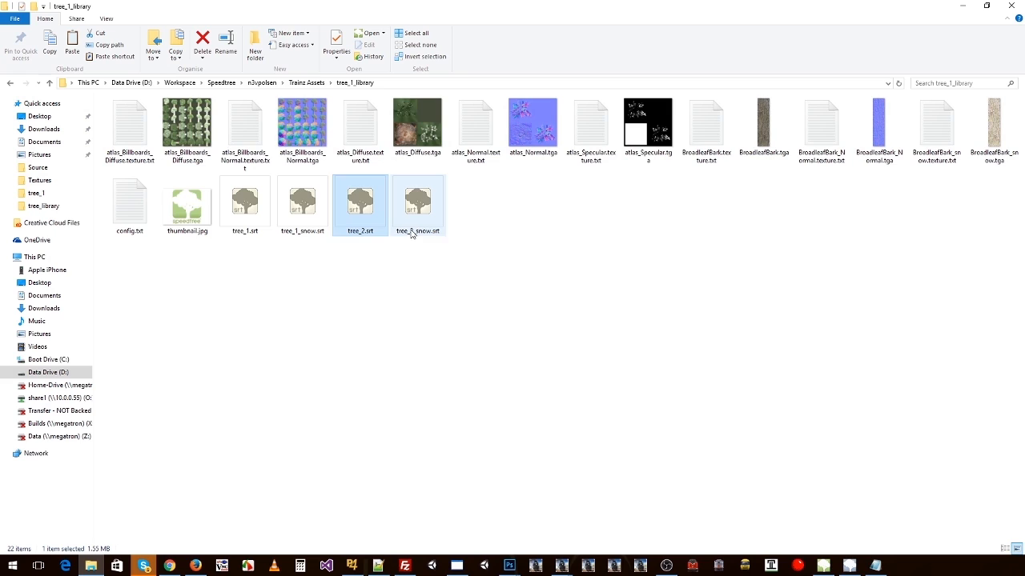
key(alt+Tab)
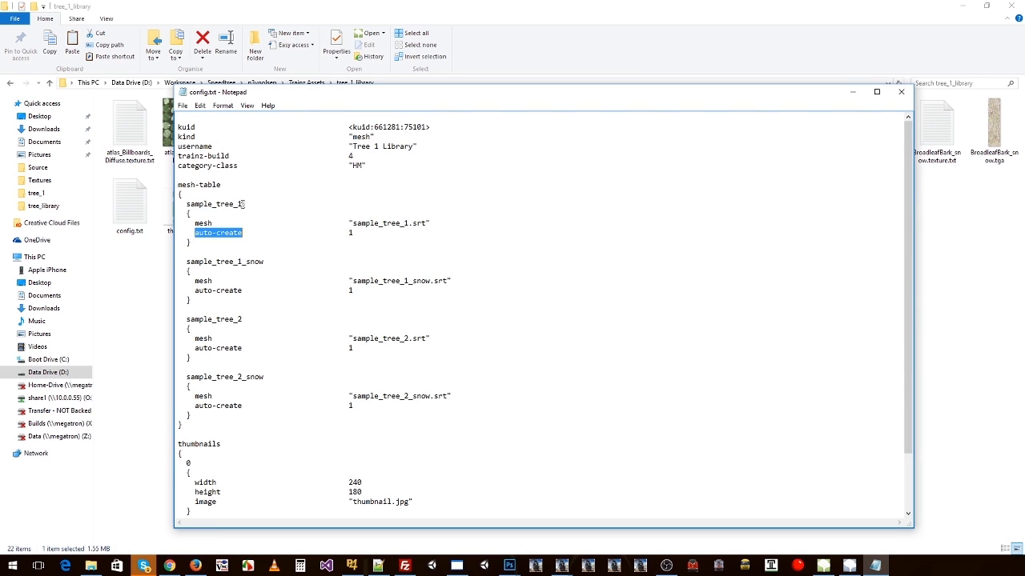
drag(186, 204, 237, 204)
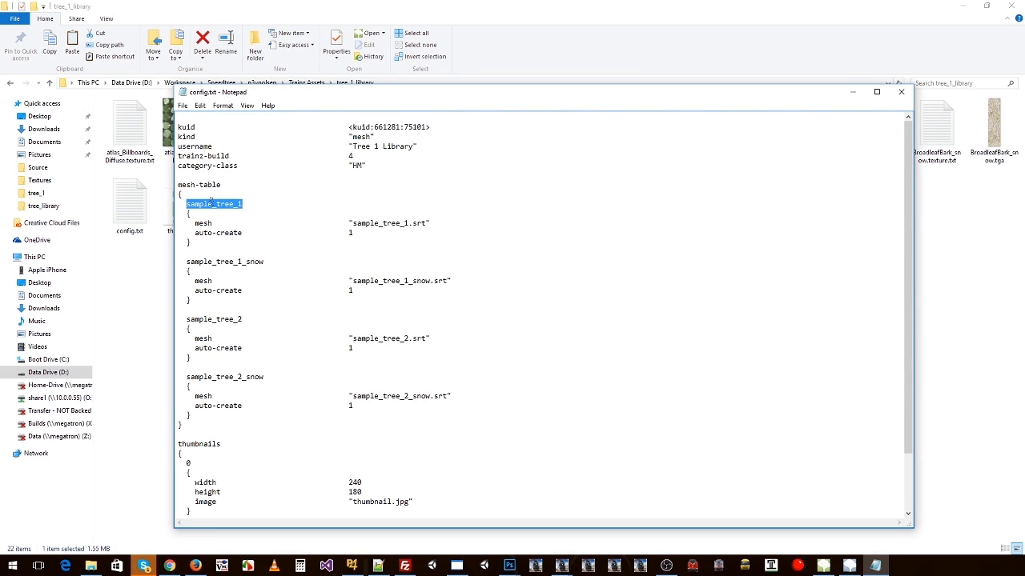
double_click(235, 263)
double_click(223, 318)
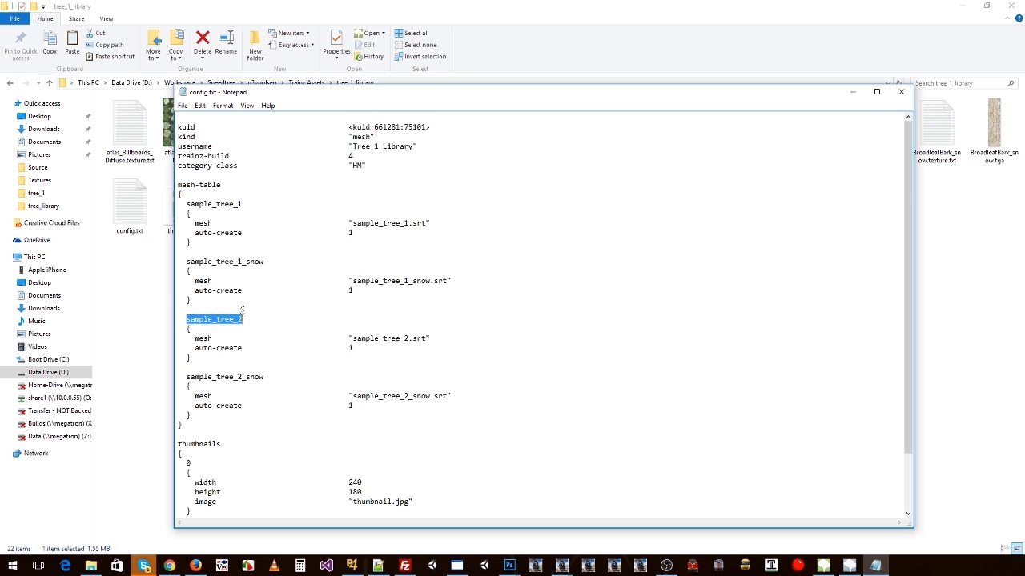
Step: Remove the "sample_" prefix from the four mesh file names, leaving tree_1.srt, tree_1_snow.srt, tree_2.srt and tree_2_snow.srt
drag(353, 224, 382, 224)
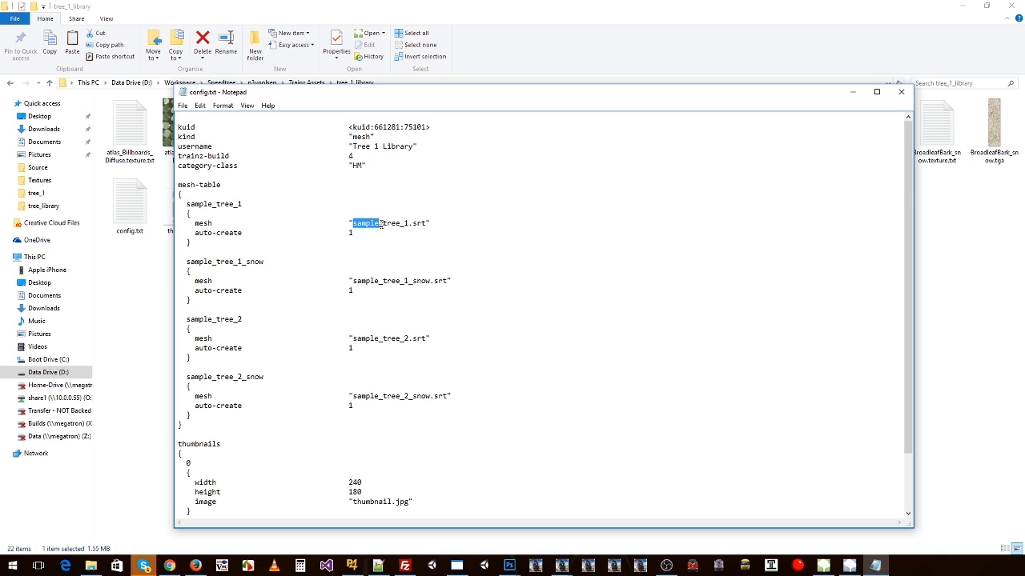
key(Delete)
drag(384, 281, 353, 281)
key(Delete)
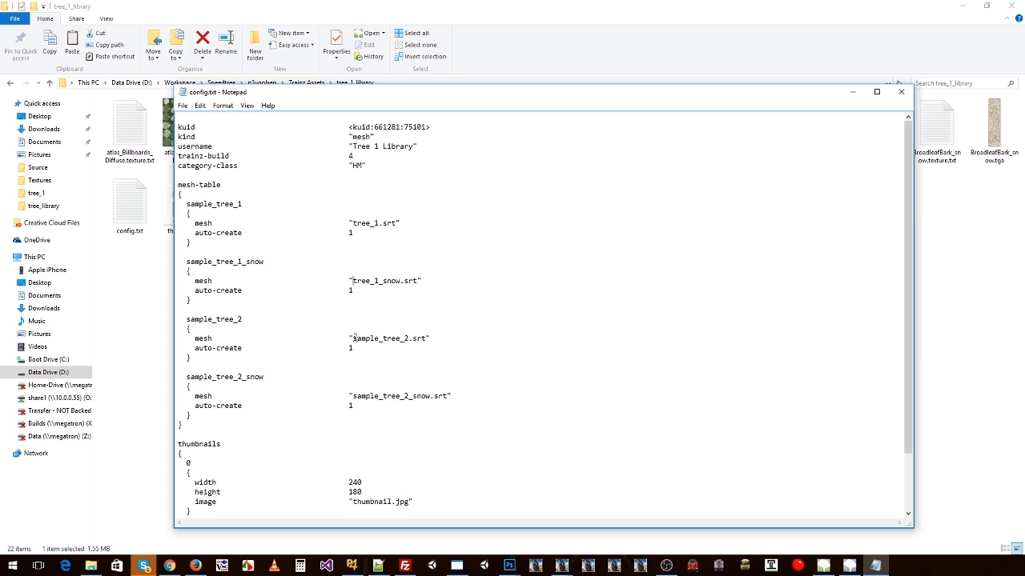
drag(353, 338, 386, 339)
key(Delete)
drag(385, 395, 357, 396)
key(Delete)
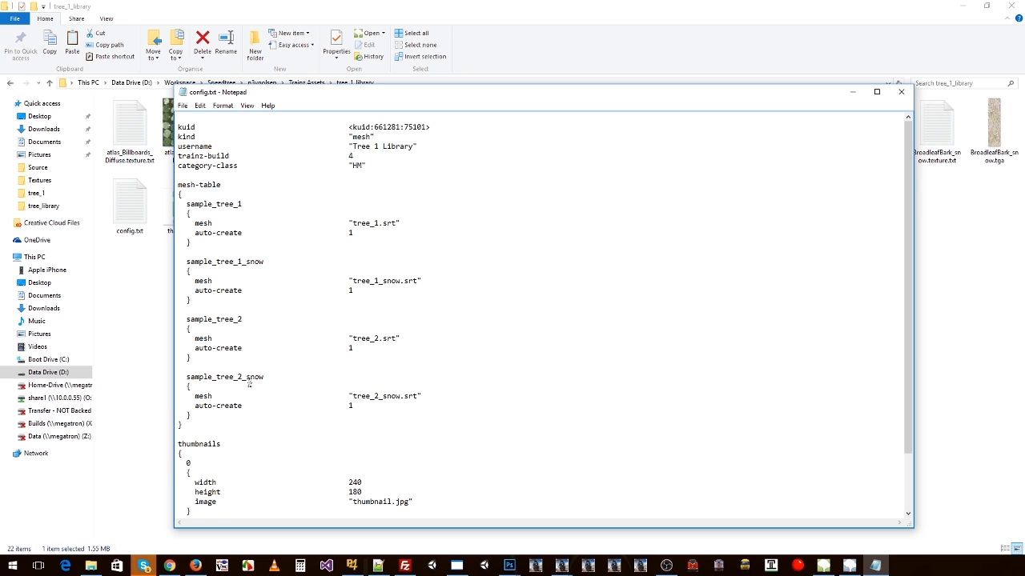
Step: Review the edited mesh-table block and the thumbnail.jpg entry in the thumbnails block
drag(353, 406, 177, 185)
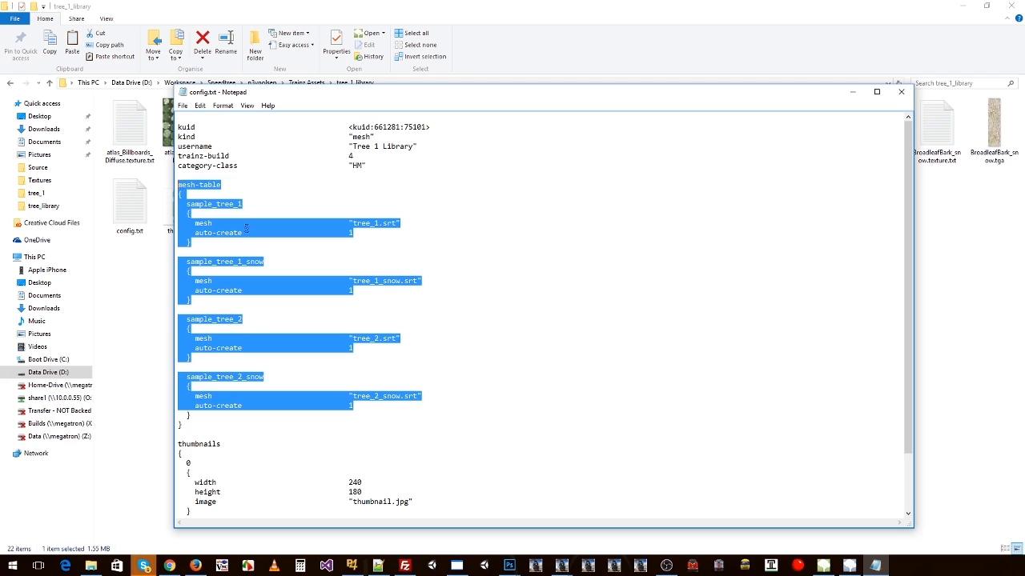
scroll(267, 265, down, 3)
double_click(373, 434)
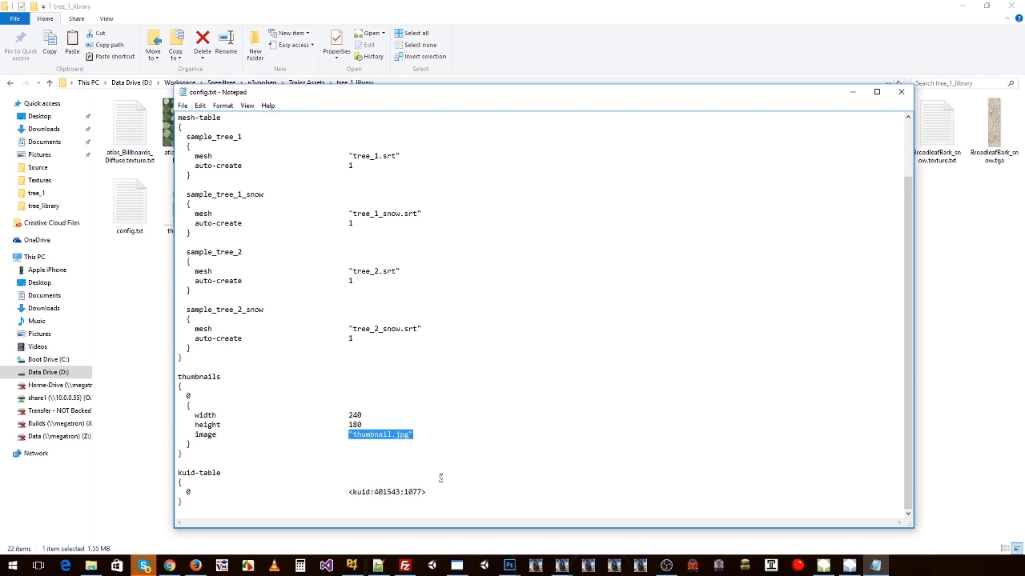
Step: Try removing the entry from the kuid-table block, and undo the removal
drag(430, 492, 166, 488)
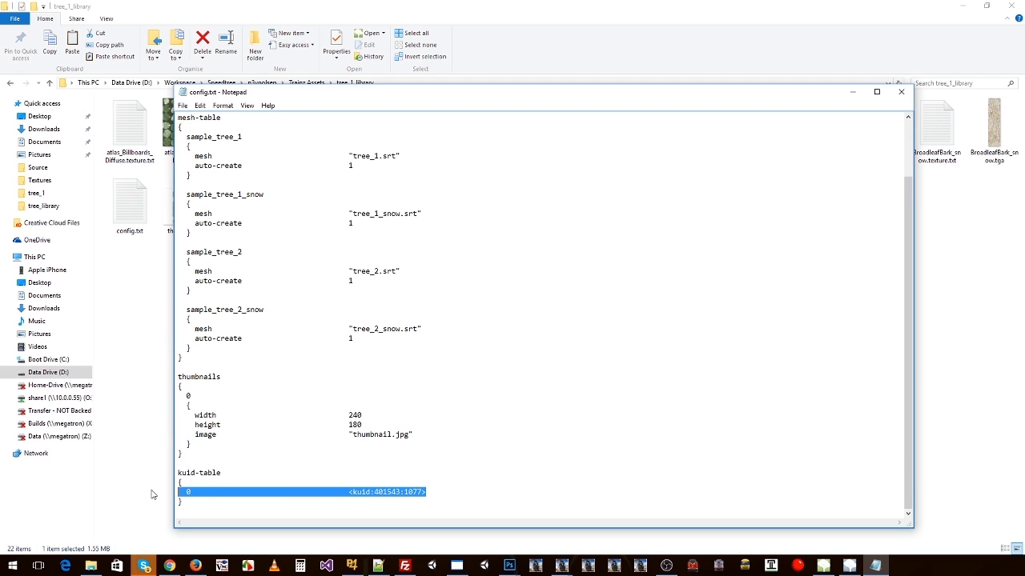
key(Delete)
key(BackSpace)
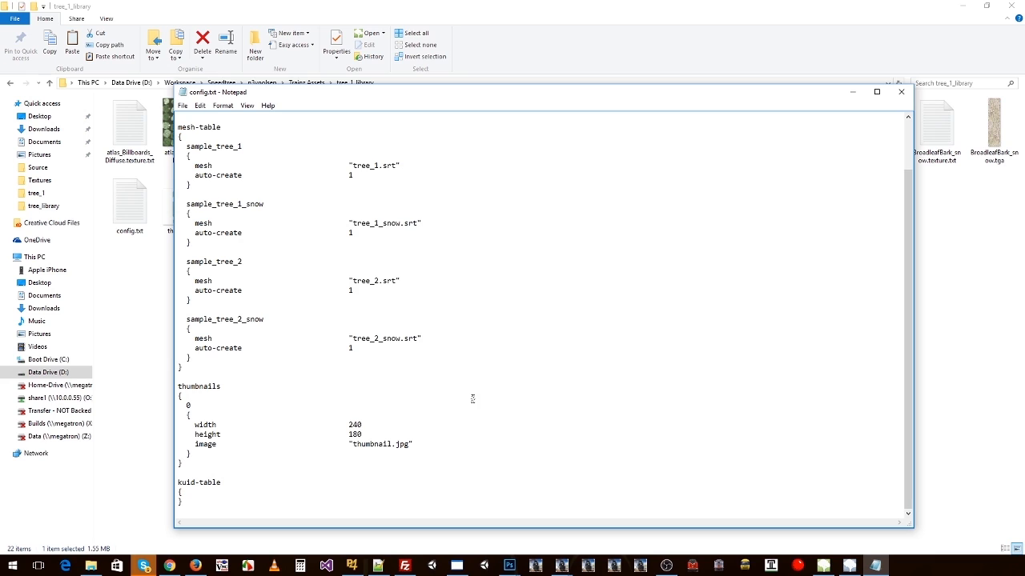
key(ctrl+z)
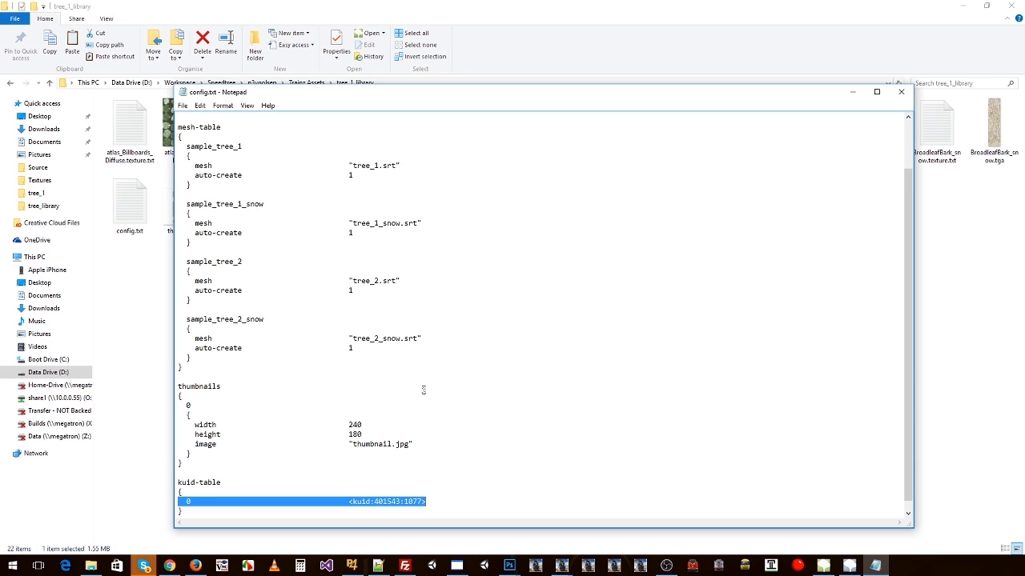
Step: Check the top of config.txt once more and close the file
click(423, 390)
scroll(419, 319, up, 2)
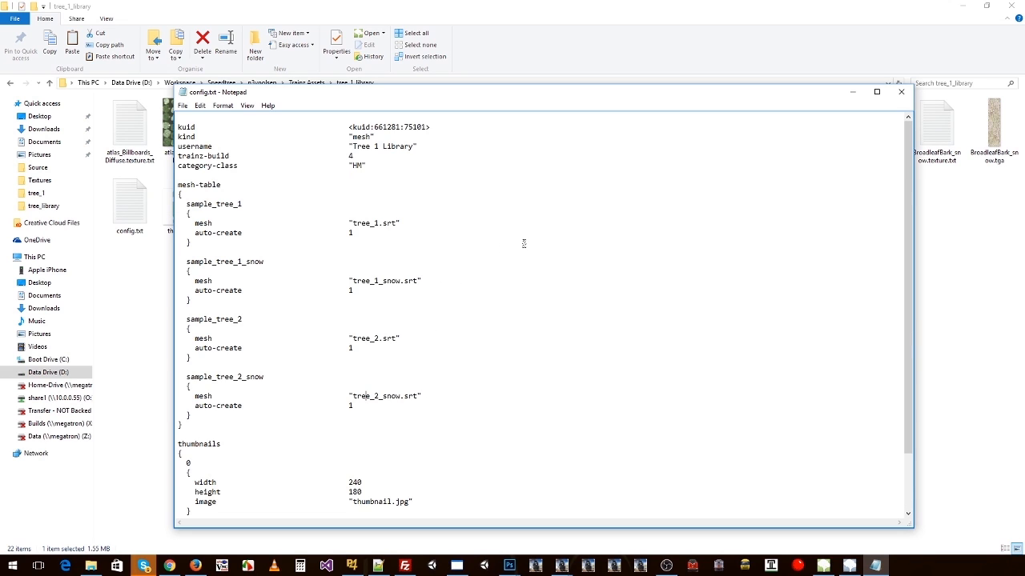
click(900, 92)
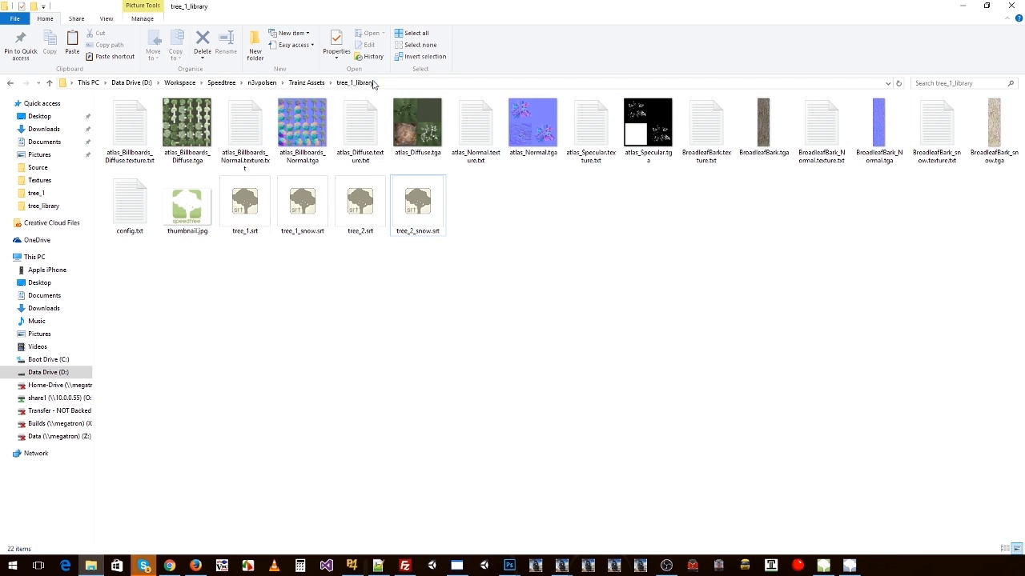
Step: Go up to the Trainz Assets folder and bring the tree_1_library folder into the TrainzContent window for import
click(305, 82)
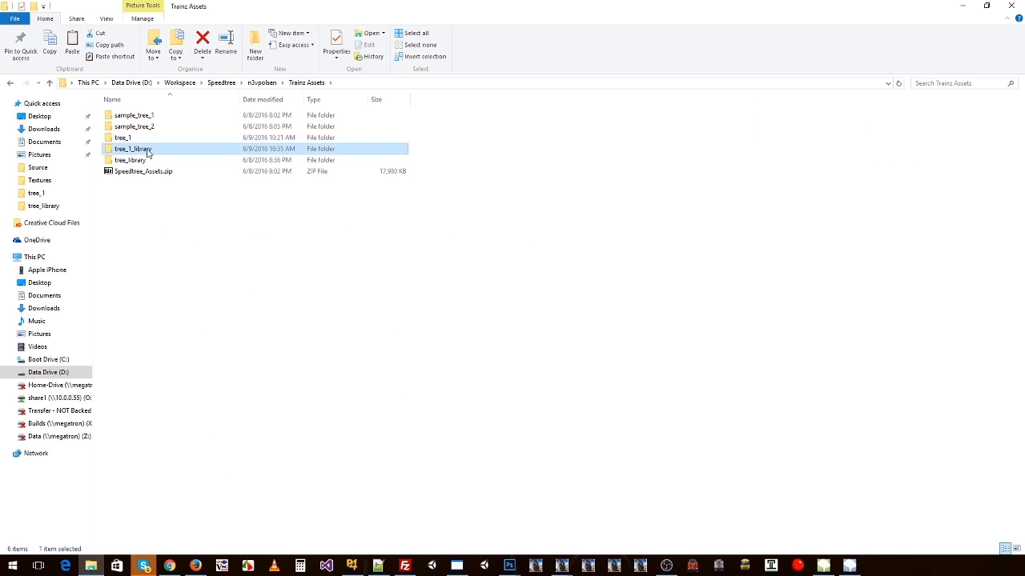
drag(143, 152, 415, 313)
key(alt+Tab)
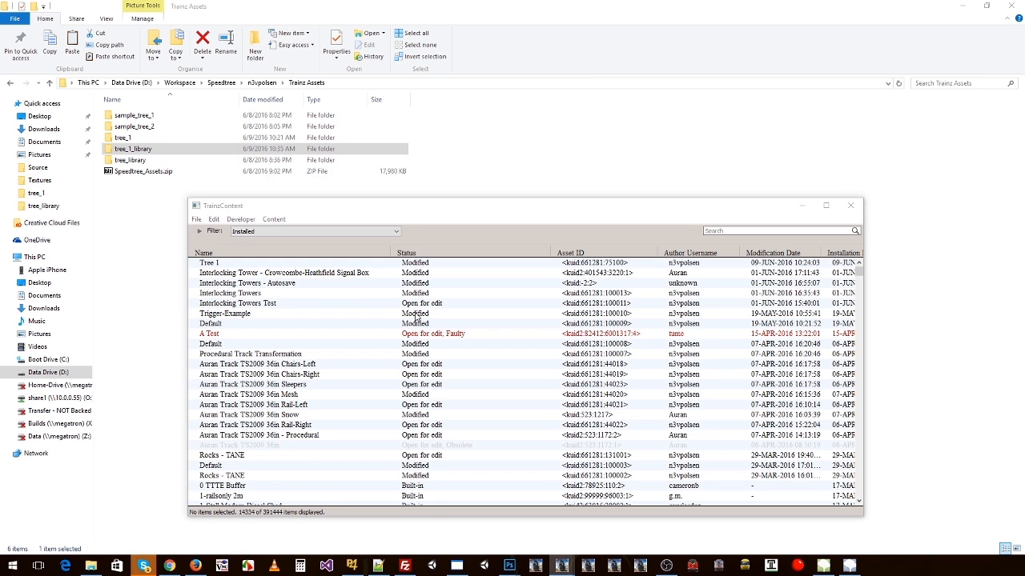
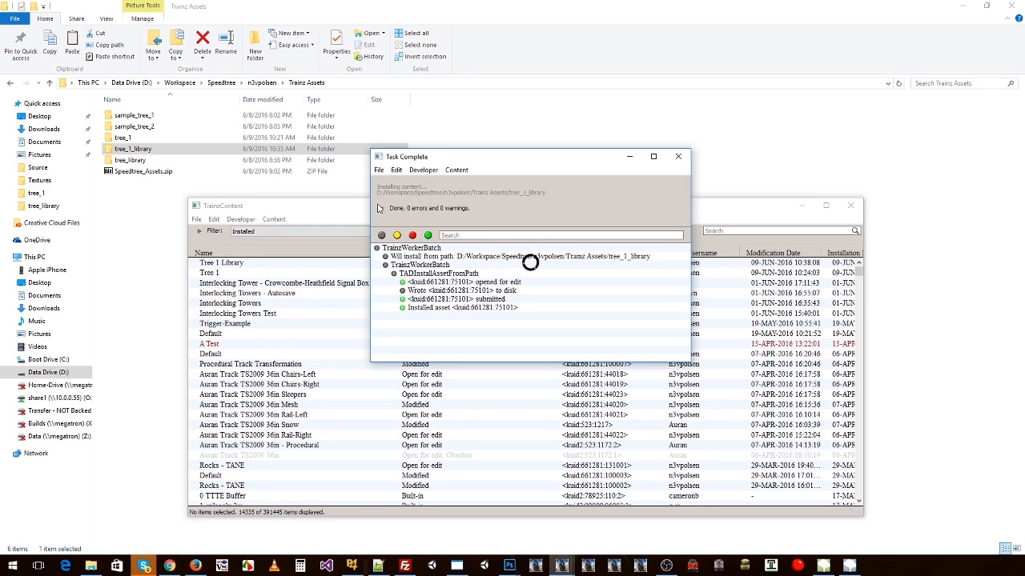
Step: Close the finished installation log and select the Tree 1 asset in the content list
click(678, 159)
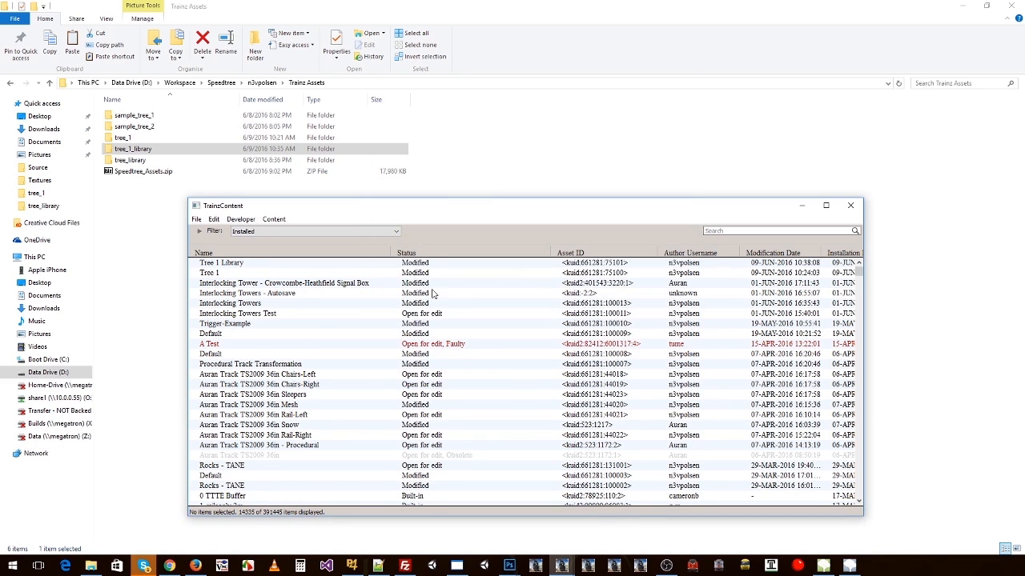
click(416, 264)
click(277, 273)
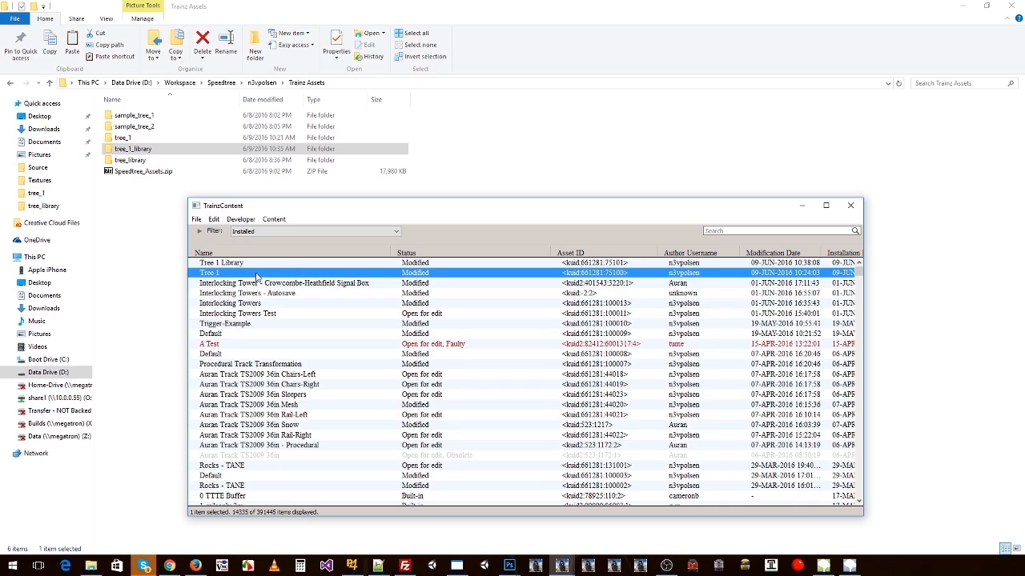
click(153, 137)
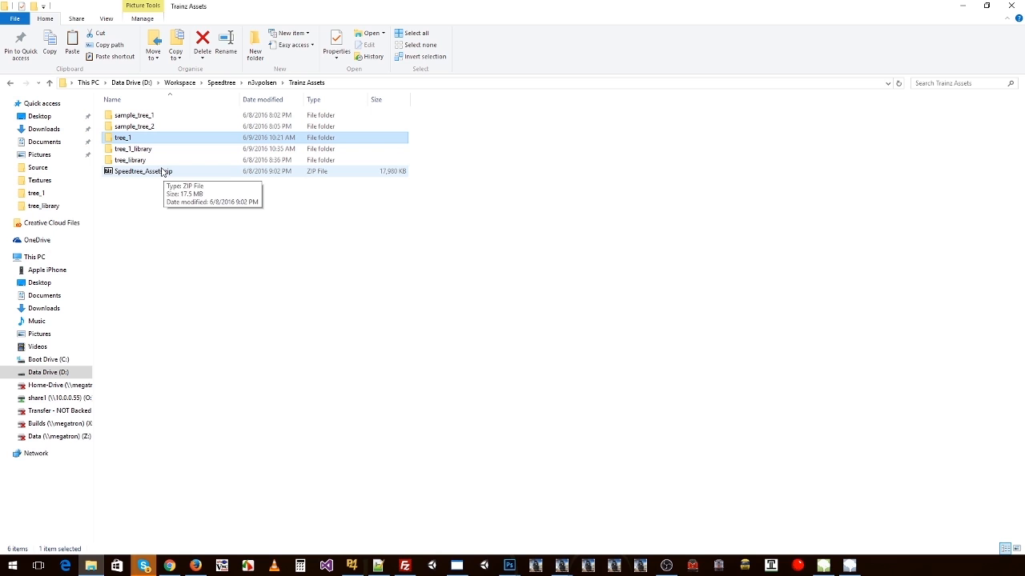
key(alt+Tab)
right_click(245, 273)
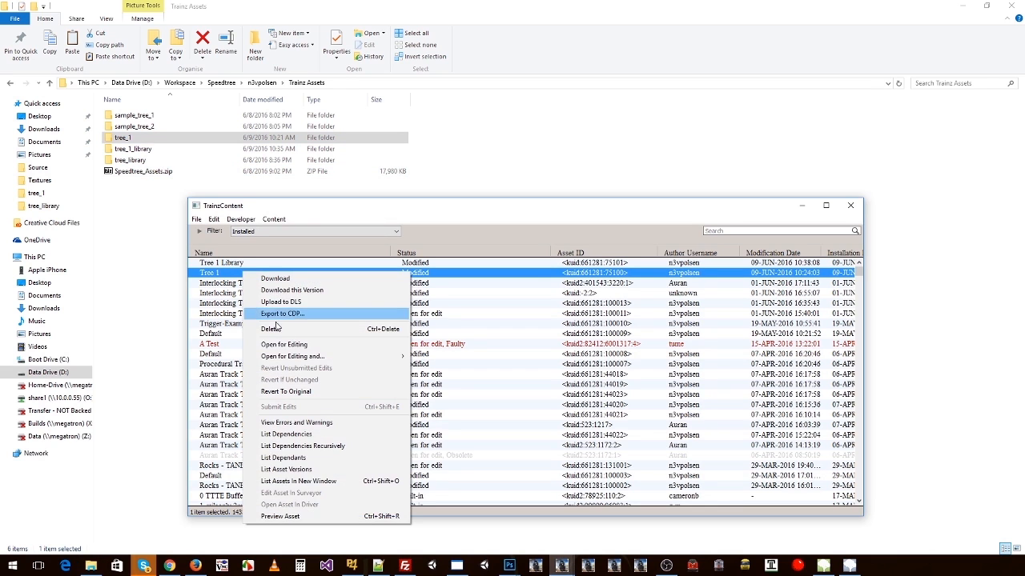
click(275, 328)
click(126, 185)
Step: Duplicate the tree_1 folder in Trainz Assets and rename the copy tree_1_original
click(132, 139)
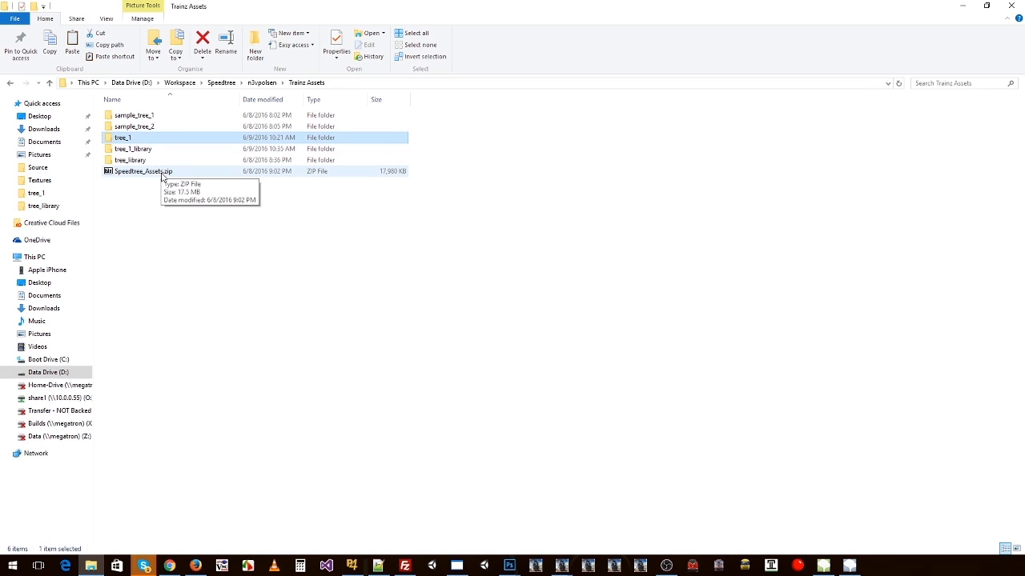
key(ctrl+v)
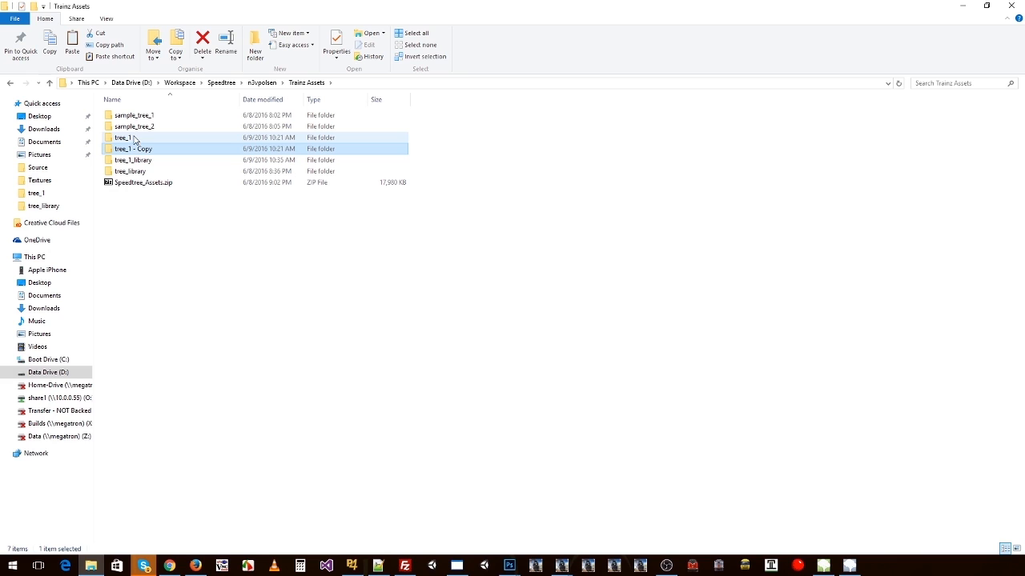
click(135, 150)
drag(133, 150, 275, 164)
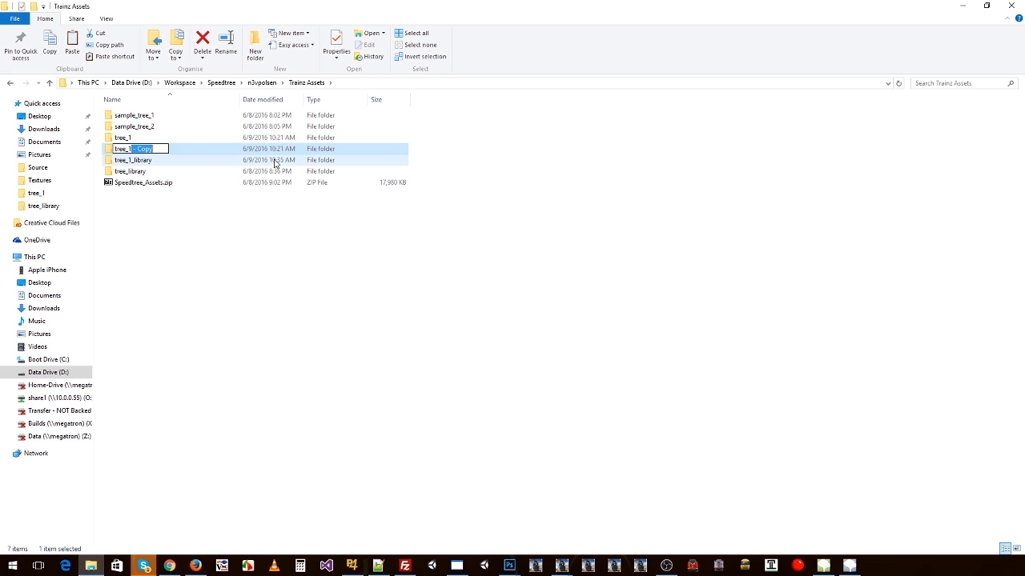
text(_original)
key(Return)
Step: Look through the tree_1_library and tree_1 folders, and copy config.txt and thumbnail.jpg from the sample_tree_1 folder
click(128, 137)
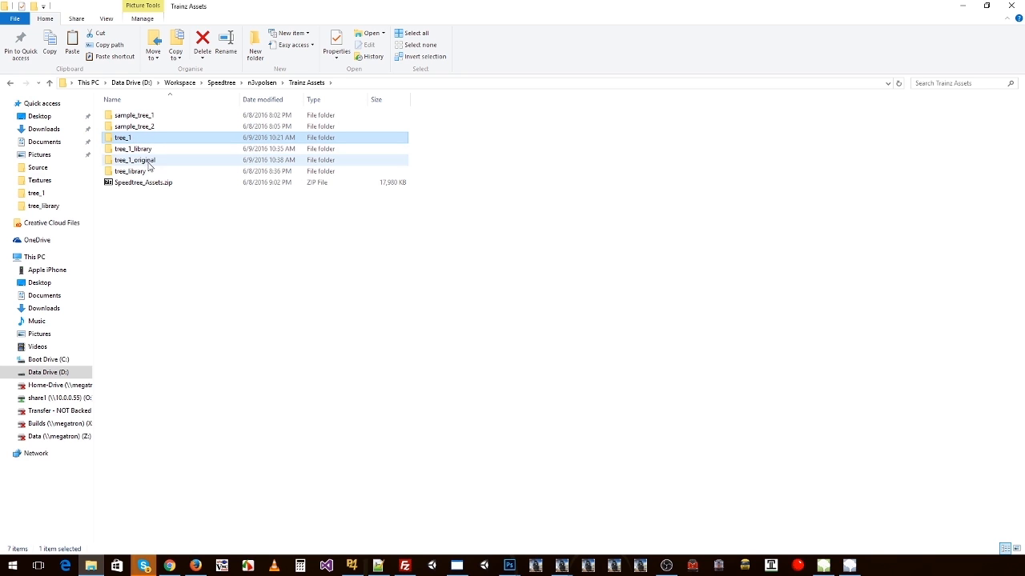
double_click(148, 152)
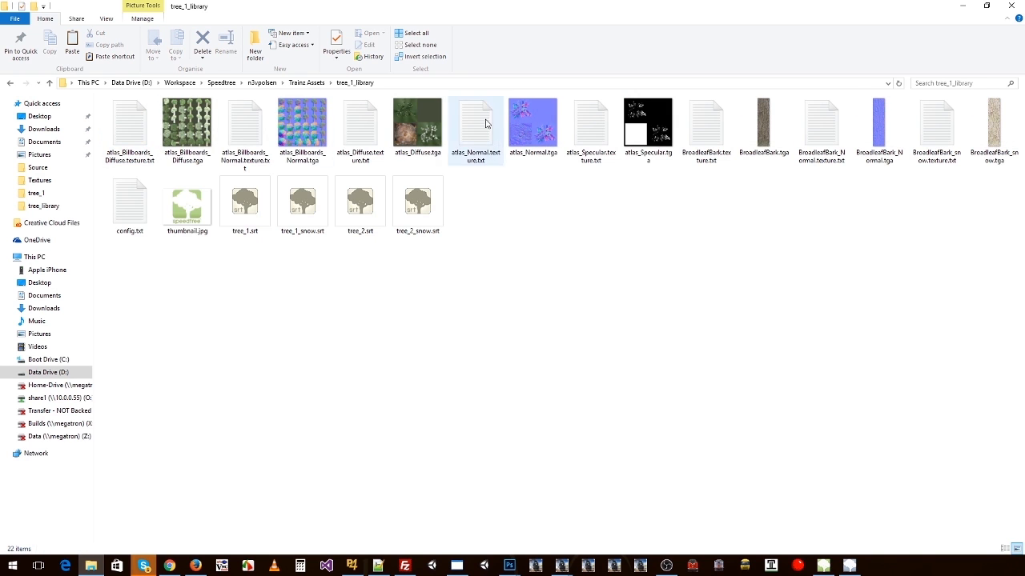
key(BackSpace)
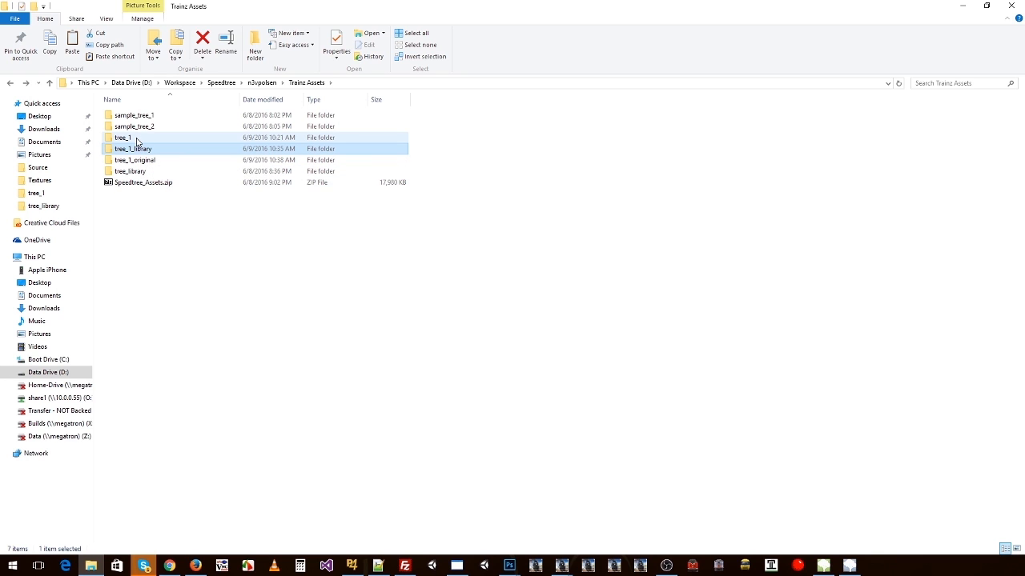
double_click(136, 139)
key(BackSpace)
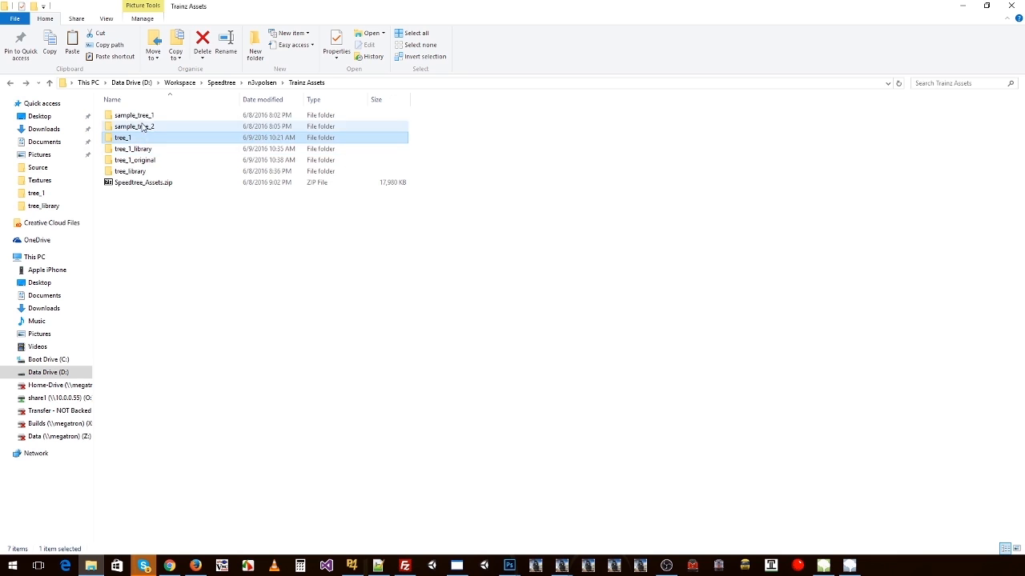
double_click(141, 118)
click(136, 130)
shift+click(192, 138)
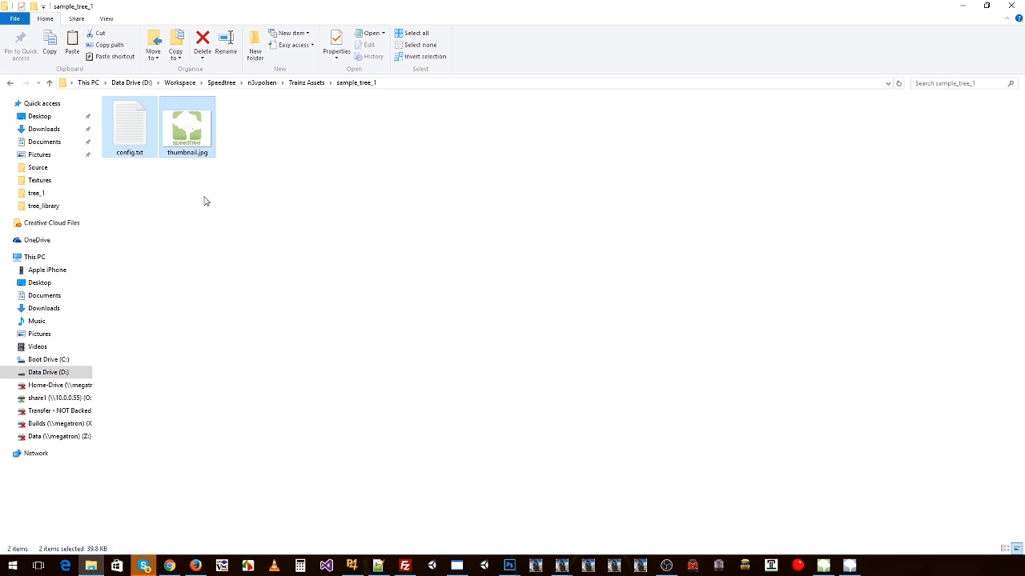
key(BackSpace)
key(BackSpace)
Step: Delete all files in the tree_1 folder and paste the copied config.txt and thumbnail.jpg there
key(ctrl+a)
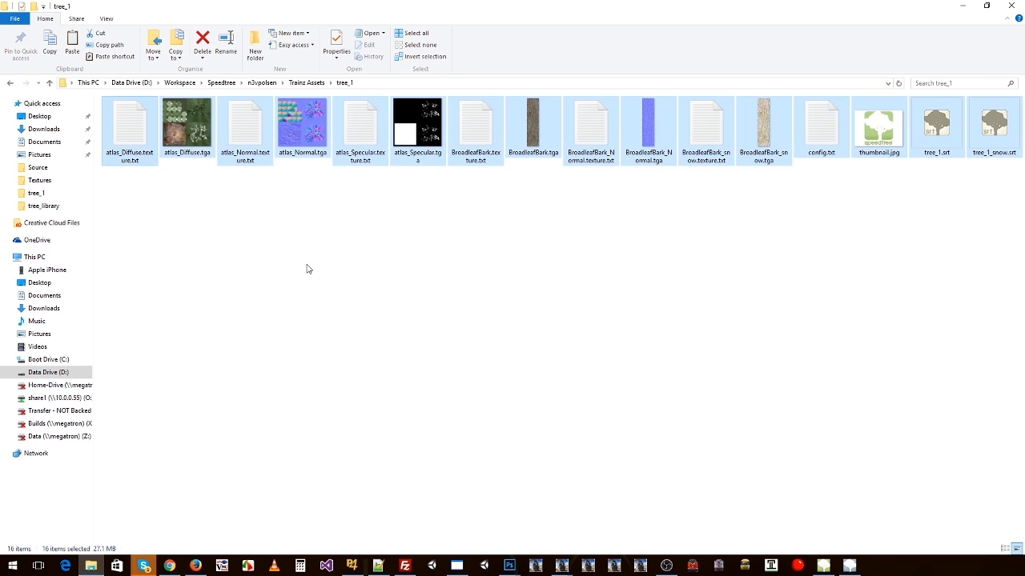
key(Delete)
key(ctrl+v)
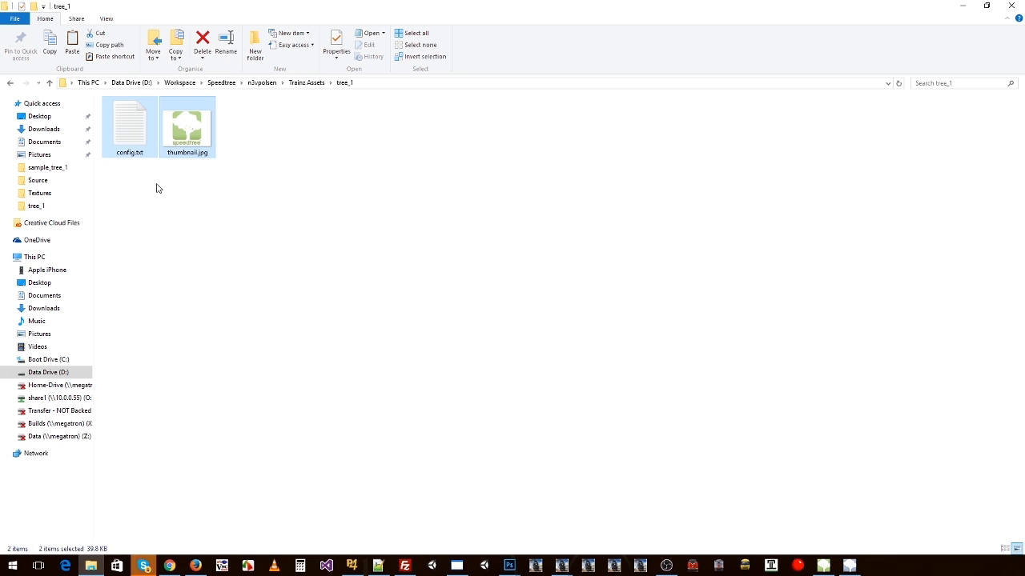
Step: Open tree_1's config.txt and set the kuid to <kuid:661281:75100> and the username to "Tree 1"
click(135, 134)
double_click(134, 134)
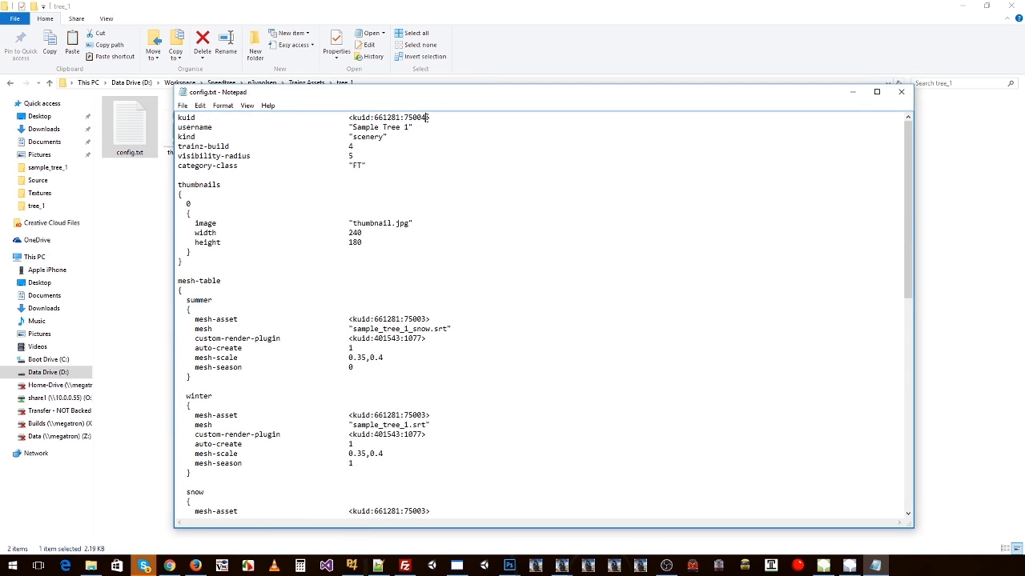
drag(427, 118, 412, 118)
text(100)
double_click(389, 125)
key(BackSpace)
click(382, 127)
Step: Review the category-class line and the summer, winter and snow blocks of the mesh-table
scroll(397, 156, down, 12)
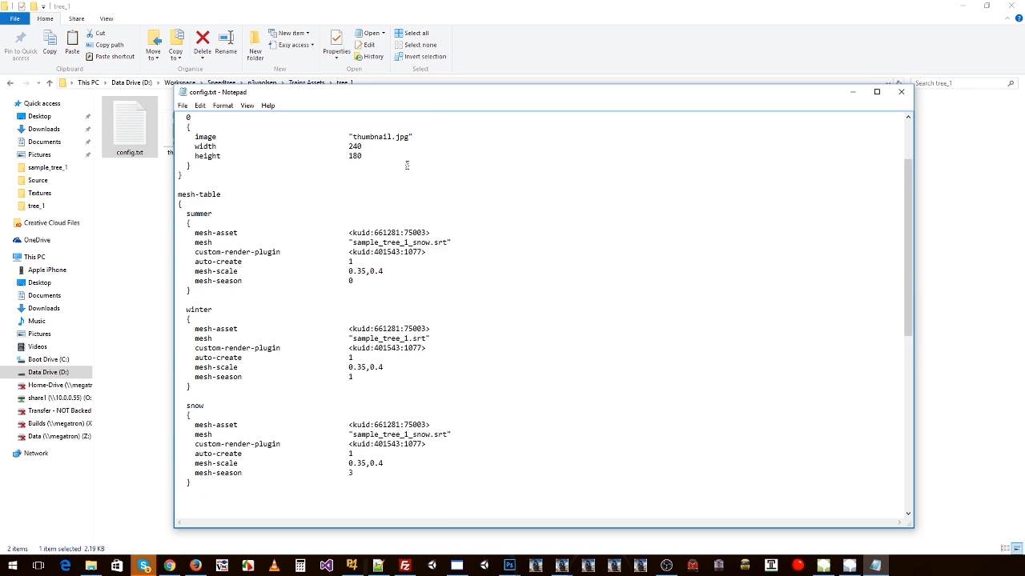
scroll(426, 157, up, 12)
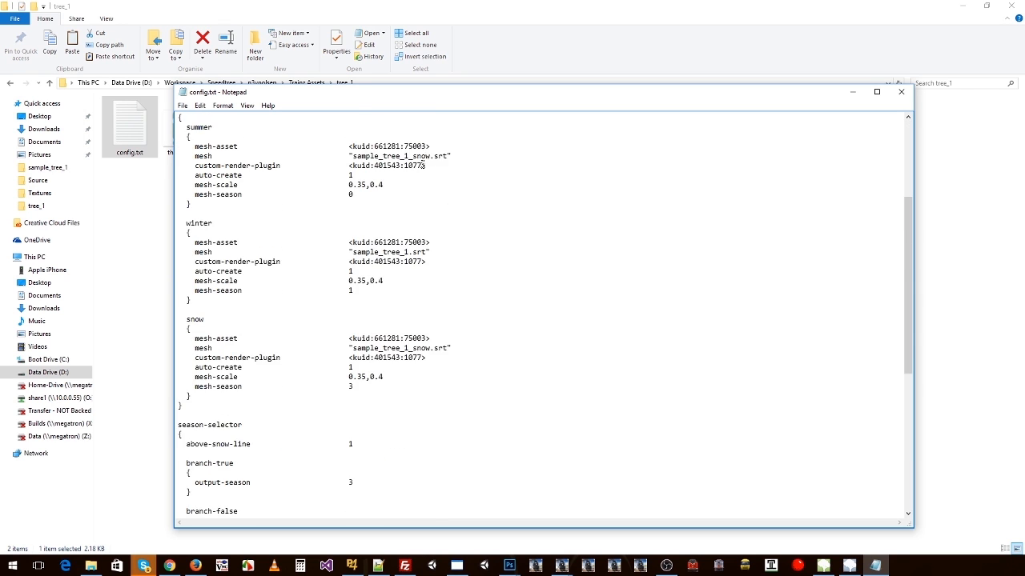
drag(368, 164, 160, 169)
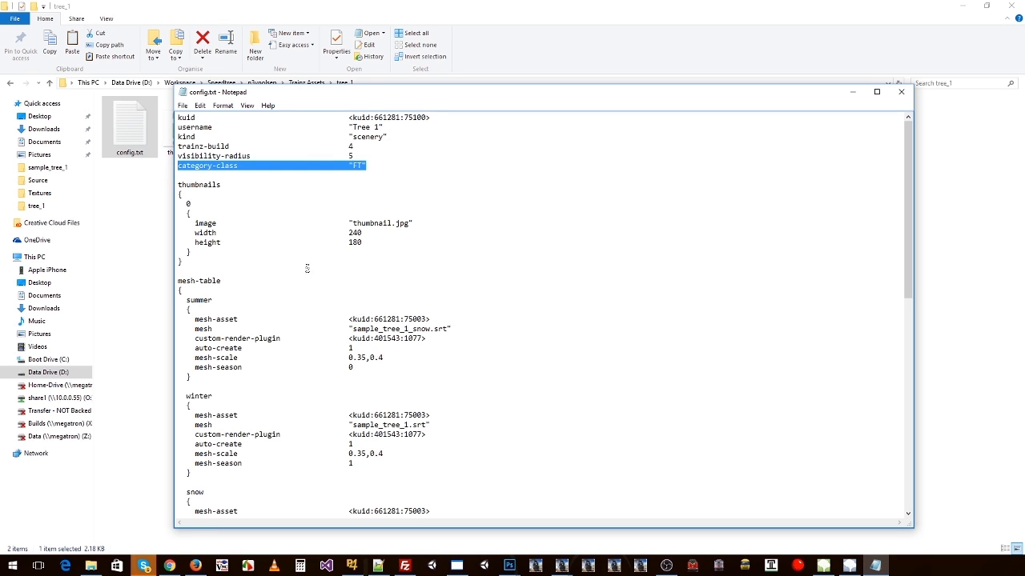
click(399, 236)
scroll(336, 291, down, 2)
click(207, 244)
click(202, 338)
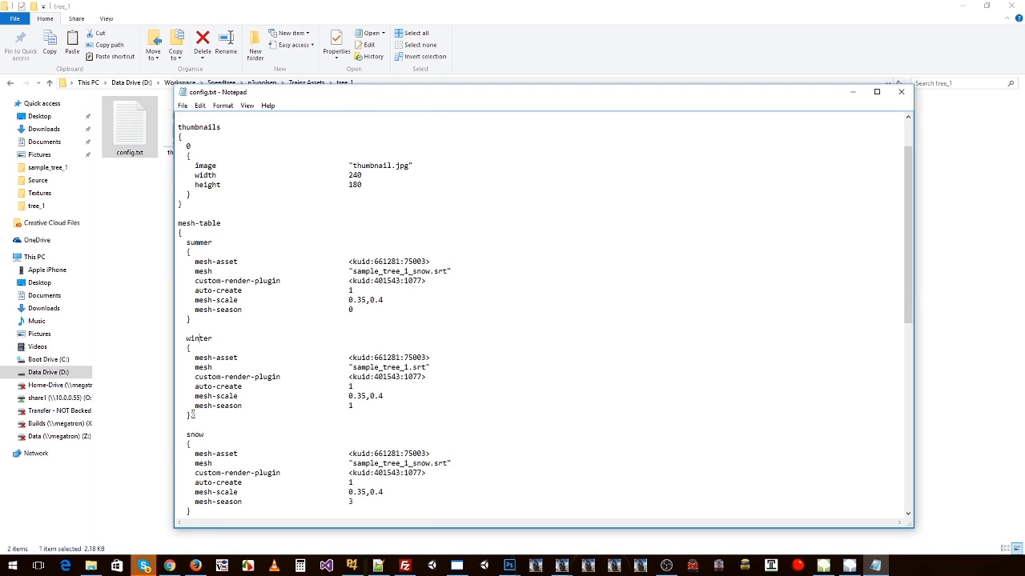
drag(188, 434, 192, 445)
click(247, 265)
scroll(240, 264, down, 1)
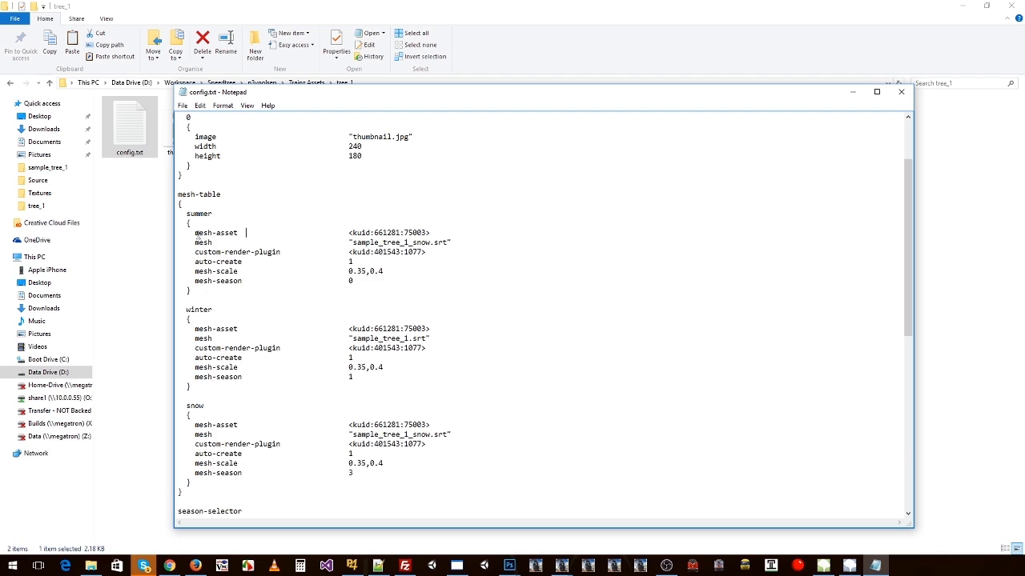
Step: Set the summer block's mesh-asset to <kuid:661281:75101>
drag(195, 233, 240, 233)
drag(433, 233, 343, 233)
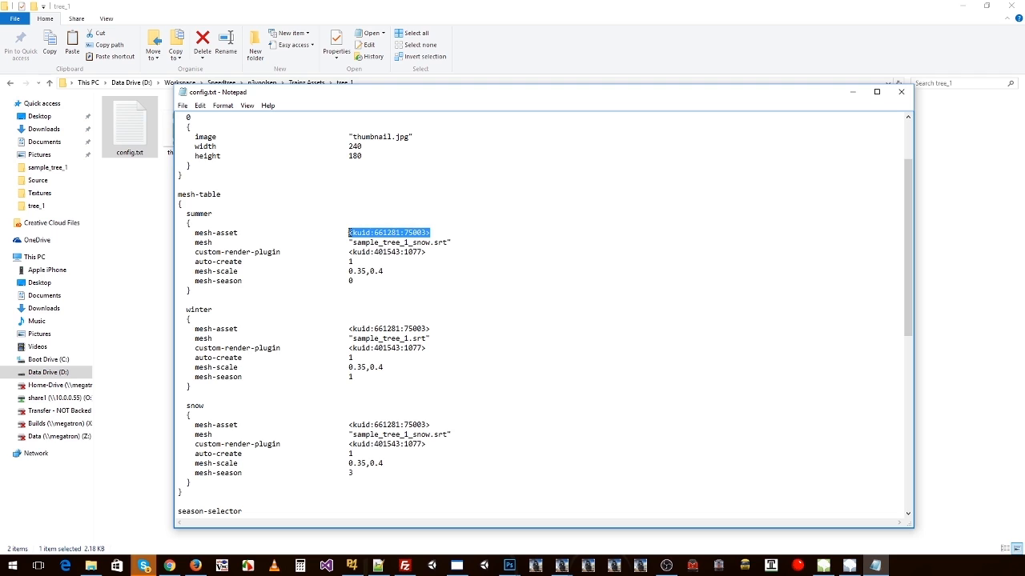
drag(412, 233, 421, 233)
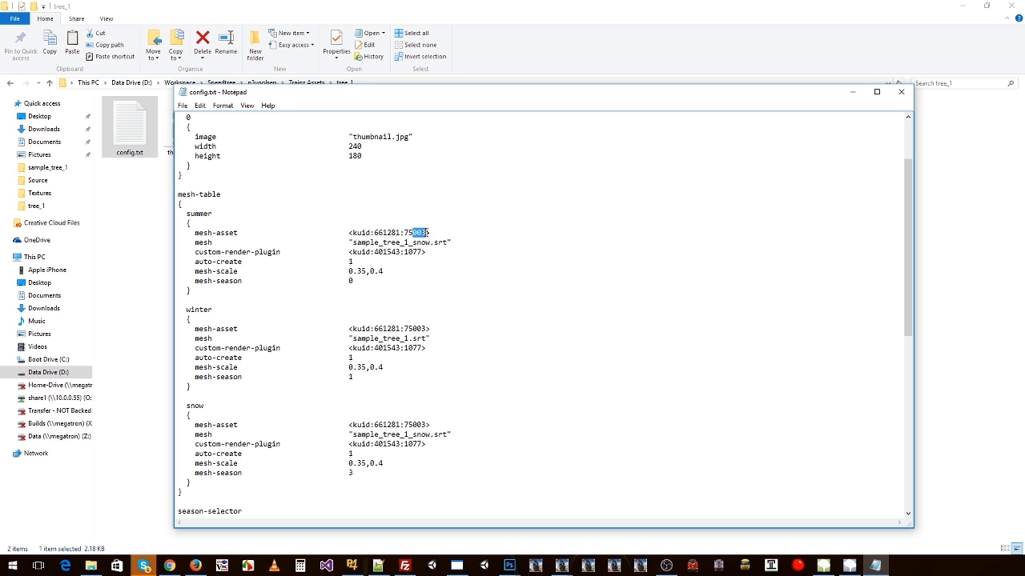
text(101)
Step: Copy the kuid value <kuid:661281:75101> from the config.txt in the tree_1_library folder, and close that file
click(114, 198)
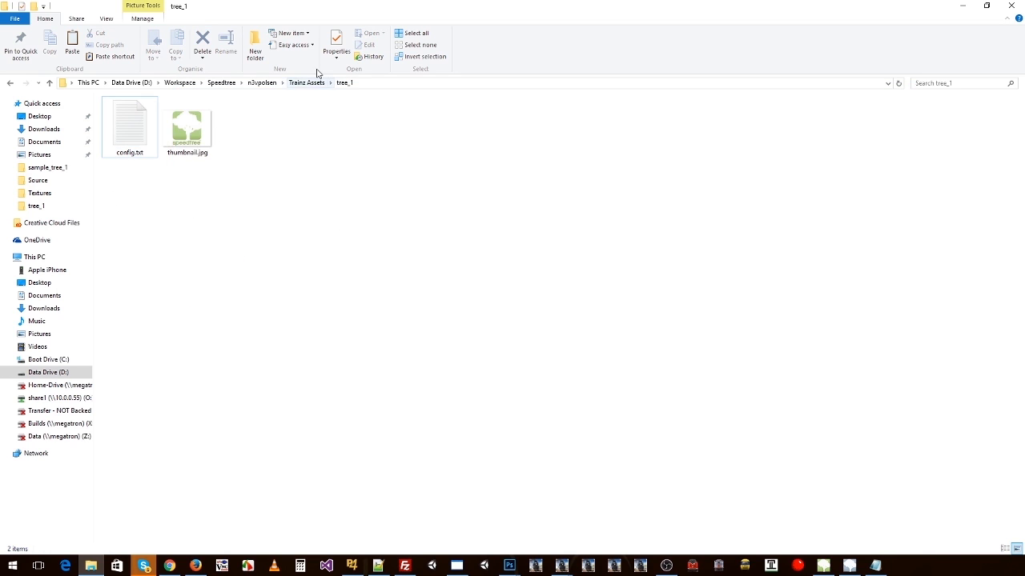
click(307, 83)
double_click(135, 148)
double_click(129, 130)
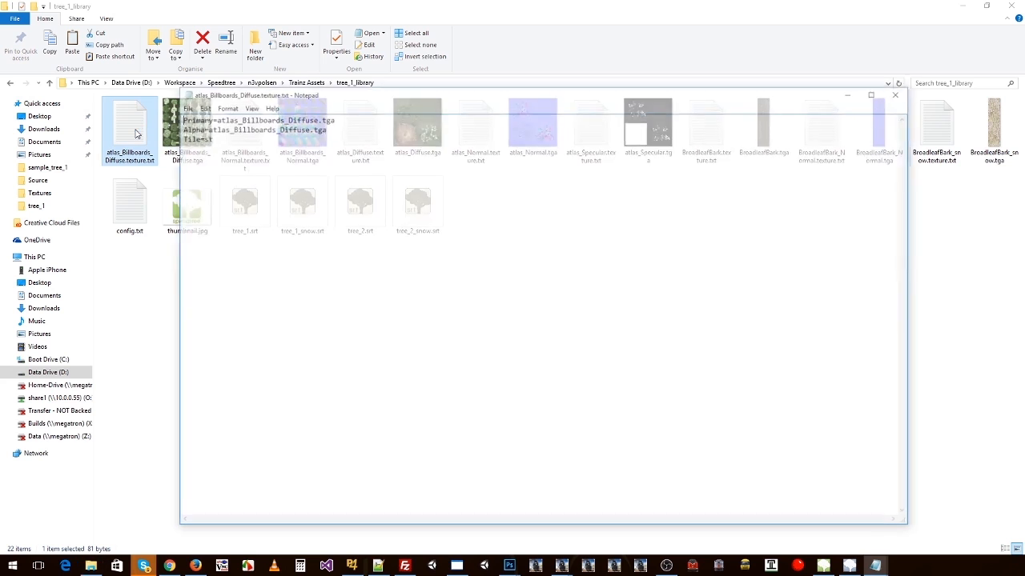
click(902, 95)
double_click(129, 202)
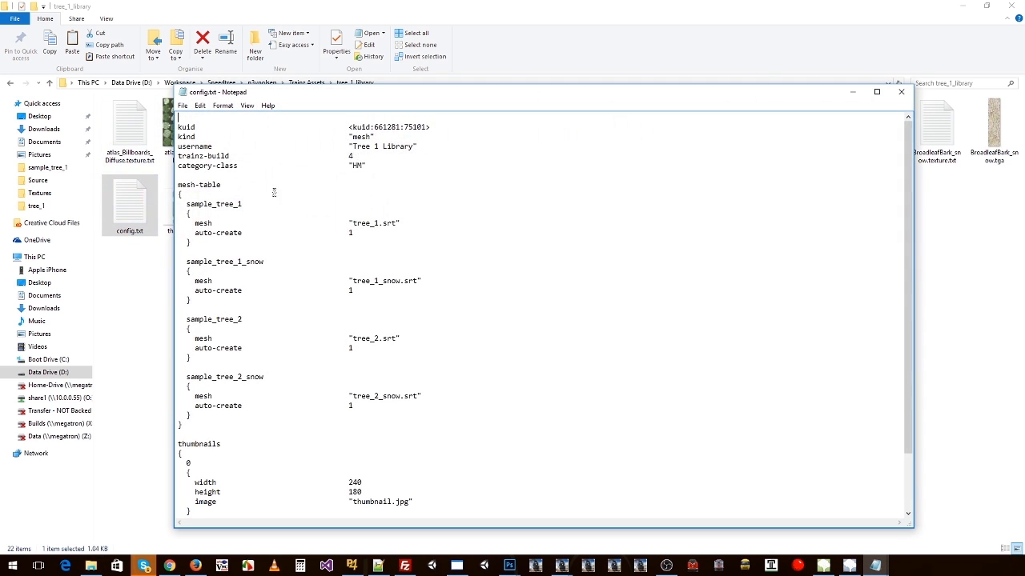
drag(436, 127, 349, 127)
key(ctrl+c)
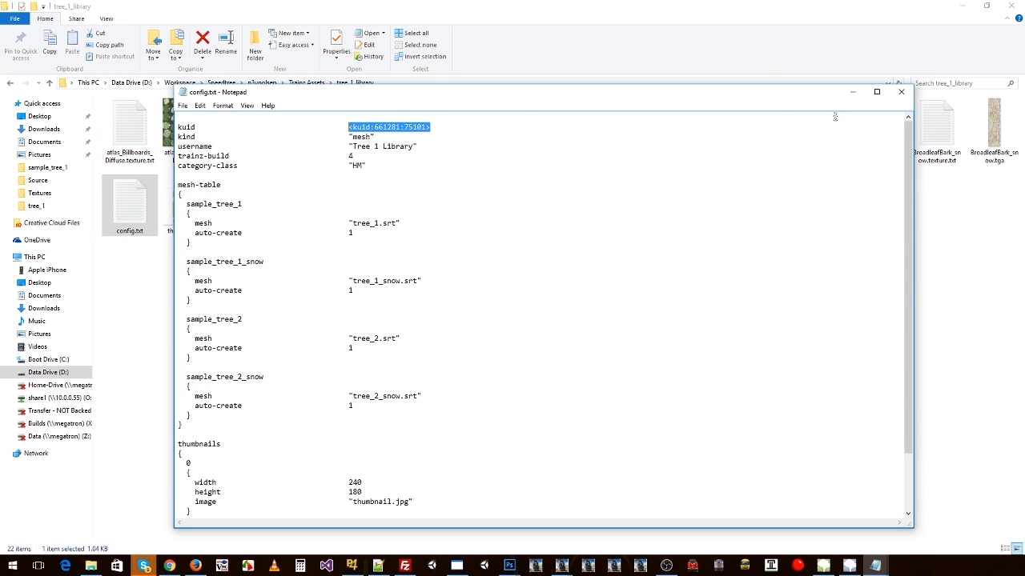
click(900, 92)
key(alt+Left)
key(alt+Left)
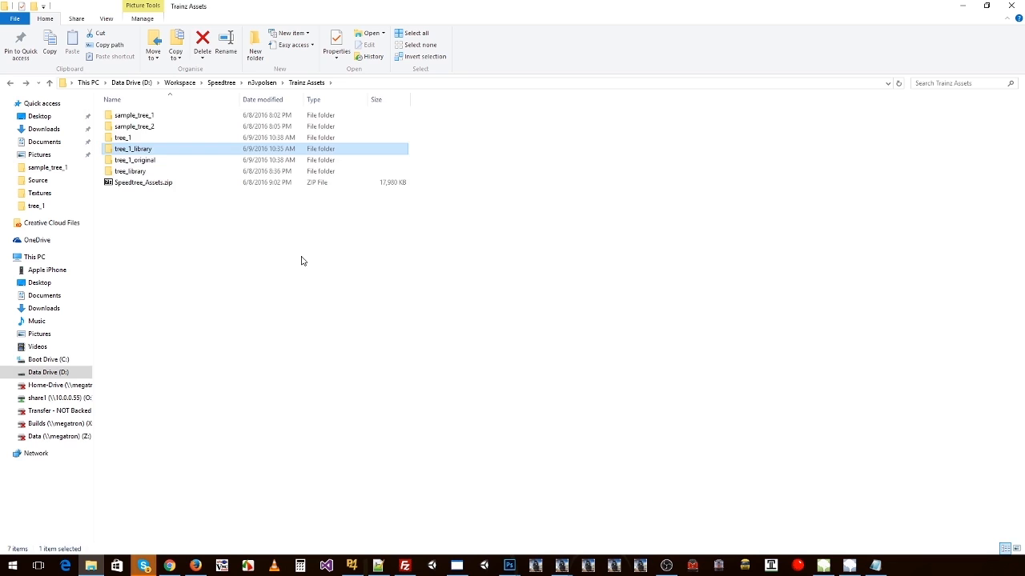
Step: In tree_1's config.txt, paste the library kuid as the summer block's mesh-asset and change its mesh to "tree_1.srt"
key(alt+Tab)
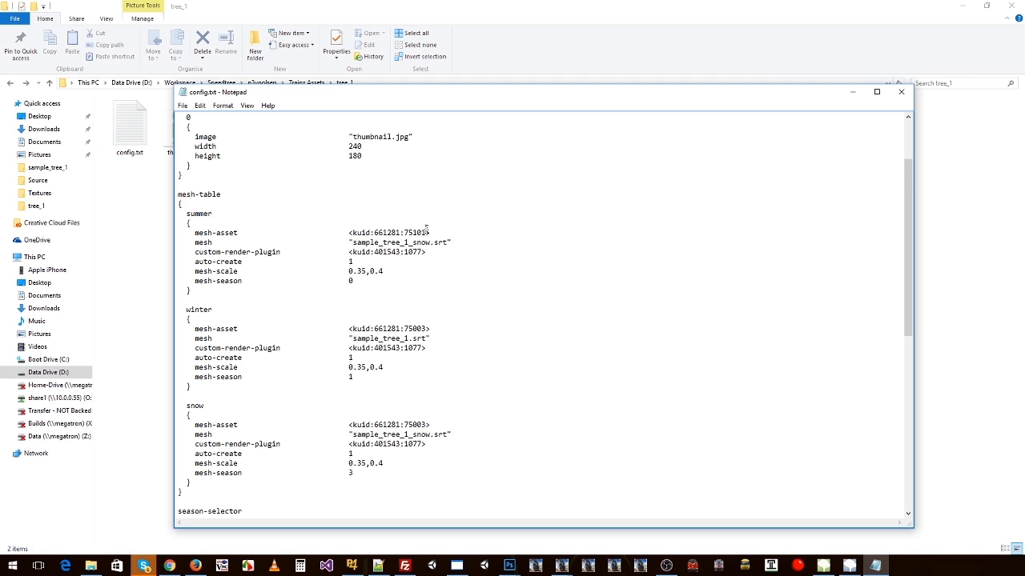
drag(436, 233, 349, 237)
key(ctrl+v)
drag(449, 242, 381, 243)
click(354, 243)
key(Delete)
key(Delete)
key(Delete)
key(Delete)
key(Delete)
key(Delete)
mouse_move(348, 232)
mouse_down()
mouse_move(442, 231)
mouse_move(348, 242)
mouse_up()
double_click(381, 243)
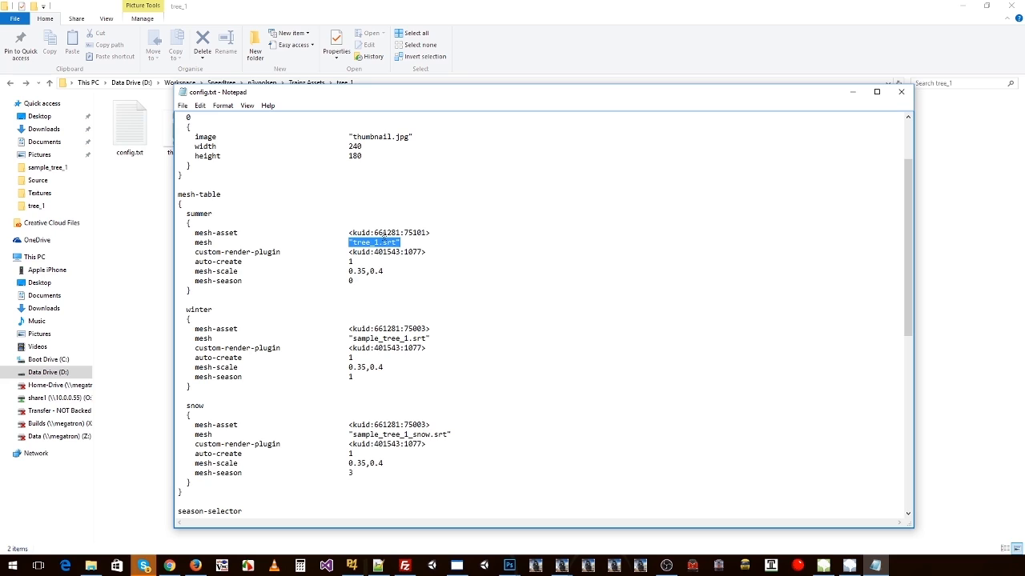
drag(251, 262, 341, 275)
click(371, 271)
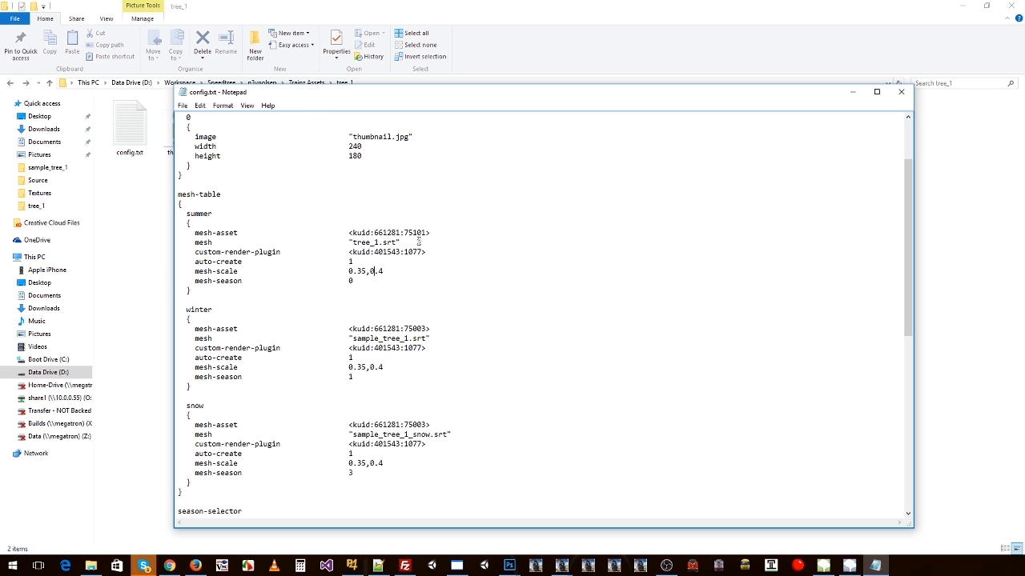
Step: Replace the winter block's mesh-asset and mesh lines with the summer block's lines, and change the mesh to "tree_1_snow.srt"
key(shift+Down)
key(shift+Down)
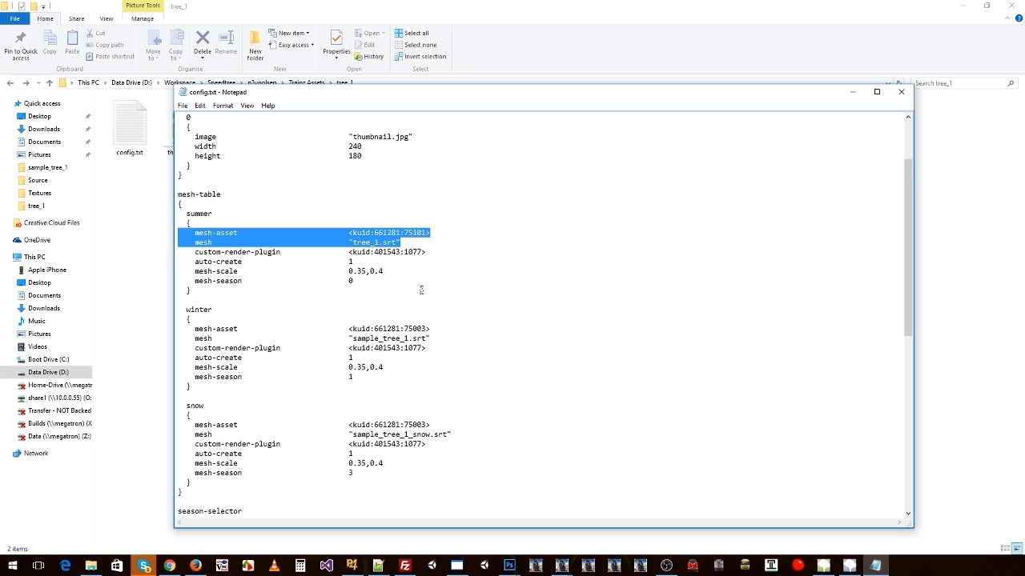
click(412, 320)
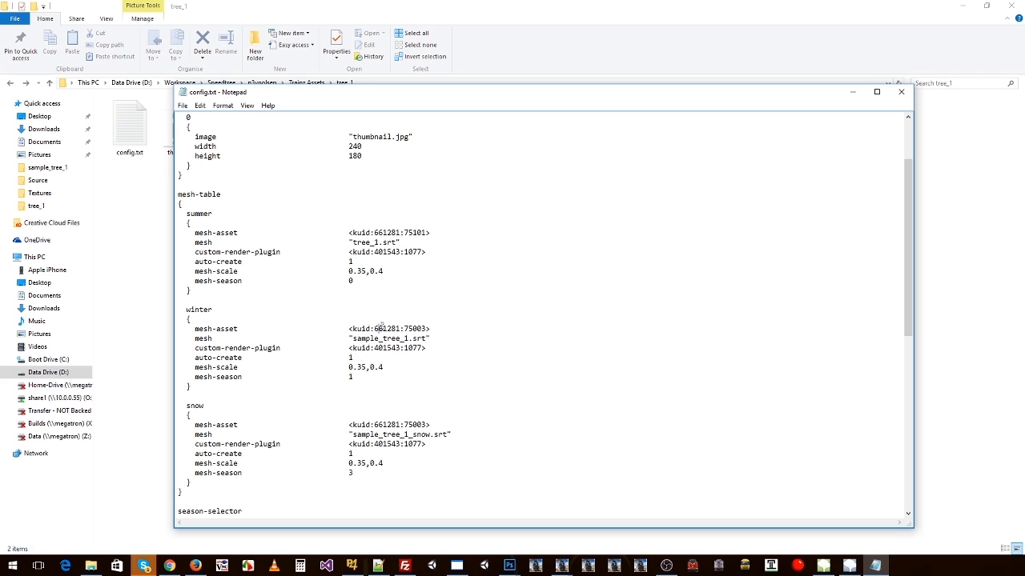
key(shift+Down)
key(shift+Down)
key(ctrl+v)
text(_snow)
Step: Copy the winter block's mesh-asset and mesh lines over the corresponding lines of the snow block
key(shift+Down)
key(shift+Down)
click(252, 424)
key(shift+Down)
key(shift+Down)
key(ctrl+v)
Step: Change entry 1 of the kuid-table to <kuid:661281:75101> and look over the edited season blocks
scroll(382, 368, down, 13)
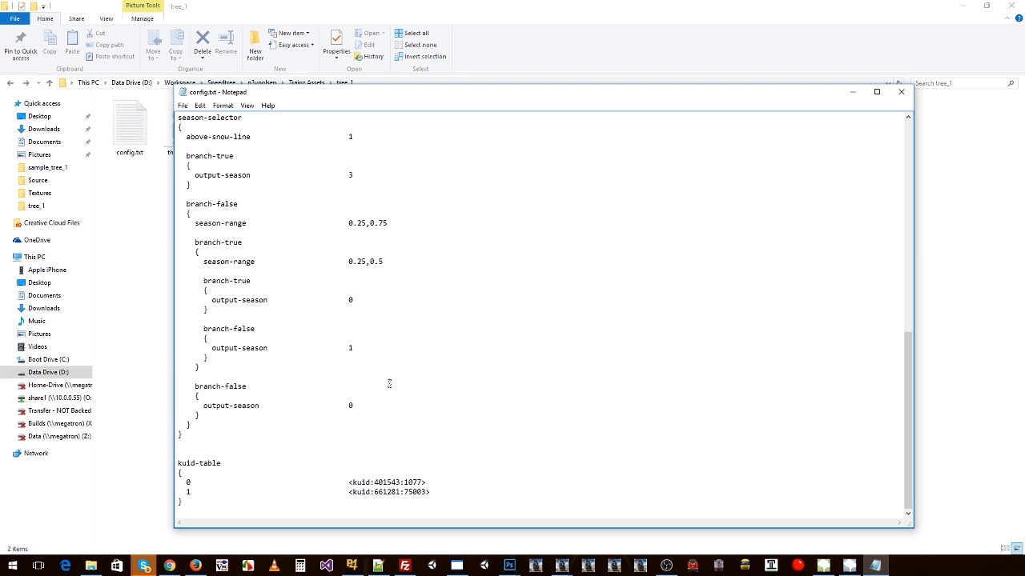
scroll(400, 390, up, 5)
scroll(399, 378, down, 5)
drag(428, 492, 417, 492)
text(1)
drag(188, 481, 347, 491)
scroll(436, 464, up, 15)
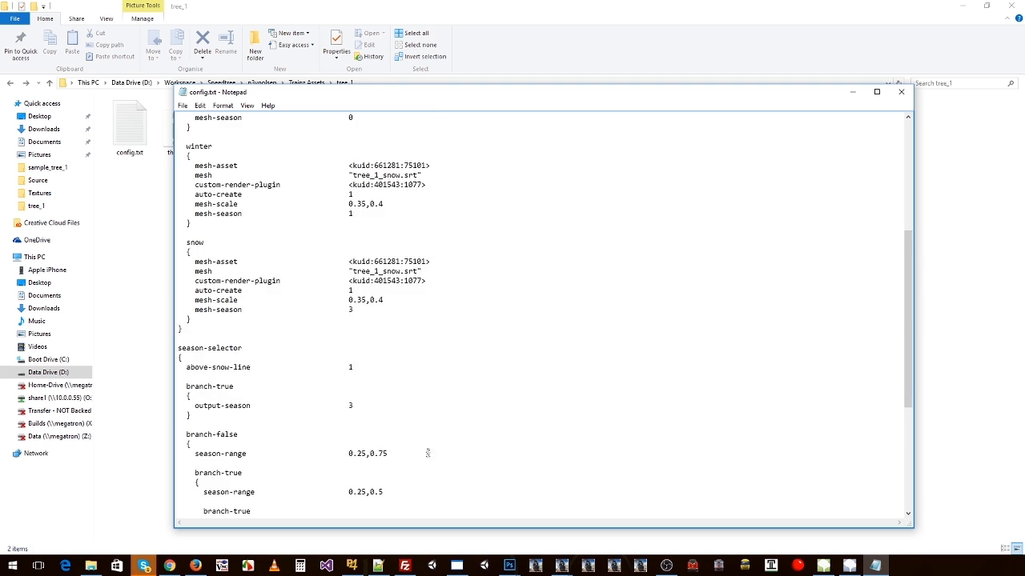
scroll(487, 362, down, 15)
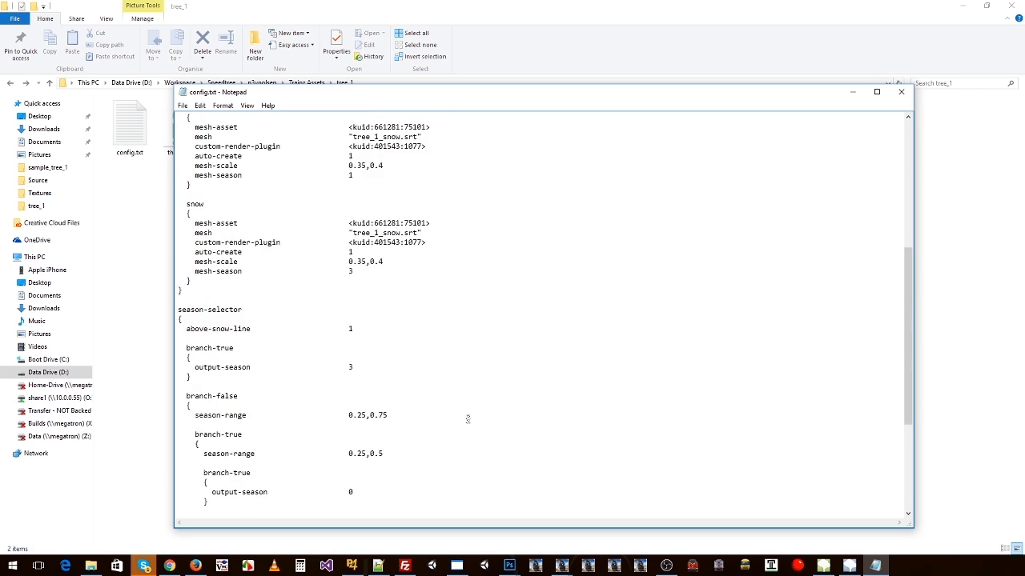
Step: Review the mesh-asset and mesh lines of the summer, winter and snow blocks in tree_1's config.txt, and close the file
key(ctrl+v)
scroll(409, 425, up, 11)
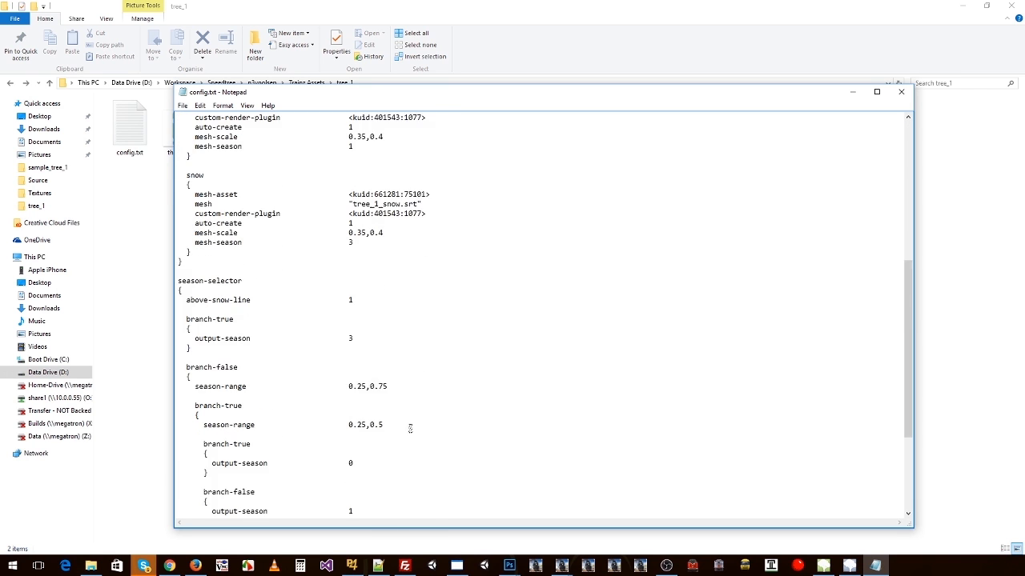
drag(432, 174, 348, 174)
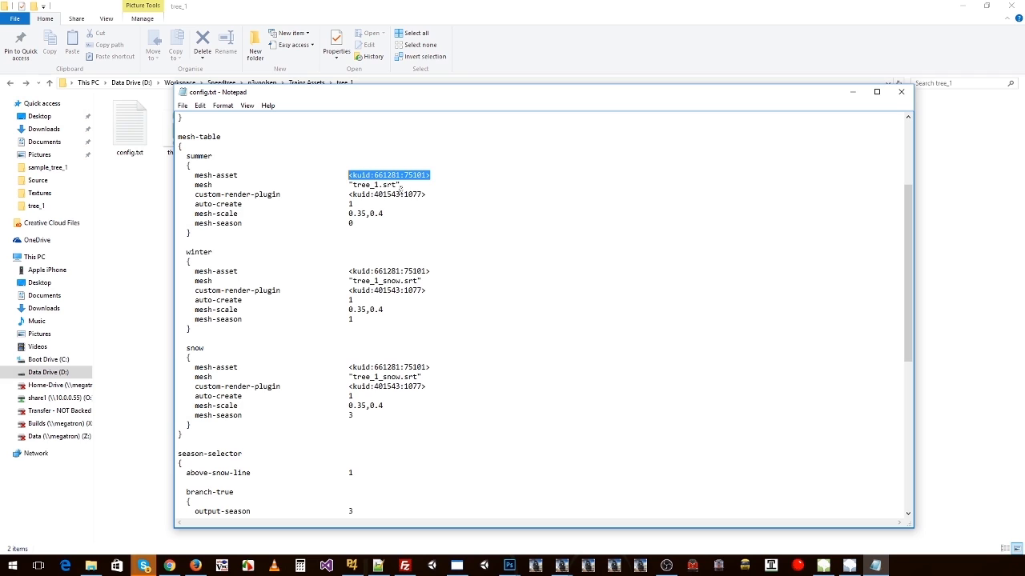
drag(429, 194, 349, 195)
scroll(371, 357, down, 12)
drag(430, 483, 349, 481)
drag(437, 493, 344, 493)
scroll(422, 455, up, 16)
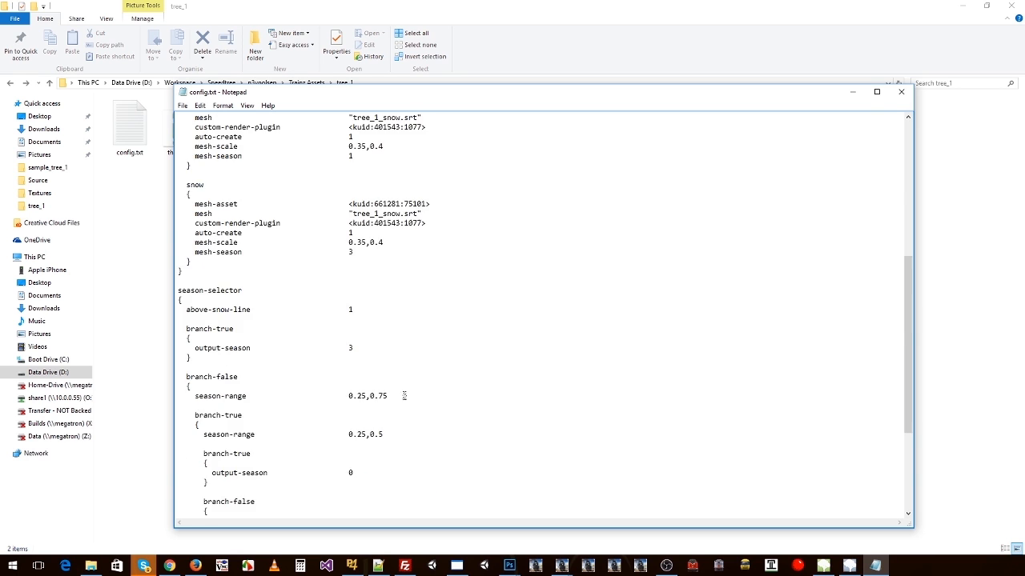
scroll(228, 292, down, 2)
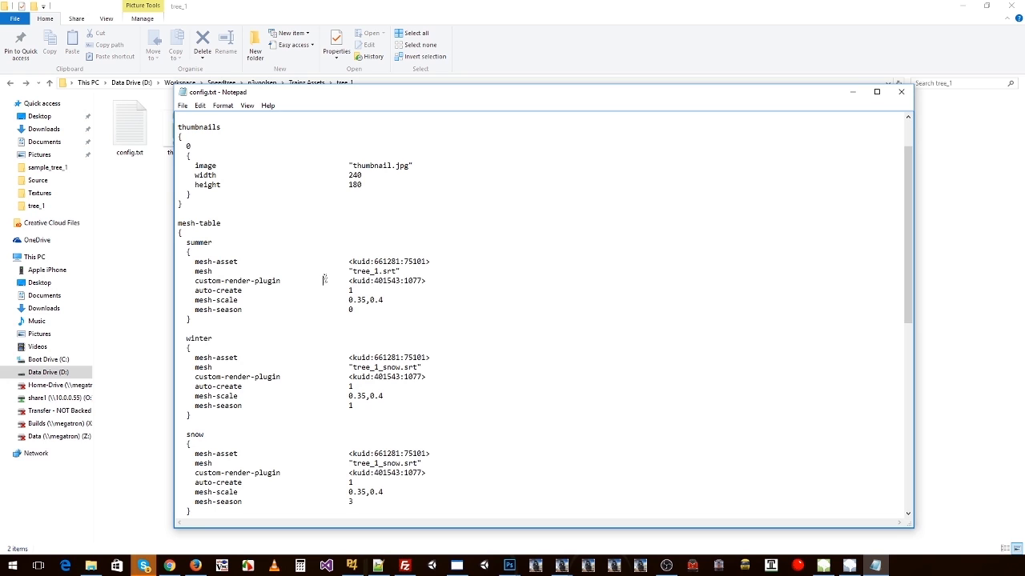
scroll(325, 278, up, 2)
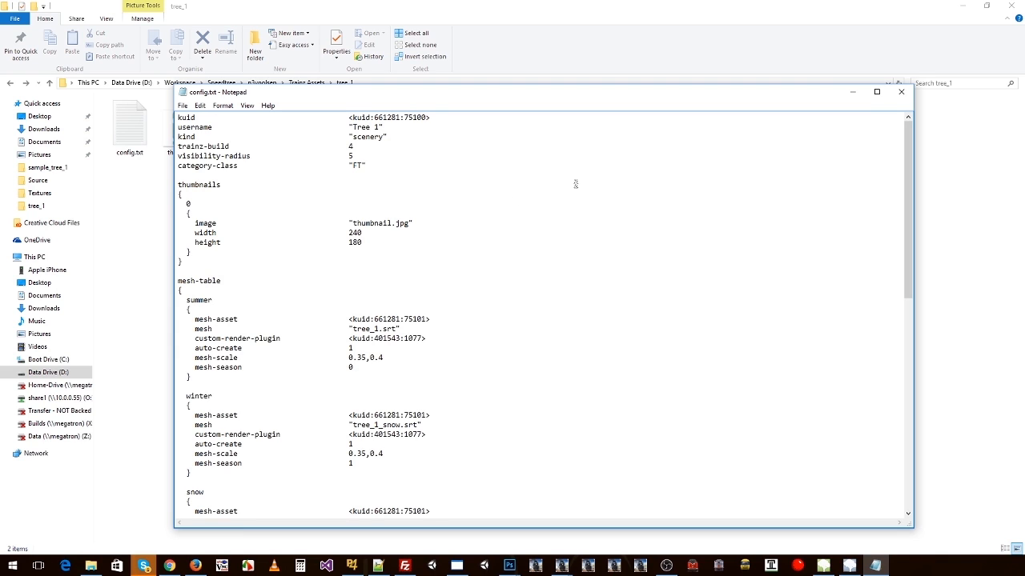
click(900, 93)
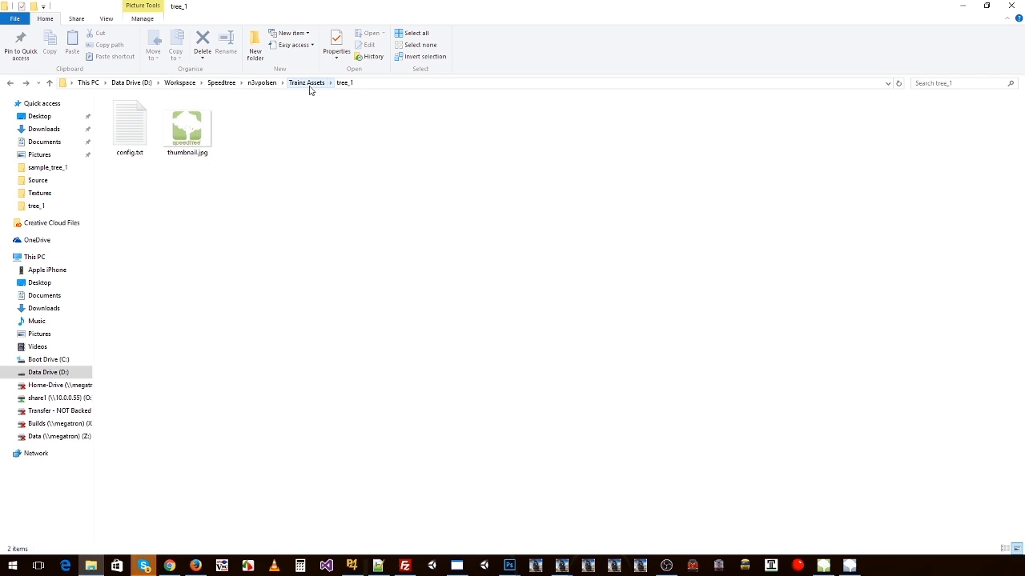
Step: Inspect the tree_2_snow model in SpeedTree Modeler, and look over the .srt files in File Explorer's tree_1_library folder
click(823, 566)
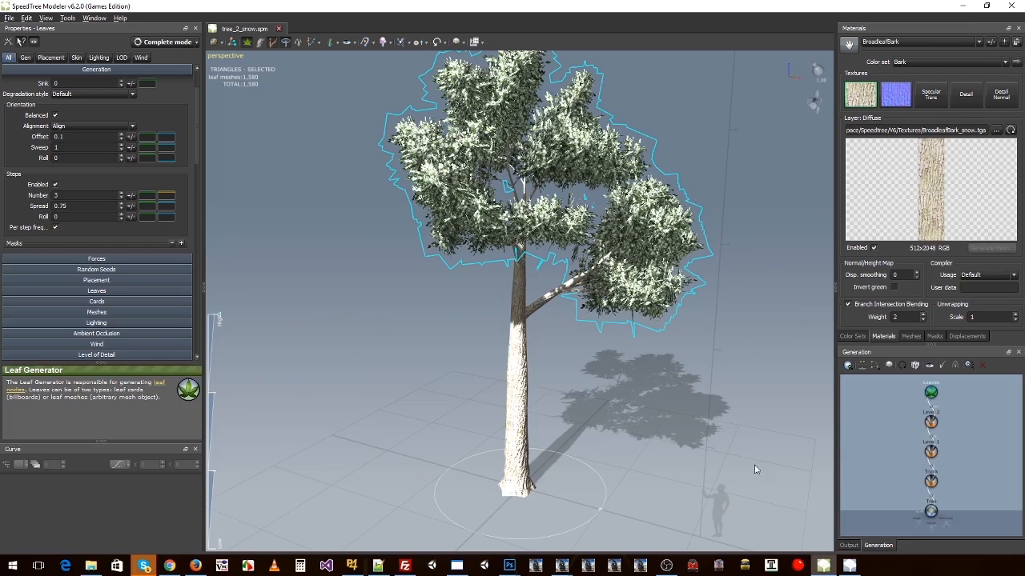
mouse_move(632, 318)
mouse_down()
mouse_move(480, 308)
mouse_move(615, 314)
mouse_up()
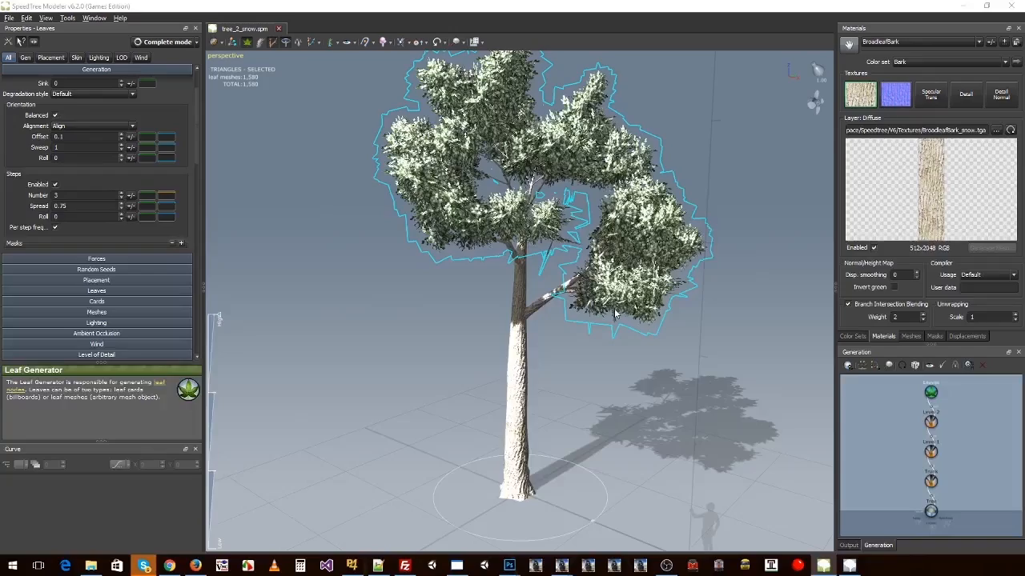
key(alt+Tab)
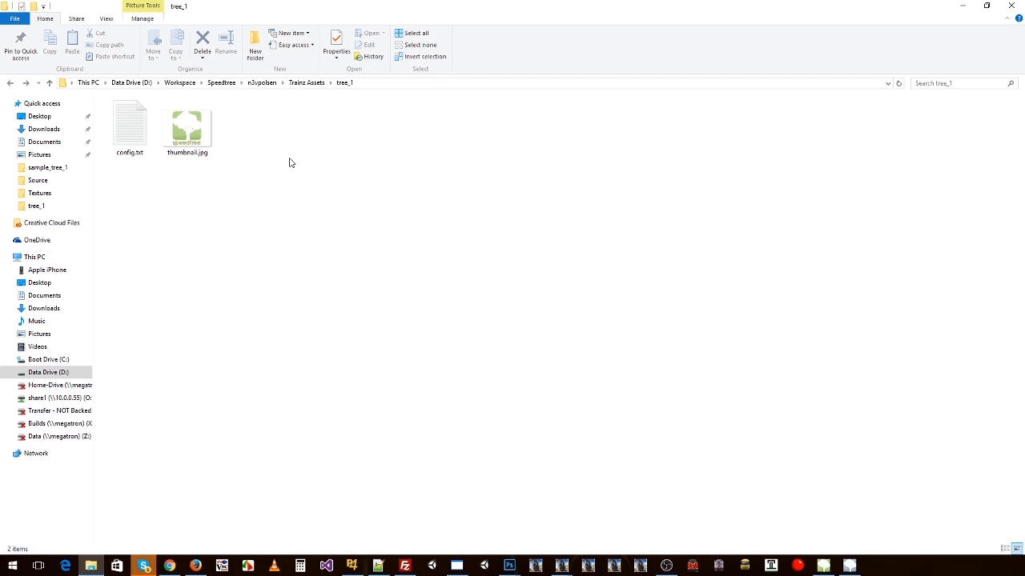
click(304, 84)
double_click(132, 151)
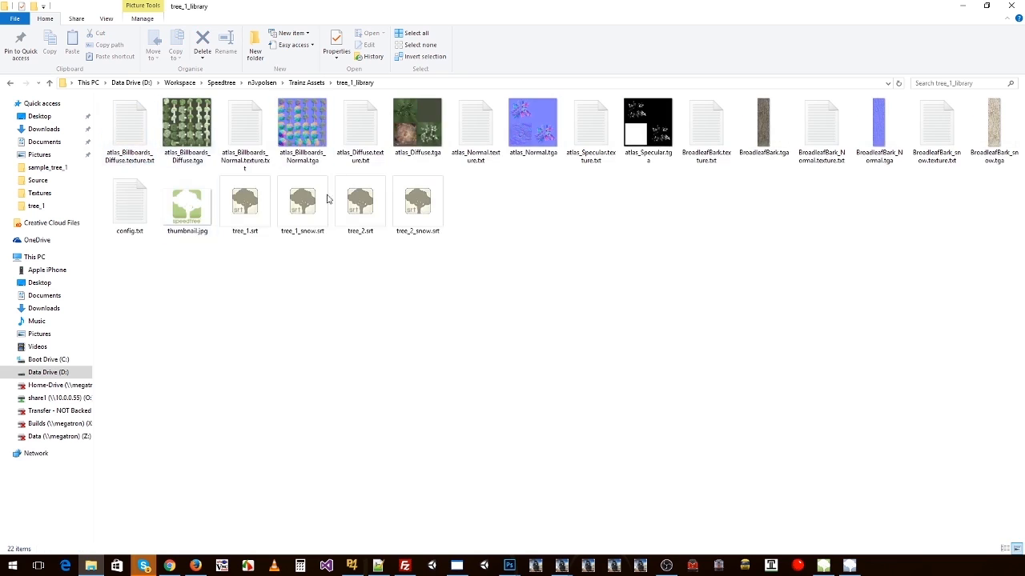
click(316, 84)
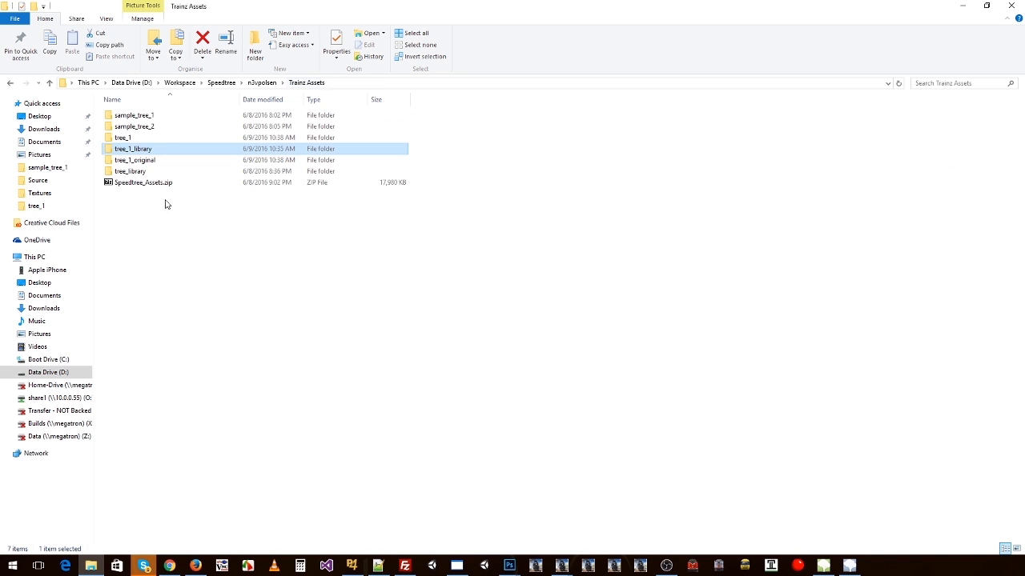
Step: Duplicate the tree_1 folder within Trainz Assets and name the copy "tree_2"
click(129, 140)
key(ctrl+c)
key(ctrl+v)
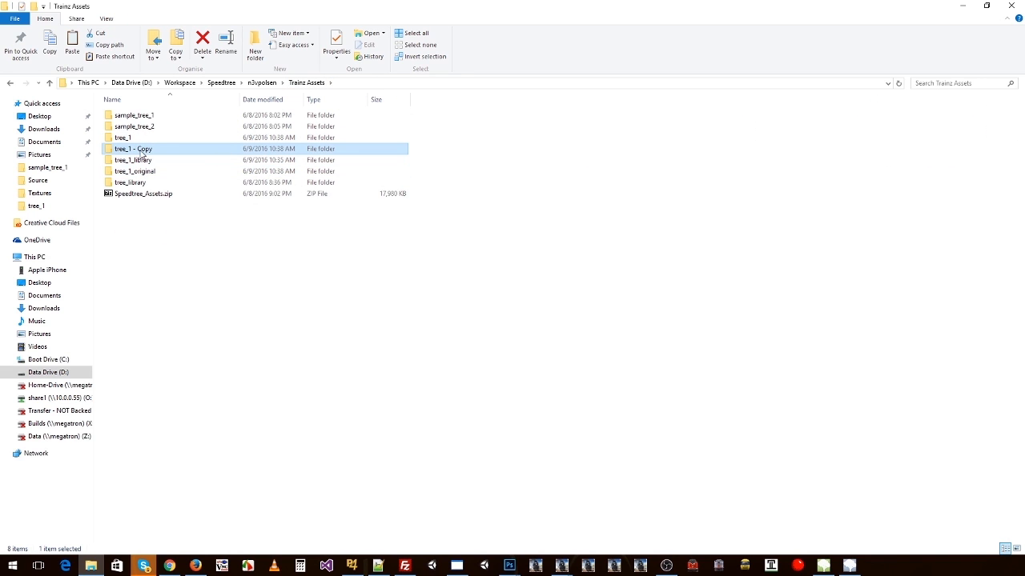
key(F2)
text(2)
key(Return)
Step: In tree_2's config.txt, set the username to "Tree 2" and the kuid to <kuid:661281:75102>
double_click(136, 150)
double_click(138, 120)
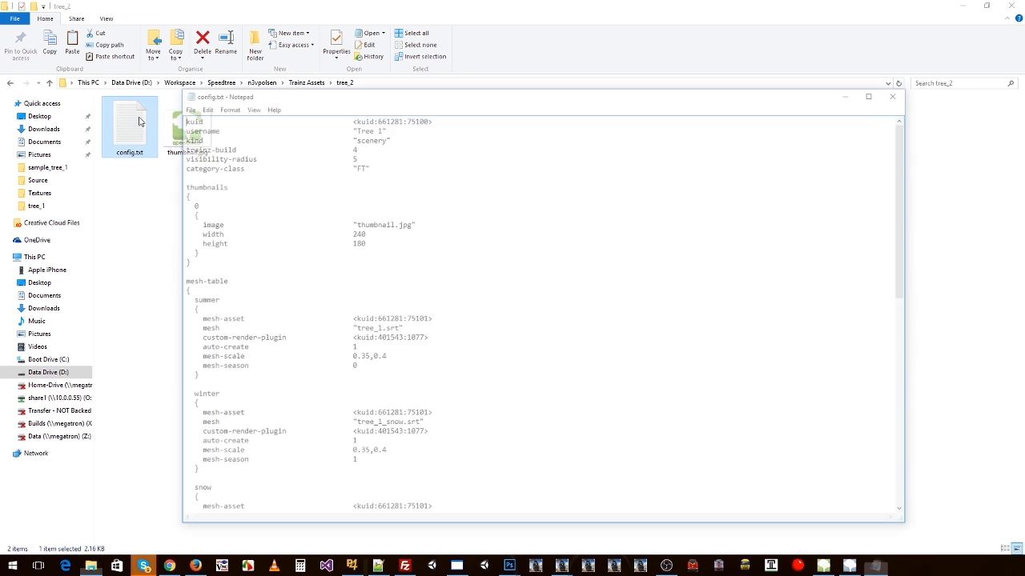
click(379, 127)
key(BackSpace)
text(2)
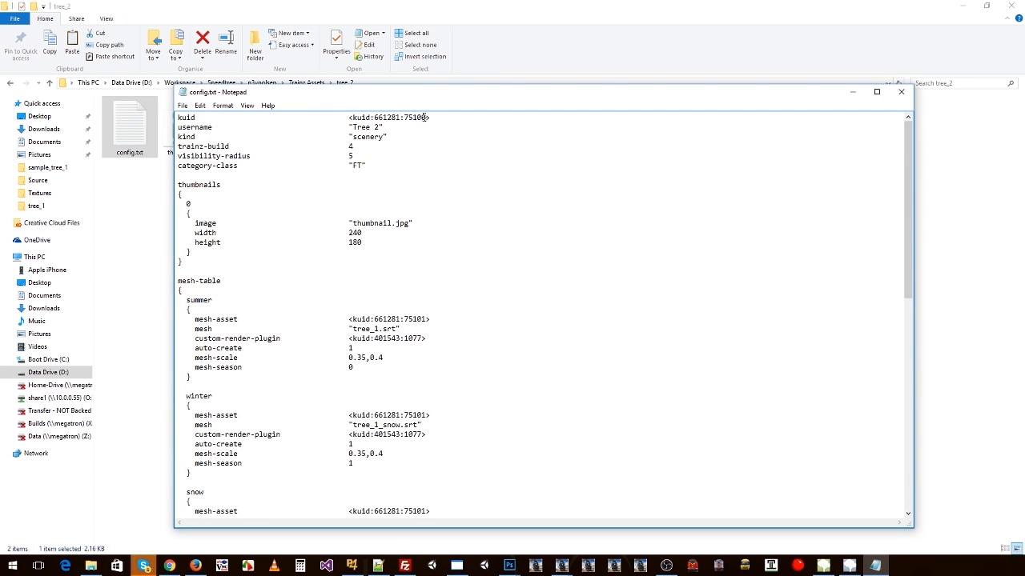
text(2)
drag(352, 127, 380, 127)
Step: Change the summer mesh to "tree_2.srt" and the winter and snow meshes to "tree_2_snow.srt", and close the config file
scroll(410, 292, down, 1)
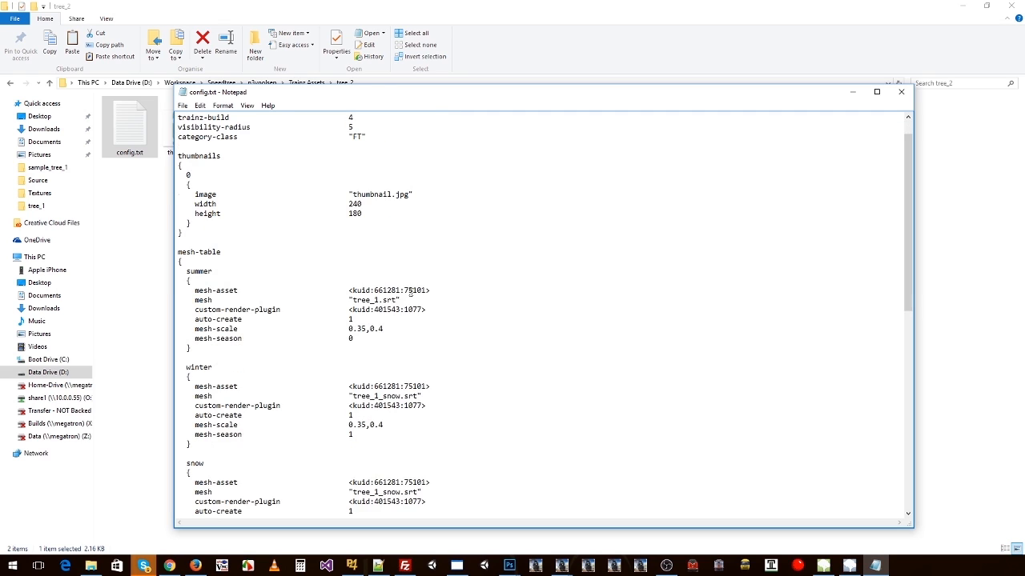
text(2)
drag(373, 396, 381, 395)
text(2)
scroll(391, 422, down, 2)
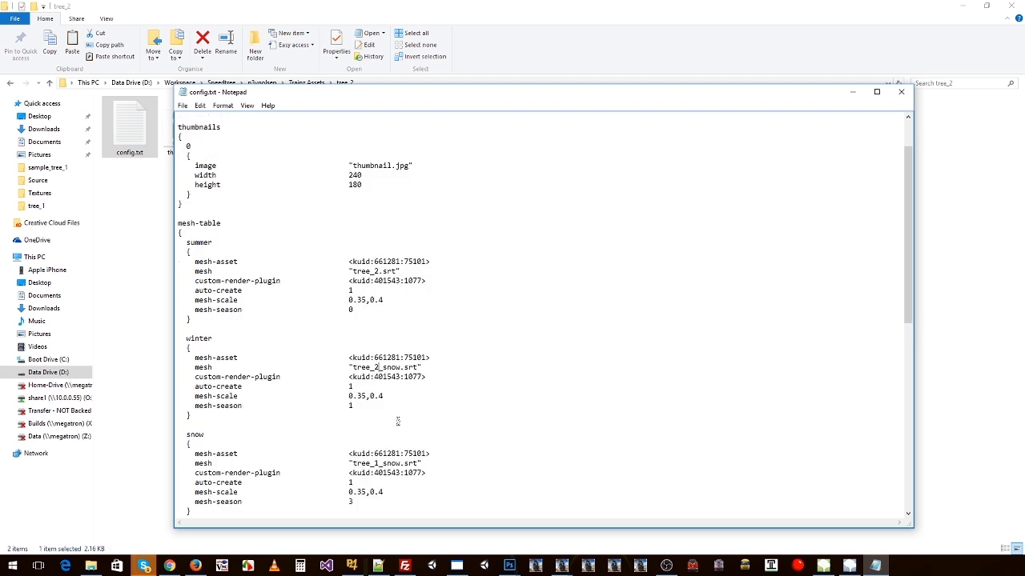
drag(431, 328, 369, 329)
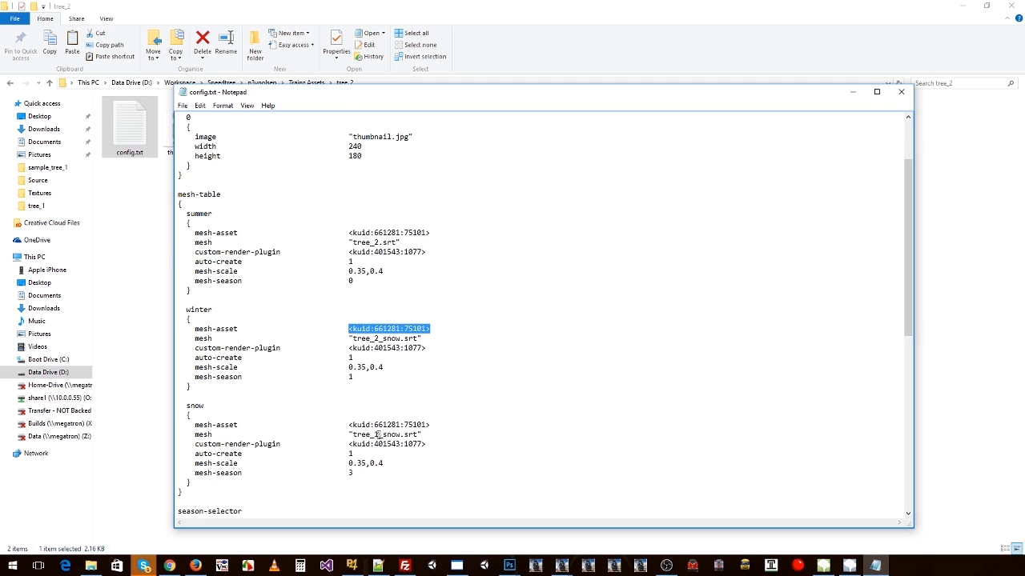
drag(373, 434, 381, 434)
text(2)
scroll(433, 416, down, 1)
scroll(430, 393, down, 13)
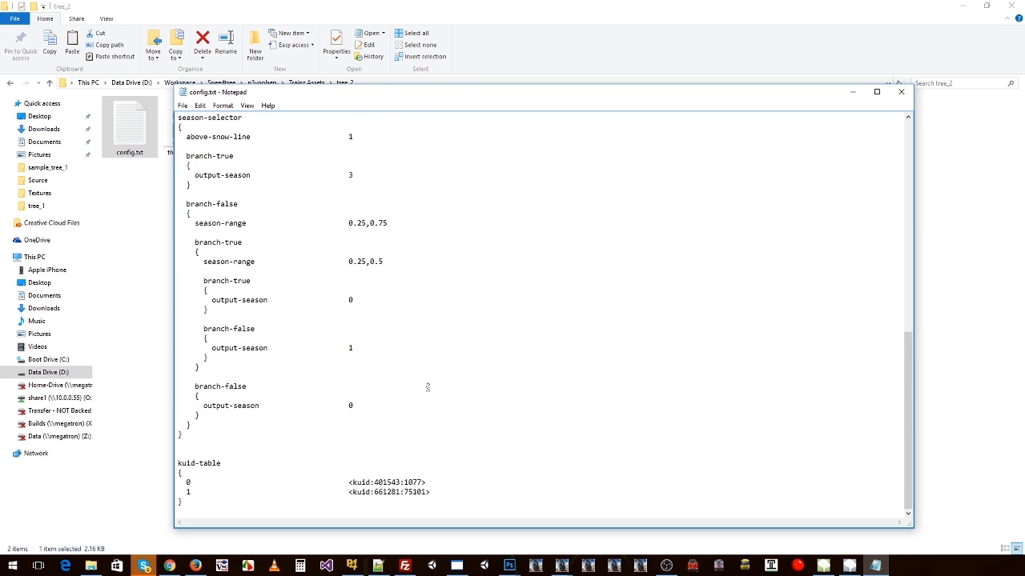
scroll(421, 376, up, 17)
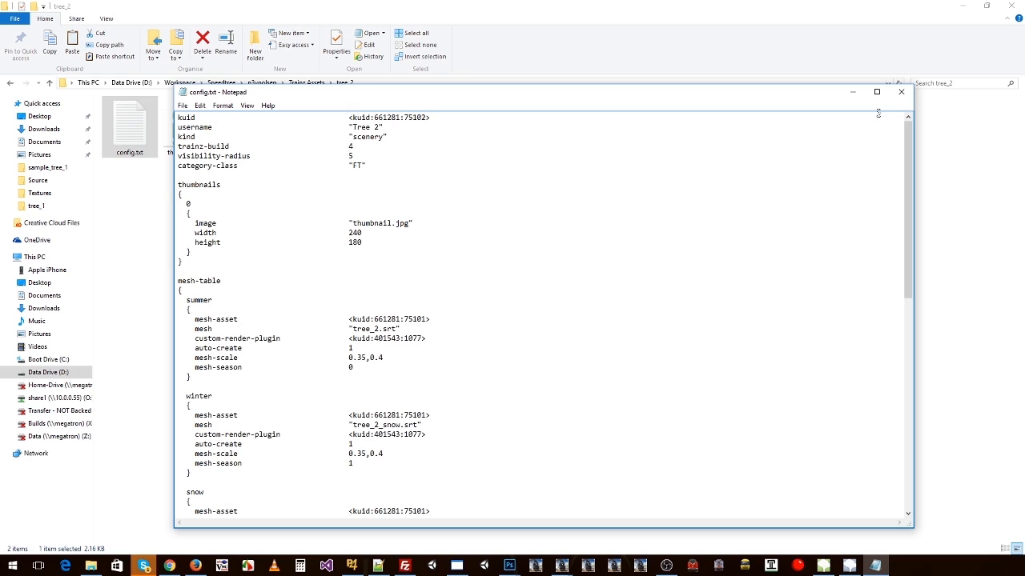
click(900, 91)
Step: Import the tree_1, tree_1_library and tree_2 folders from Trainz Assets into TrainzContent
click(339, 197)
key(alt+Up)
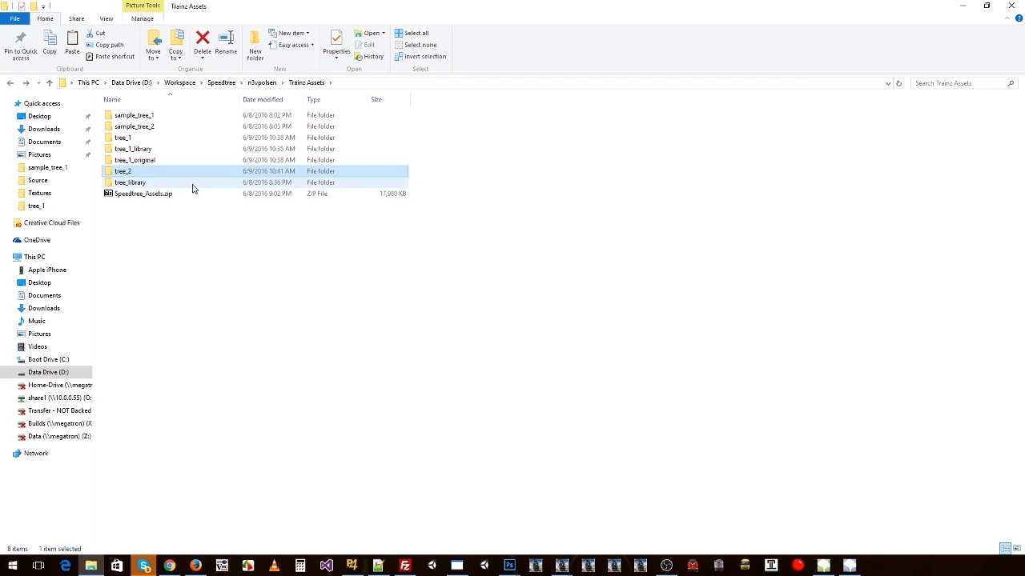
click(137, 139)
ctrl+click(130, 173)
ctrl+click(149, 151)
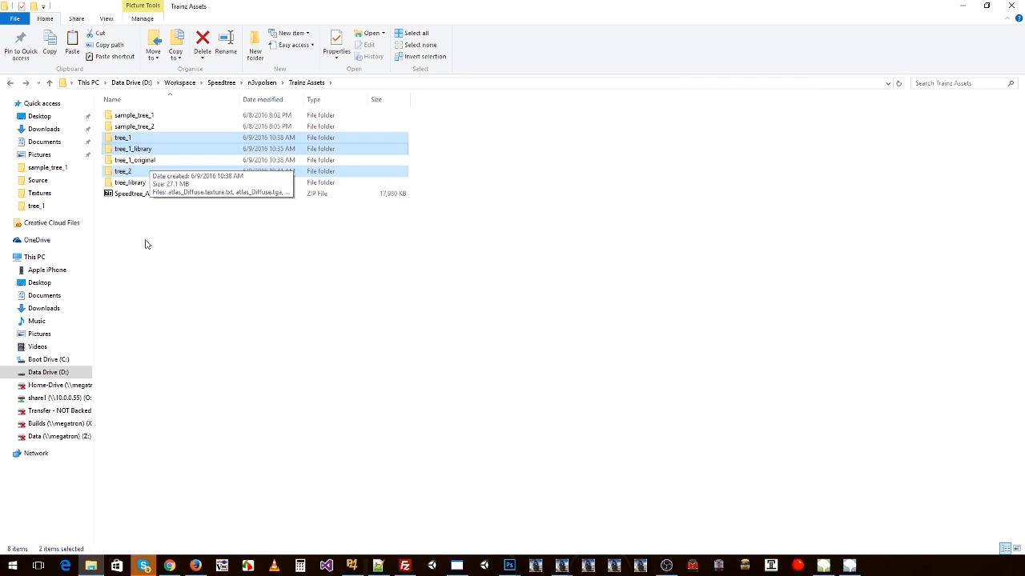
drag(133, 149, 239, 186)
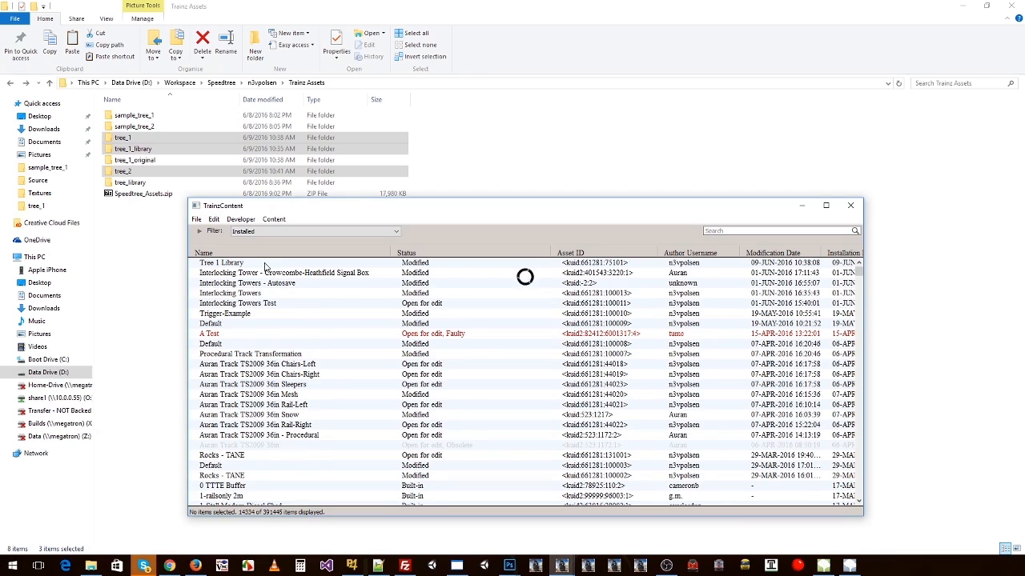
Step: Revert the Tree 1 Library asset if it is unchanged
click(251, 283)
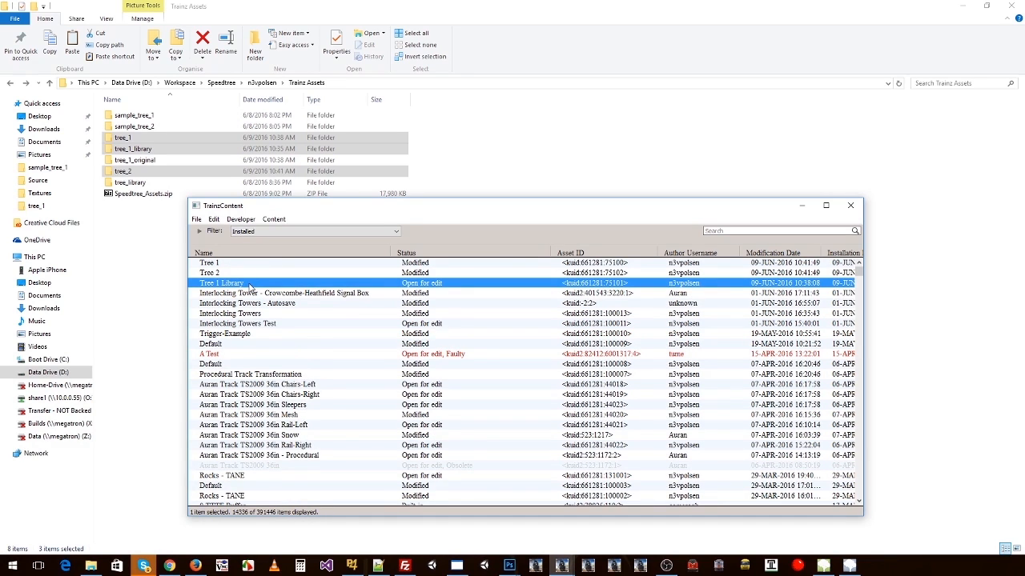
right_click(250, 286)
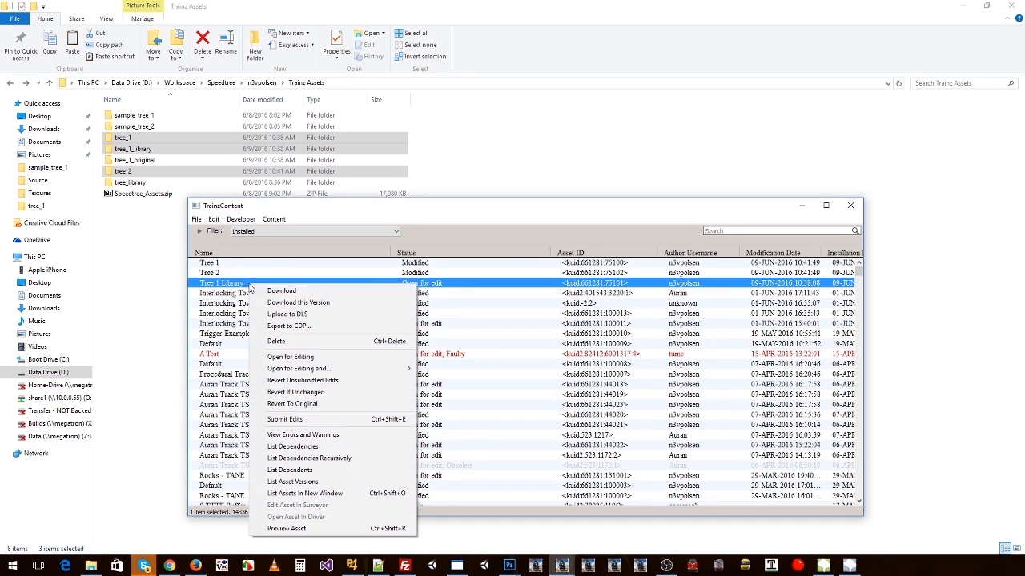
click(295, 393)
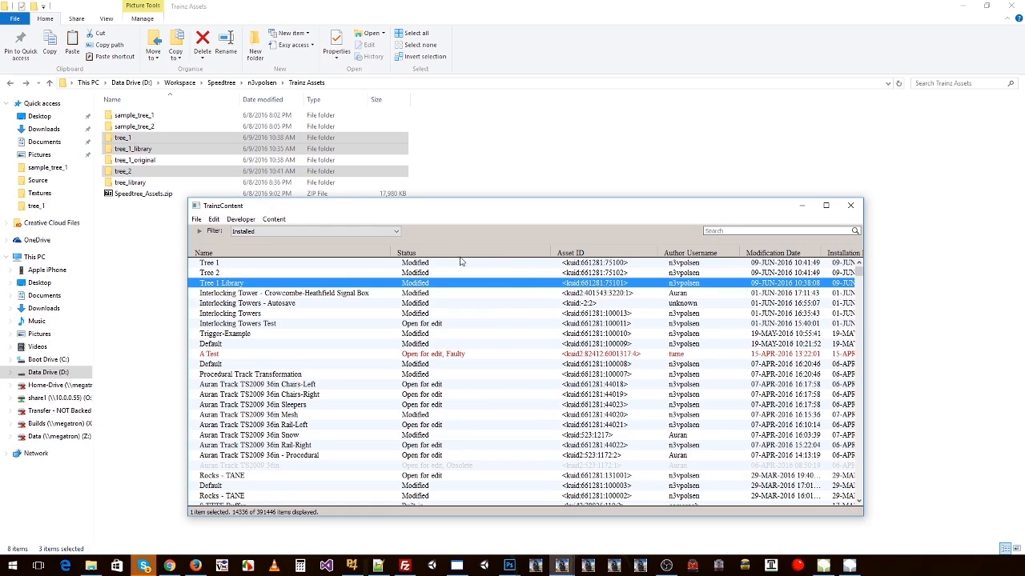
Step: Preview the Tree 1 asset and close the preview window
click(244, 265)
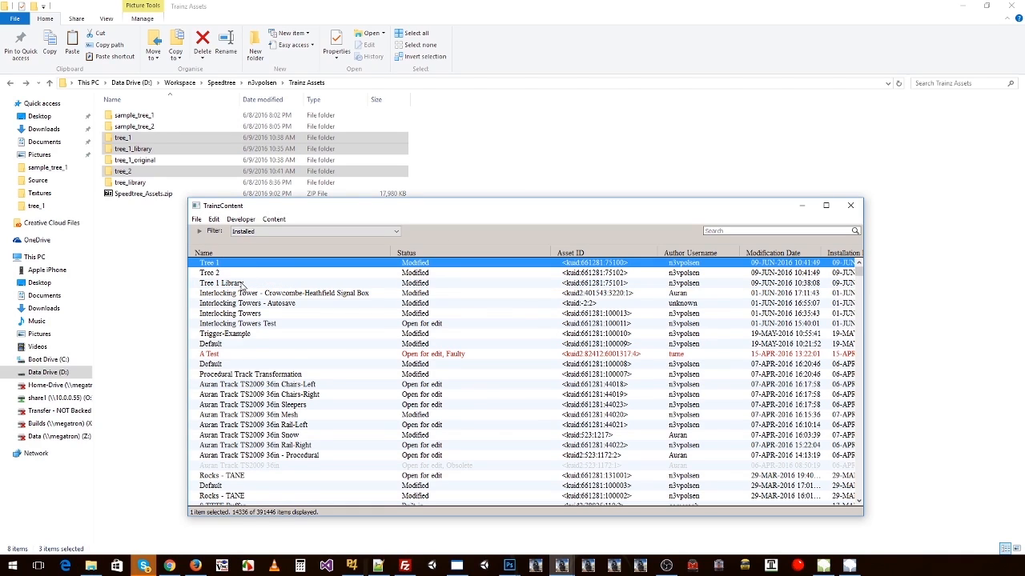
click(242, 284)
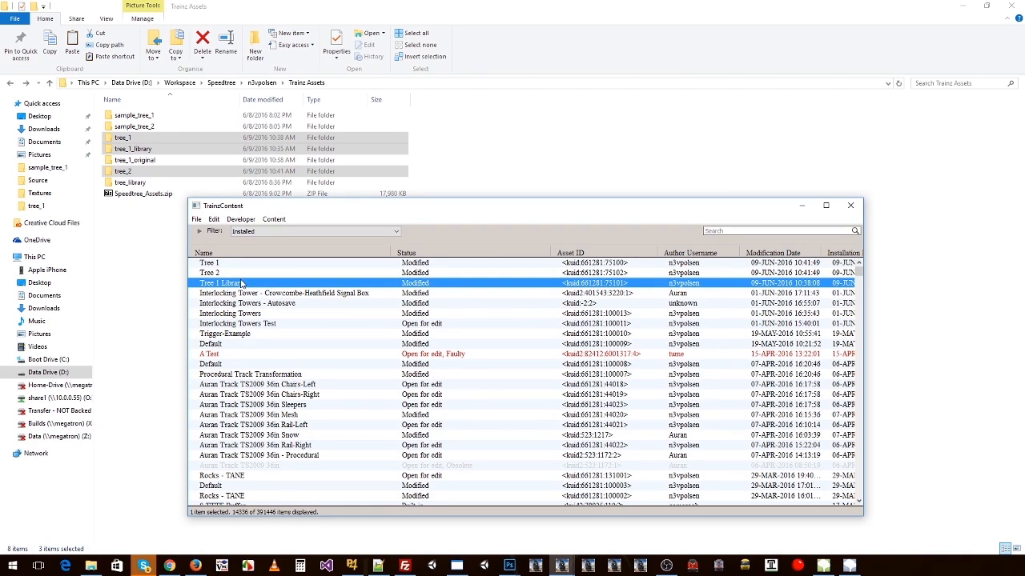
click(228, 273)
click(226, 263)
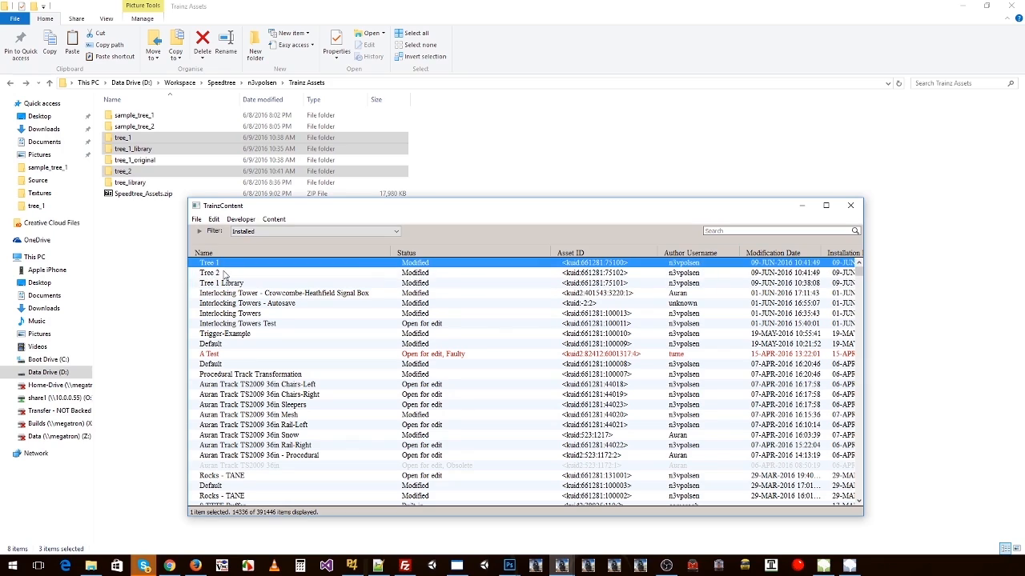
click(224, 273)
click(222, 264)
right_click(222, 267)
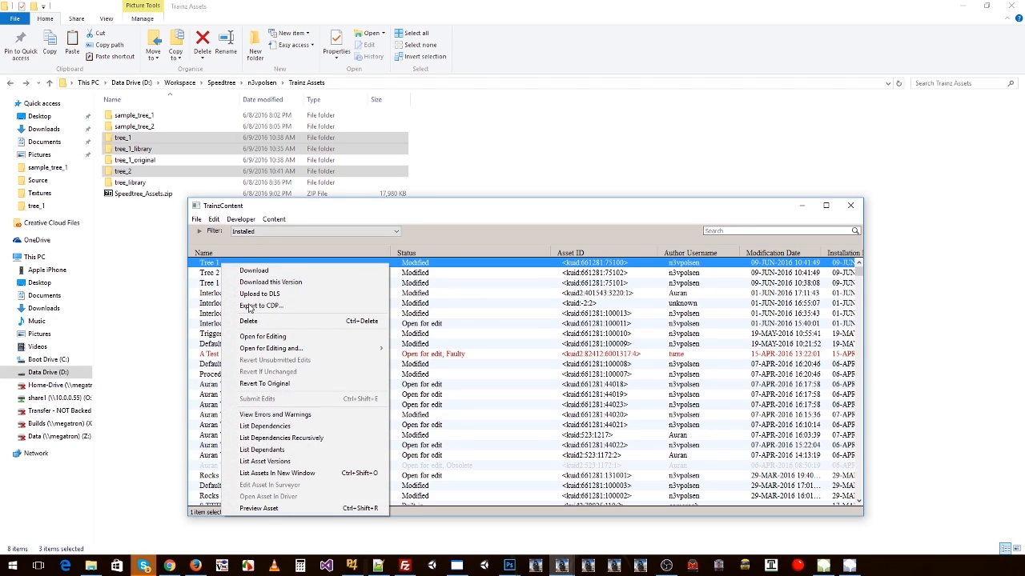
click(288, 497)
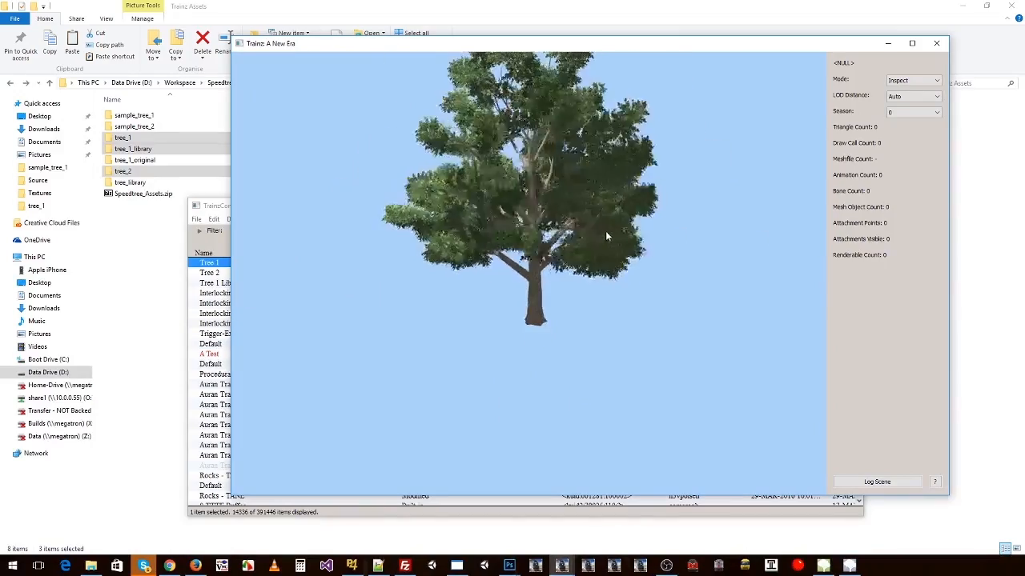
click(936, 43)
Step: Open the Tree 1 asset for editing in Explorer, look over its config.txt, and close the file and its folder
right_click(241, 268)
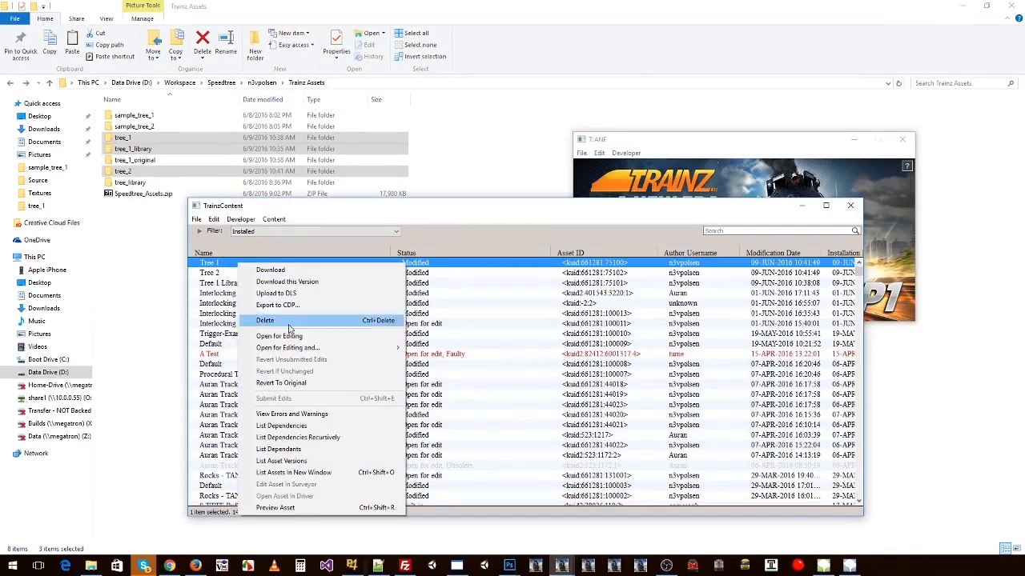
mouse_move(336, 348)
click(423, 349)
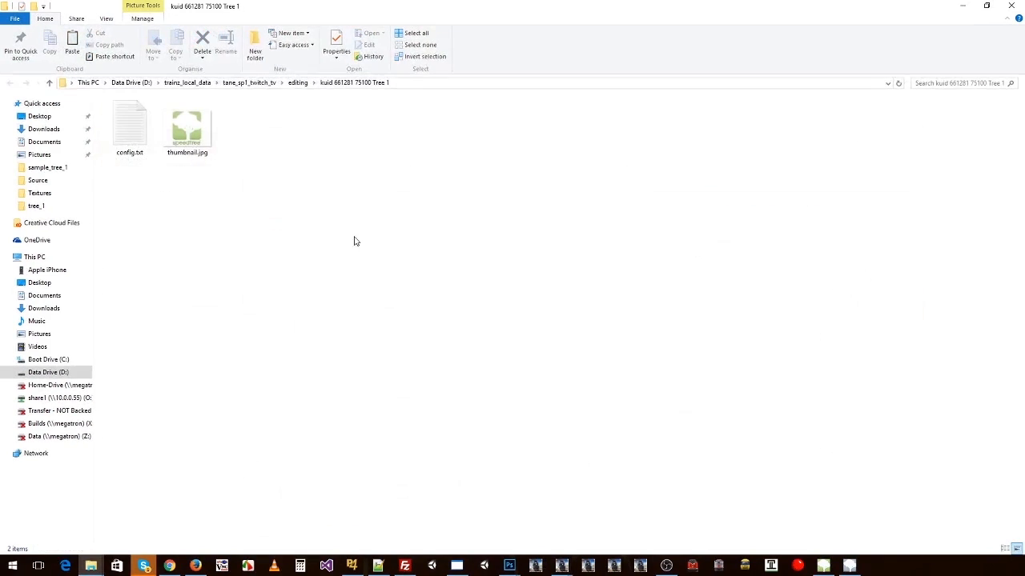
click(207, 145)
double_click(130, 128)
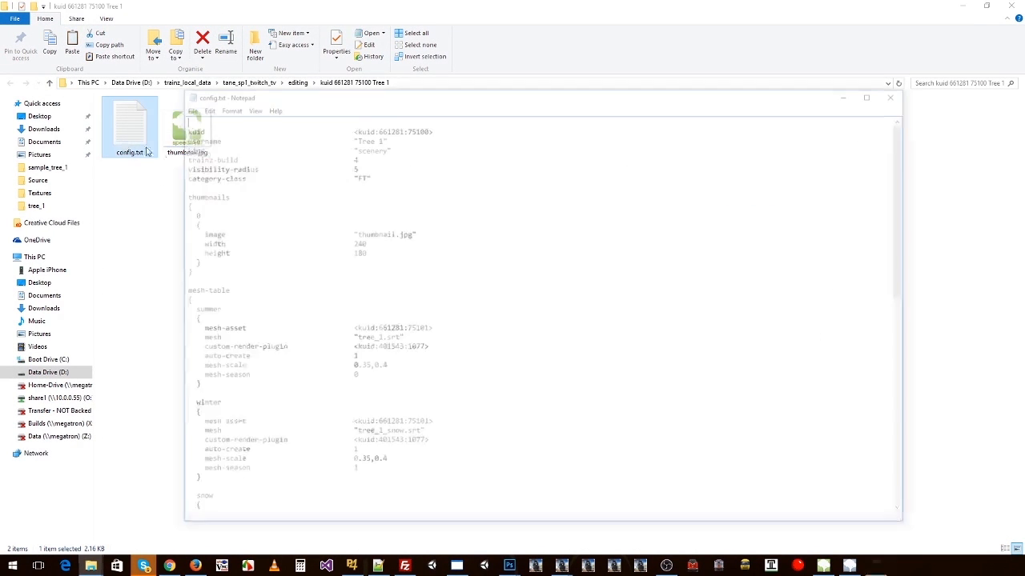
scroll(377, 189, down, 2)
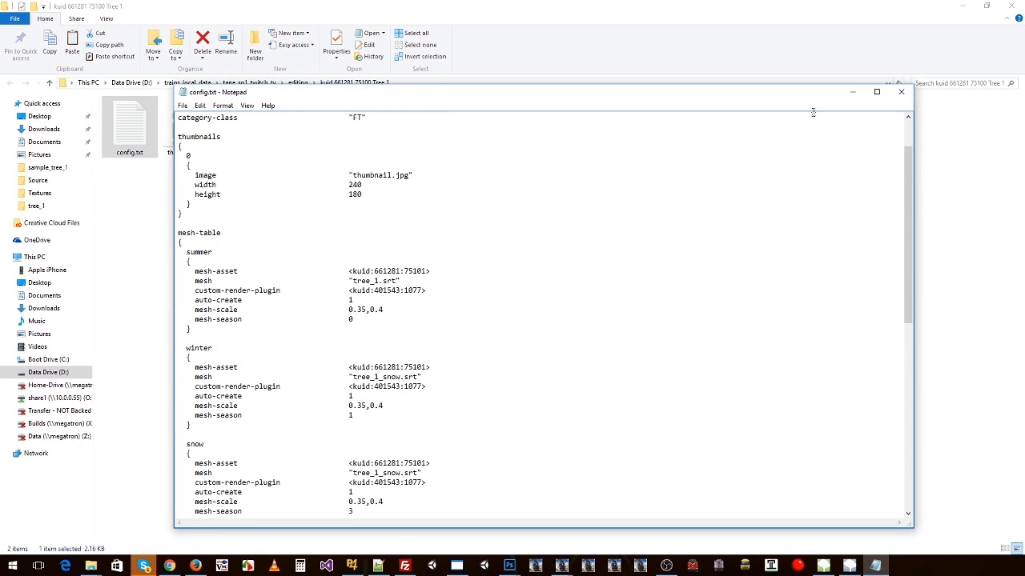
click(900, 91)
click(1010, 5)
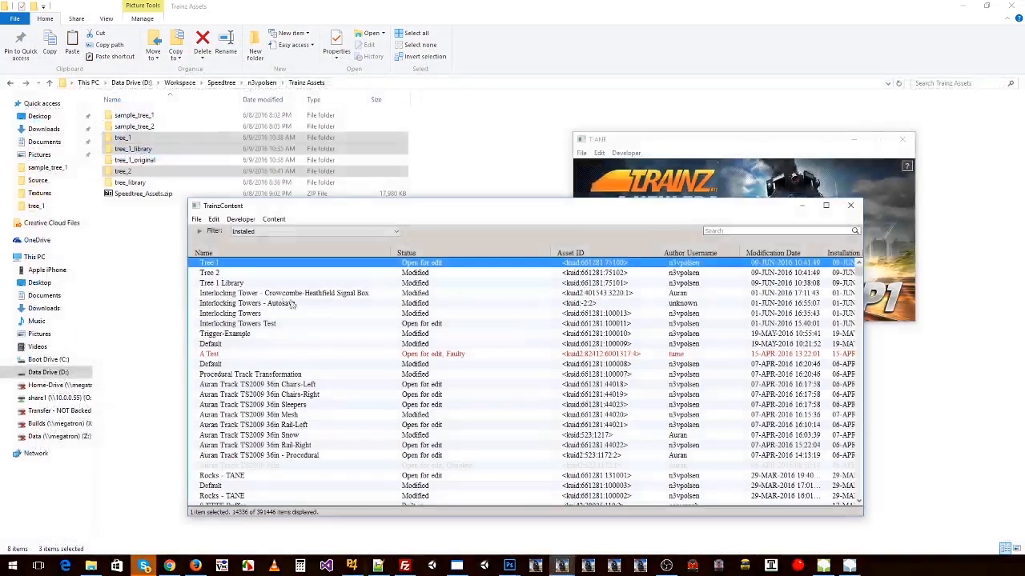
Step: Submit the edits of the Tree 1 asset
right_click(374, 265)
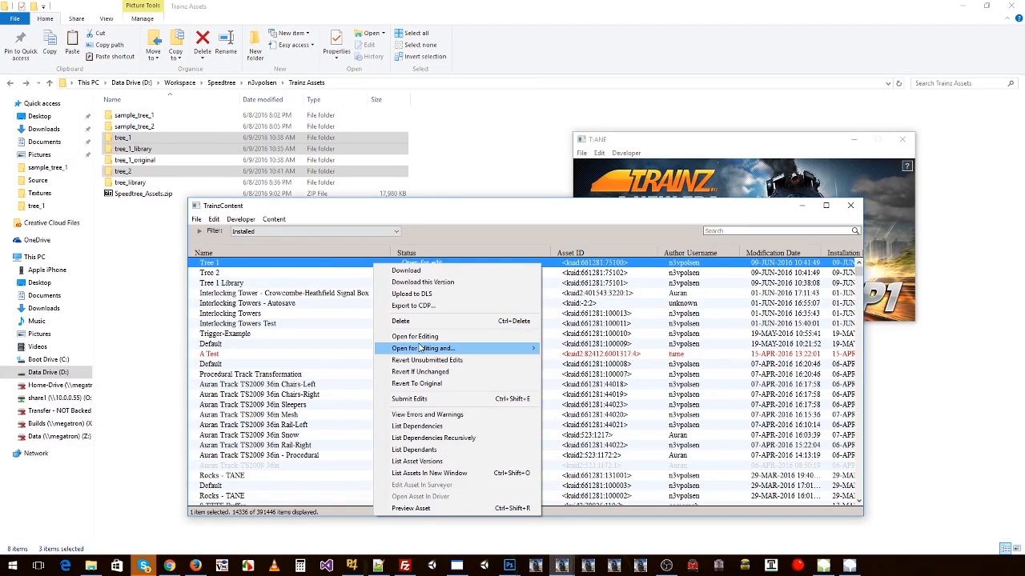
mouse_move(420, 348)
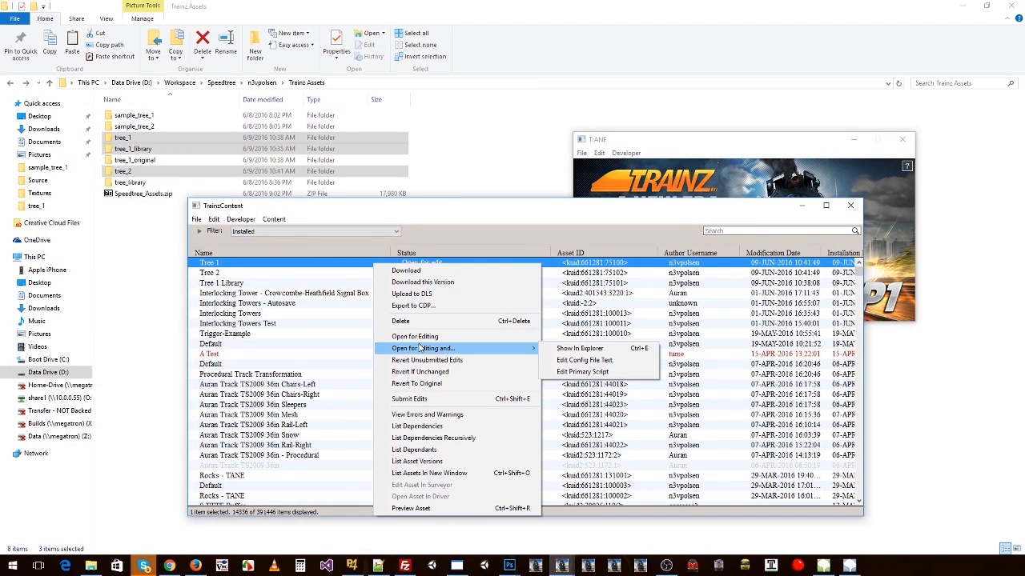
click(409, 398)
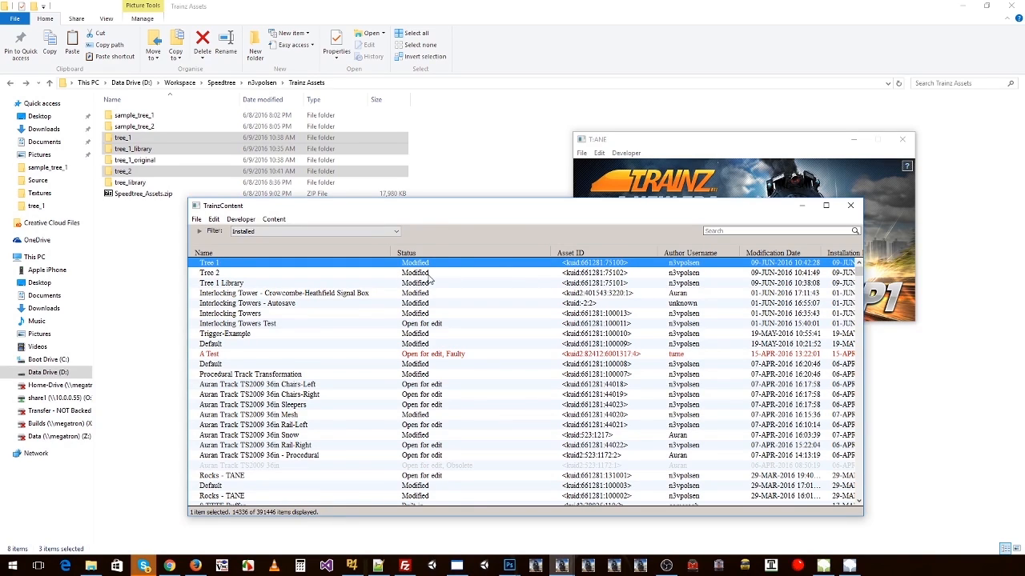
Step: Preview the Tree 2 asset, inspect the tree from several angles and distances, and close the preview window
right_click(227, 276)
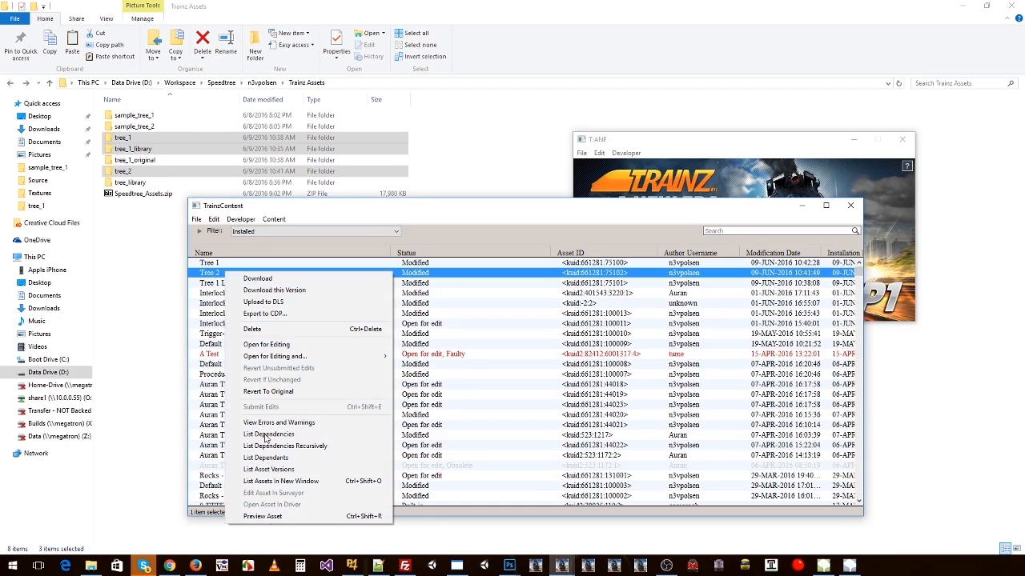
click(269, 518)
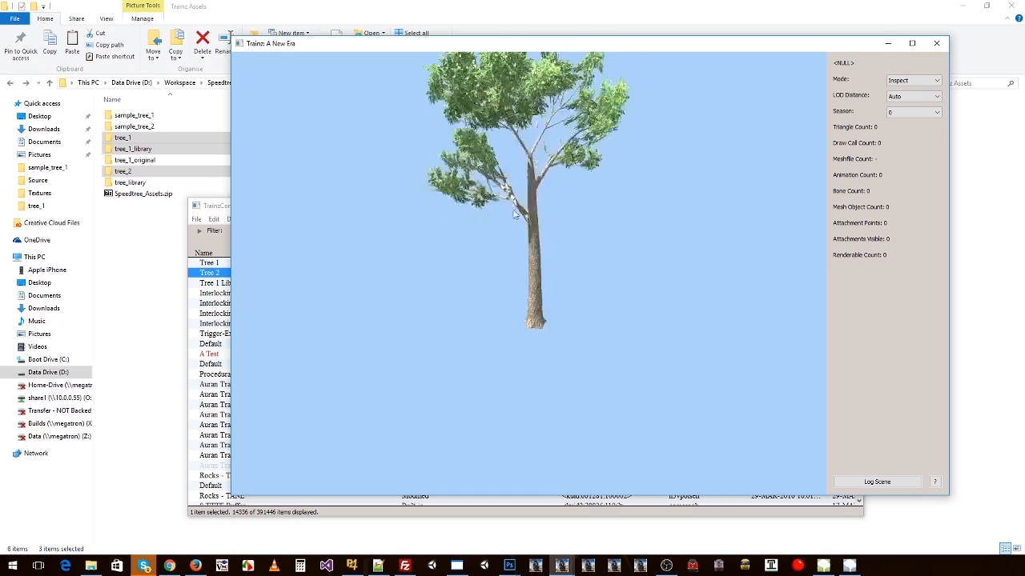
drag(649, 215, 619, 236)
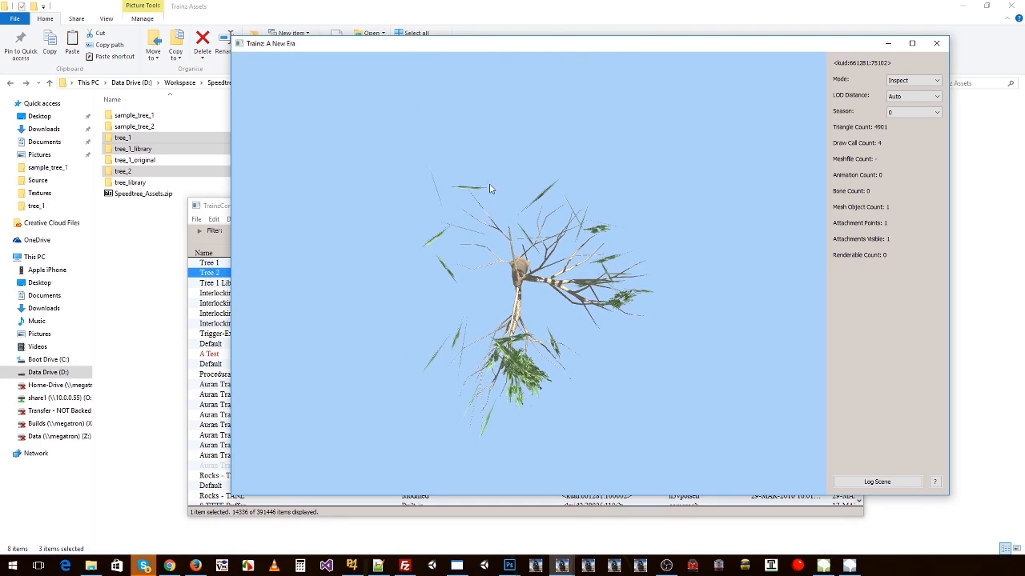
drag(460, 237, 528, 199)
scroll(660, 164, down, 5)
scroll(553, 197, up, 5)
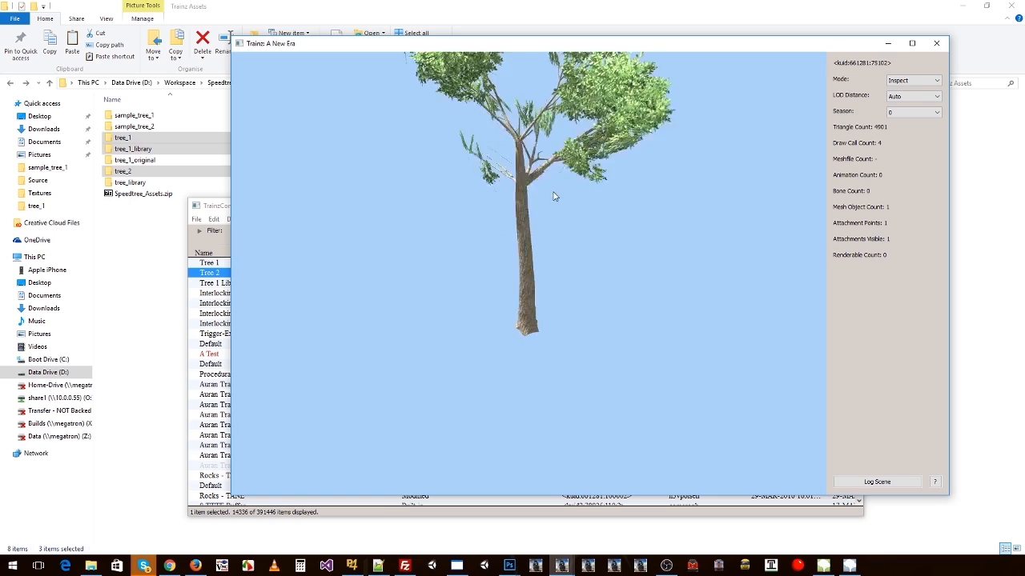
scroll(572, 208, down, 6)
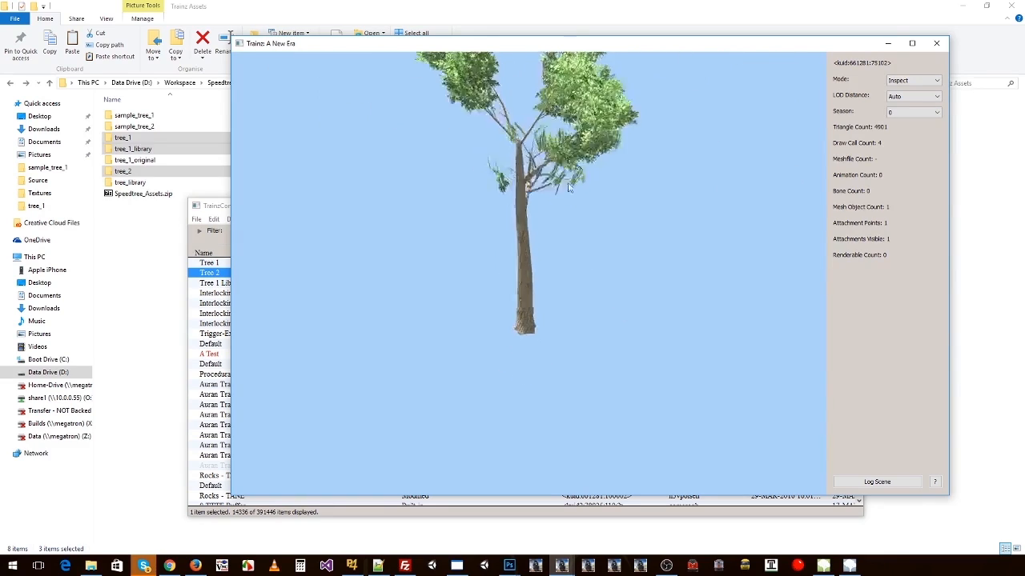
drag(500, 190, 575, 193)
scroll(542, 198, down, 2)
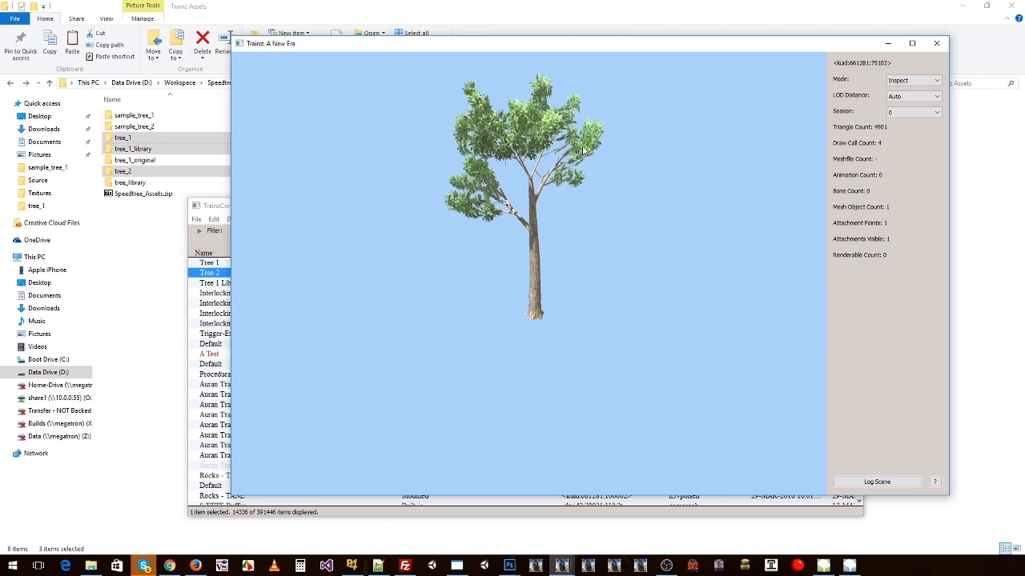
drag(548, 232, 540, 151)
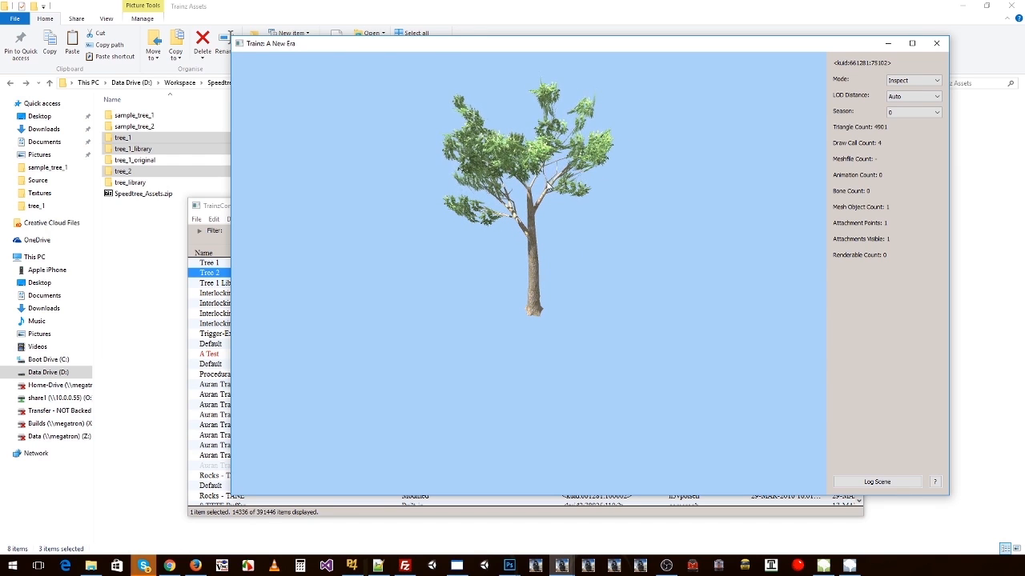
click(935, 46)
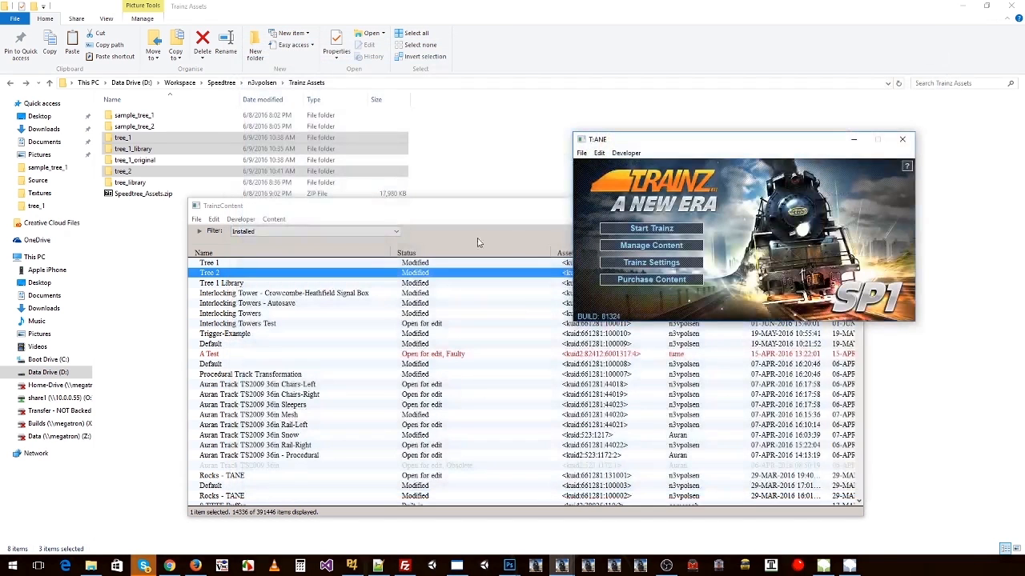
click(248, 285)
click(244, 274)
click(232, 265)
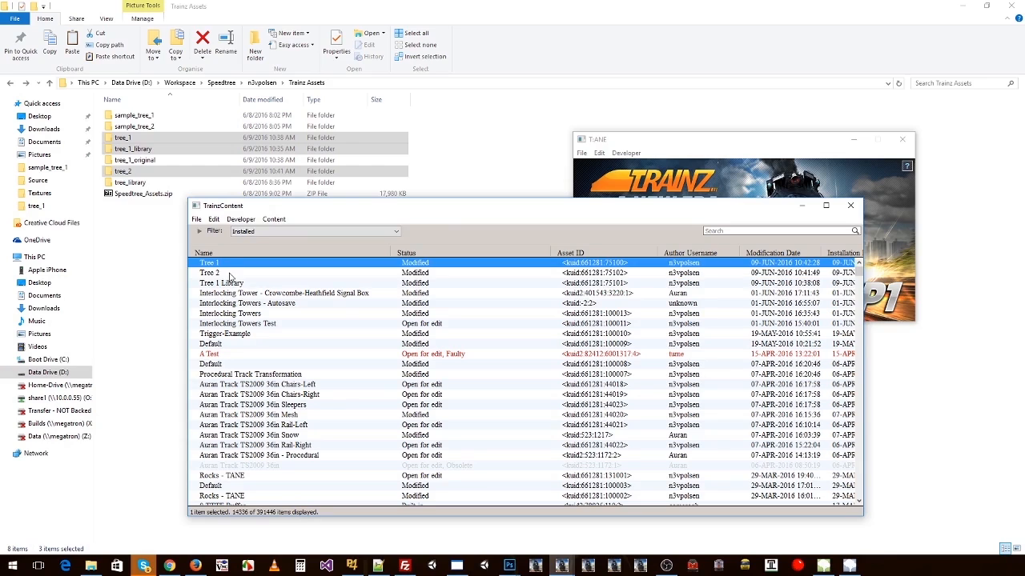
click(230, 272)
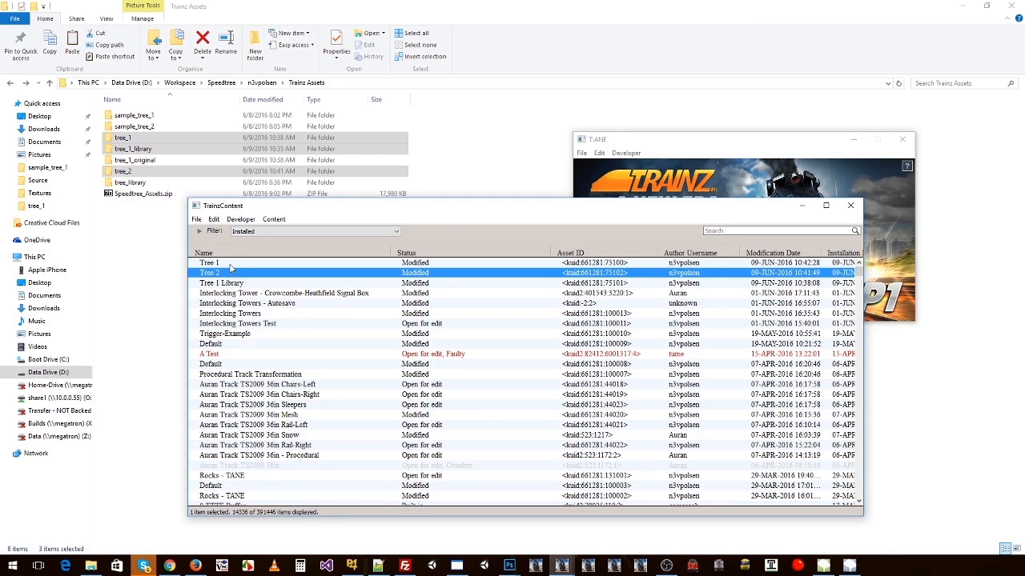
click(228, 264)
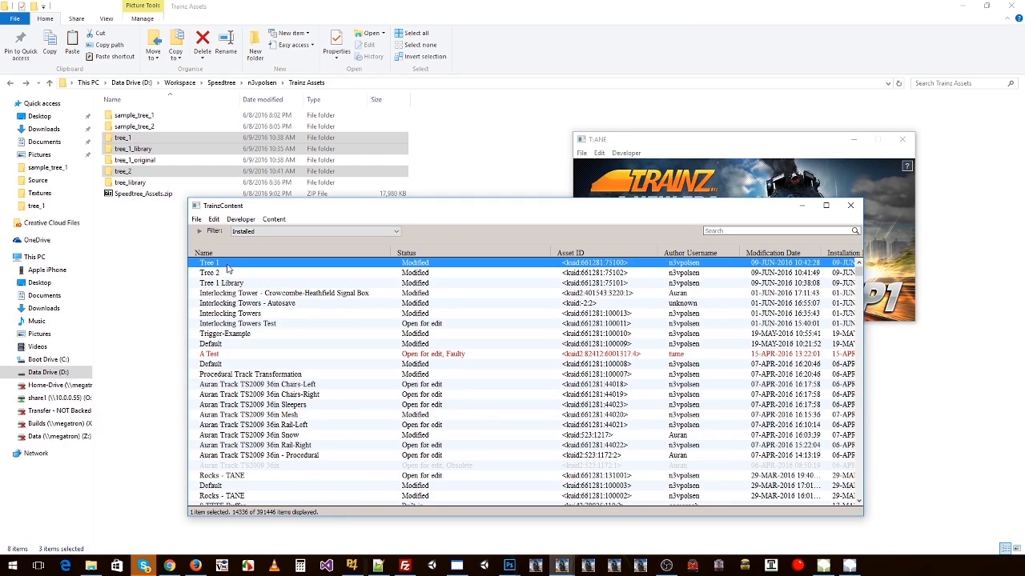
Step: Duplicate the tree_2 folder in Trainz Assets and name the copy tree_2_b
click(134, 140)
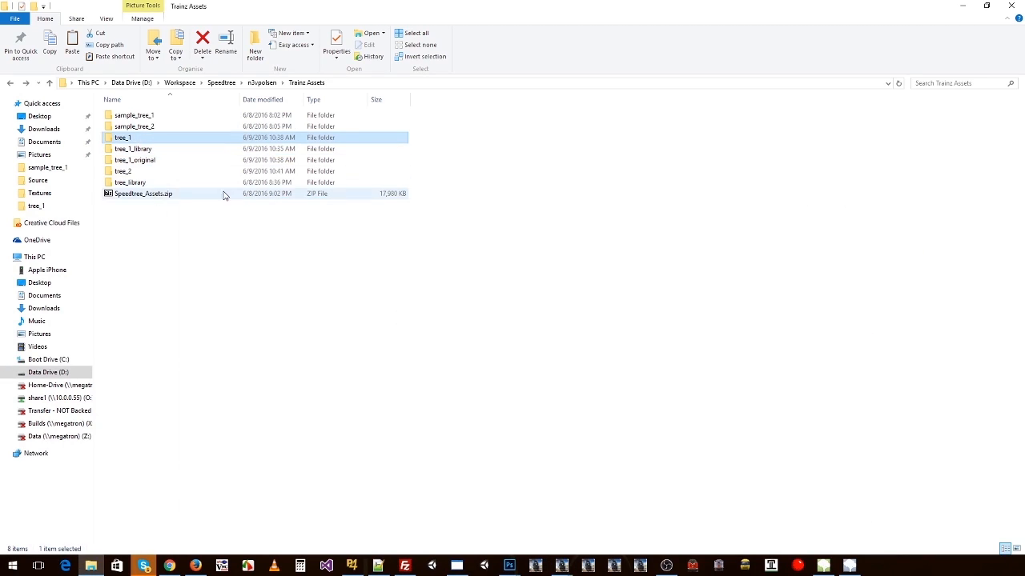
click(127, 172)
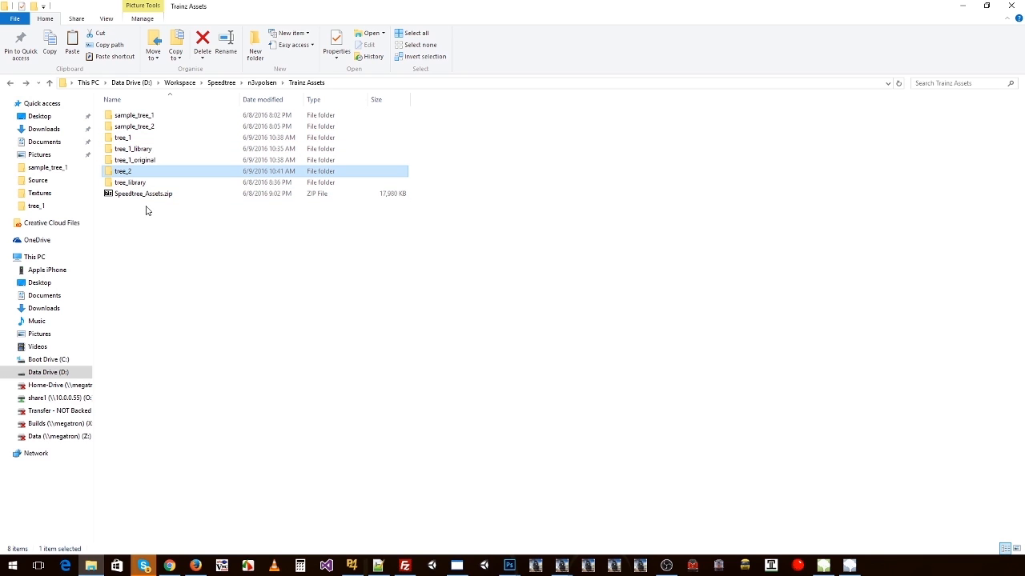
key(ctrl+v)
click(130, 183)
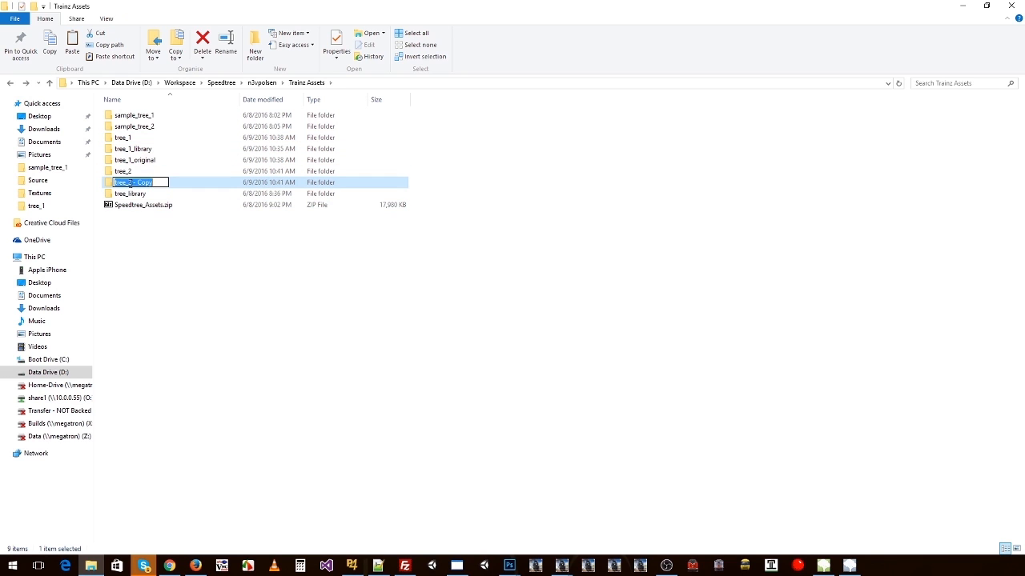
drag(140, 183, 193, 192)
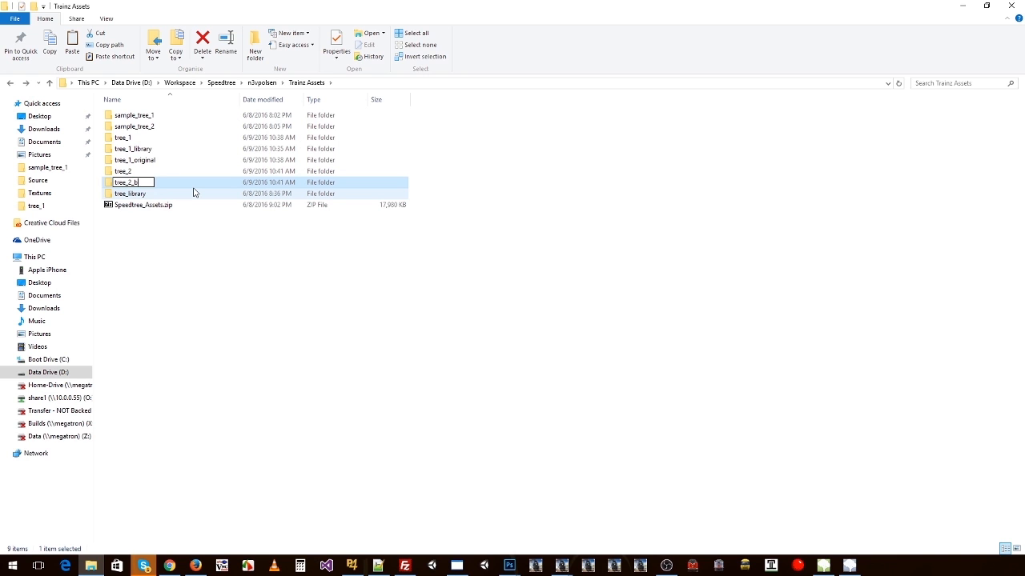
text(_b)
key(Return)
Step: In the tree_2_b folder's config.txt, set the kuid to <kuid:661281:75103> and the username to "Tree 2 B"
double_click(128, 183)
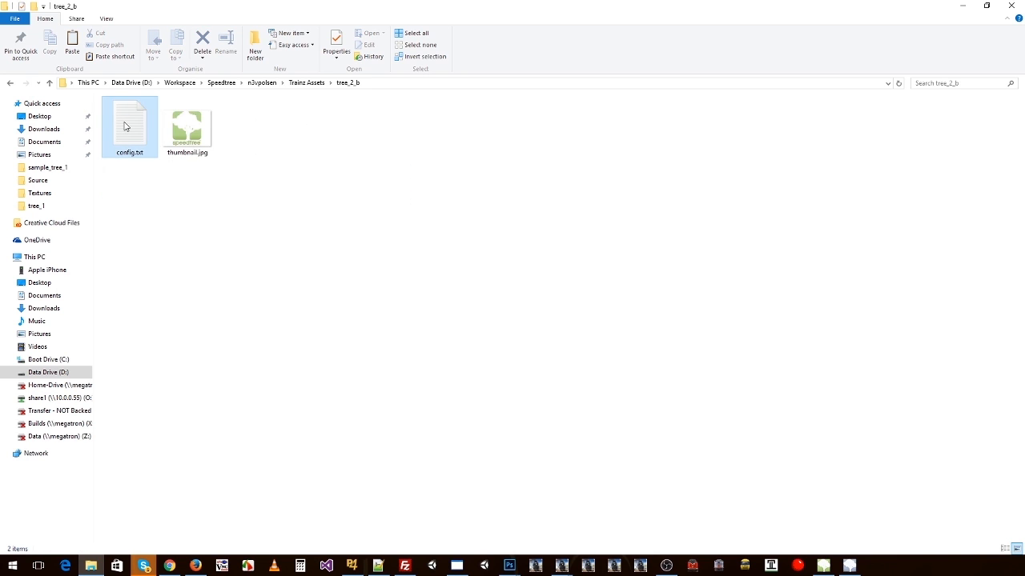
double_click(130, 128)
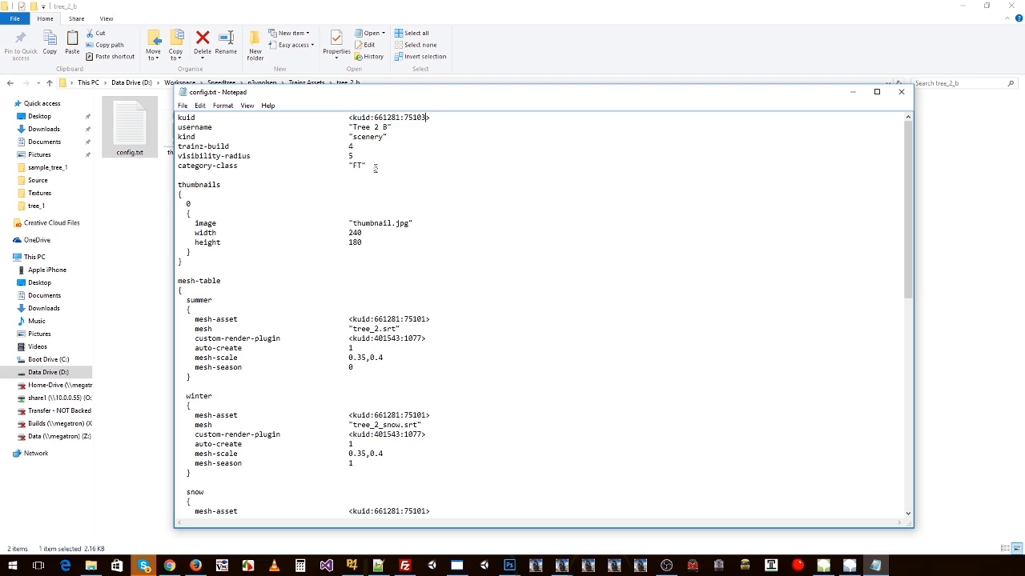
Step: Set mesh-scale to 0.1,0.15 for the summer, winter and snow meshes, then save and close config.txt
scroll(386, 268, down, 3)
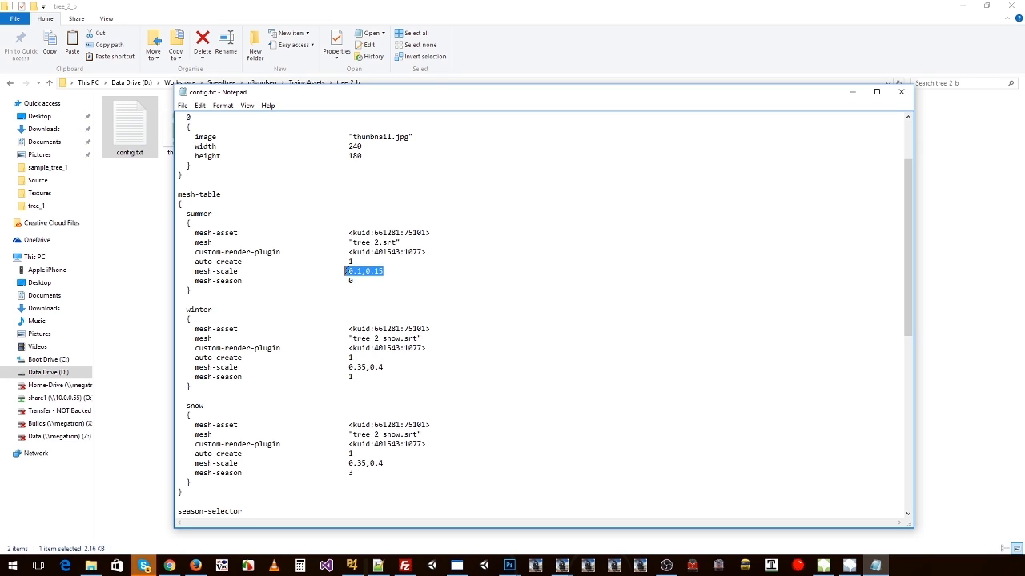
key(ctrl+c)
drag(385, 367, 348, 367)
key(ctrl+v)
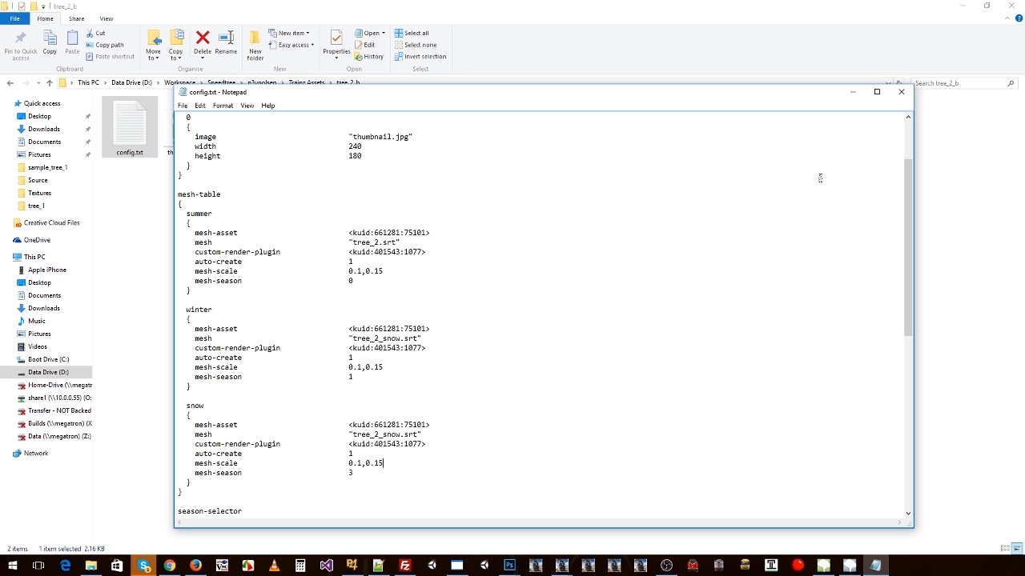
click(900, 91)
Step: Import the tree_2_b folder from Trainz Assets into TrainzContent
click(302, 83)
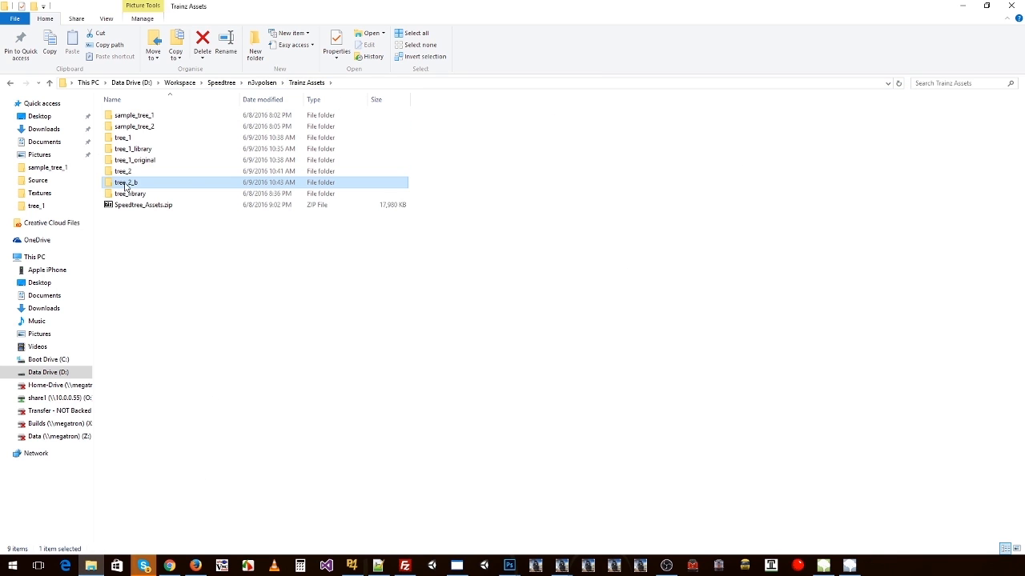
drag(125, 186, 329, 295)
key(alt+Tab)
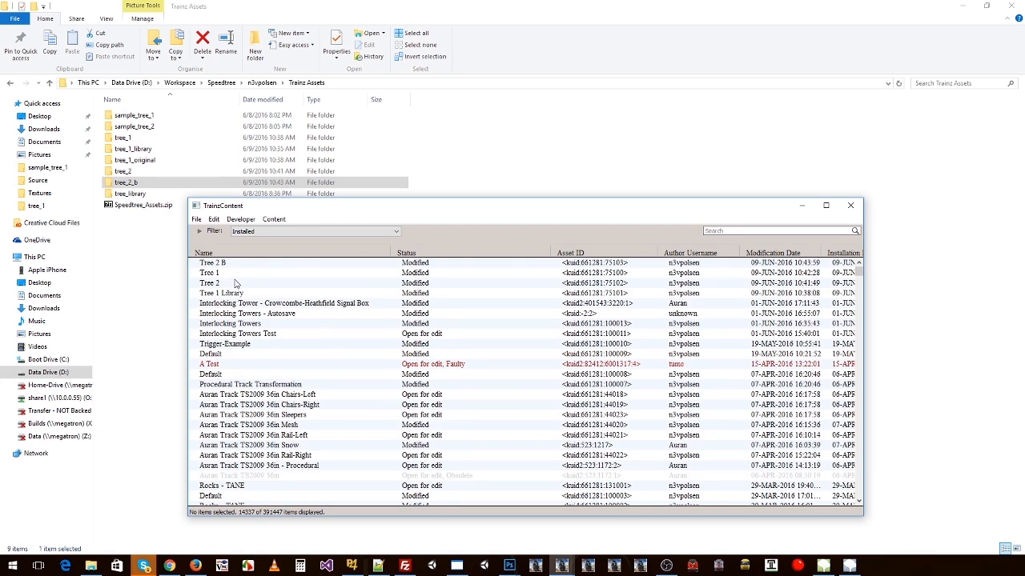
Step: Preview the Tree 2 B asset and close the preview window
right_click(228, 262)
click(280, 506)
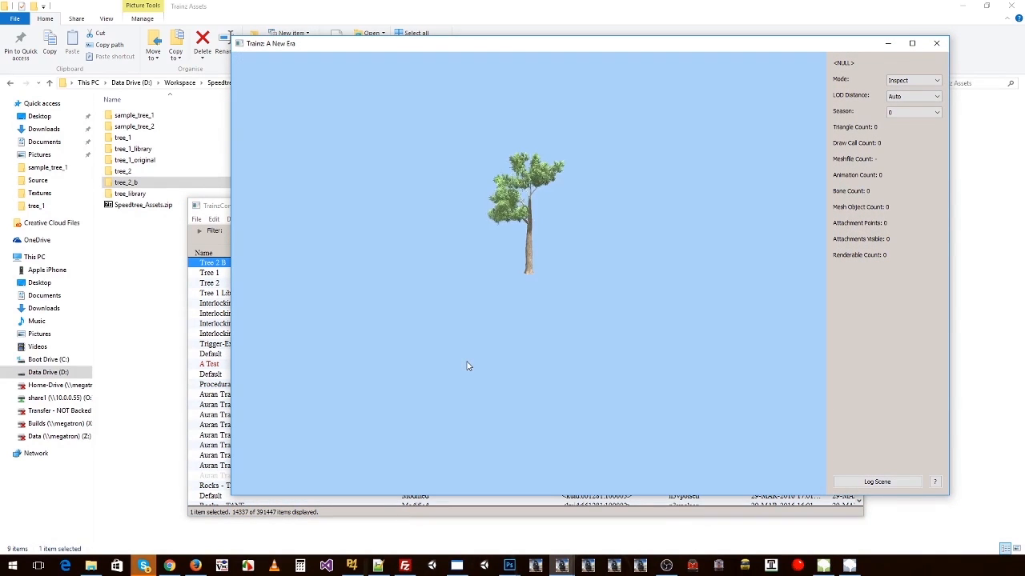
drag(635, 299, 623, 279)
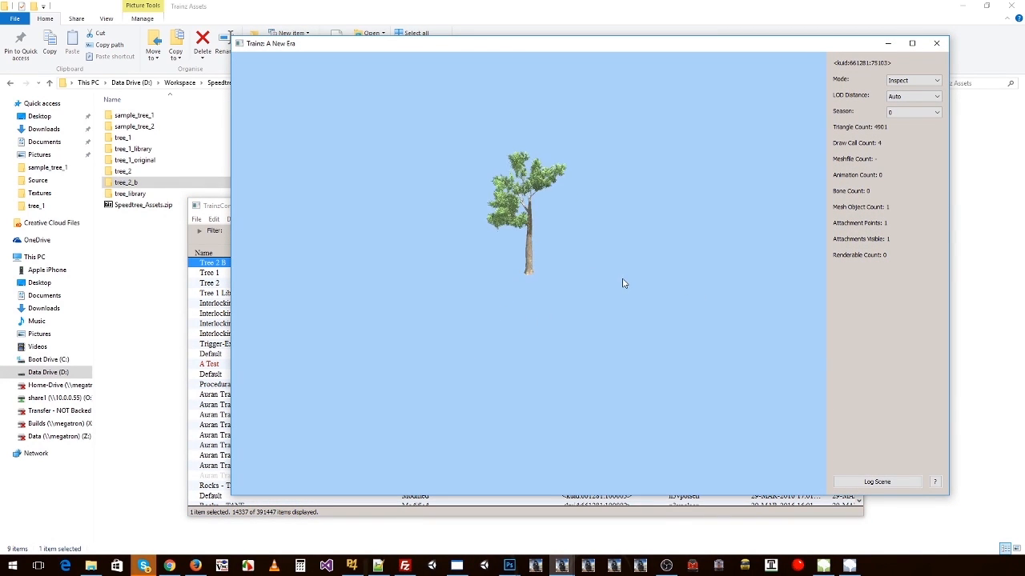
click(936, 43)
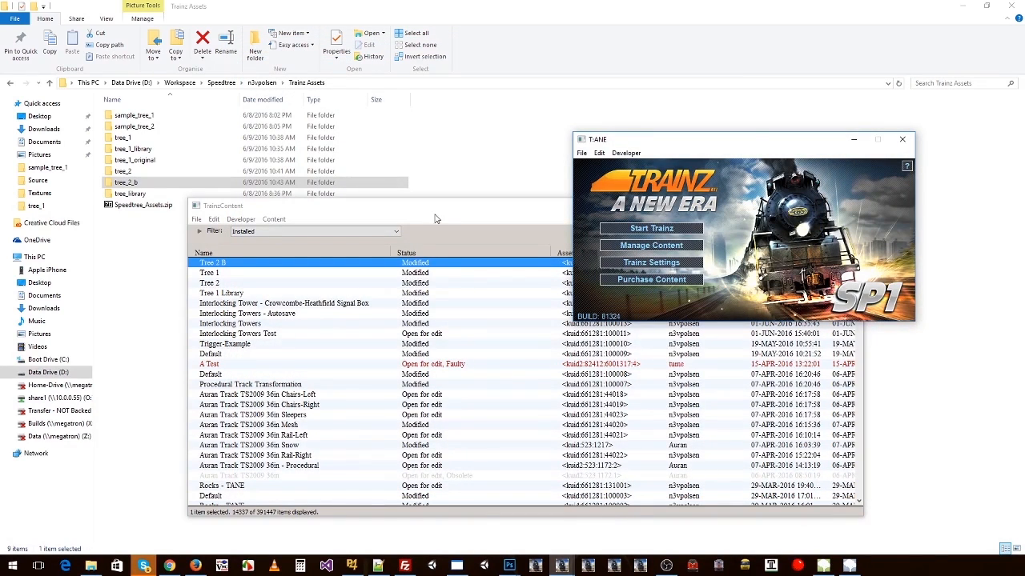
Step: Start Trainz and create a new route with the default name, region, scale and metric units
click(650, 231)
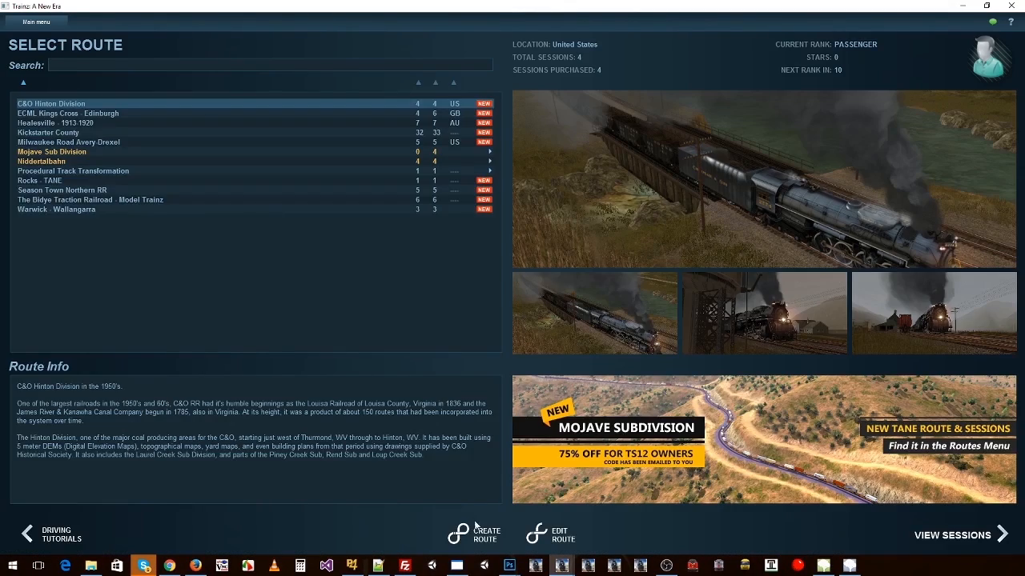
click(477, 525)
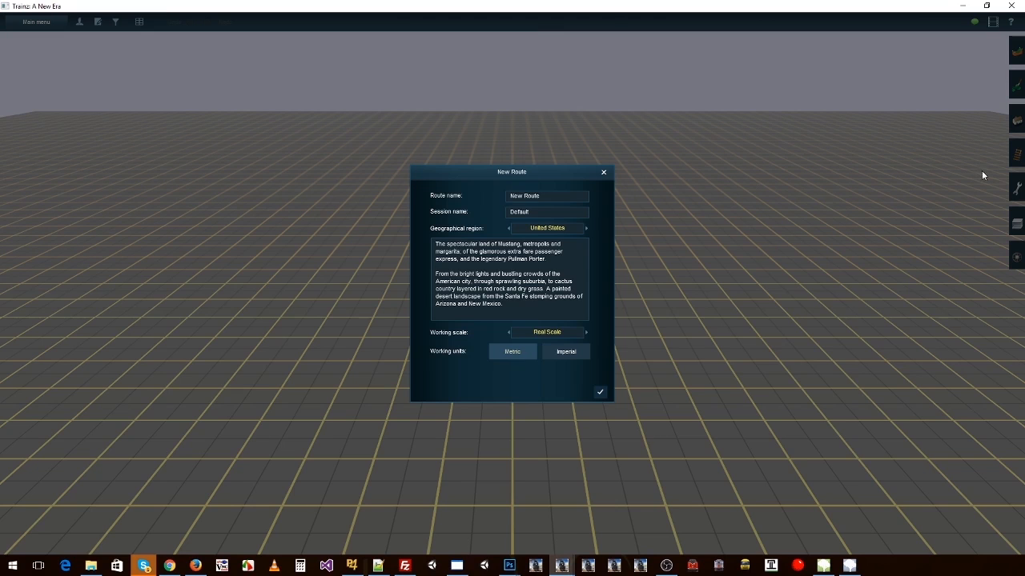
click(600, 392)
Step: Place eight Tree 1 objects in a loose ring around the centre of the route grid
click(1016, 120)
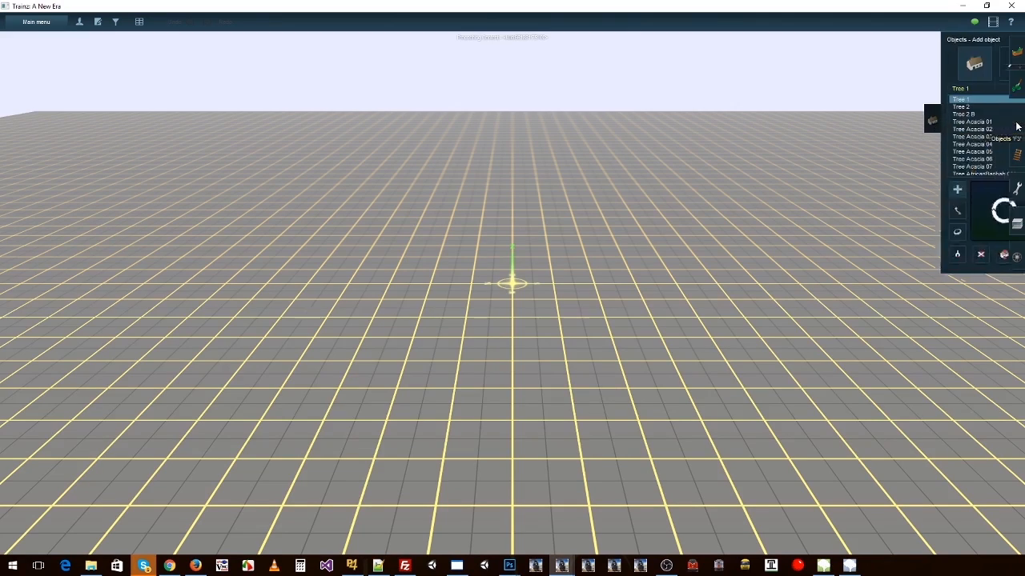
click(684, 263)
click(527, 238)
click(372, 252)
click(296, 289)
click(278, 381)
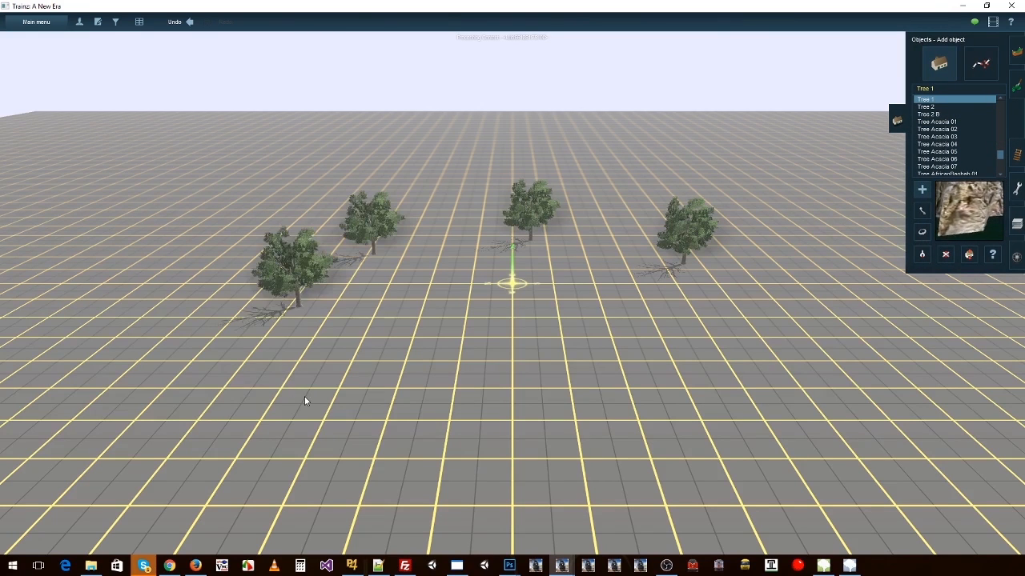
click(432, 427)
click(706, 376)
click(766, 368)
Step: Place seven Tree 2 objects among the existing trees on the route grid
click(928, 107)
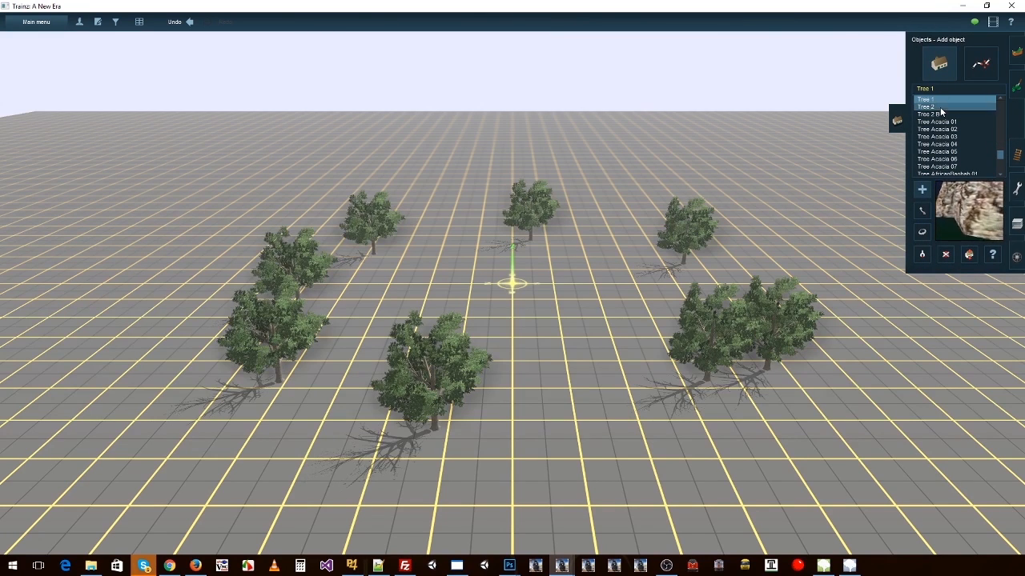
click(674, 238)
click(575, 238)
click(497, 307)
click(390, 294)
click(426, 202)
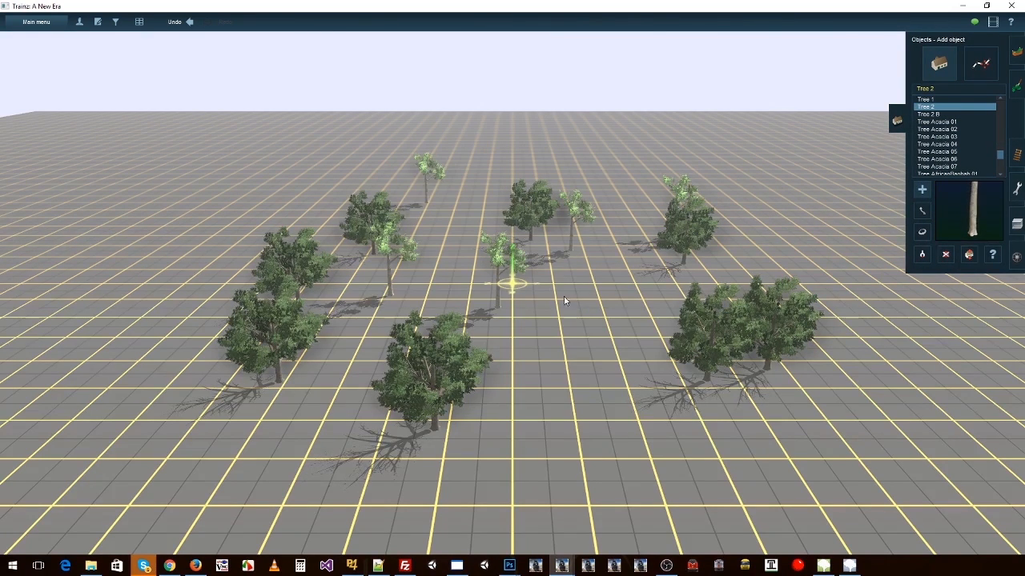
click(559, 297)
click(571, 365)
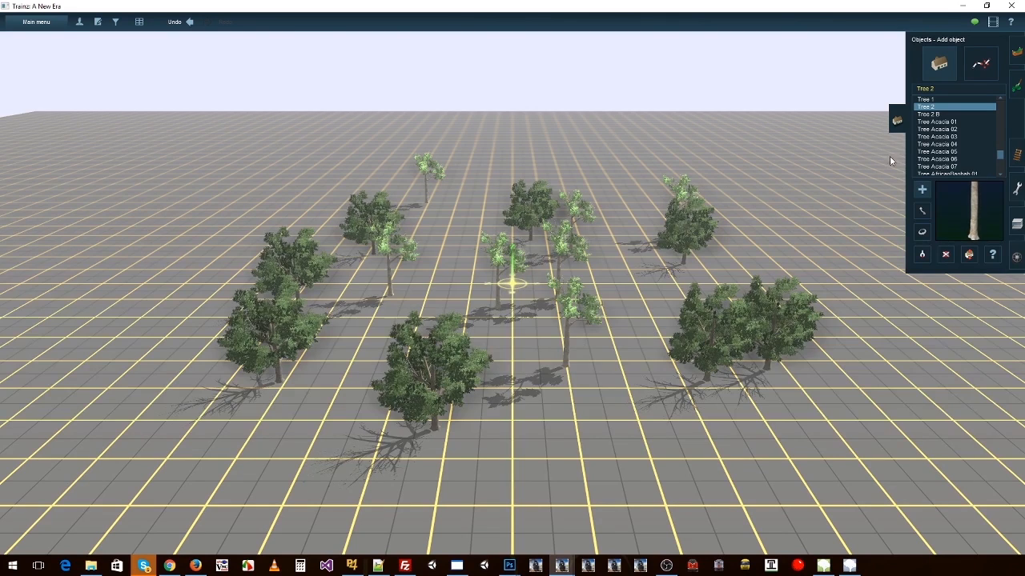
Step: Scatter several small Tree 2 B objects between the larger trees near the grid's centre
click(928, 115)
click(624, 295)
click(485, 351)
click(433, 301)
click(448, 253)
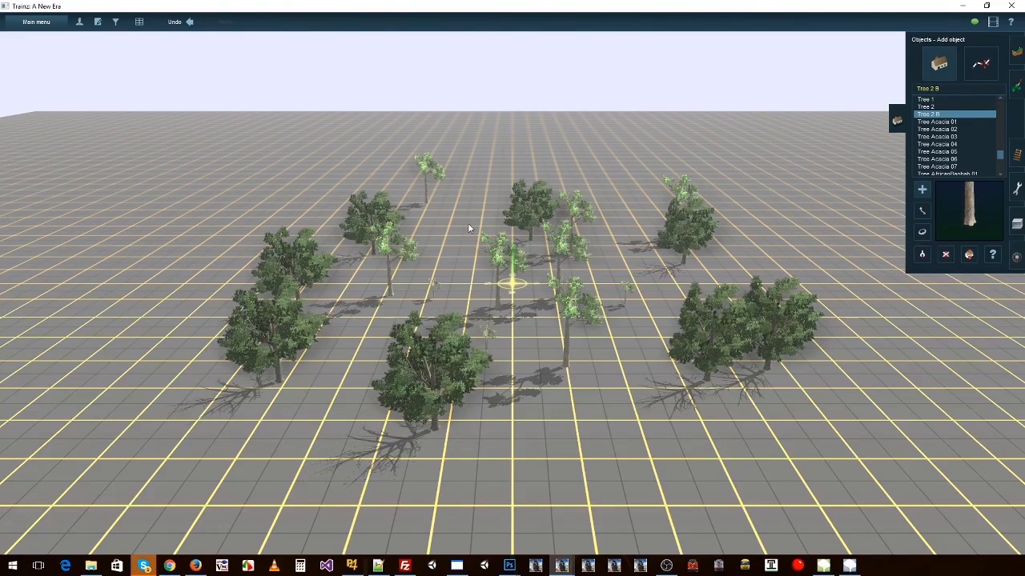
Step: Scatter more small Tree 2 B objects across the outer parts of the grid, between and around the larger trees
click(467, 224)
click(658, 223)
click(637, 260)
click(646, 282)
click(771, 250)
click(816, 246)
click(835, 298)
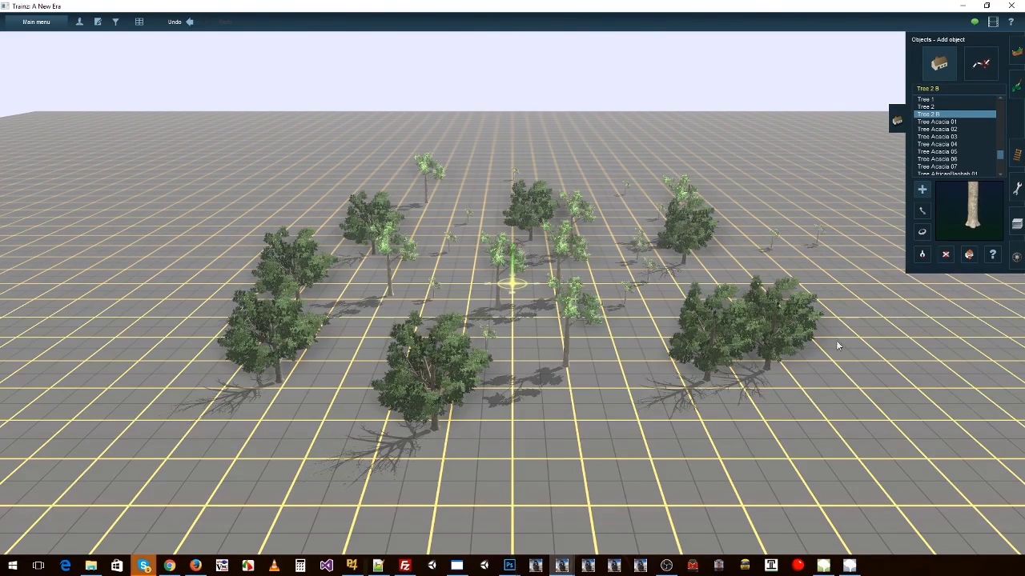
click(670, 430)
click(587, 422)
click(358, 321)
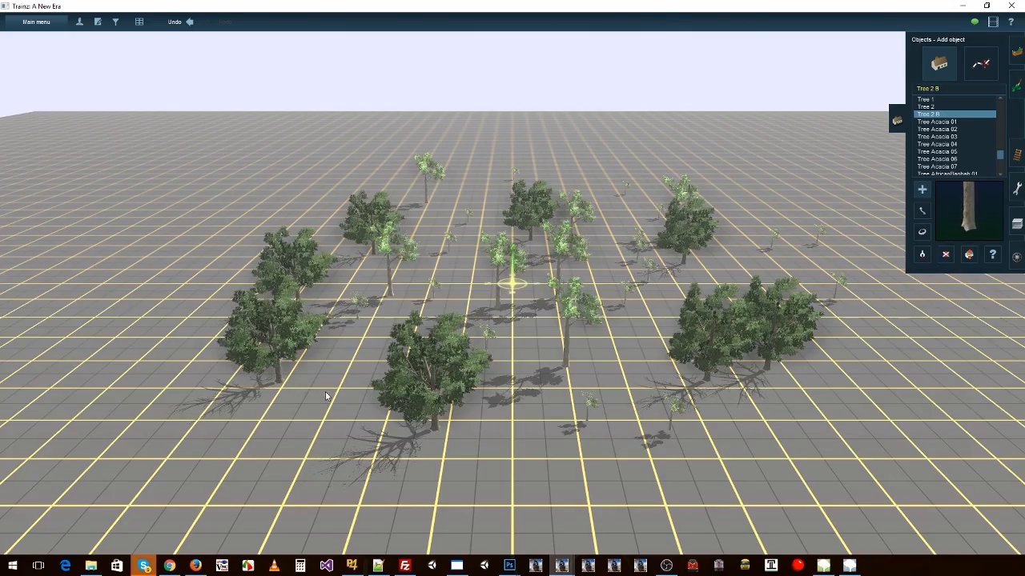
click(325, 394)
Step: Set the route's environment date to December 9, 2016 and inspect the trees' seasonal appearance from several viewpoints
right_drag(376, 389, 580, 310)
scroll(640, 296, up, 4)
right_click(715, 273)
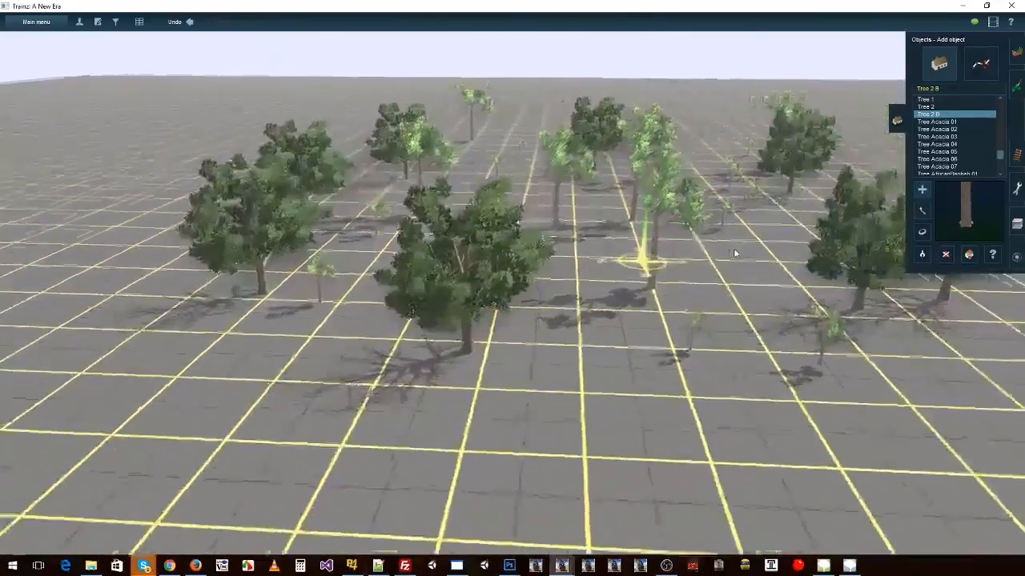
scroll(696, 255, up, 5)
scroll(604, 273, down, 4)
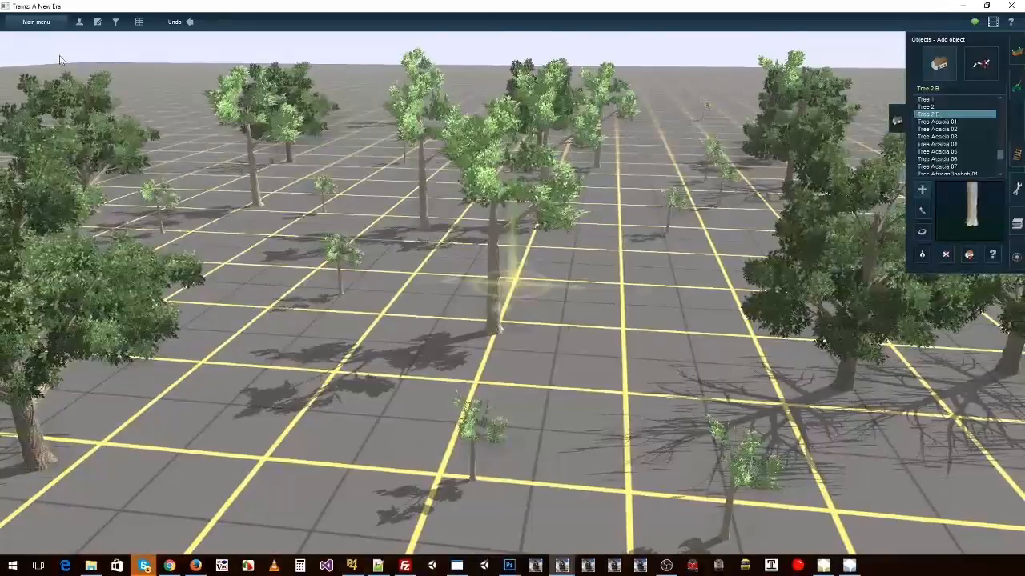
click(36, 21)
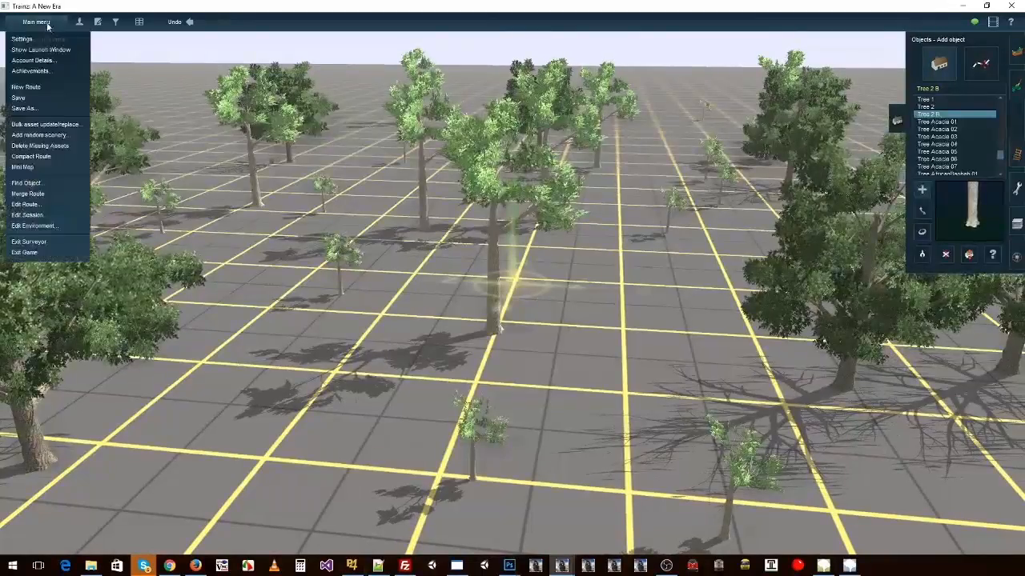
click(35, 227)
click(446, 230)
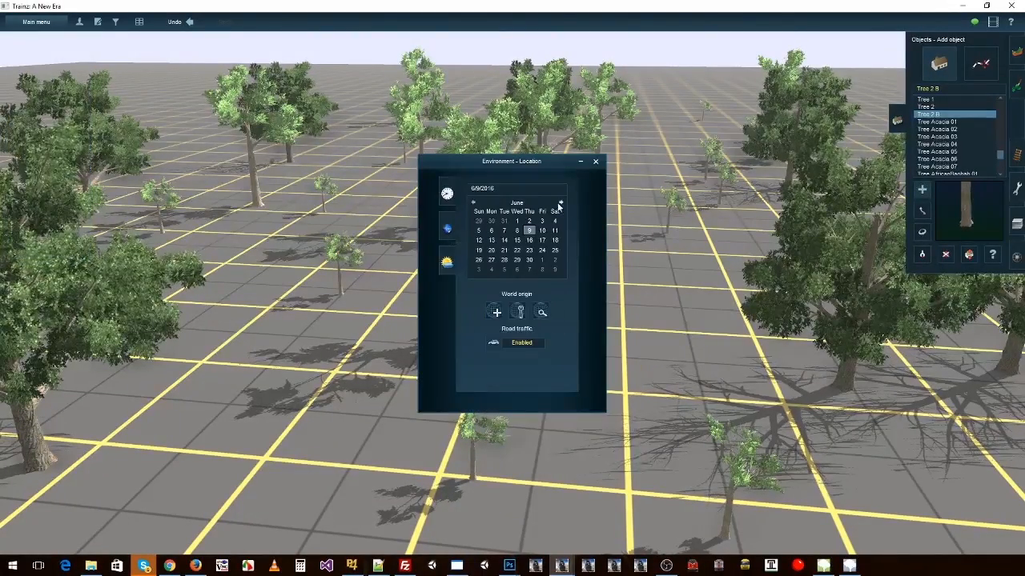
click(560, 203)
click(560, 203)
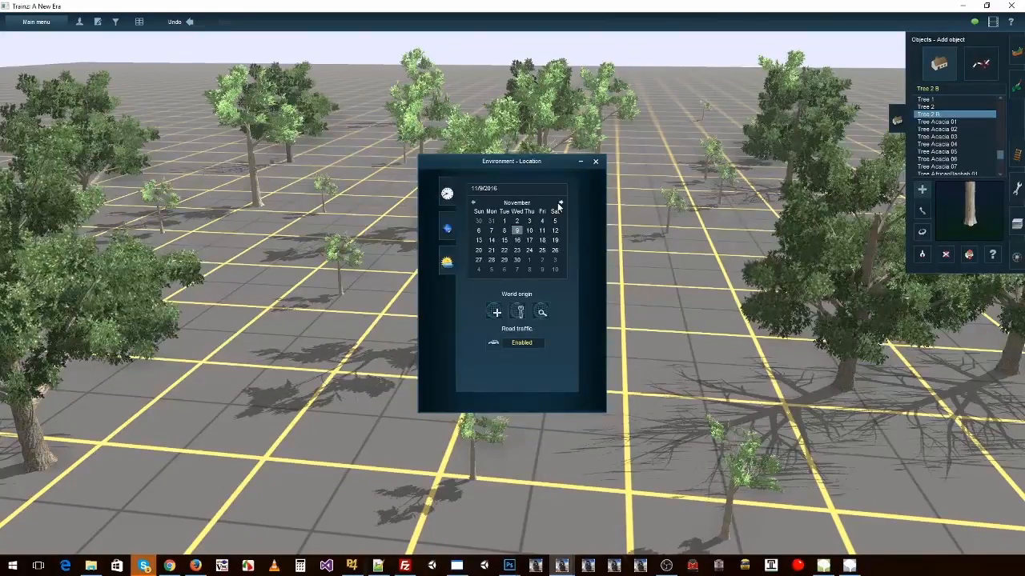
right_click(348, 325)
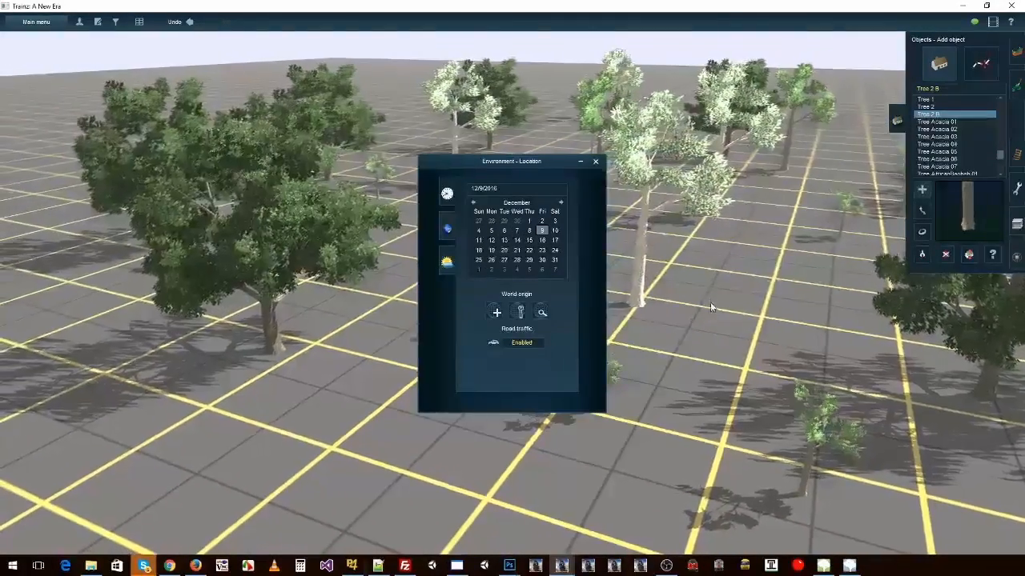
right_click(723, 304)
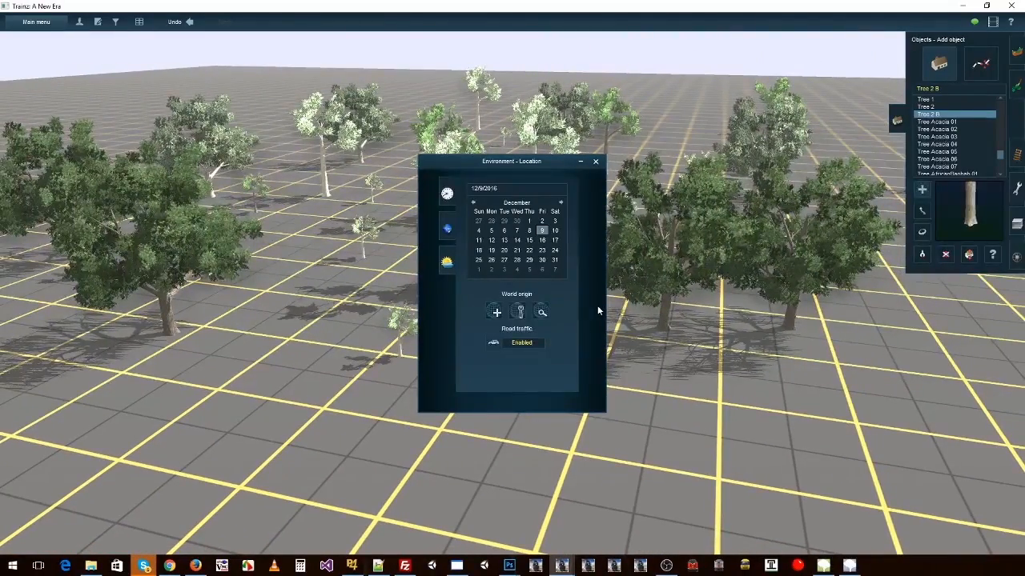
key(Left)
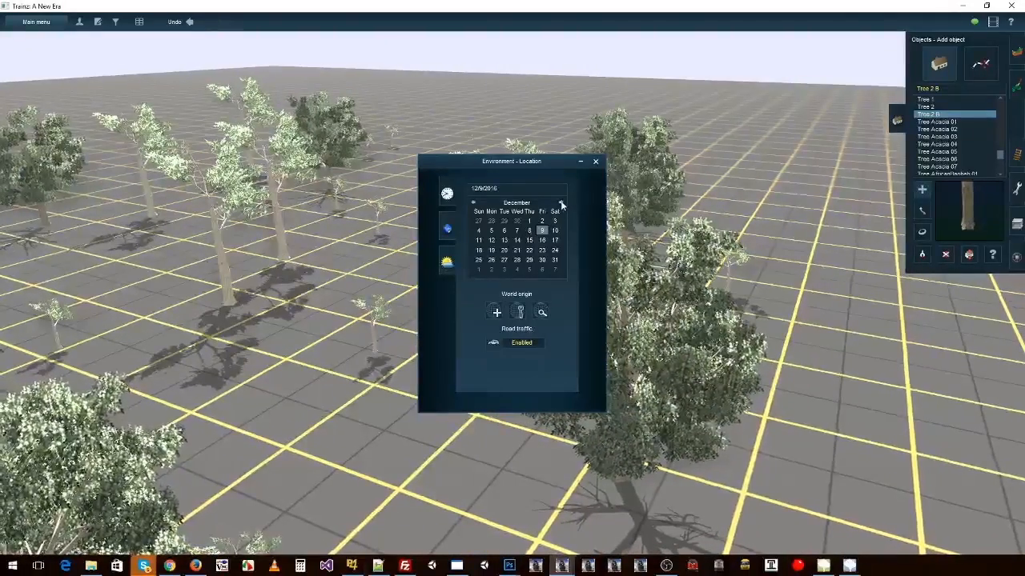
Step: Advance the environment date to summer 2017 and set the snow altitude to 0 metres, then close the environment settings
click(561, 203)
click(560, 203)
click(560, 202)
click(560, 202)
click(560, 202)
click(560, 202)
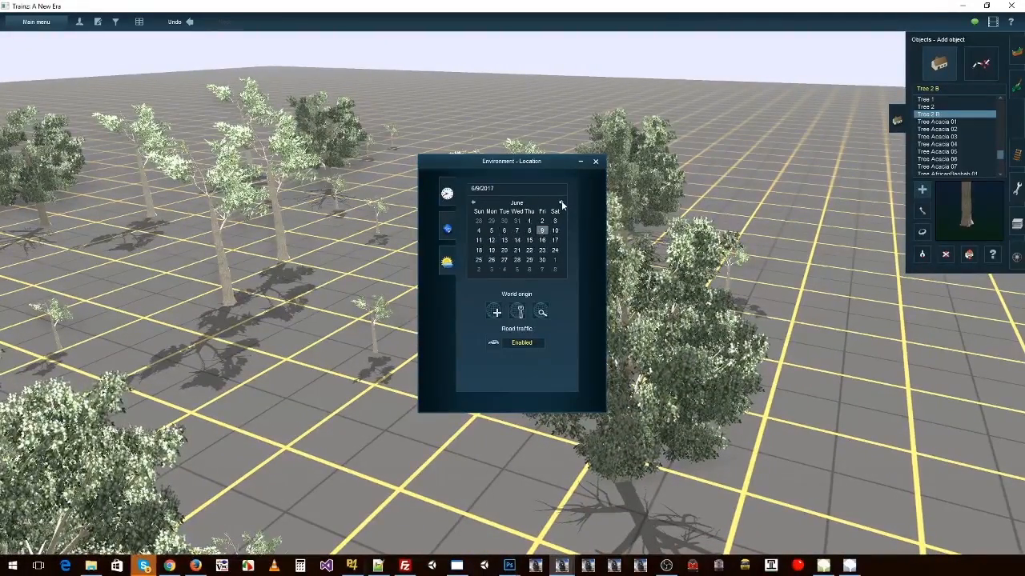
click(561, 203)
click(447, 261)
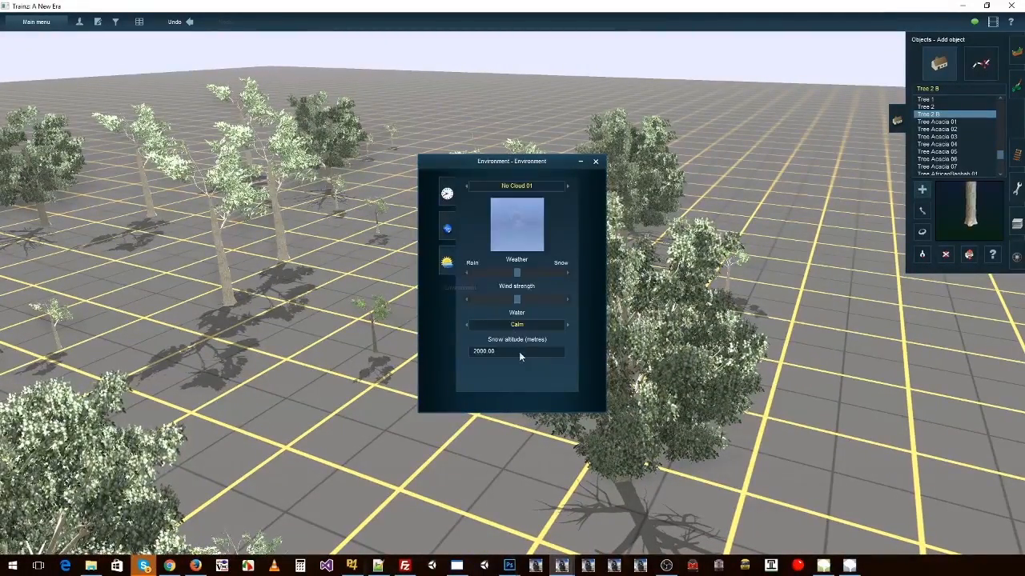
text(0)
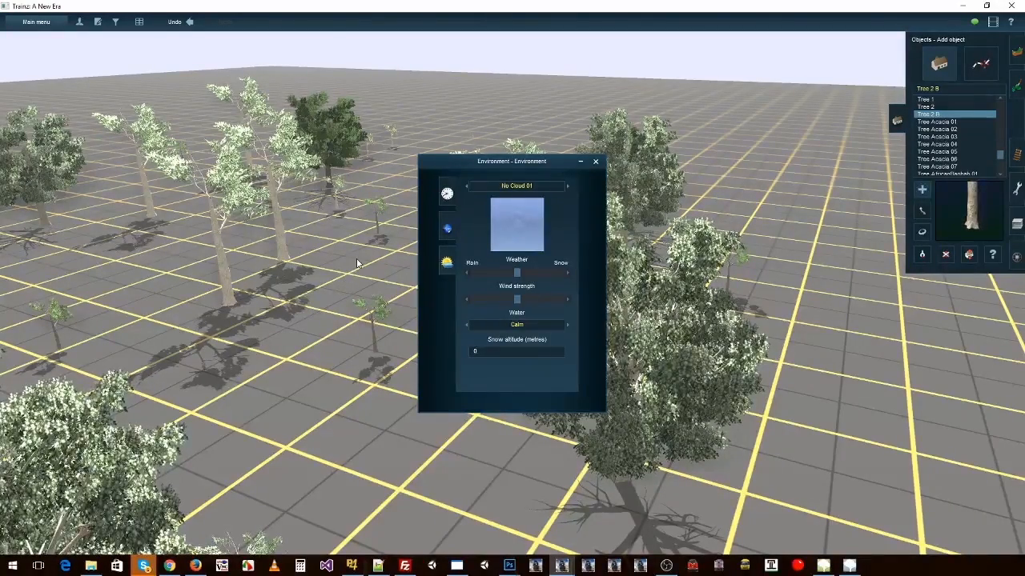
click(371, 265)
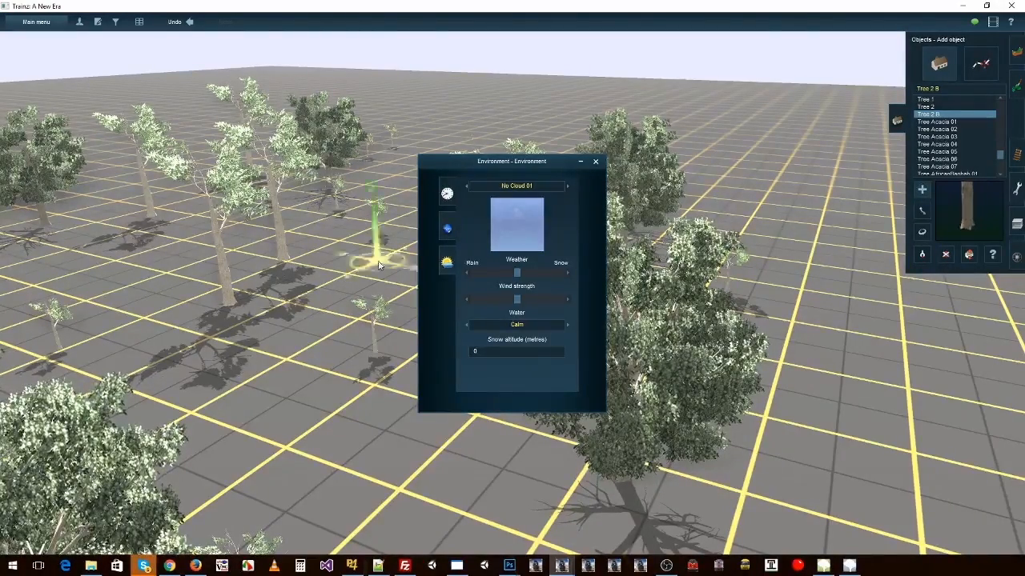
right_drag(371, 265, 619, 194)
click(595, 161)
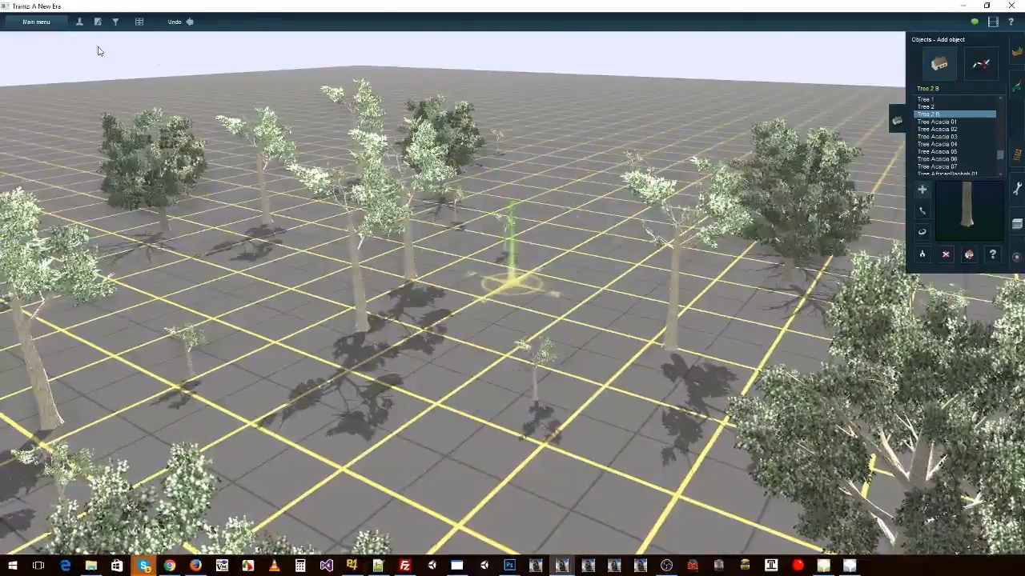
Step: Leave Surveyor without saving the route and exit the game
click(36, 22)
click(28, 241)
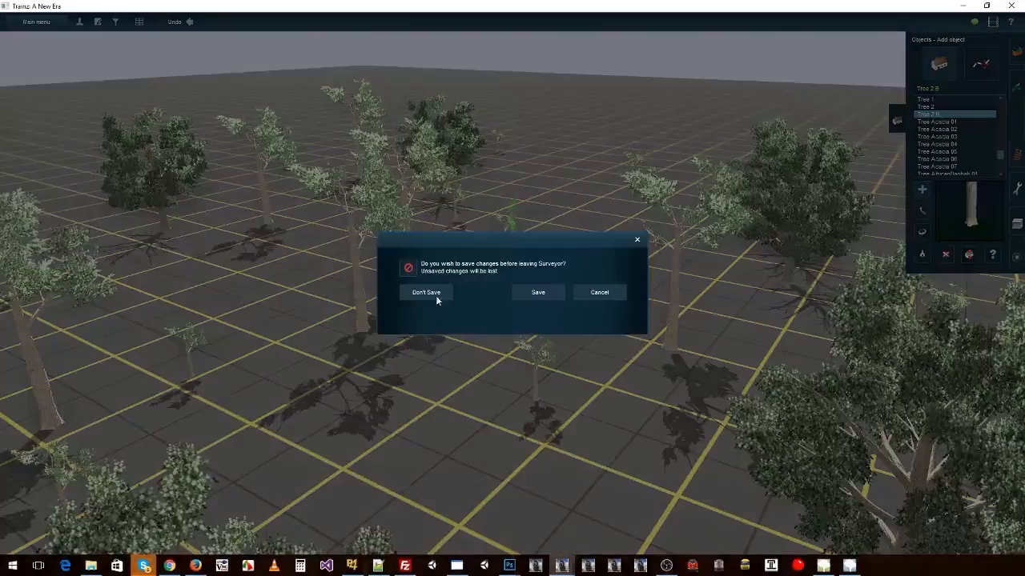
click(435, 295)
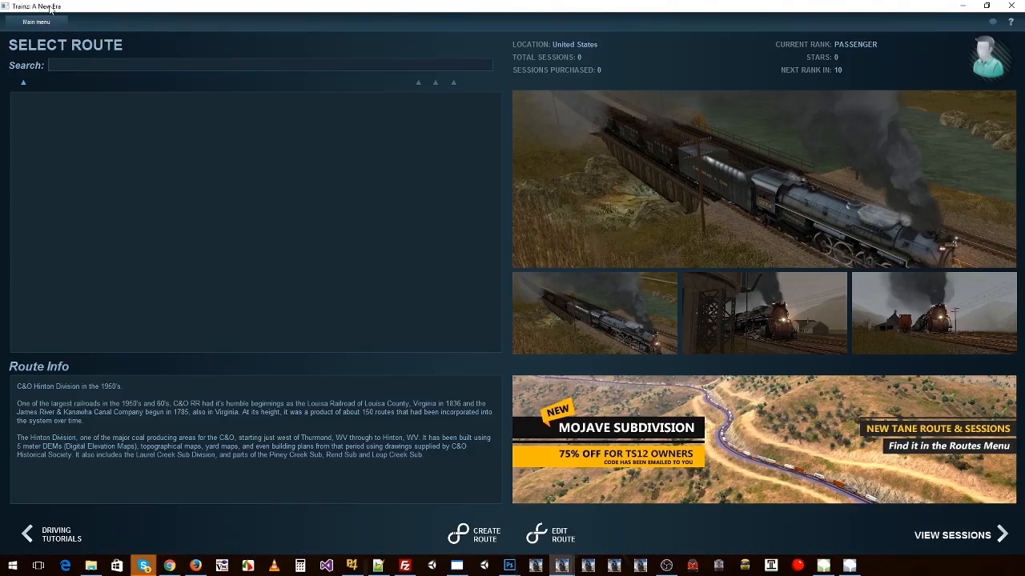
click(36, 21)
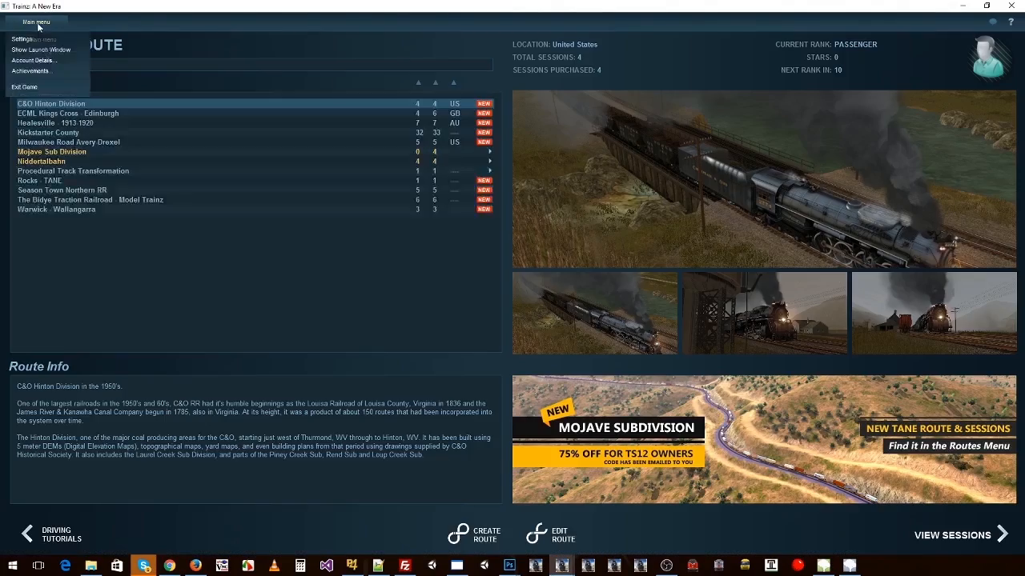
click(32, 90)
Step: Change the winter mesh in the tree_2_b asset's config.txt to tree_2.srt
double_click(128, 182)
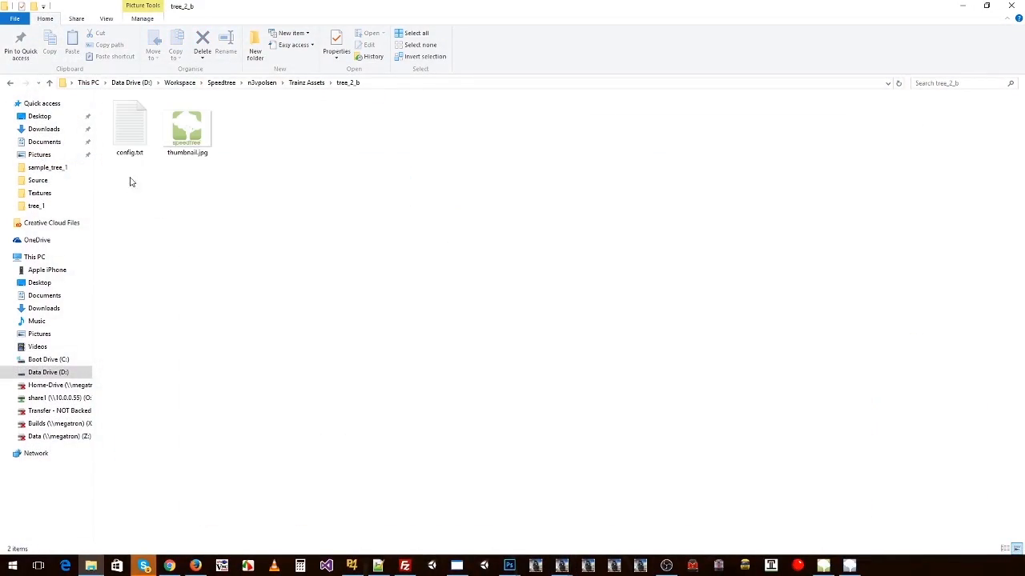
double_click(128, 128)
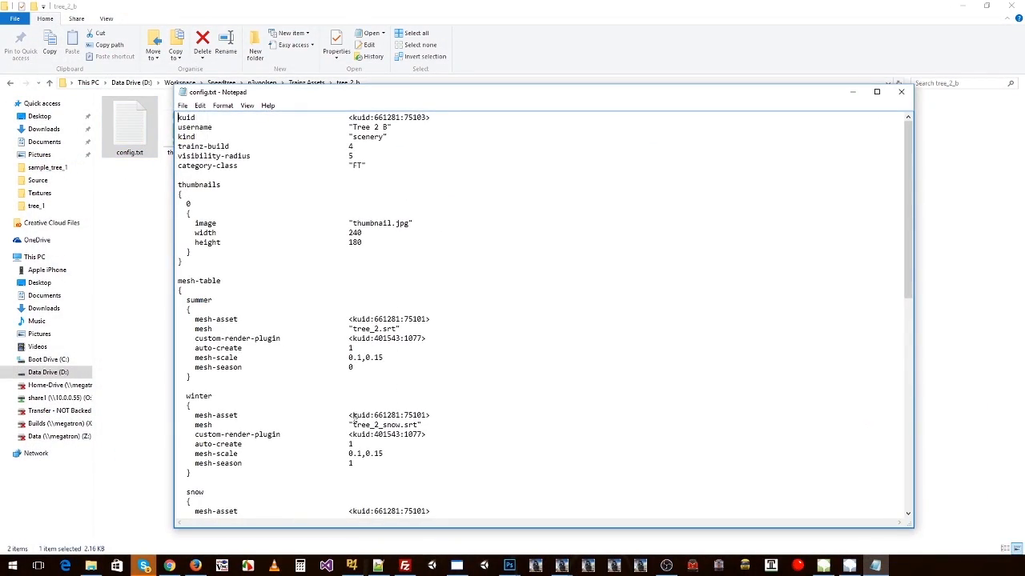
scroll(223, 357, down, 2)
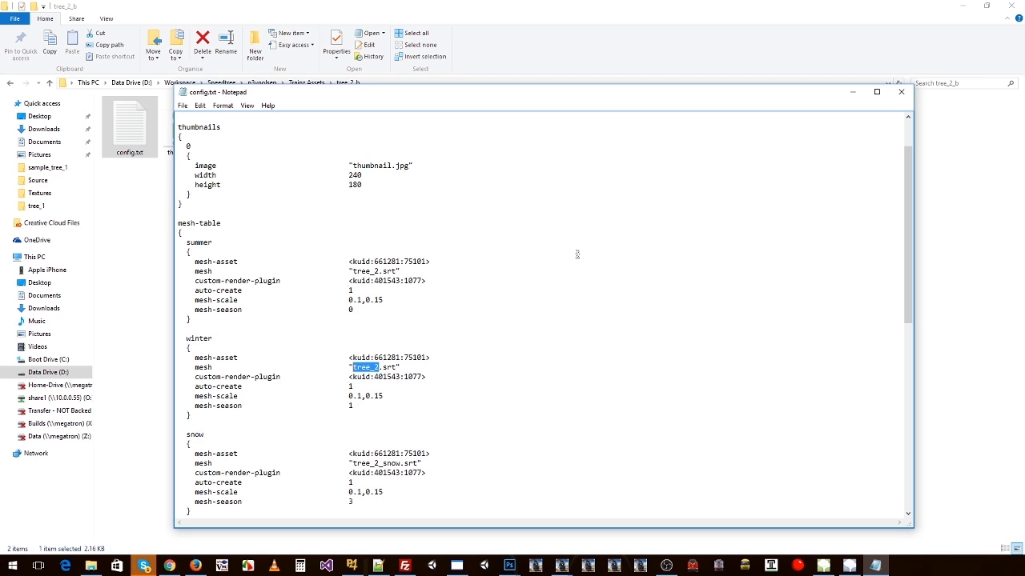
click(900, 92)
click(240, 213)
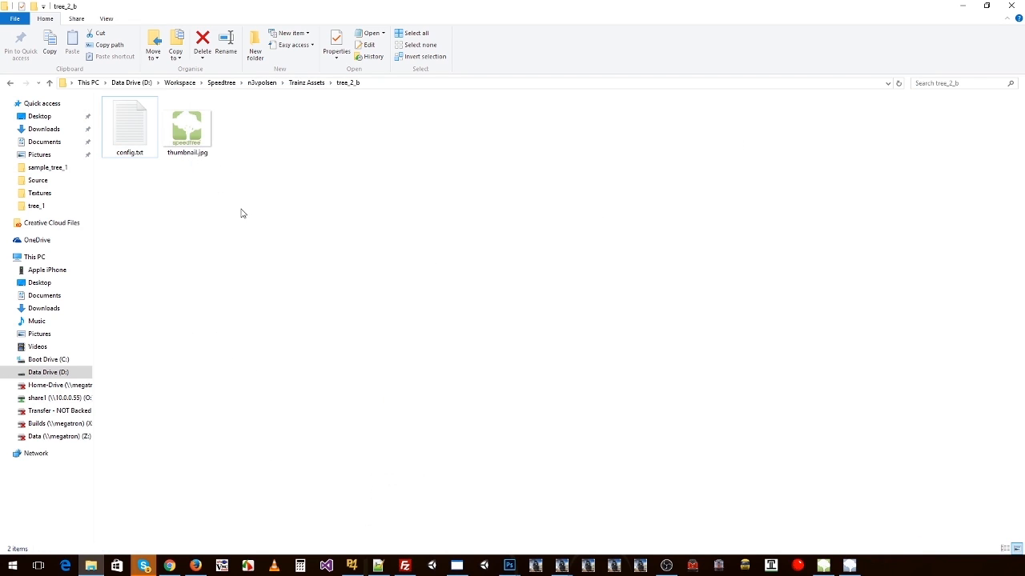
Step: Change the winter mesh in the tree_2 asset's config.txt to tree_2.srt
click(310, 84)
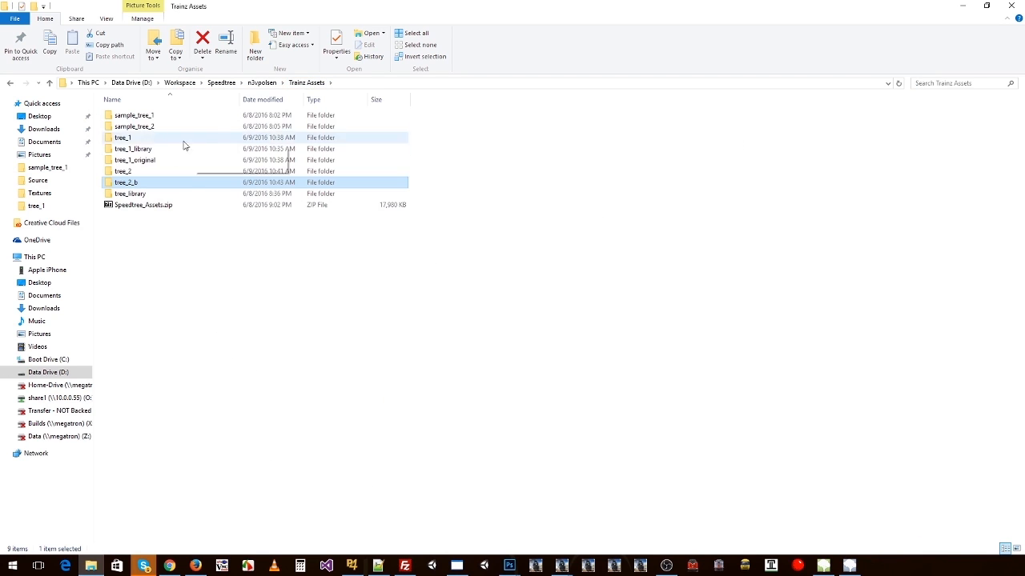
double_click(132, 171)
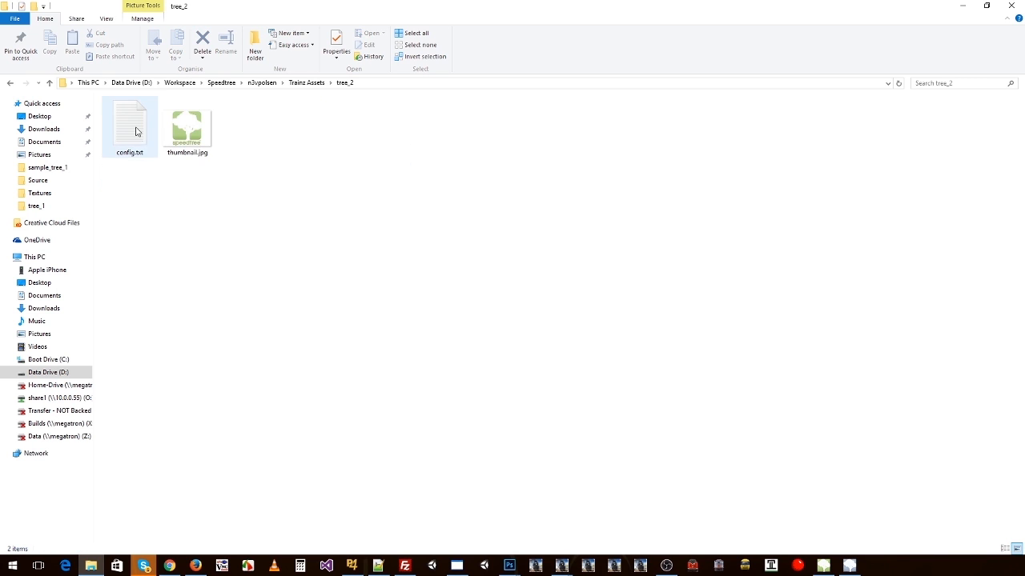
double_click(136, 128)
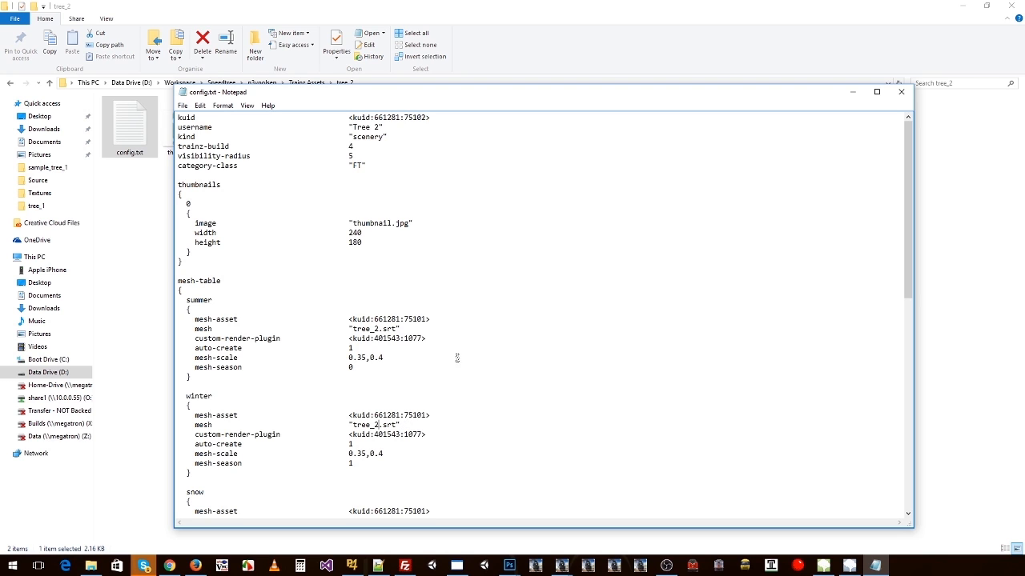
click(900, 91)
key(BackSpace)
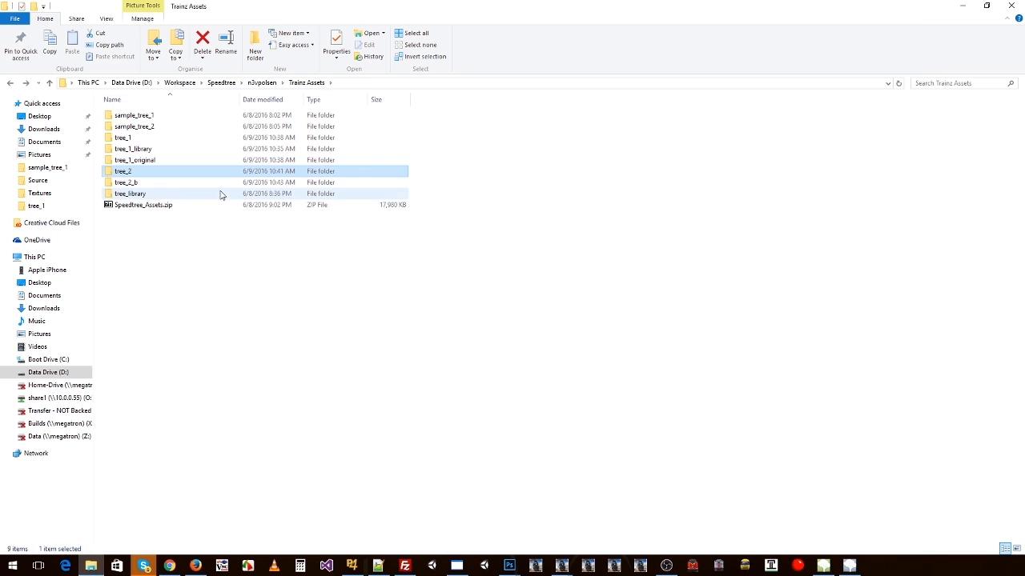
Step: Change the winter mesh in the tree_1 asset's config.txt to tree_1.srt
double_click(138, 142)
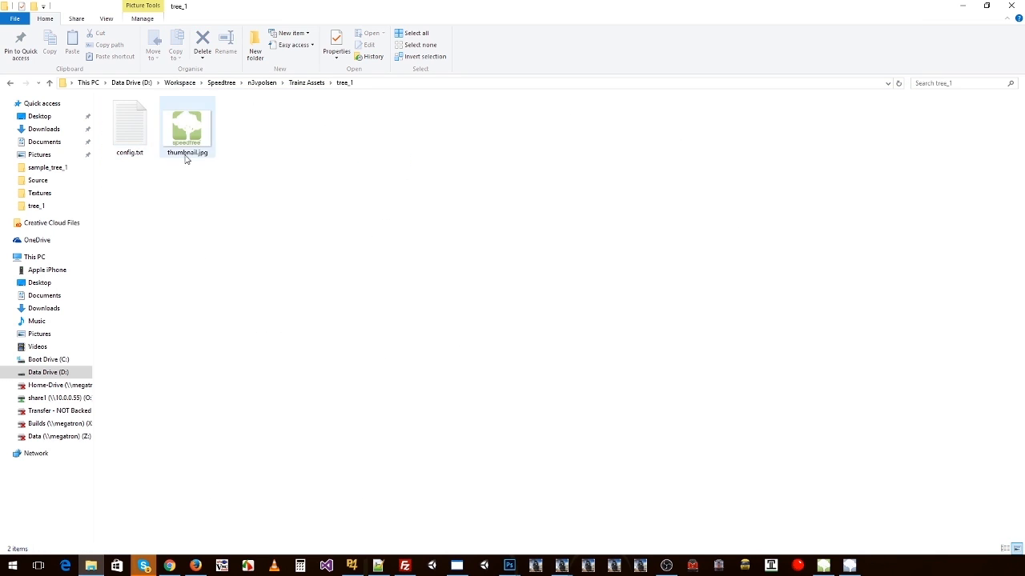
double_click(140, 152)
scroll(396, 362, down, 2)
scroll(395, 363, down, 1)
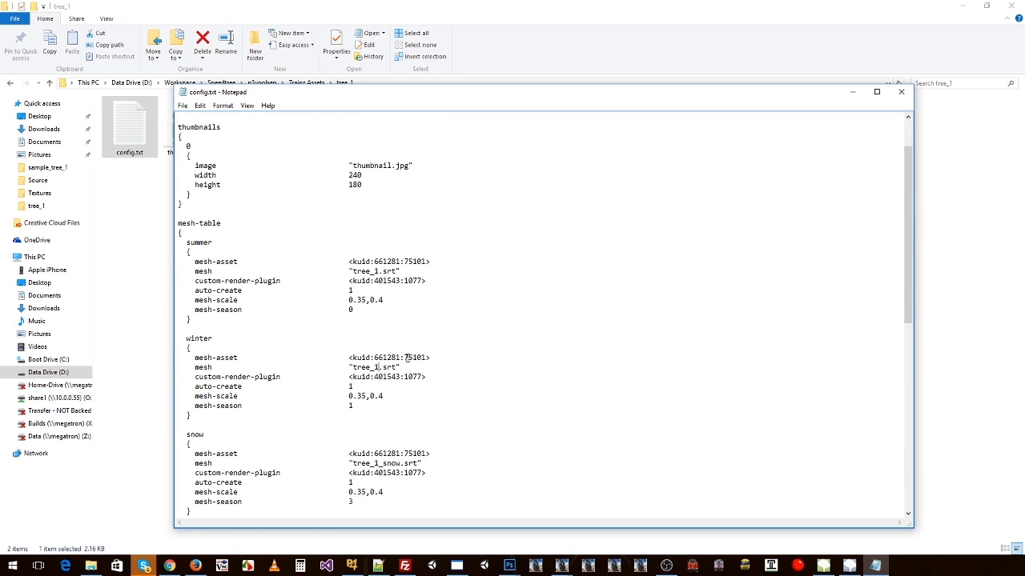
Step: Review the mesh-table and season-selector sections of tree_1's config.txt and close the file
scroll(372, 353, down, 5)
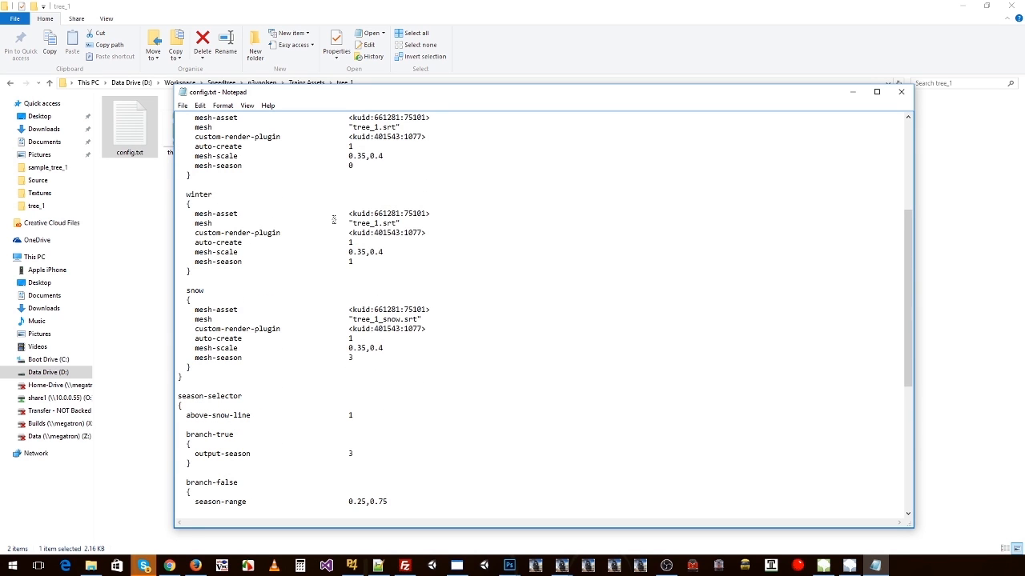
scroll(334, 219, down, 9)
drag(196, 139, 241, 343)
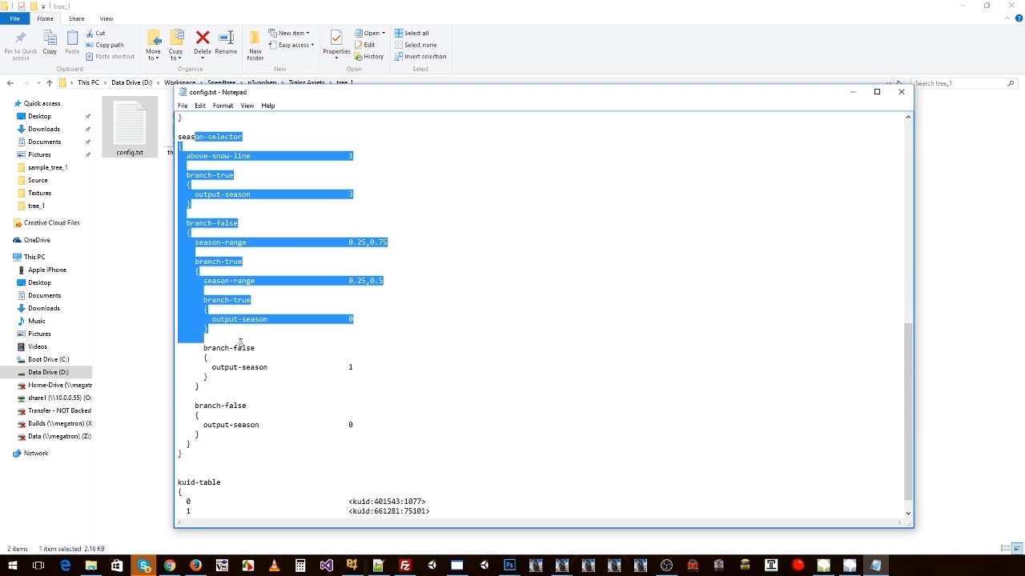
click(271, 357)
scroll(382, 367, up, 14)
click(345, 291)
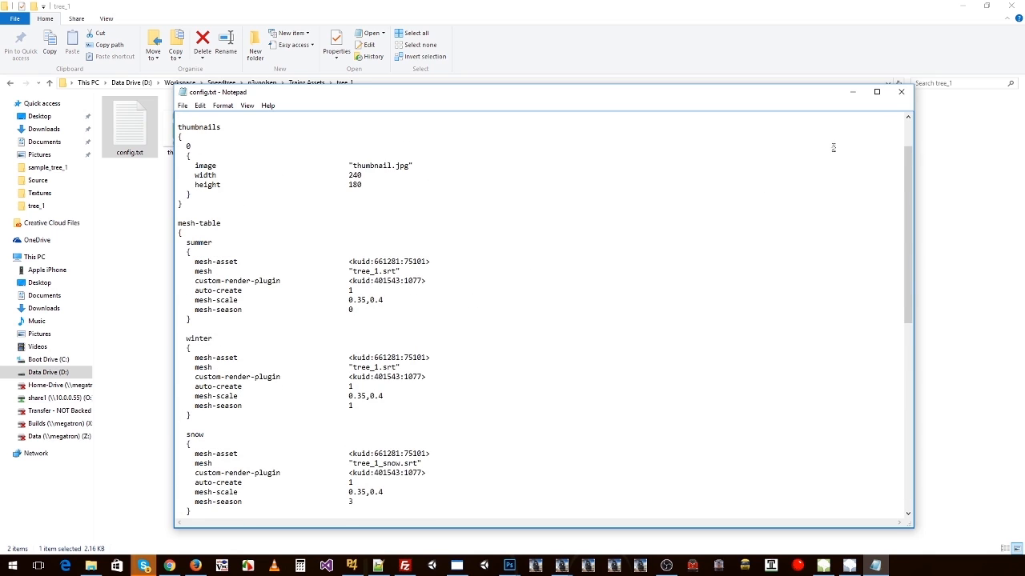
click(901, 91)
click(428, 279)
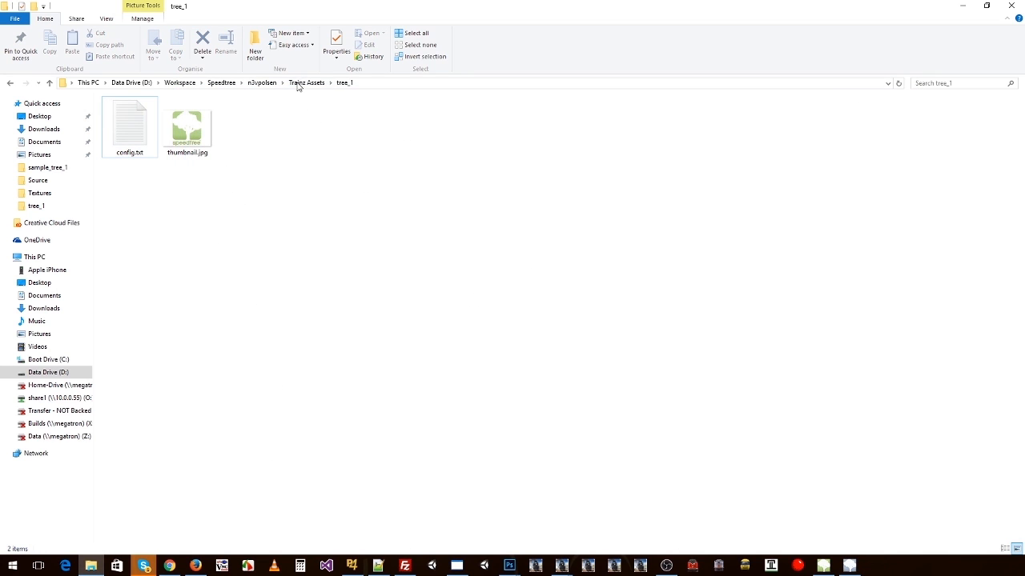
Step: Open the tree_1_original folder in Trainz Assets and select tree_1.srt and tree_1_snow.srt
click(297, 85)
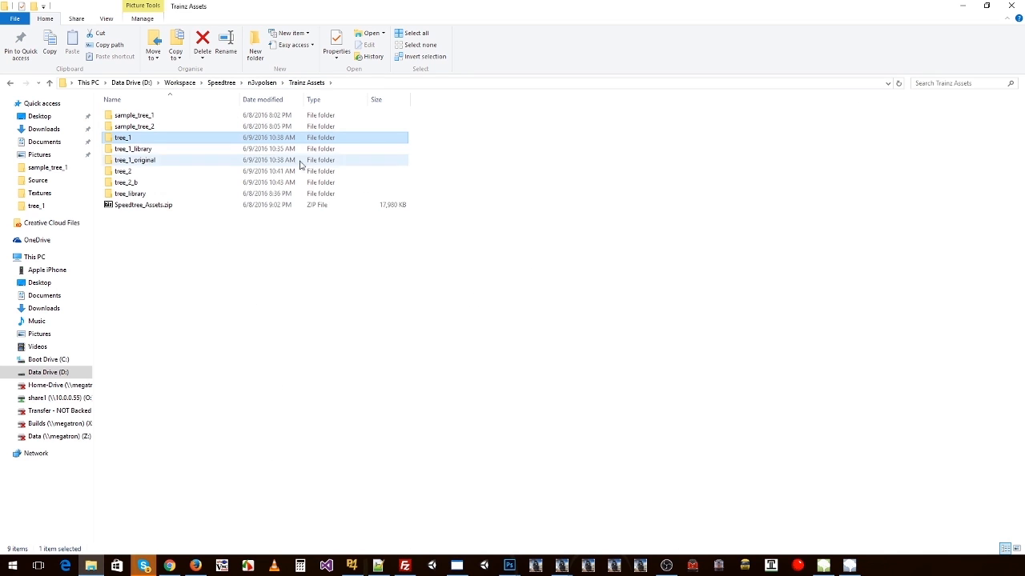
double_click(133, 166)
ctrl+scroll(220, 251, up, 3)
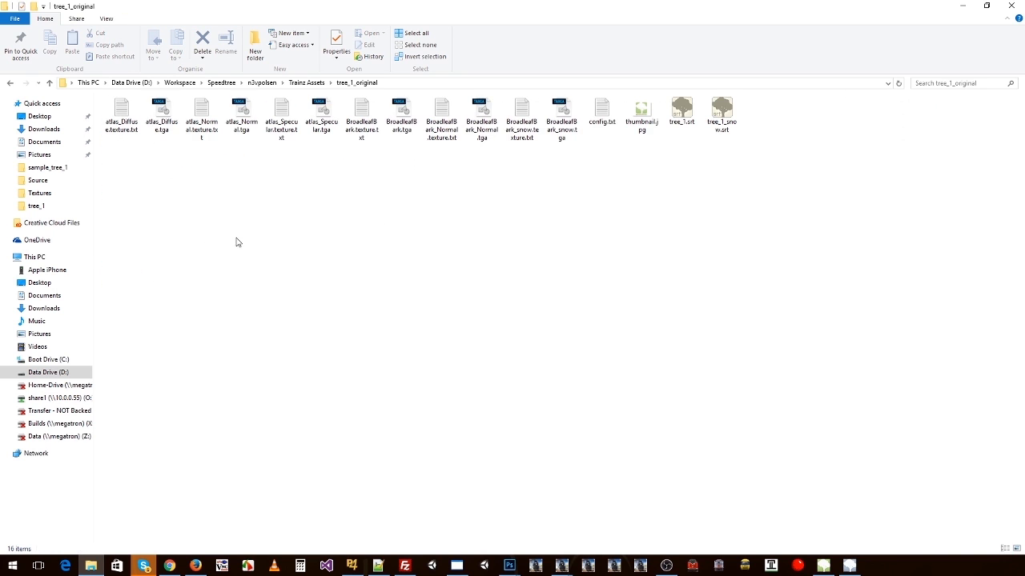
click(681, 114)
ctrl+click(721, 115)
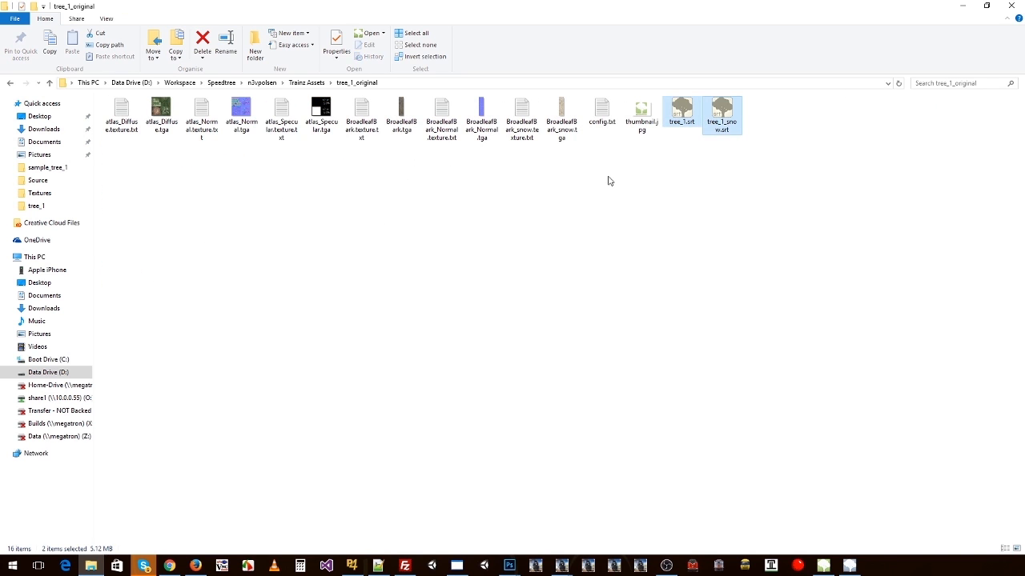
Step: Leave the tree_1_original folder and open the tree_1_library folder in Trainz Assets
click(727, 157)
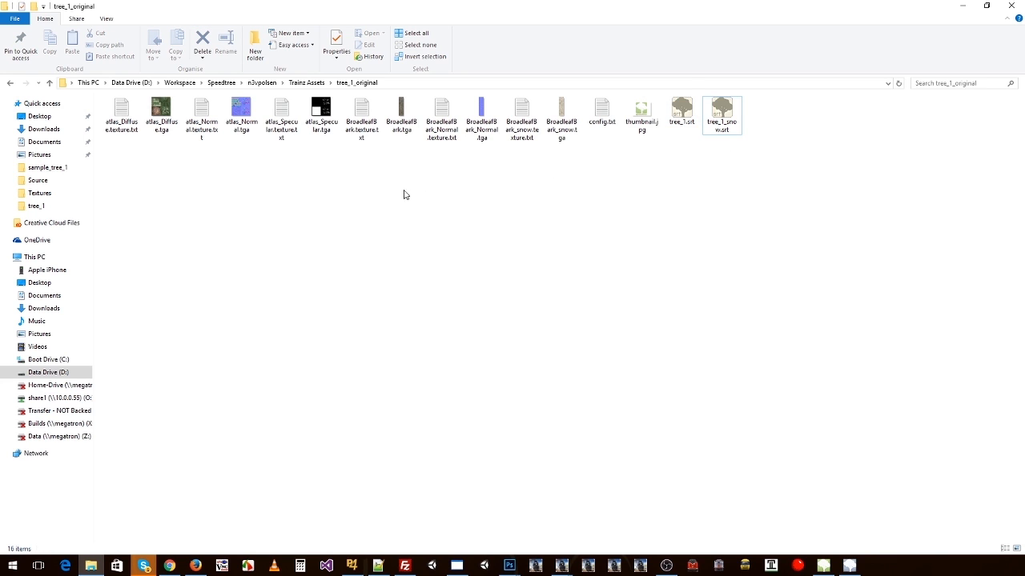
key(alt+Up)
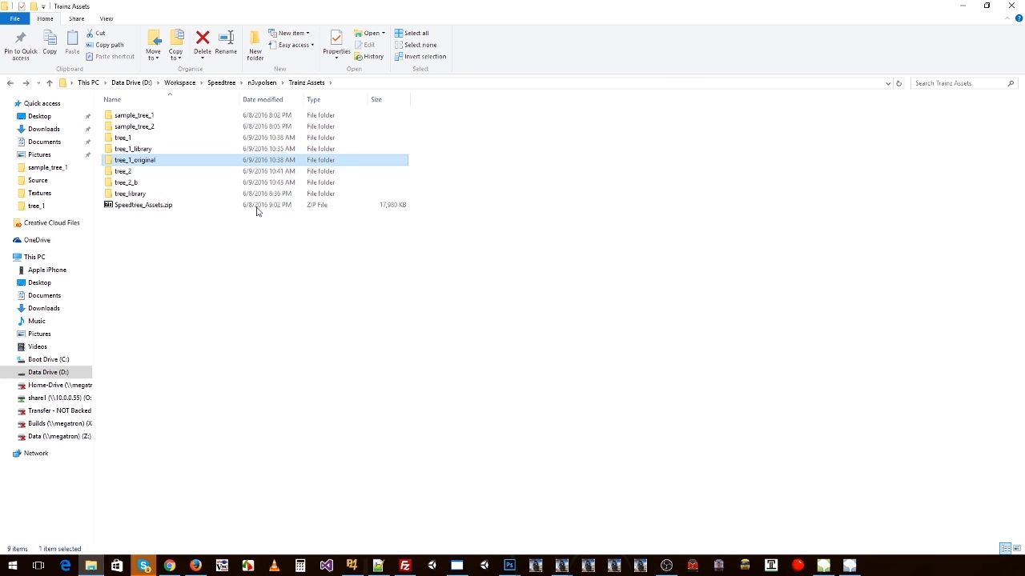
double_click(142, 194)
key(alt+Up)
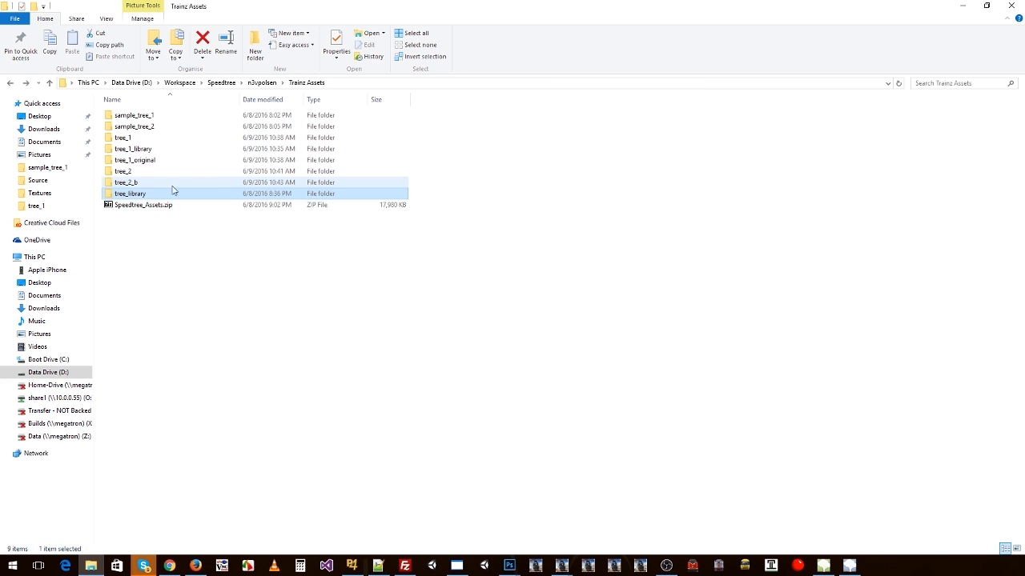
double_click(137, 151)
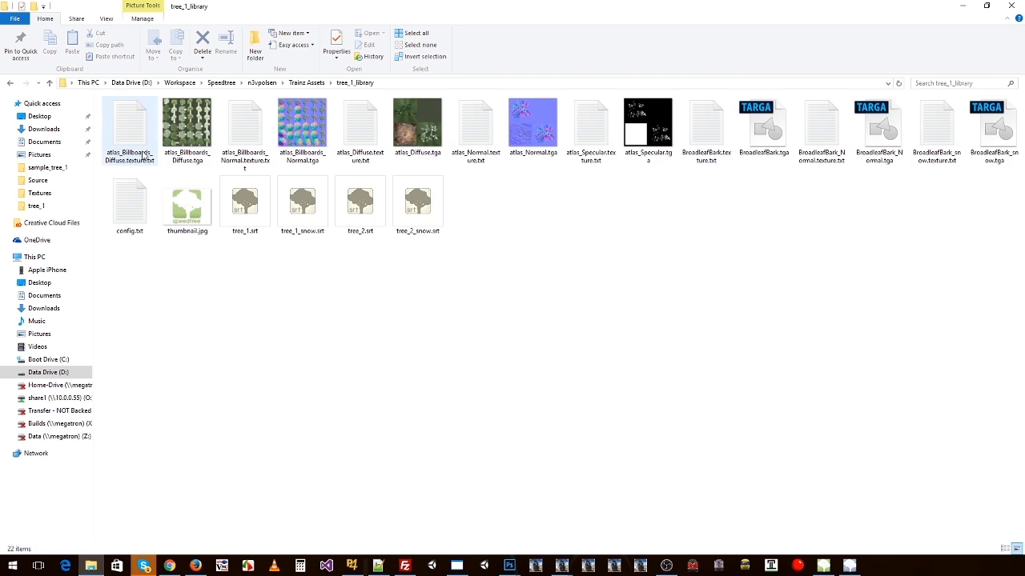
Step: Examine the atlas_Diffuse.tga texture and the tree_1 and tree_2 .srt meshes with their snow versions, and return to Trainz Assets
click(433, 124)
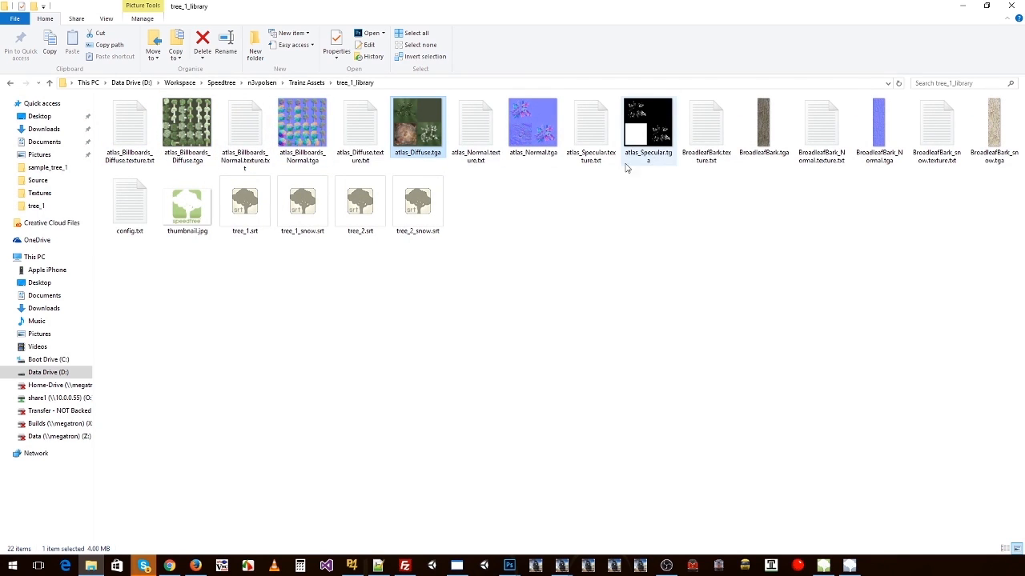
click(241, 209)
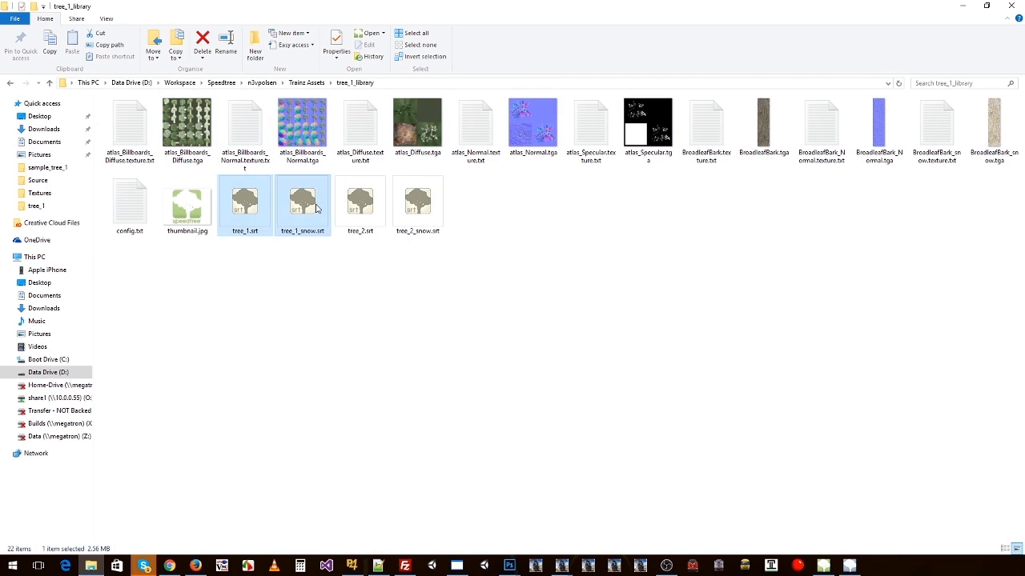
click(360, 206)
shift+click(404, 226)
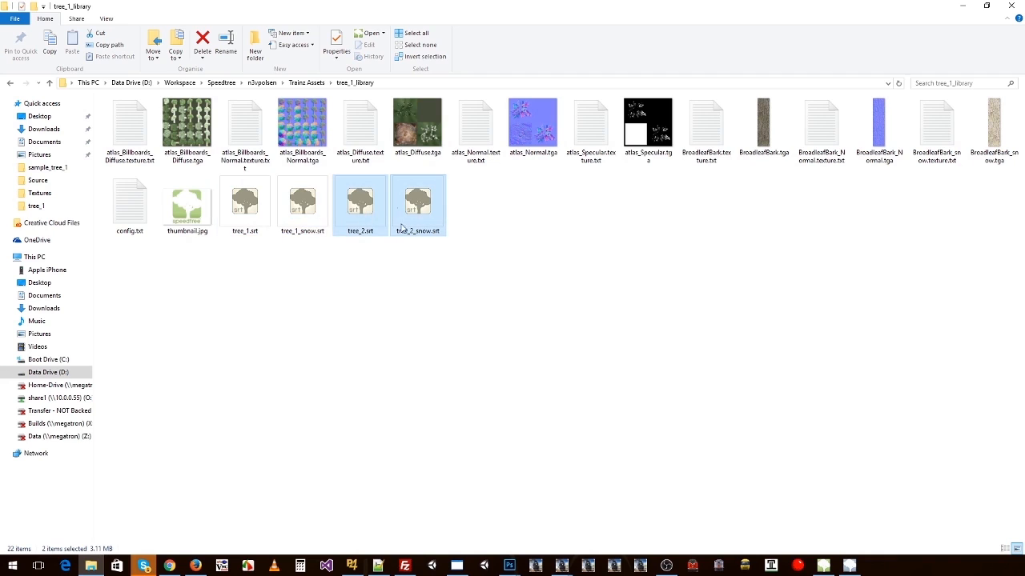
click(520, 200)
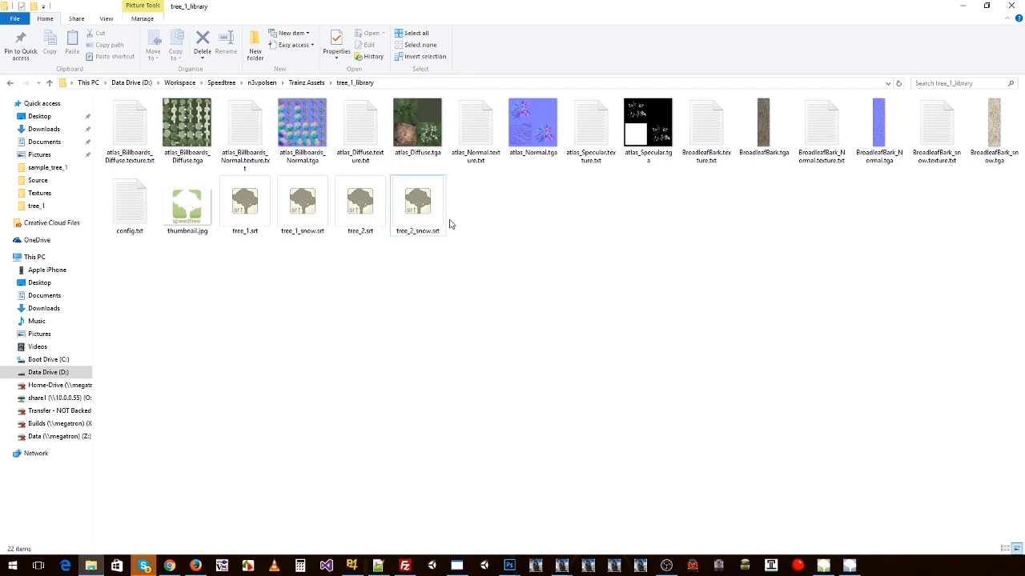
key(BackSpace)
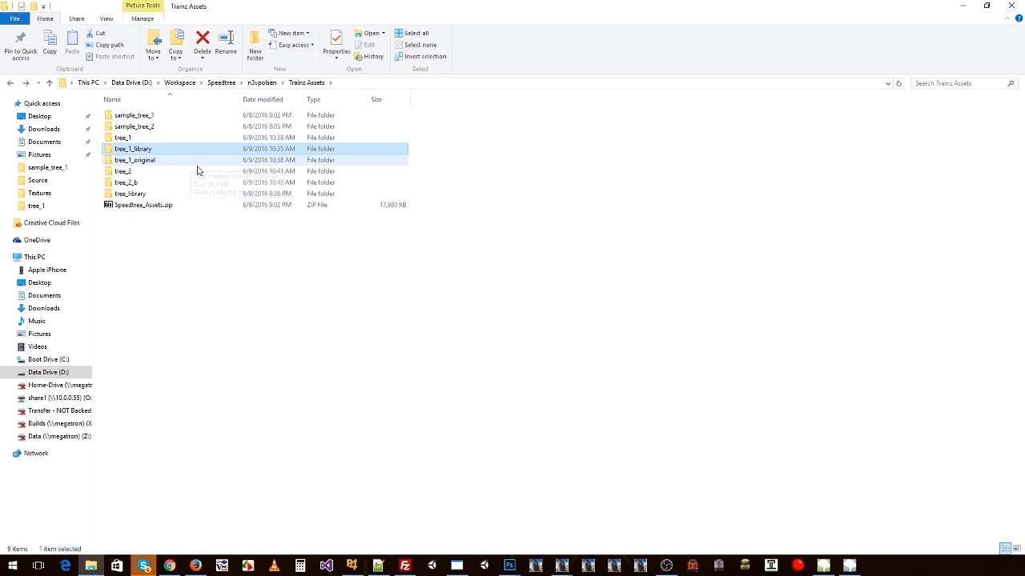
key(Return)
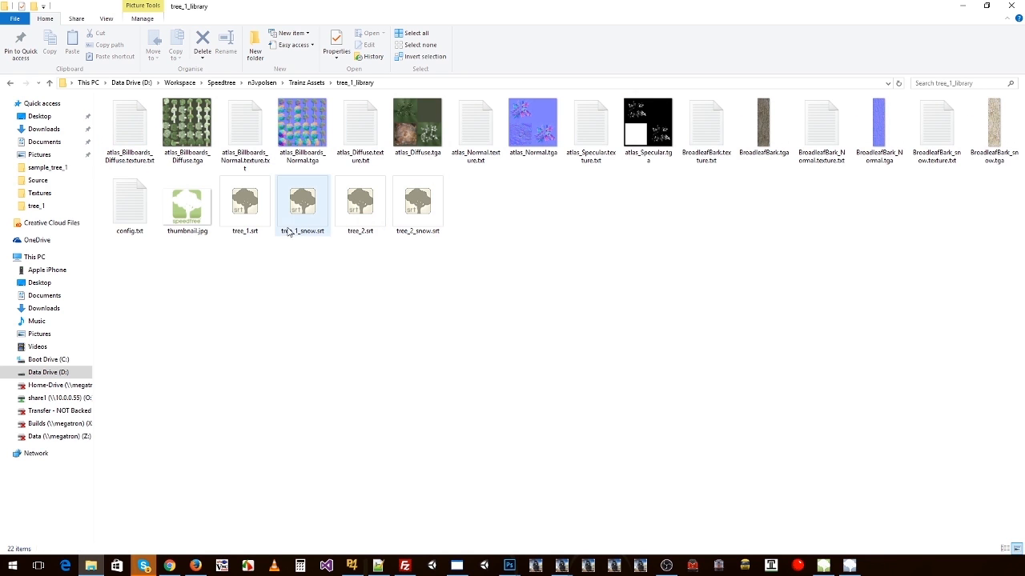
mouse_move(298, 230)
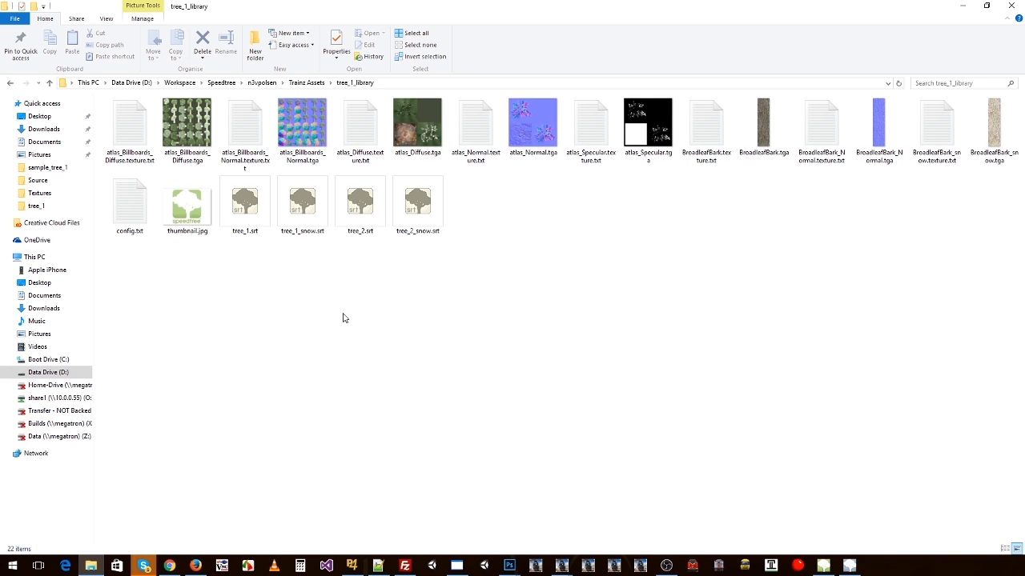
key(BackSpace)
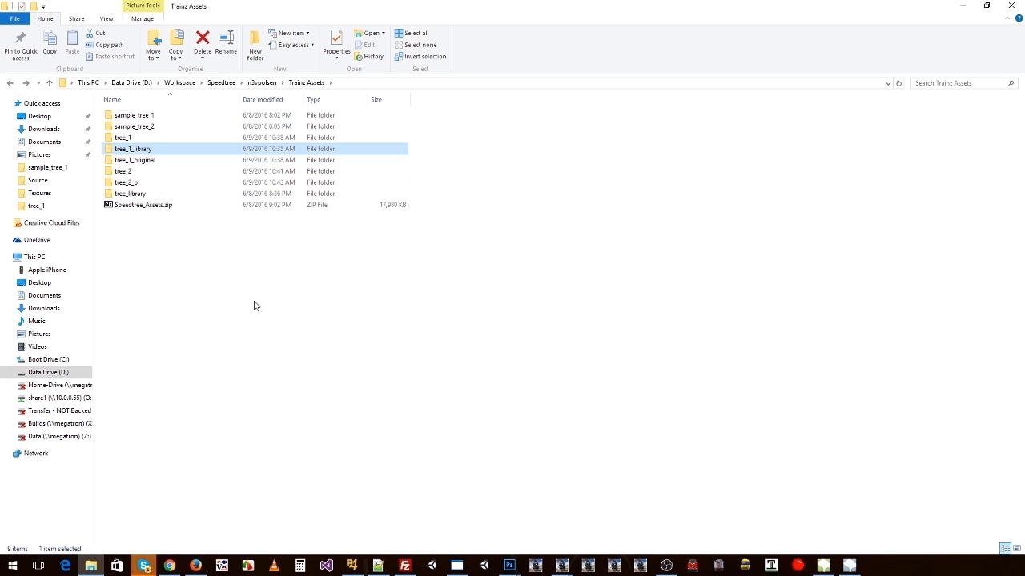
Step: Switch to SpeedTree Modeler and examine the tree_2_snow model from several angles, also checking the texture atlas in SpeedTree Compiler
click(823, 566)
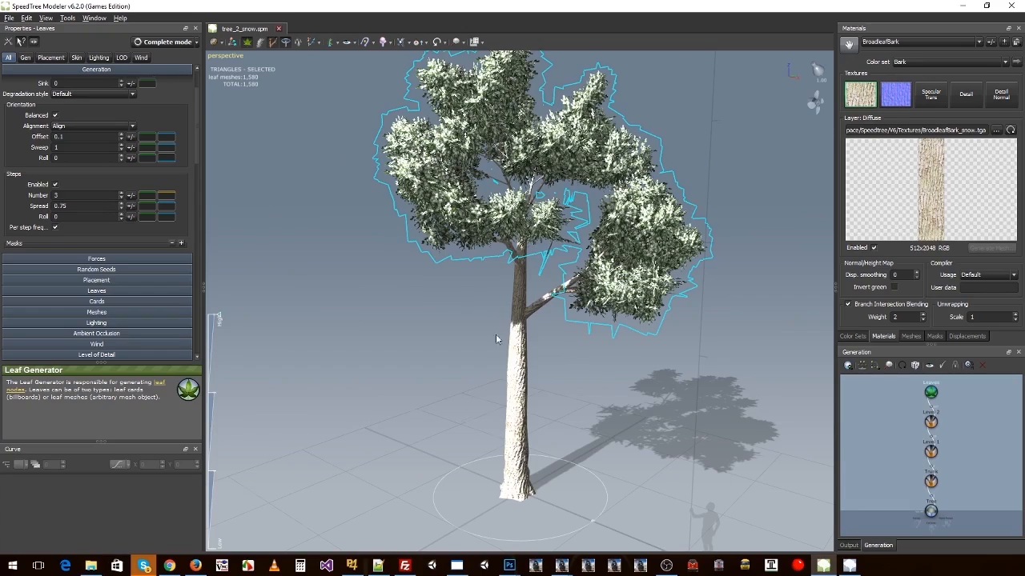
drag(496, 334, 461, 384)
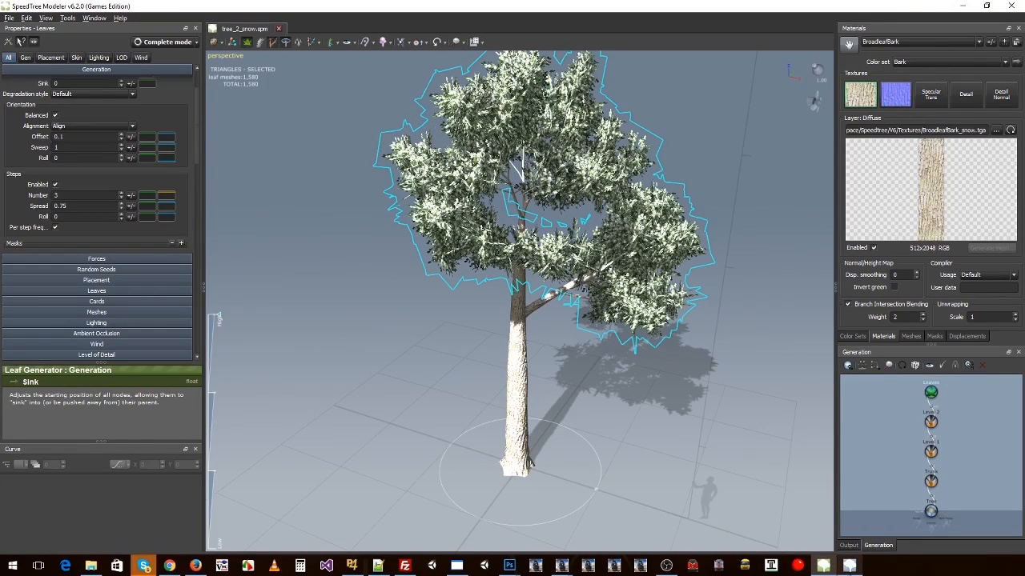
click(849, 566)
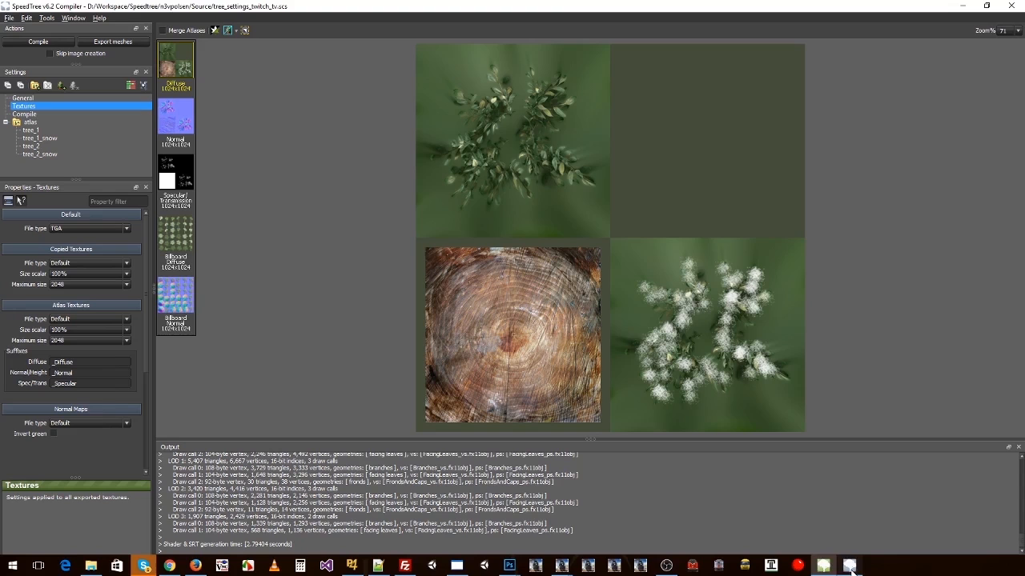
click(959, 6)
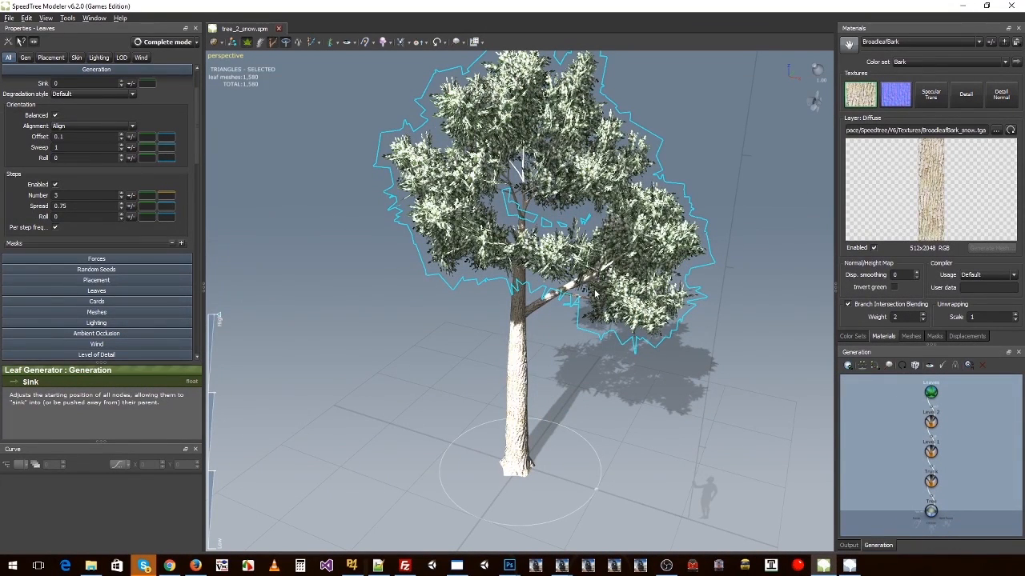
drag(594, 294, 563, 334)
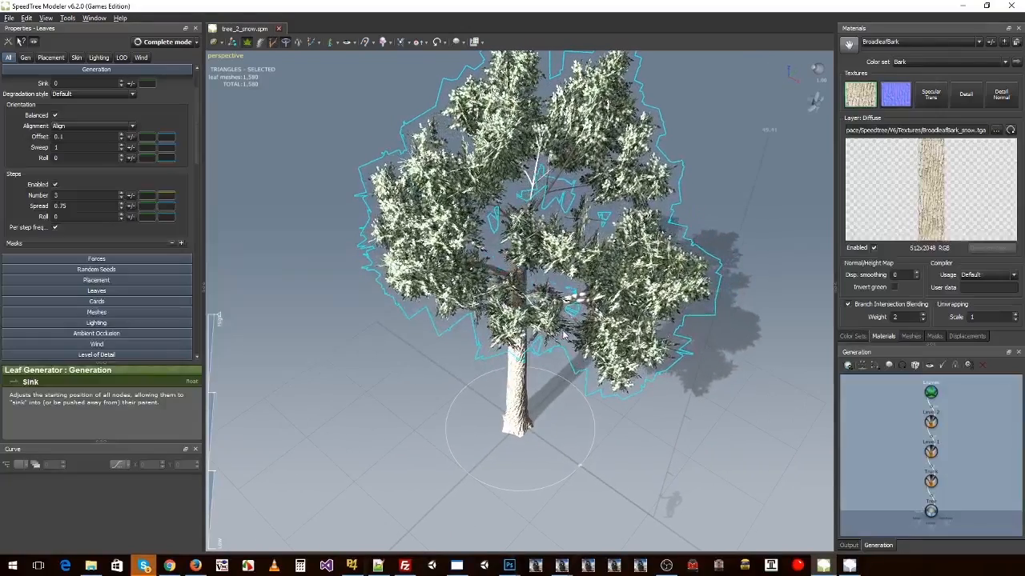
mouse_move(469, 326)
mouse_down()
mouse_move(493, 322)
mouse_move(489, 306)
mouse_move(472, 323)
mouse_up()
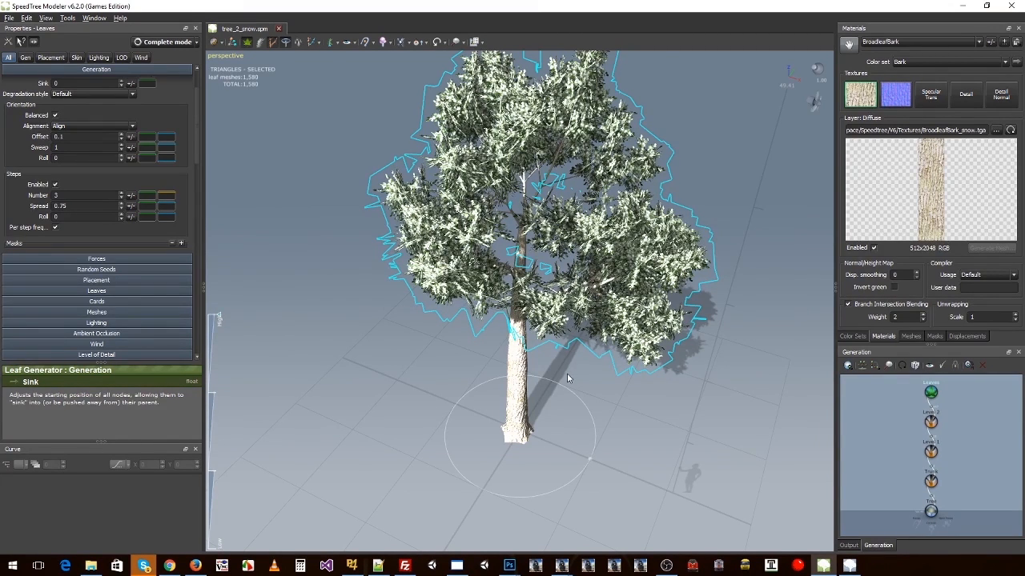
drag(567, 378, 501, 398)
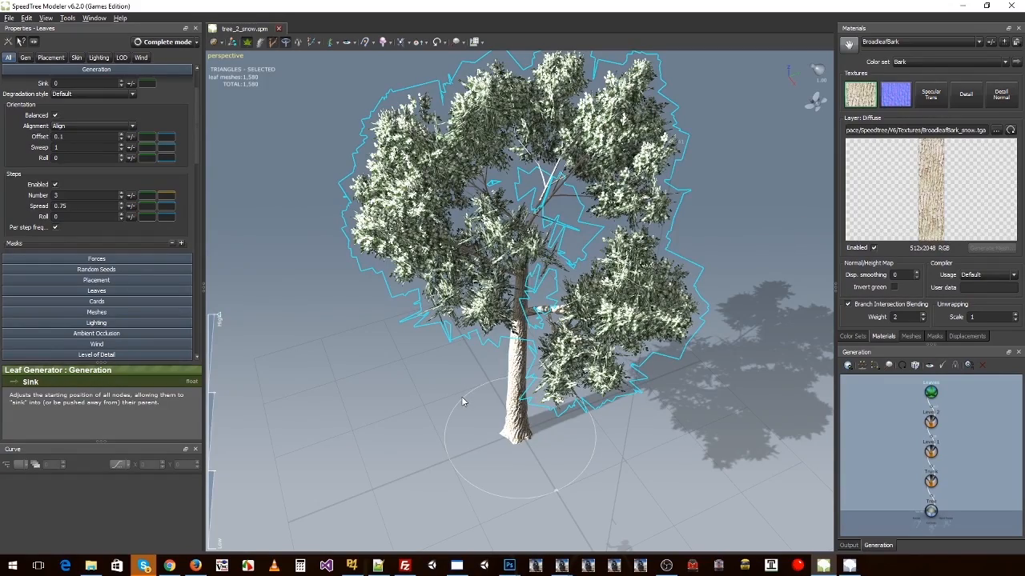
drag(461, 403, 443, 392)
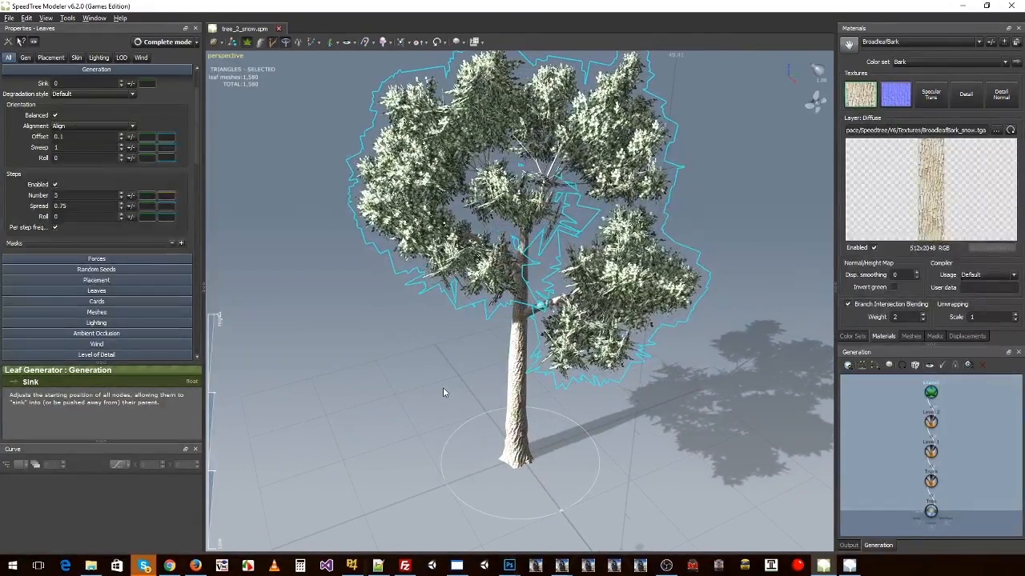